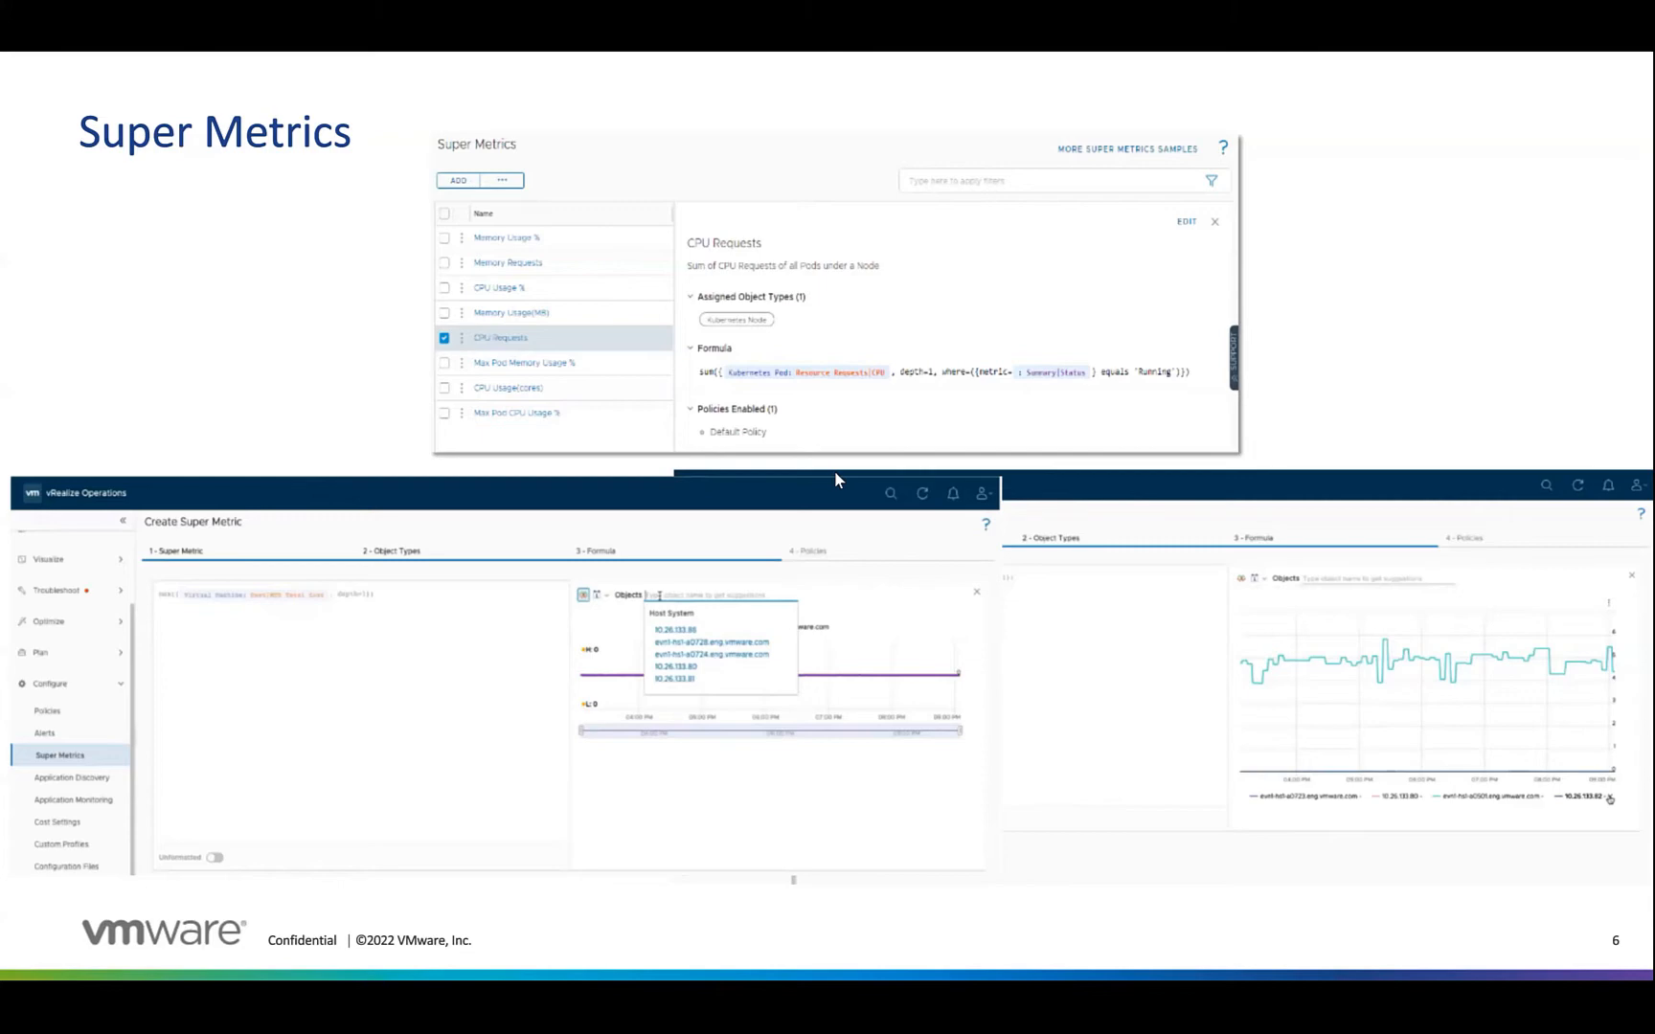
End the slideshow after the Super Metrics slide and switch to vRealize Operations Cloud in Firefox
{"action": "key", "text": "Right"}
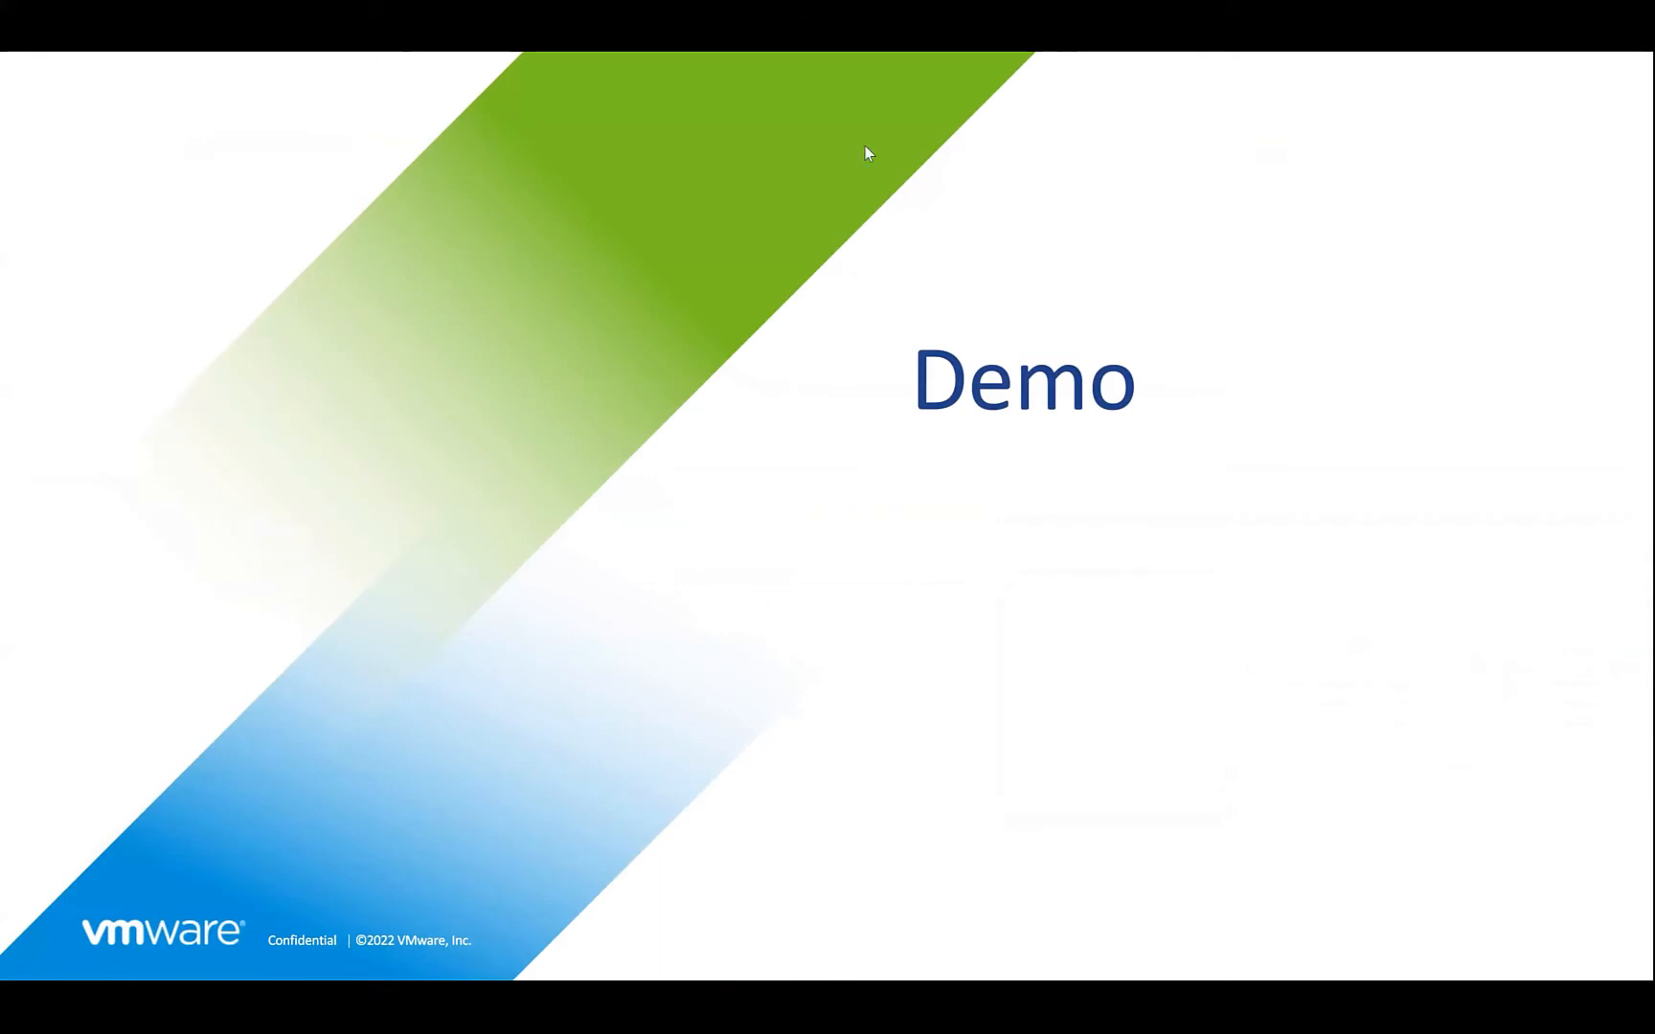
{"action": "key", "text": "Escape"}
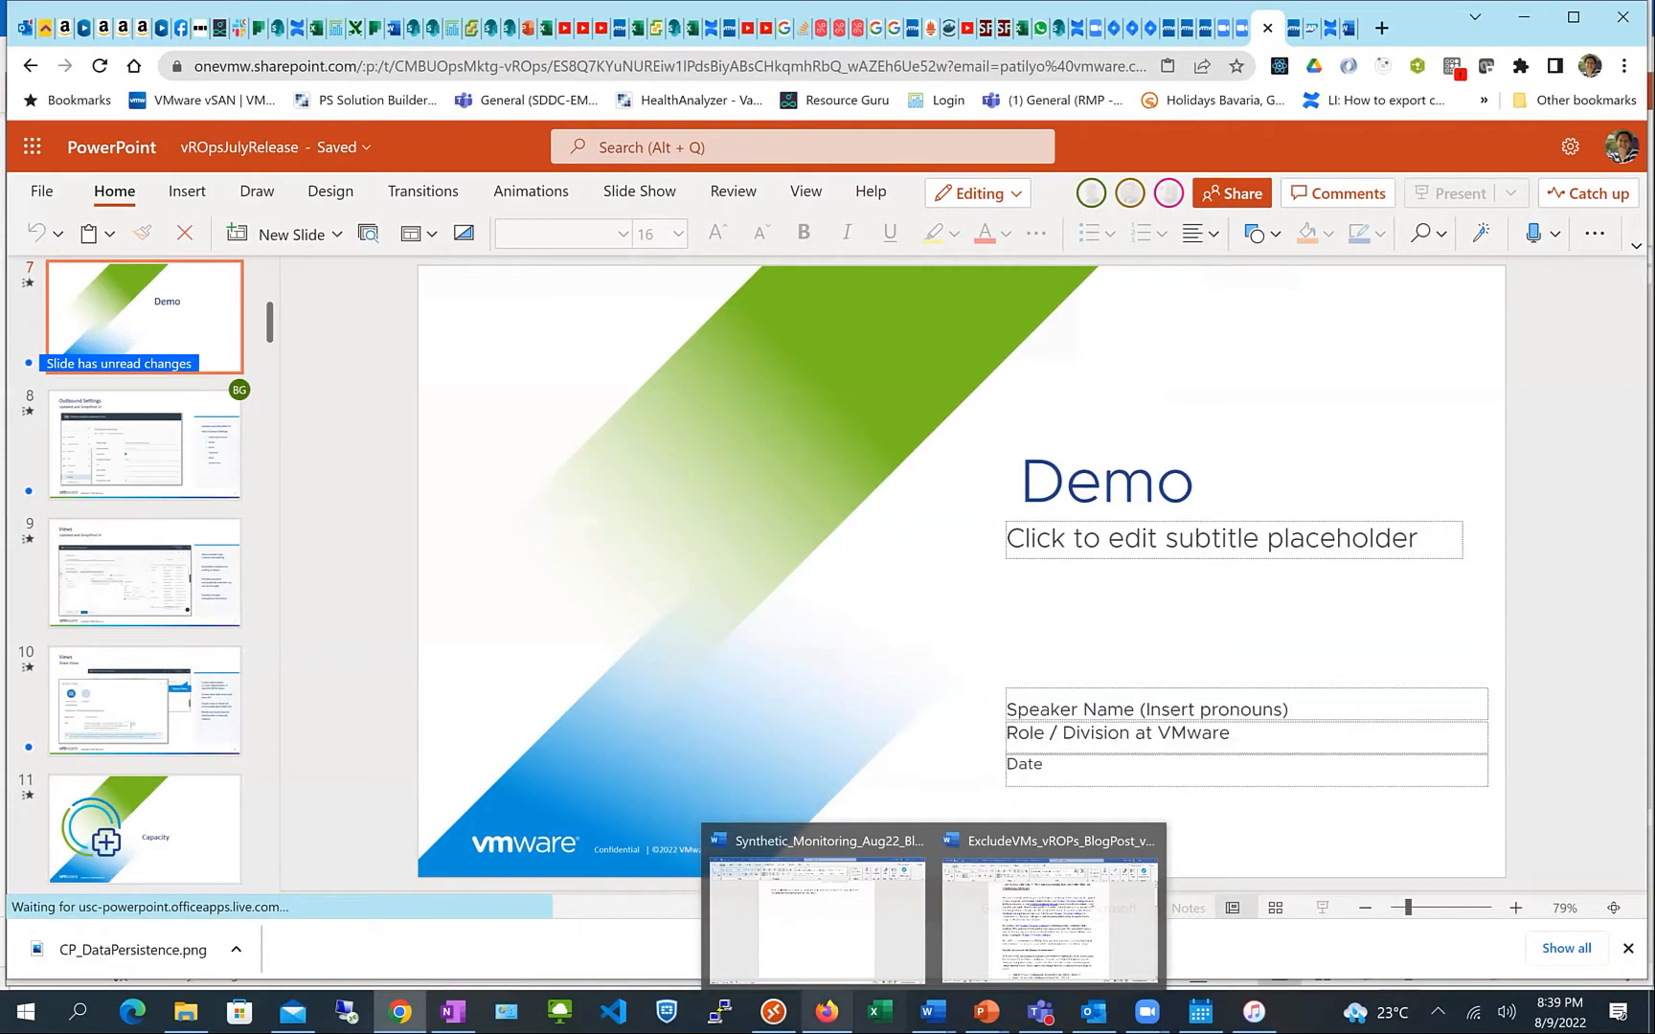
{"action": "left_click", "coordinate": [826, 1011]}
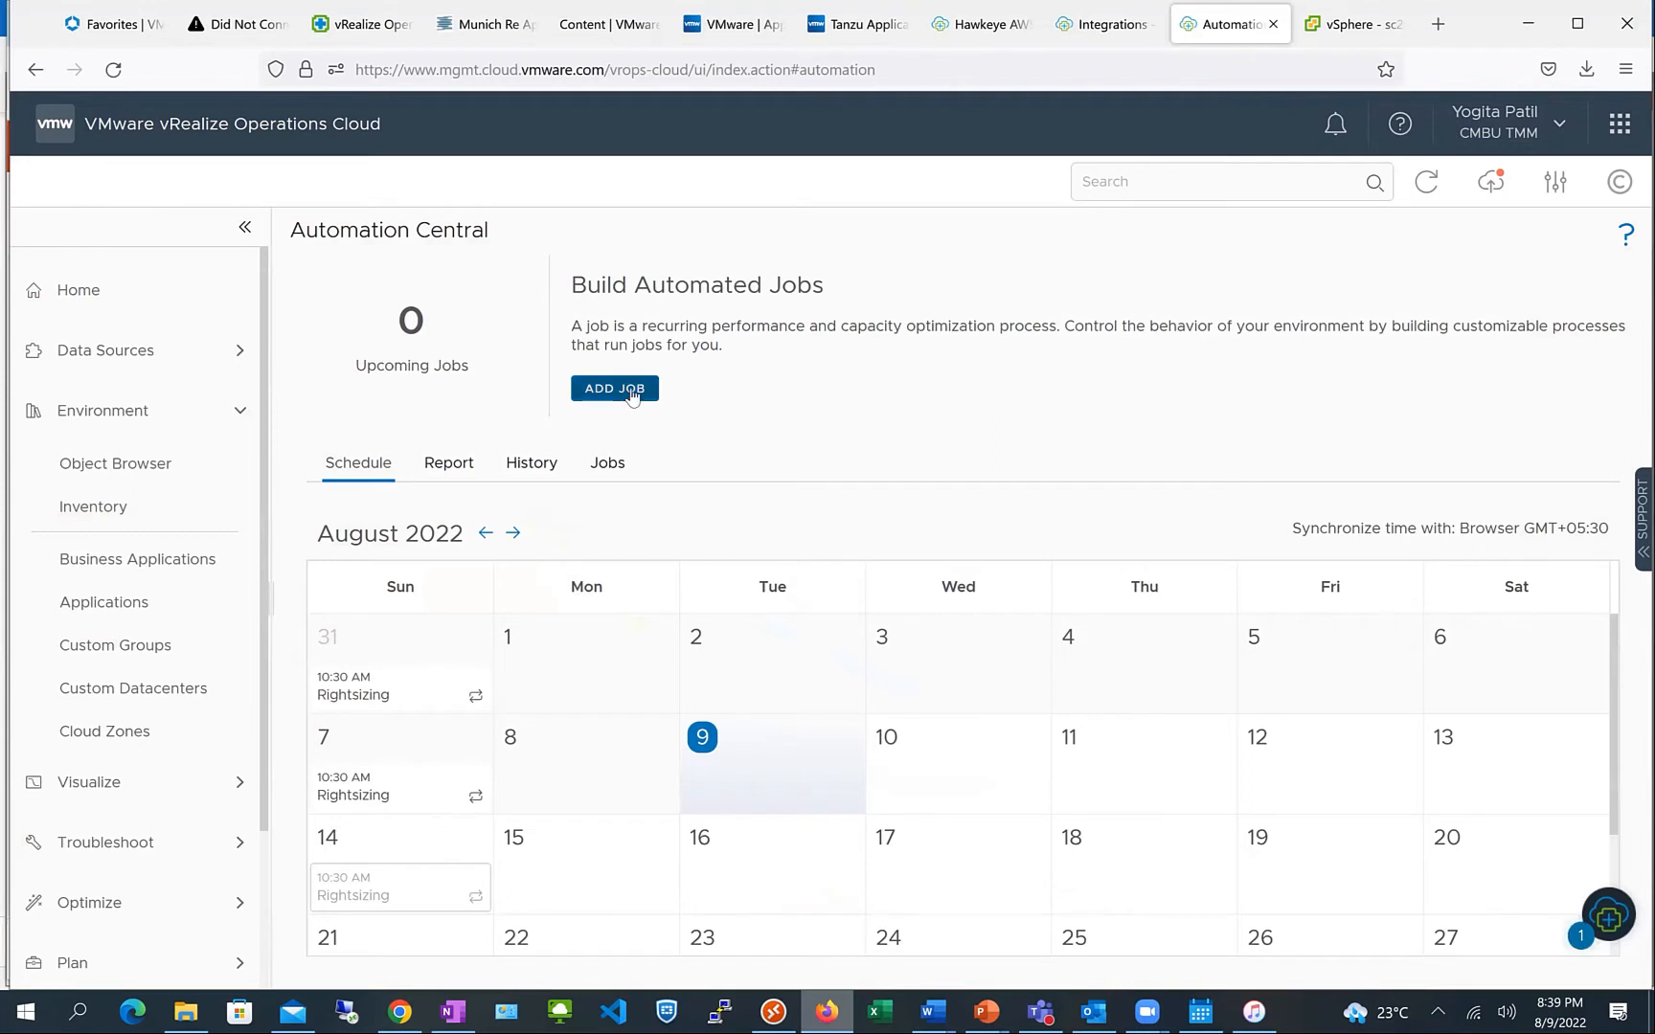
Start an automation job named test that deletes old snapshots older than 60 days, and continue to its scope
{"action": "left_click", "coordinate": [632, 392]}
{"action": "left_click", "coordinate": [485, 350]}
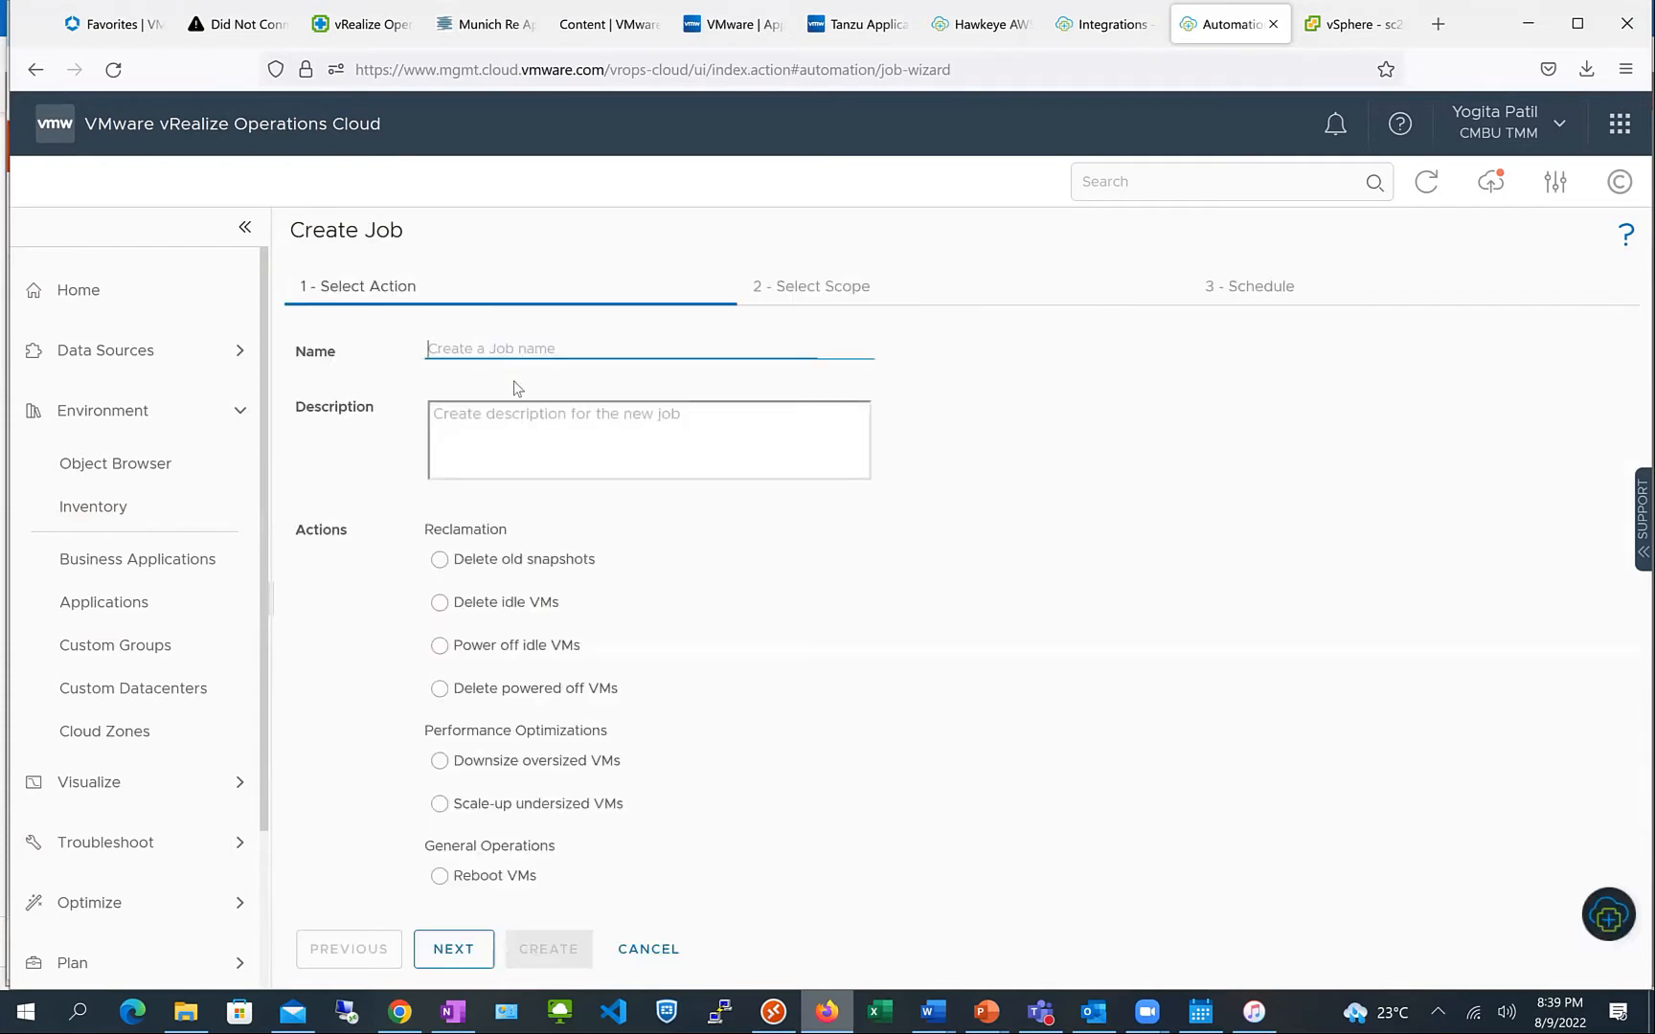
{"action": "type", "text": "test"}
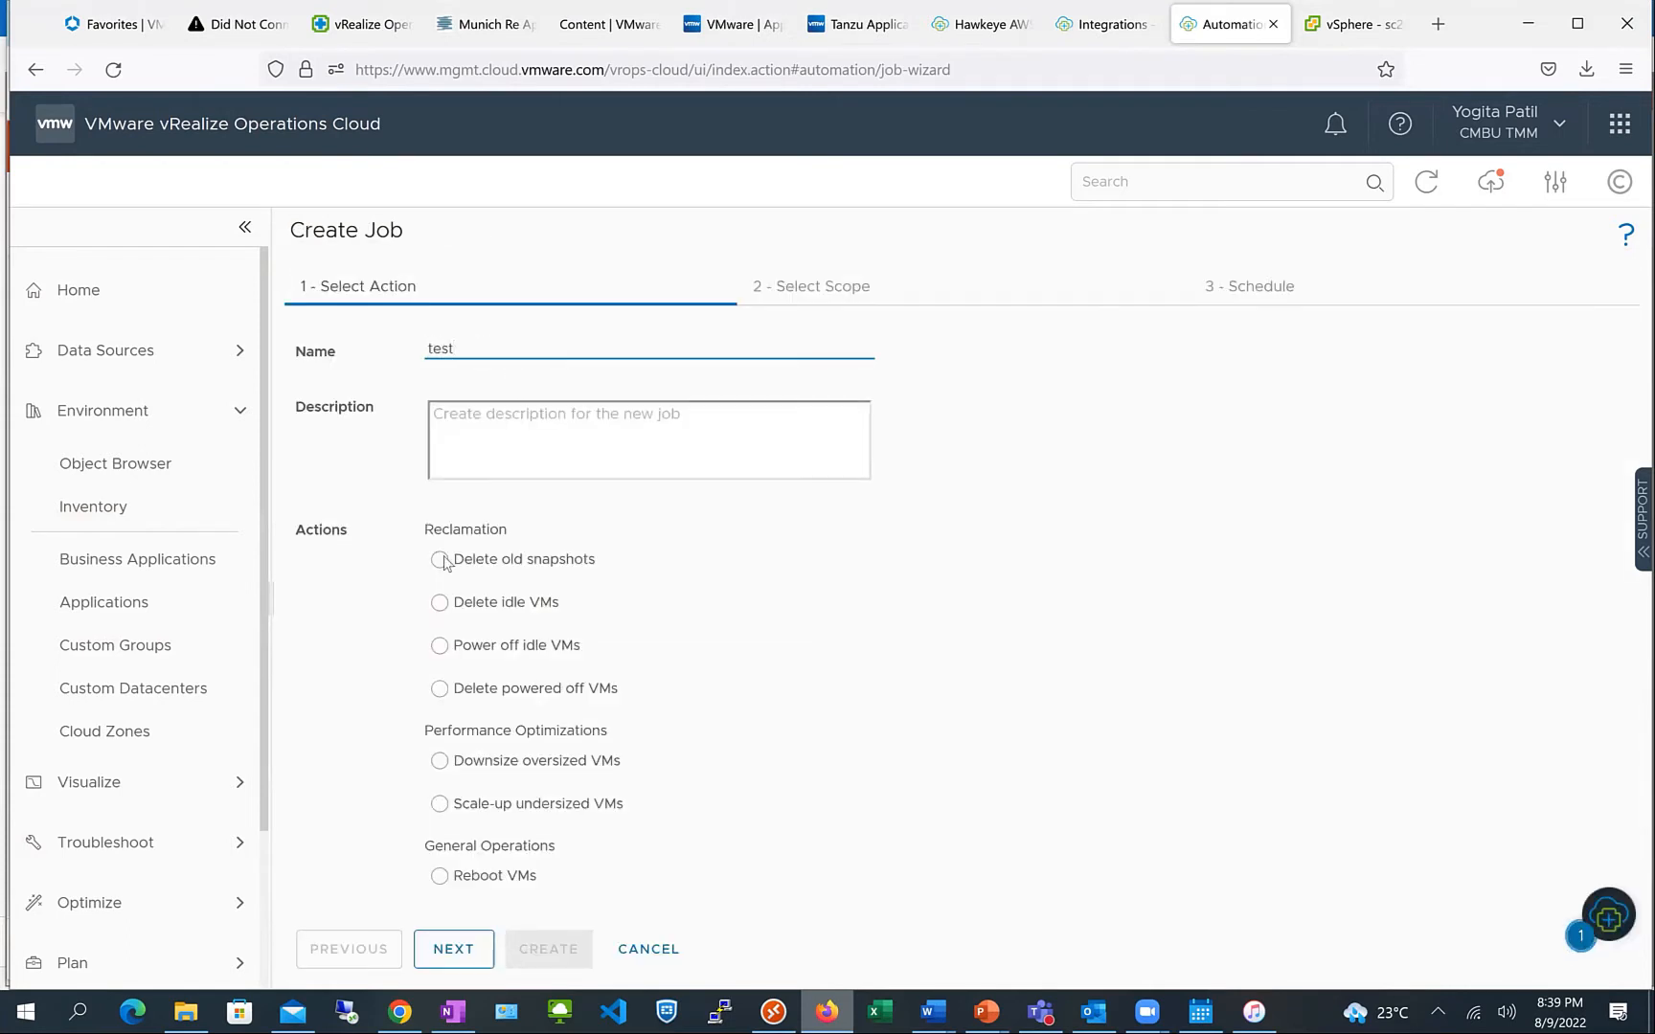
{"action": "left_click", "coordinate": [440, 561]}
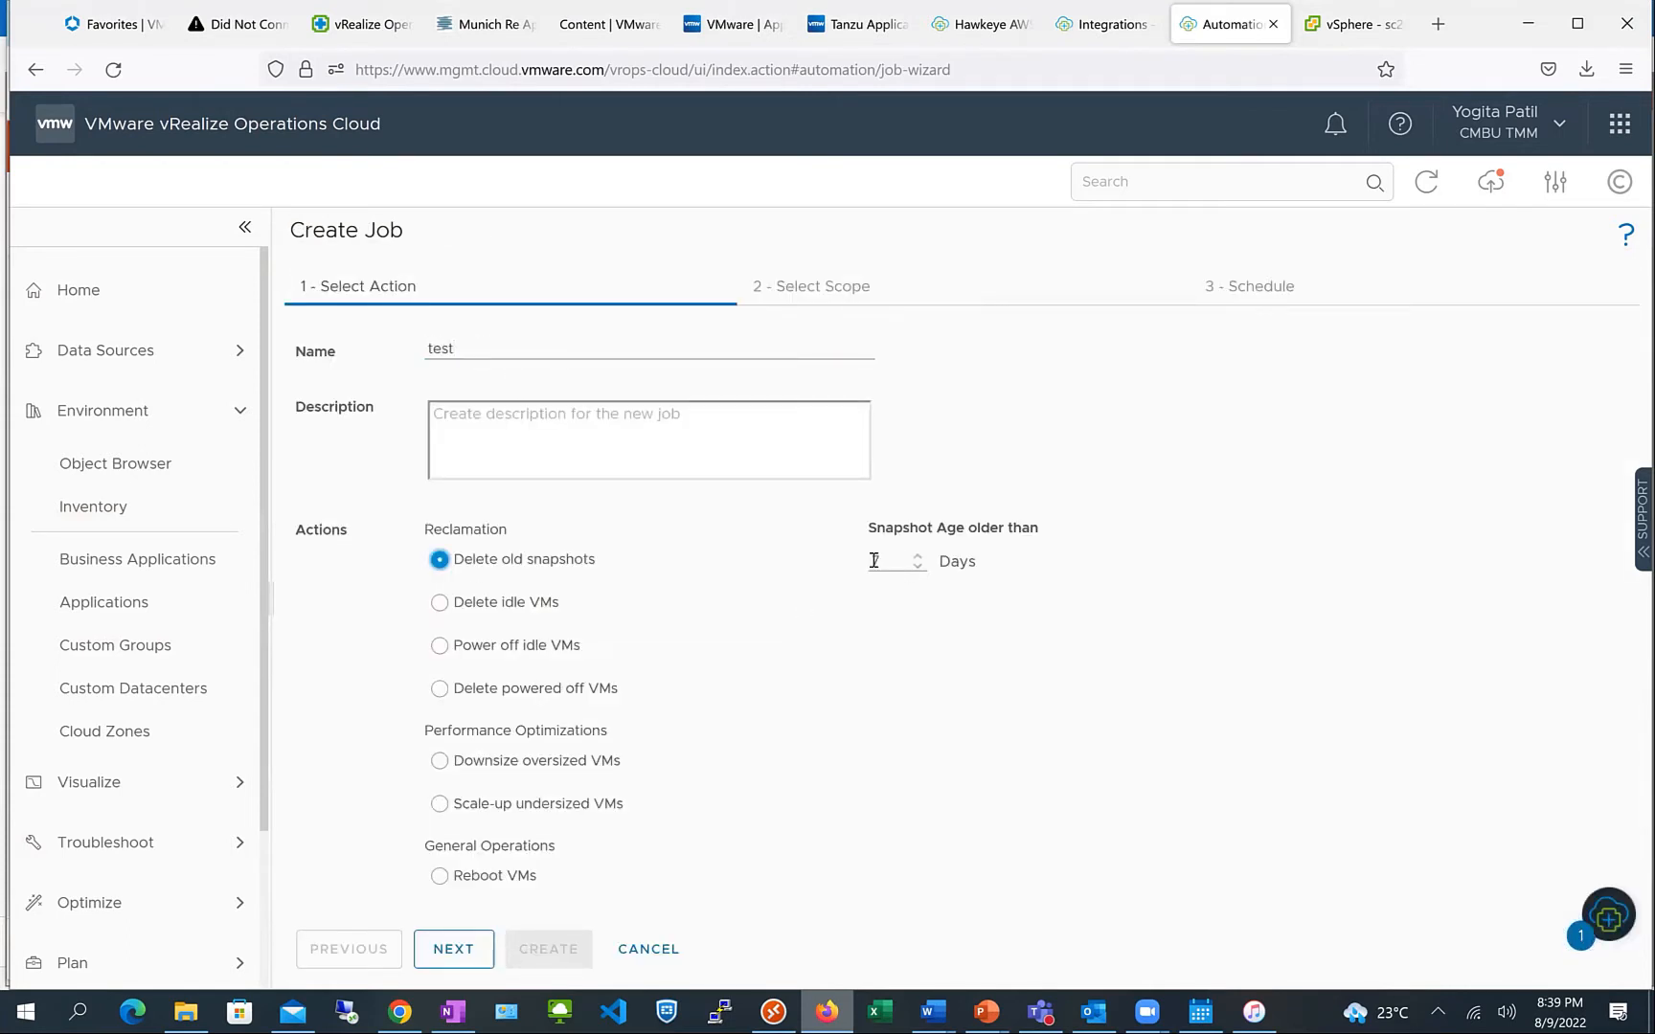
{"action": "double_click", "coordinate": [875, 561]}
{"action": "type", "text": "60"}
{"action": "left_click", "coordinate": [456, 951]}
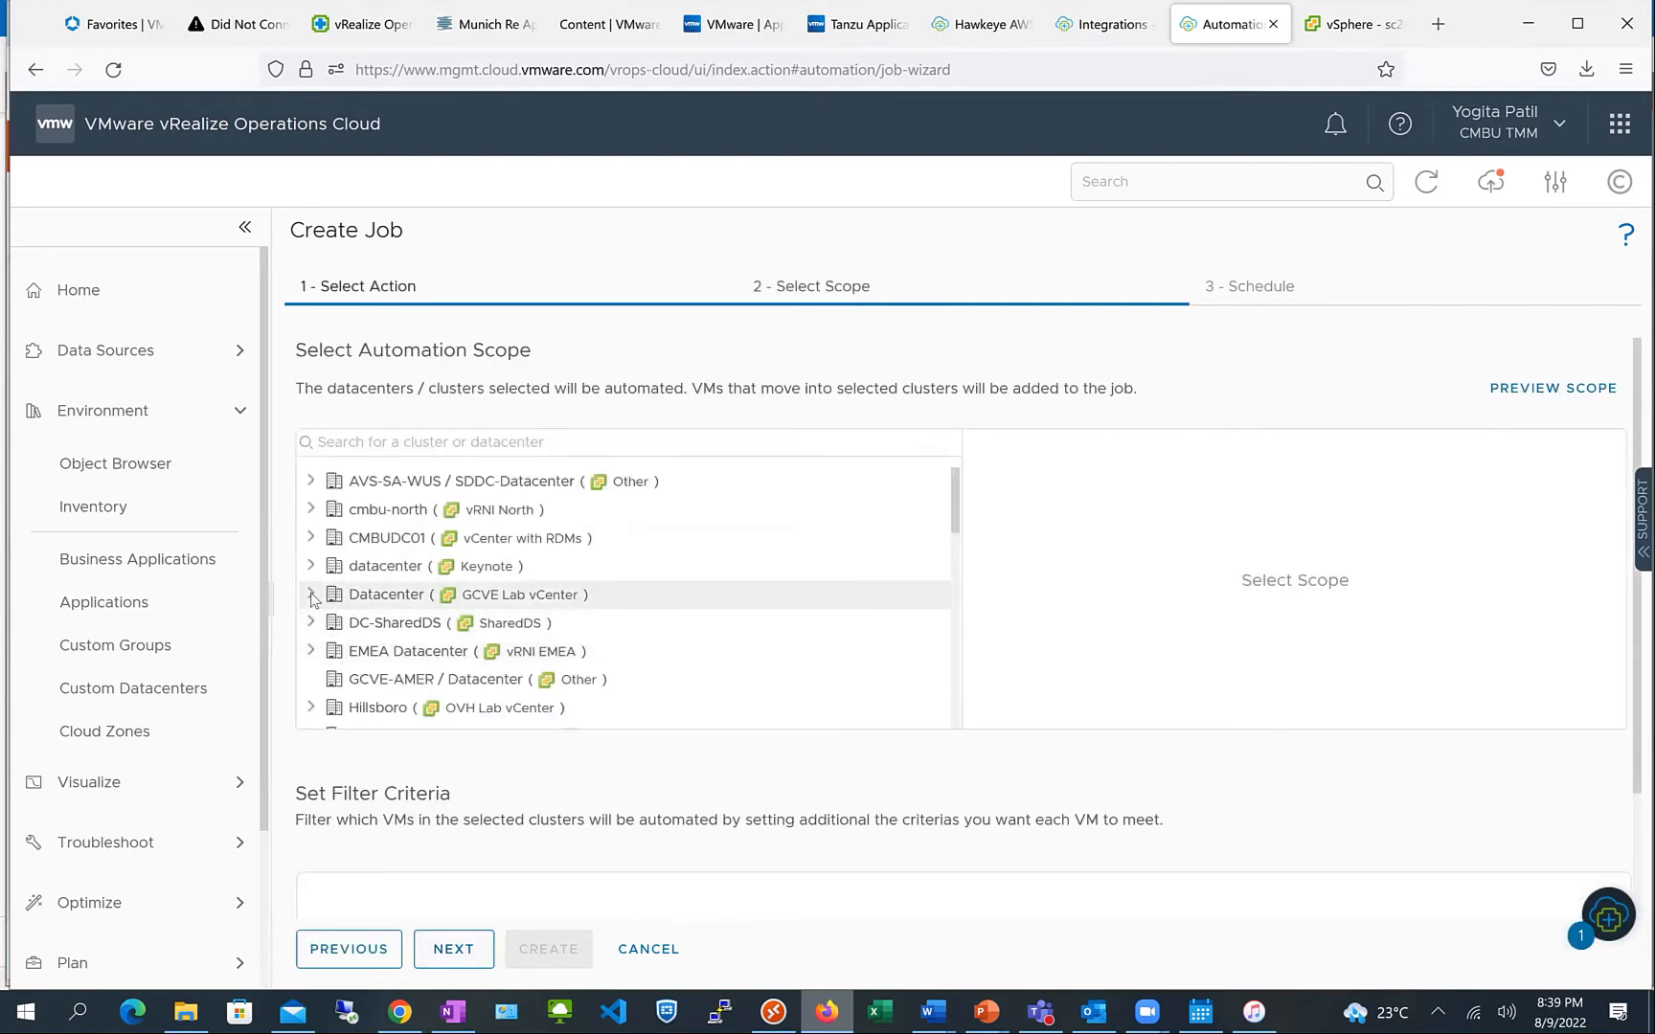
Set the job's automation scope to DC 01 Cluster 01 under CMBUDC01 and continue to the schedule
{"action": "left_click", "coordinate": [311, 595]}
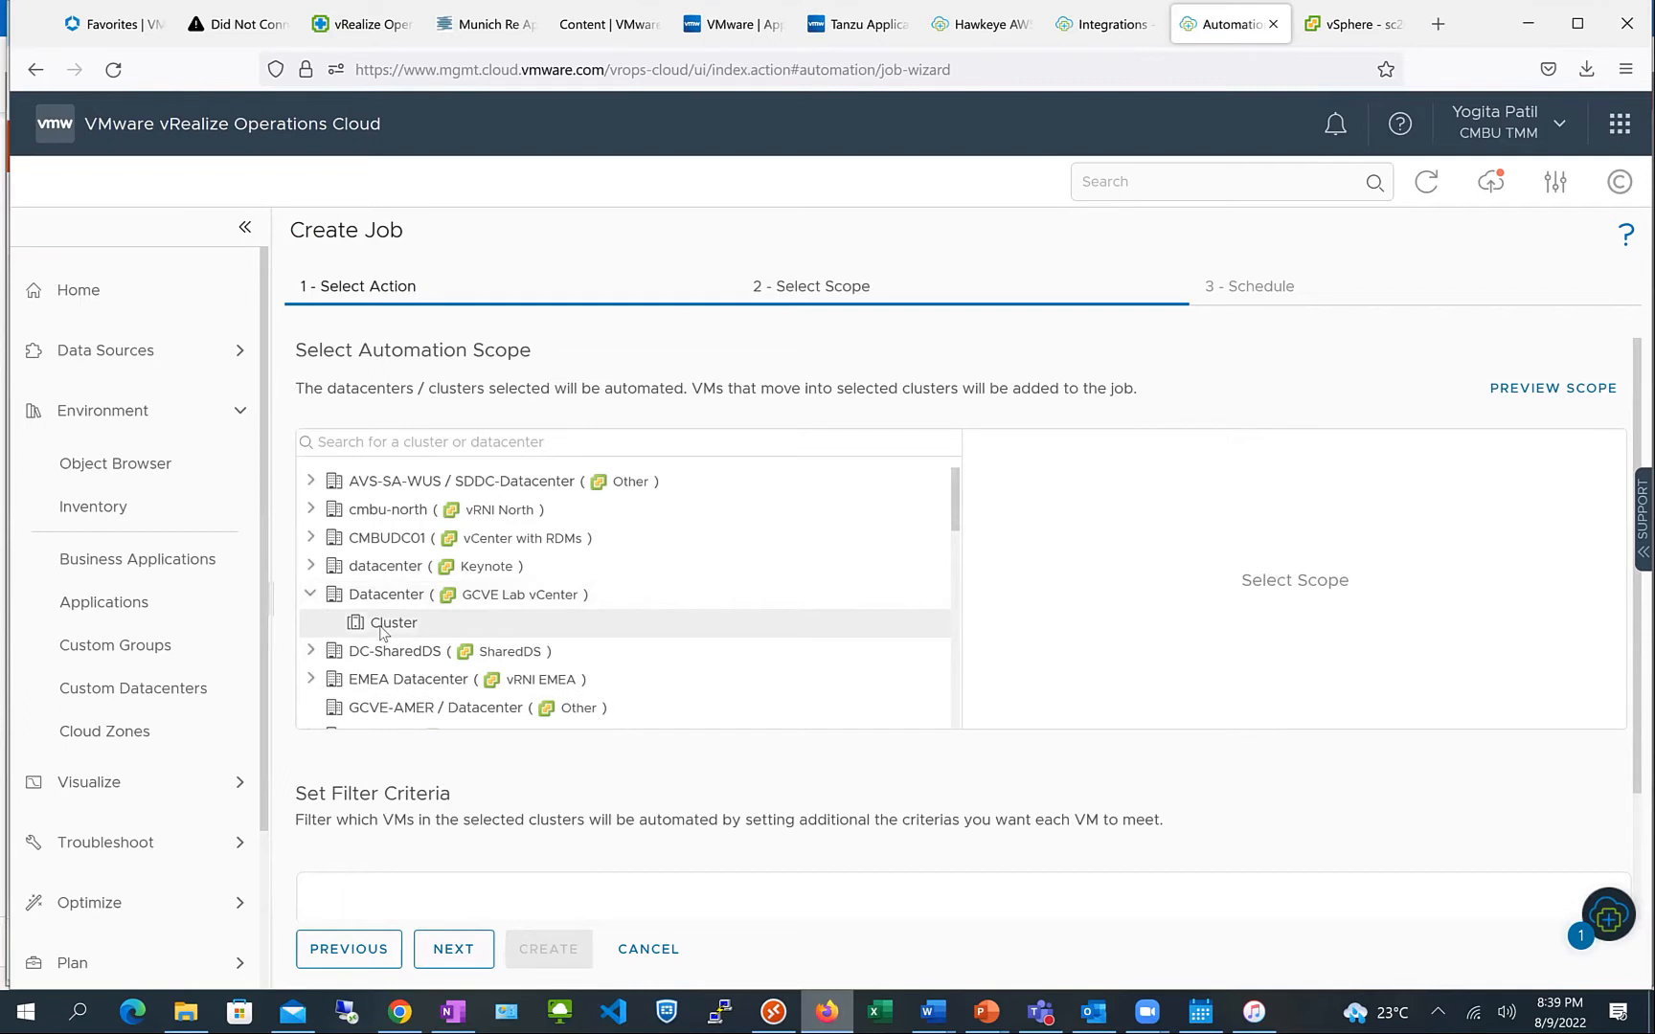
{"action": "left_click", "coordinate": [309, 595]}
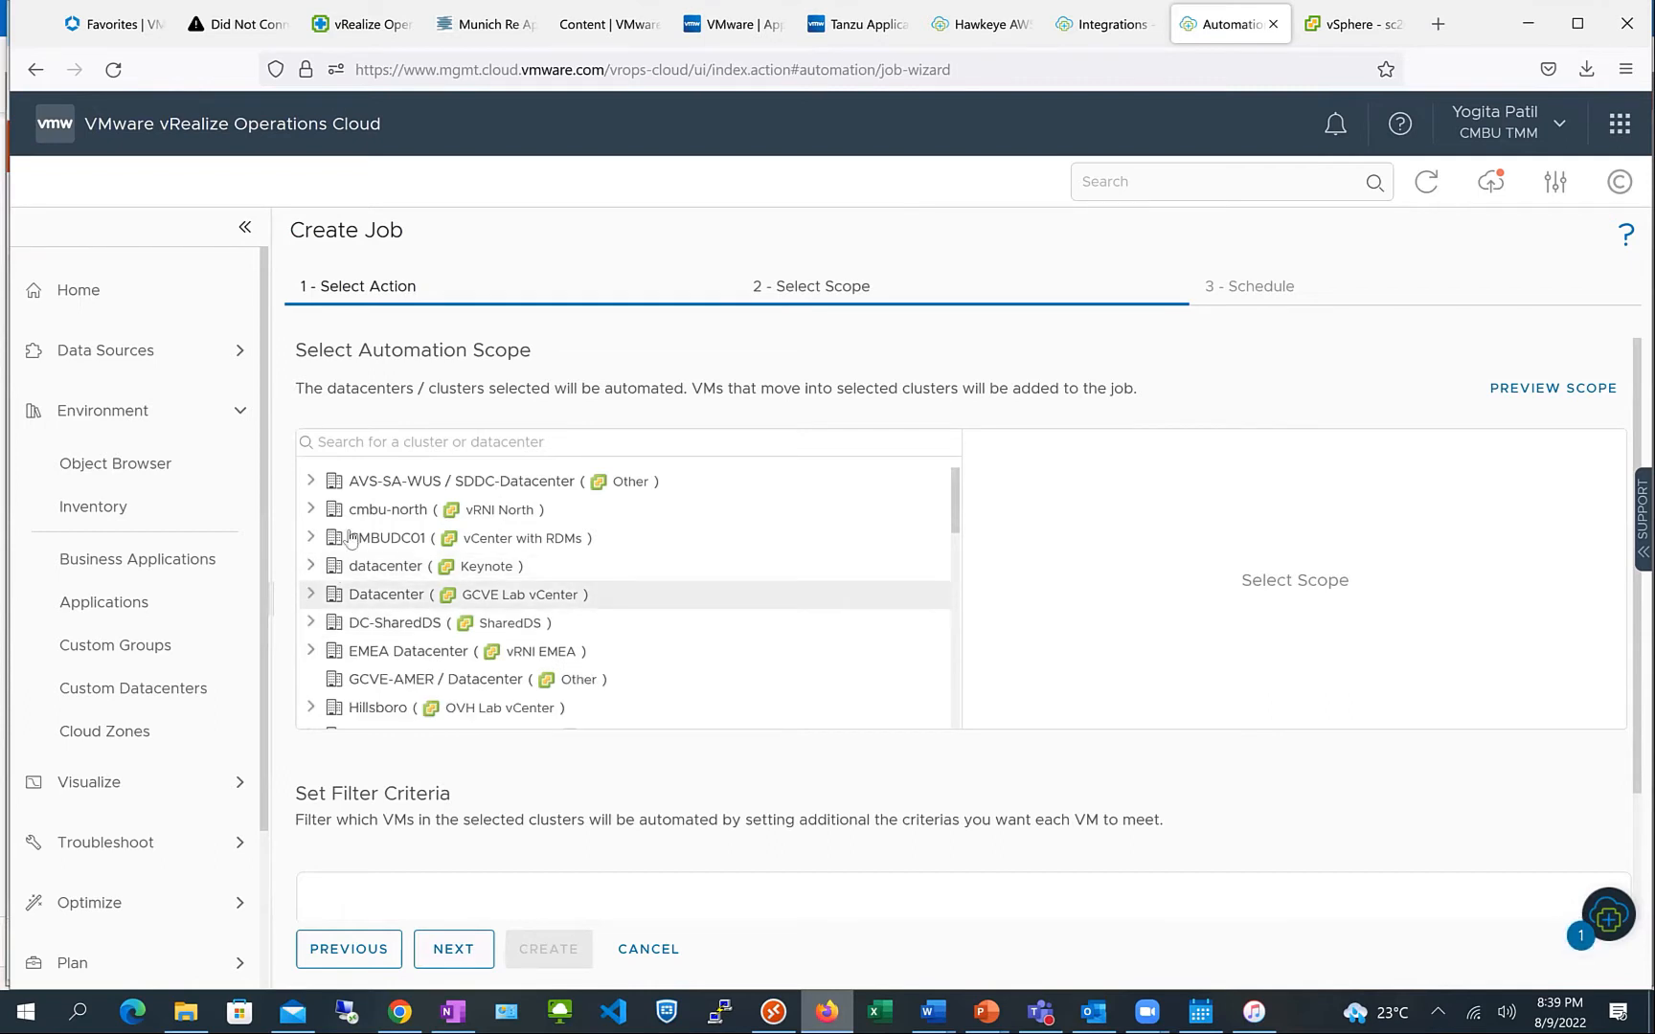
{"action": "left_click", "coordinate": [311, 538]}
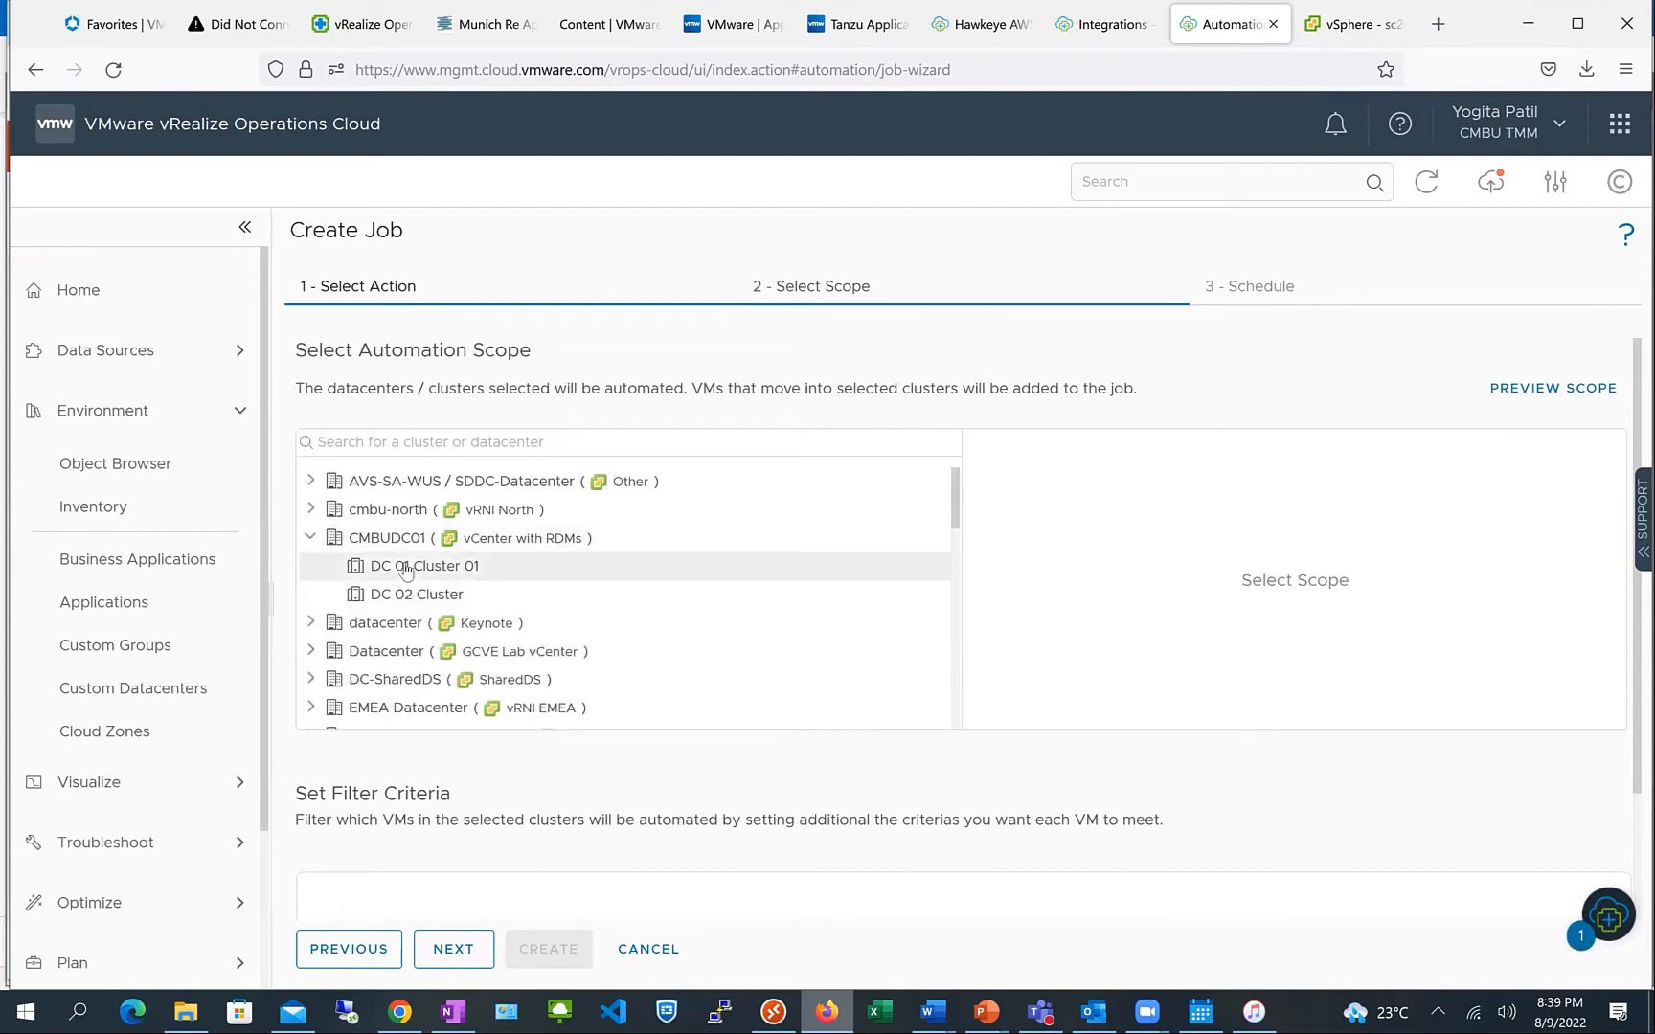
{"action": "left_click", "coordinate": [404, 569]}
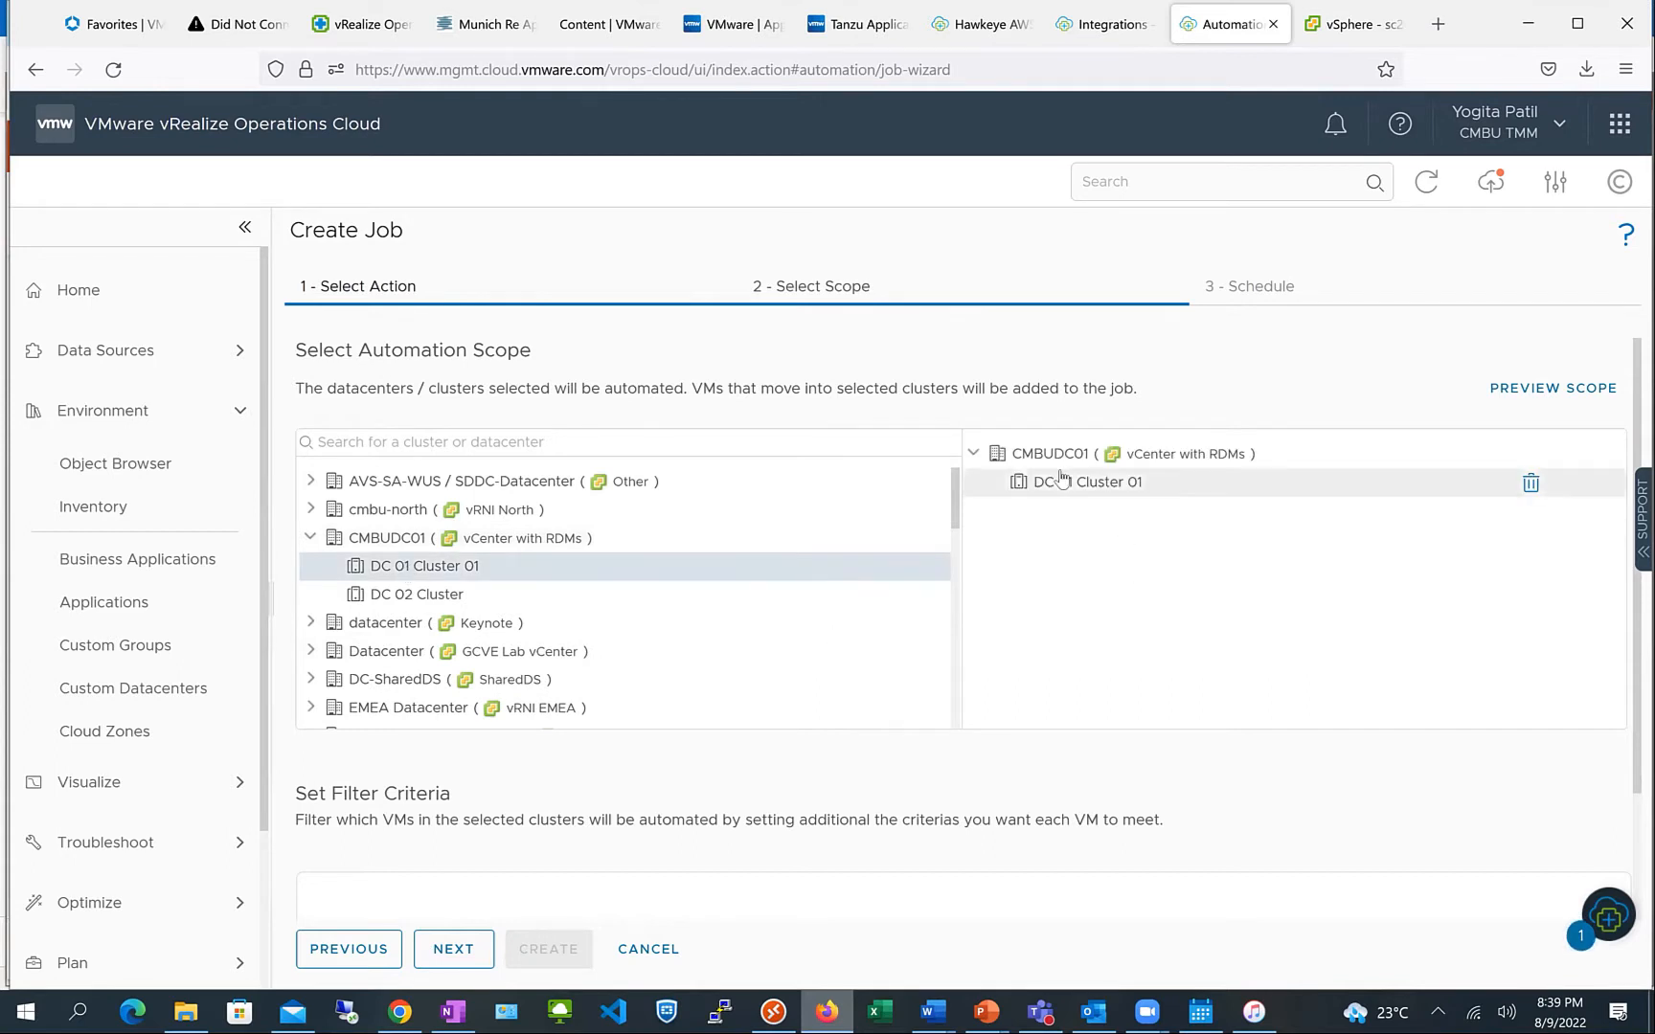
{"action": "left_click", "coordinate": [1061, 491]}
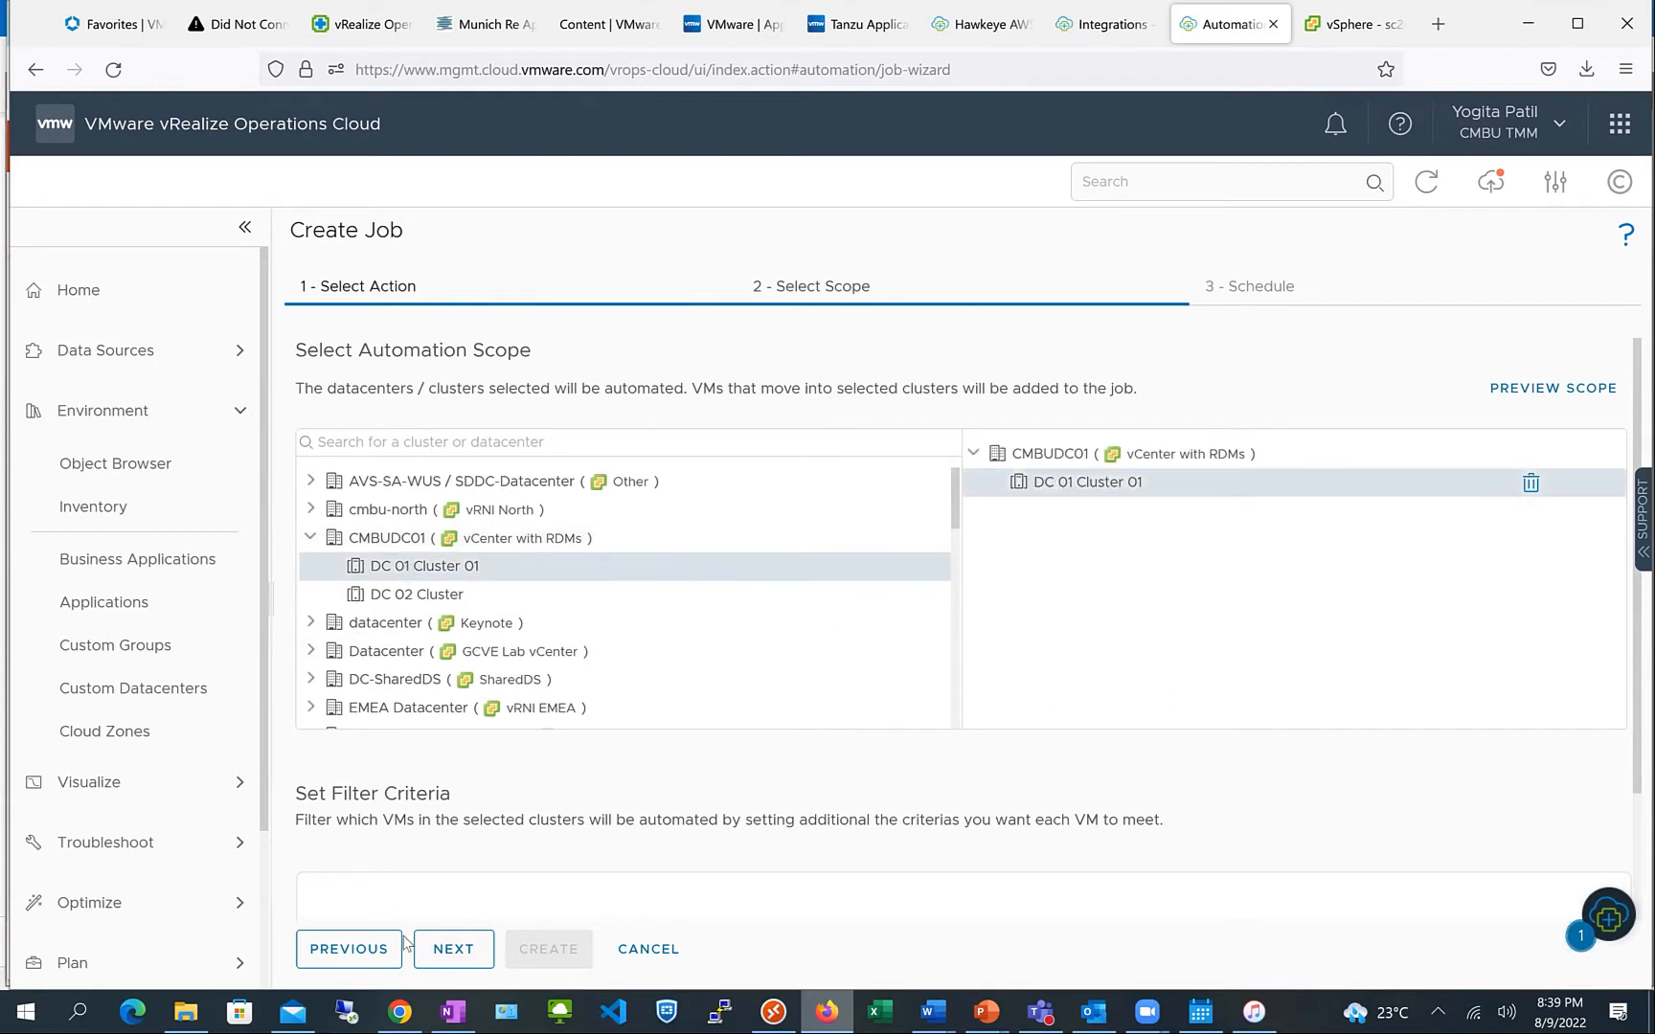
{"action": "left_click", "coordinate": [453, 953]}
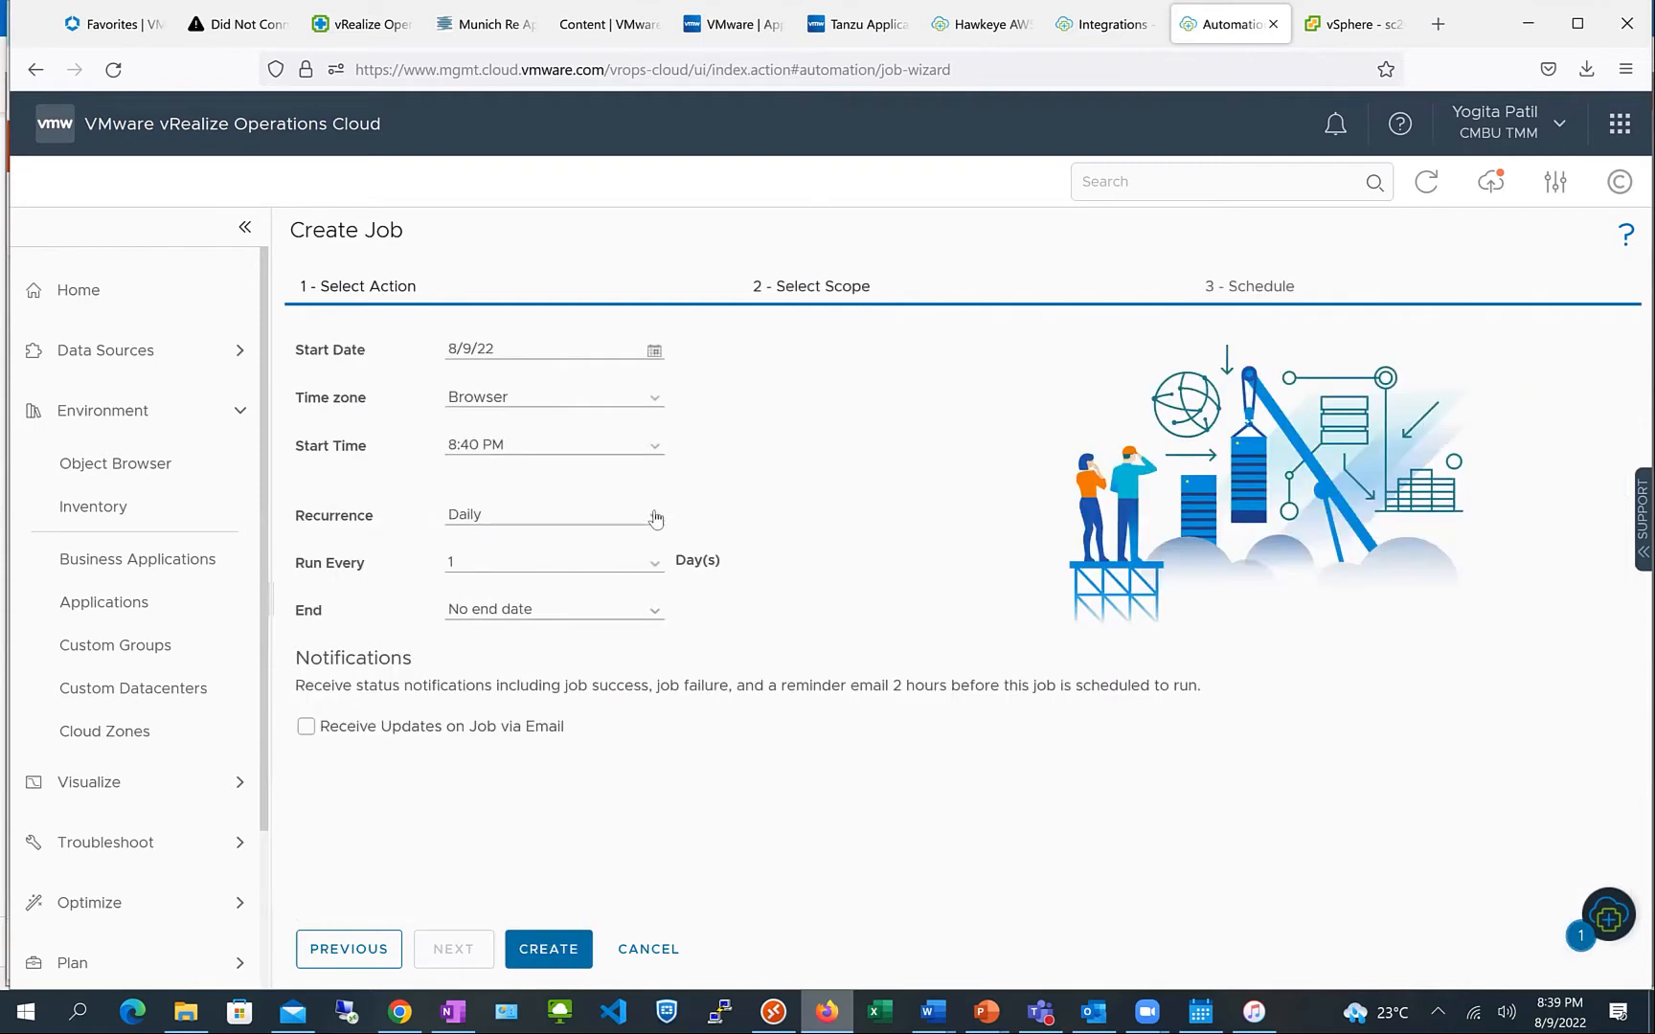
Set the job to recur monthly in all twelve months on the last day of the month
{"action": "left_click", "coordinate": [655, 519]}
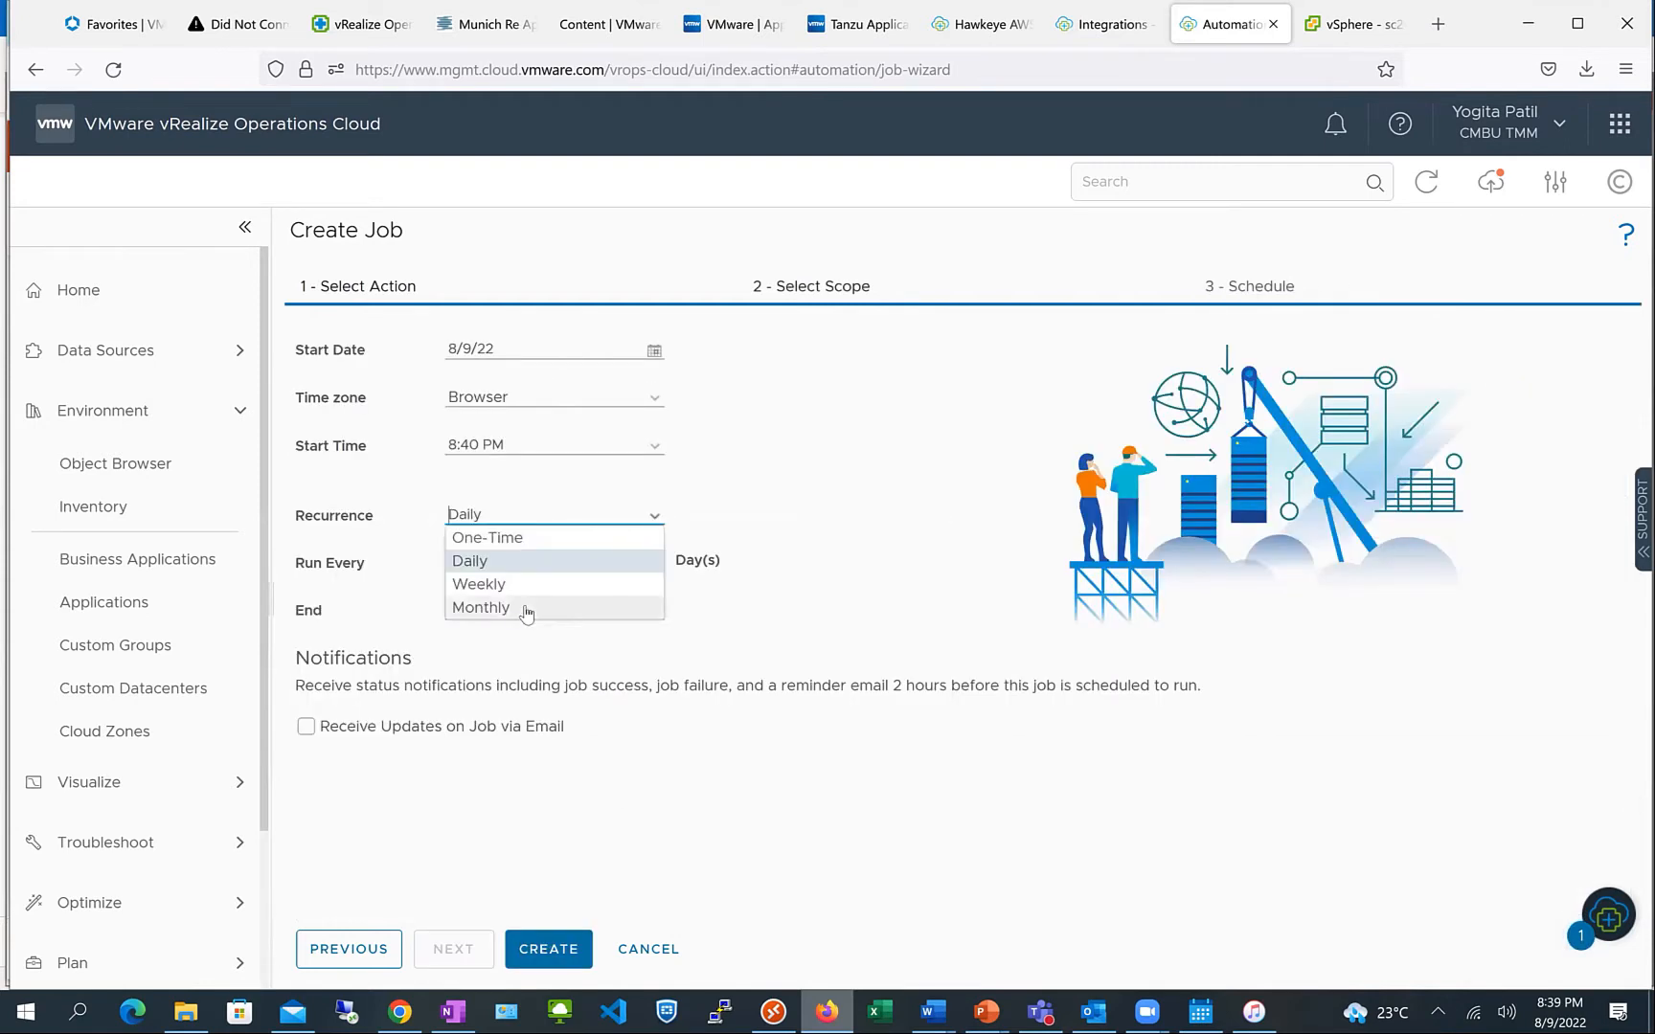
{"action": "left_click", "coordinate": [526, 610]}
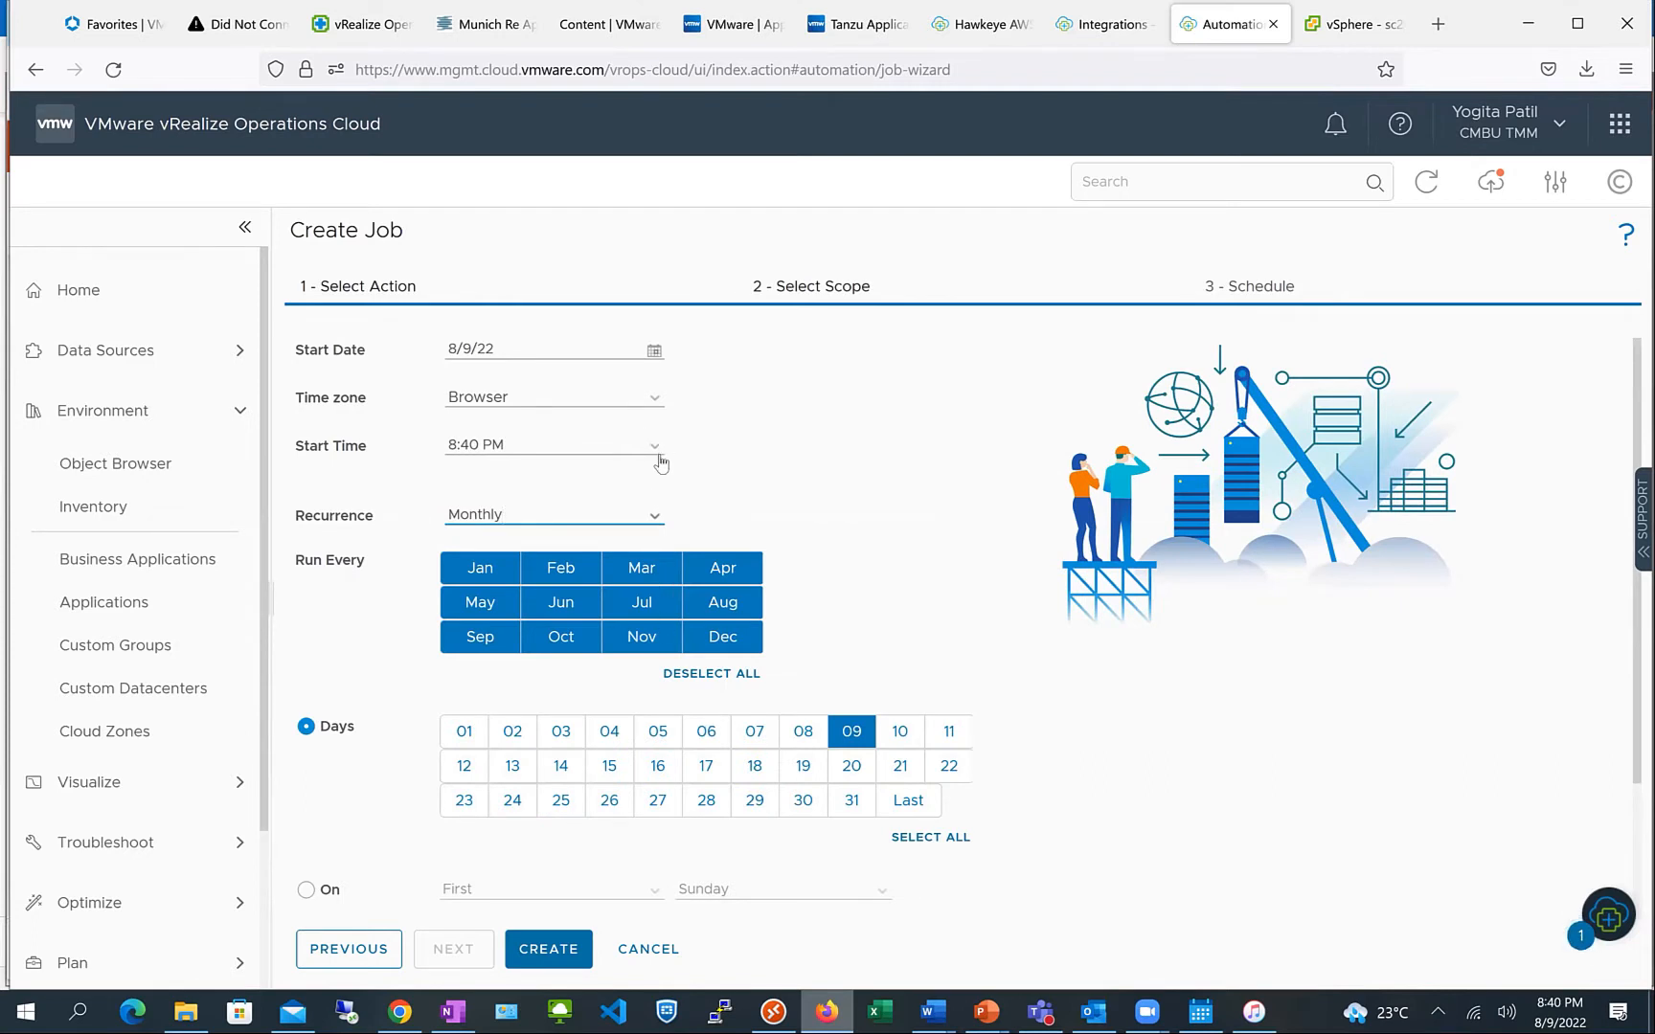
{"action": "left_click", "coordinate": [632, 447]}
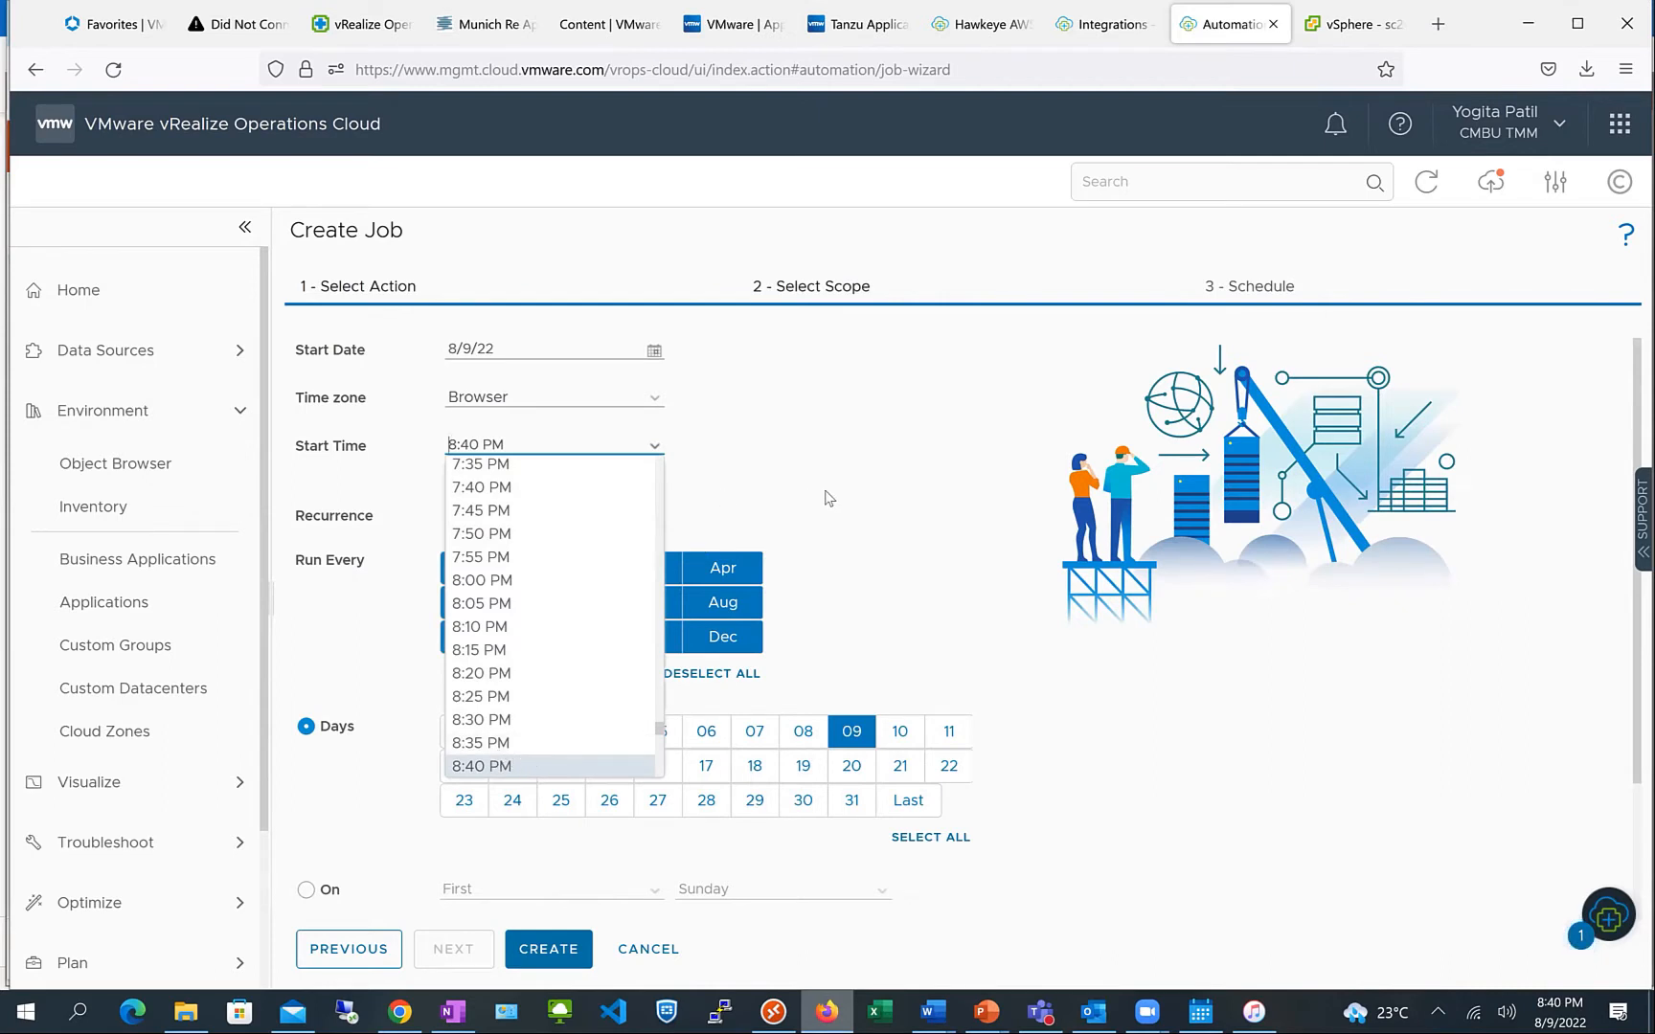
{"action": "left_click", "coordinate": [707, 677]}
{"action": "left_click", "coordinate": [704, 678]}
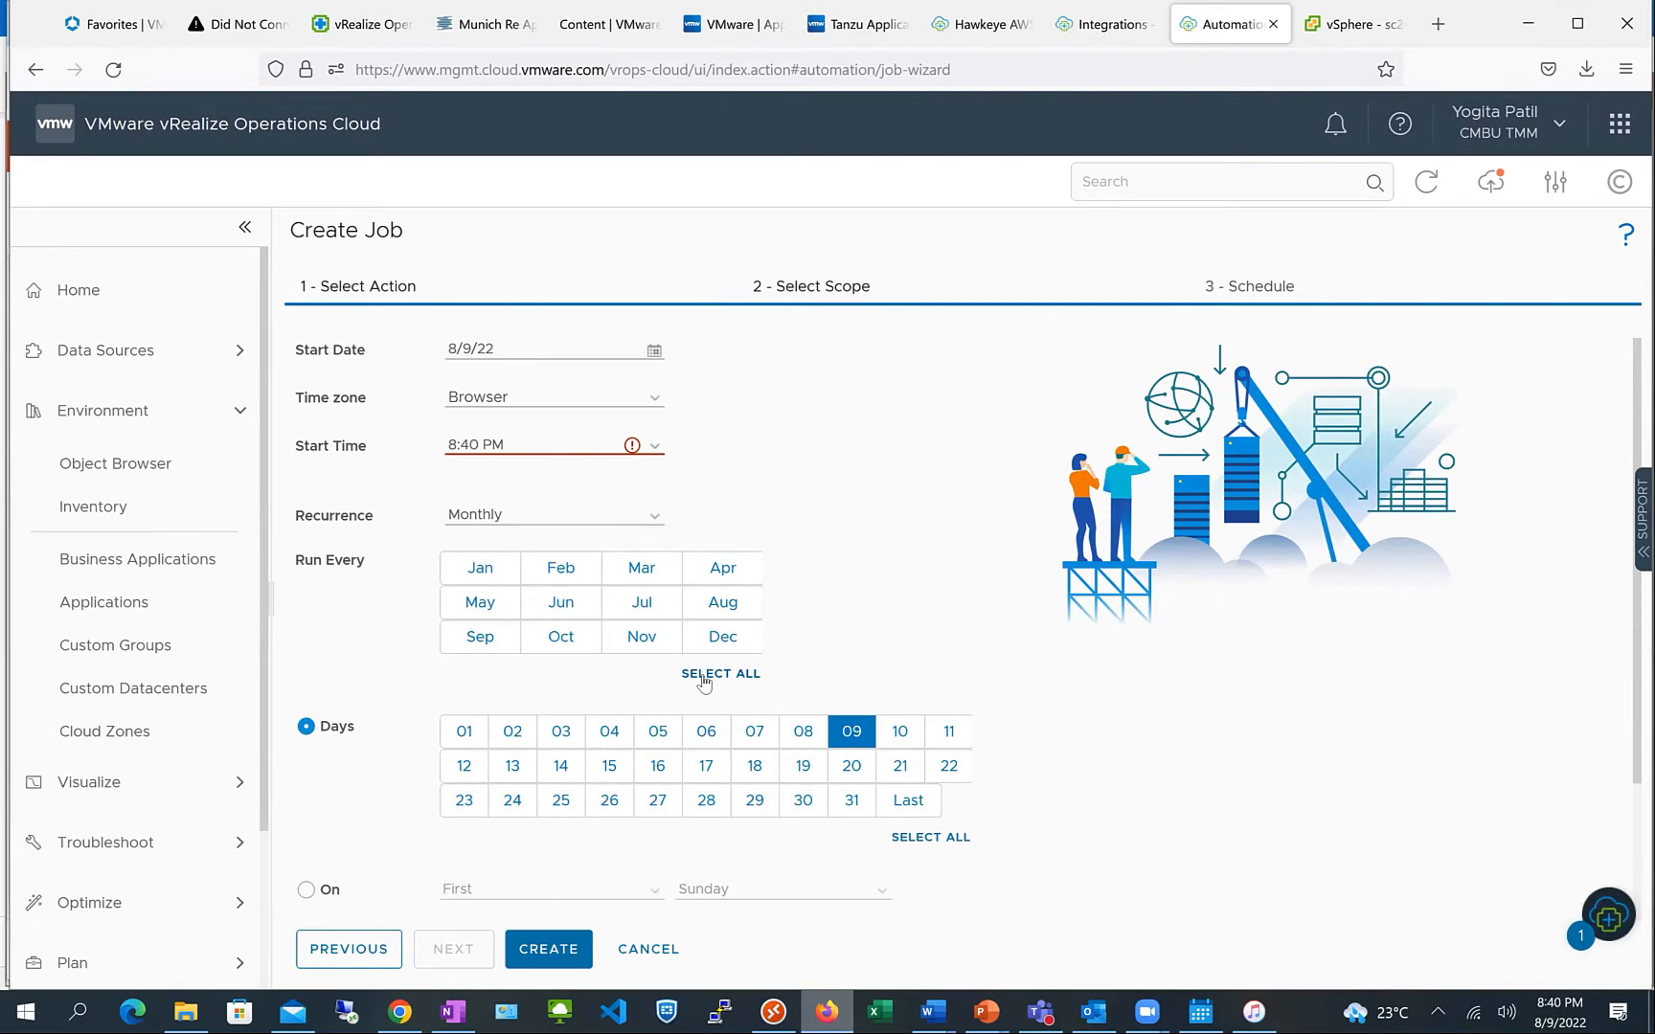
{"action": "left_click", "coordinate": [703, 677]}
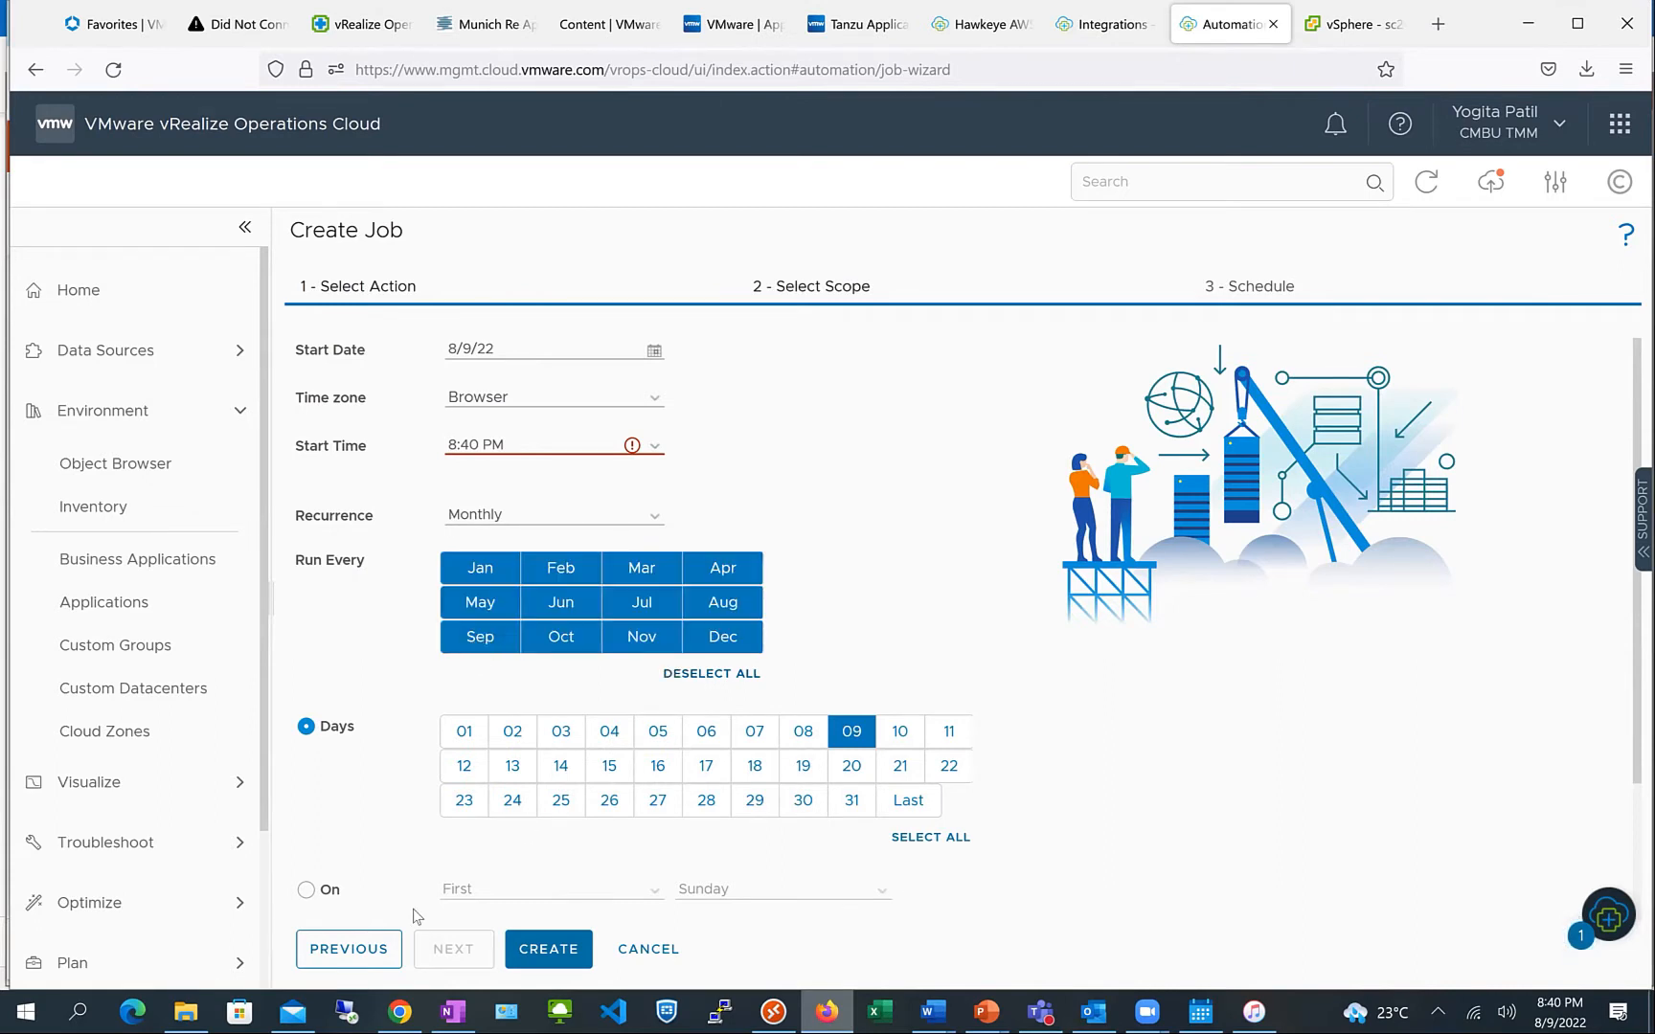
{"action": "left_click", "coordinate": [912, 805]}
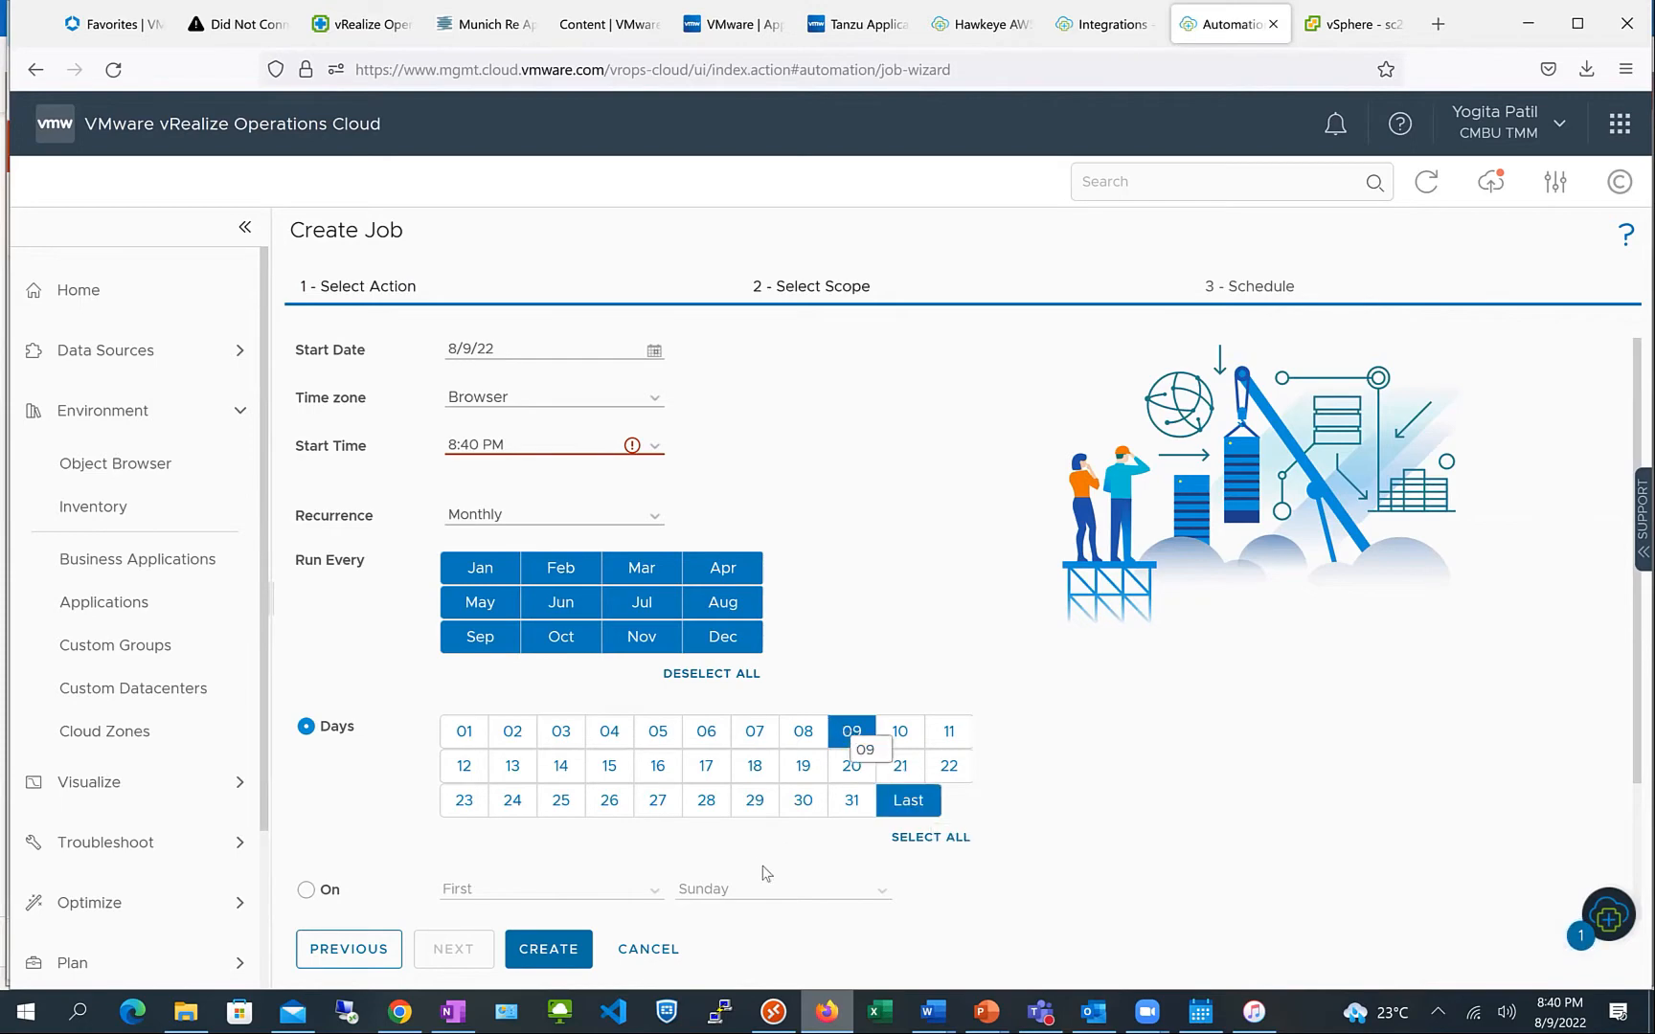
Schedule the monthly runs on the first and last Sunday instead of fixed days, ending after 1 occurrence
{"action": "scroll", "coordinate": [347, 644], "scroll_direction": "down", "scroll_amount": 3}
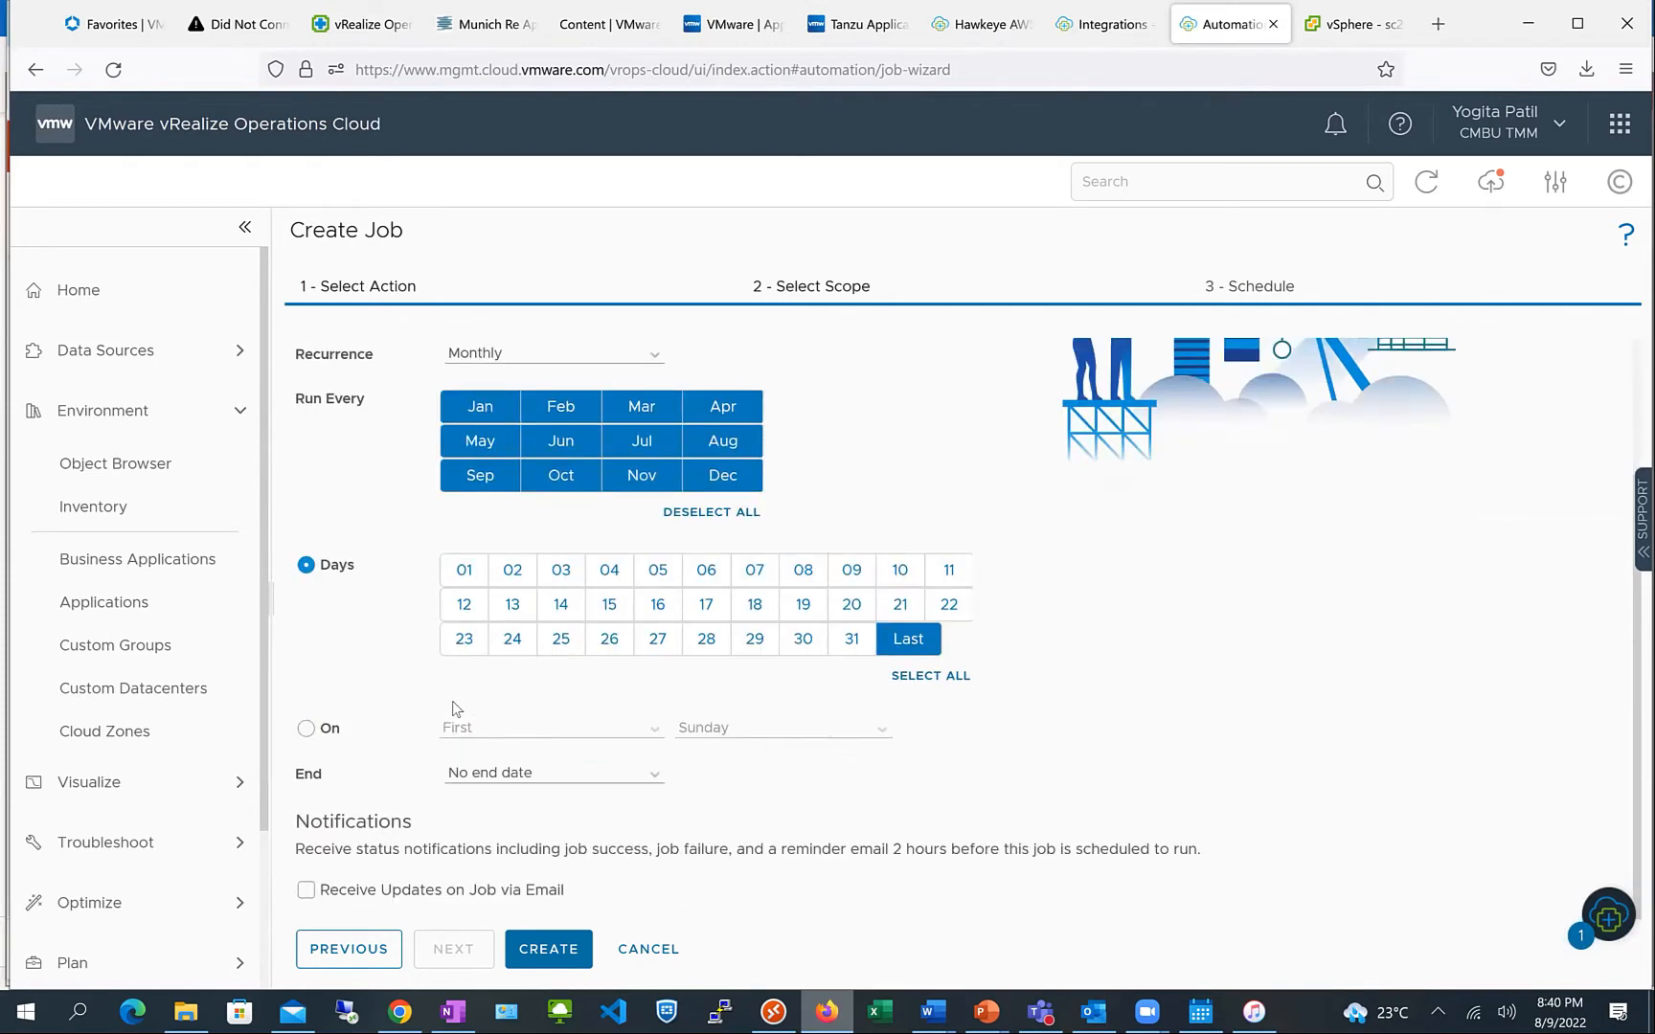
{"action": "left_click", "coordinate": [306, 730]}
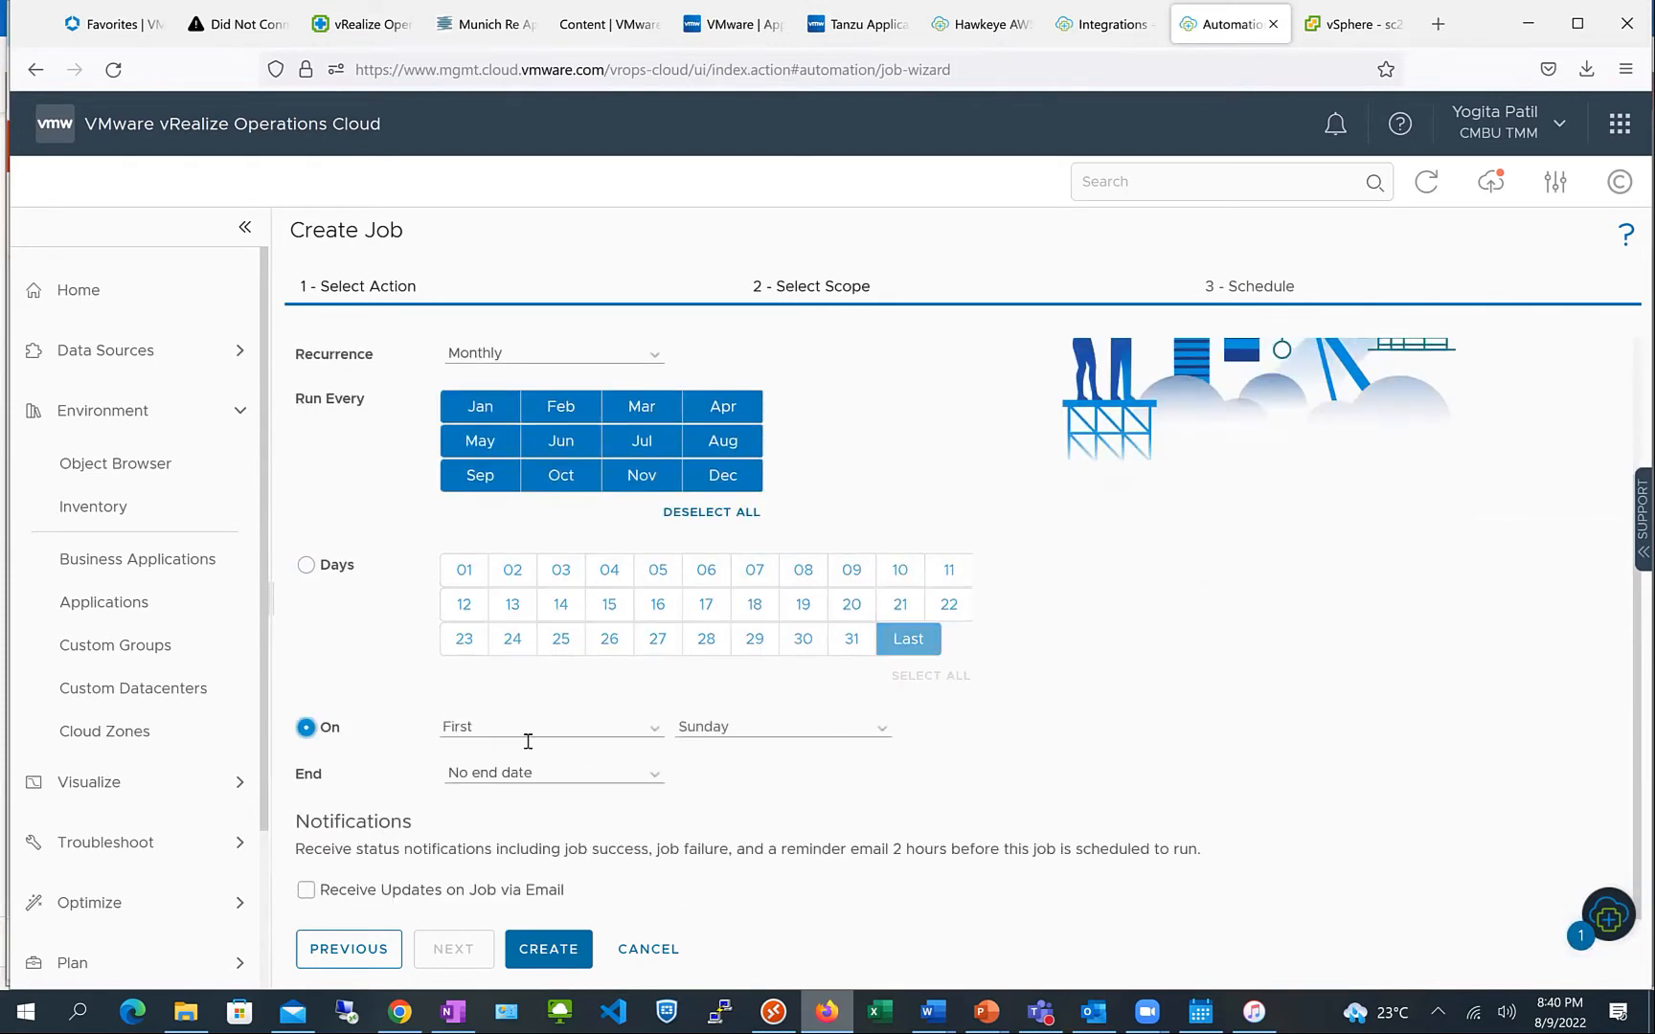
{"action": "left_click", "coordinate": [565, 731]}
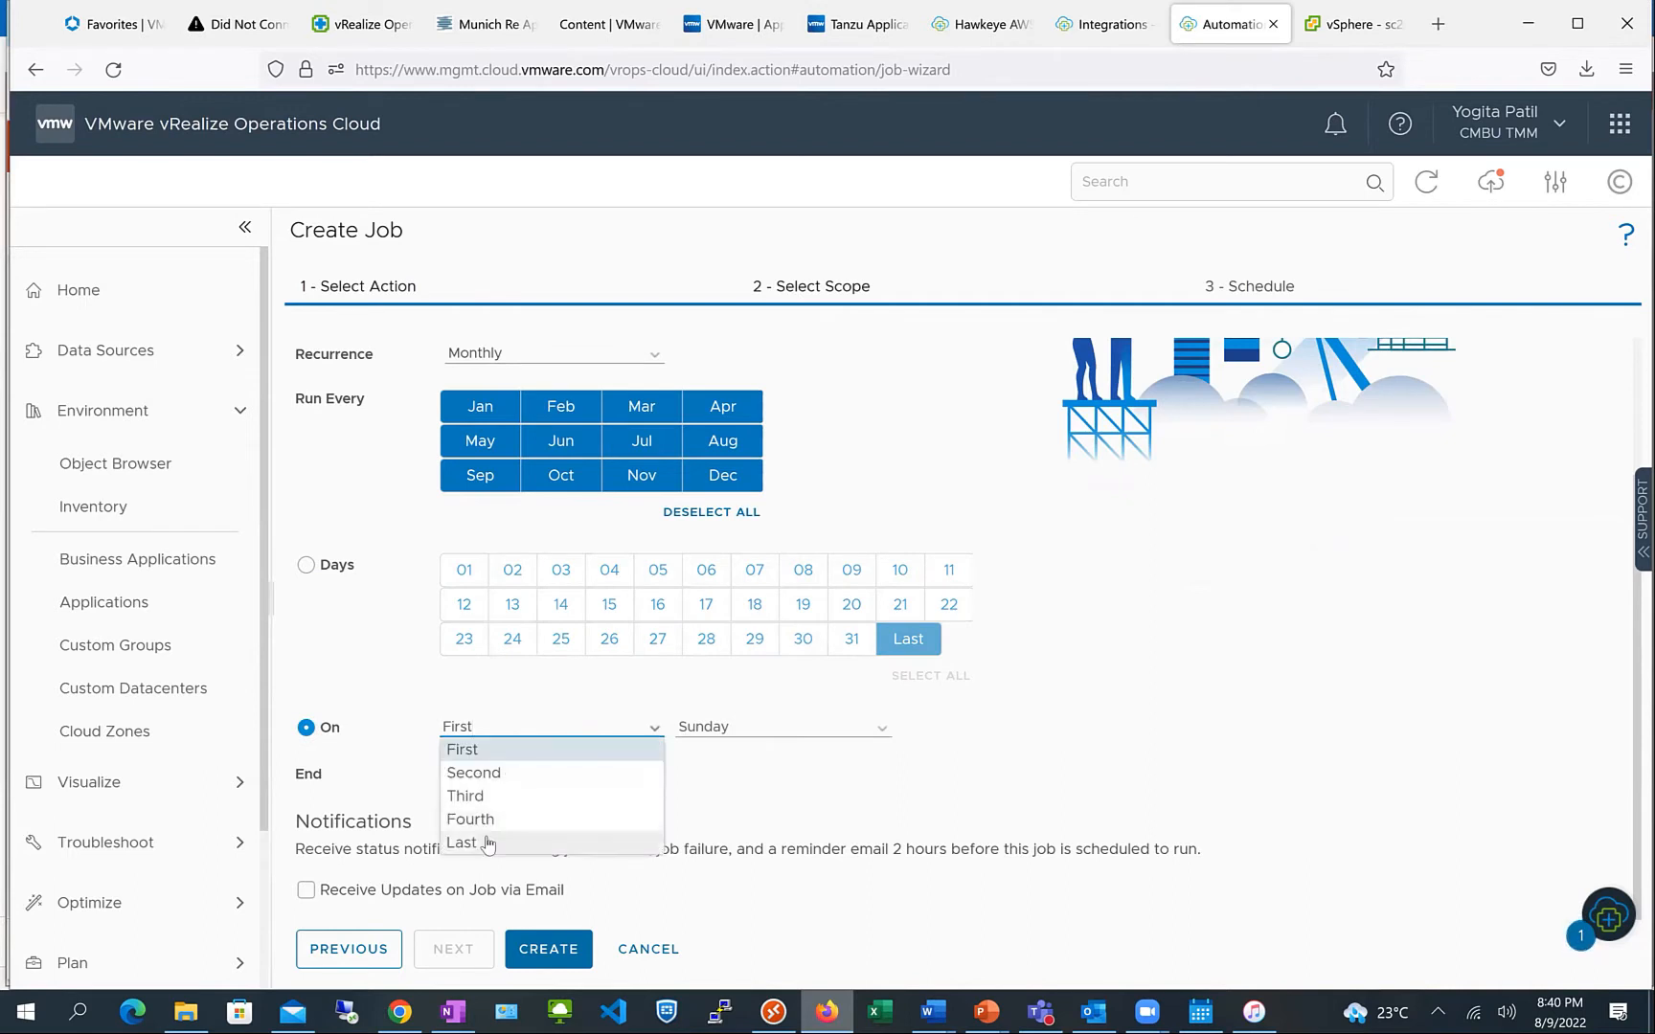
{"action": "left_click", "coordinate": [487, 843]}
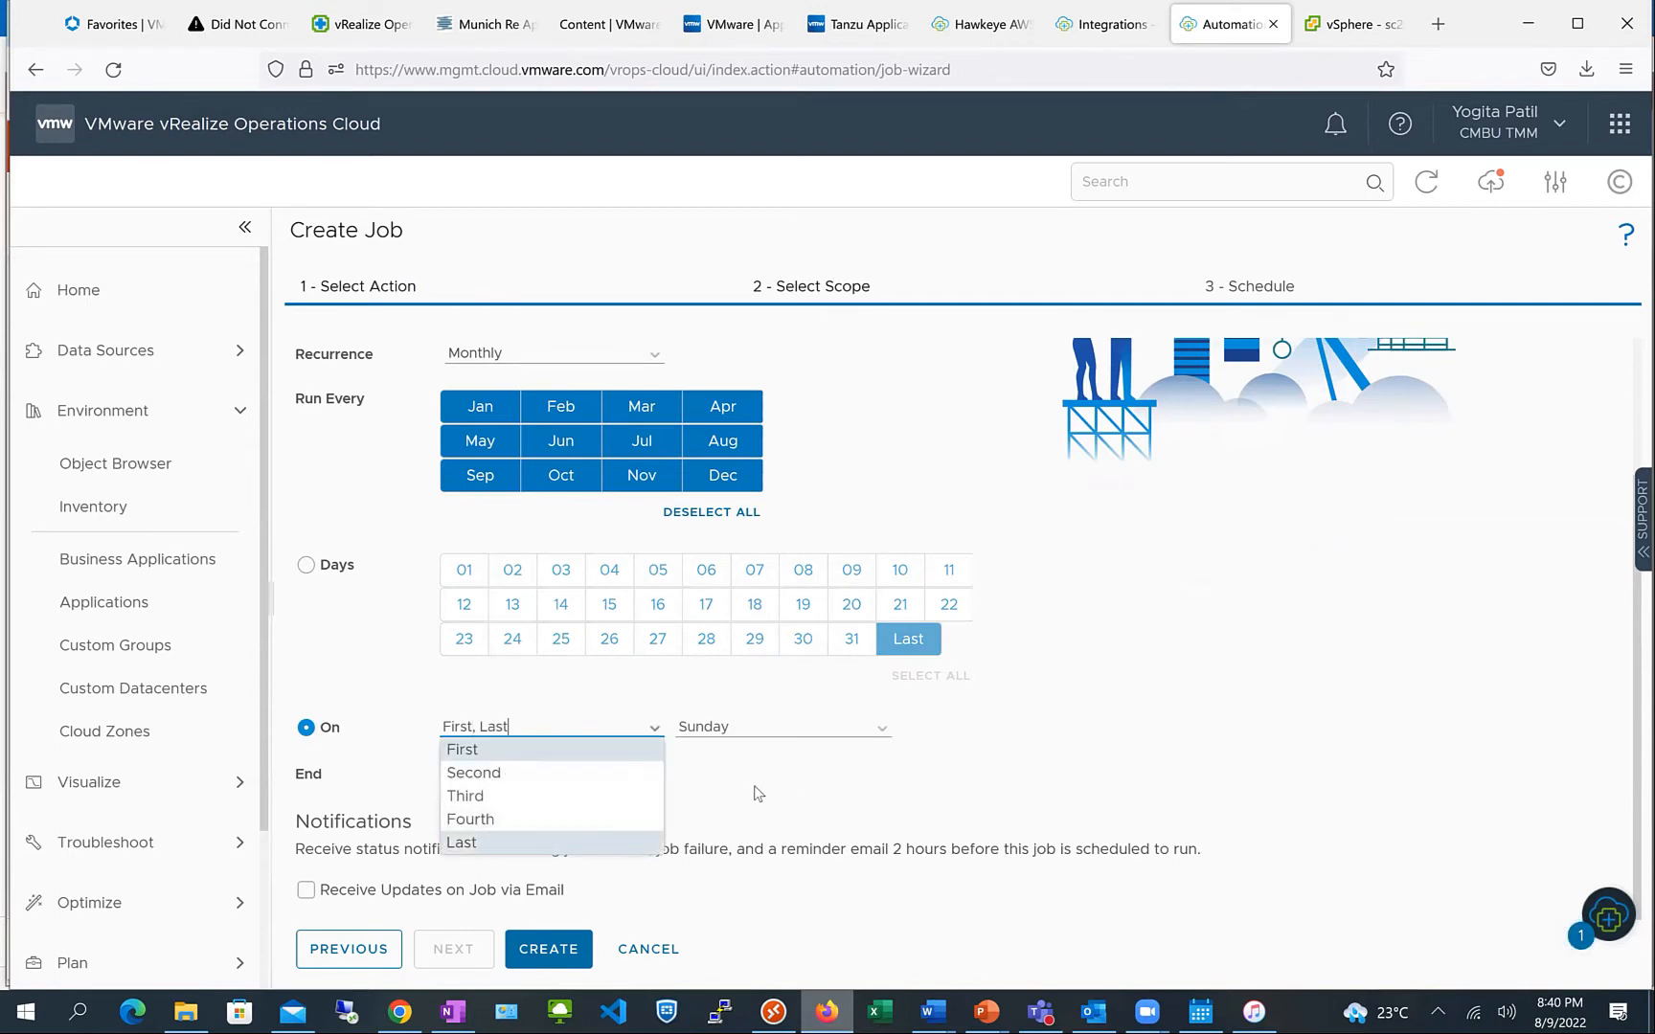
{"action": "left_click", "coordinate": [669, 794]}
{"action": "left_click", "coordinate": [655, 781]}
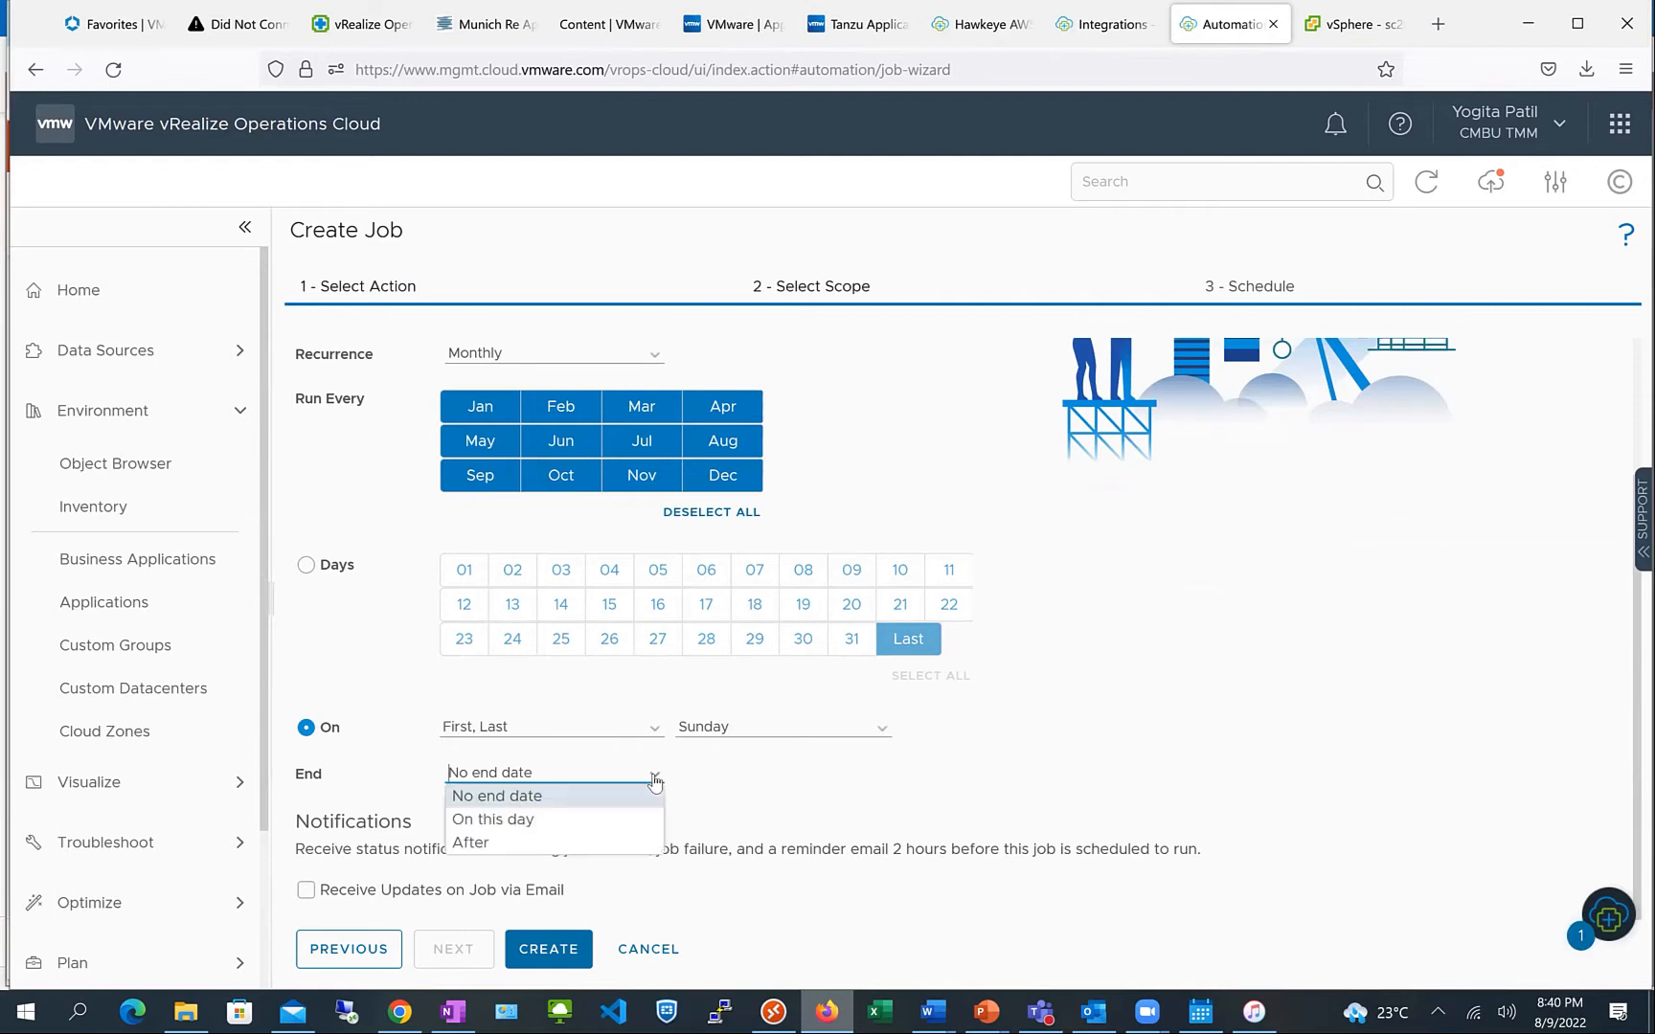
{"action": "left_click", "coordinate": [508, 846]}
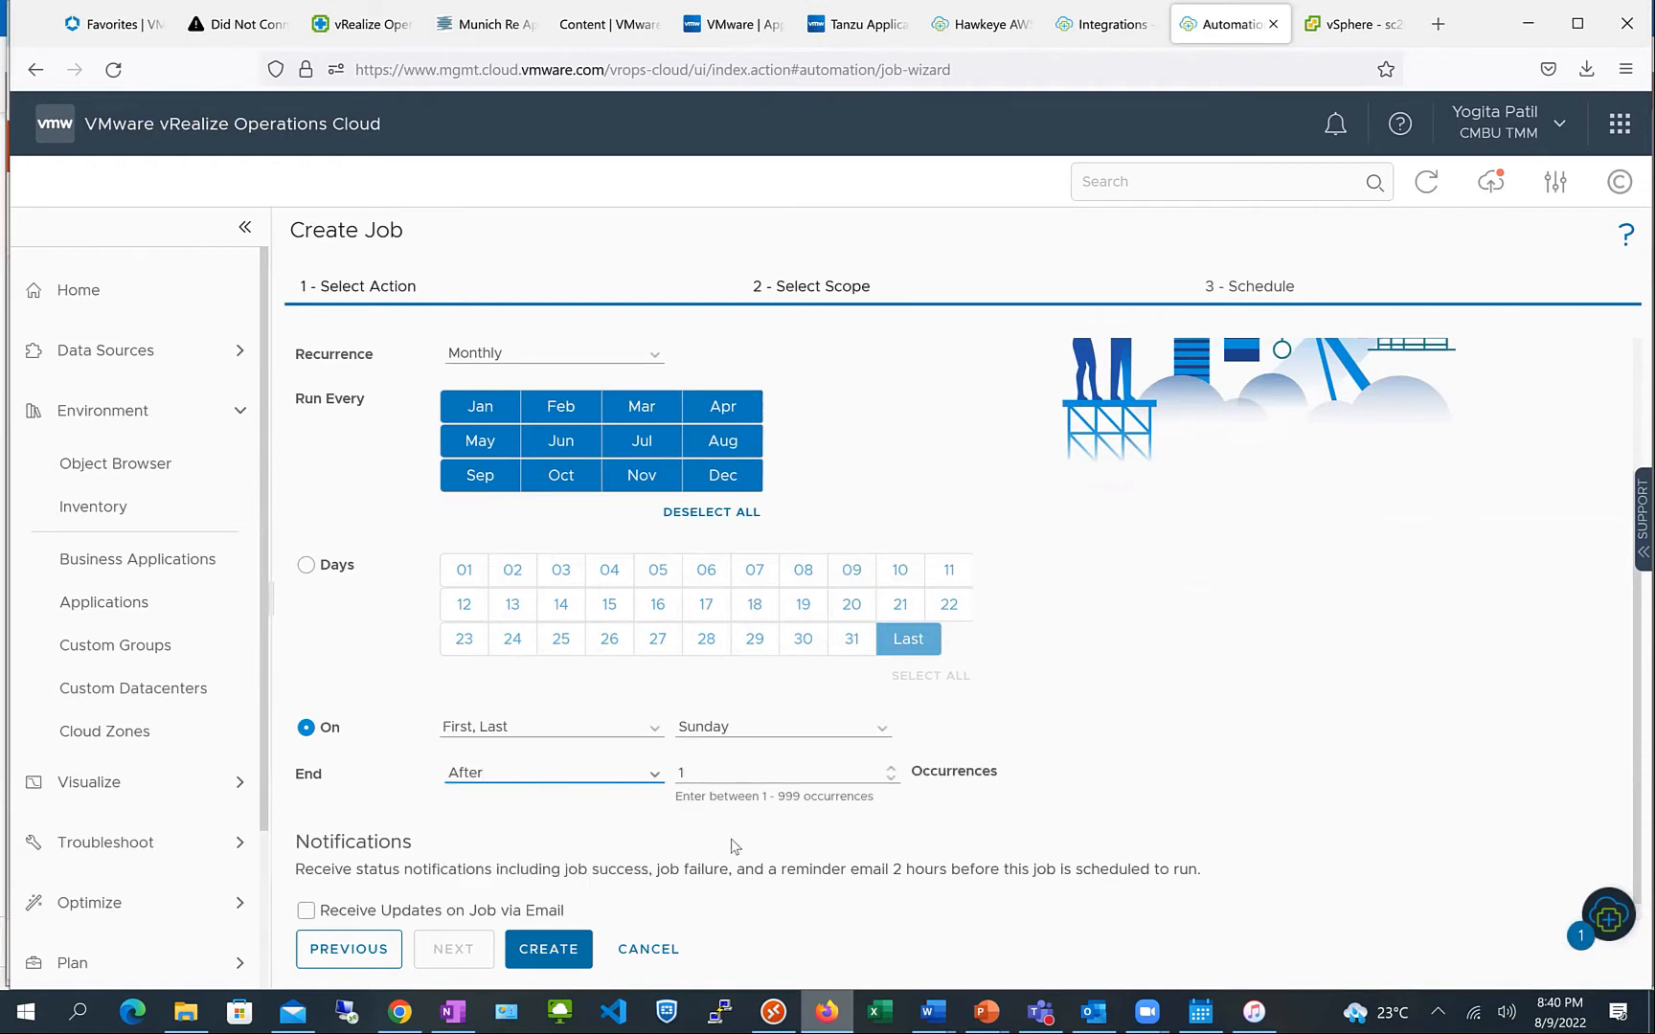
Enable email updates on the job in its notification settings
{"action": "scroll", "coordinate": [727, 859], "scroll_direction": "down", "scroll_amount": 1}
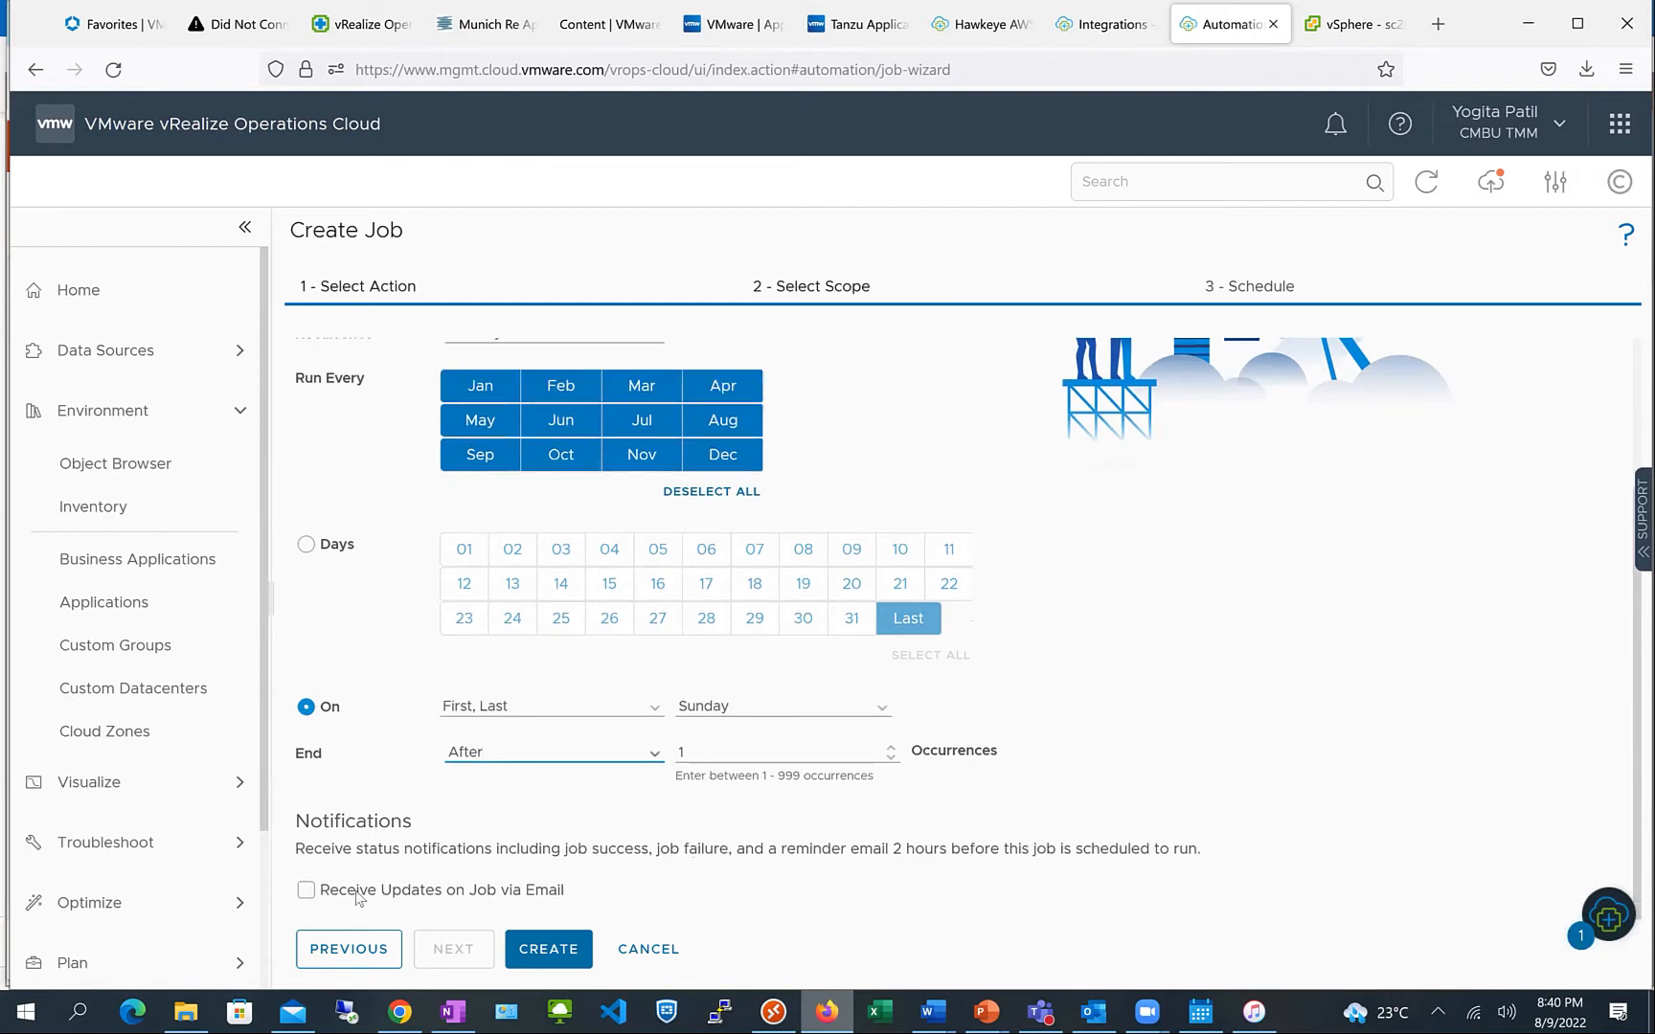
{"action": "left_click", "coordinate": [305, 891]}
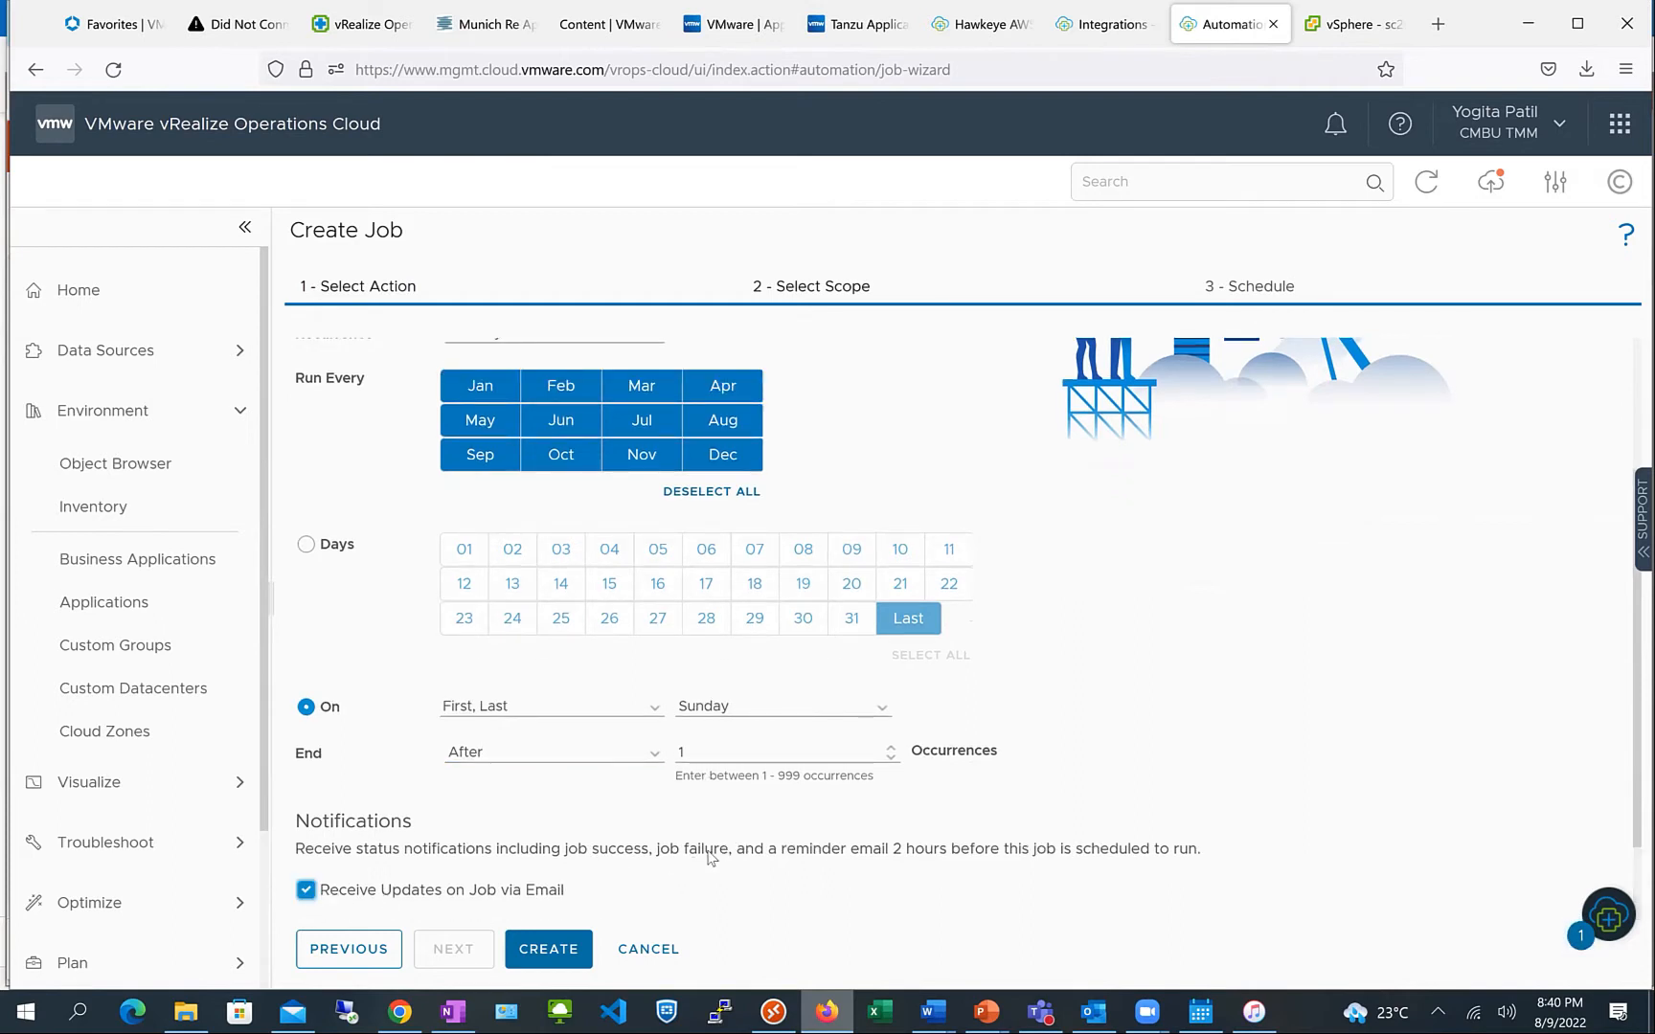
{"action": "scroll", "coordinate": [709, 857], "scroll_direction": "down", "scroll_amount": 3}
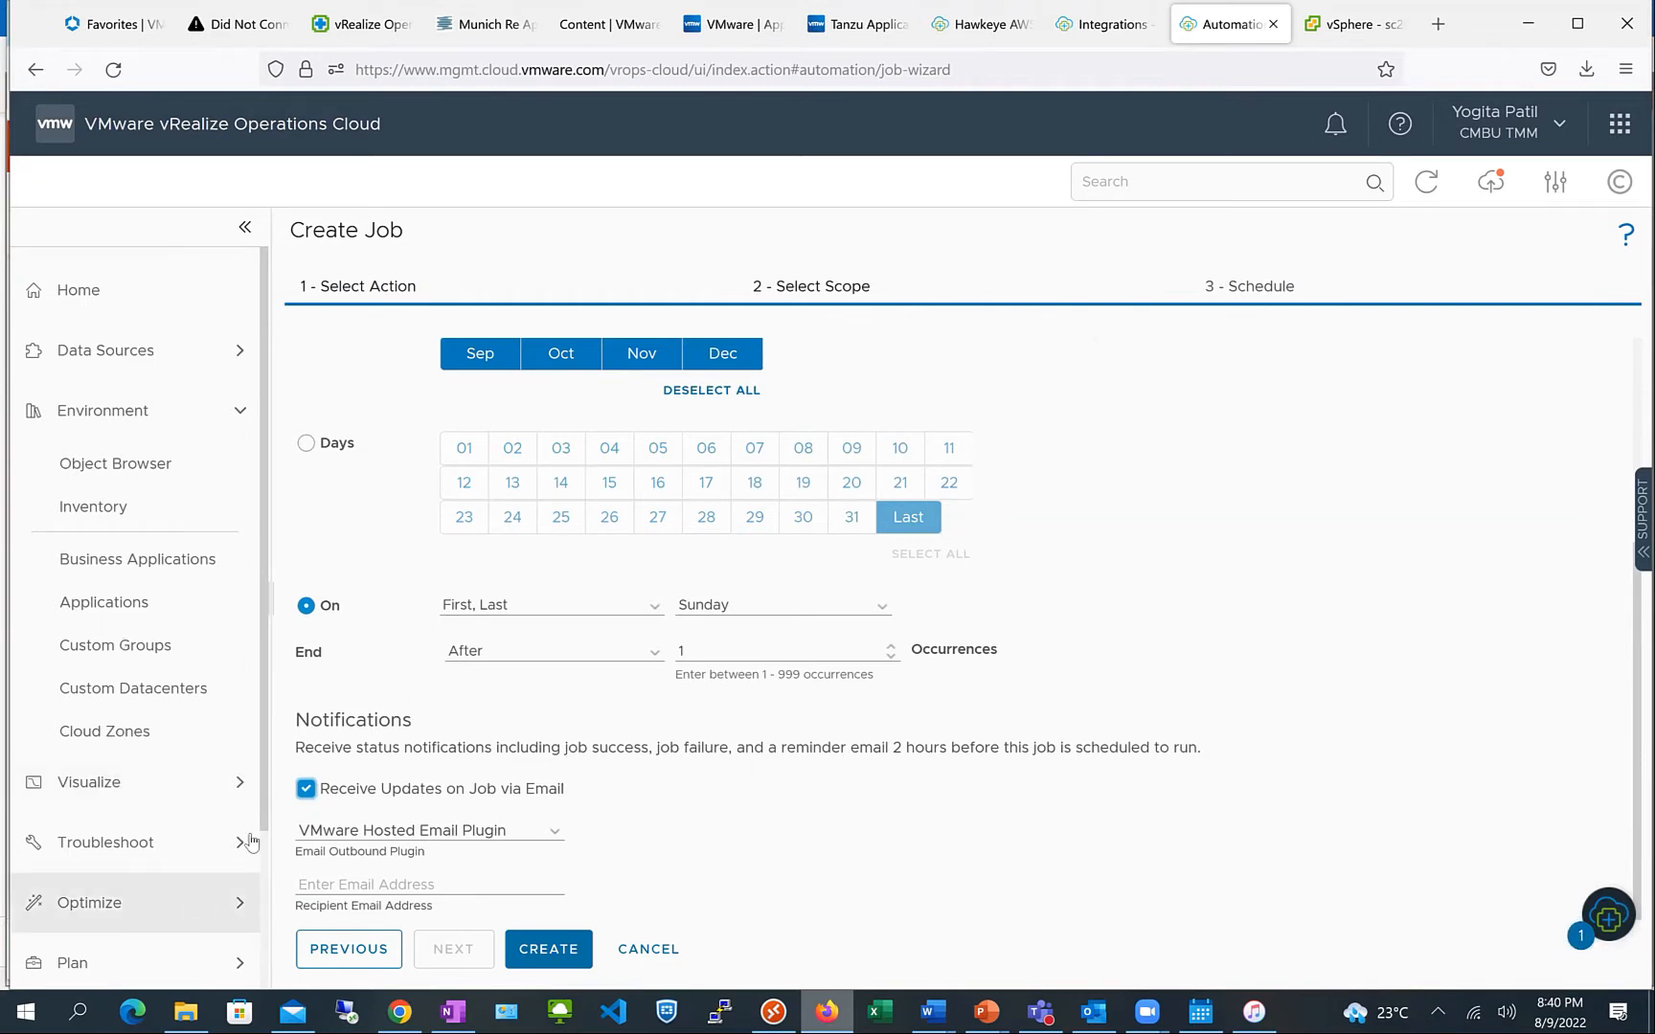
Go to the Super Metrics configuration page, discarding the unsaved automation job
{"action": "scroll", "coordinate": [144, 843], "scroll_direction": "down", "scroll_amount": 2}
{"action": "left_click", "coordinate": [143, 843]}
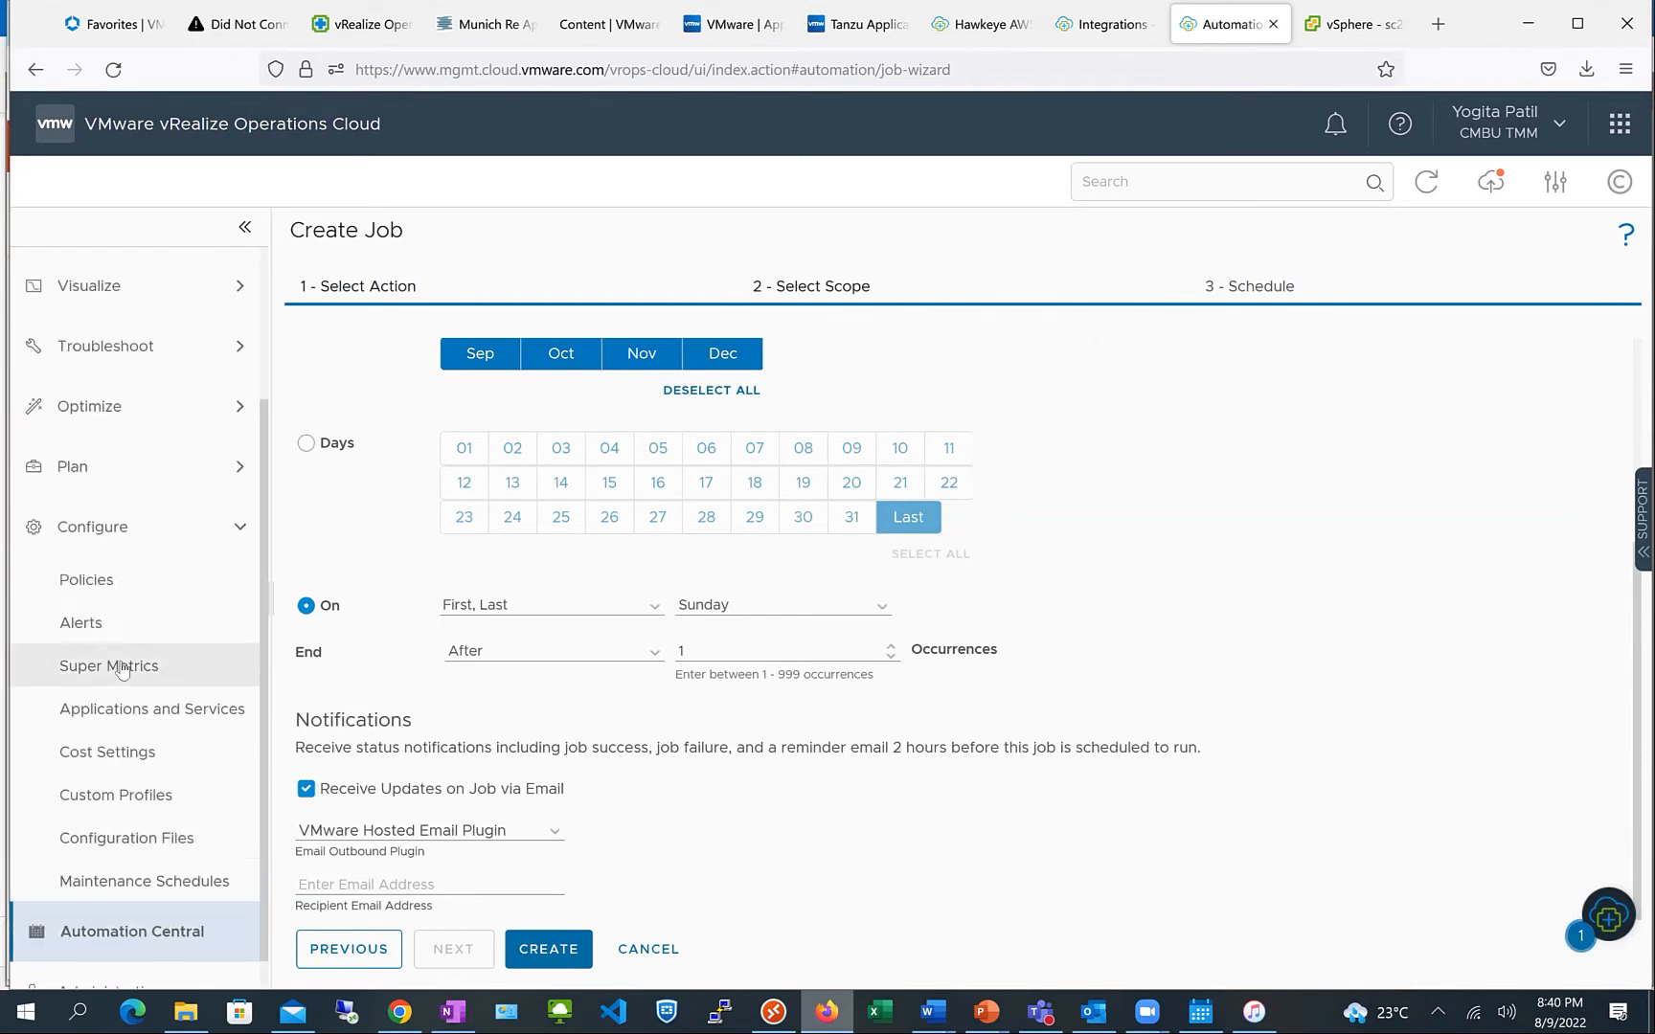
{"action": "left_click", "coordinate": [127, 670]}
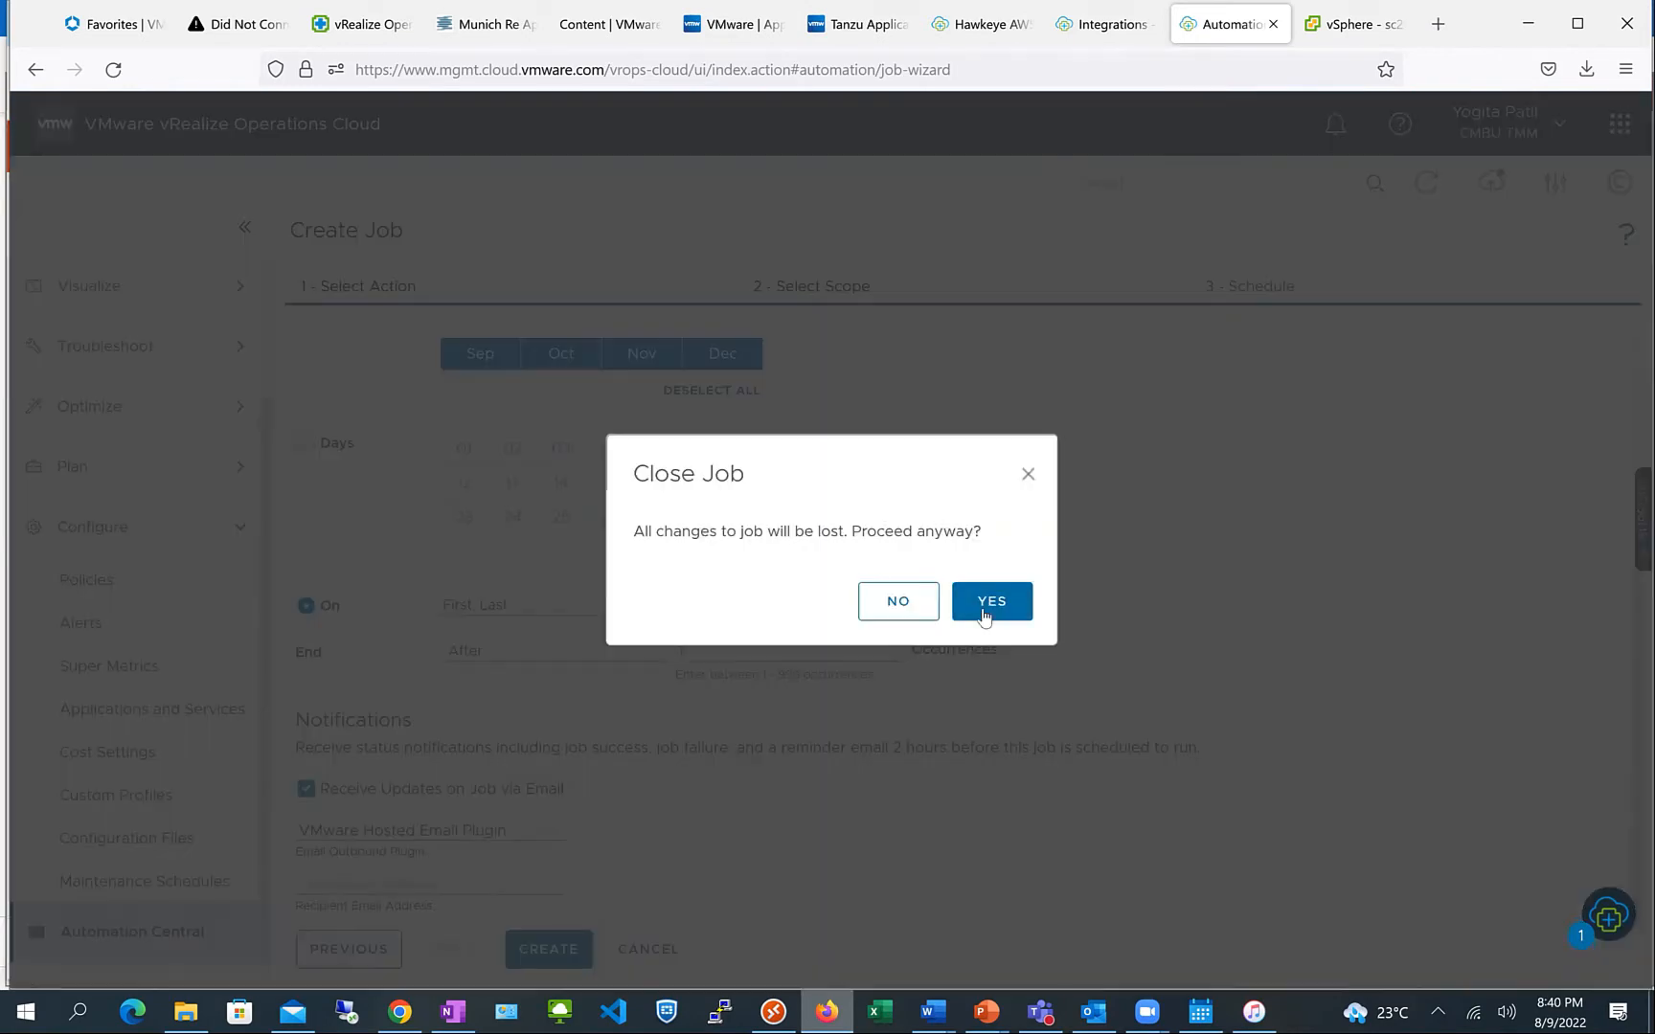
{"action": "left_click", "coordinate": [989, 602]}
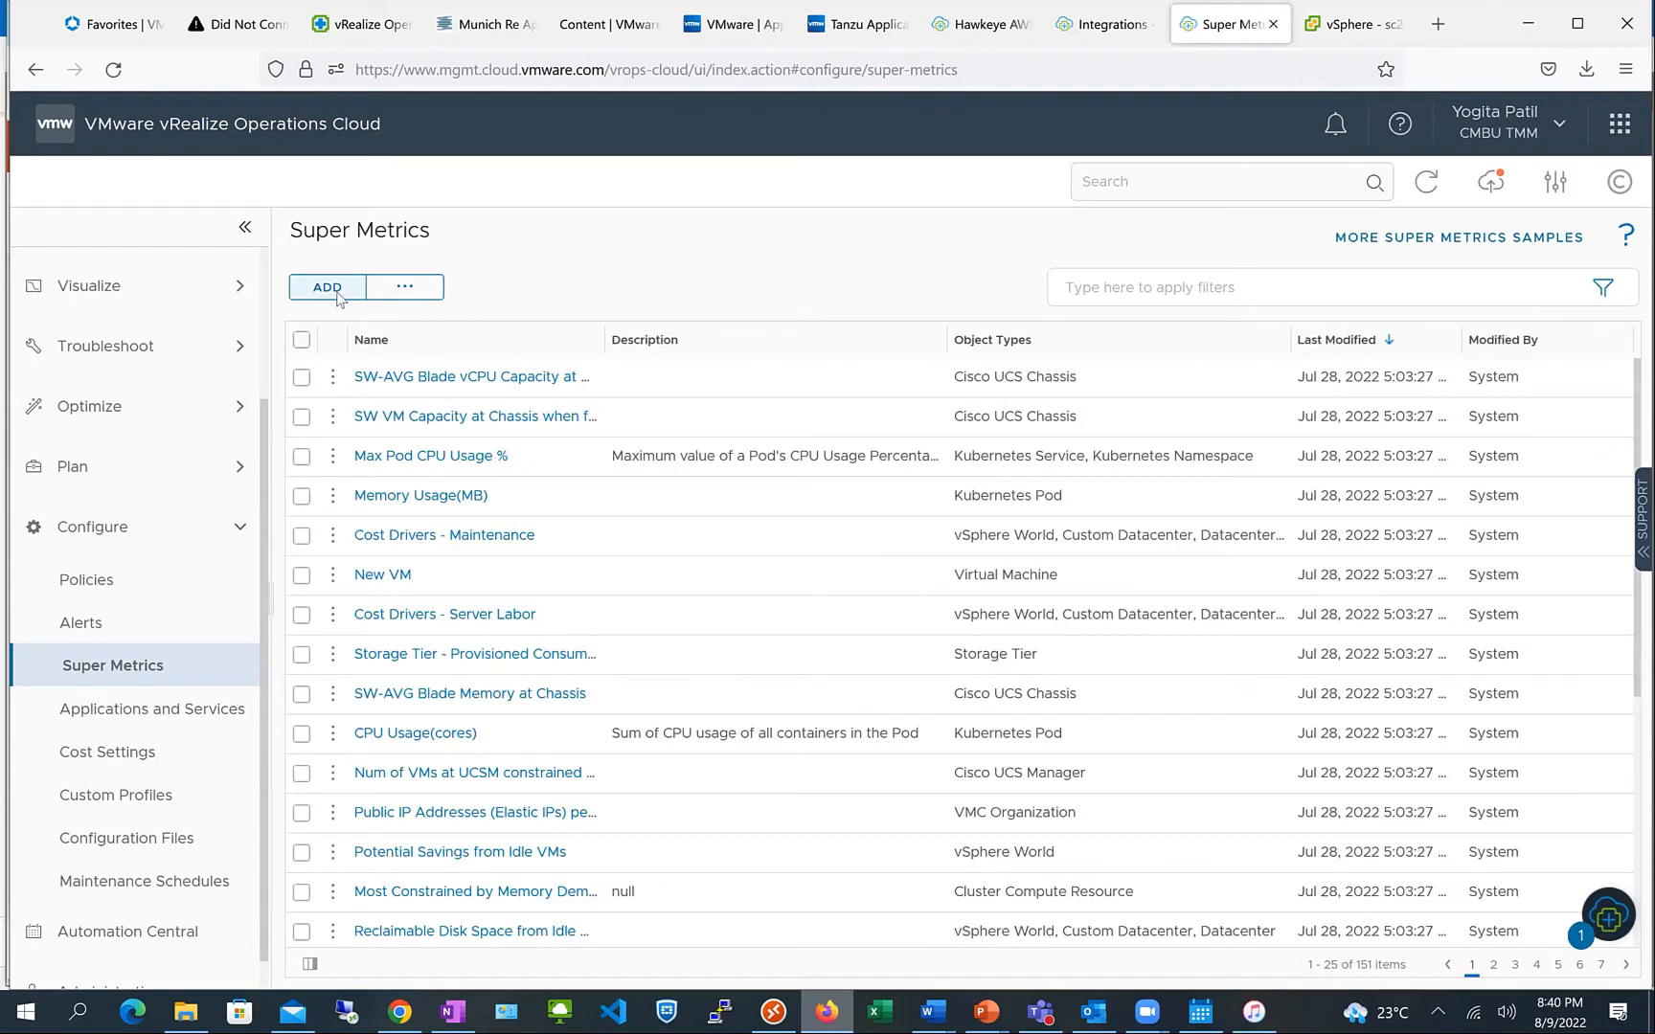
Add a new super metric named CPU Contention and continue to its object types
{"action": "left_click", "coordinate": [337, 298]}
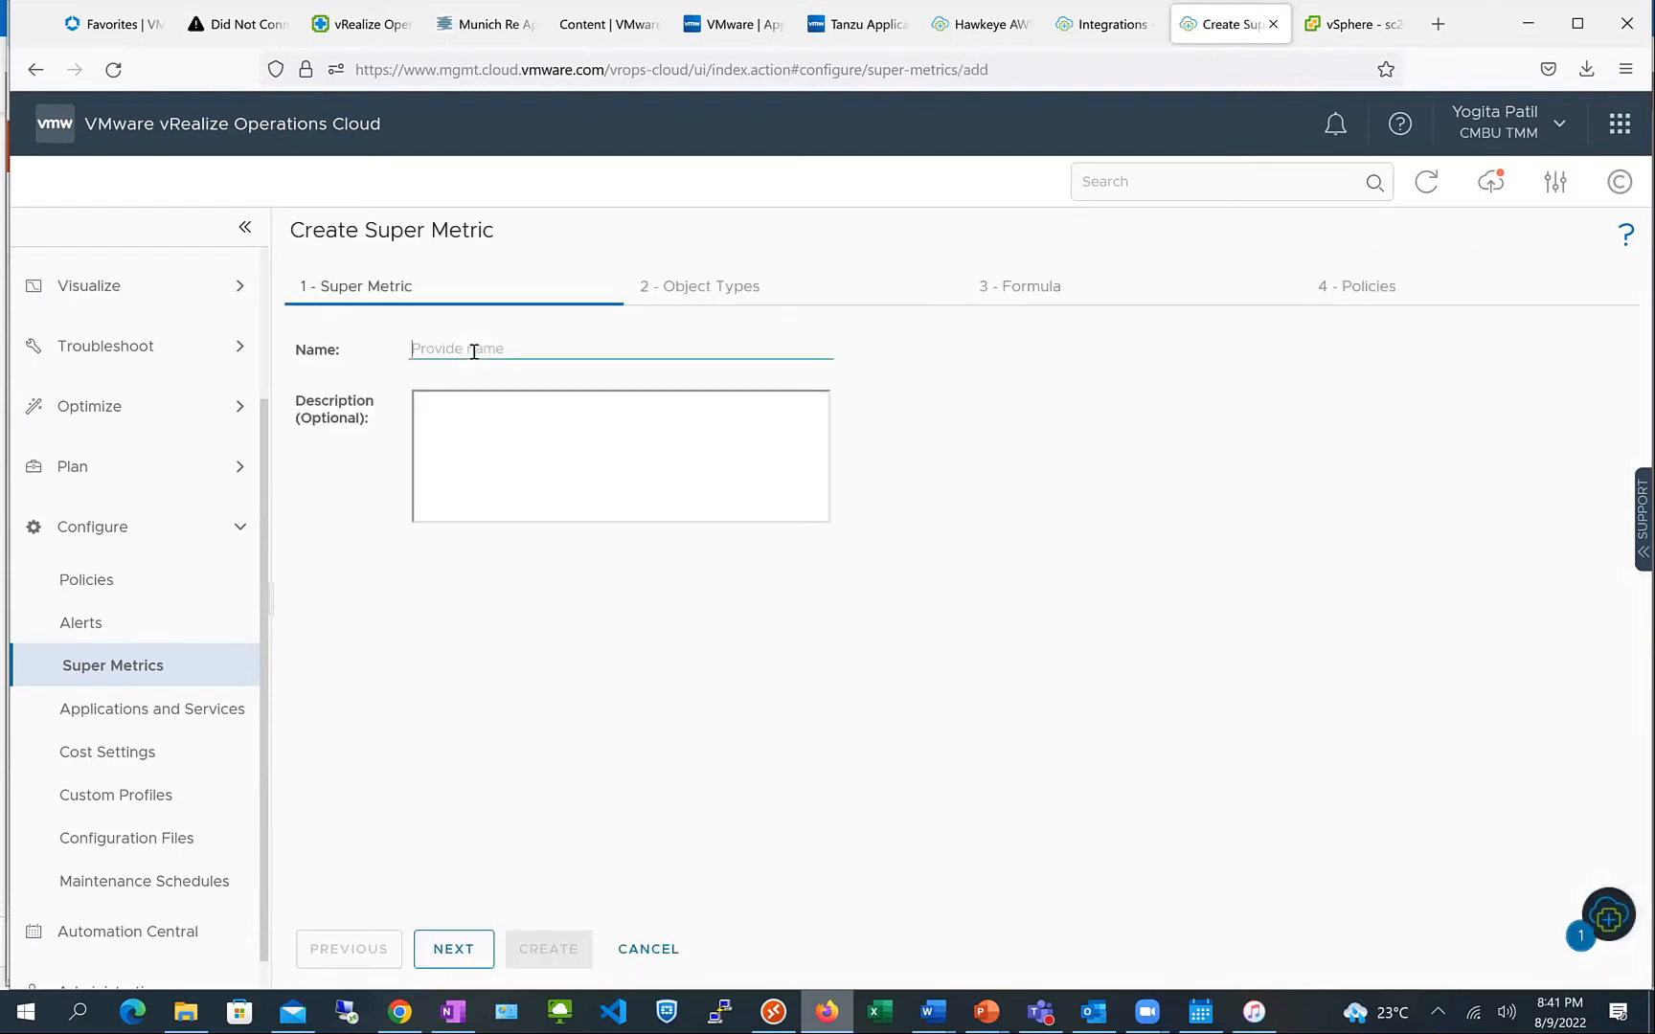
{"action": "left_click", "coordinate": [474, 351]}
{"action": "type", "text": "c"}
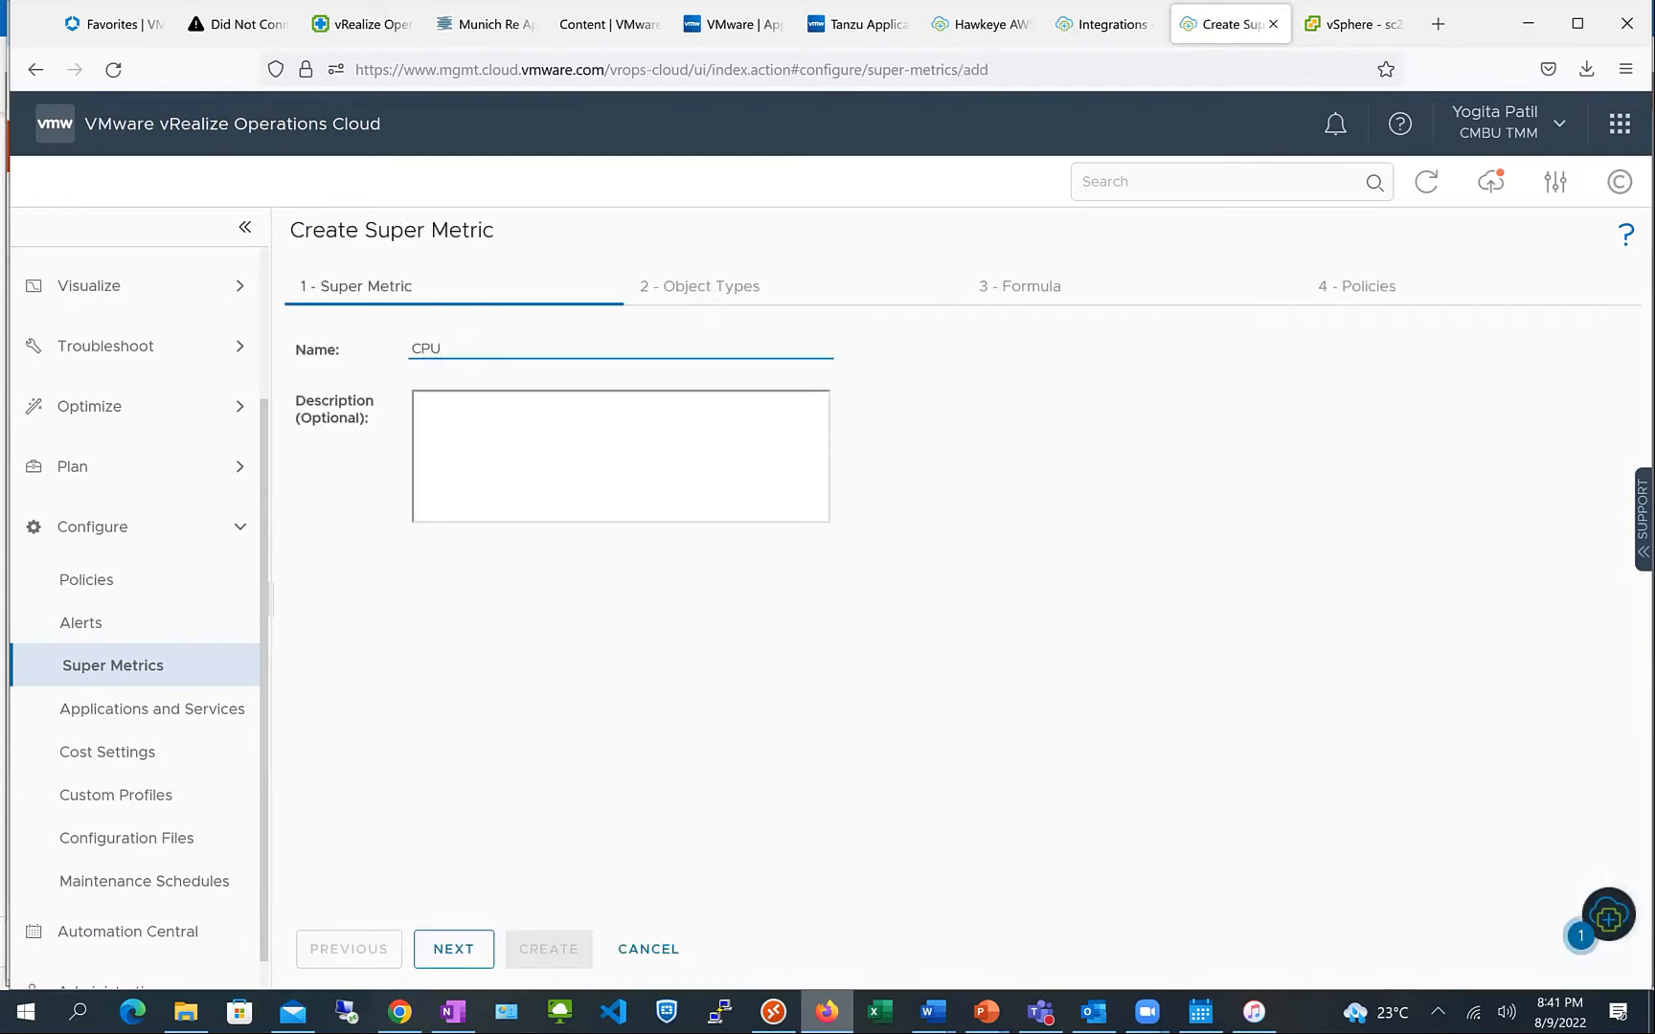
{"action": "type", "text": "PU Contention"}
{"action": "left_click", "coordinate": [466, 950]}
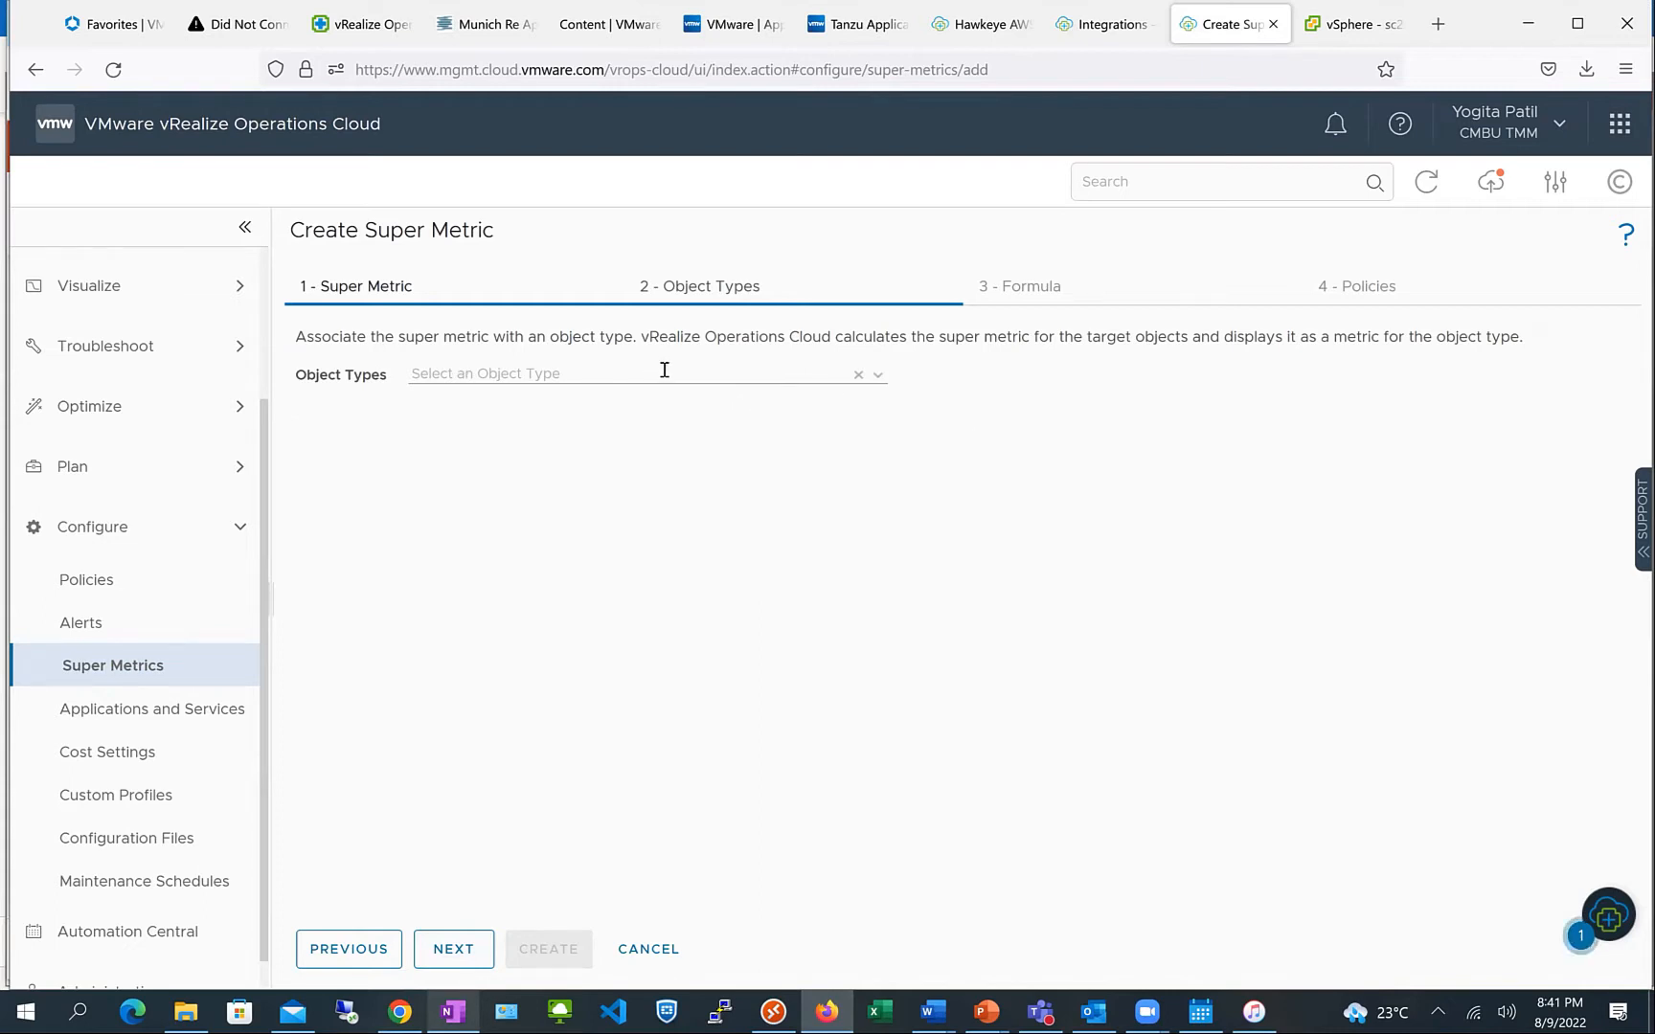
Assign the Host System object type to the super metric and continue to its formula
{"action": "left_click", "coordinate": [711, 371]}
{"action": "type", "text": "Host"}
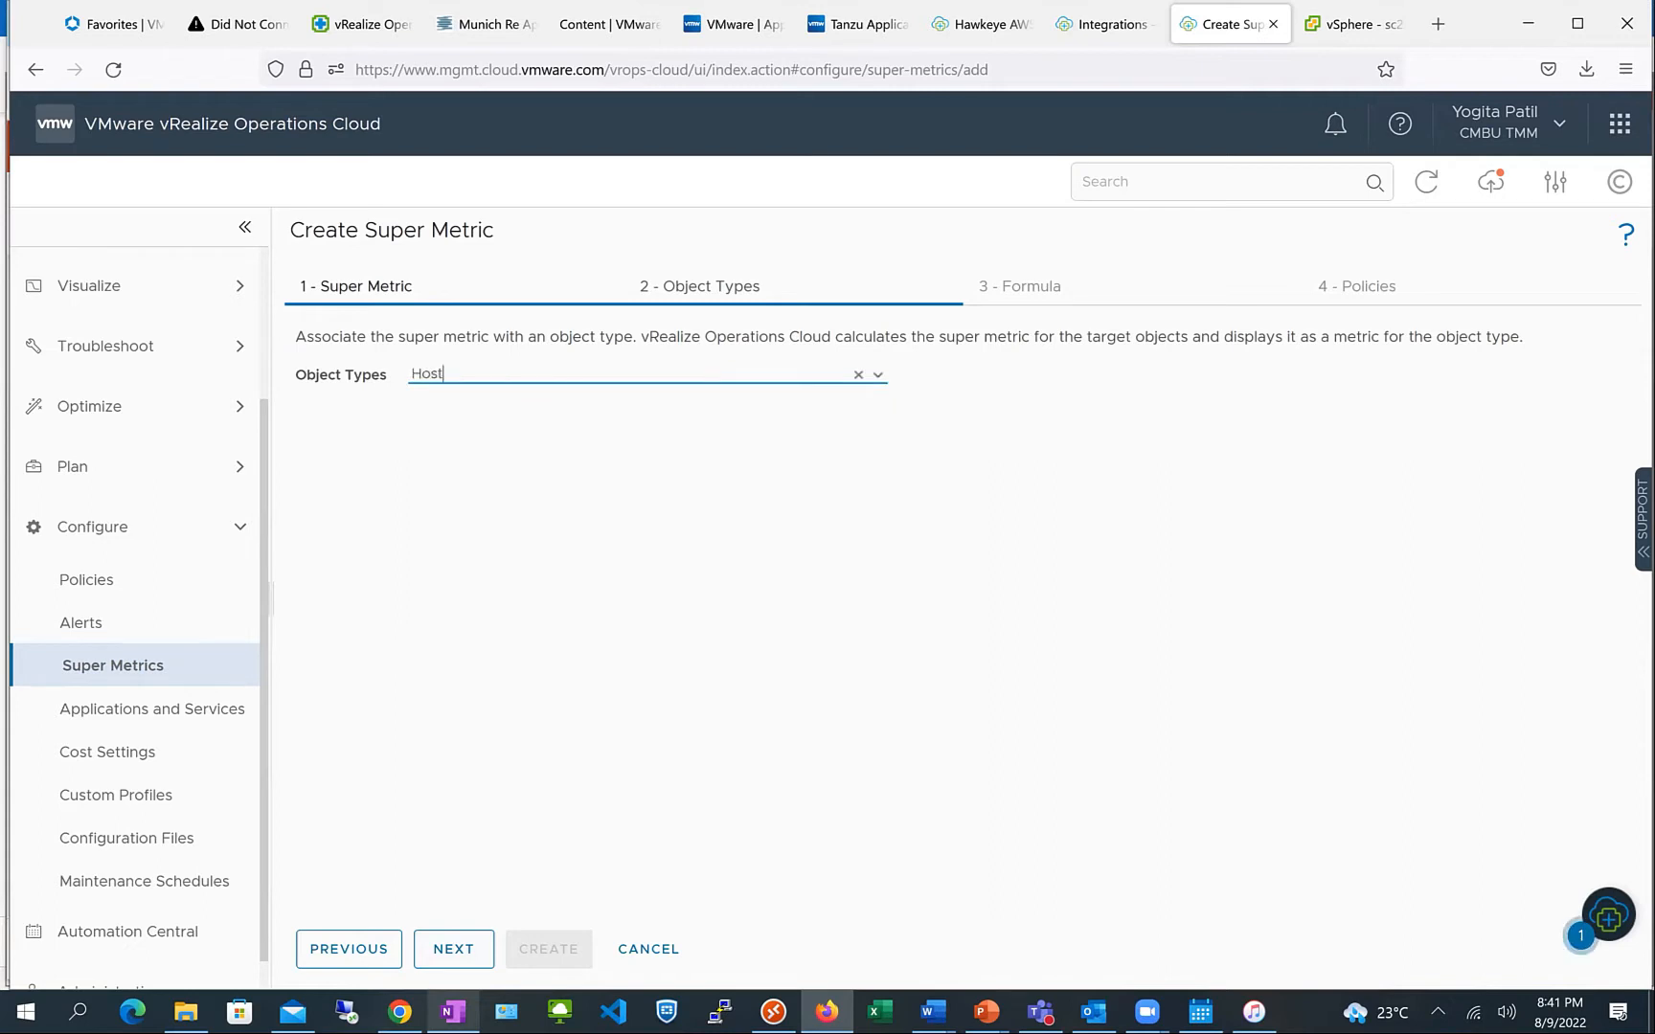
{"action": "left_click", "coordinate": [537, 453]}
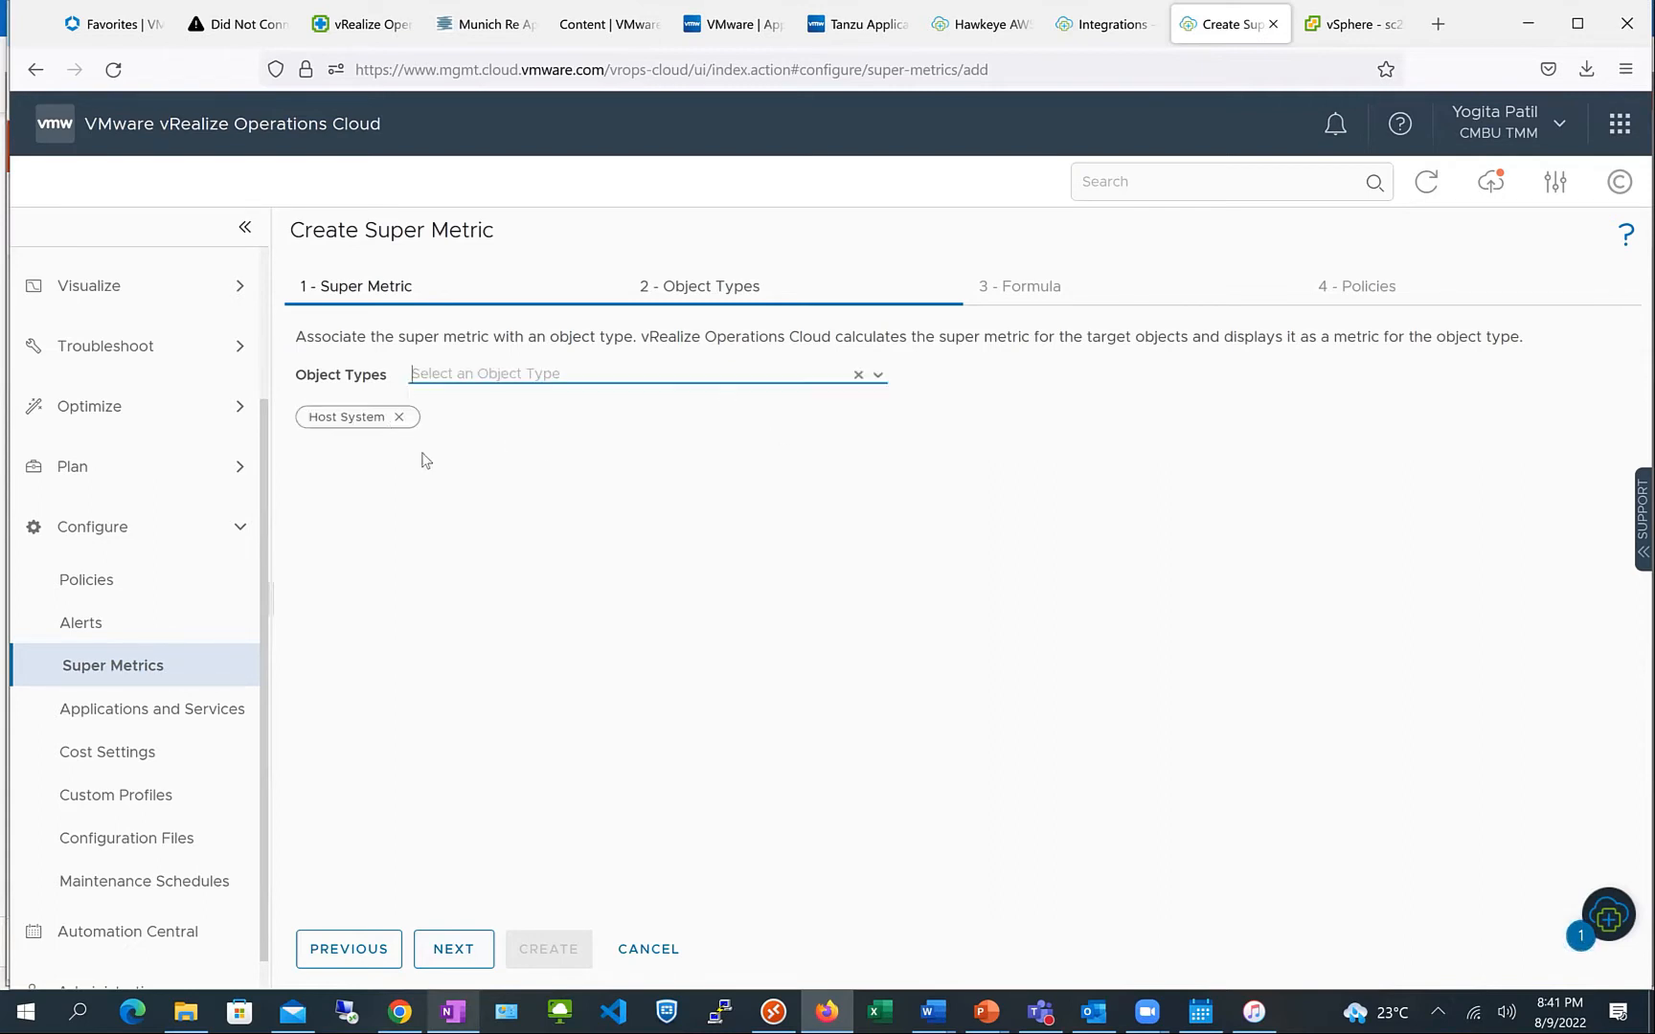
{"action": "left_click", "coordinate": [458, 948]}
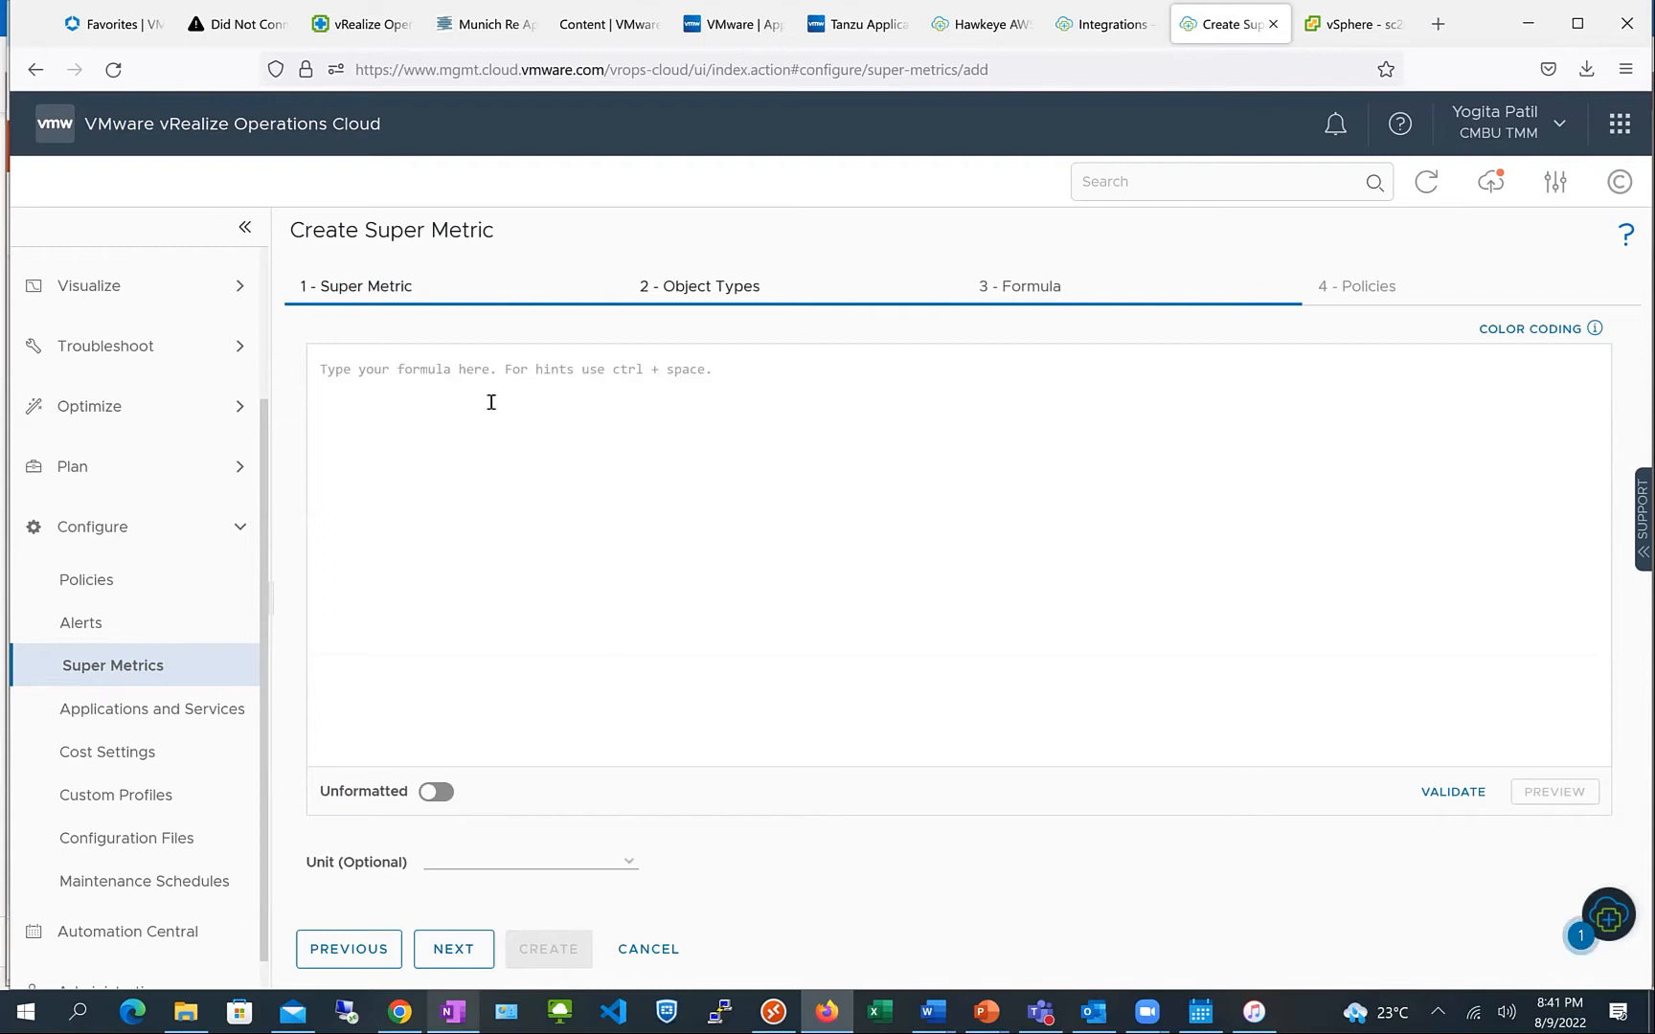
Start the formula with the max function applied to the Virtual Machine object type
{"action": "left_click", "coordinate": [382, 371]}
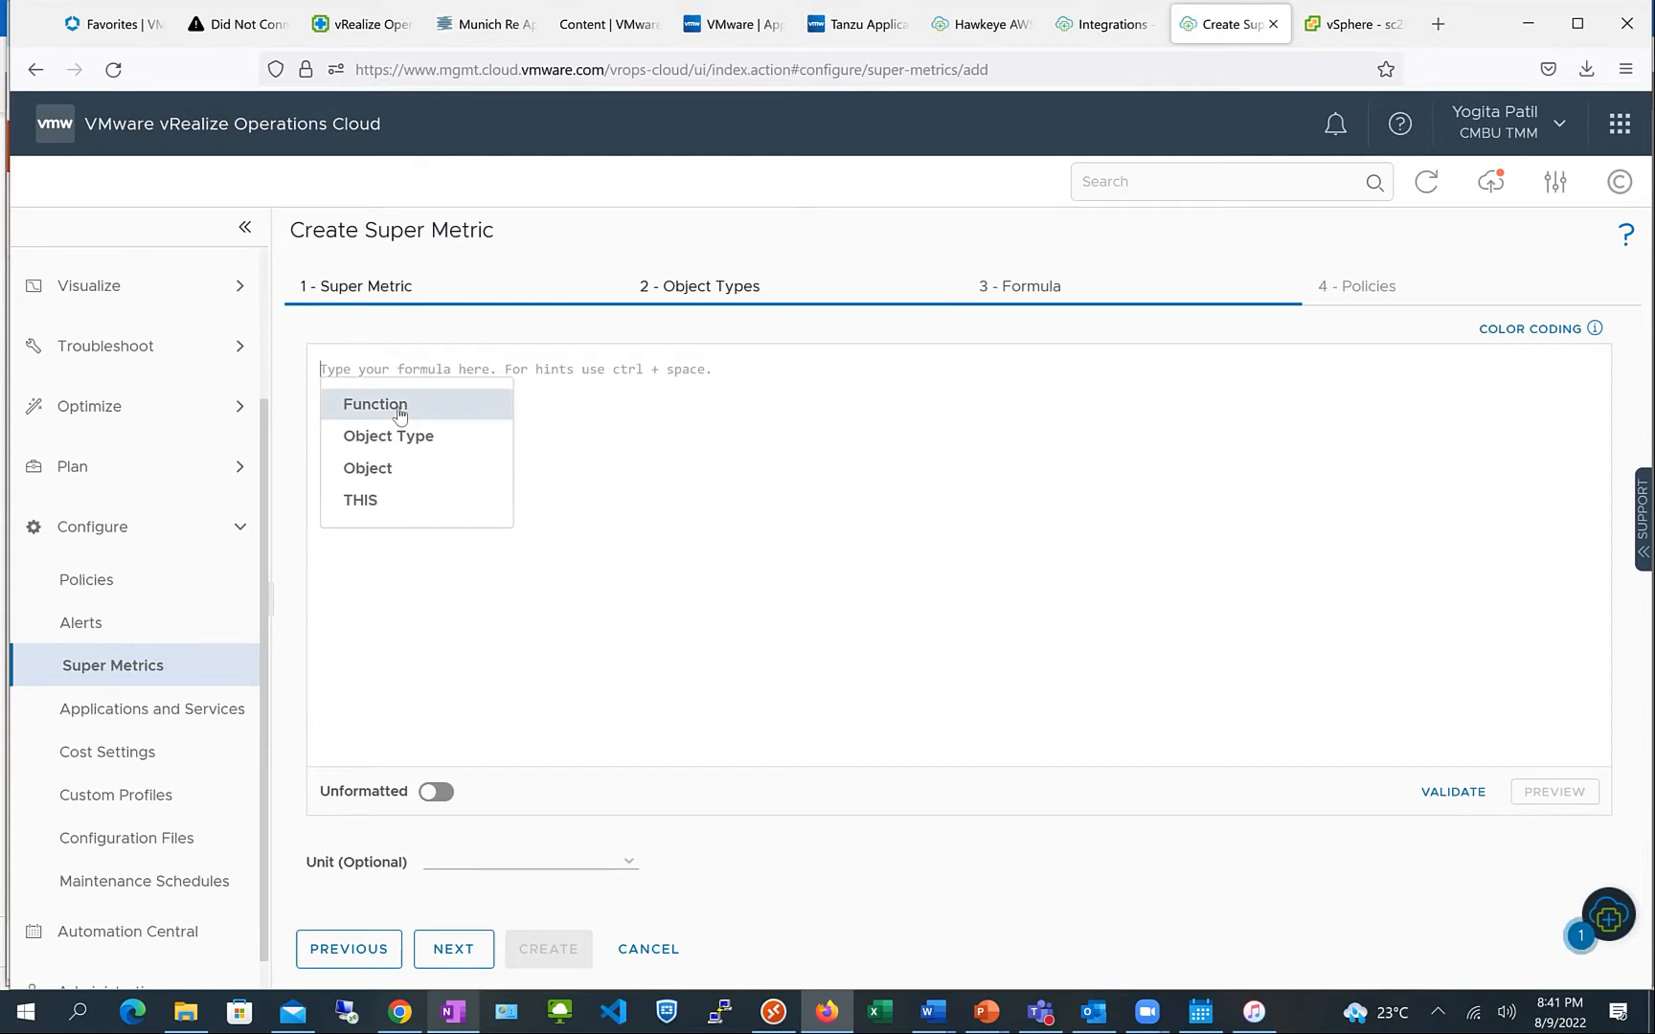
{"action": "left_click", "coordinate": [399, 414]}
{"action": "left_click", "coordinate": [399, 527]}
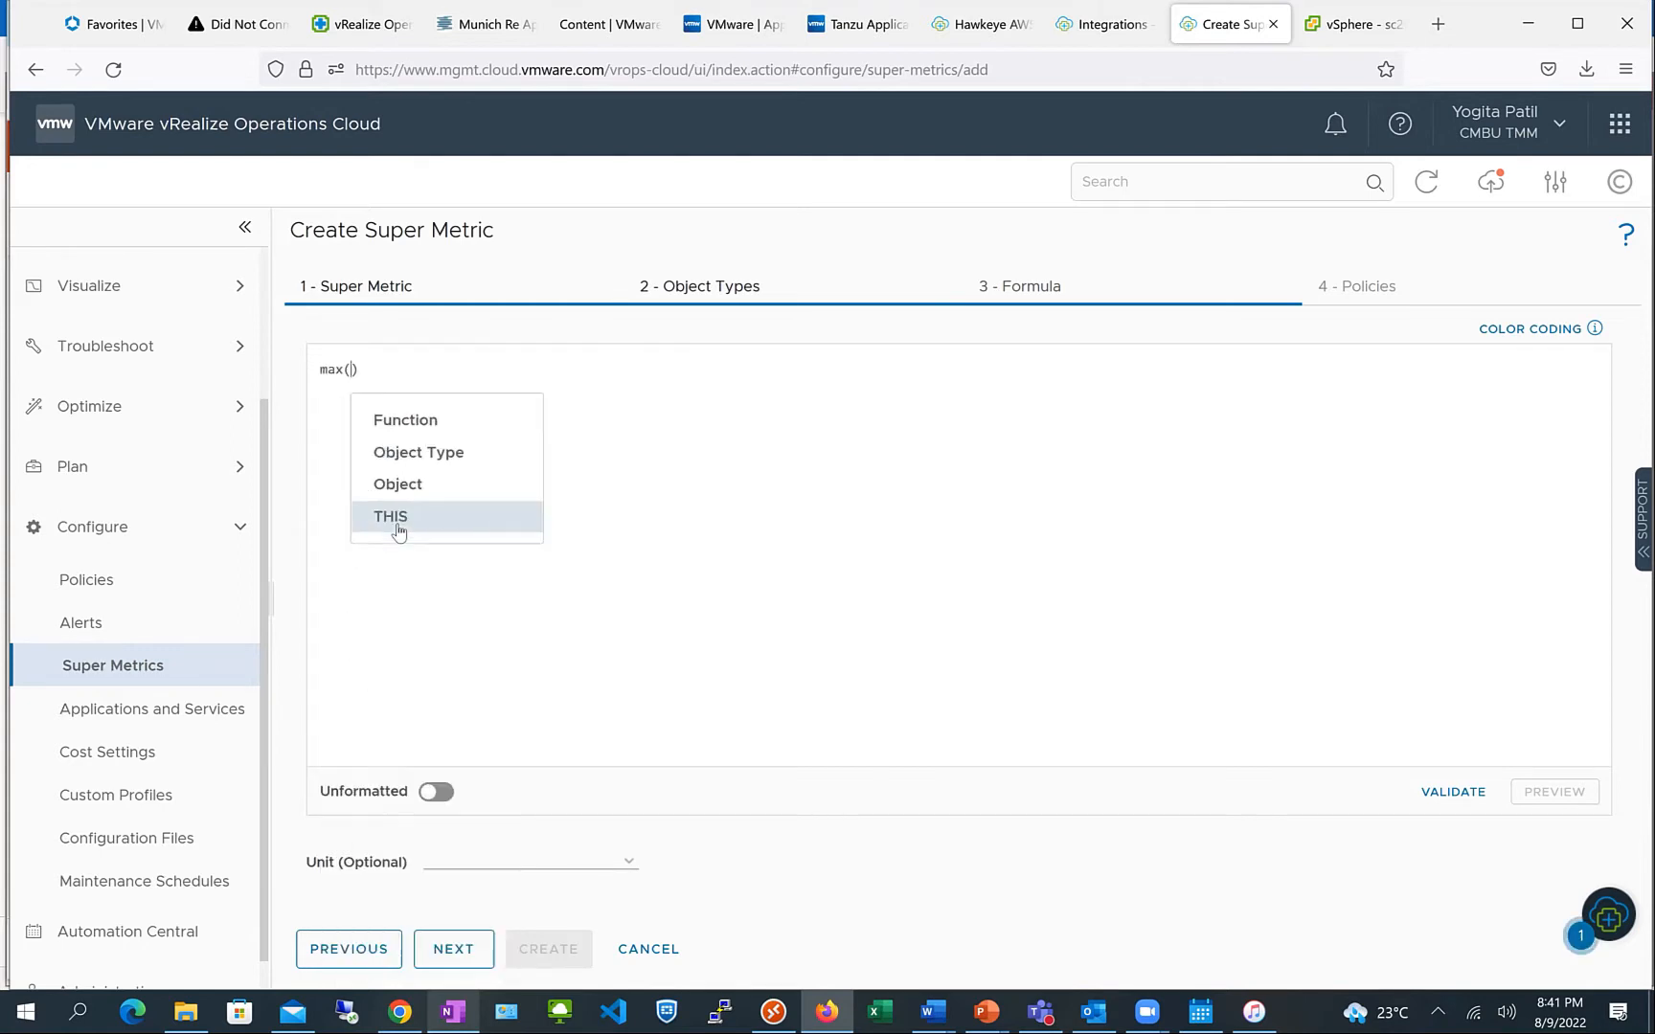
{"action": "left_click", "coordinate": [425, 455]}
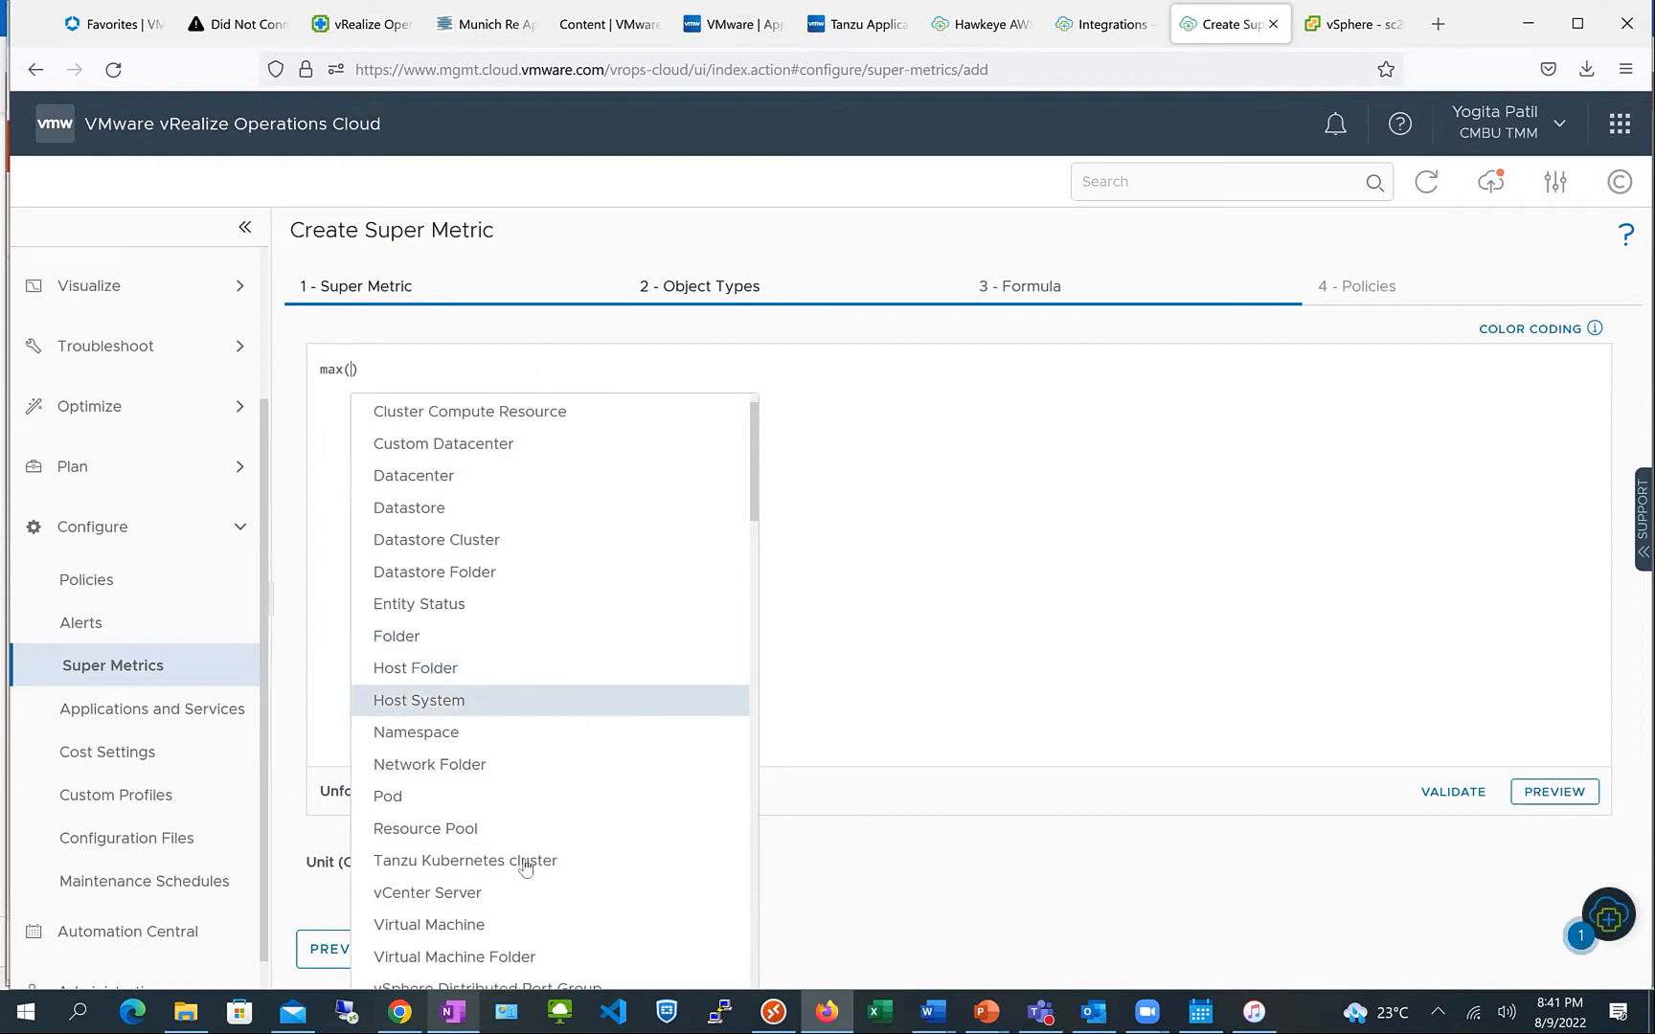
{"action": "left_click", "coordinate": [514, 926]}
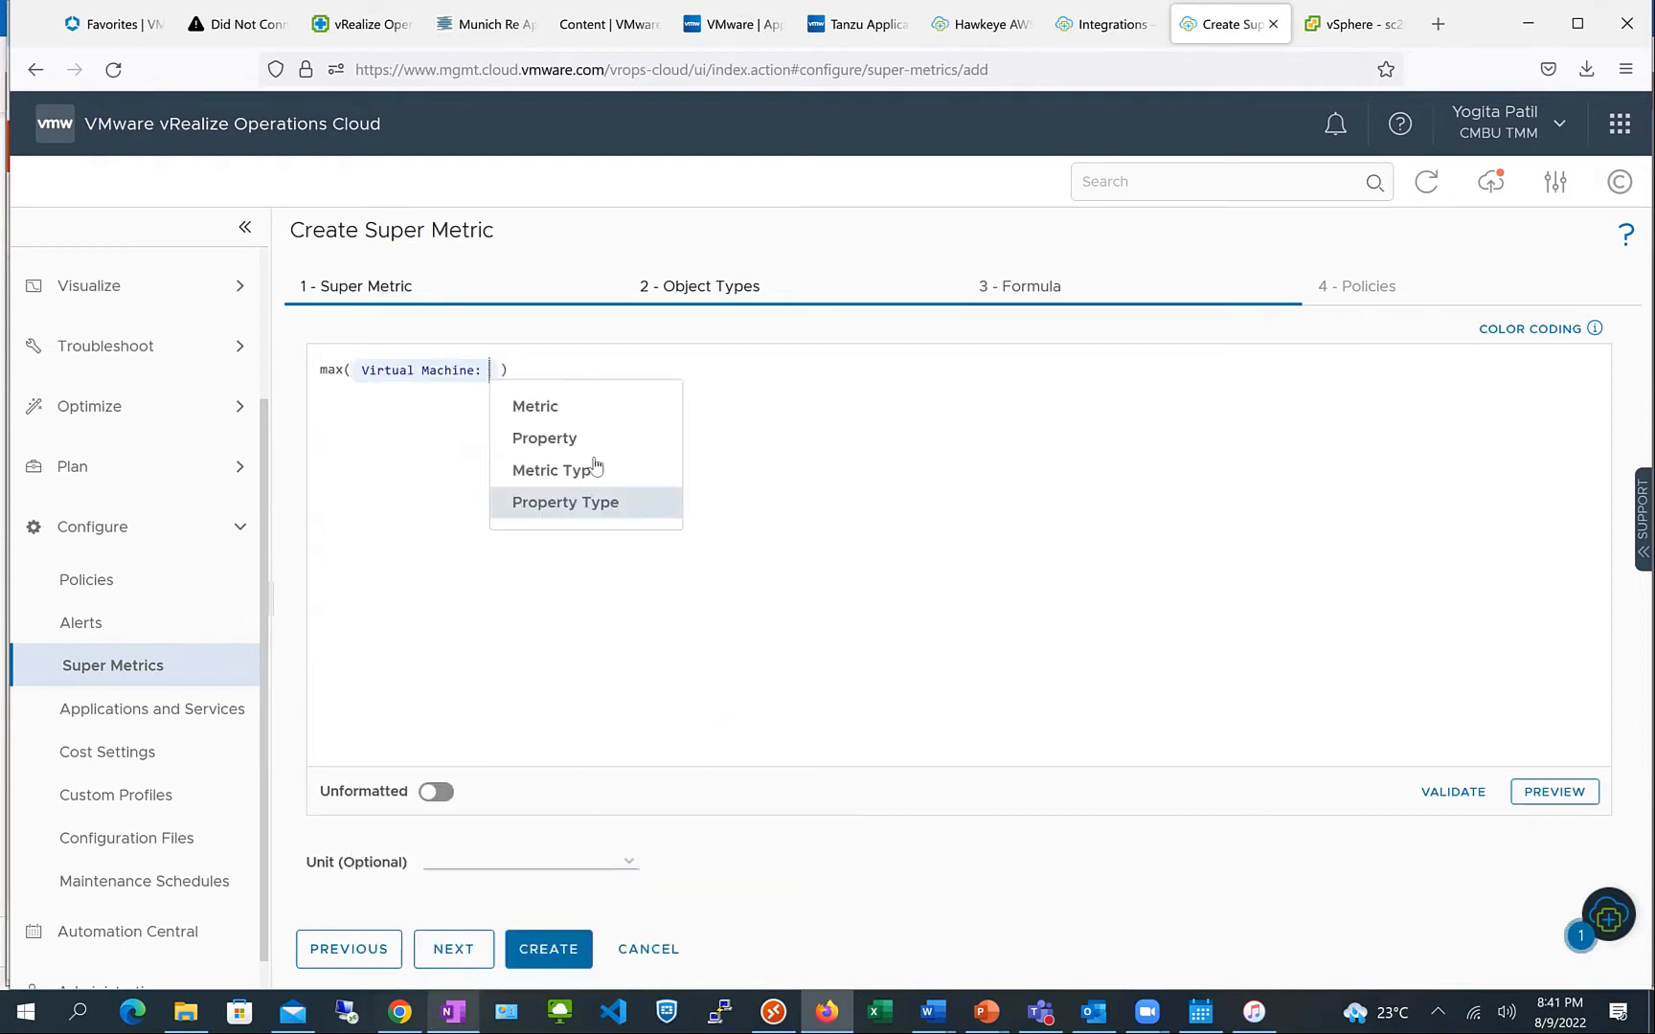
Complete the Virtual Machine term of the formula with the CPU|Contention (%) metric type
{"action": "left_click", "coordinate": [543, 472]}
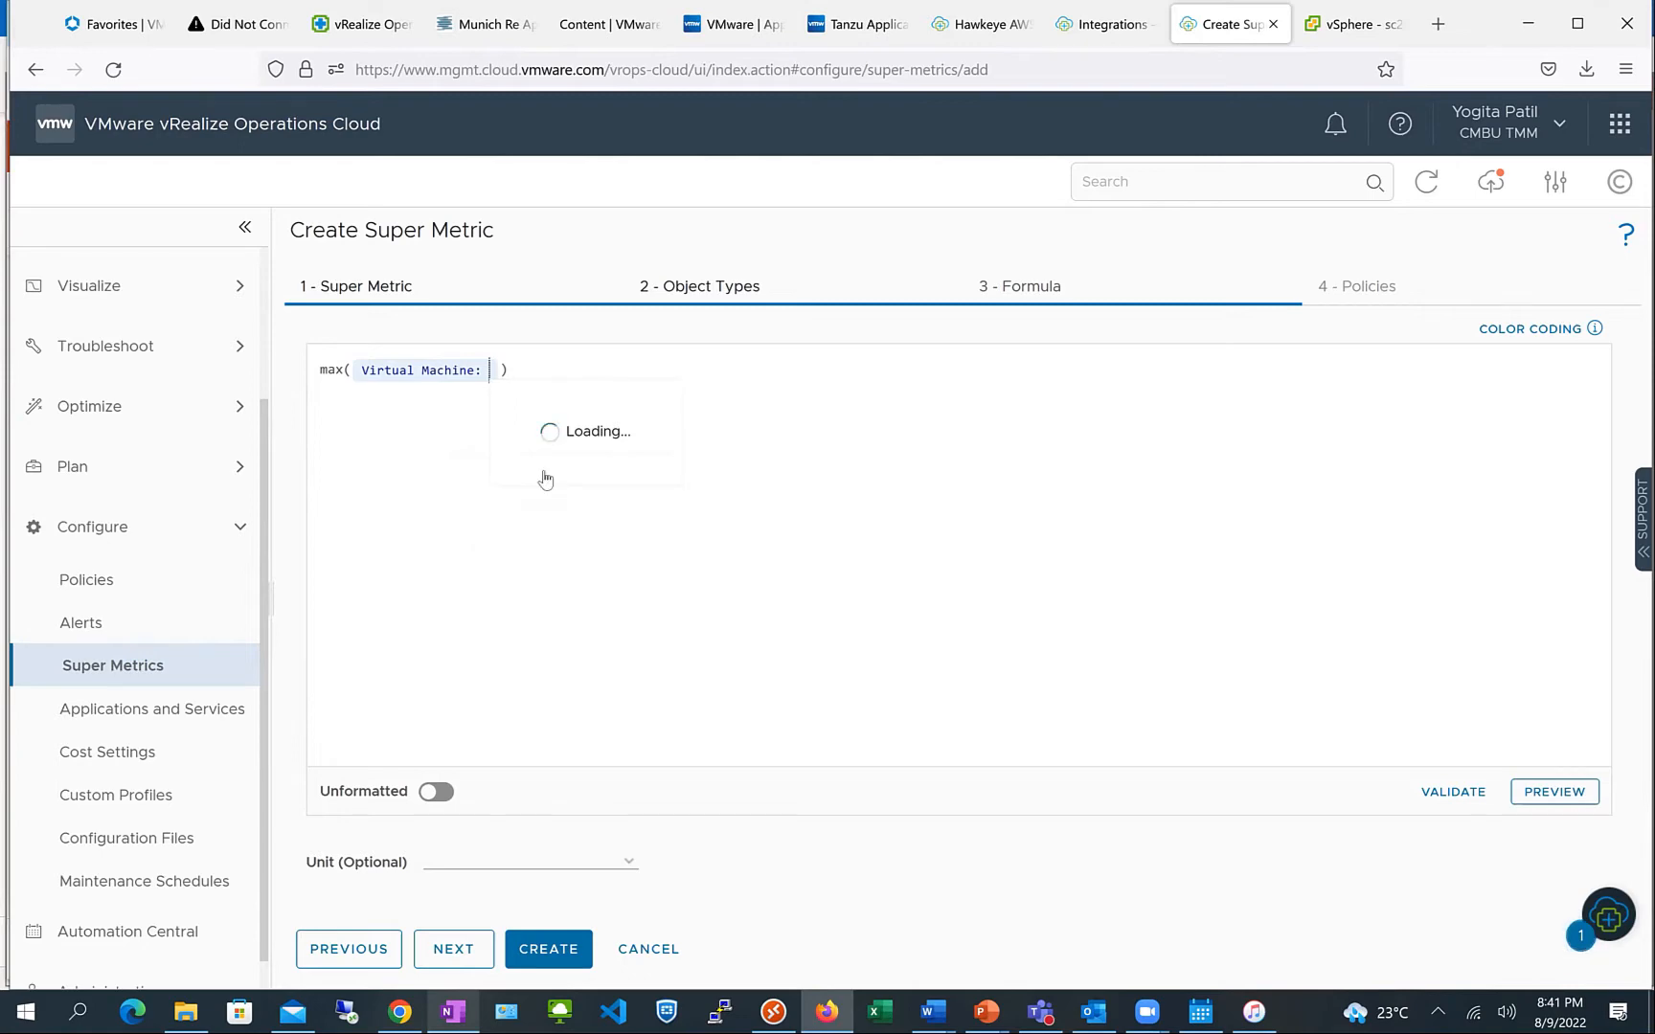
{"action": "scroll", "coordinate": [661, 613], "scroll_direction": "down", "scroll_amount": 8}
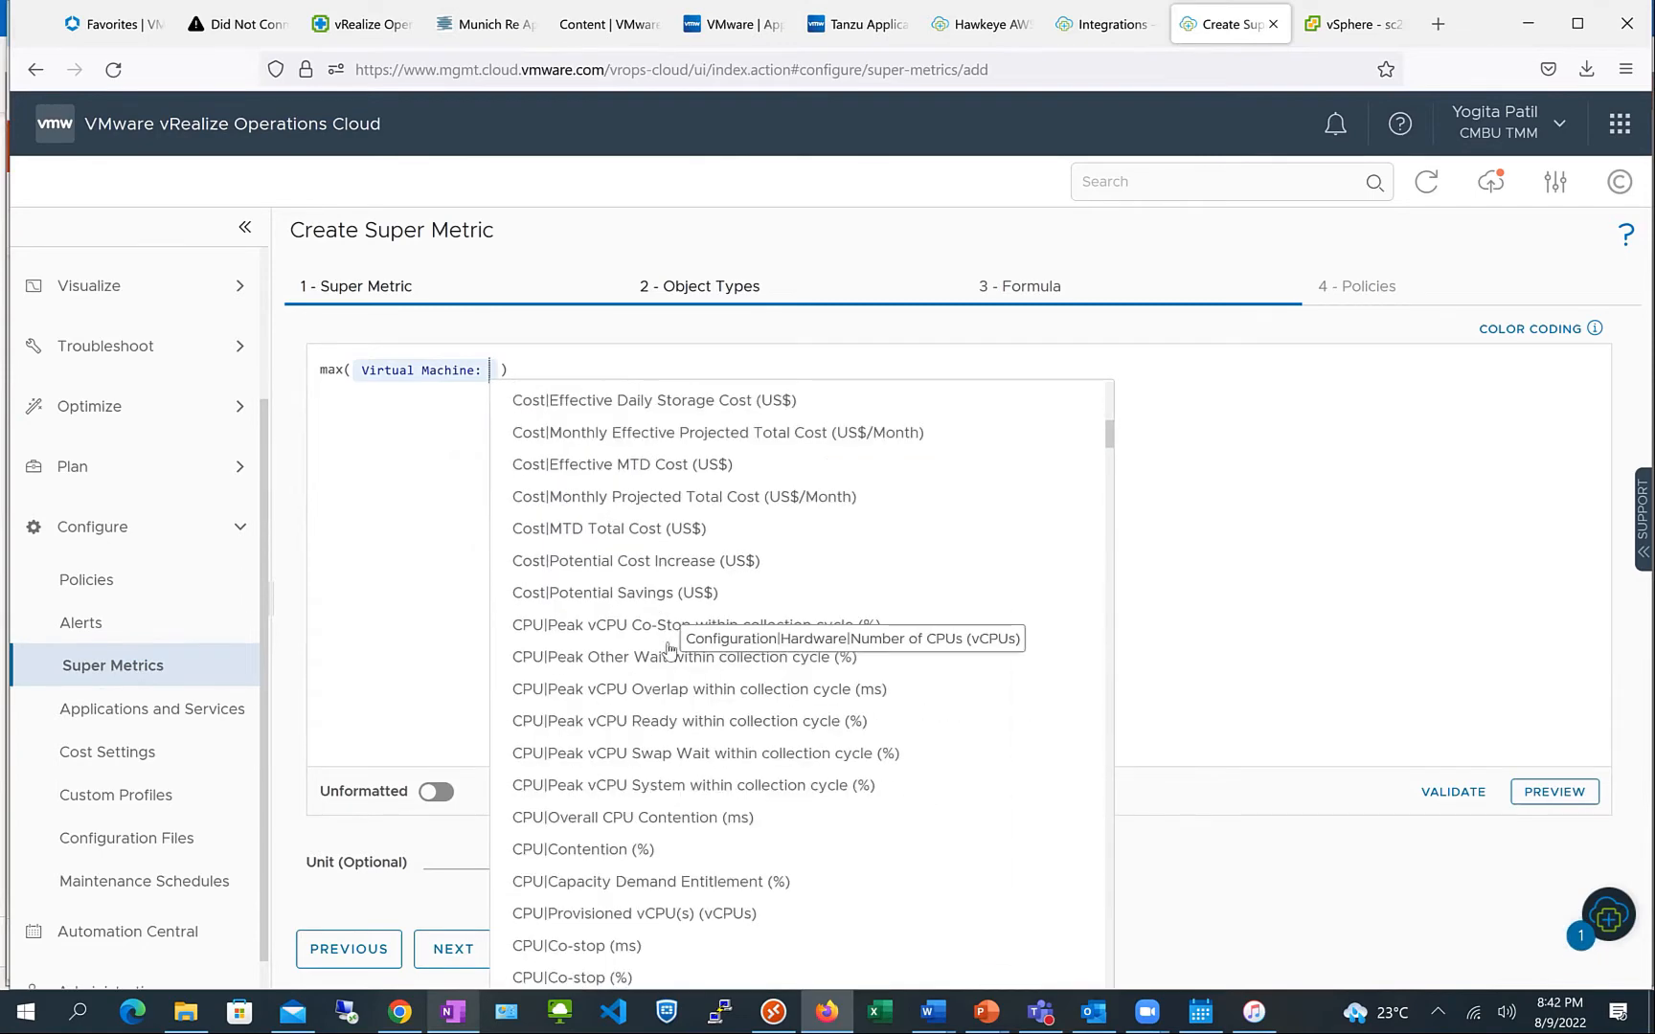
{"action": "scroll", "coordinate": [667, 648], "scroll_direction": "down", "scroll_amount": 5}
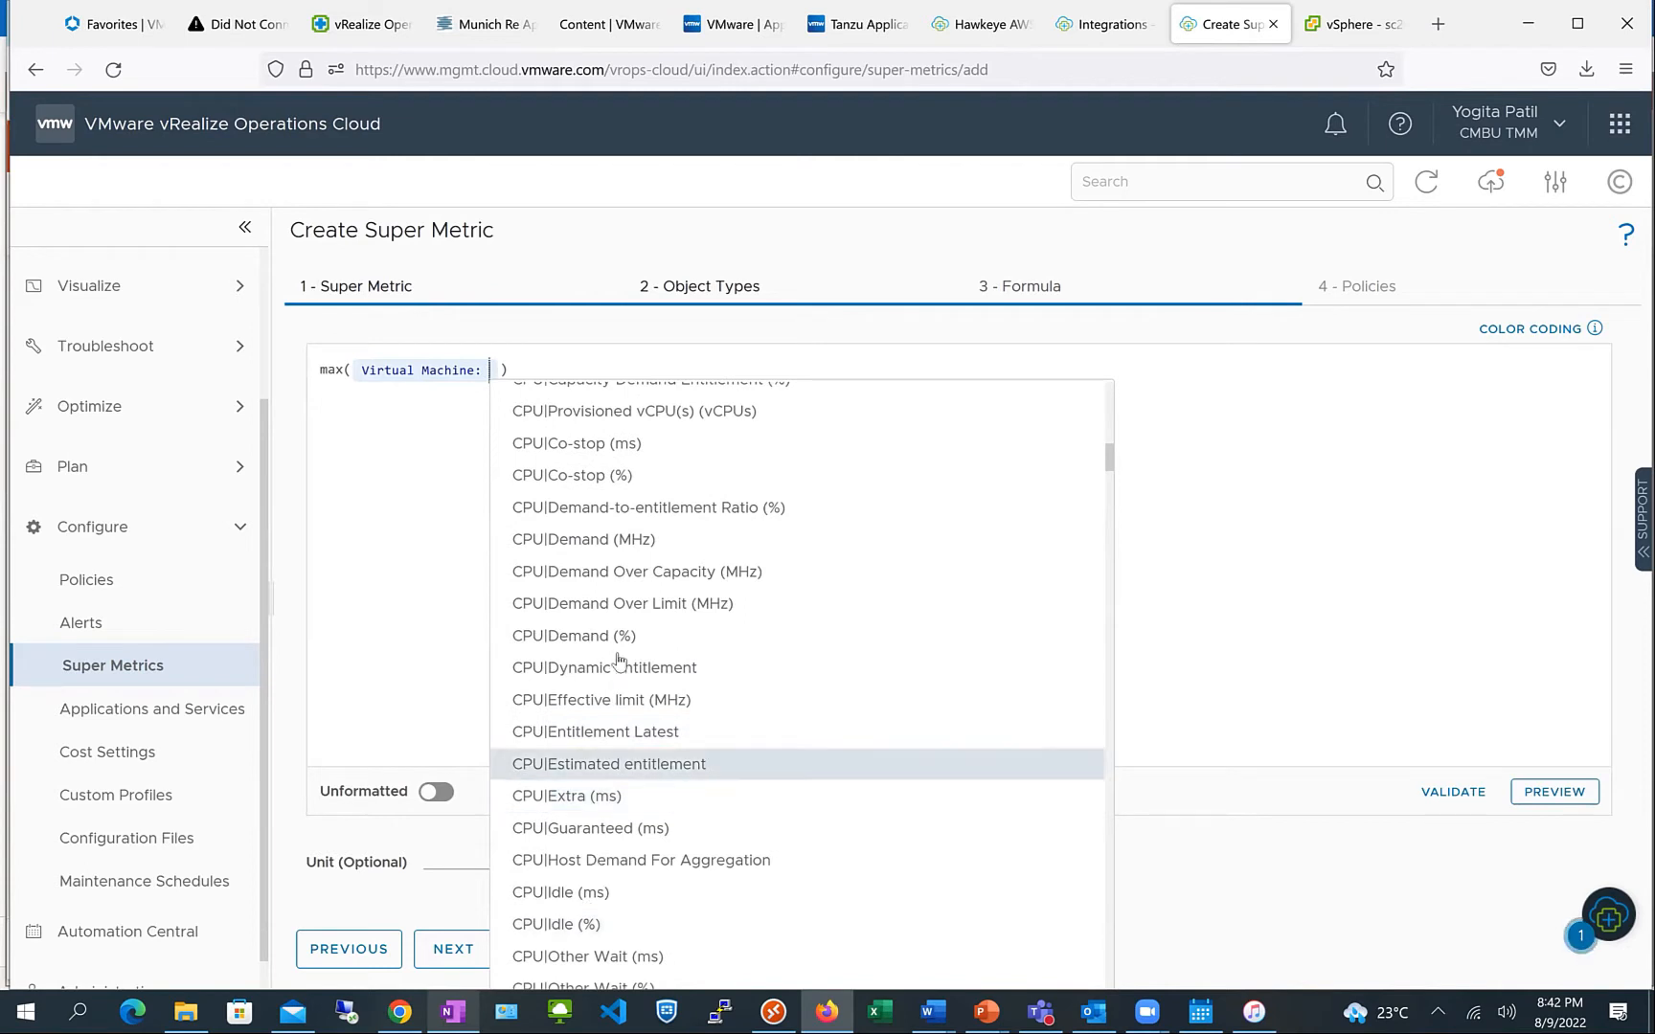
{"action": "scroll", "coordinate": [619, 661], "scroll_direction": "down", "scroll_amount": 4}
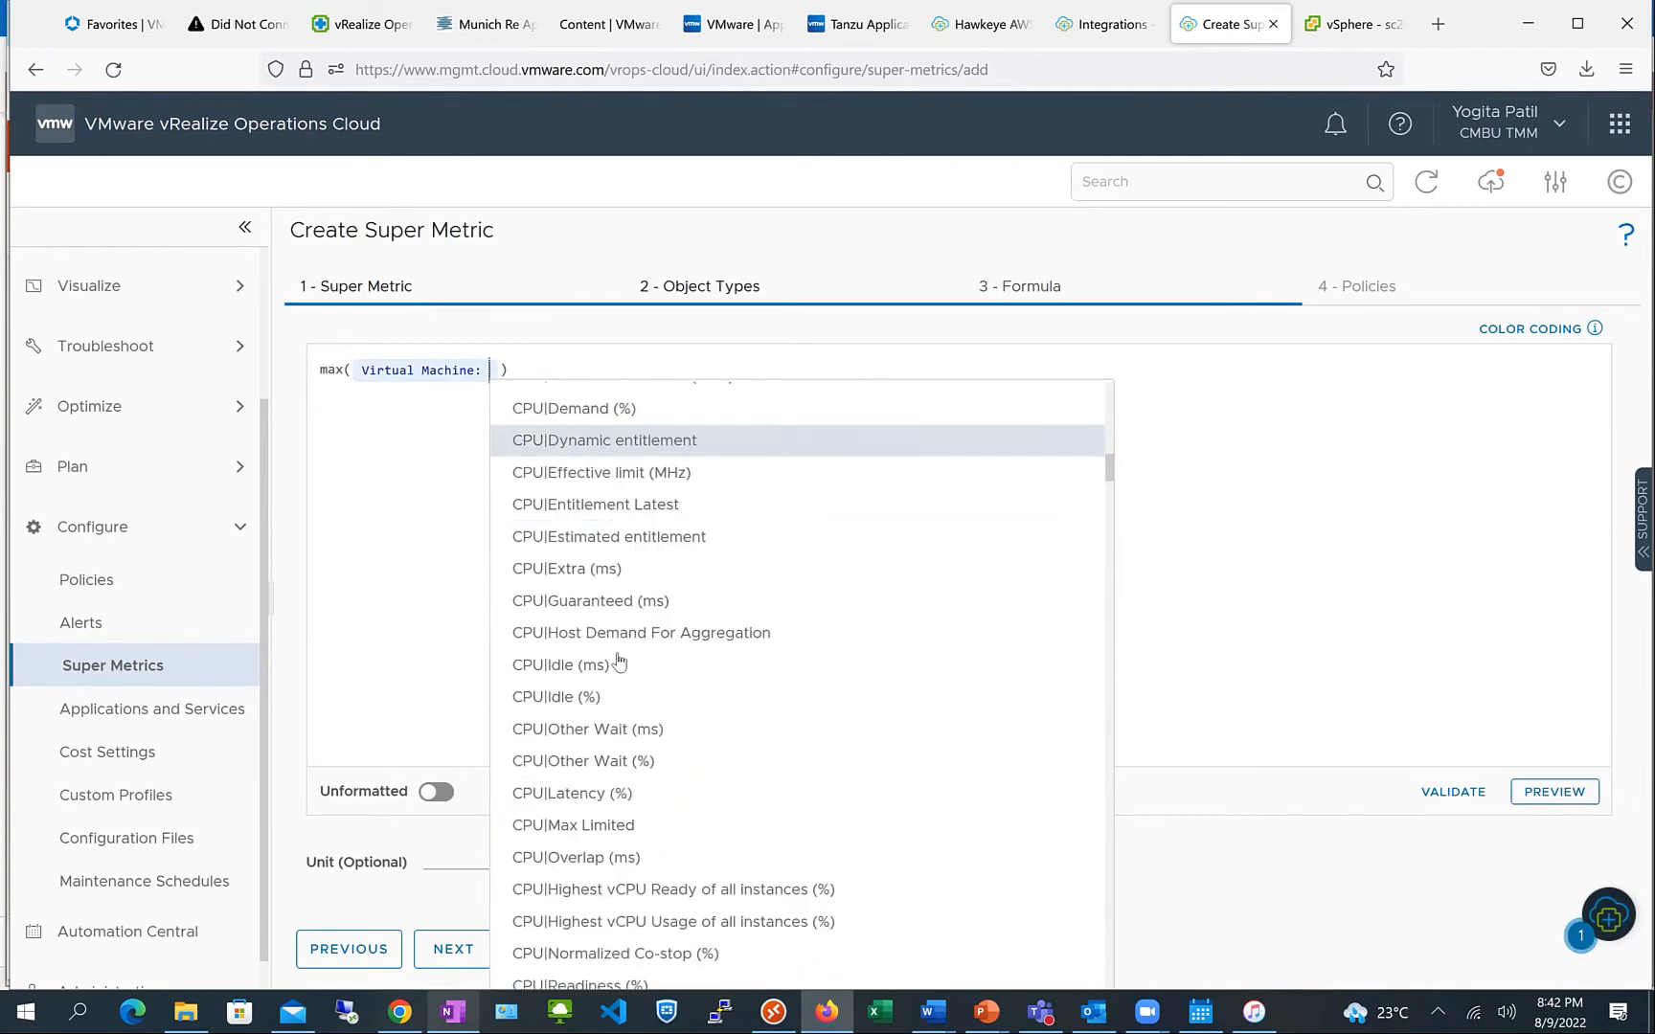
{"action": "scroll", "coordinate": [619, 661], "scroll_direction": "down", "scroll_amount": 3}
{"action": "scroll", "coordinate": [619, 661], "scroll_direction": "down", "scroll_amount": 3}
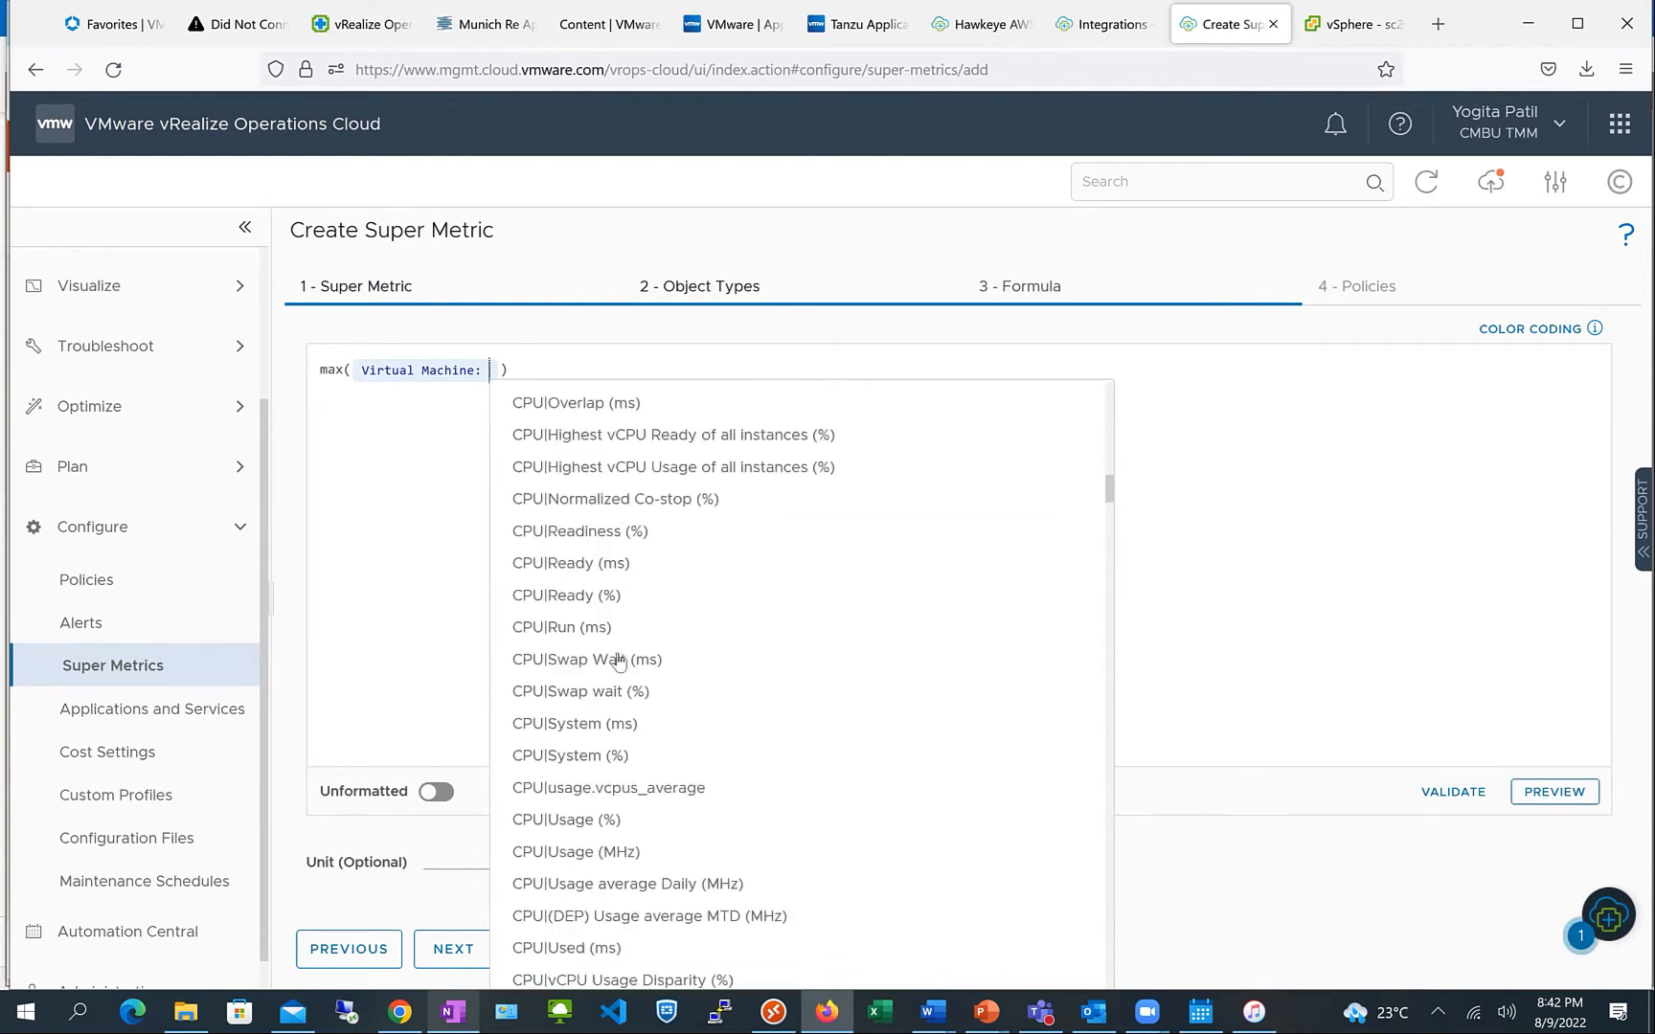
{"action": "scroll", "coordinate": [619, 661], "scroll_direction": "down", "scroll_amount": 3}
{"action": "scroll", "coordinate": [618, 661], "scroll_direction": "up", "scroll_amount": 6}
{"action": "scroll", "coordinate": [619, 661], "scroll_direction": "up", "scroll_amount": 6}
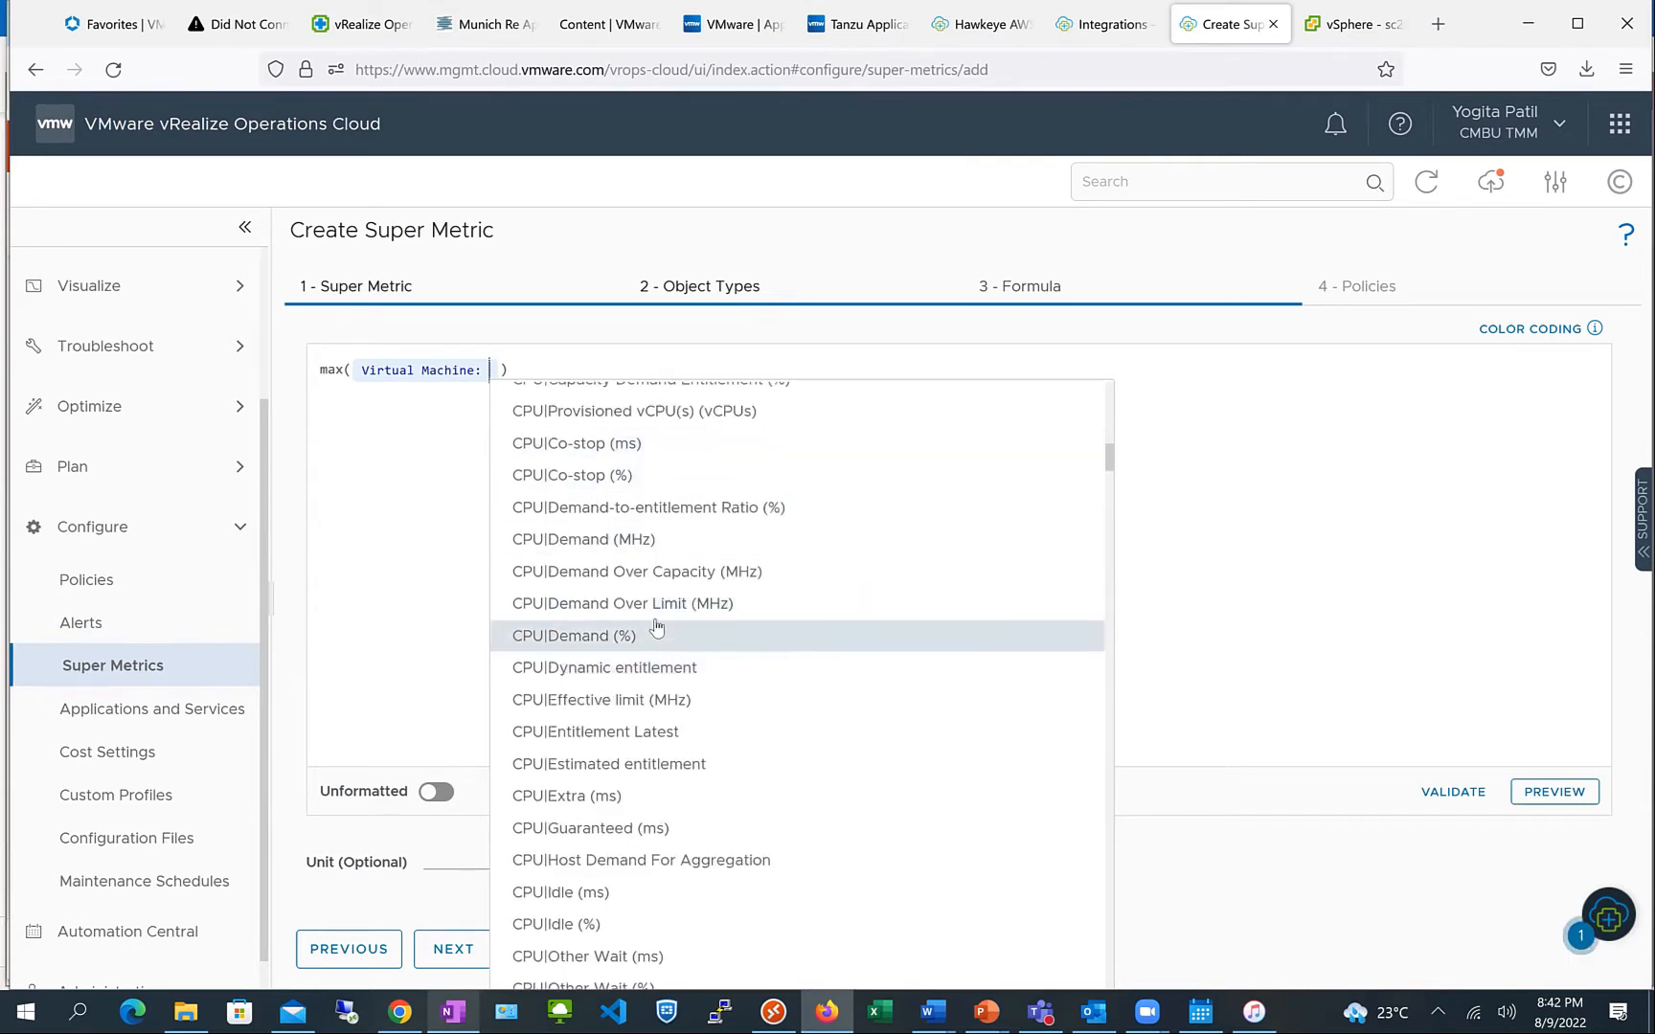
{"action": "scroll", "coordinate": [652, 604], "scroll_direction": "up", "scroll_amount": 6}
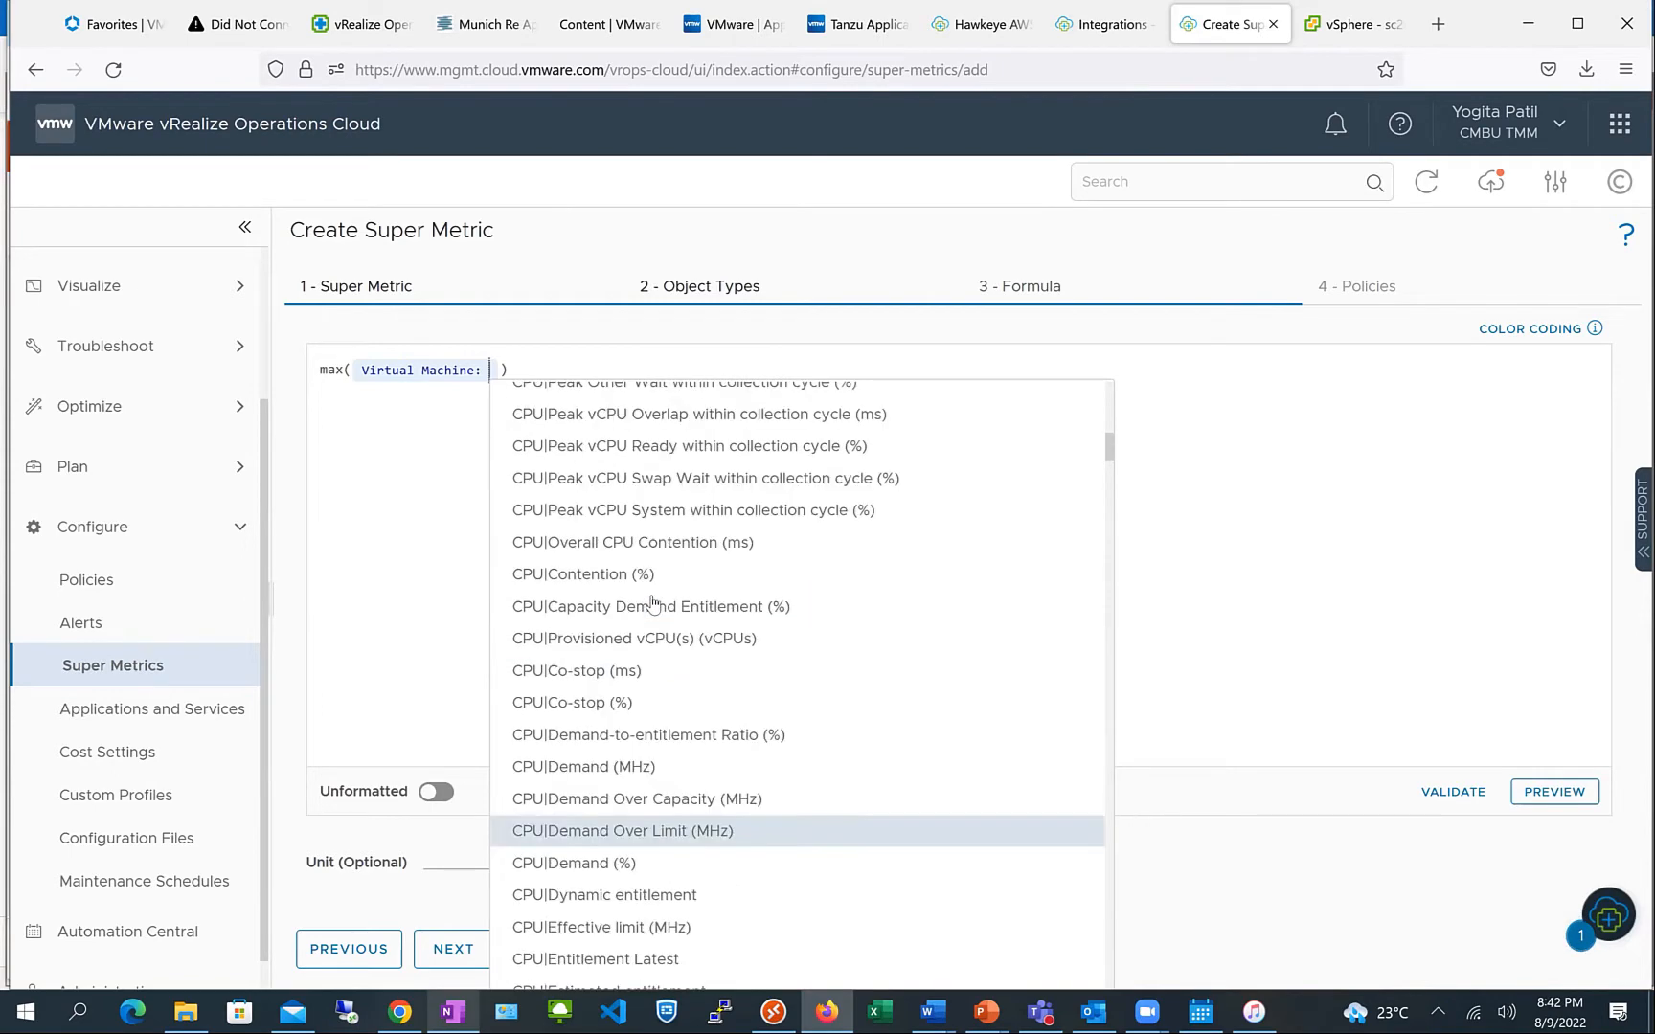
{"action": "scroll", "coordinate": [643, 580], "scroll_direction": "down", "scroll_amount": 3}
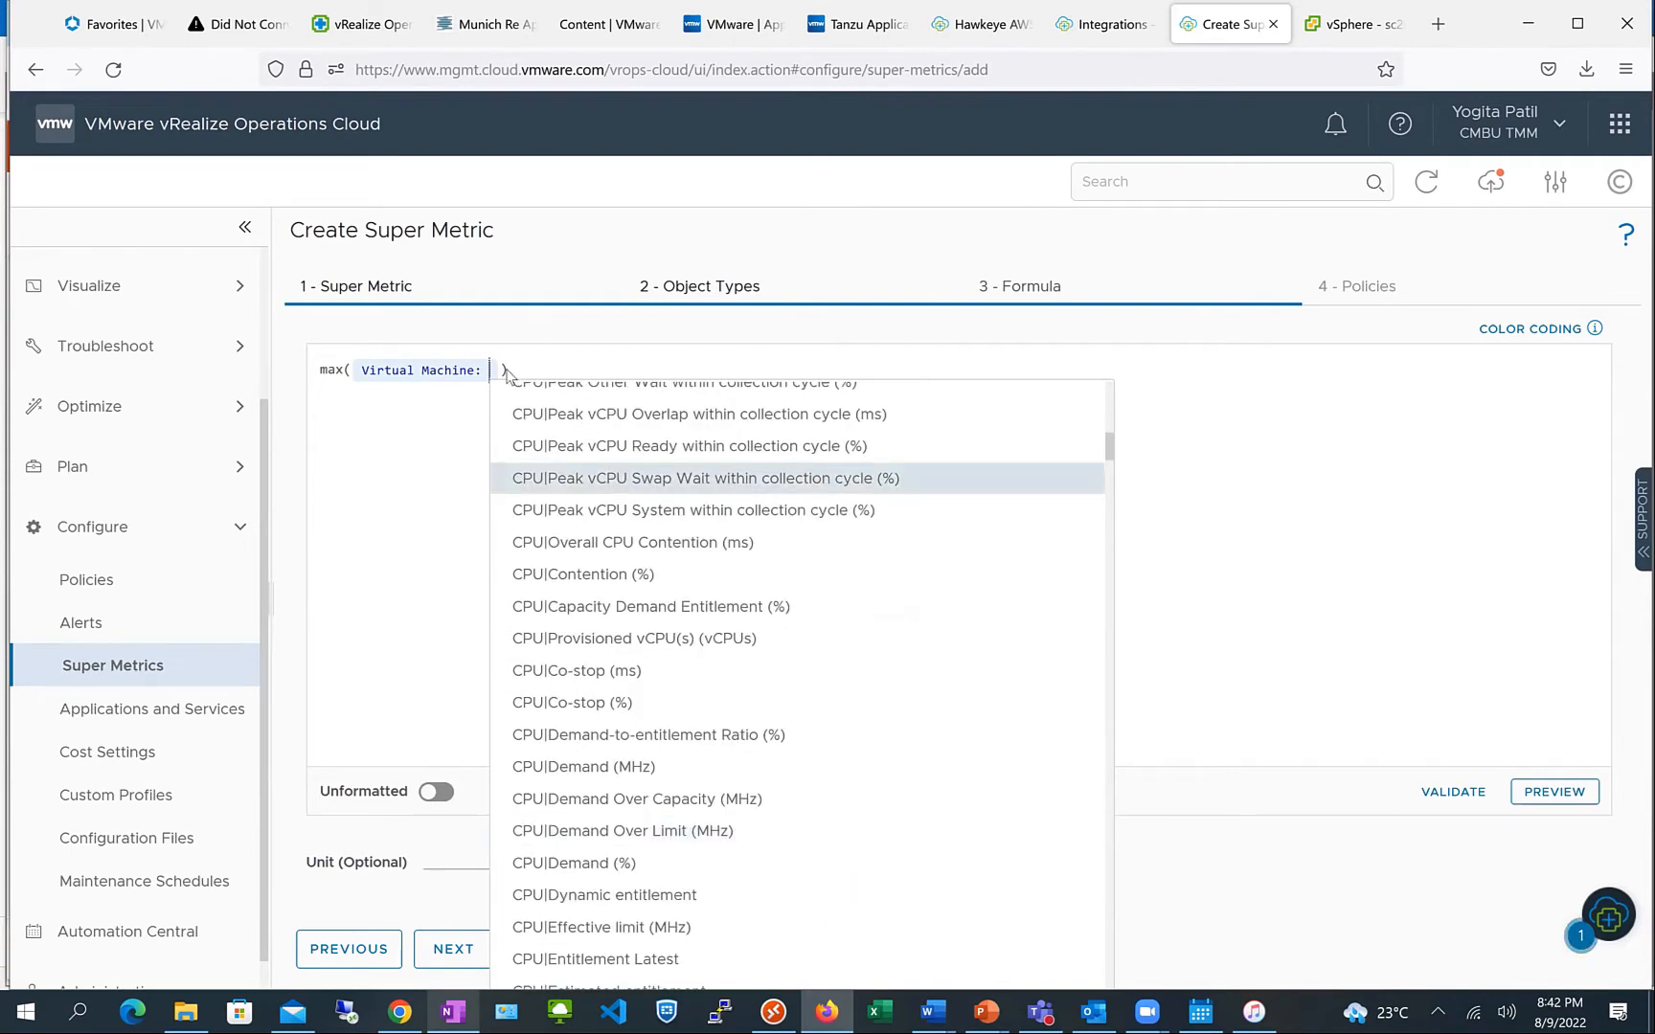
{"action": "scroll", "coordinate": [633, 534], "scroll_direction": "up", "scroll_amount": 15}
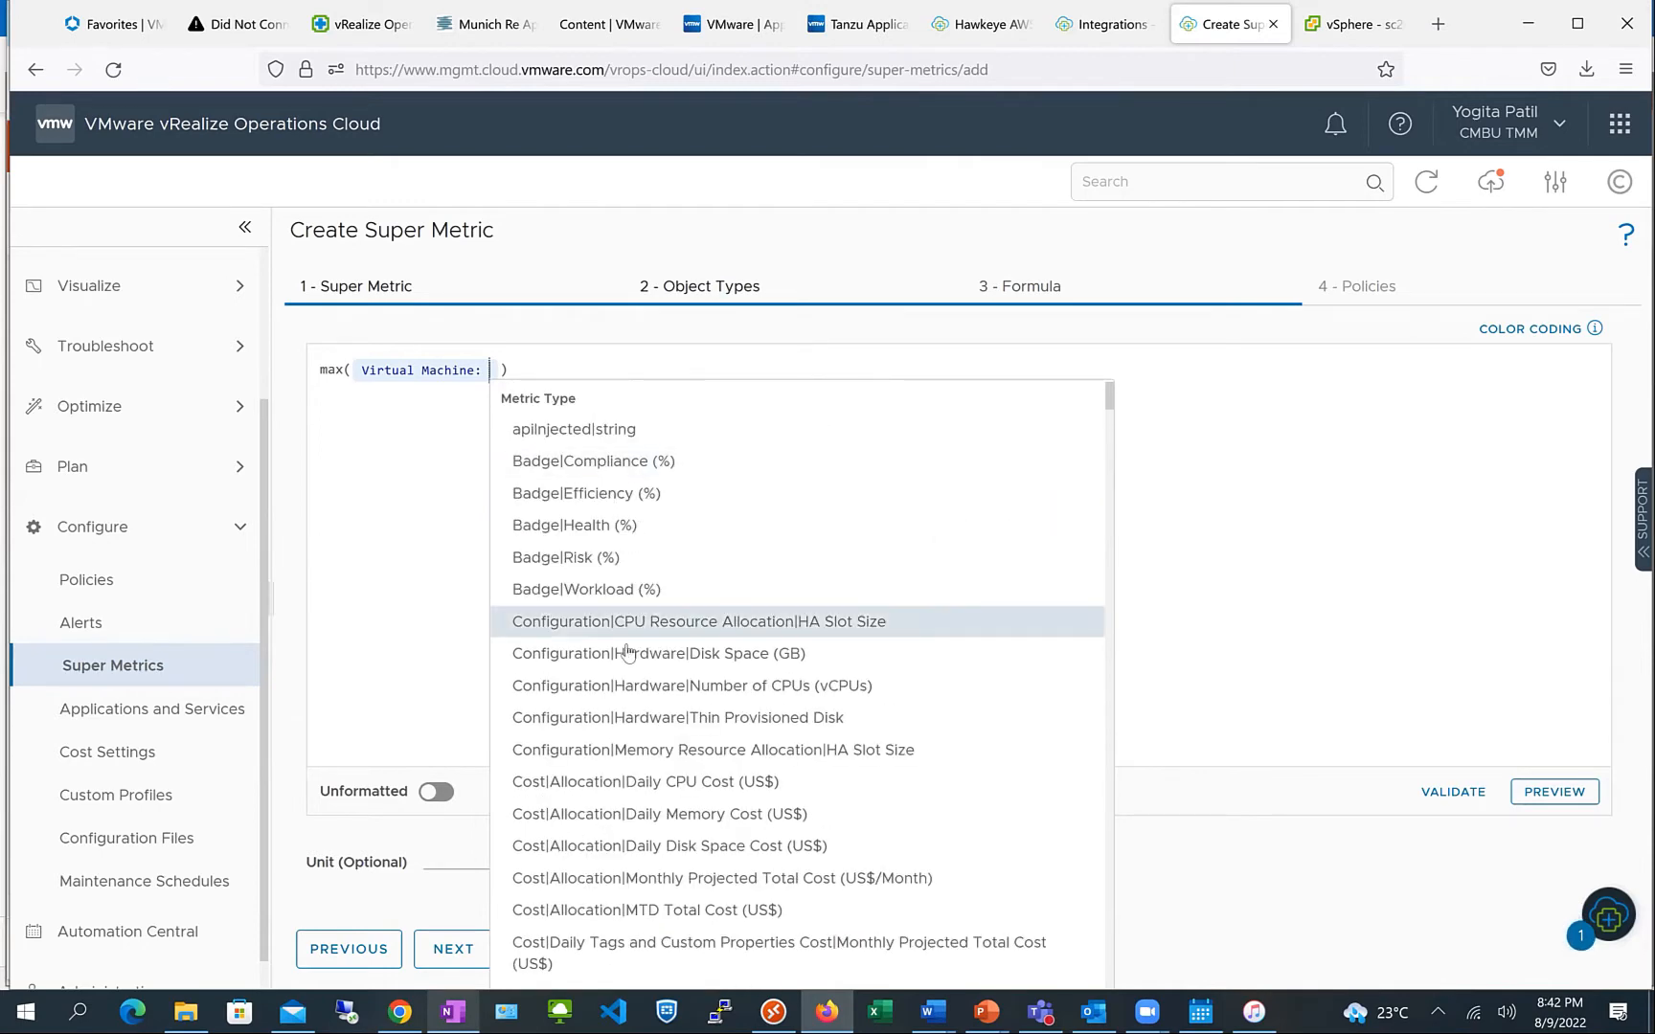
{"action": "scroll", "coordinate": [627, 652], "scroll_direction": "down", "scroll_amount": 10}
{"action": "scroll", "coordinate": [628, 652], "scroll_direction": "down", "scroll_amount": 3}
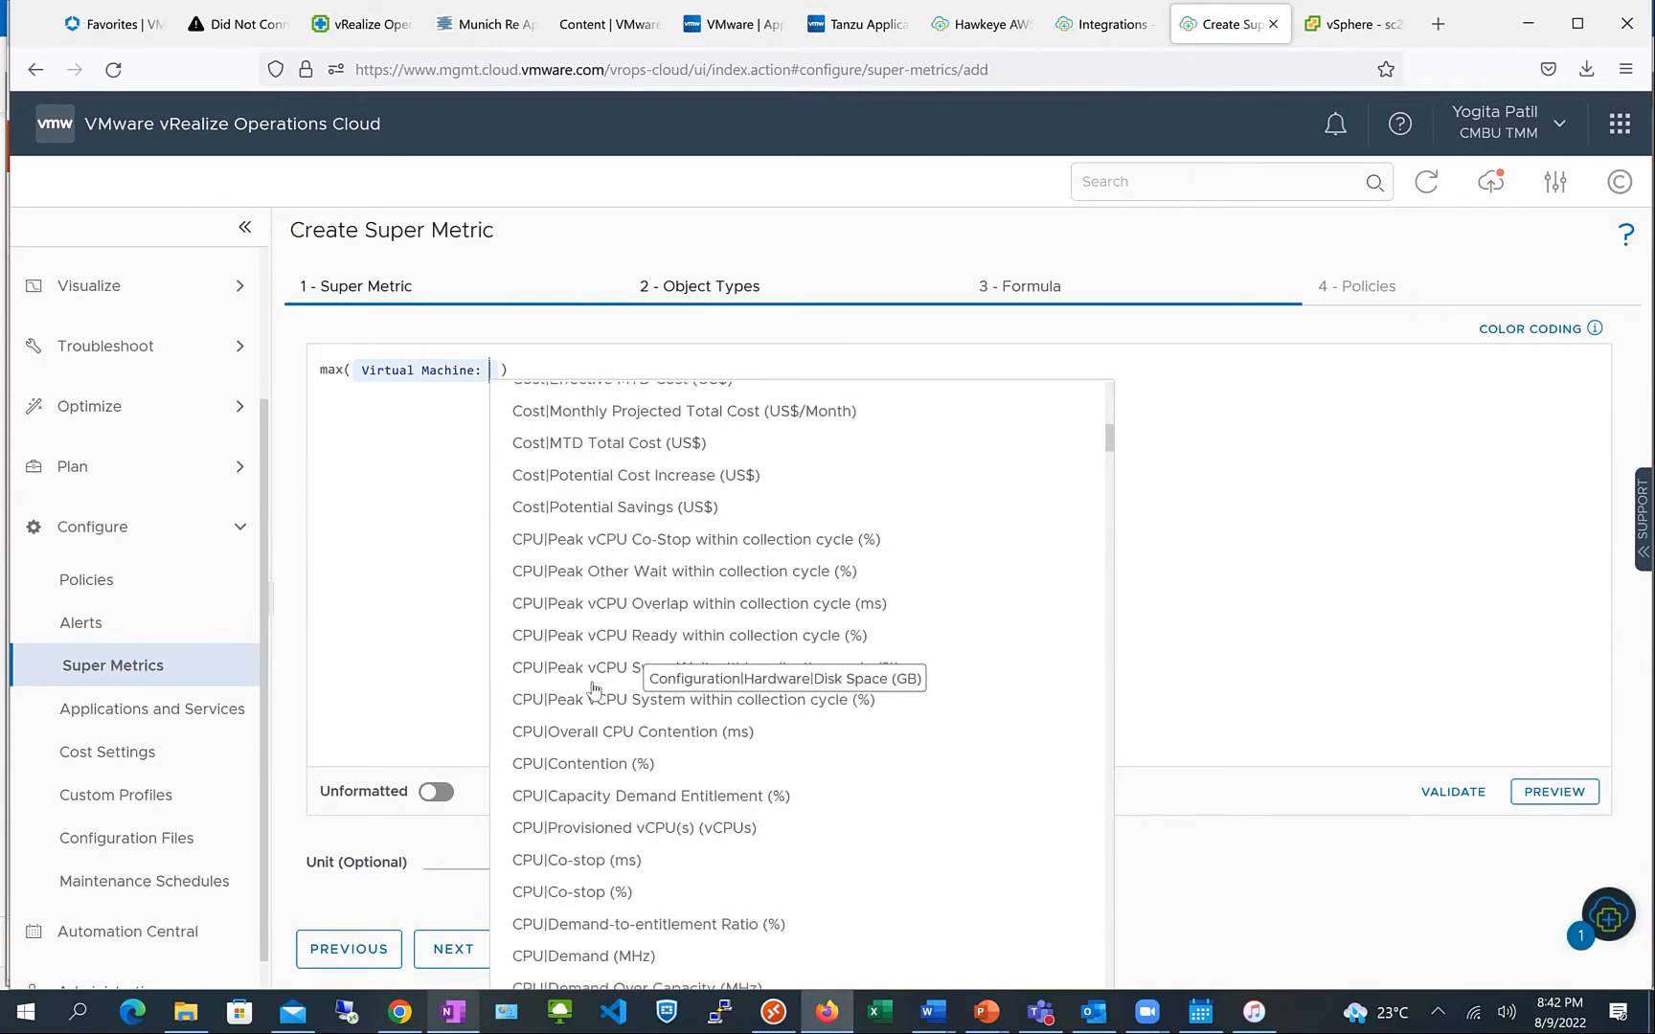
{"action": "left_click", "coordinate": [608, 651]}
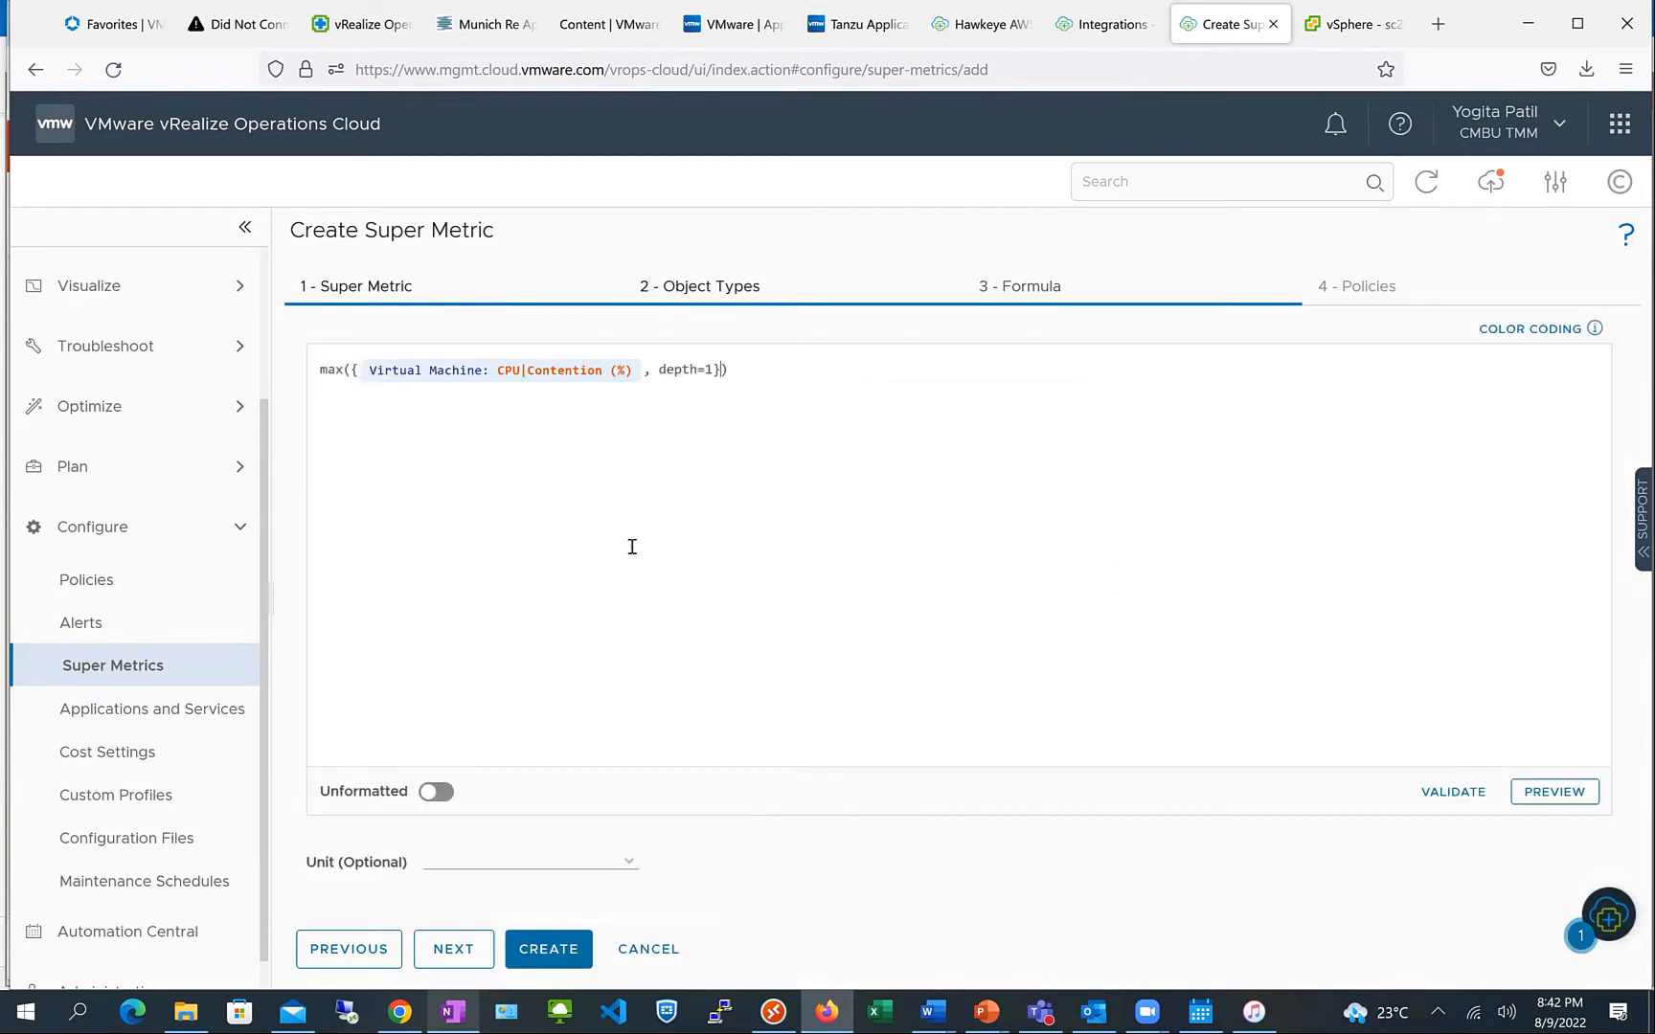
Validate the formula and preview its chart, adding the host sc2-vesxi-msft-08.cmbu.local for comparison
{"action": "left_click", "coordinate": [1453, 793]}
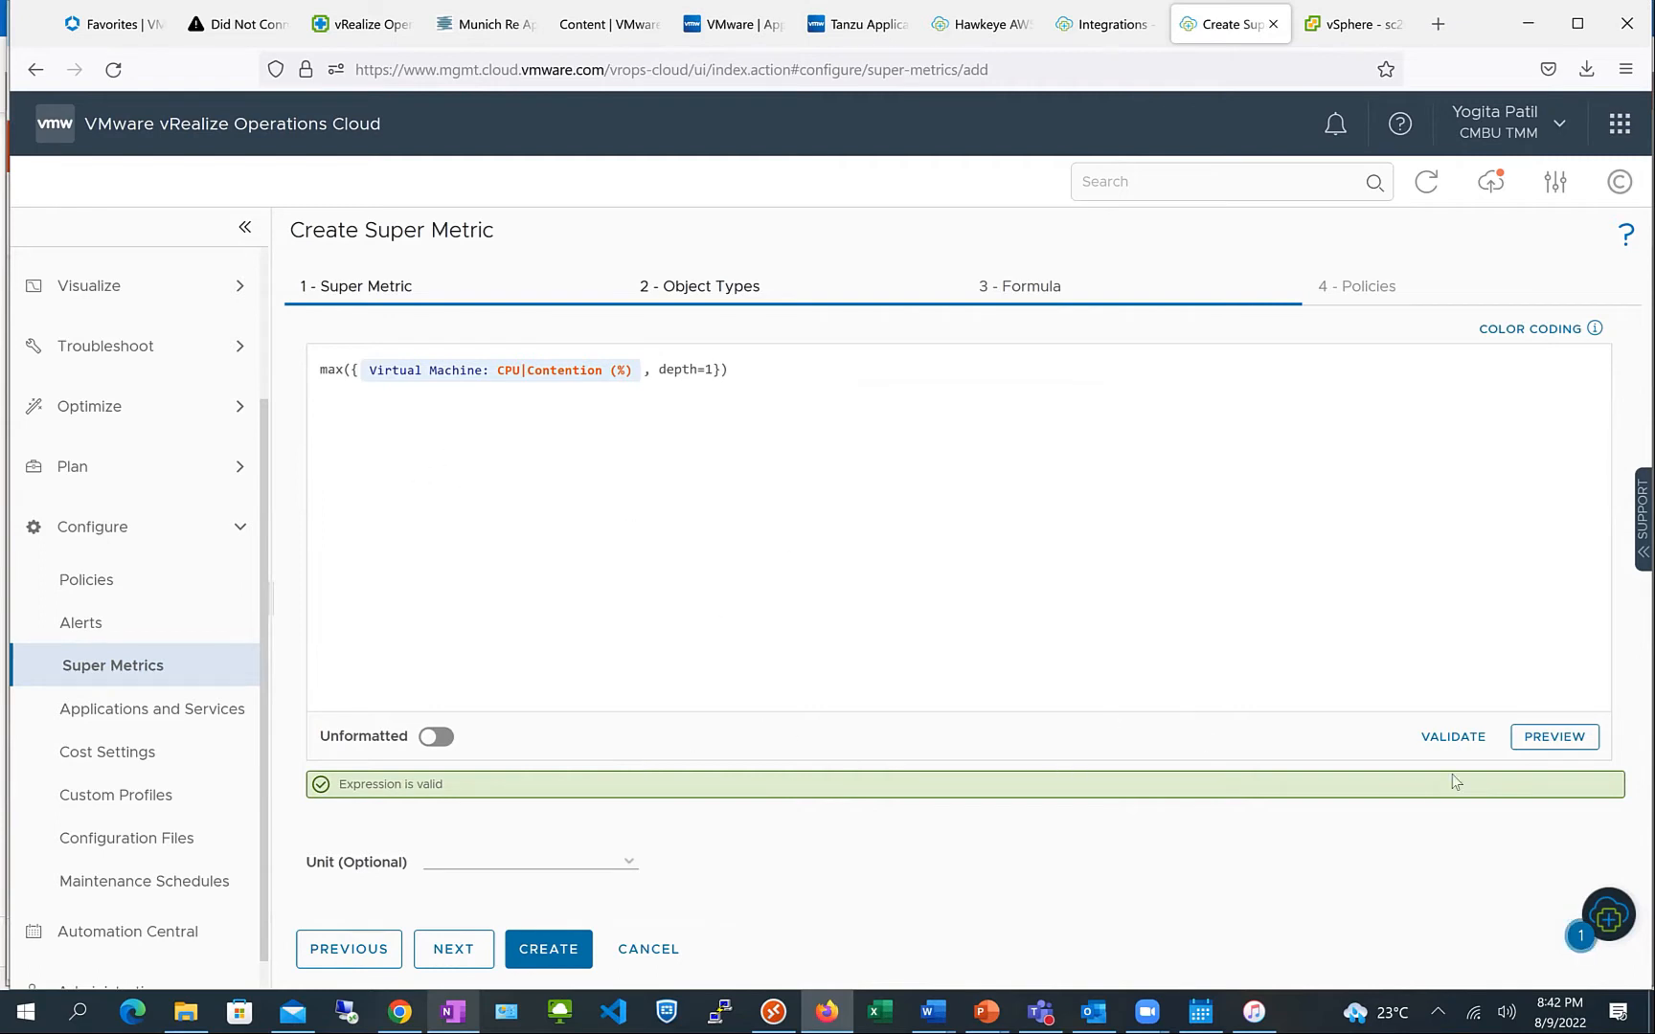
{"action": "left_click", "coordinate": [1527, 739]}
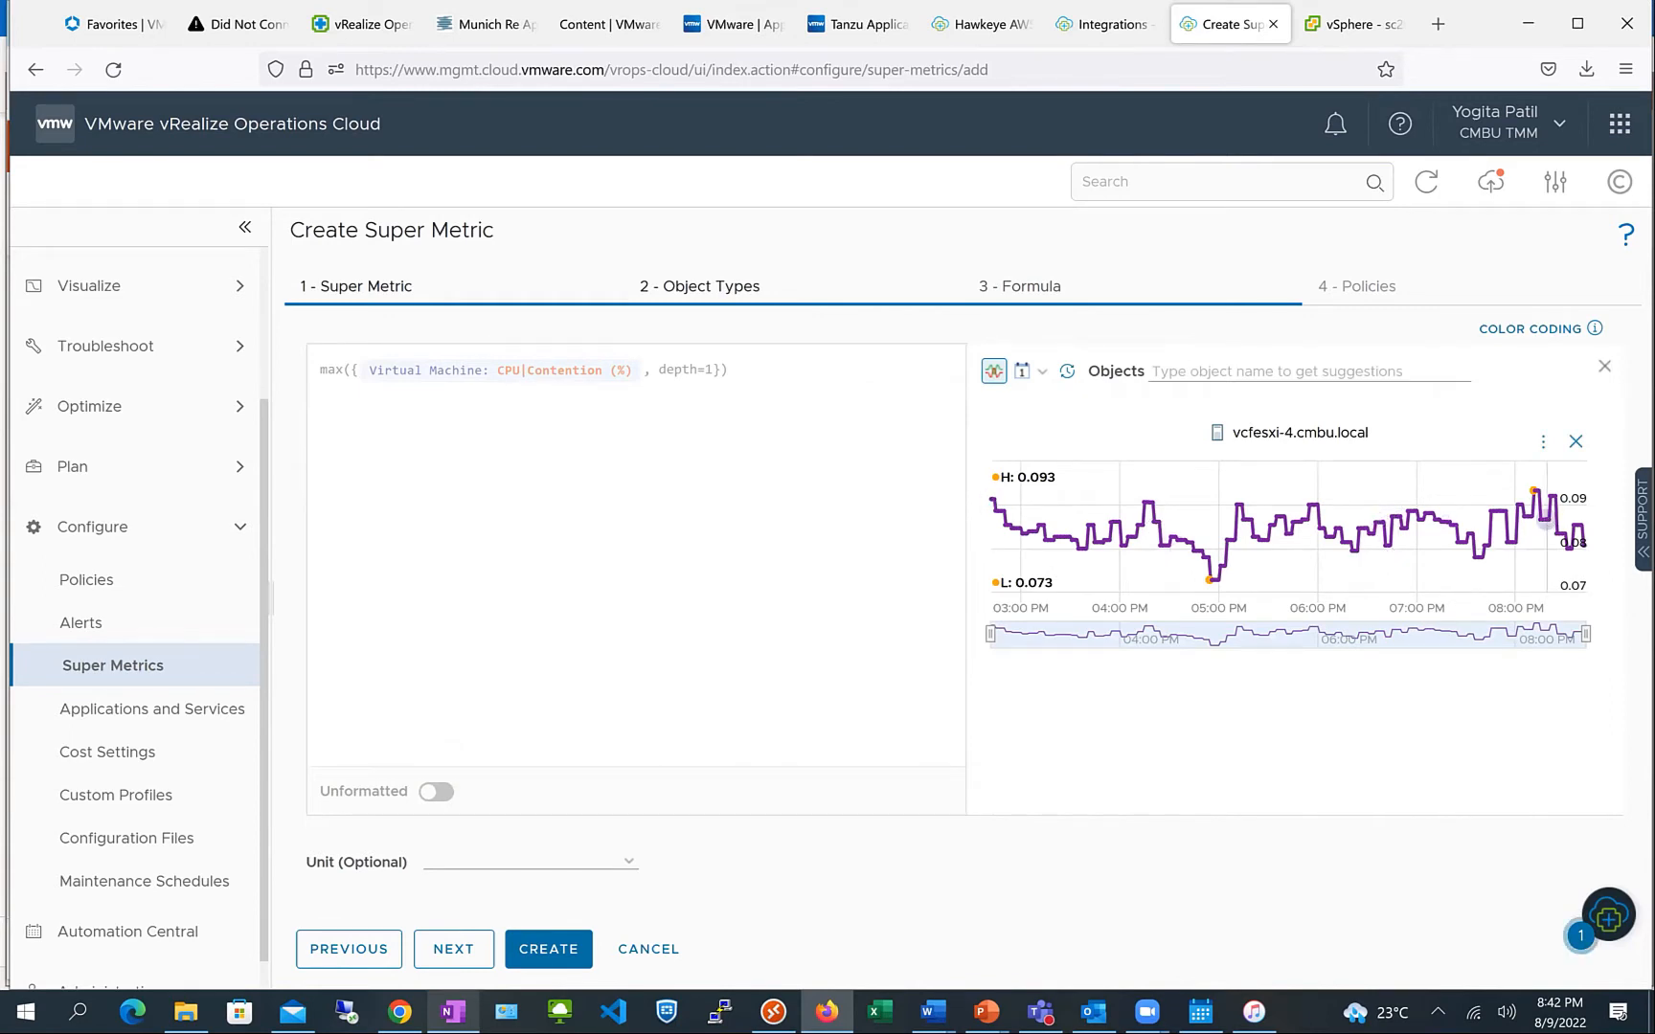
{"action": "left_click", "coordinate": [1270, 371]}
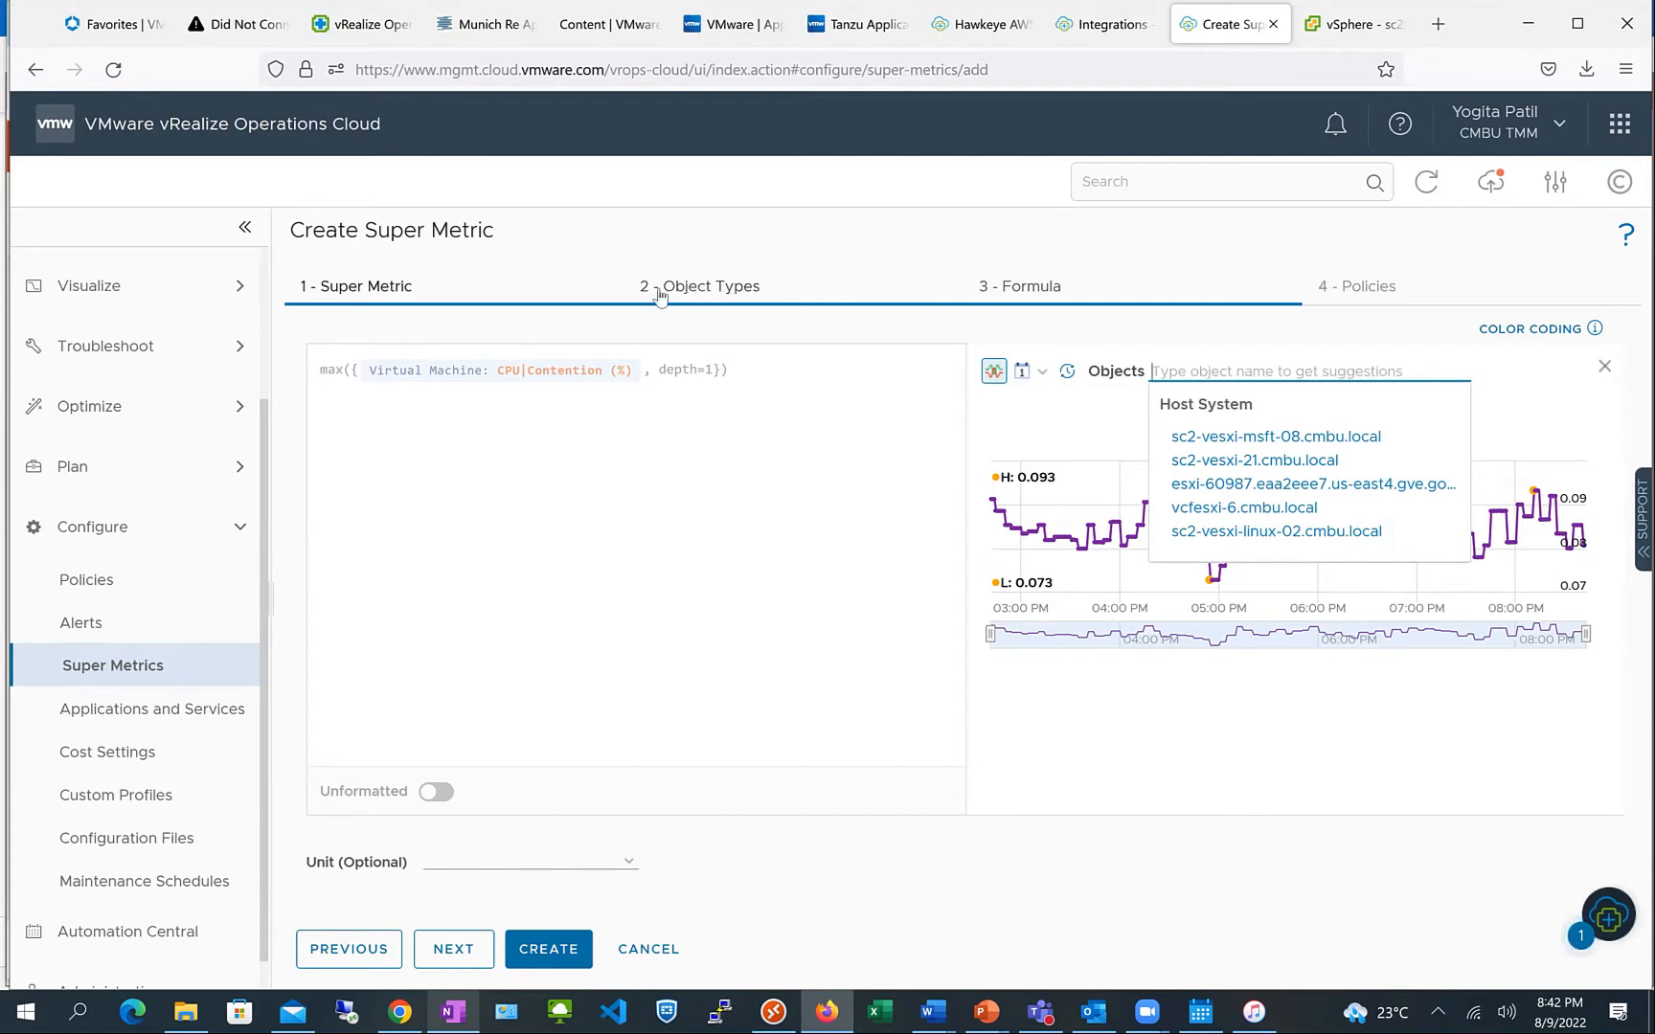
{"action": "left_click", "coordinate": [1275, 438]}
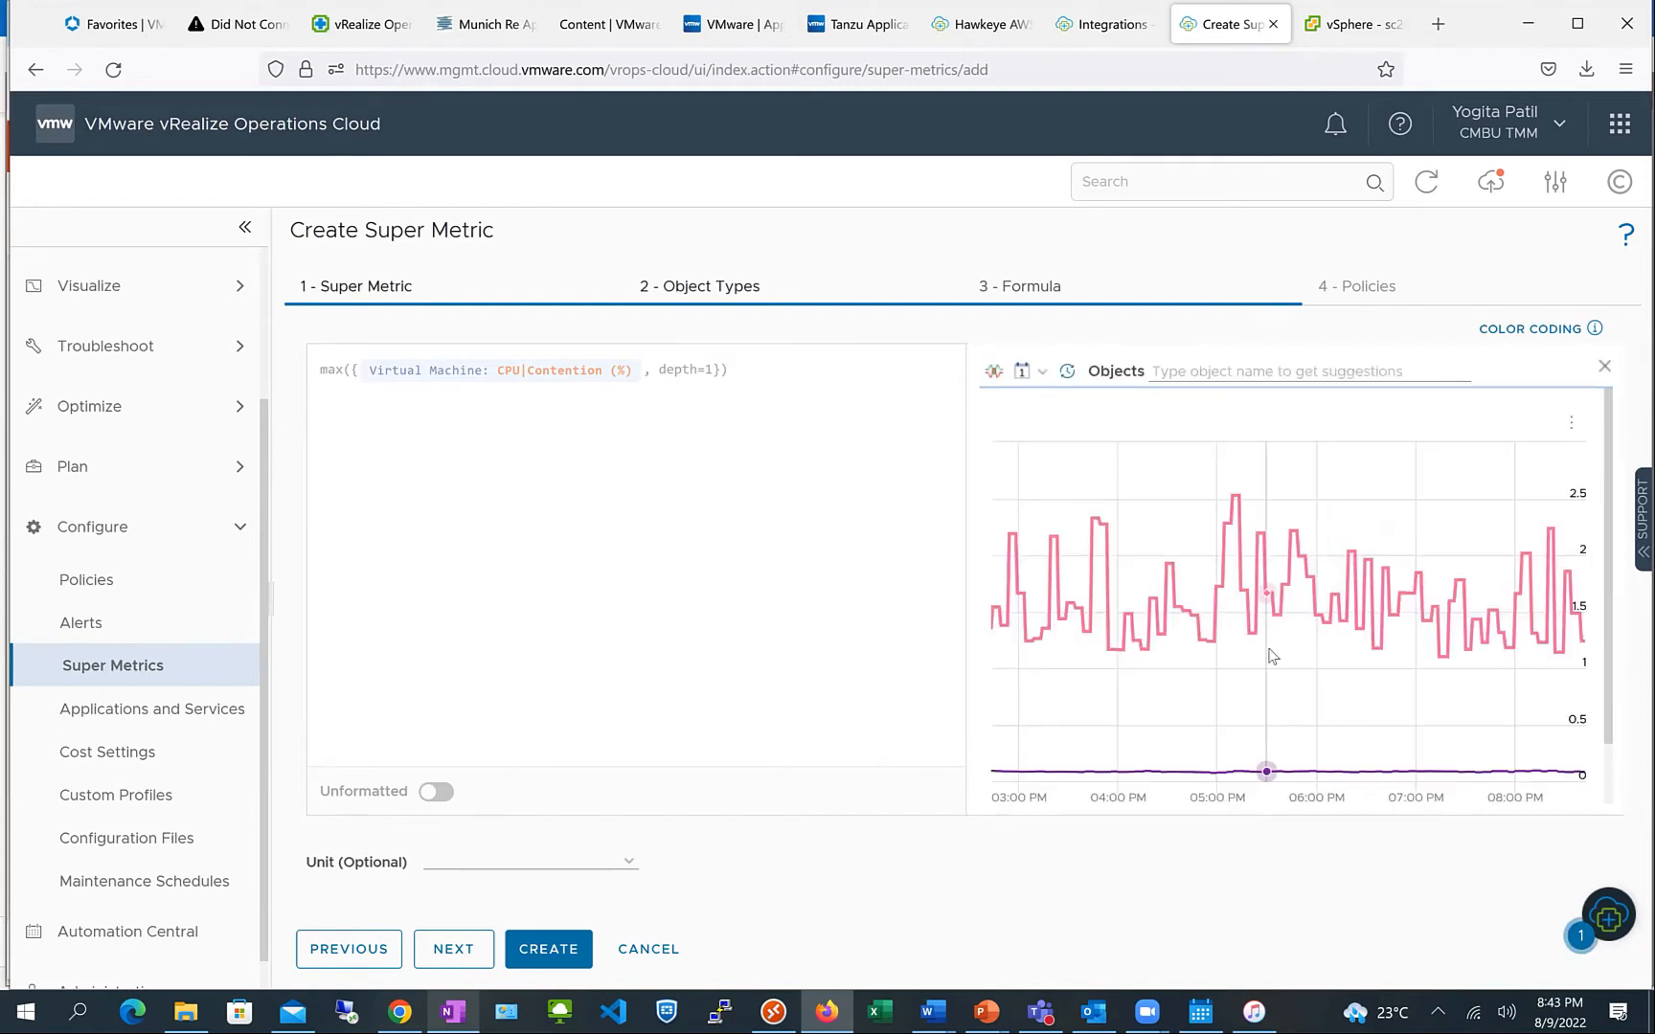
{"action": "scroll", "coordinate": [1315, 654], "scroll_direction": "down", "scroll_amount": 1}
{"action": "scroll", "coordinate": [1311, 649], "scroll_direction": "up", "scroll_amount": 1}
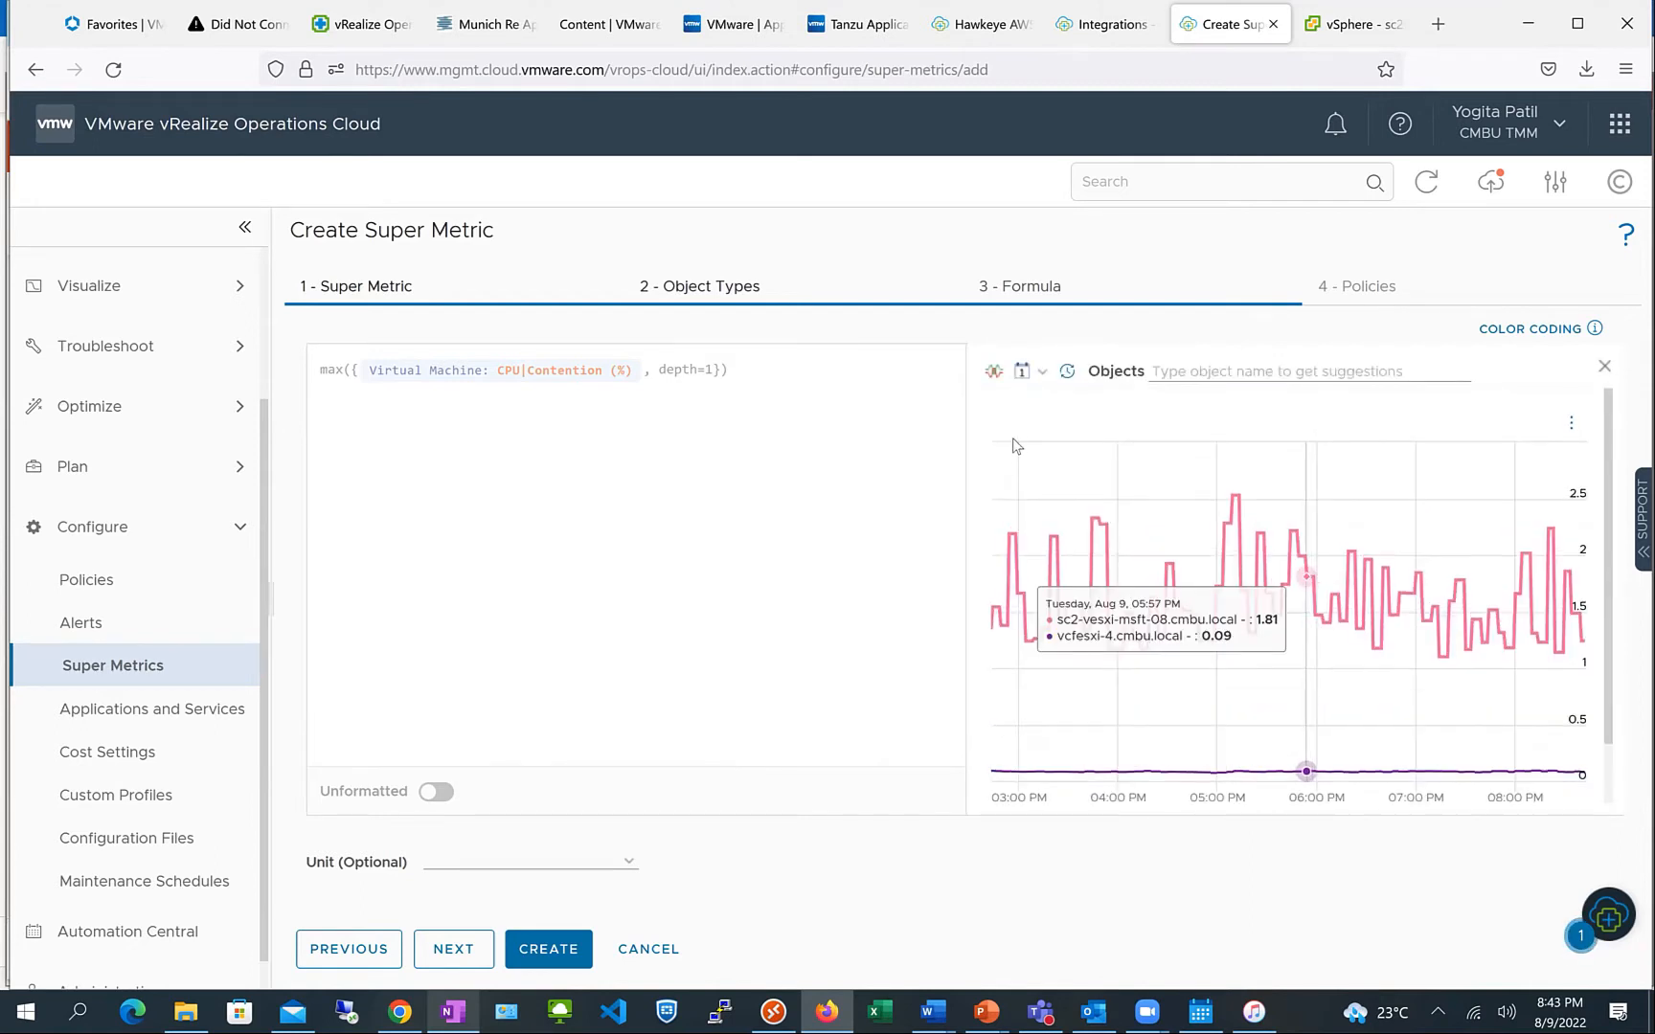
Split the preview into one chart per host, and remove the sc2-vesxi-msft-08.cmbu.local chart before closing the preview
{"action": "left_click", "coordinate": [994, 373]}
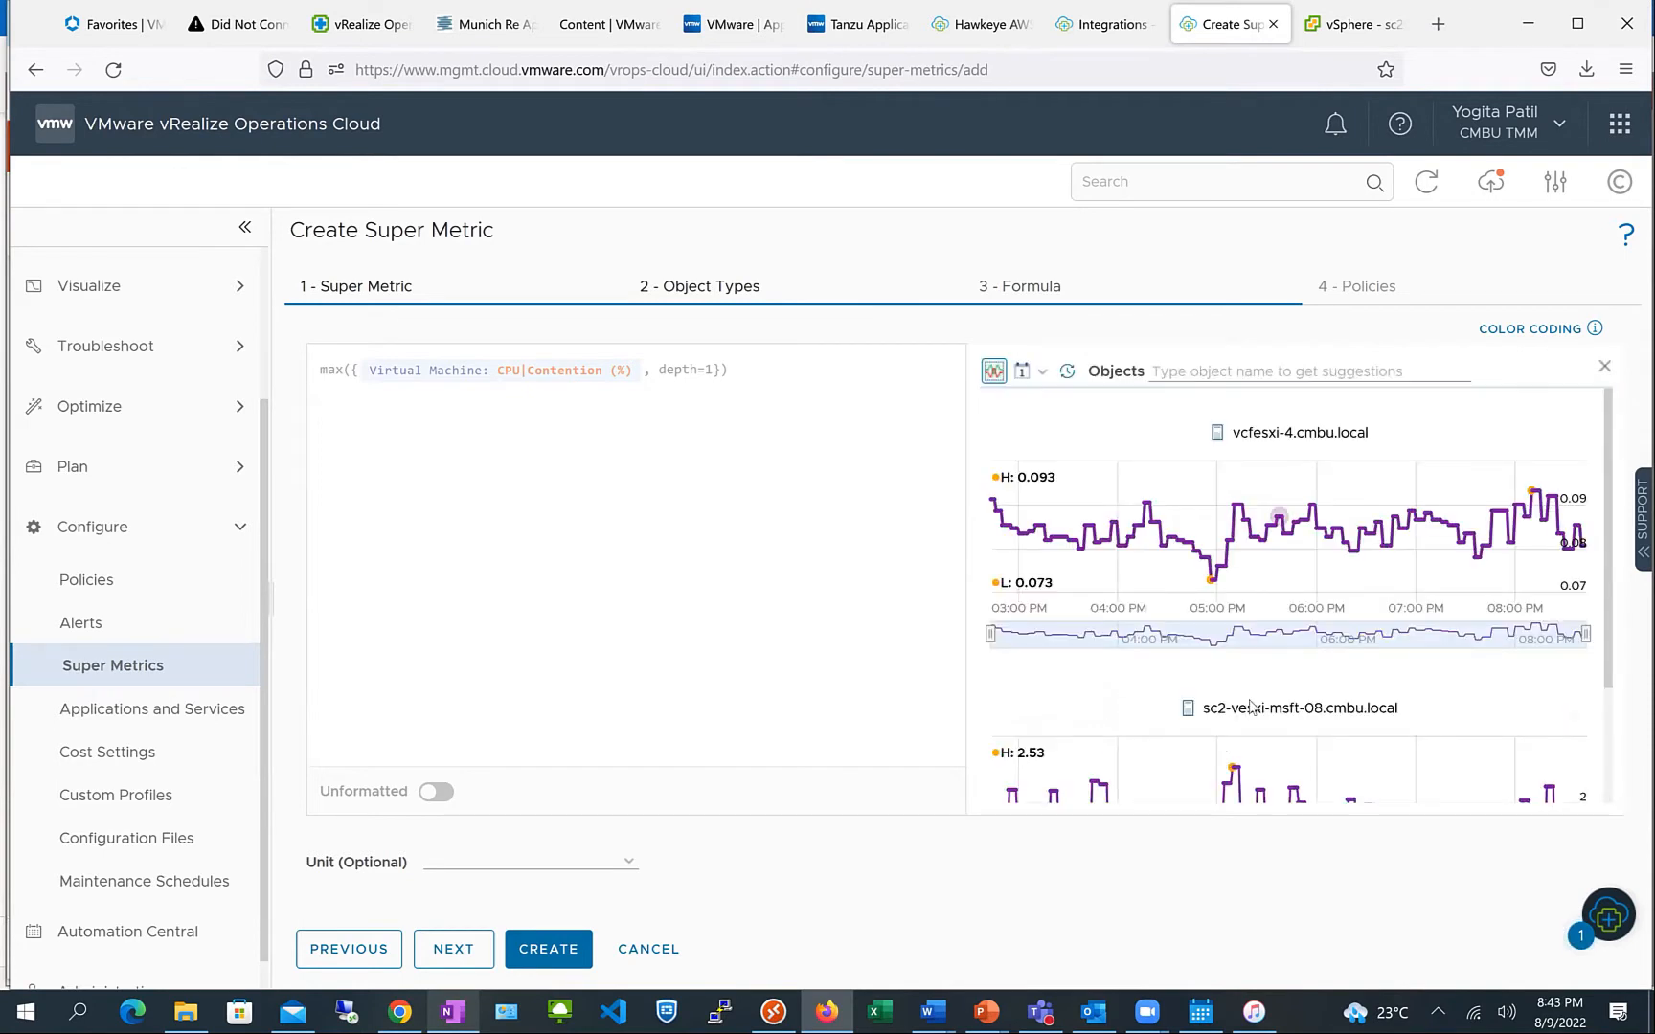
{"action": "scroll", "coordinate": [1251, 707], "scroll_direction": "down", "scroll_amount": 3}
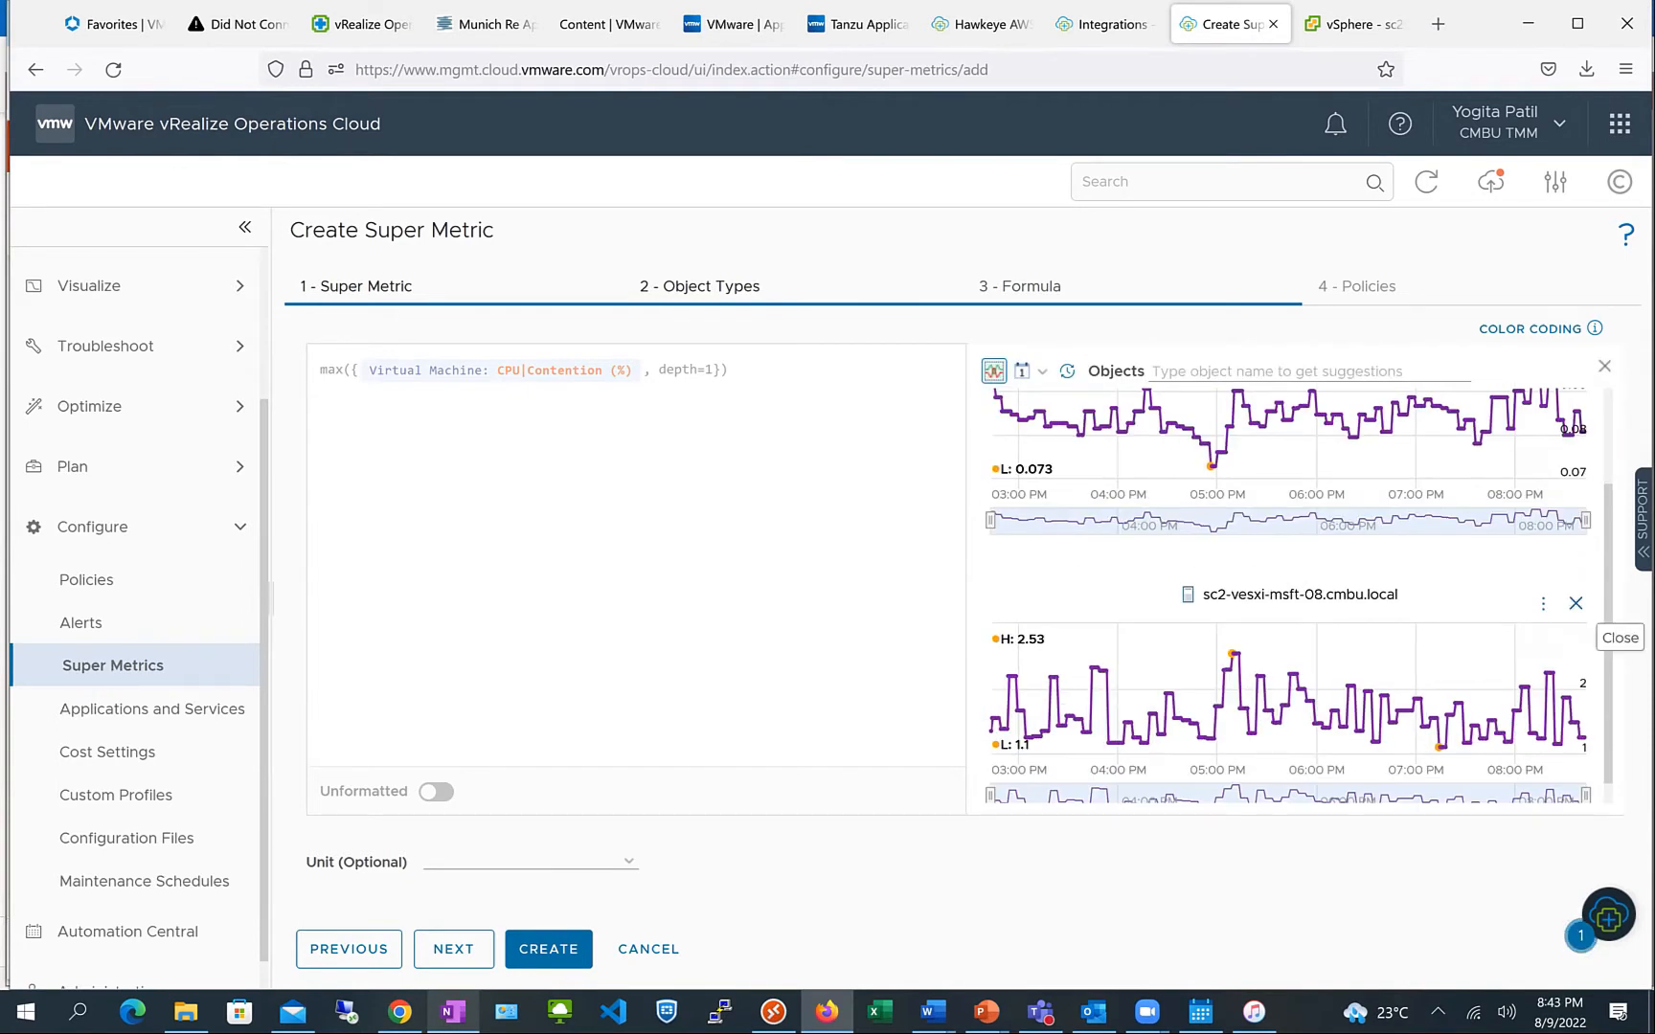
{"action": "left_click", "coordinate": [1575, 603]}
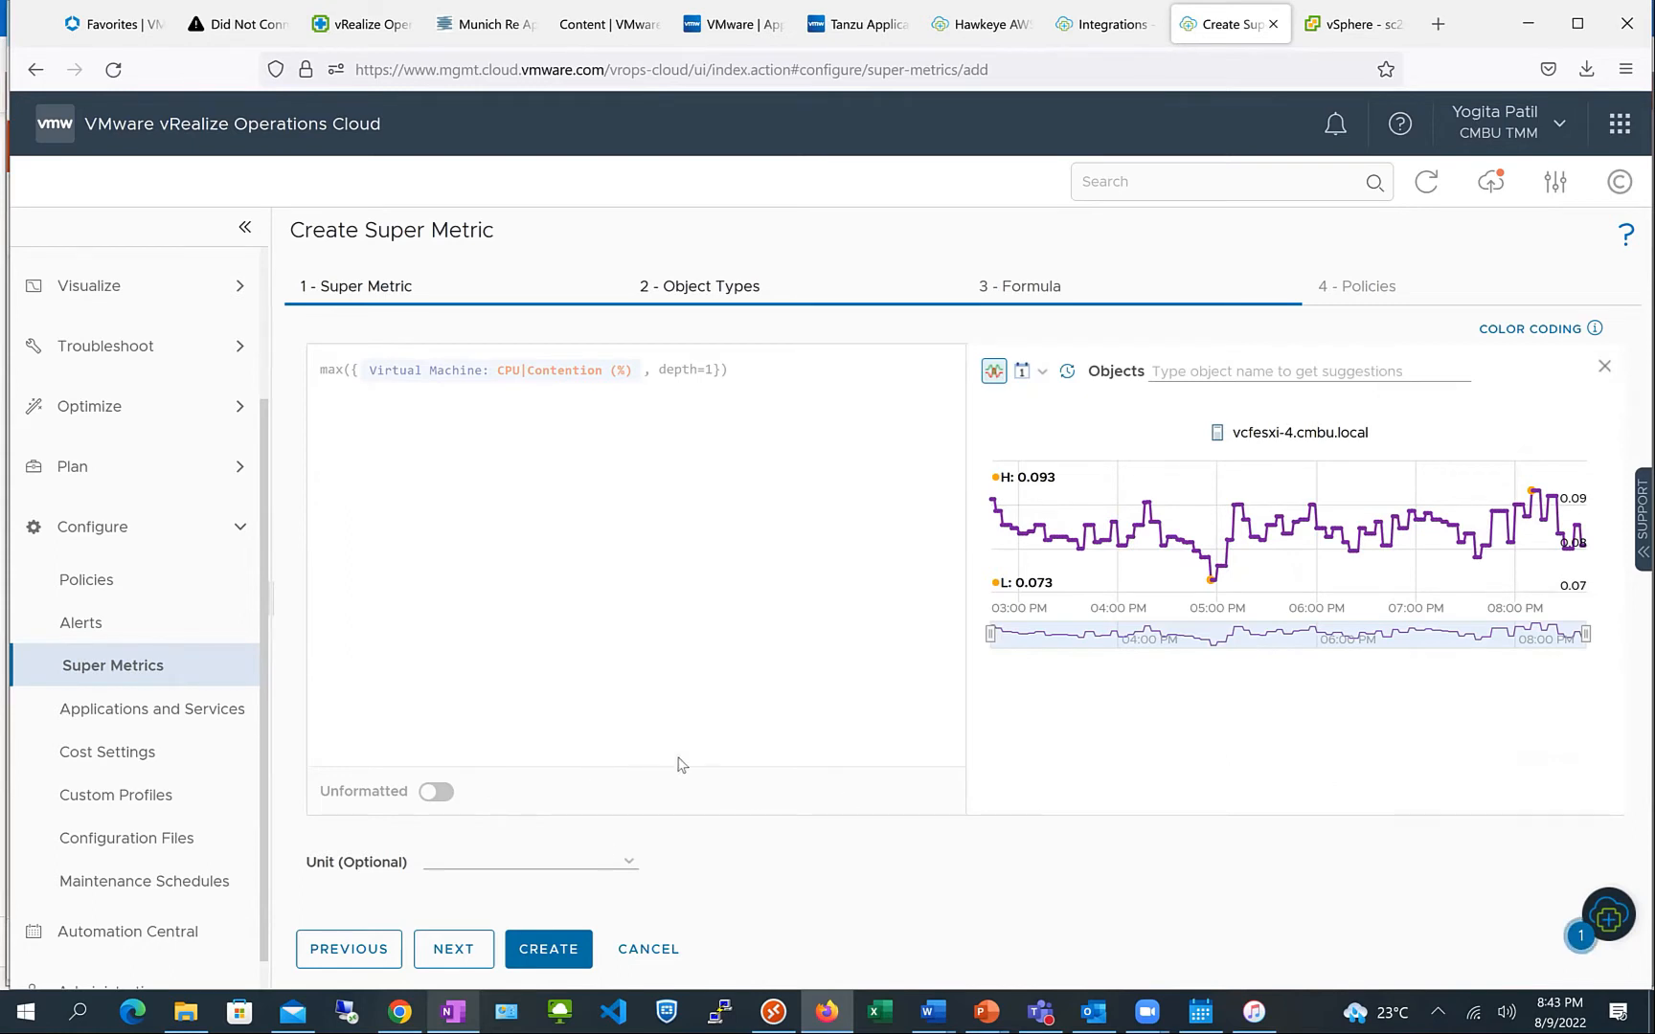
{"action": "left_click", "coordinate": [798, 797]}
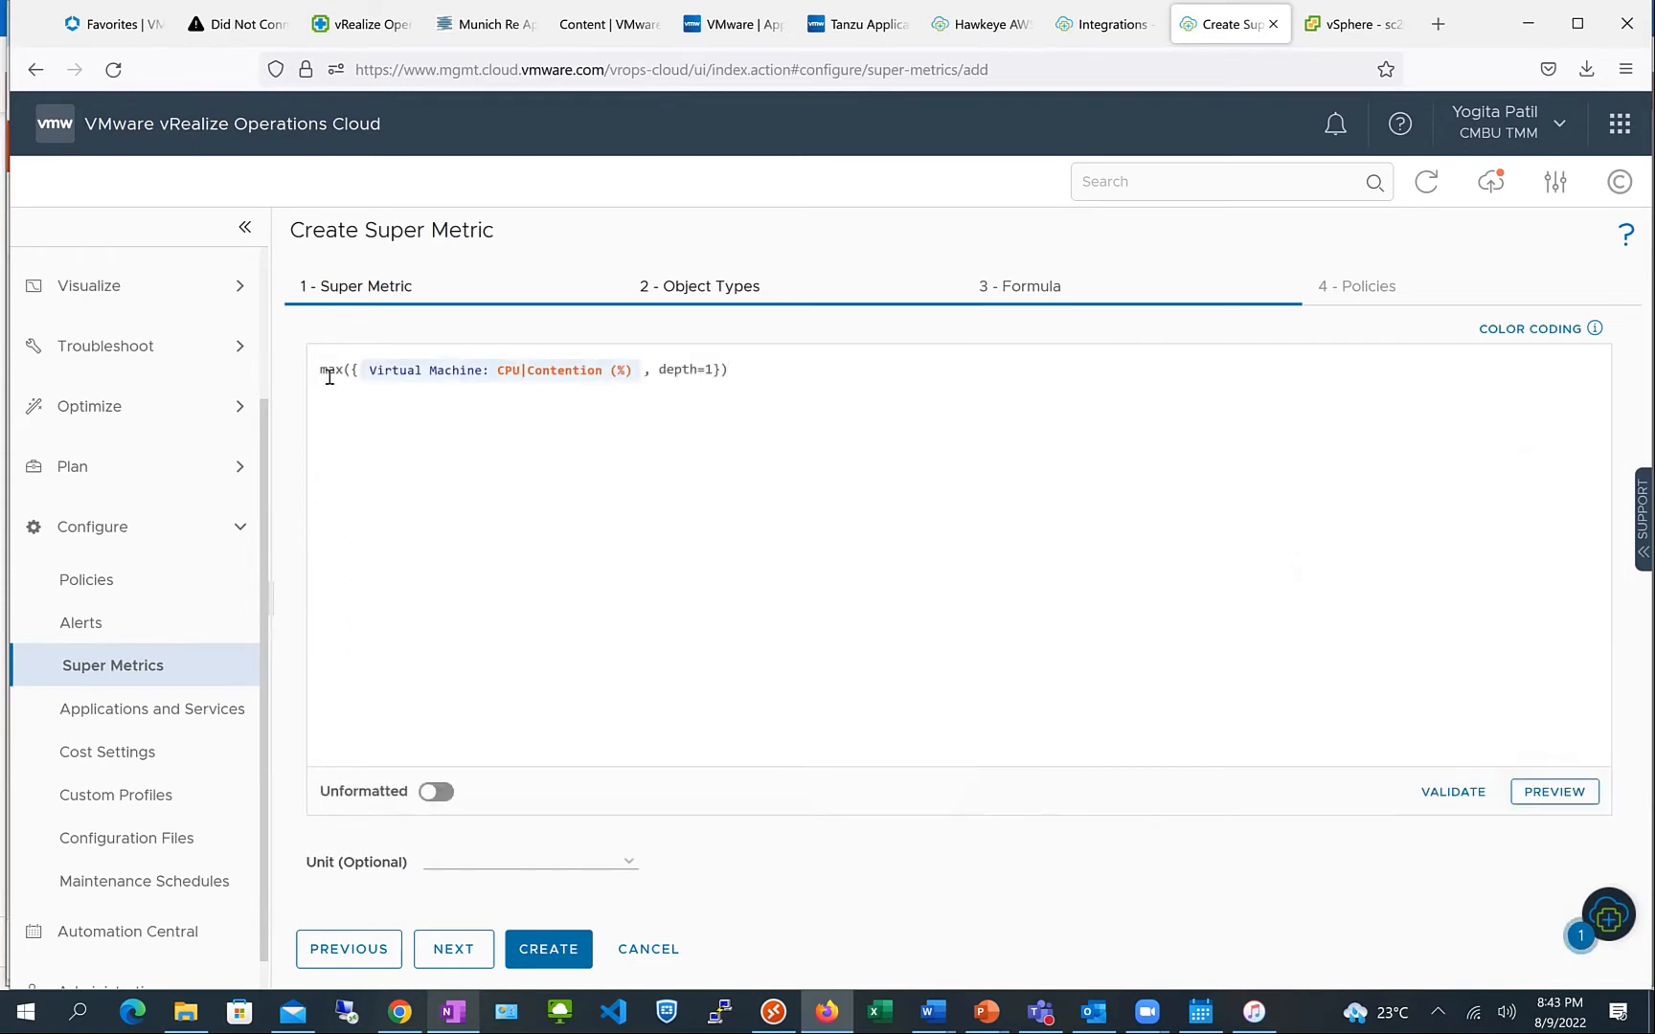
Show the formula as unformatted text and look through the available units without choosing one
{"action": "left_click", "coordinate": [439, 793]}
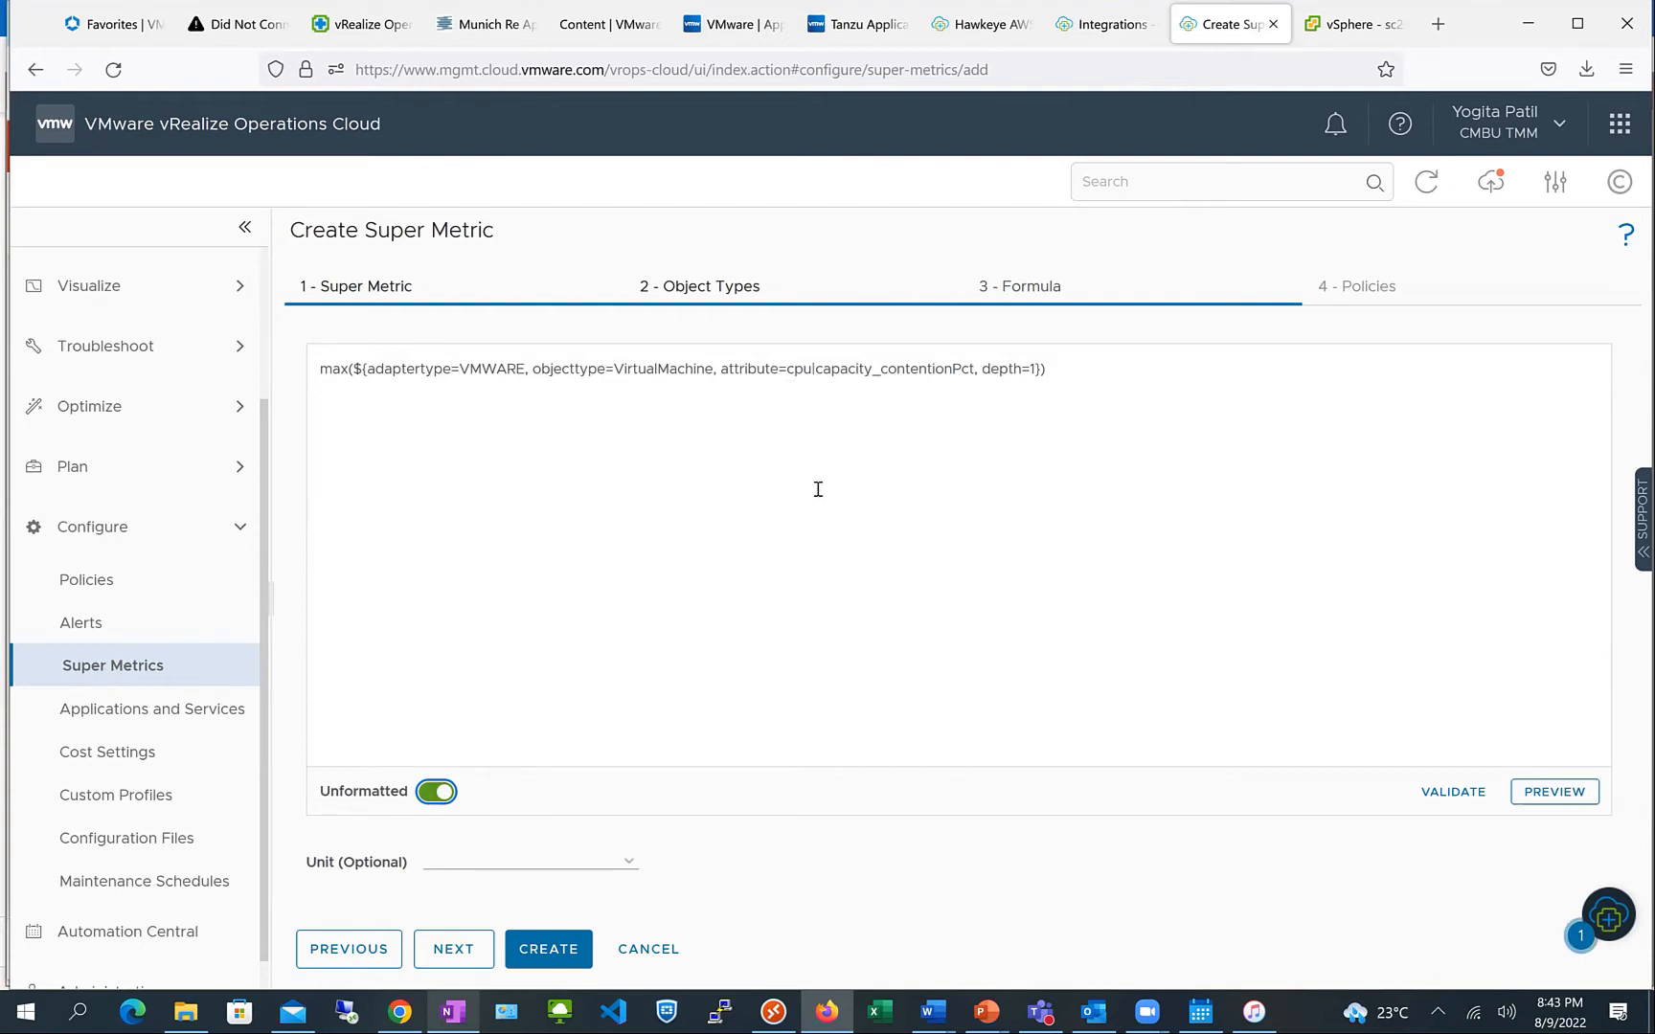
{"action": "left_click", "coordinate": [555, 854]}
{"action": "left_click", "coordinate": [627, 863]}
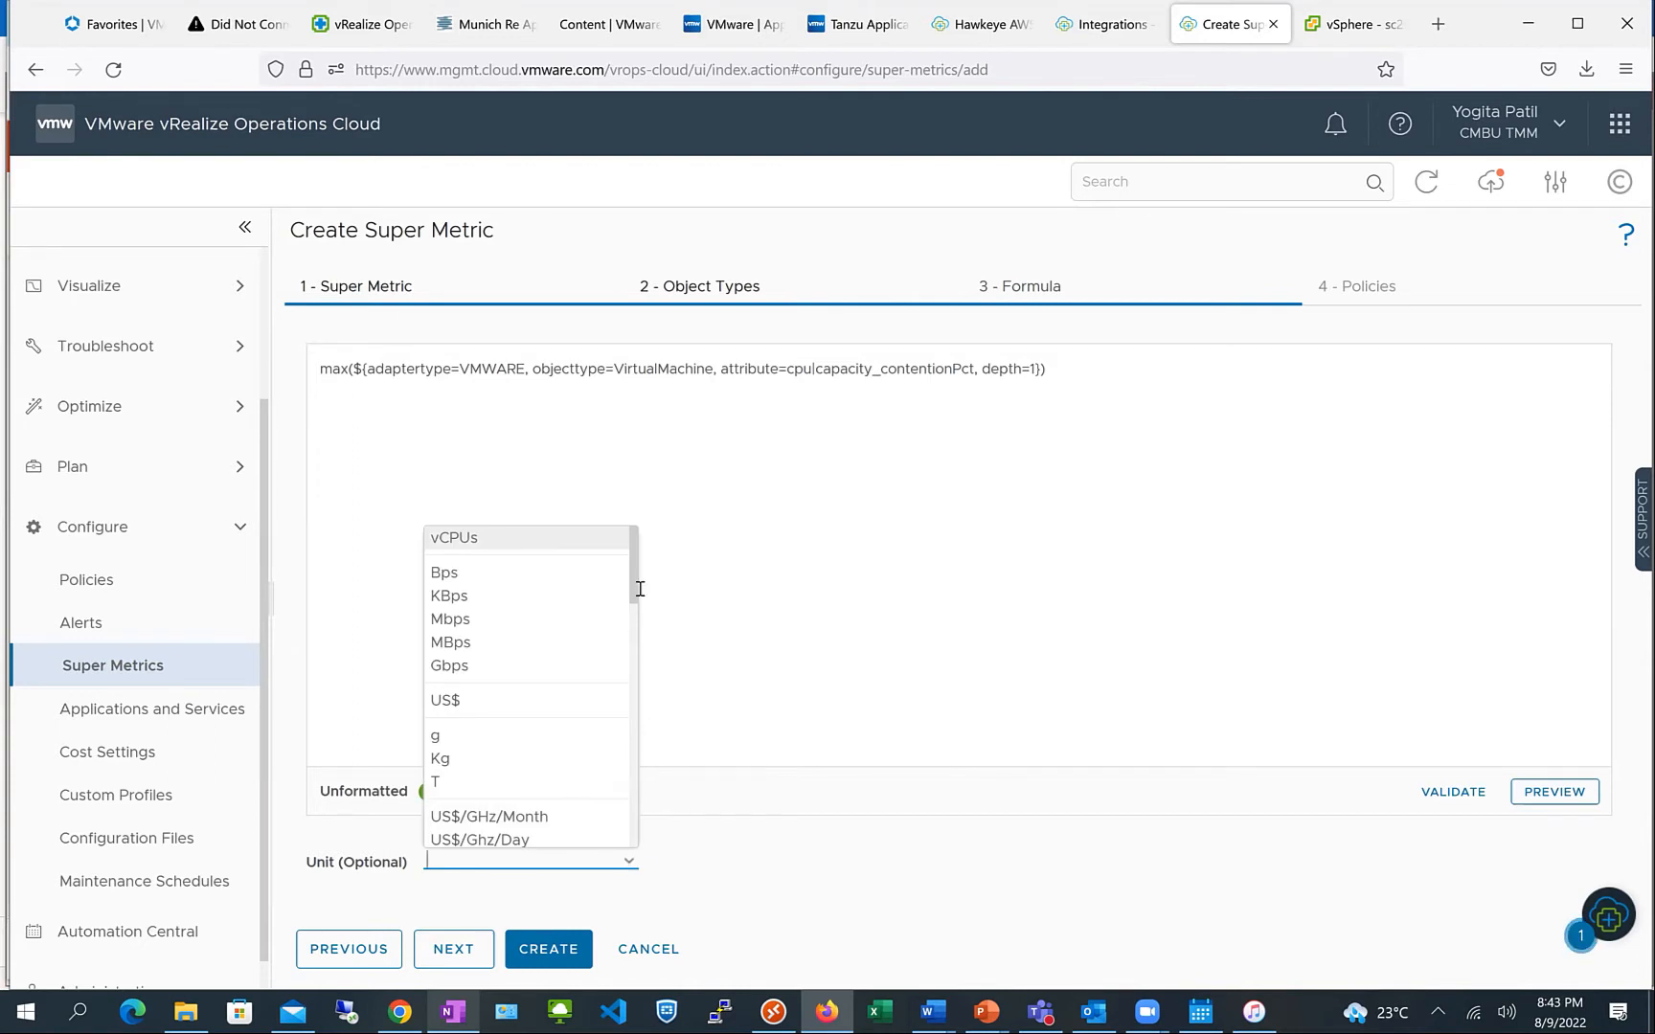
{"action": "left_click_drag", "start_coordinate": [629, 583], "coordinate": [643, 697]}
{"action": "scroll", "coordinate": [631, 590], "scroll_direction": "up", "scroll_amount": 5}
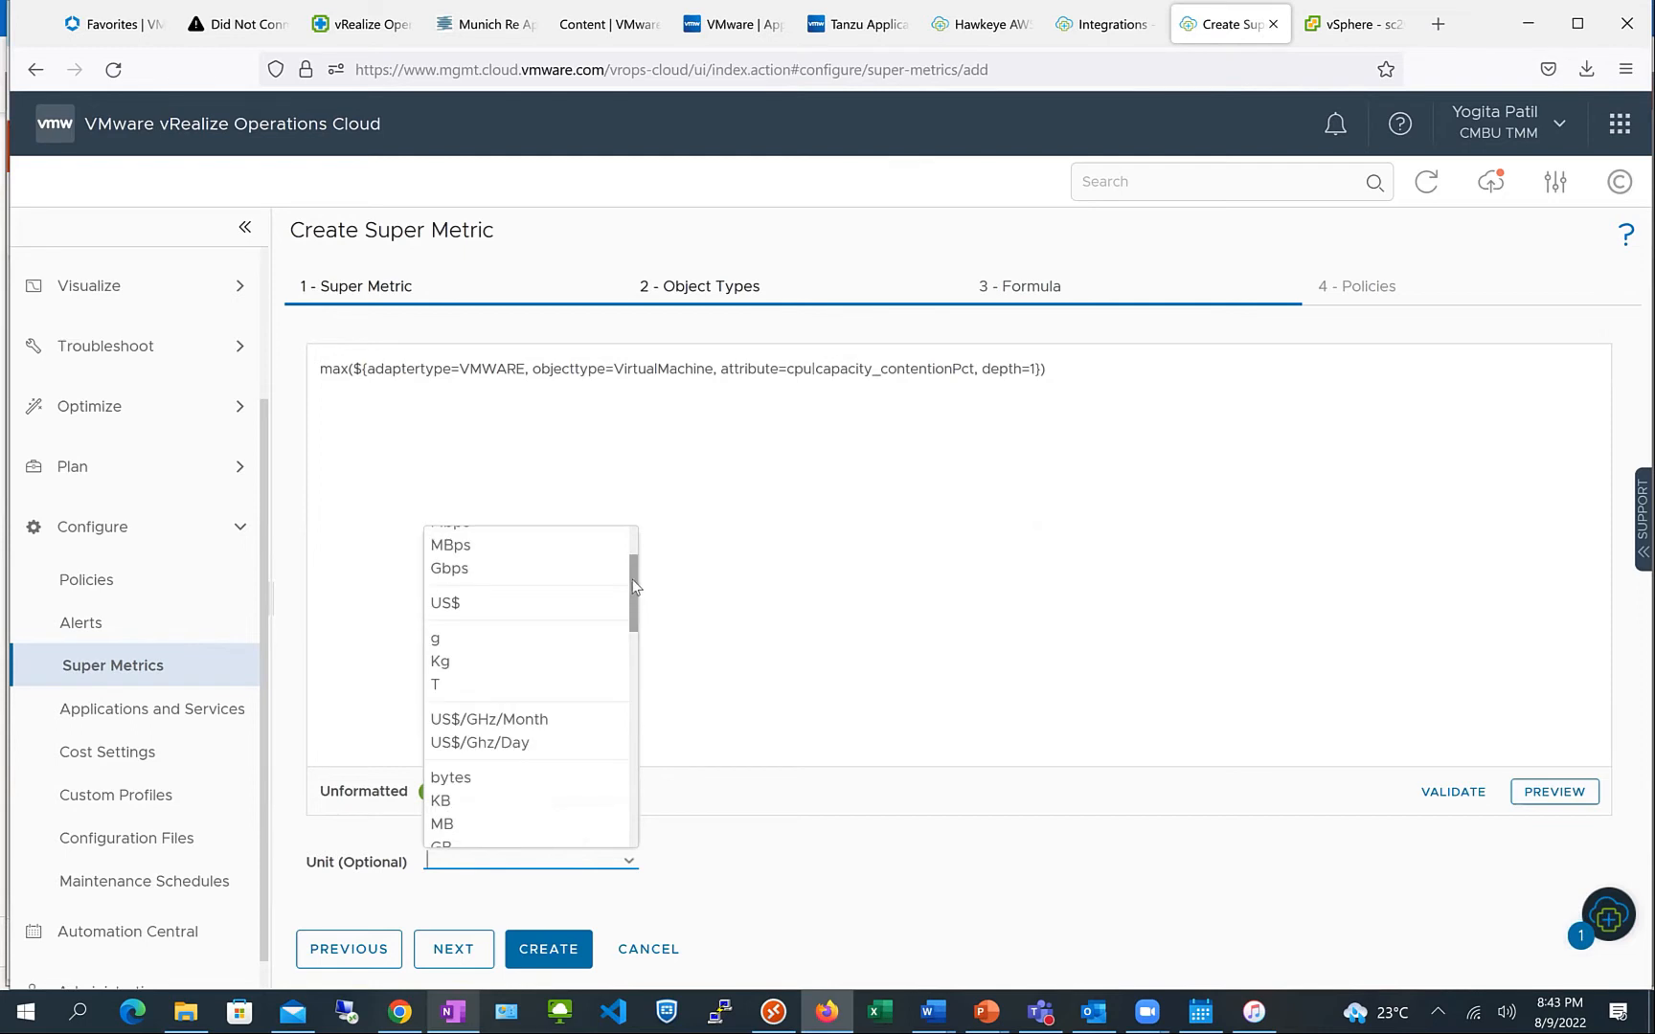
{"action": "left_click", "coordinate": [447, 963]}
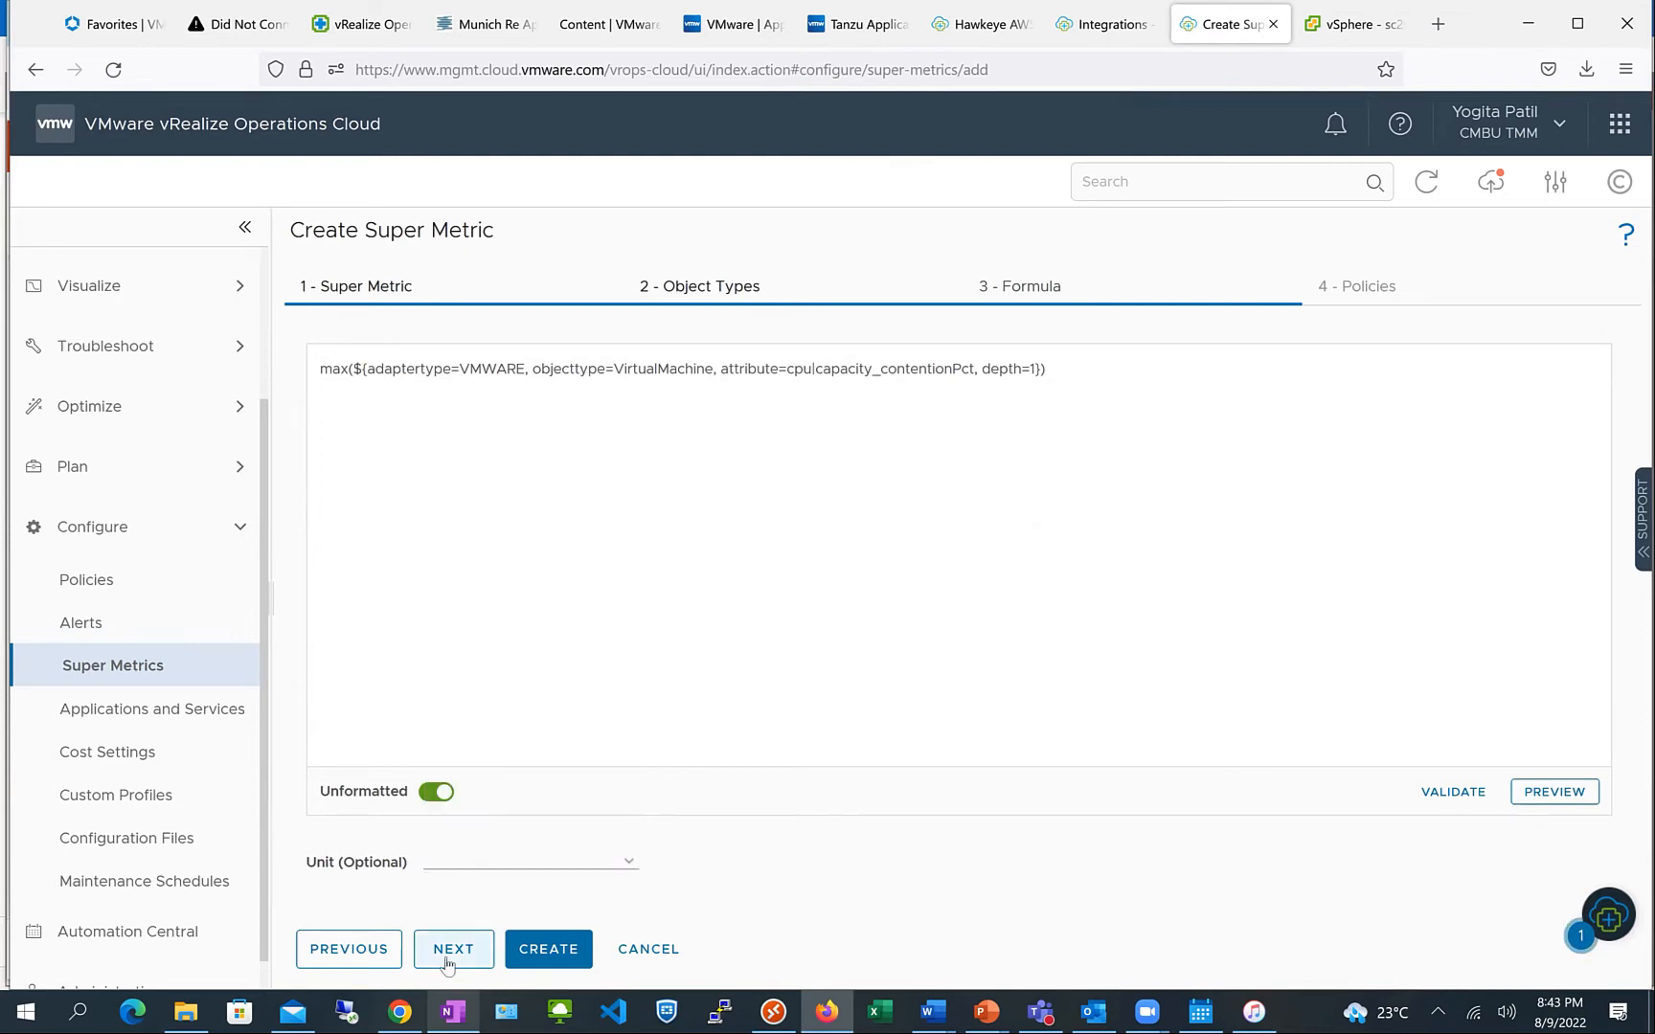
Enable the super metric for Host System in vSphere Solution's Default Policy and create it
{"action": "left_click", "coordinate": [447, 958]}
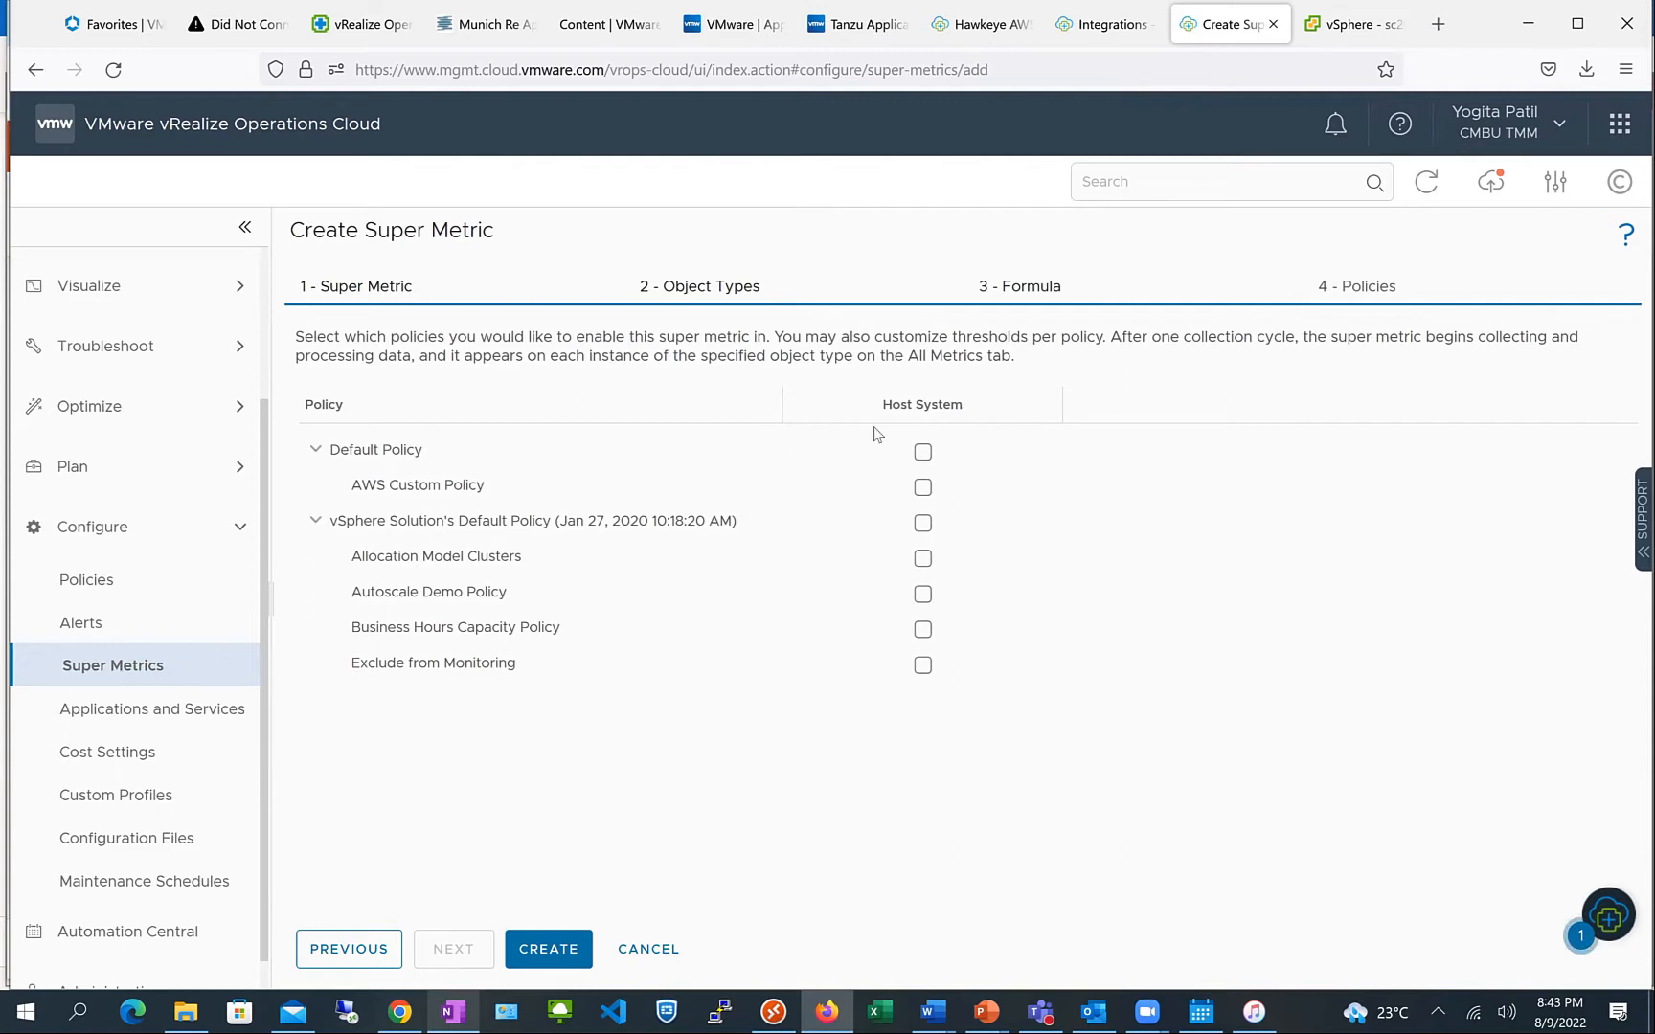
{"action": "left_click", "coordinate": [923, 523]}
{"action": "left_click", "coordinate": [558, 950]}
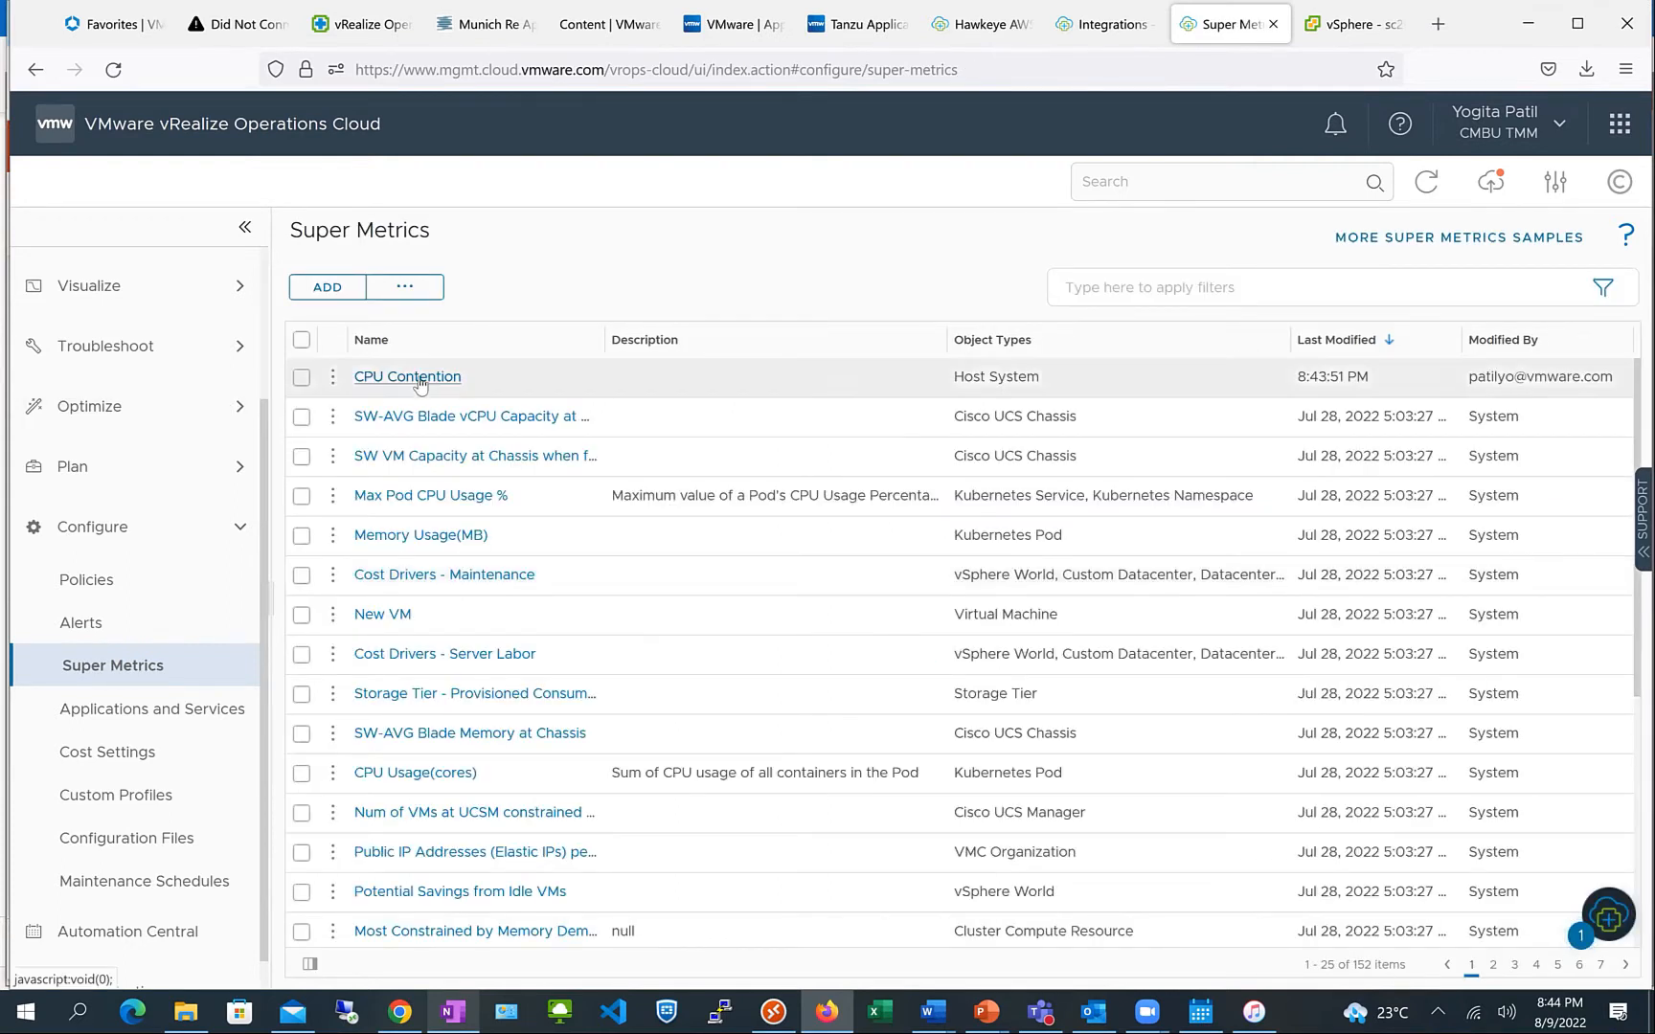
Open the CPU Contention super metric's details and examine its enabled policies
{"action": "left_click", "coordinate": [419, 380]}
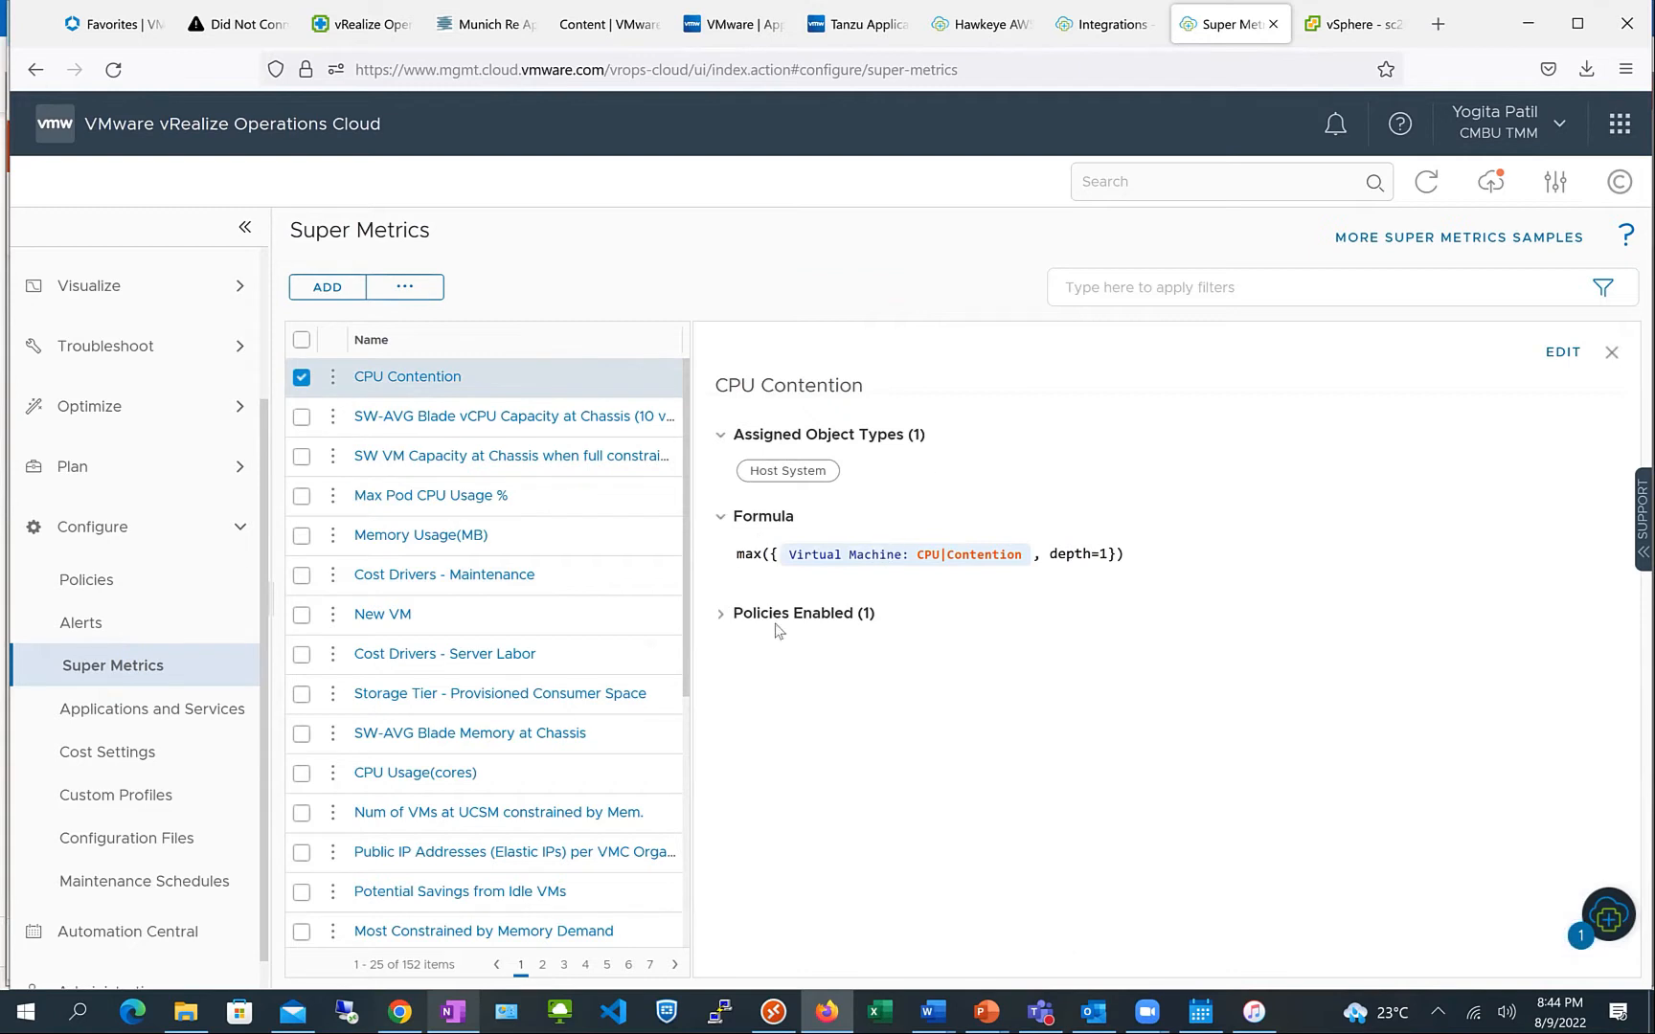
{"action": "left_click", "coordinate": [720, 621]}
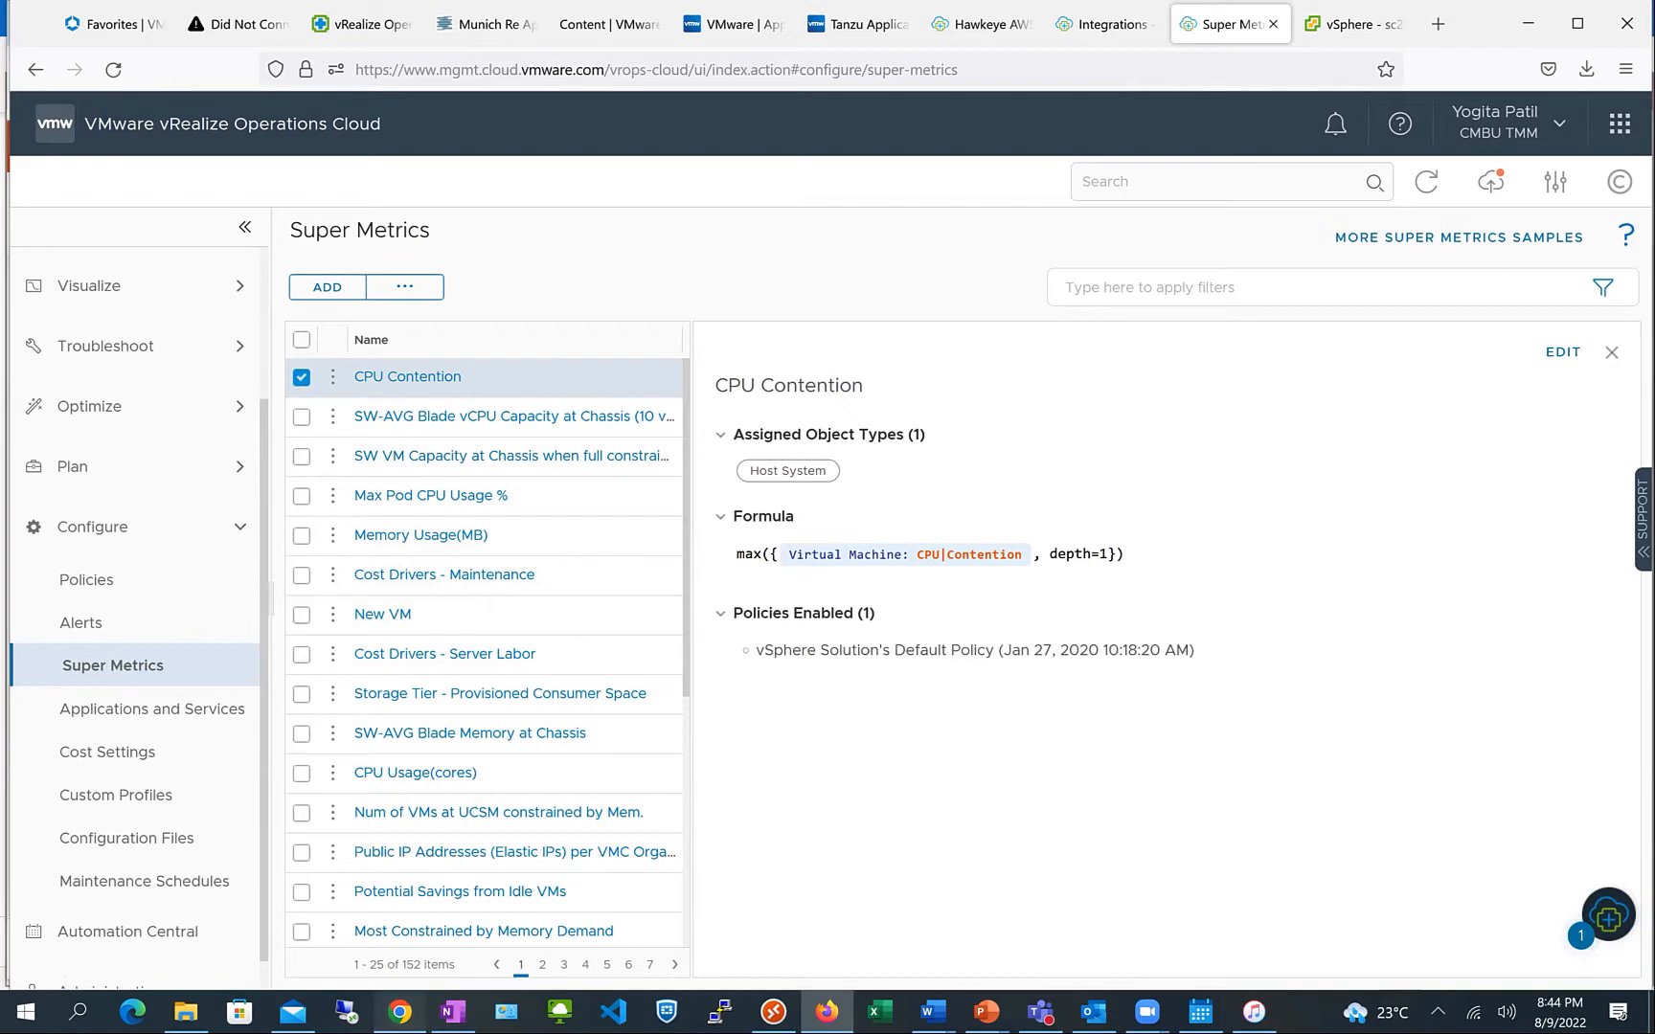
Switch to the vROpsJulyRelease presentation in PowerPoint and show the Capacity section slide
{"action": "left_click", "coordinate": [213, 819]}
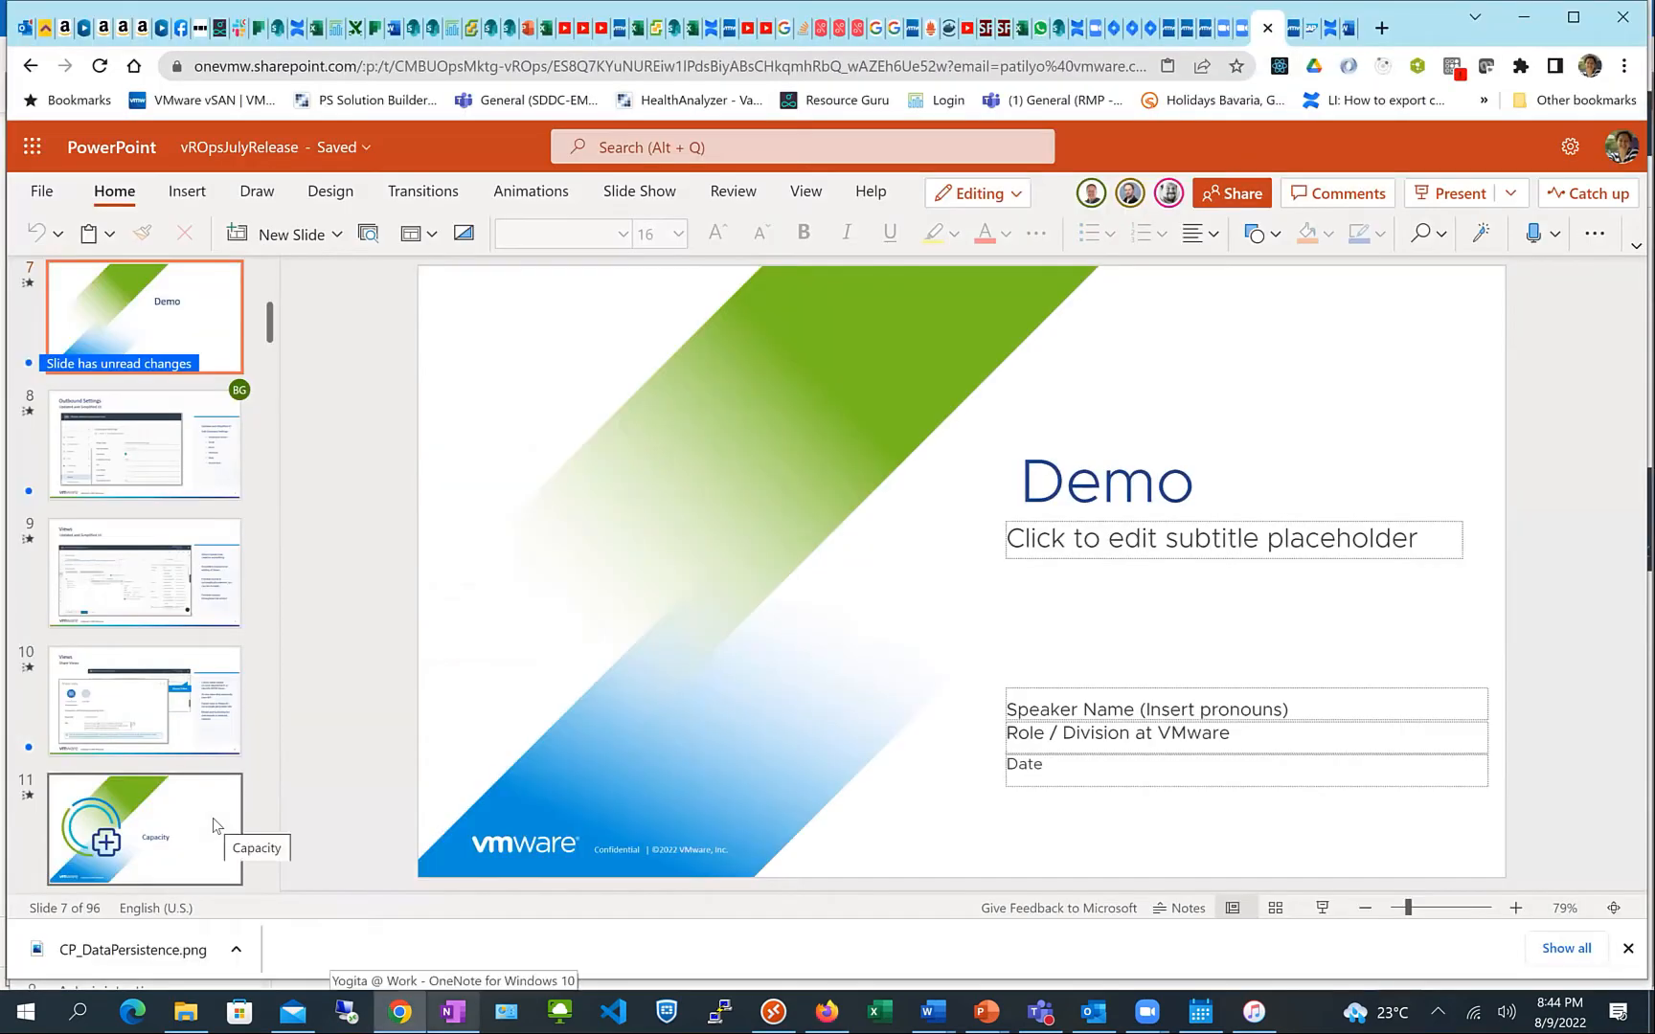
{"action": "left_click", "coordinate": [211, 819]}
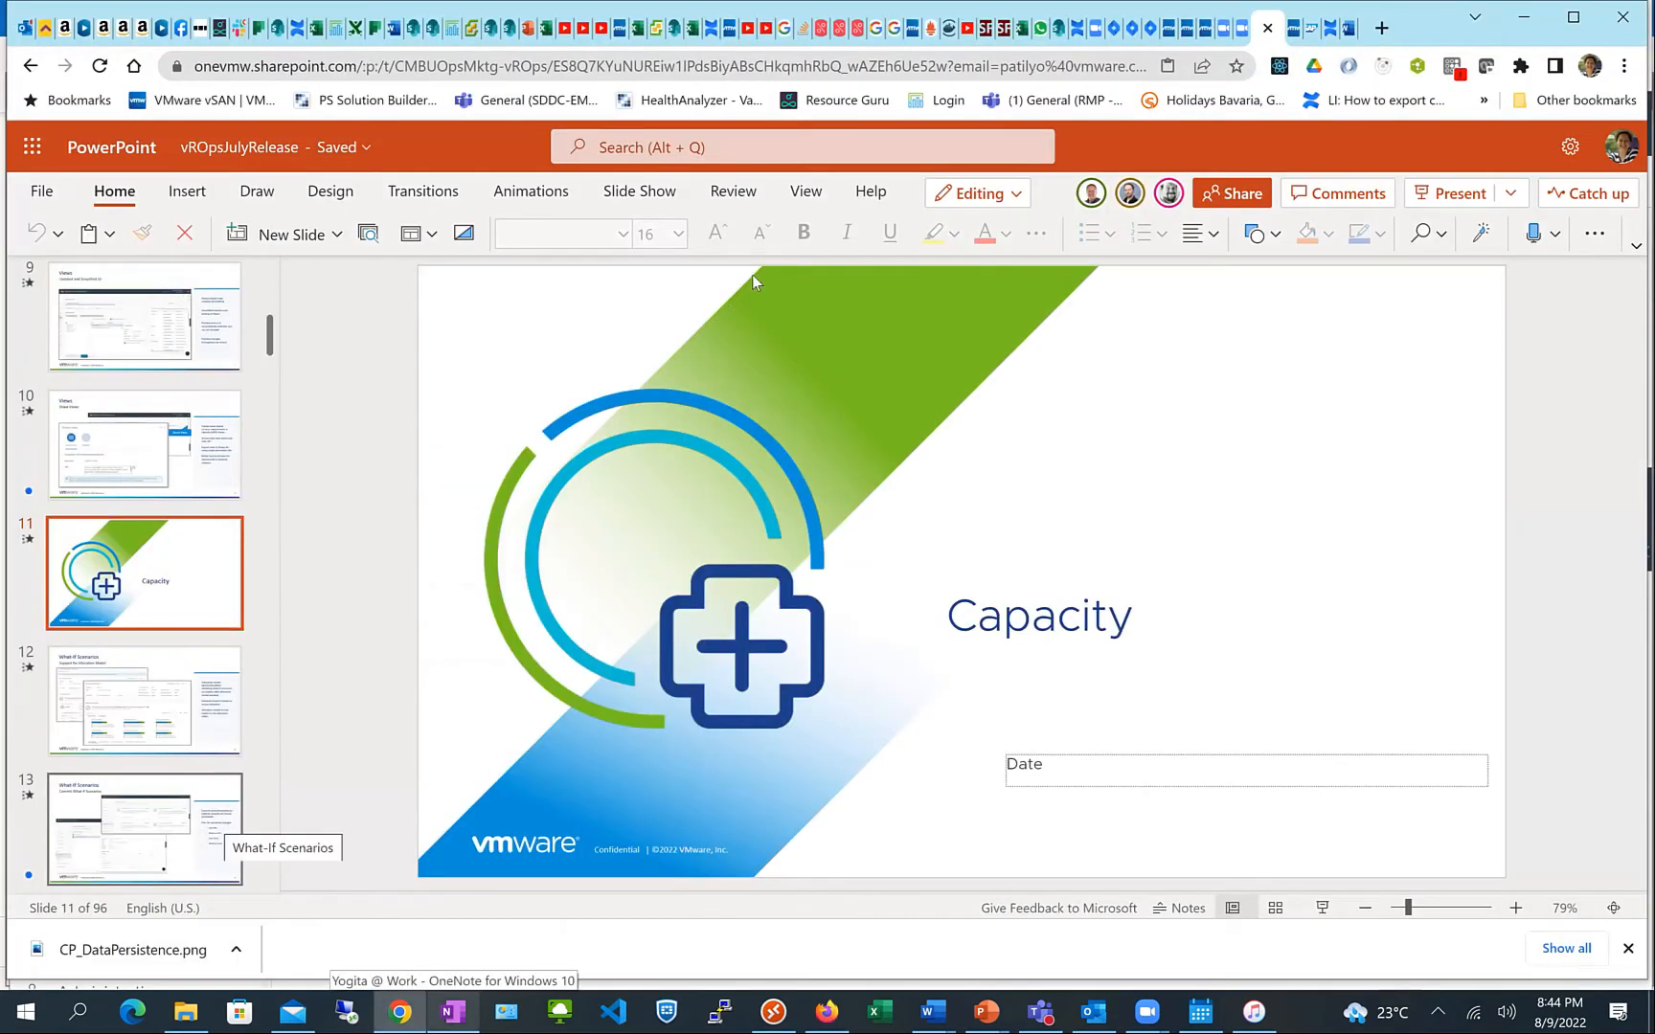
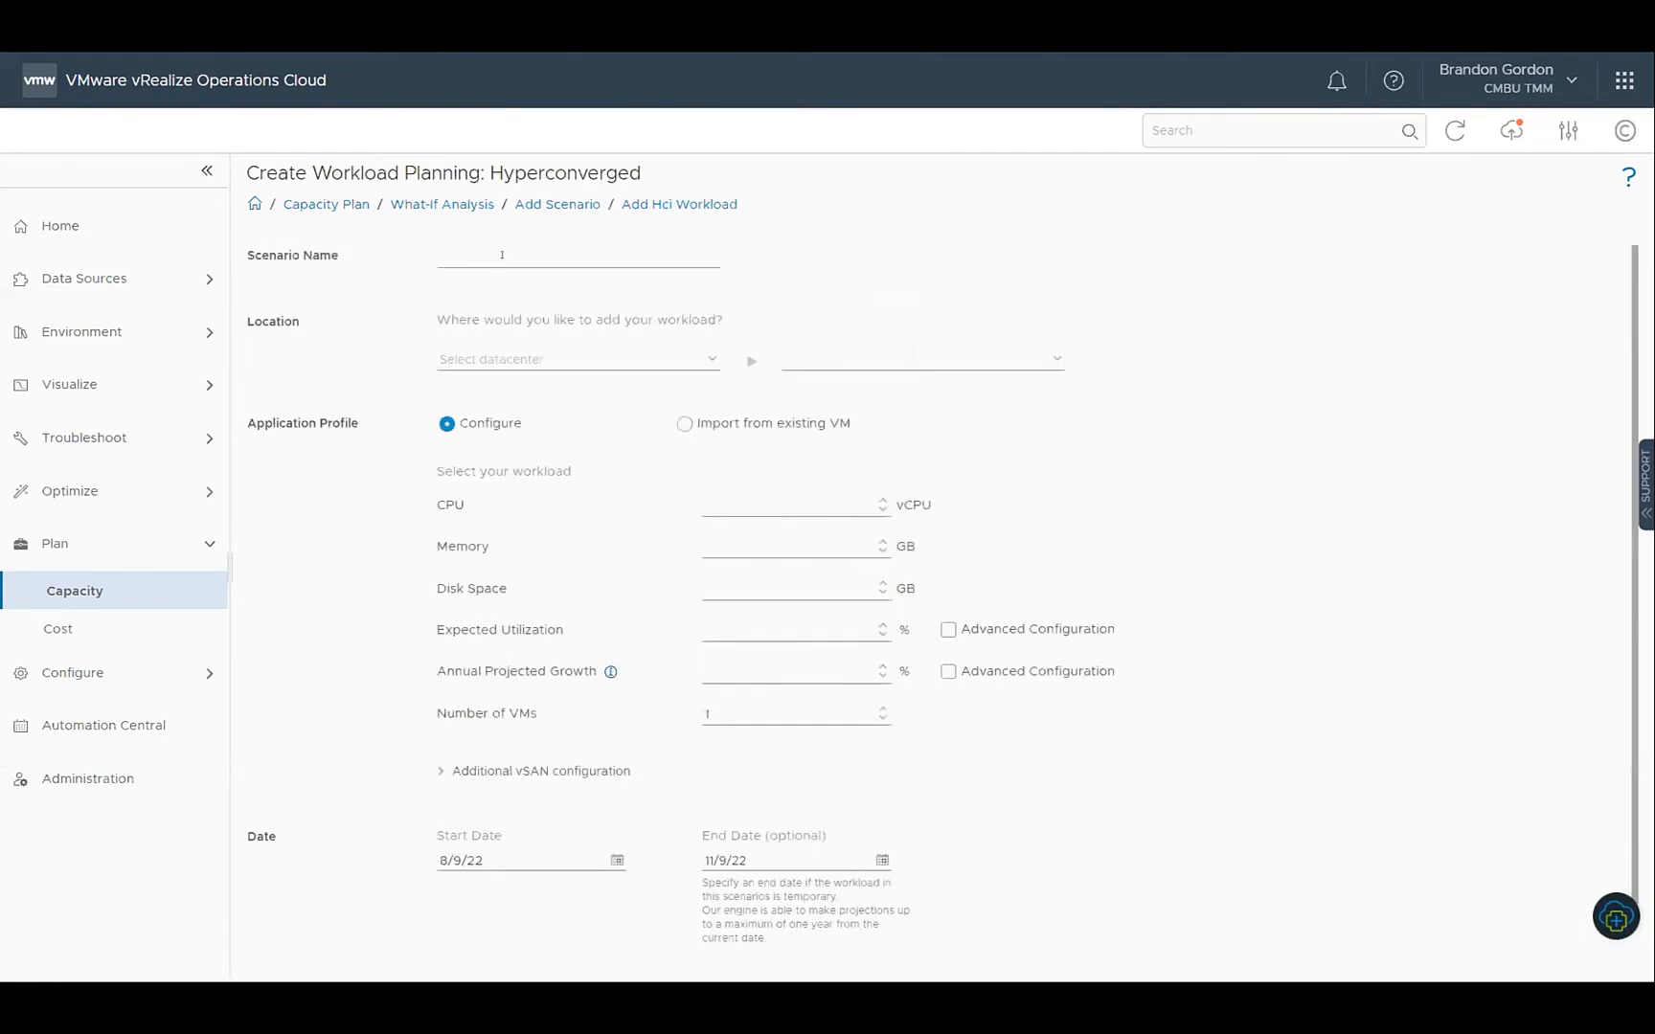
Name the hyperconverged workload scenario Add VMs and locate it in datacenter wdcdc01 (Wenatchee VC1), cluster wdcc01
{"action": "left_click", "coordinate": [468, 255]}
{"action": "type", "text": "Add VMs"}
{"action": "left_click", "coordinate": [537, 359]}
{"action": "scroll", "coordinate": [545, 559], "scroll_direction": "down", "scroll_amount": 5}
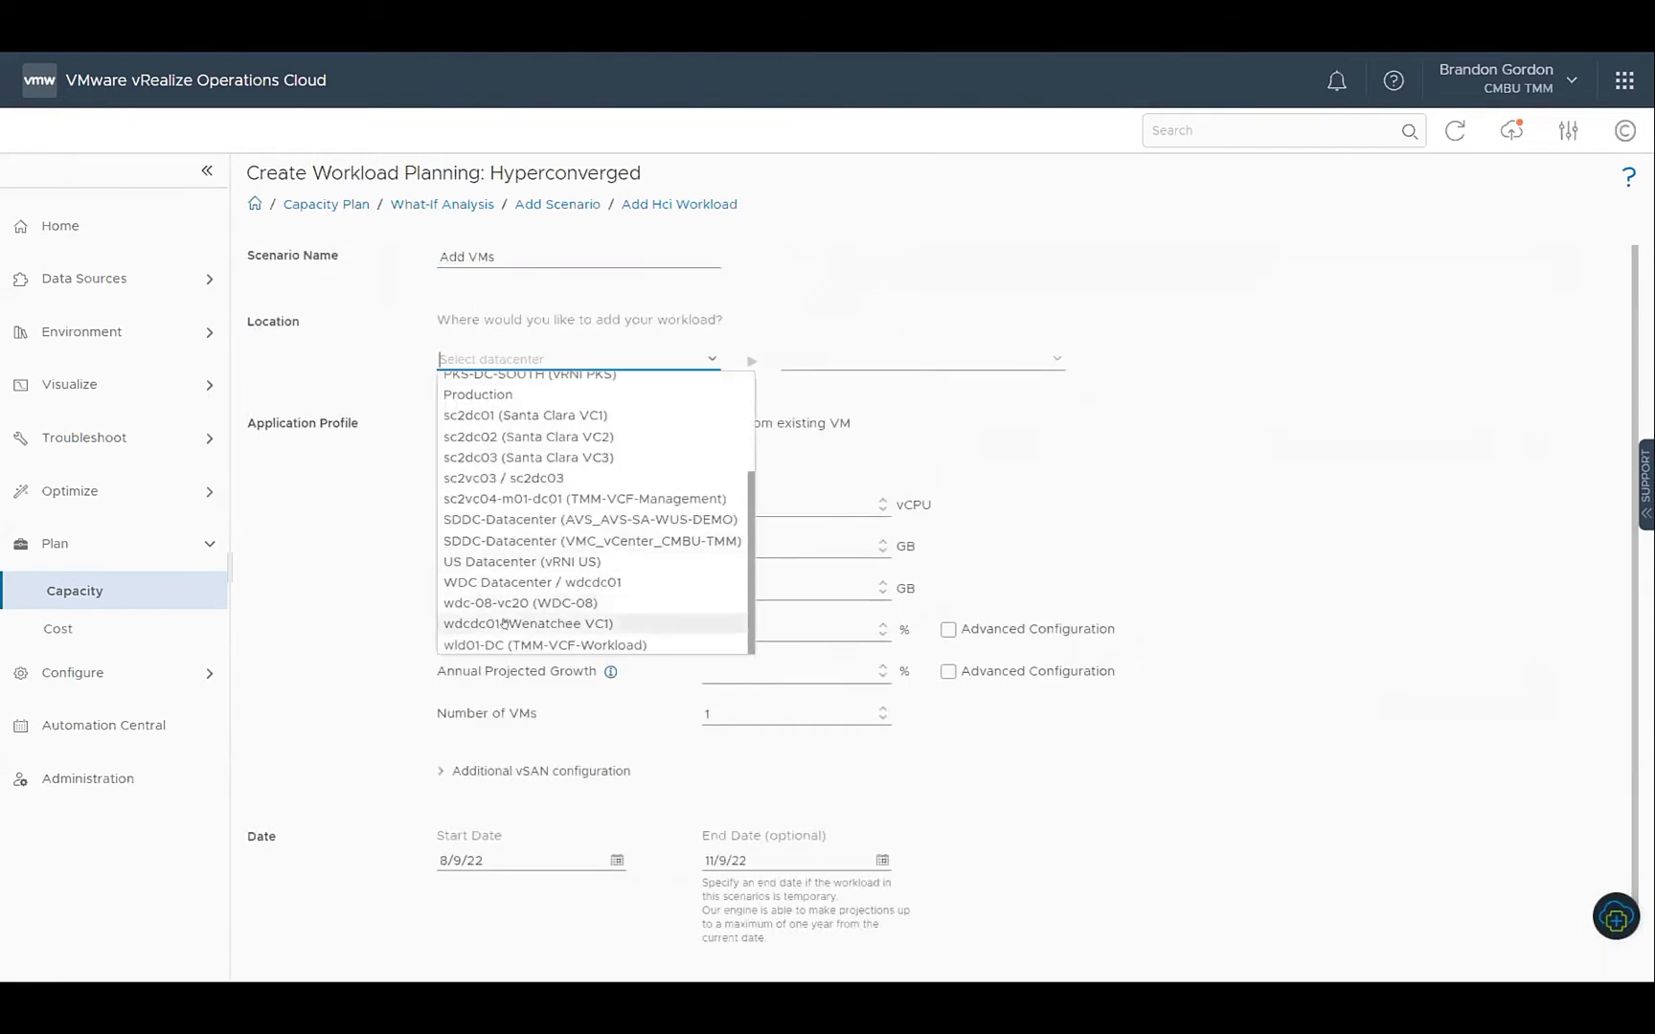
{"action": "left_click", "coordinate": [536, 623]}
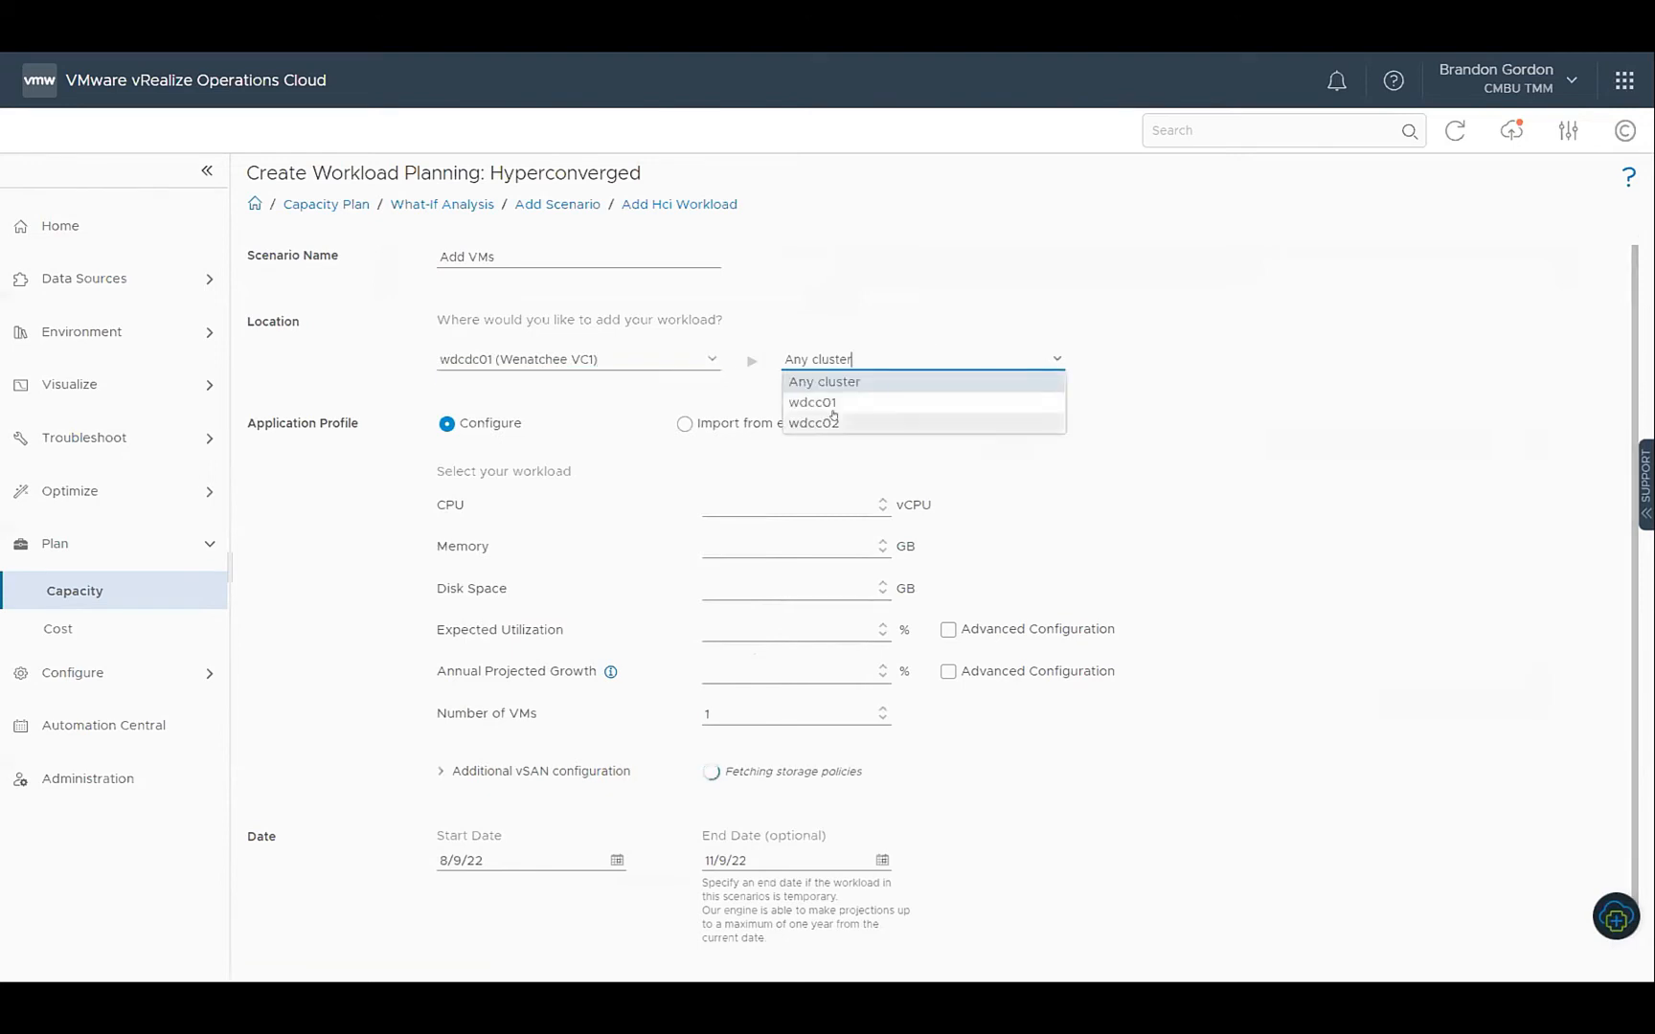
{"action": "left_click", "coordinate": [833, 404]}
Configure the workload profile with 2 vCPU, 4 GB of memory and 10 GB of disk space
{"action": "left_click", "coordinate": [753, 502]}
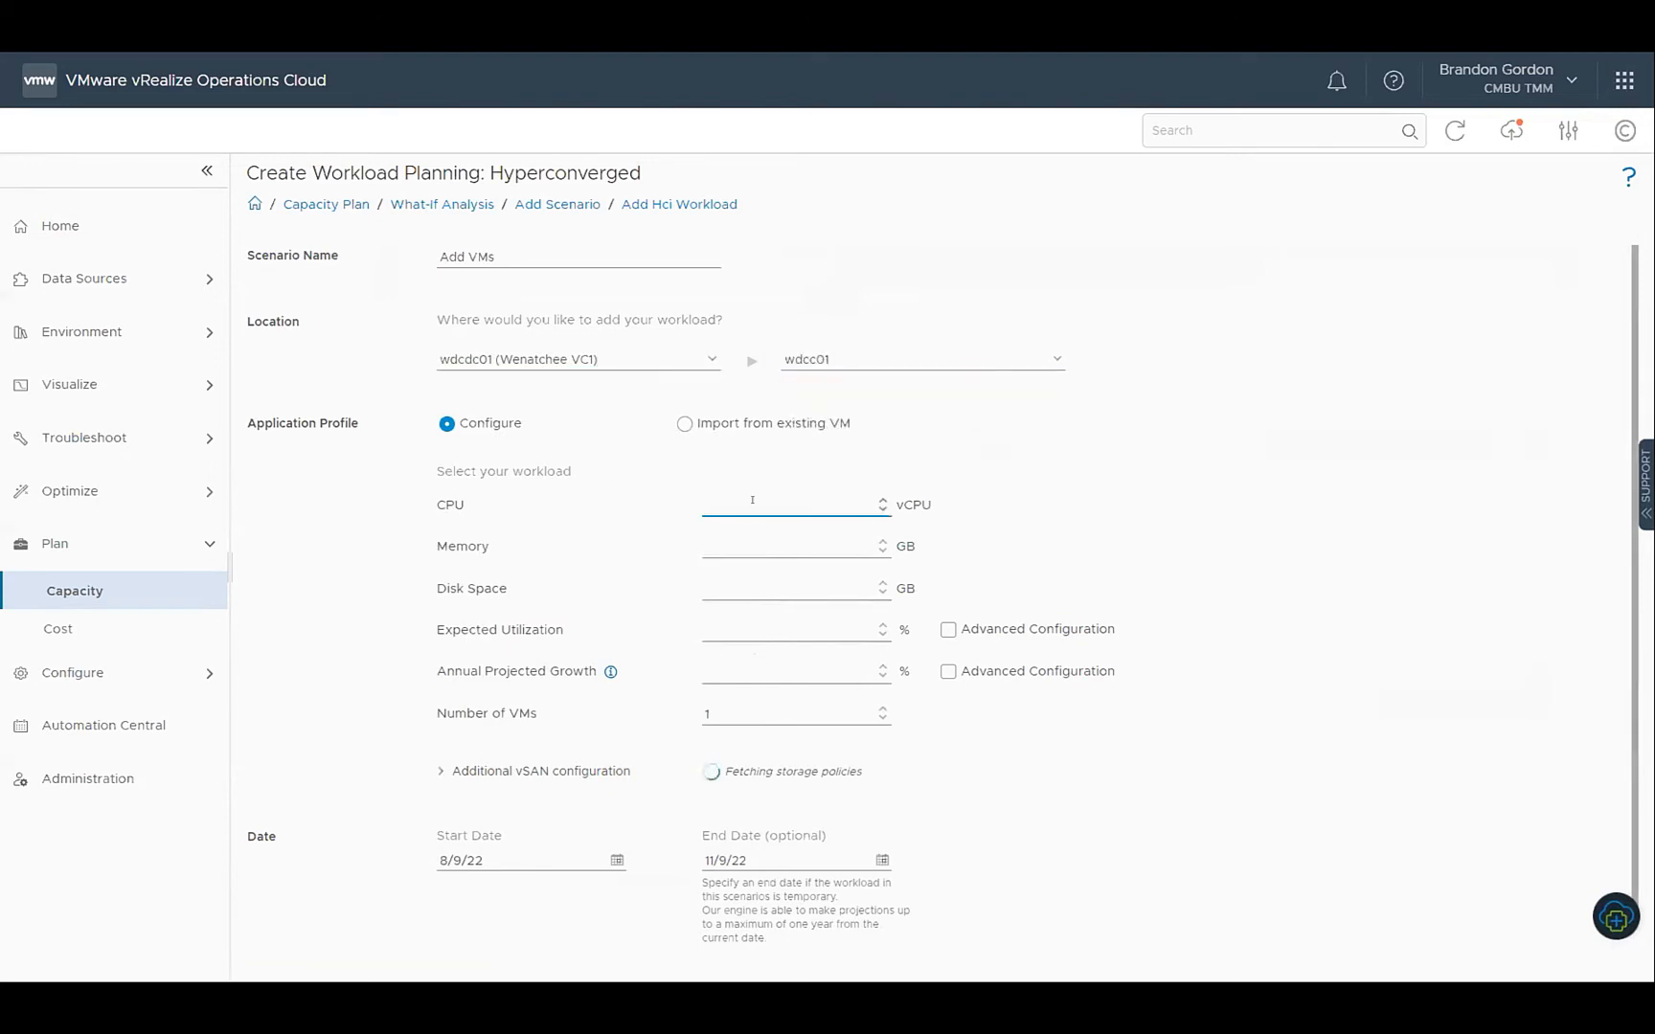
{"action": "type", "text": "2"}
{"action": "key", "text": "Tab"}
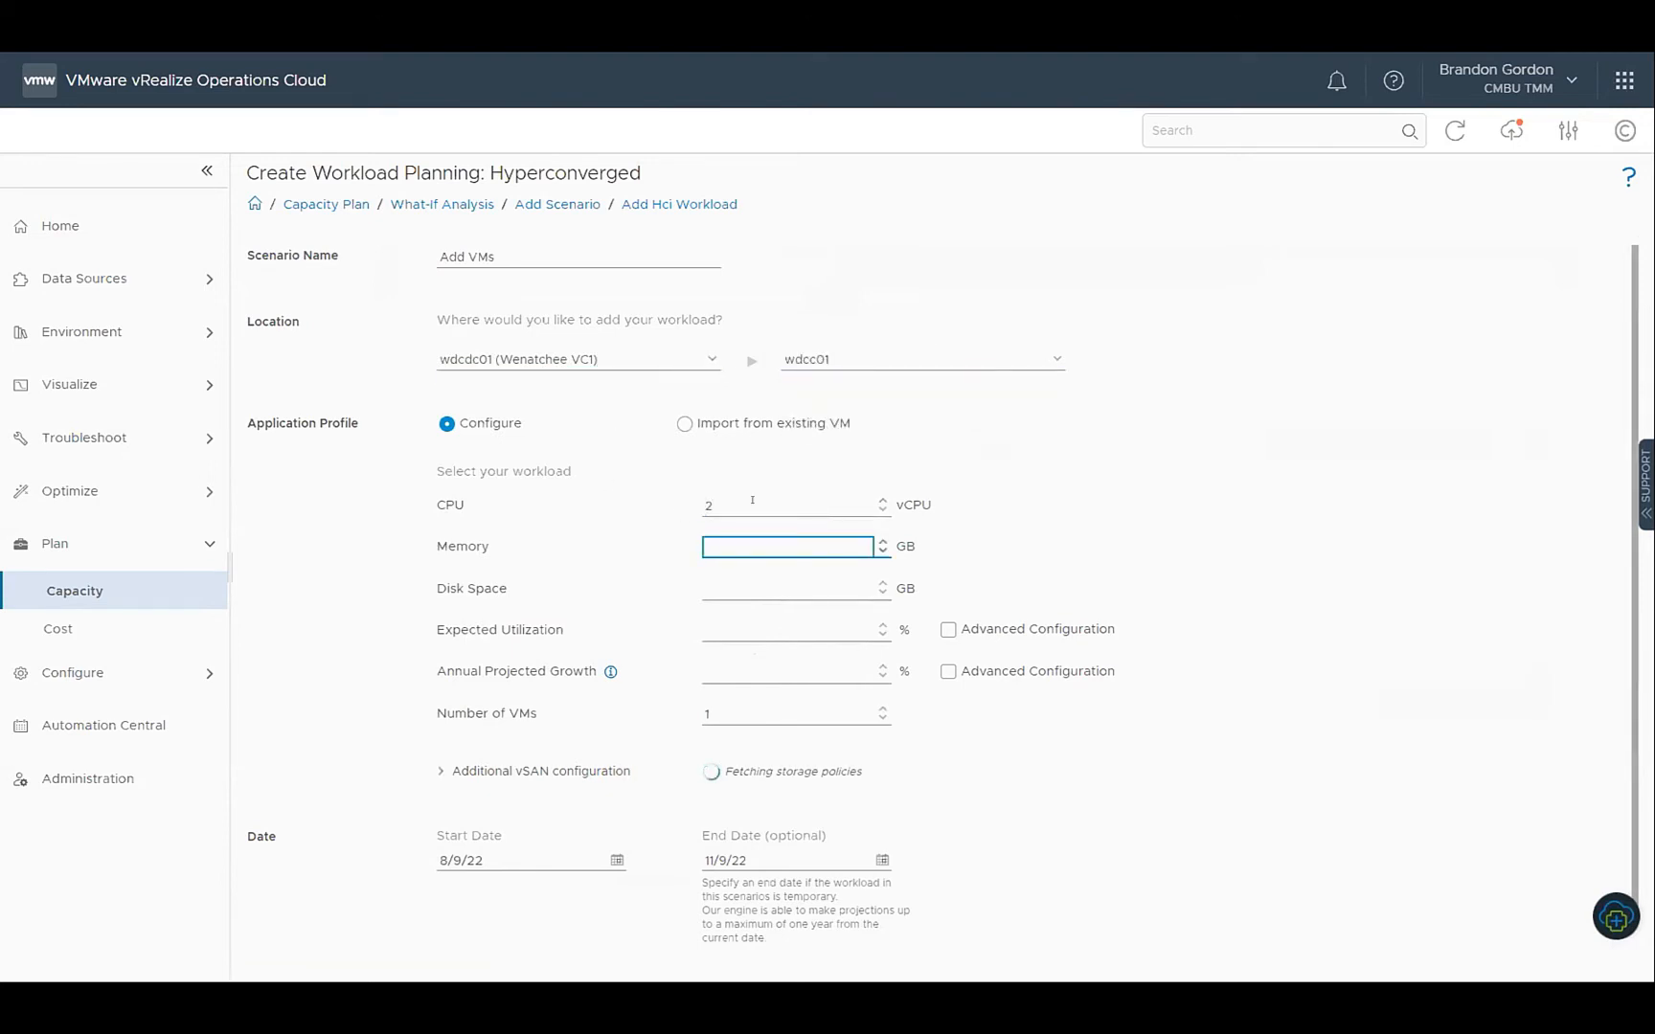
{"action": "type", "text": "4"}
{"action": "key", "text": "Tab"}
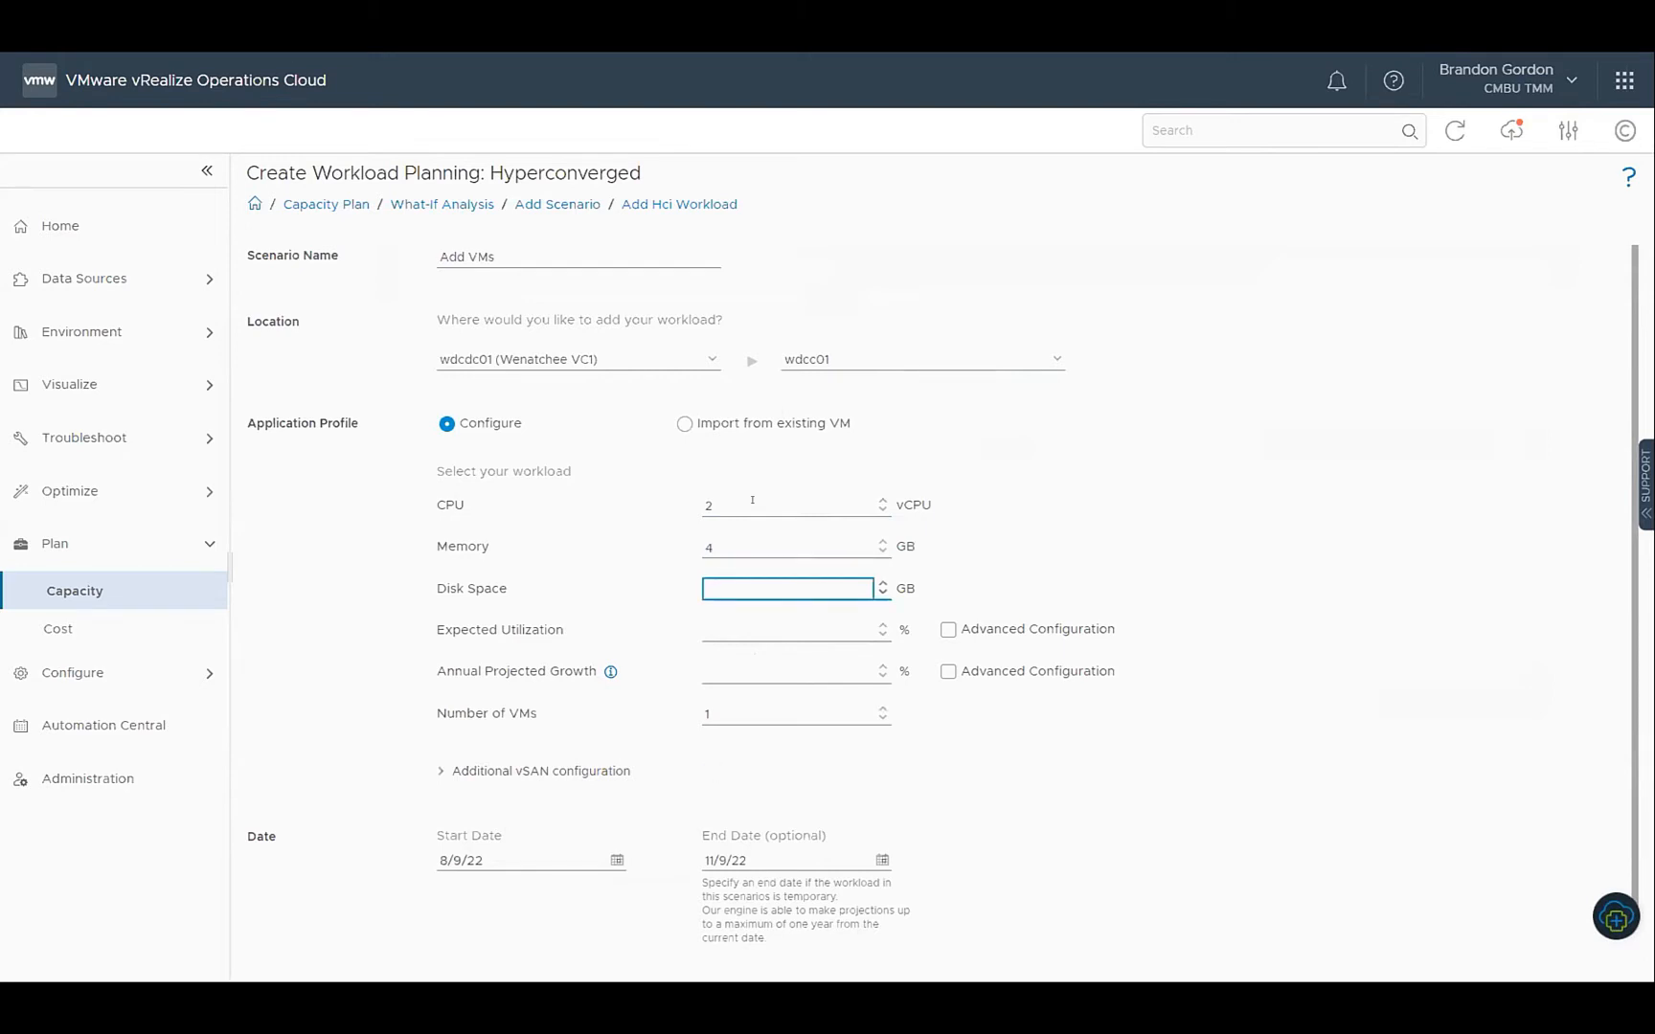
{"action": "type", "text": "10"}
Set the expected utilization to 50%, the annual projected growth to 10% and the number of VMs to 3
{"action": "key", "text": "Tab"}
{"action": "type", "text": "5"}
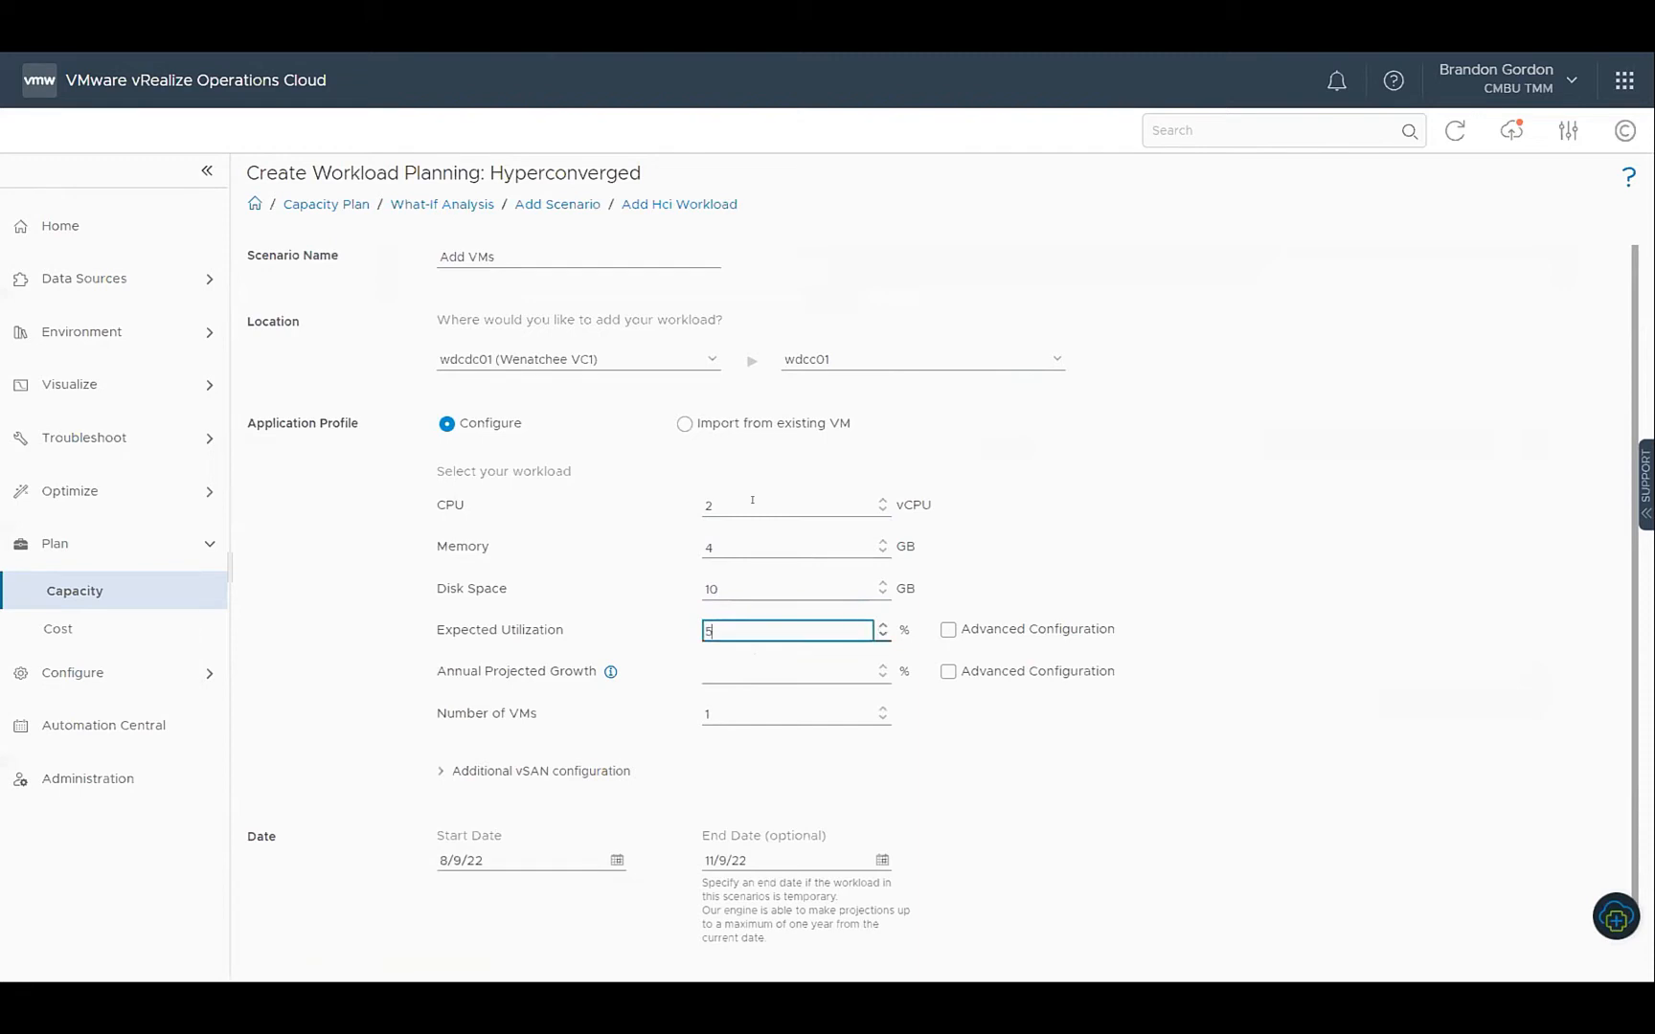
{"action": "type", "text": "0"}
{"action": "key", "text": "Tab"}
{"action": "type", "text": "10"}
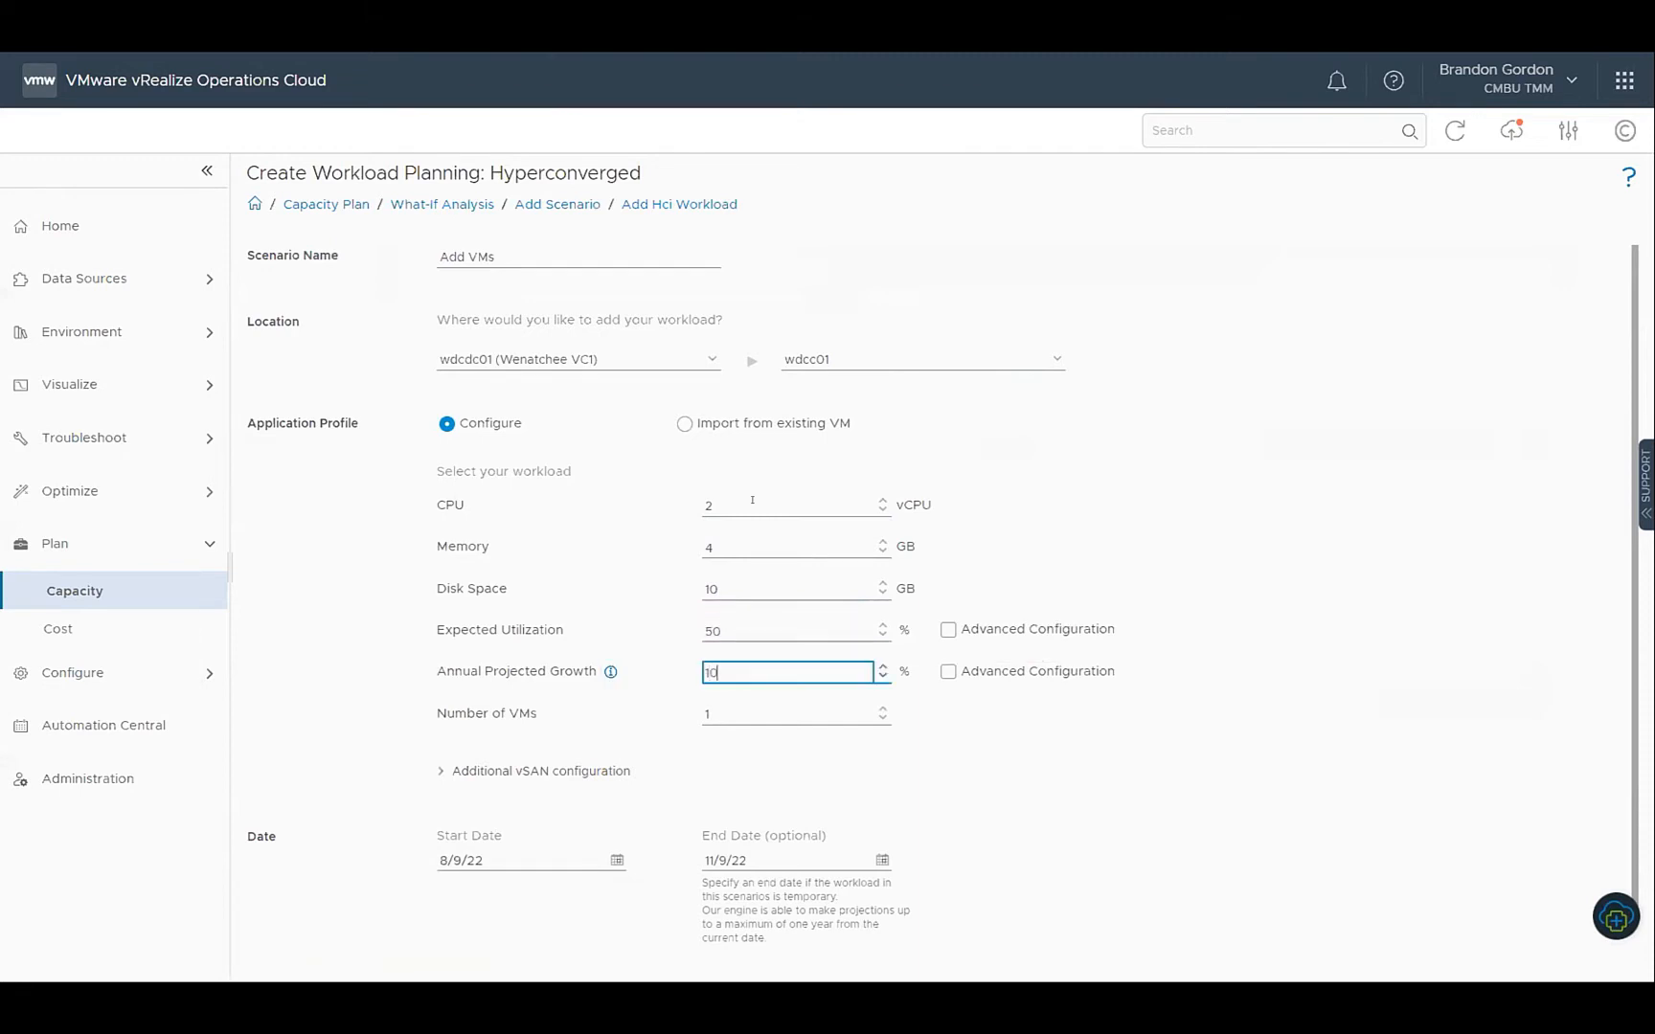
{"action": "key", "text": "Tab"}
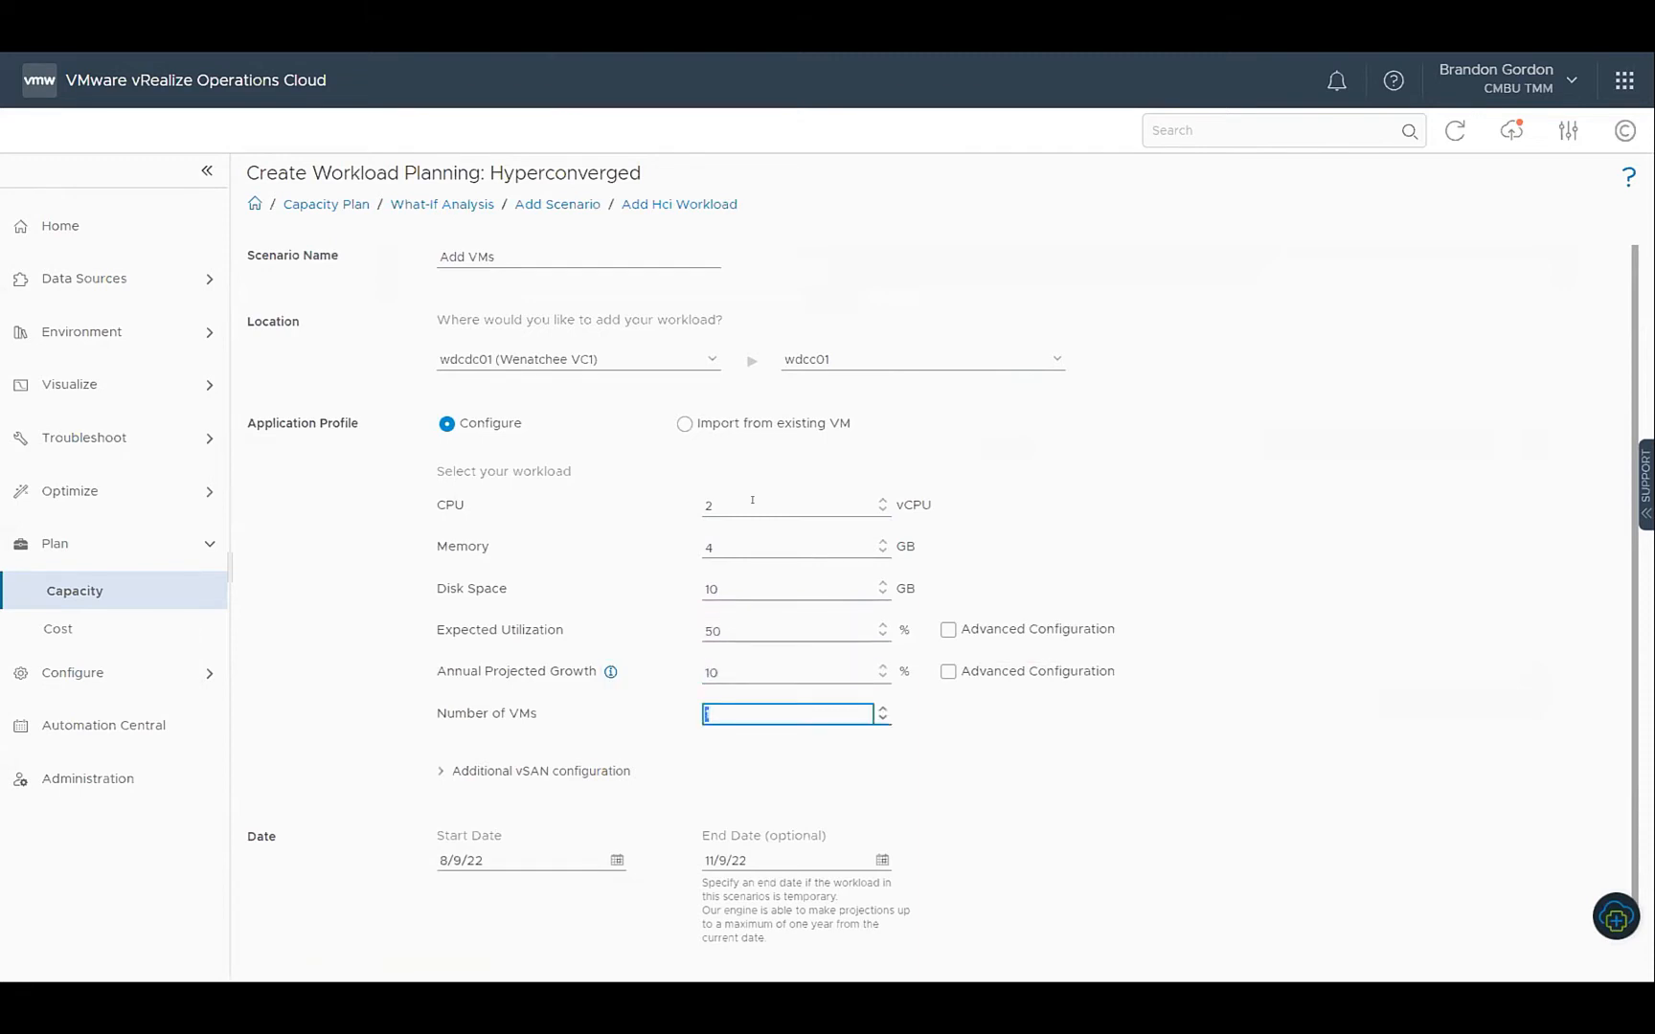
{"action": "type", "text": "3"}
Check the scenario's start and end dates without changing them, and run the scenario
{"action": "scroll", "coordinate": [696, 804], "scroll_direction": "down", "scroll_amount": 2}
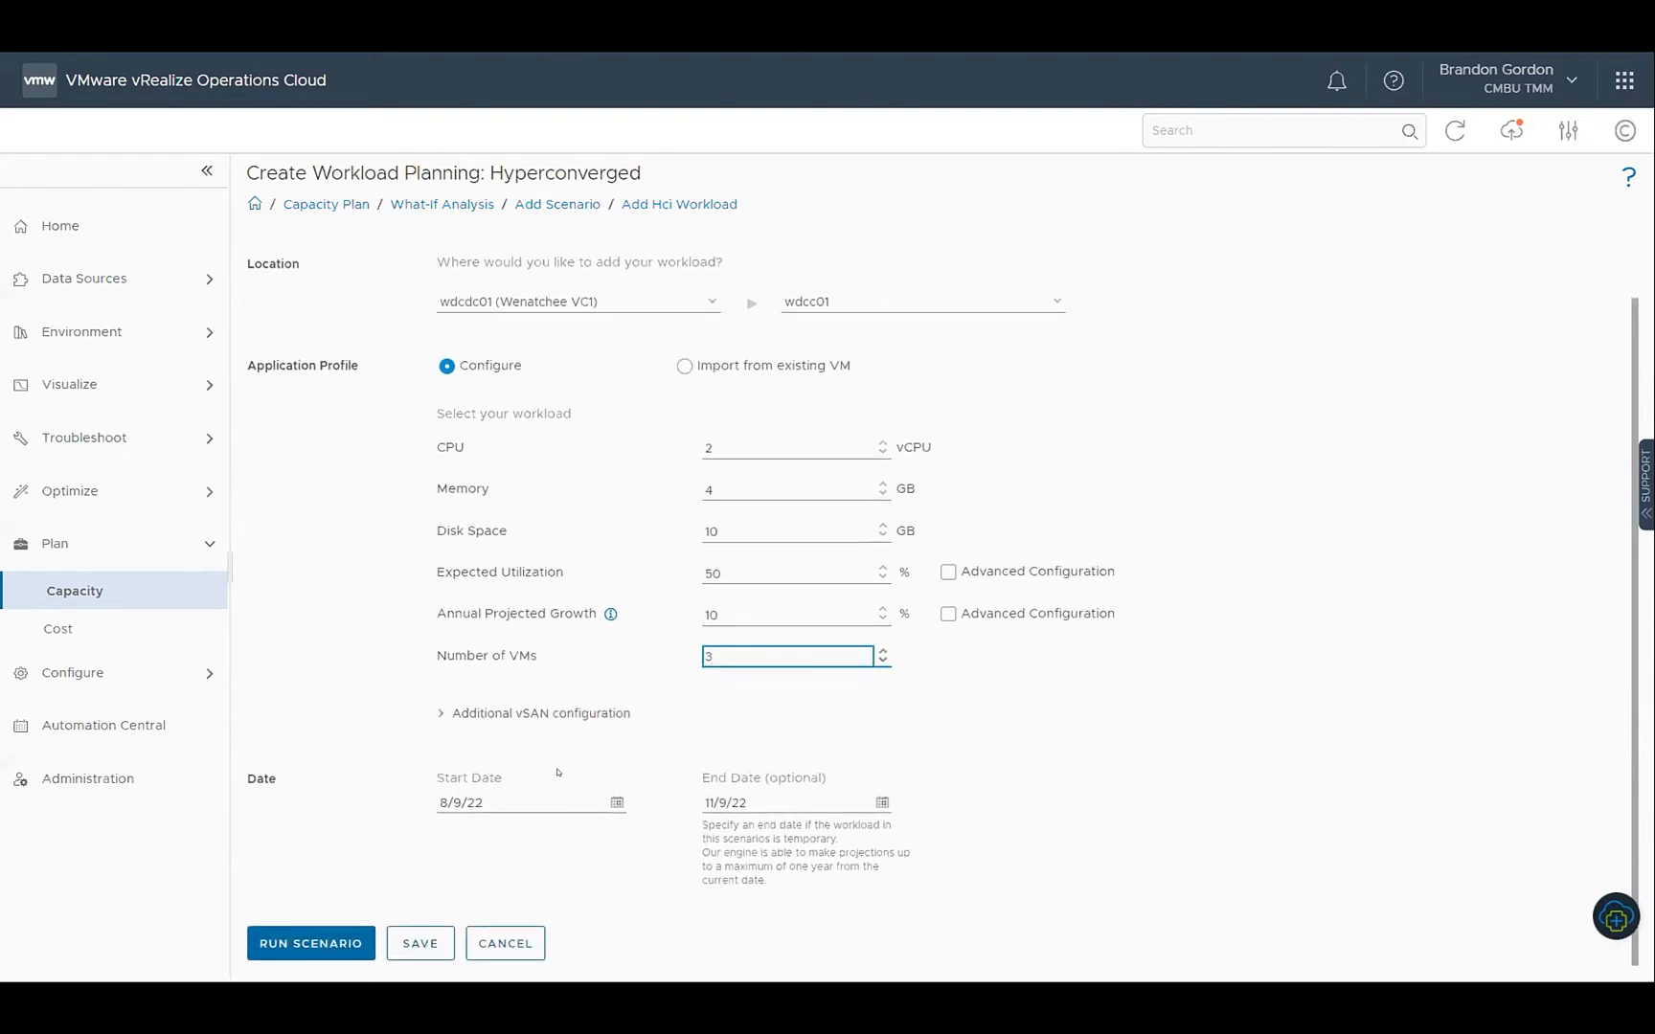
{"action": "double_click", "coordinate": [518, 805]}
{"action": "left_click", "coordinate": [792, 801]}
{"action": "left_click_drag", "start_coordinate": [792, 800], "coordinate": [624, 800]}
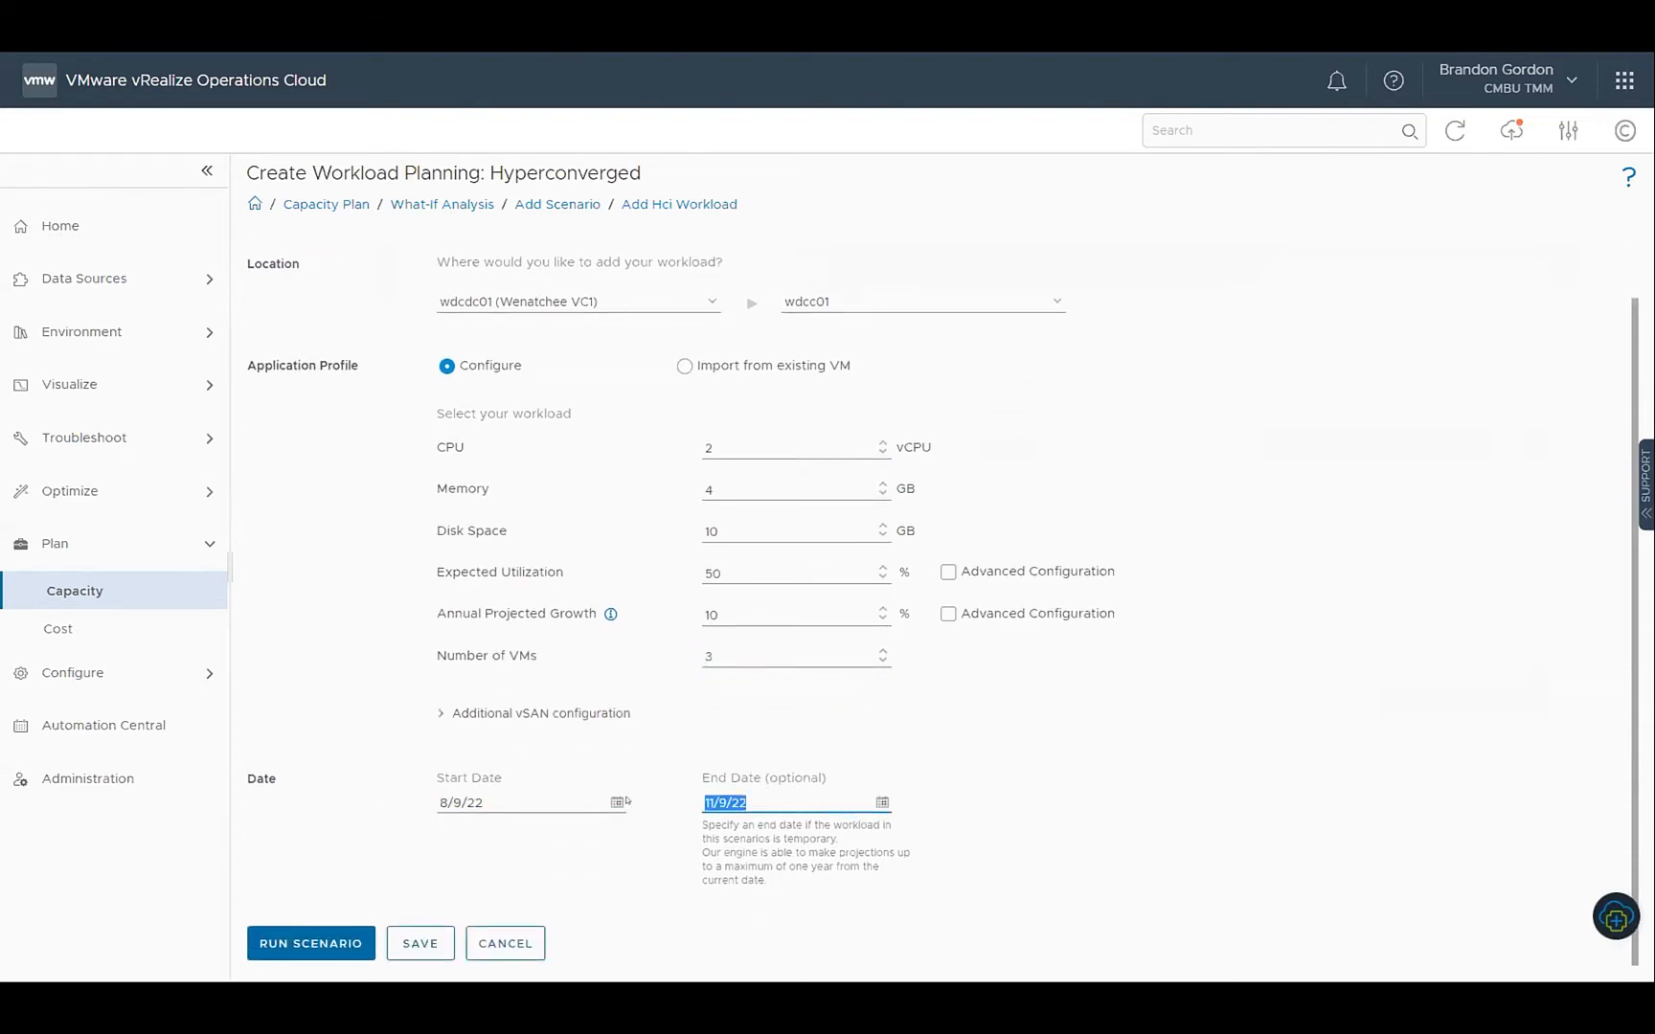
{"action": "left_click", "coordinate": [739, 802]}
{"action": "left_click", "coordinate": [316, 943]}
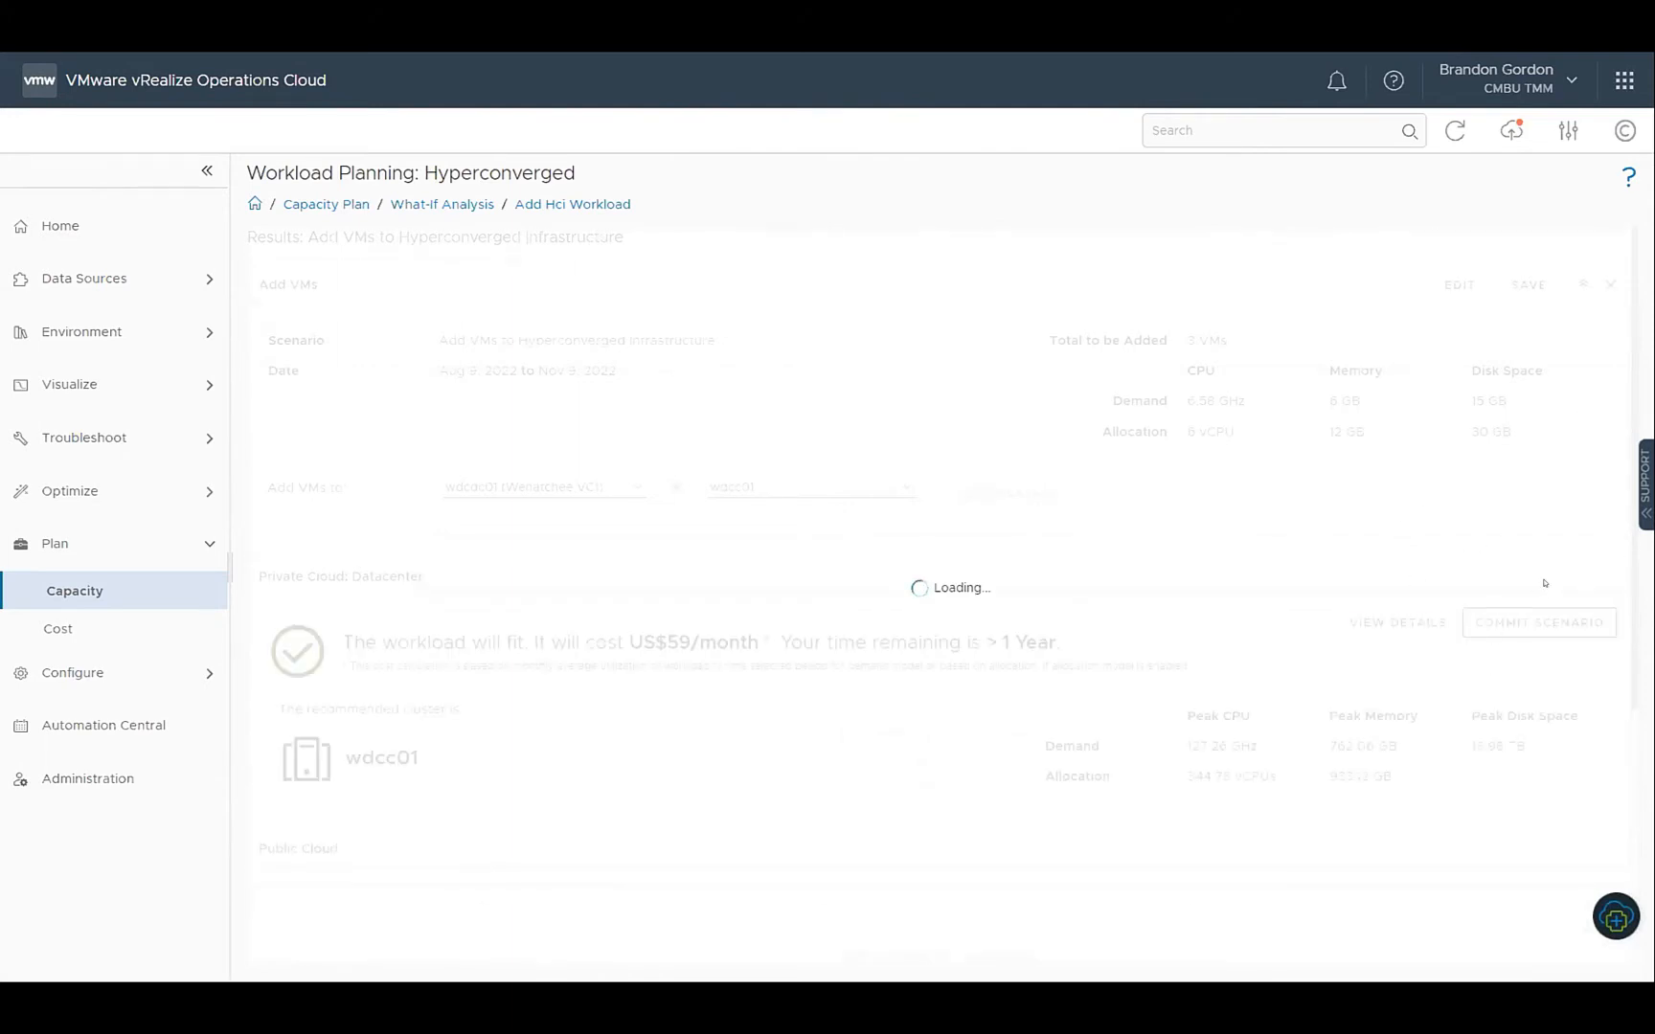
Review the parameters in the form for committing the Add VMs scenario, and leave it without saving
{"action": "left_click", "coordinate": [1509, 632]}
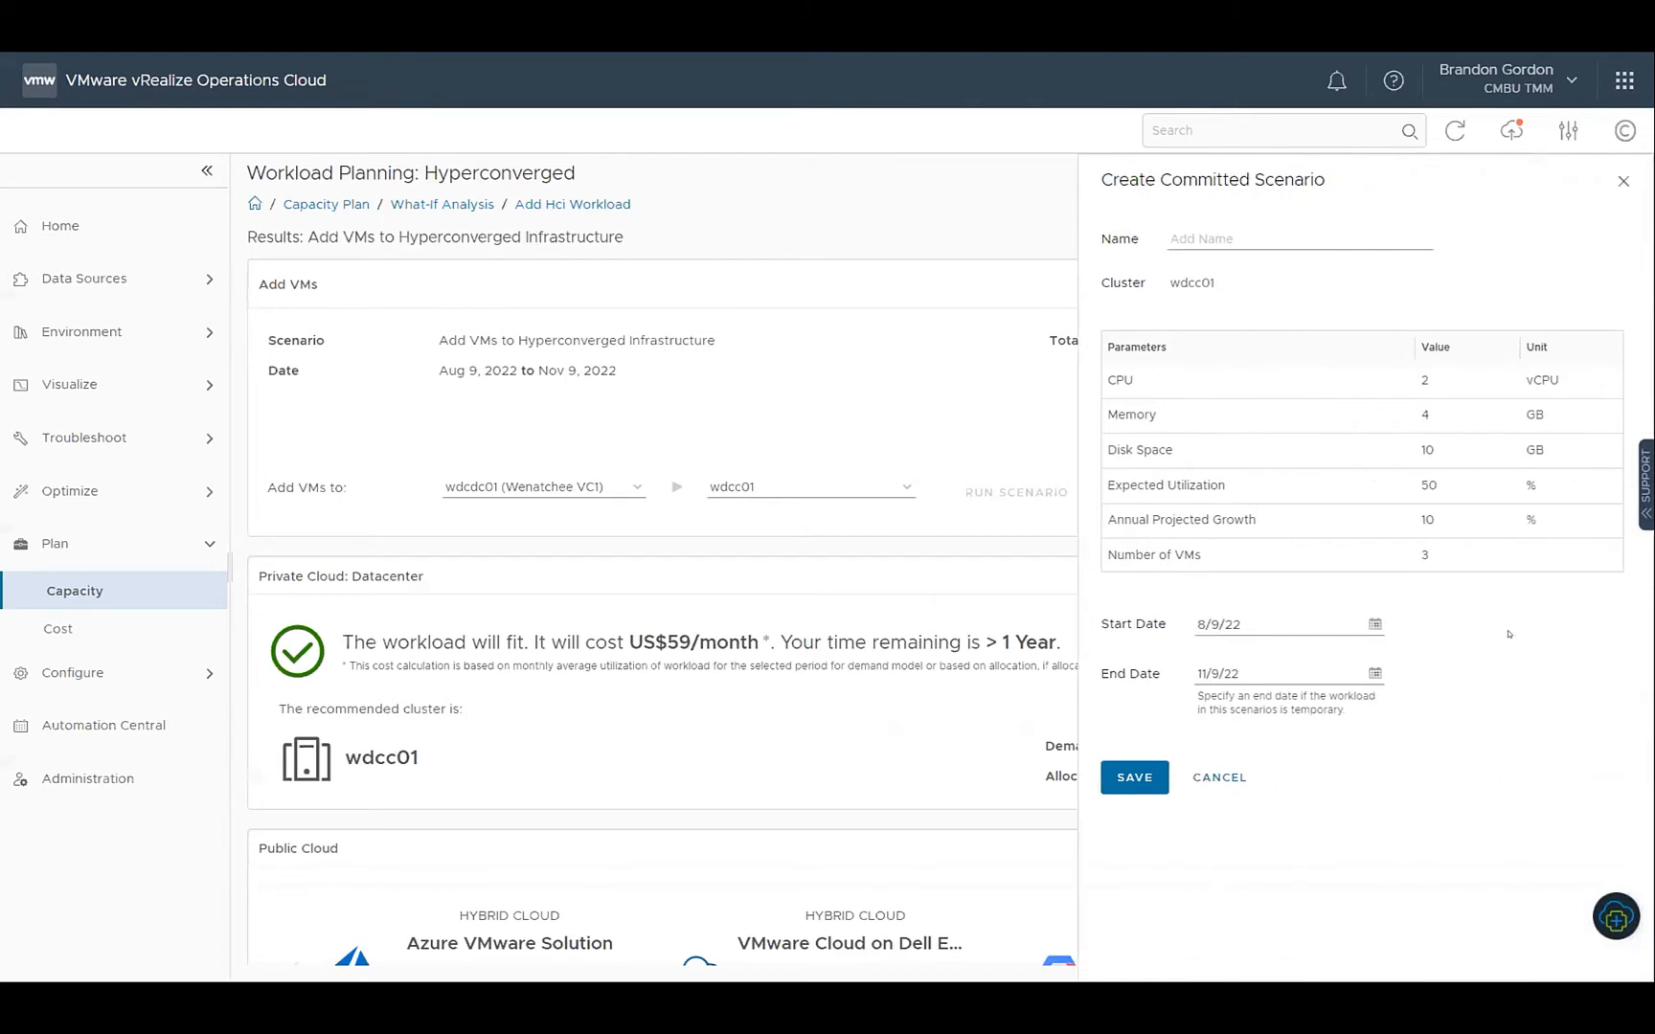
{"action": "left_click", "coordinate": [1249, 238]}
{"action": "left_click", "coordinate": [1217, 773]}
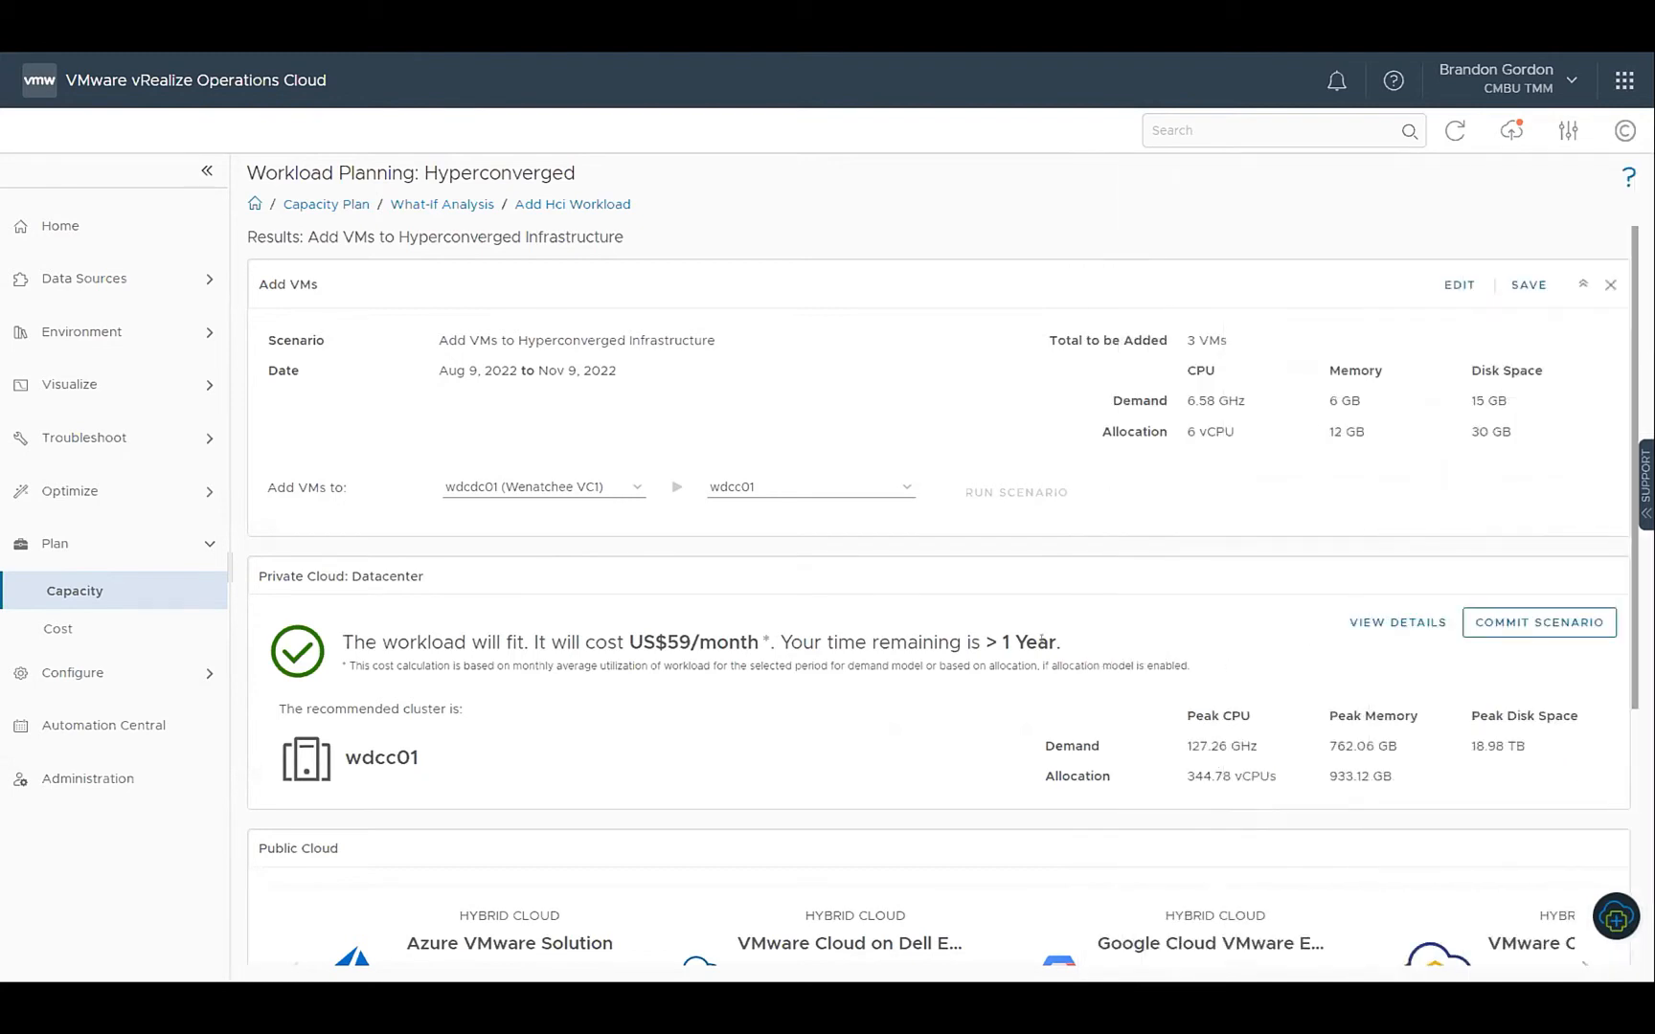
Discard the scenario results and view the details of the committed scenario Add VMs to wdcc01
{"action": "left_click", "coordinate": [312, 203]}
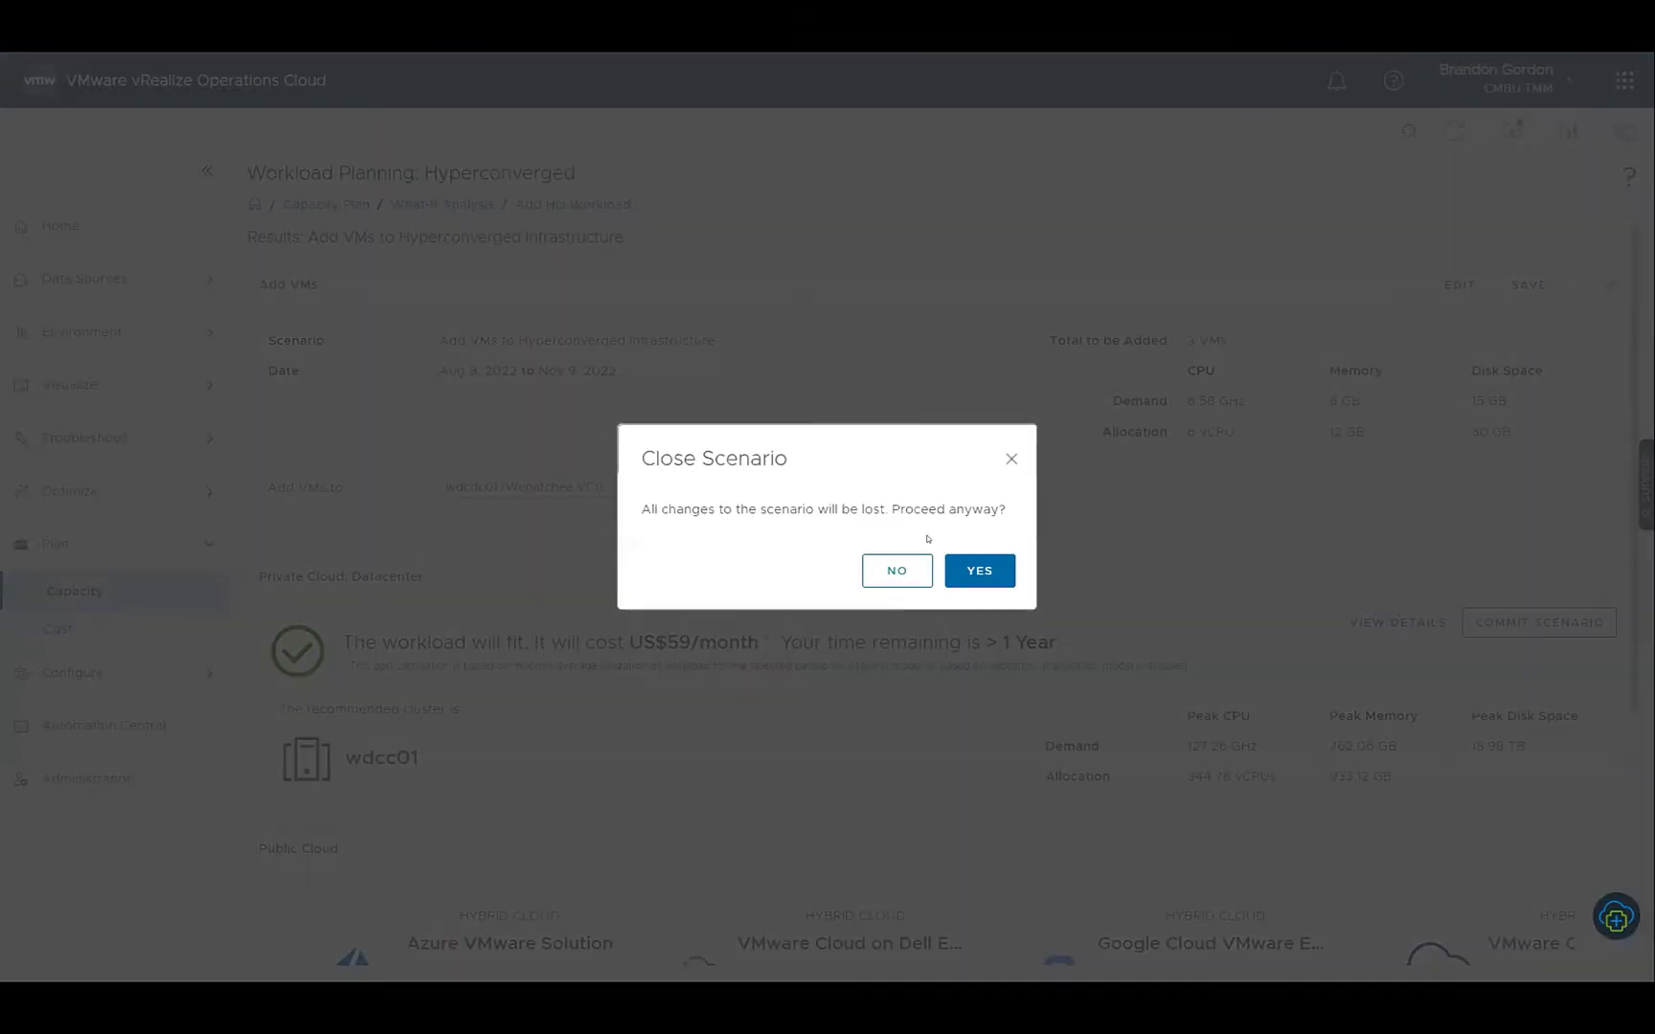
{"action": "left_click", "coordinate": [975, 572]}
{"action": "left_click", "coordinate": [747, 295]}
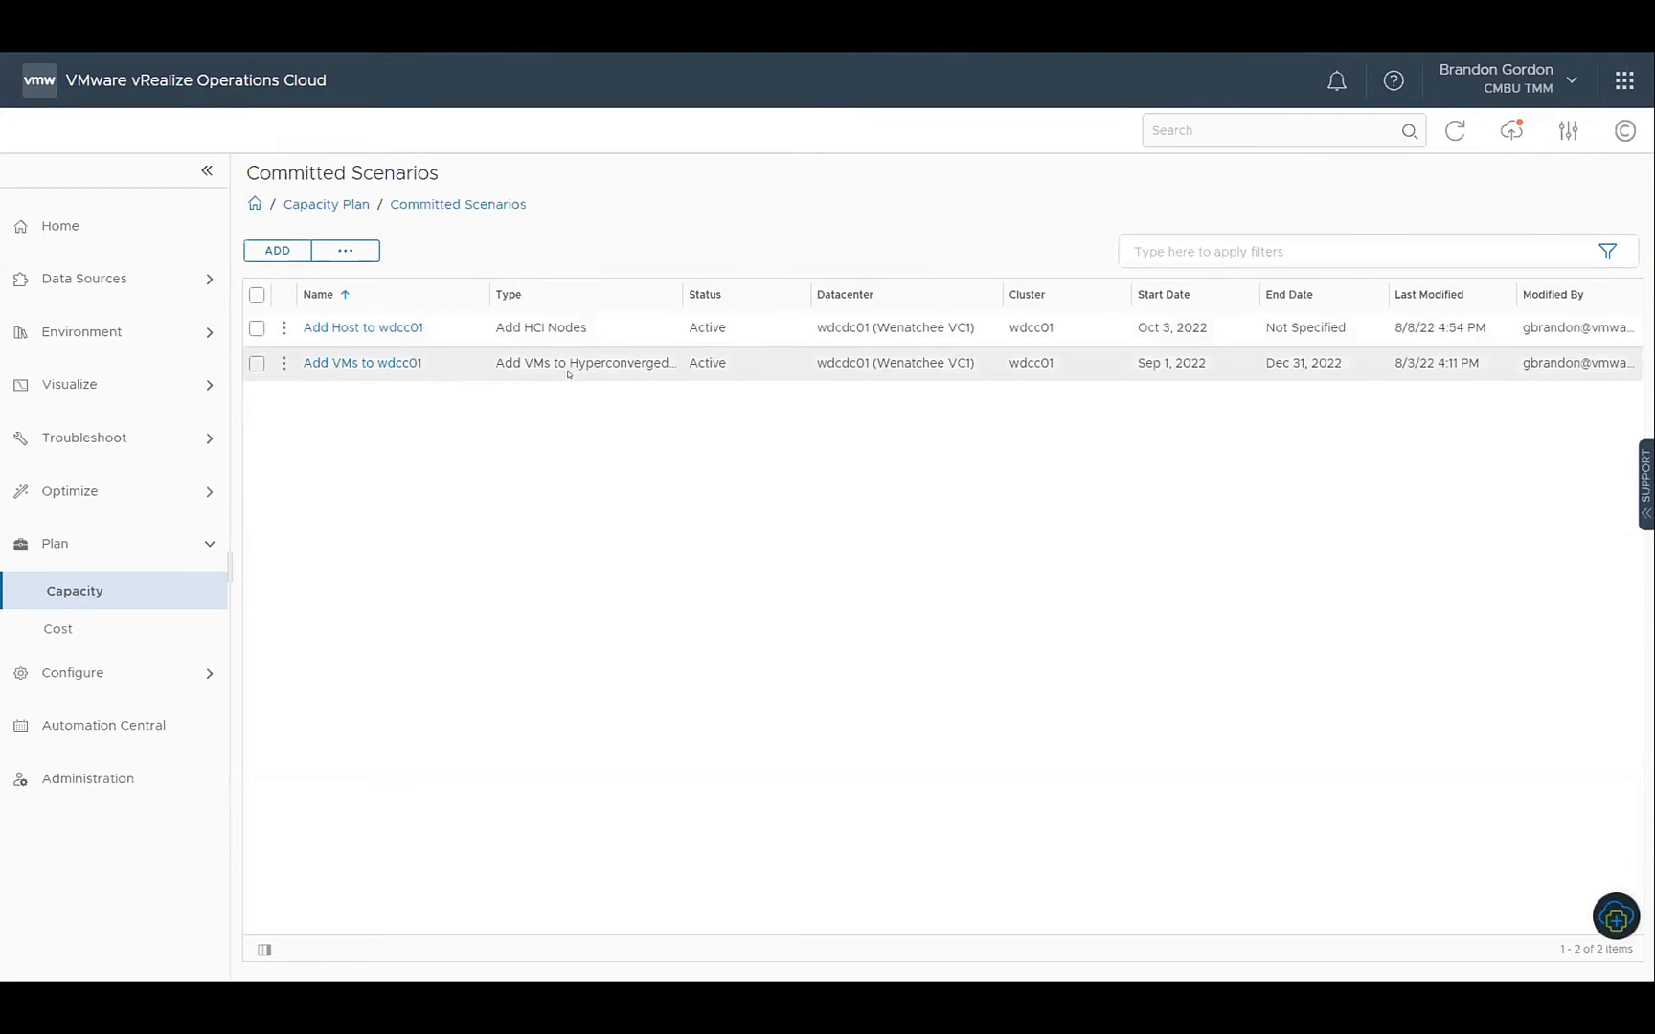
{"action": "left_click", "coordinate": [348, 364]}
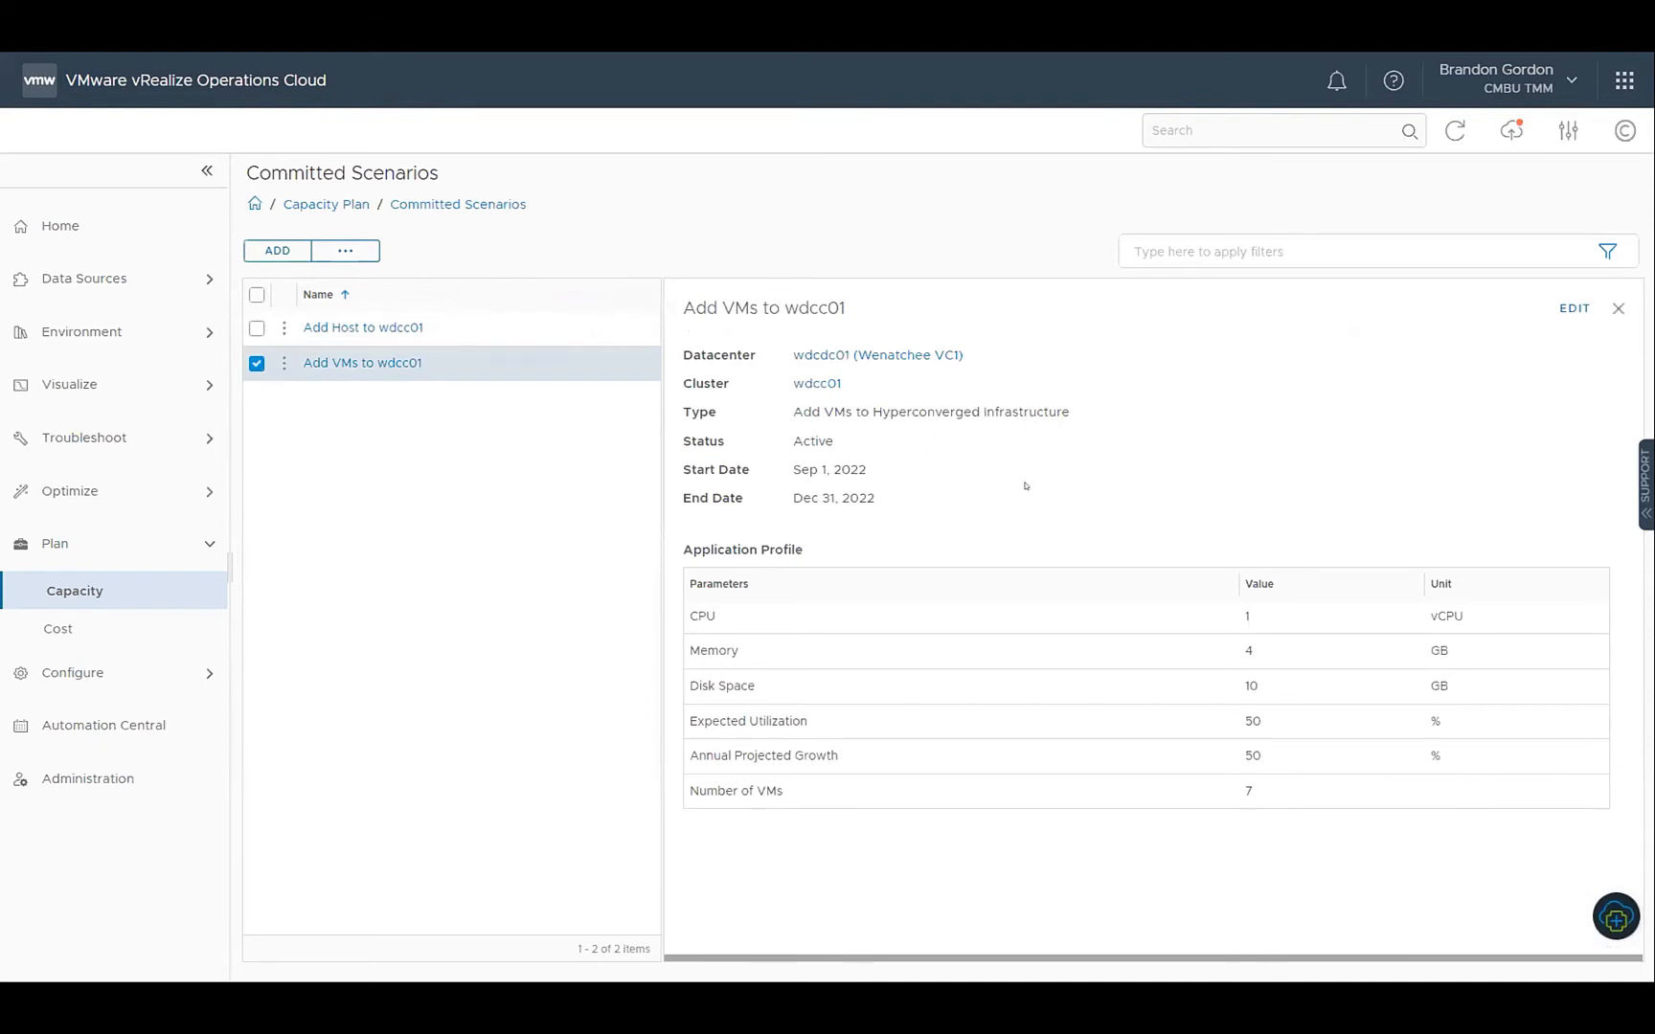
Open cluster wdcc01 in the capacity view and examine its CPU demand projection and usable capacity with committed scenarios
{"action": "left_click", "coordinate": [817, 384]}
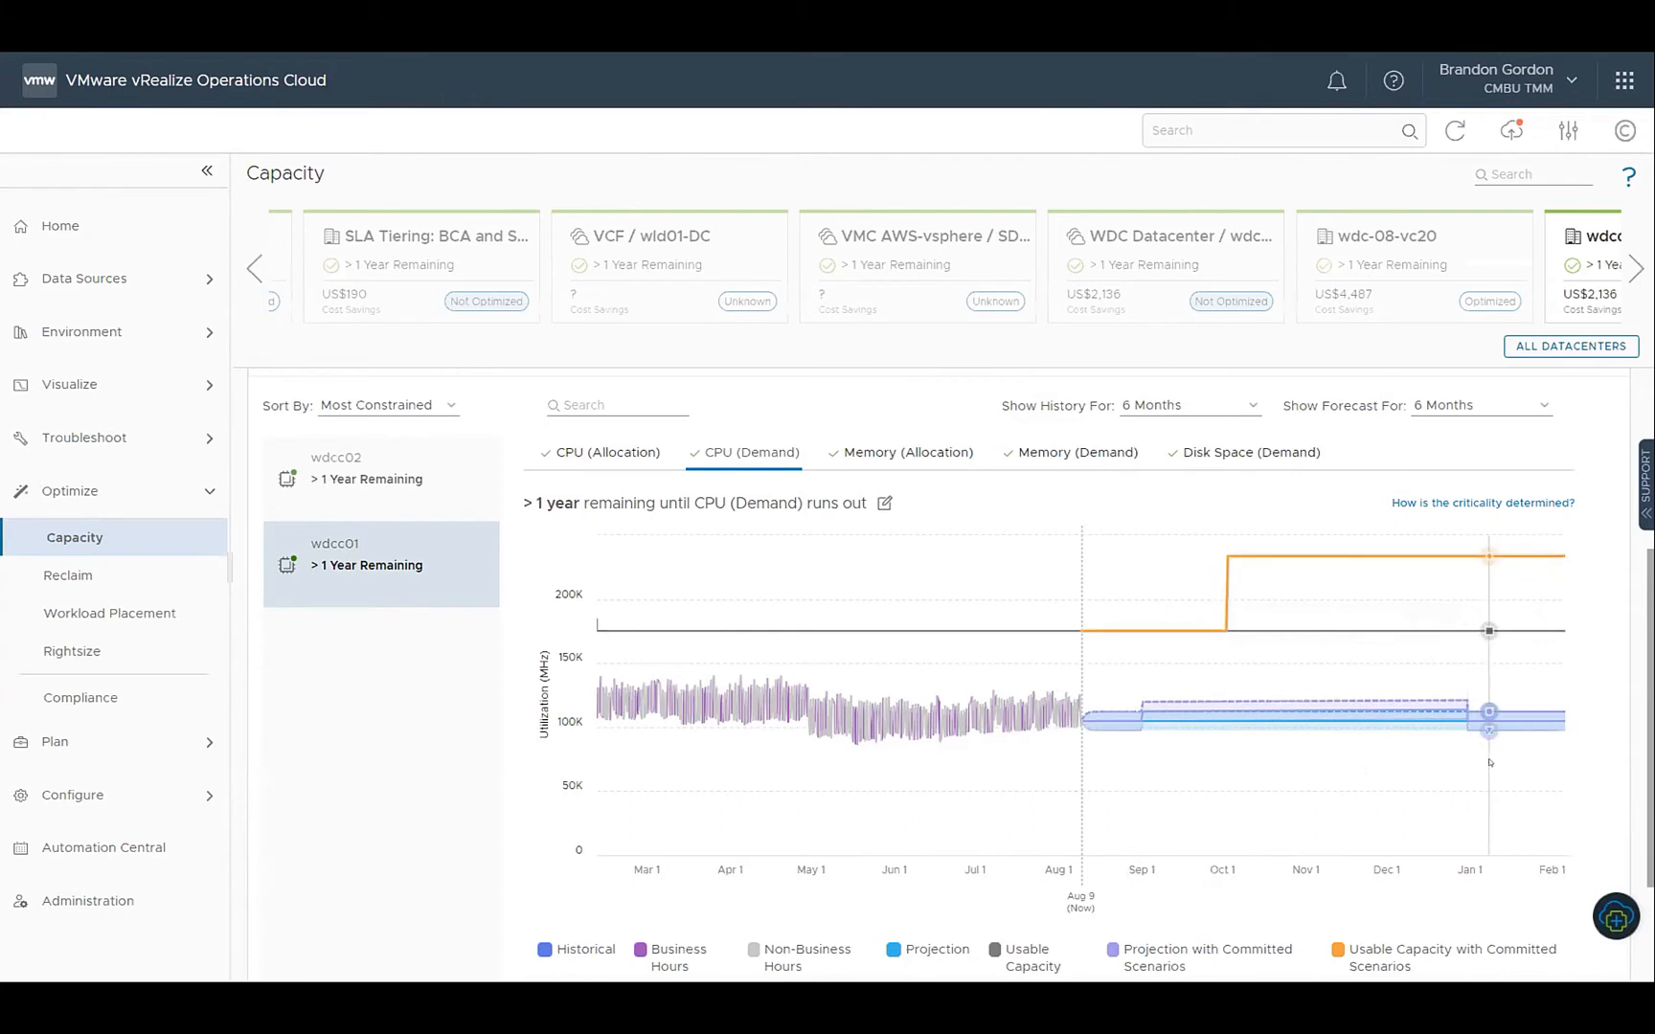
{"action": "mouse_move", "coordinate": [1491, 762]}
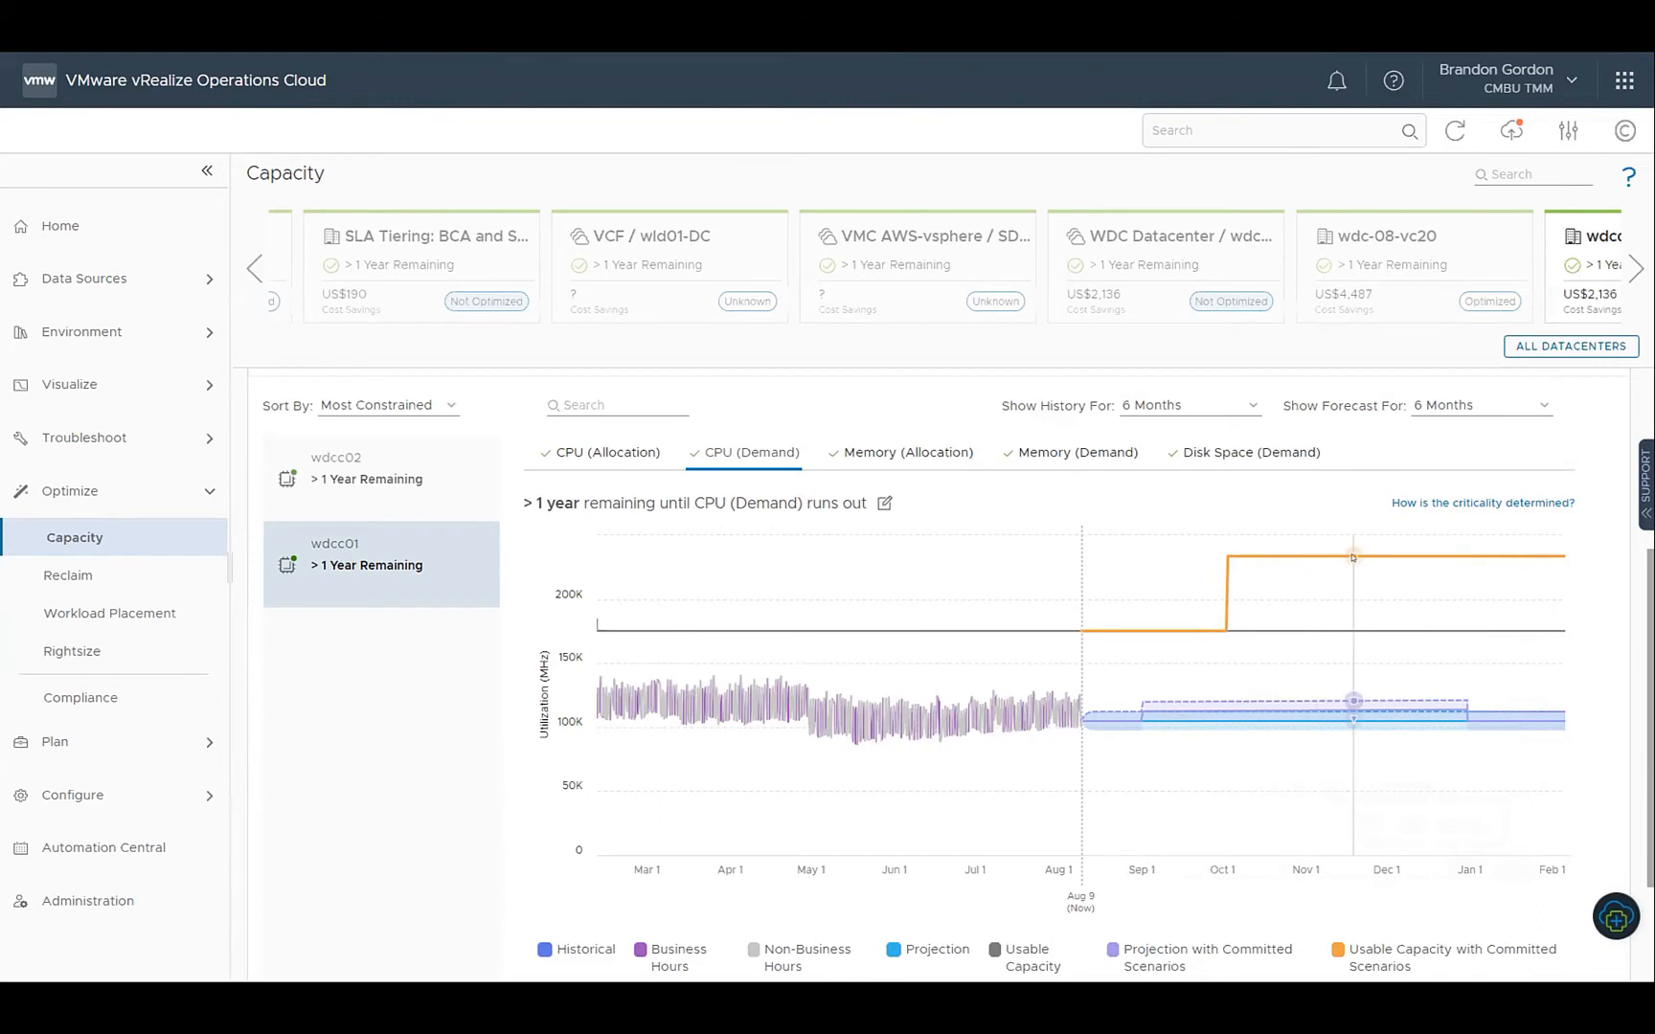
{"action": "mouse_move", "coordinate": [1353, 557]}
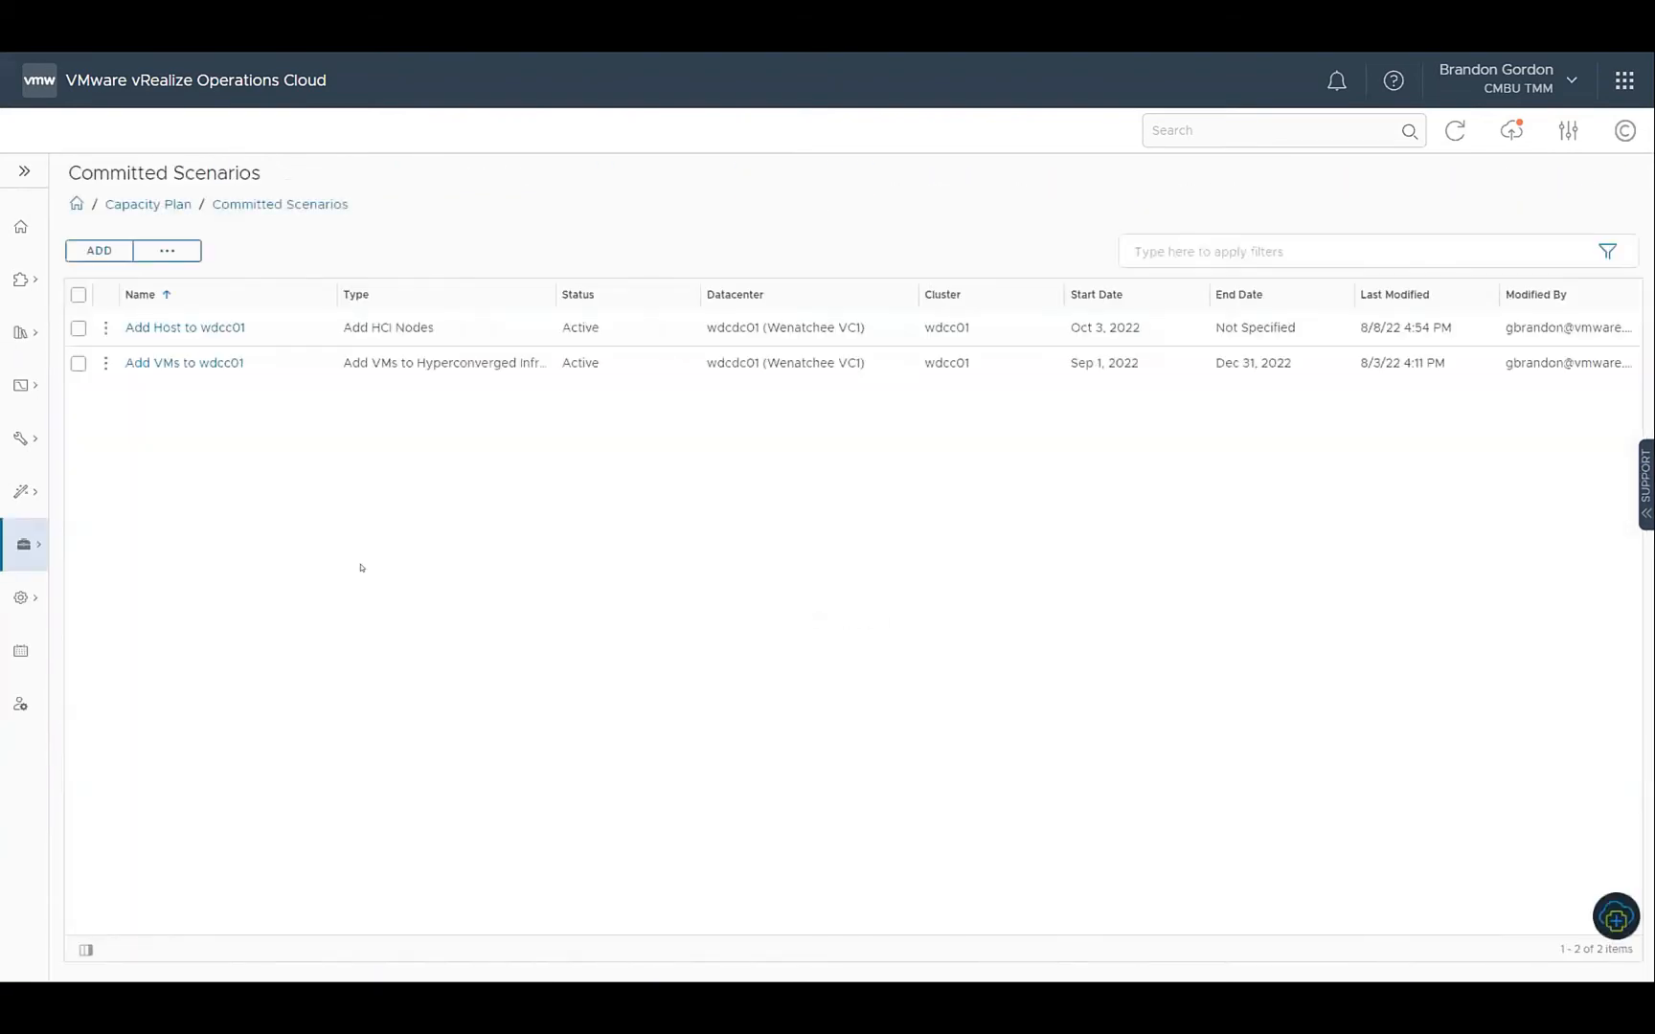
Mark Add Hci Workload as complete for the committed scenario Add VMs to wdcc01 and save
{"action": "left_click", "coordinate": [79, 363]}
{"action": "left_click", "coordinate": [105, 363]}
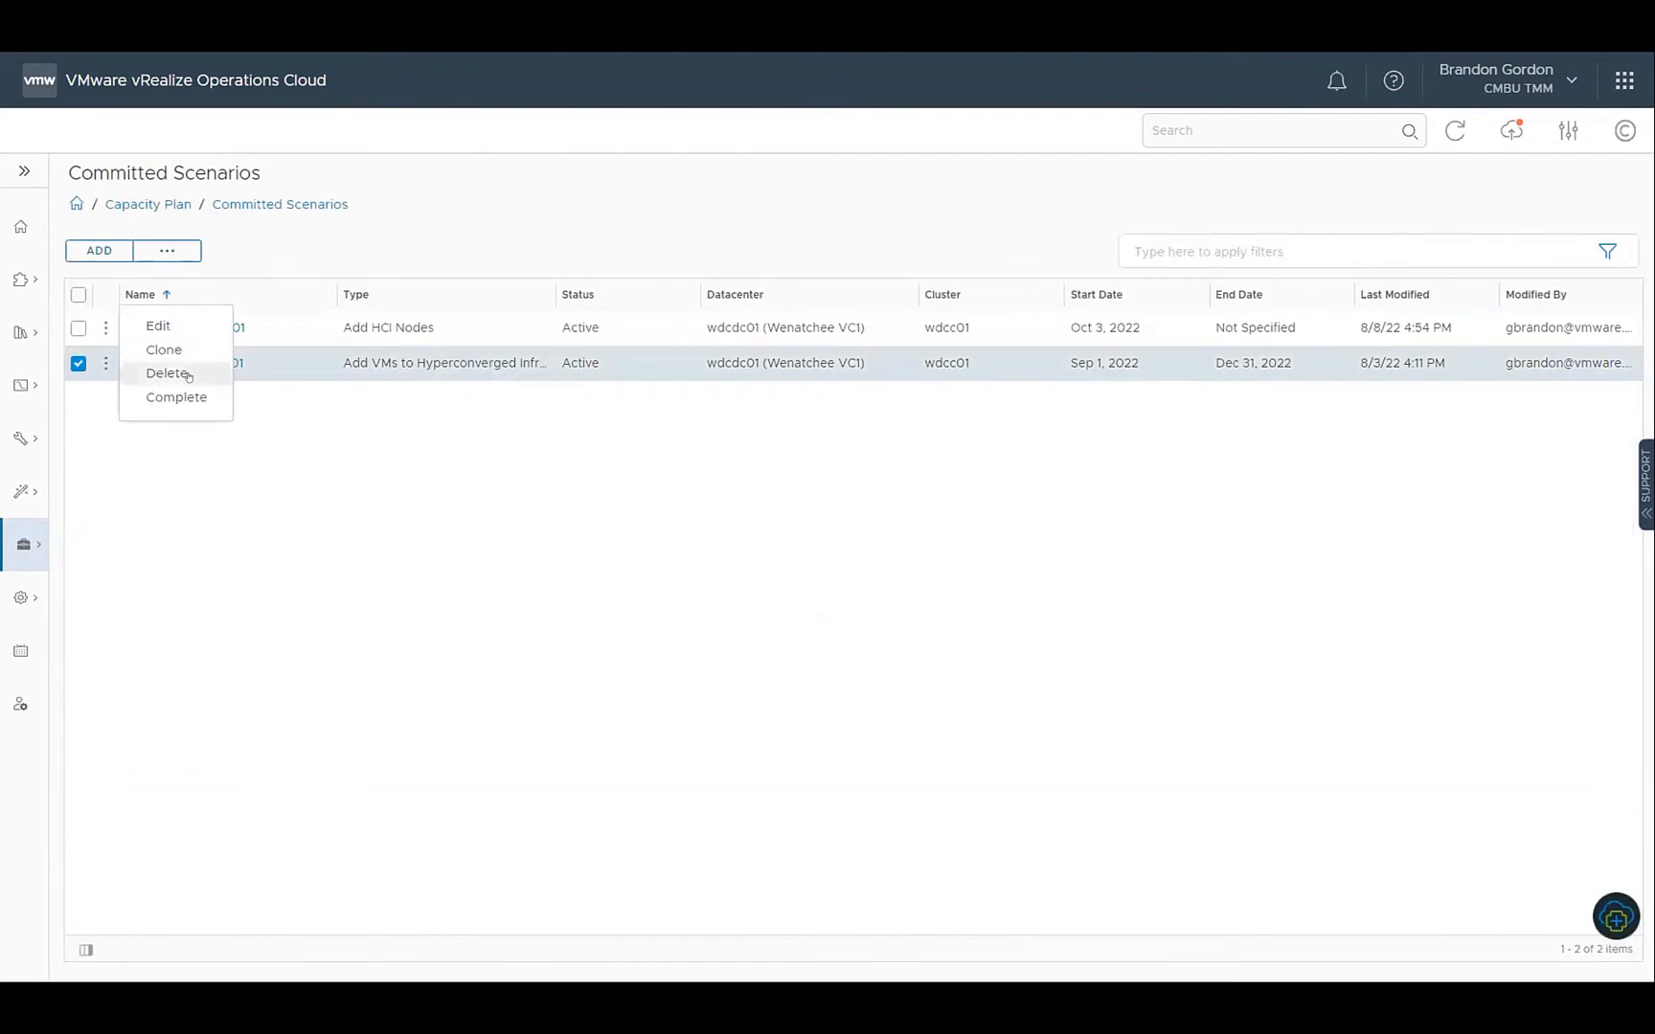
{"action": "left_click", "coordinate": [161, 400]}
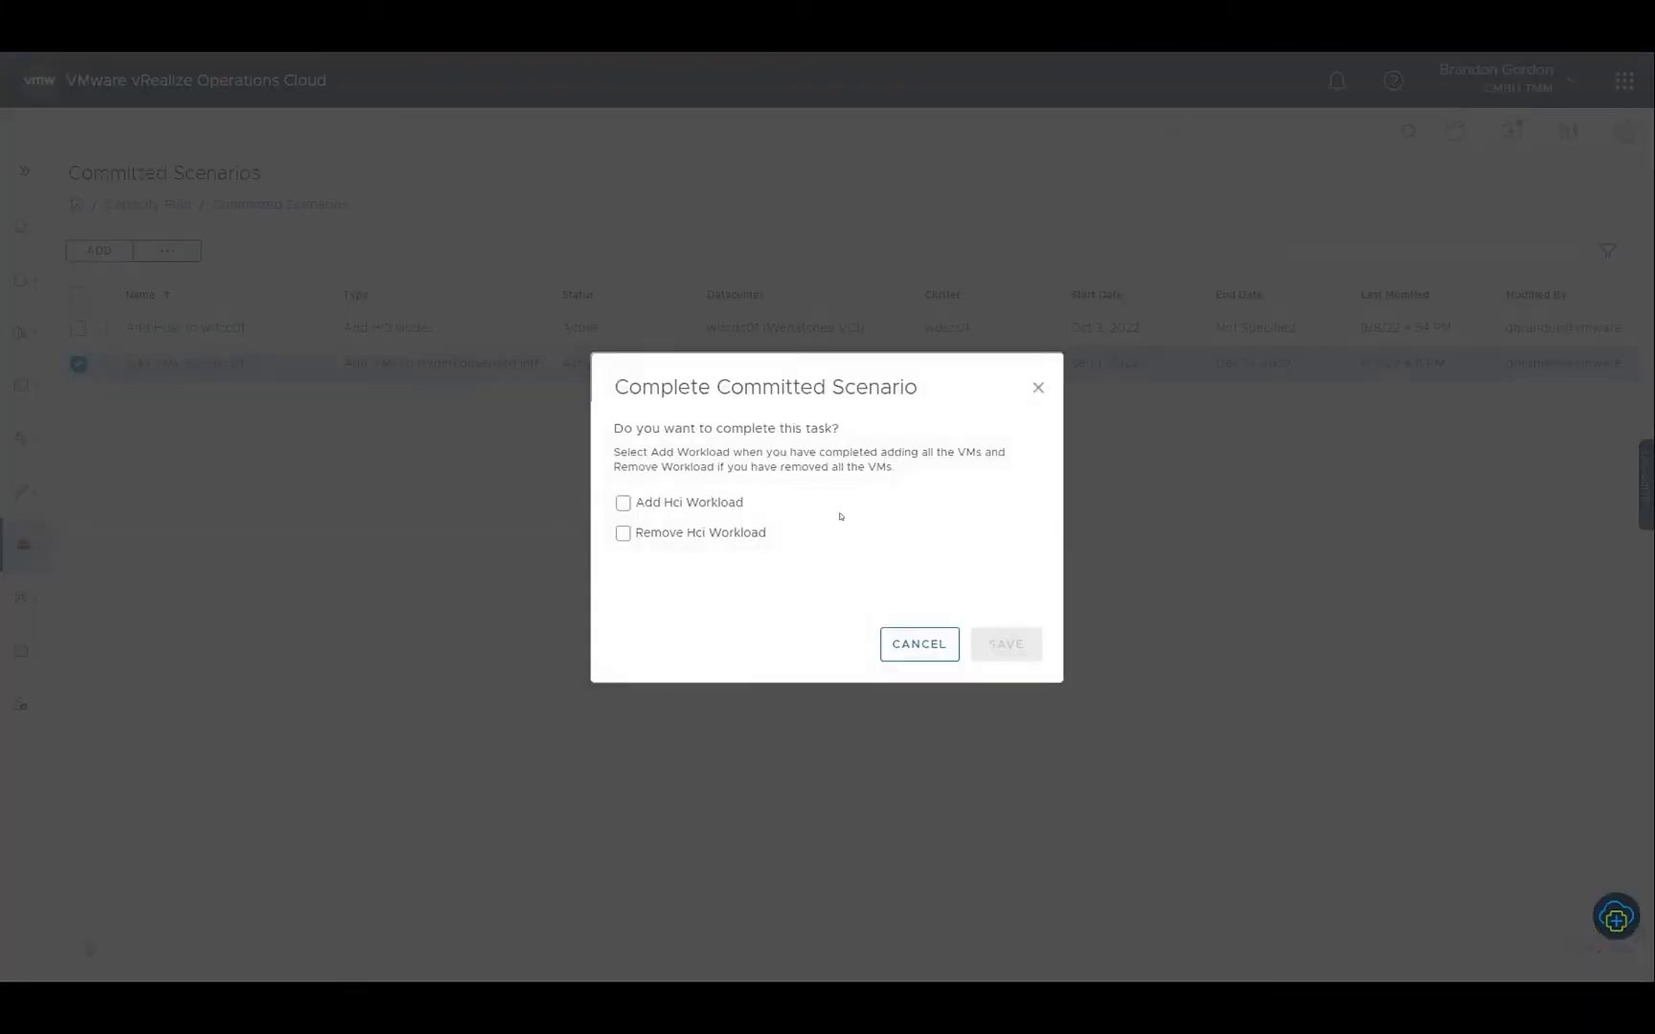
{"action": "left_click", "coordinate": [625, 503]}
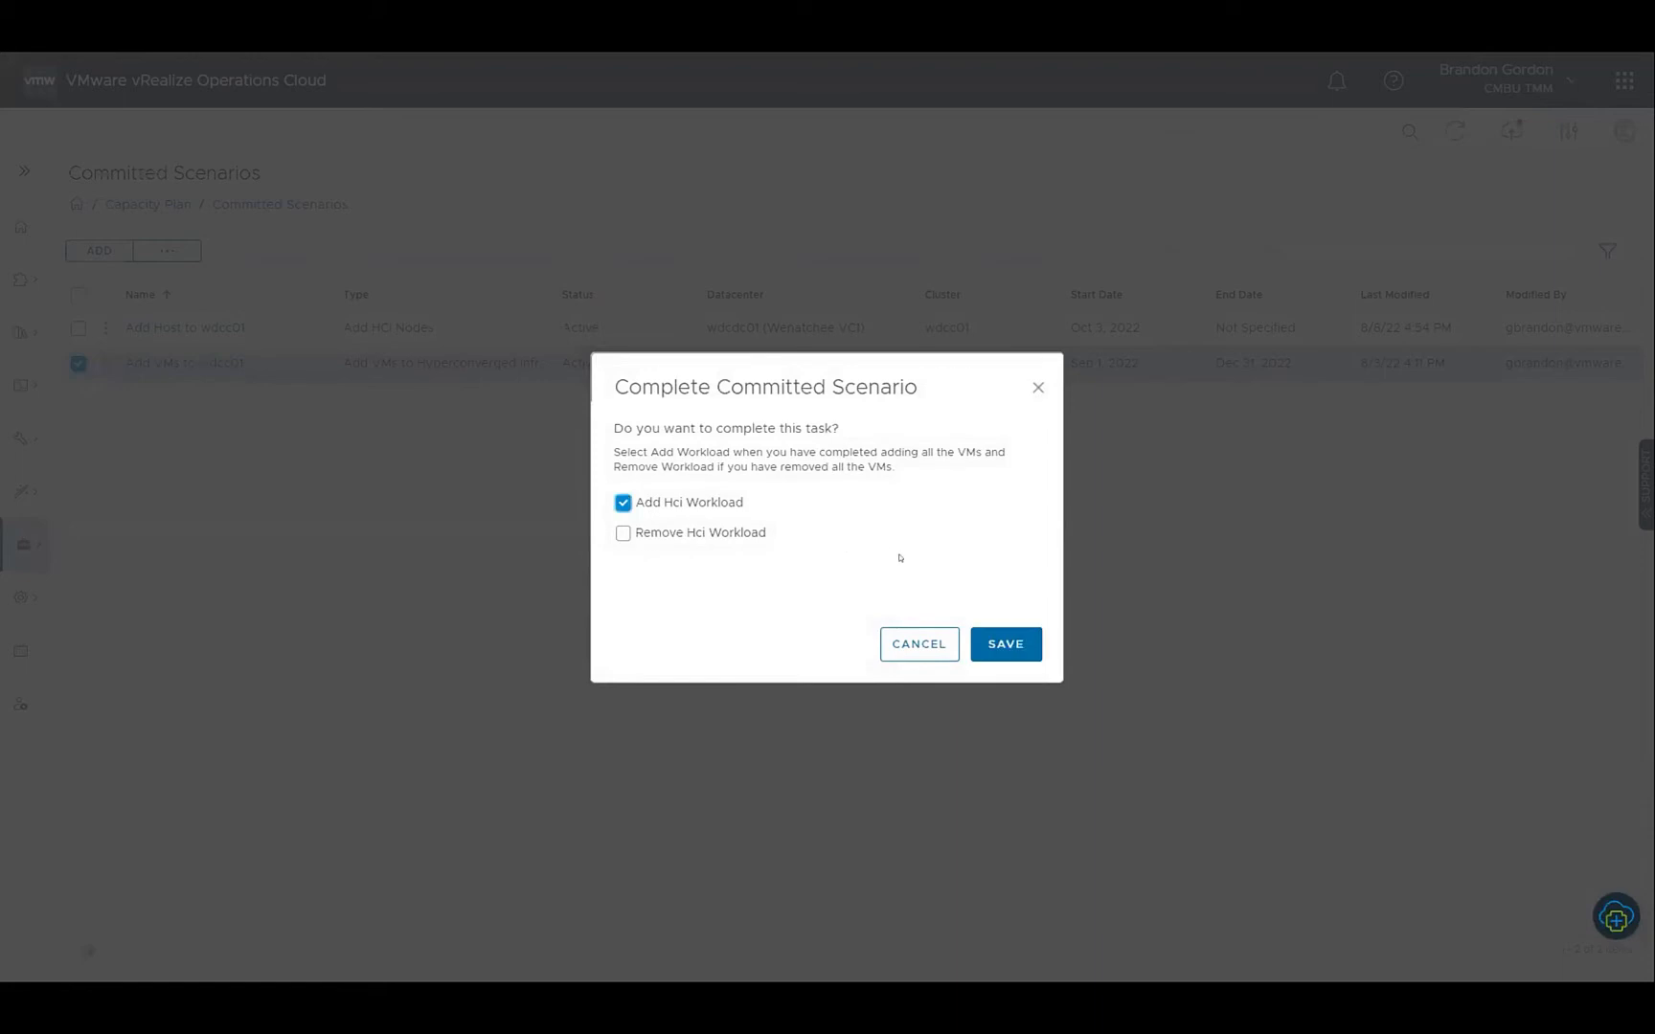
{"action": "left_click", "coordinate": [997, 649]}
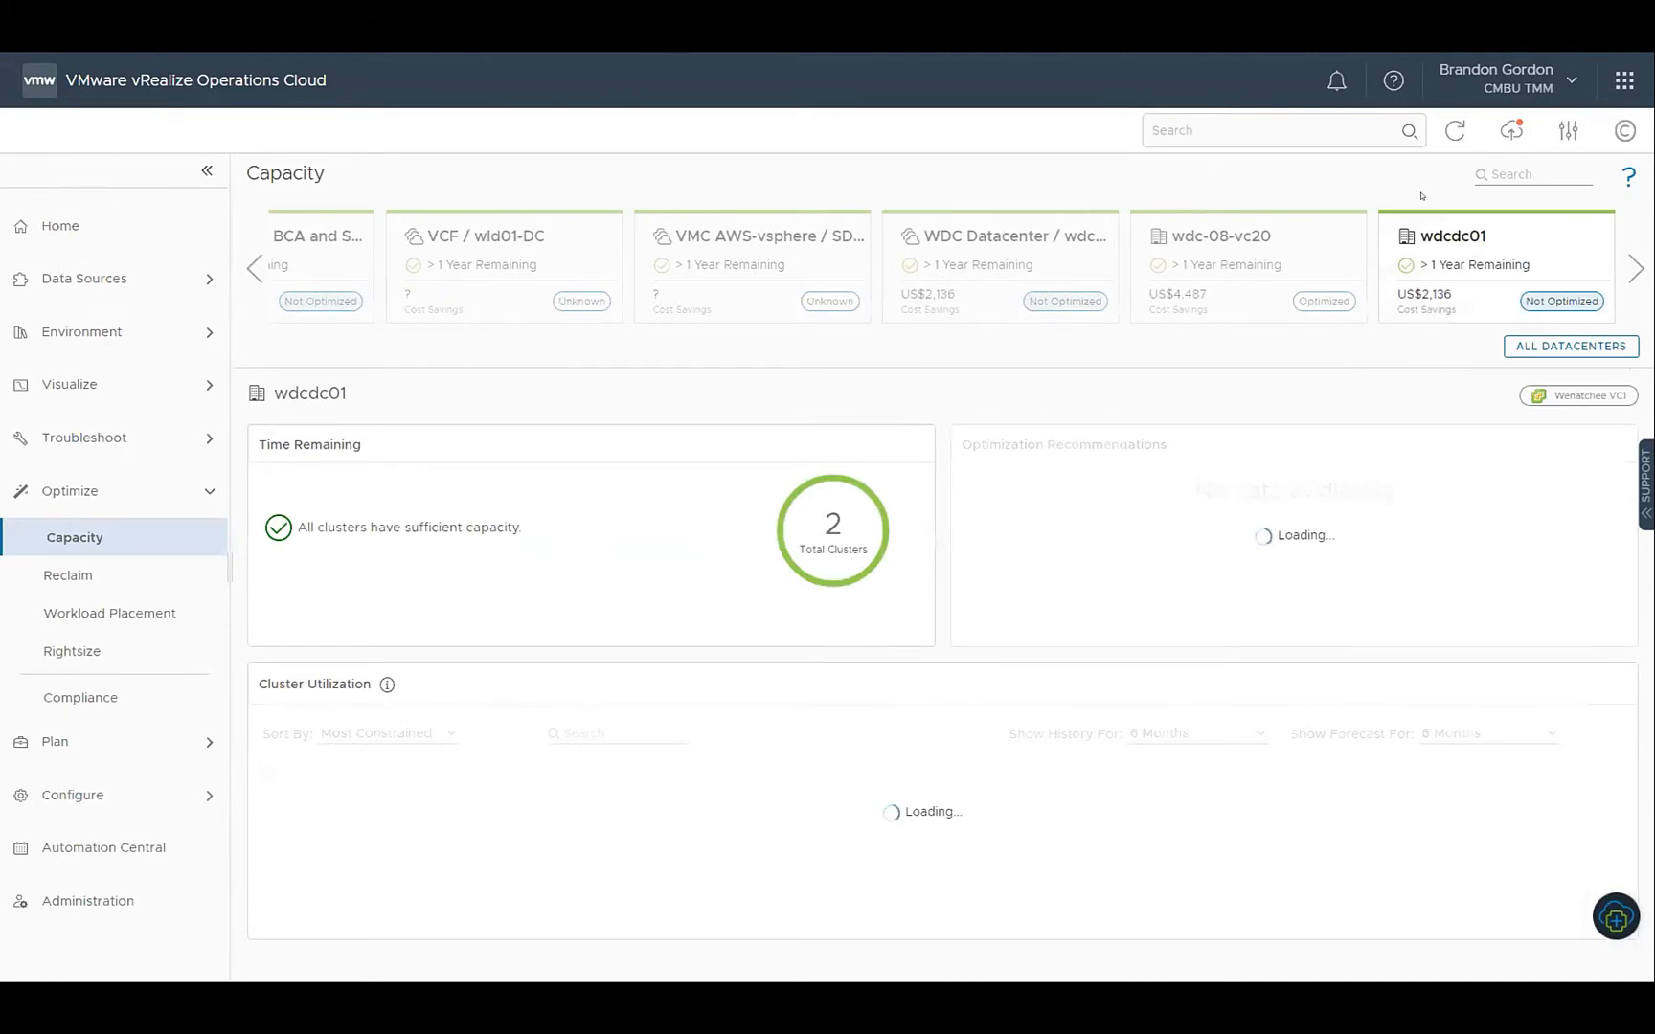
Examine wdcc01's CPU demand forecast beyond January for the effect of completing the workload addition, and return to the committed scenarios
{"action": "scroll", "coordinate": [1624, 699], "scroll_direction": "down", "scroll_amount": 3}
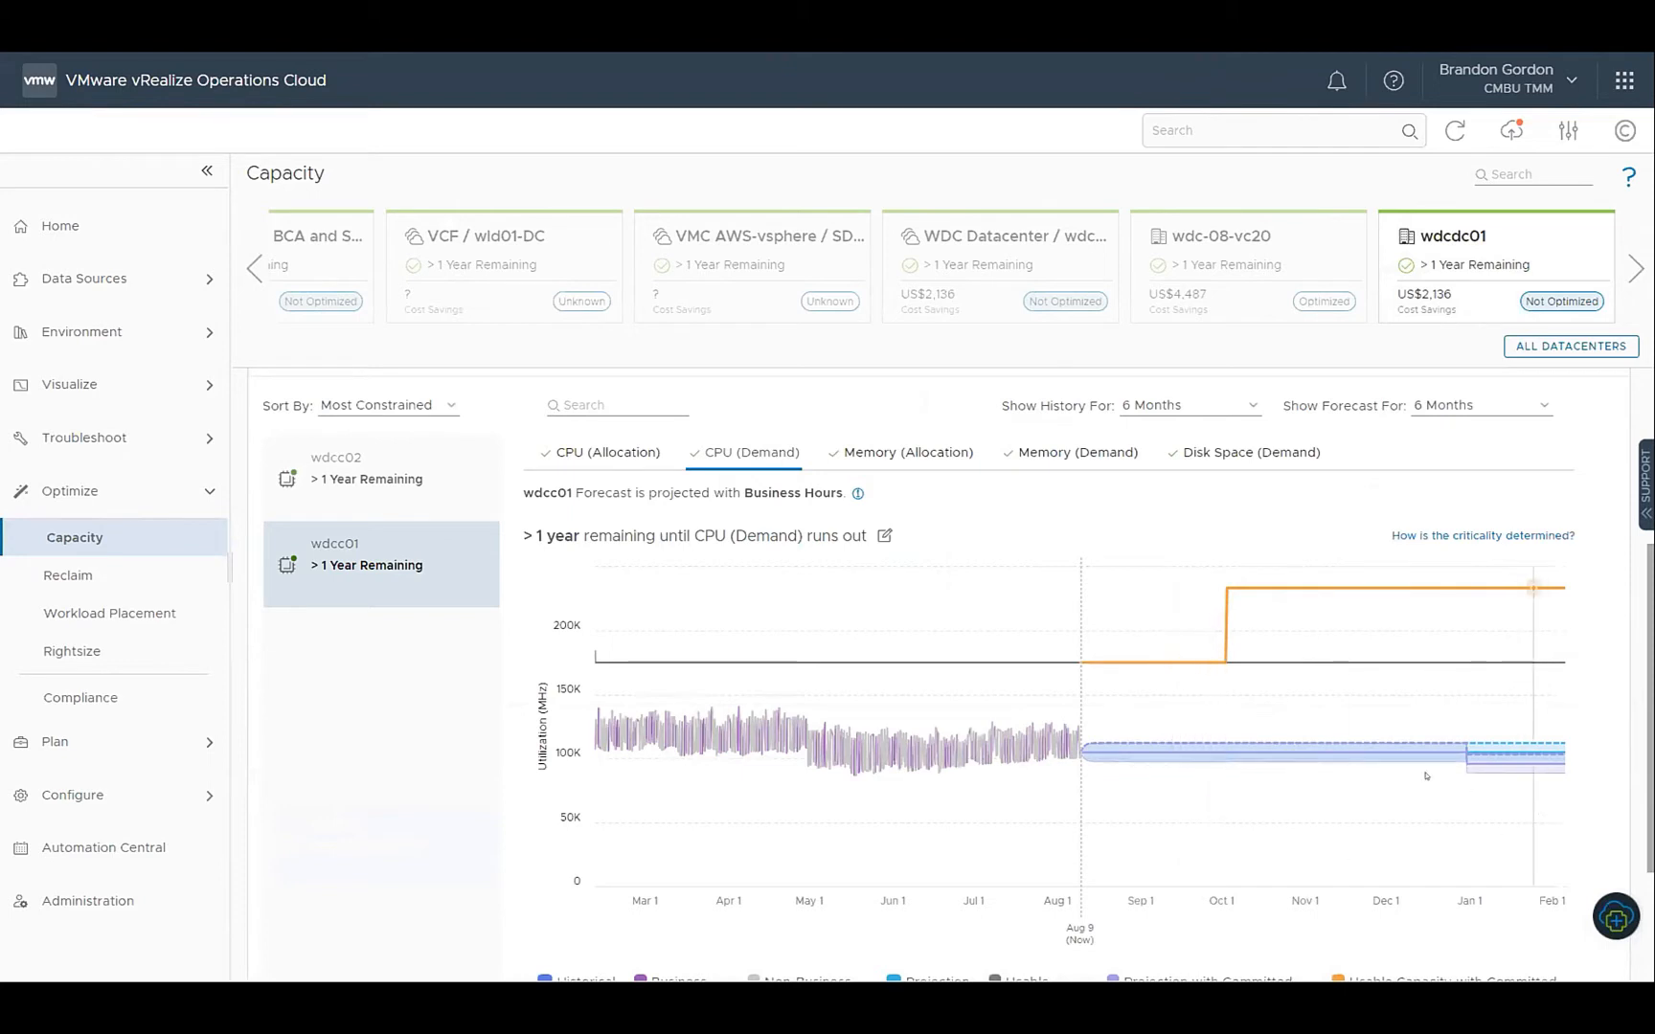
{"action": "mouse_move", "coordinate": [1503, 786]}
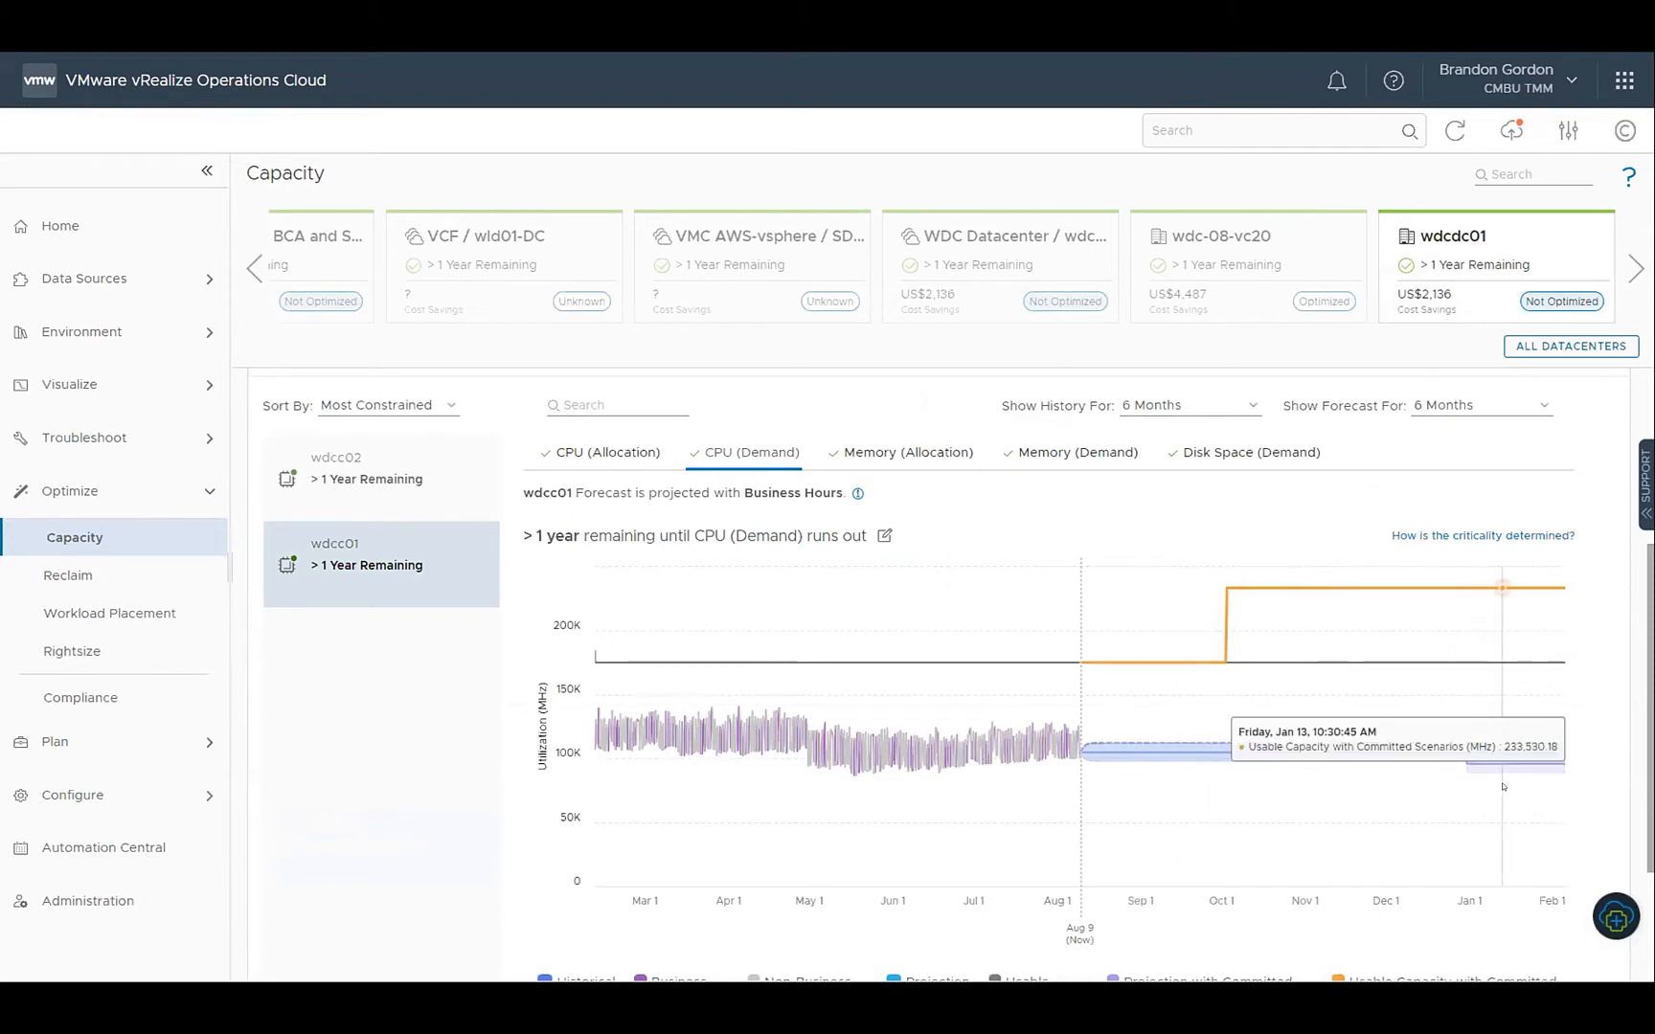
{"action": "left_click", "coordinate": [1503, 787]}
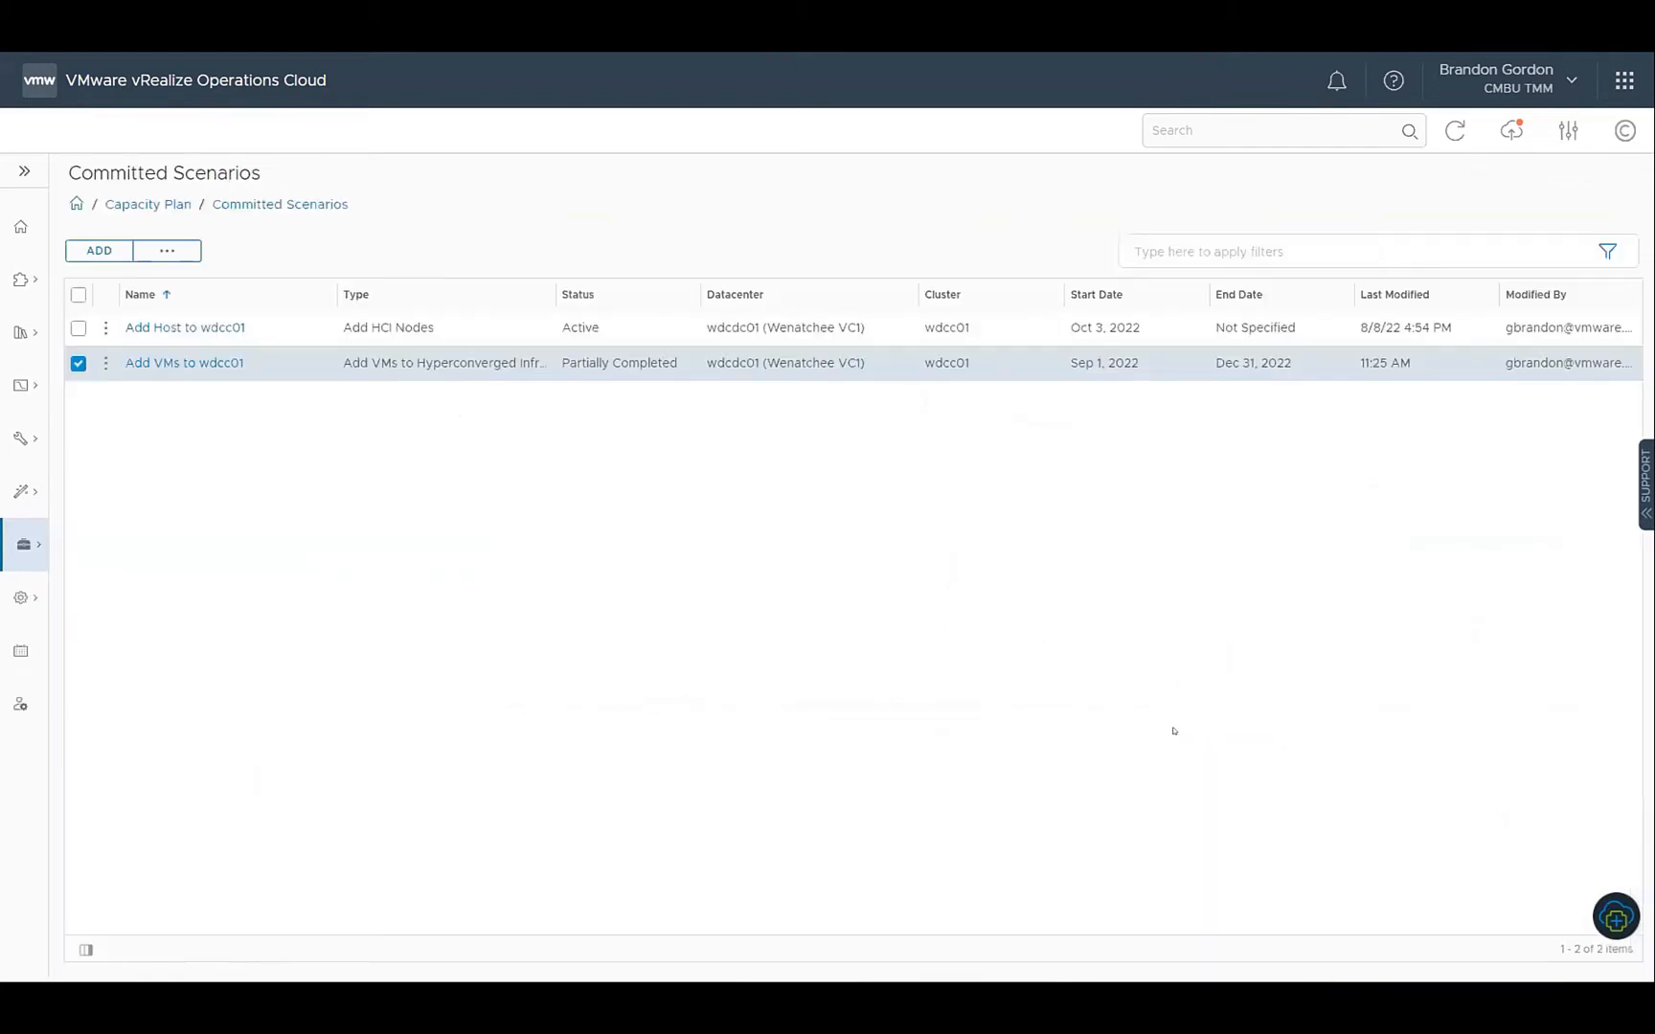
Mark Remove Hci Workload as complete for the committed scenario Add VMs to wdcc01 and save
{"action": "left_click", "coordinate": [105, 363]}
{"action": "left_click", "coordinate": [173, 398]}
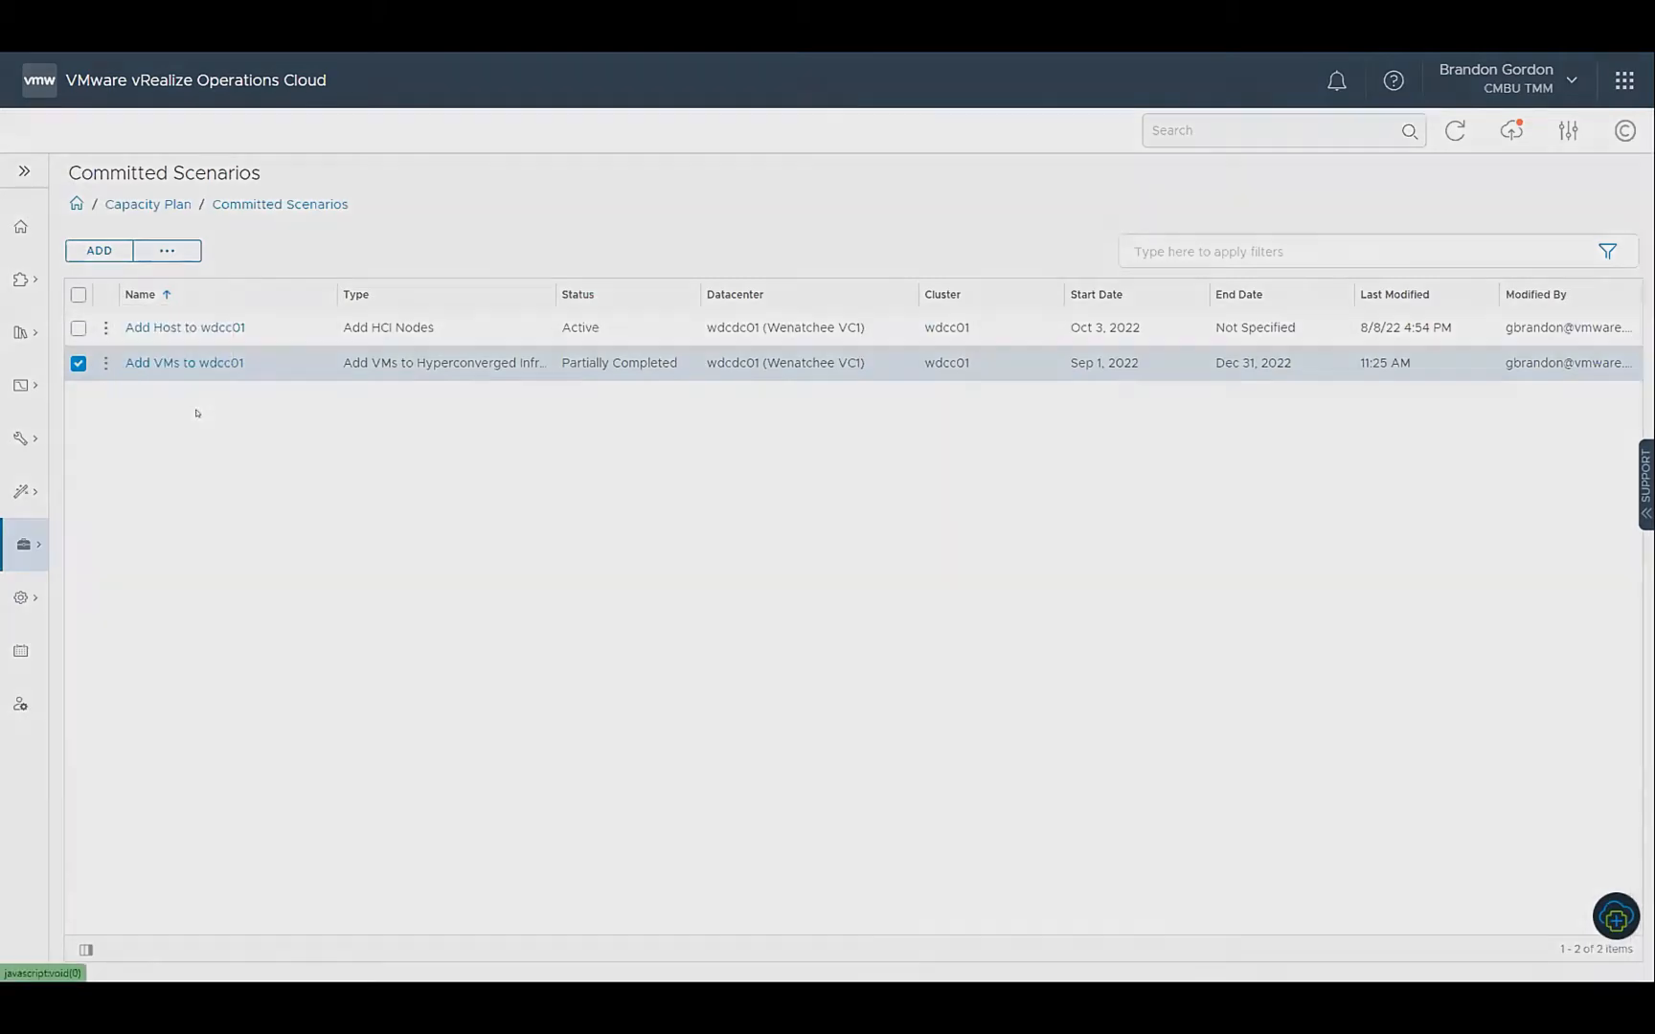
{"action": "left_click", "coordinate": [622, 533]}
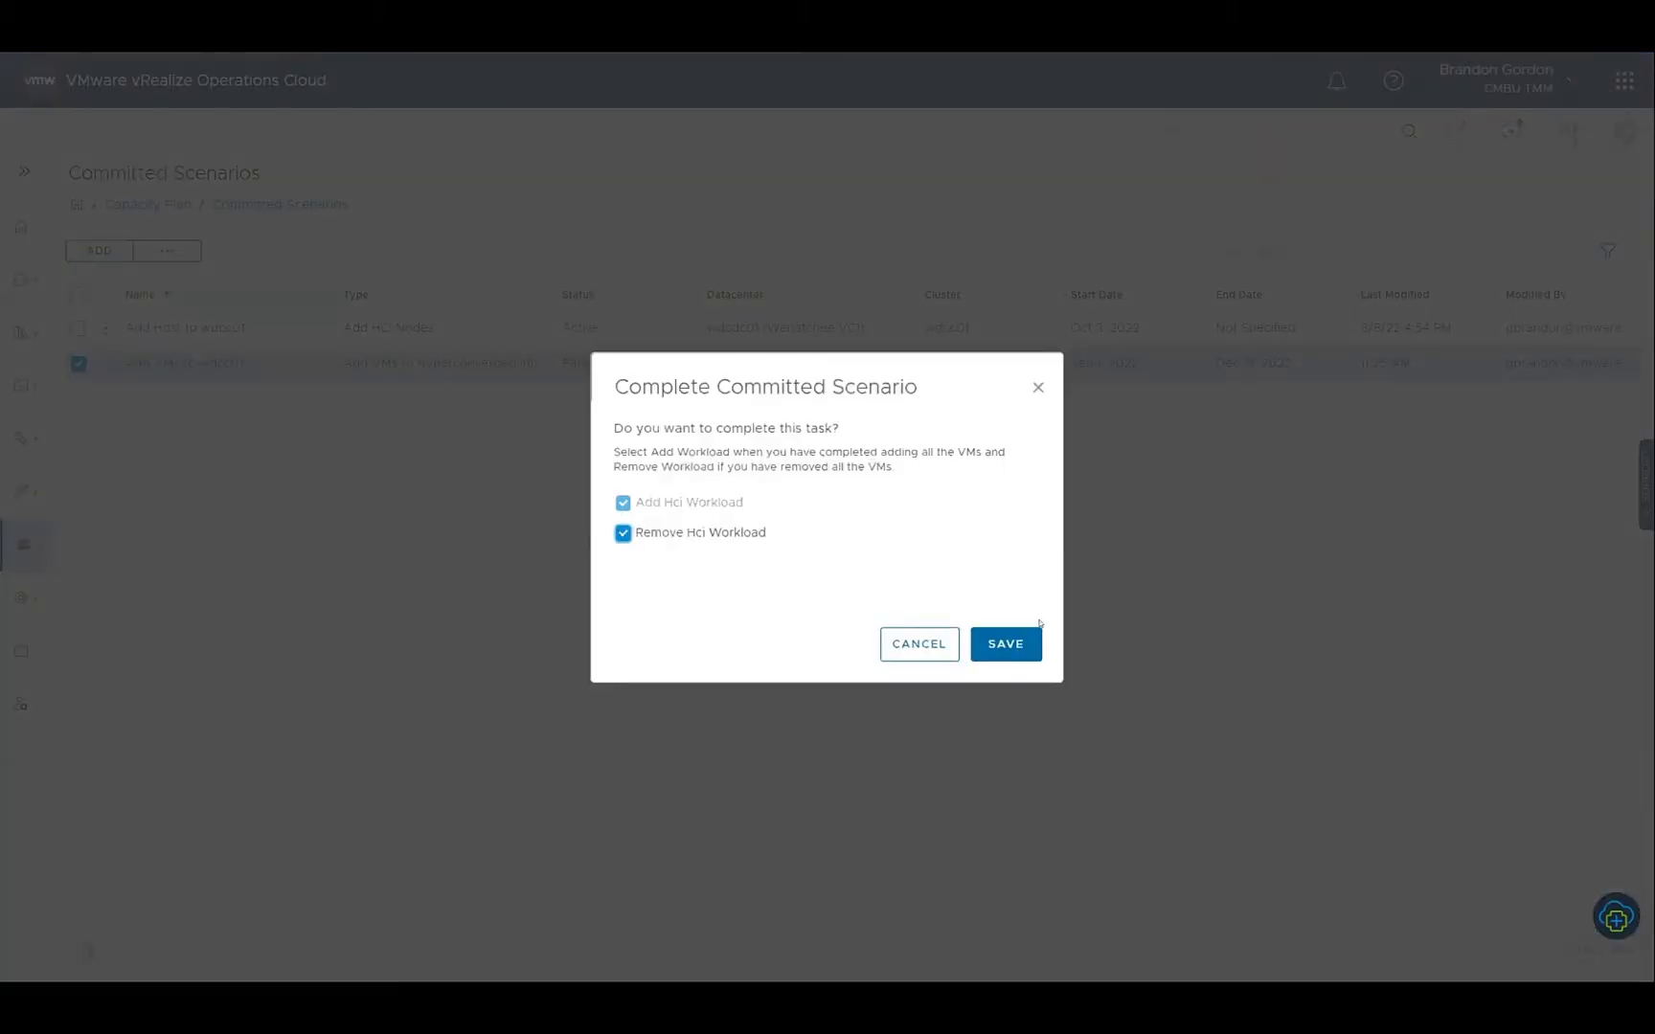
{"action": "left_click", "coordinate": [1017, 643]}
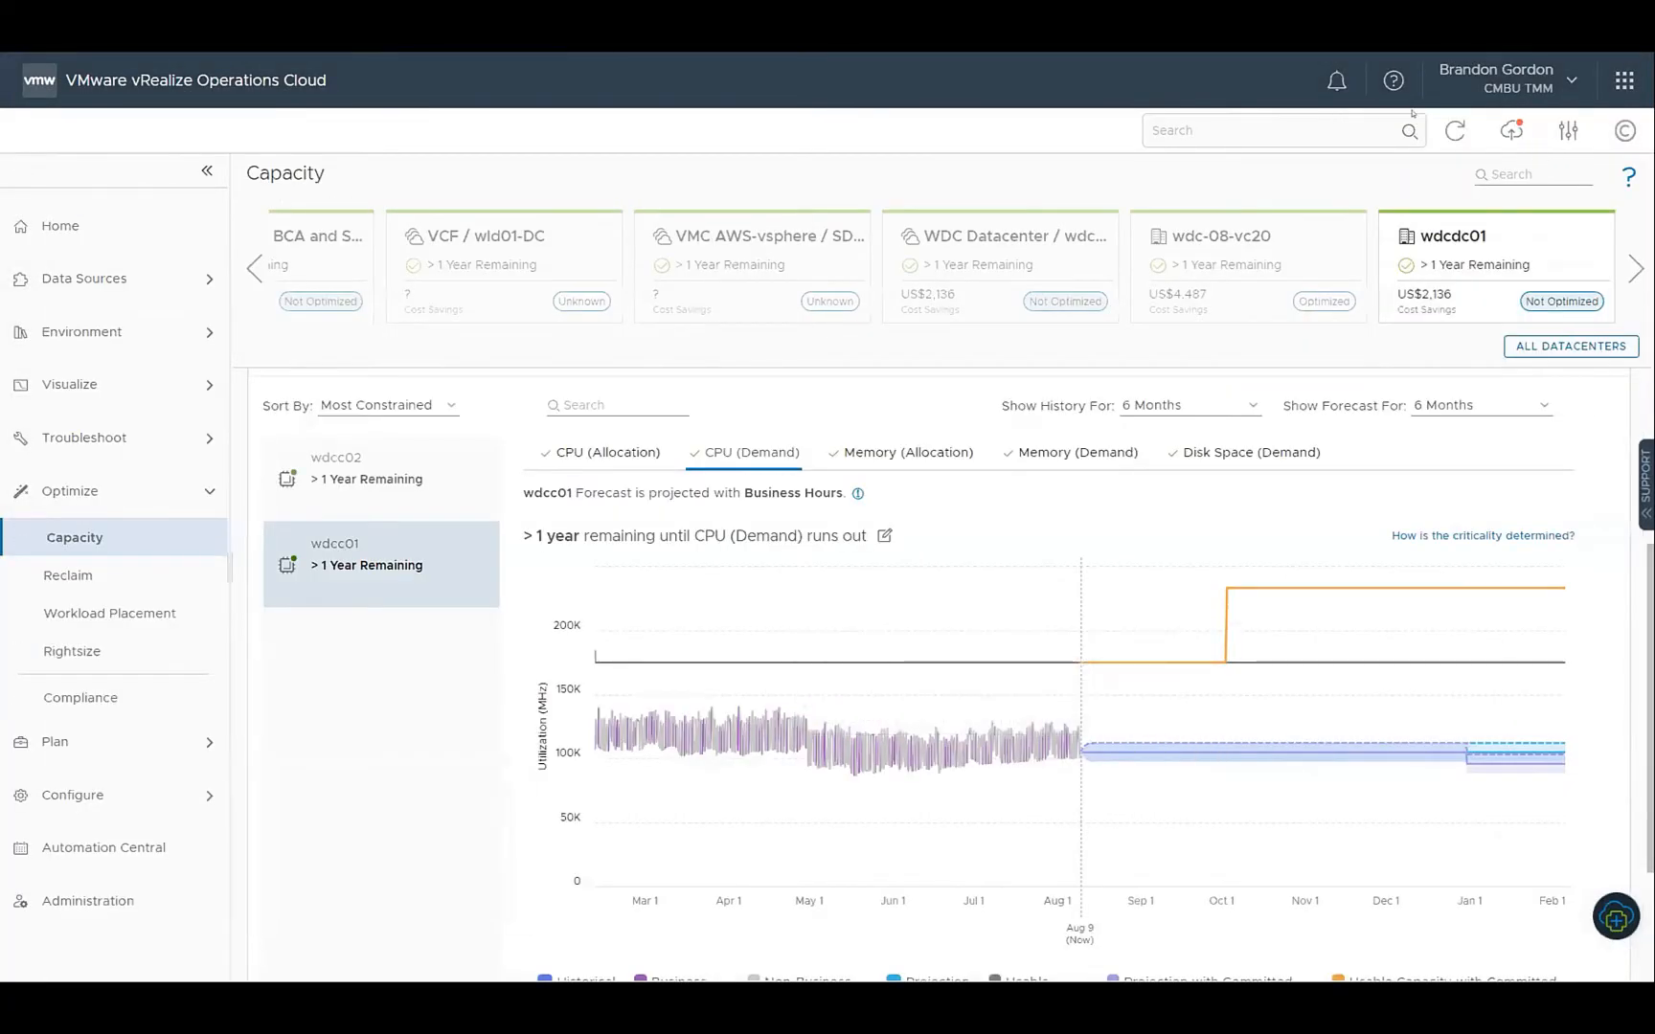
Refresh the datacenter's capacity data and examine wdcc01's updated CPU demand projection
{"action": "left_click", "coordinate": [1455, 130]}
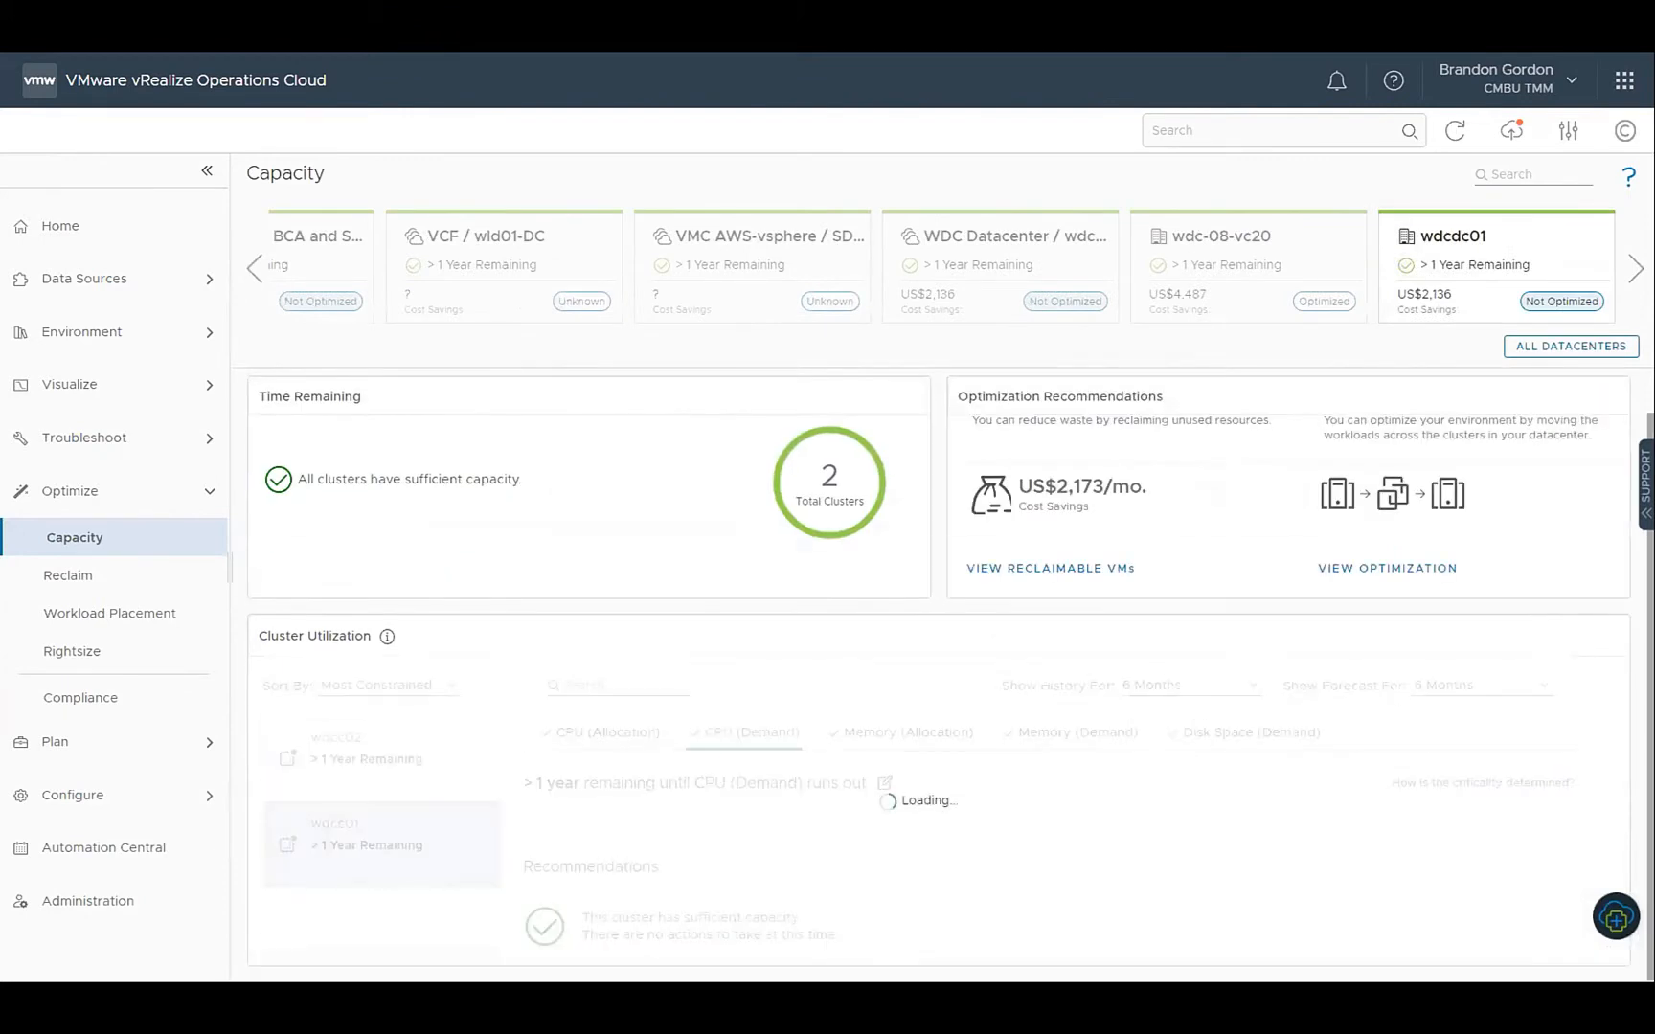
{"action": "scroll", "coordinate": [1341, 661], "scroll_direction": "down", "scroll_amount": 5}
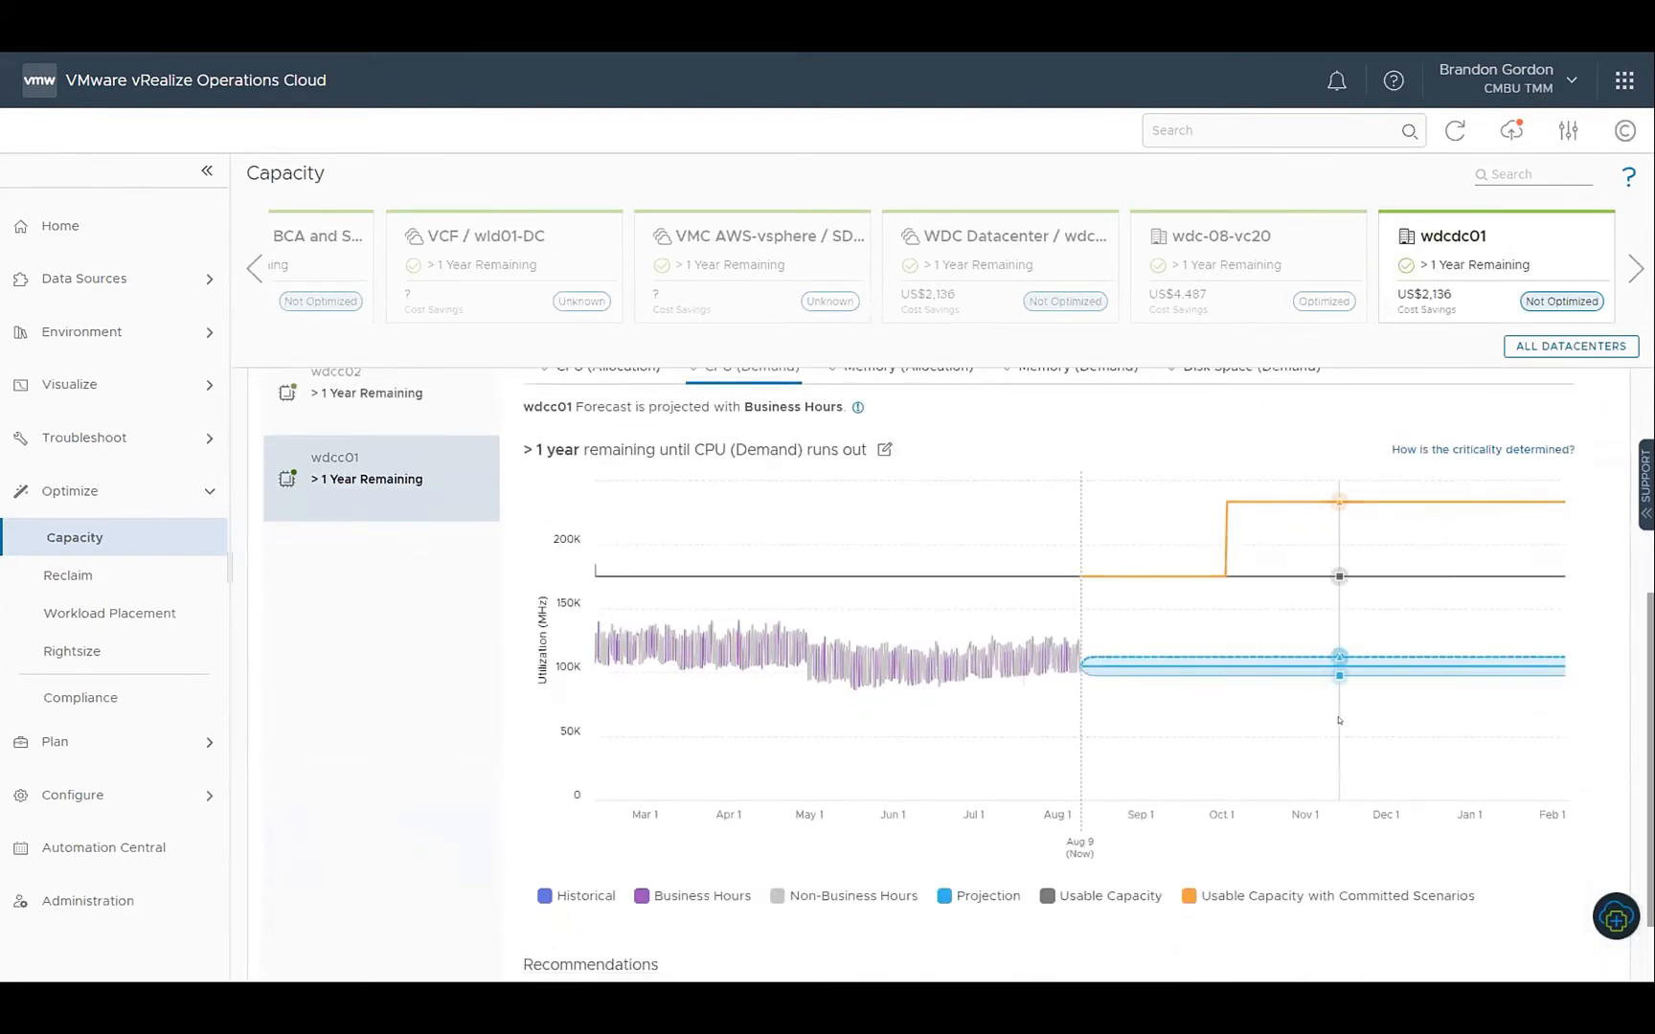
{"action": "mouse_move", "coordinate": [1339, 720]}
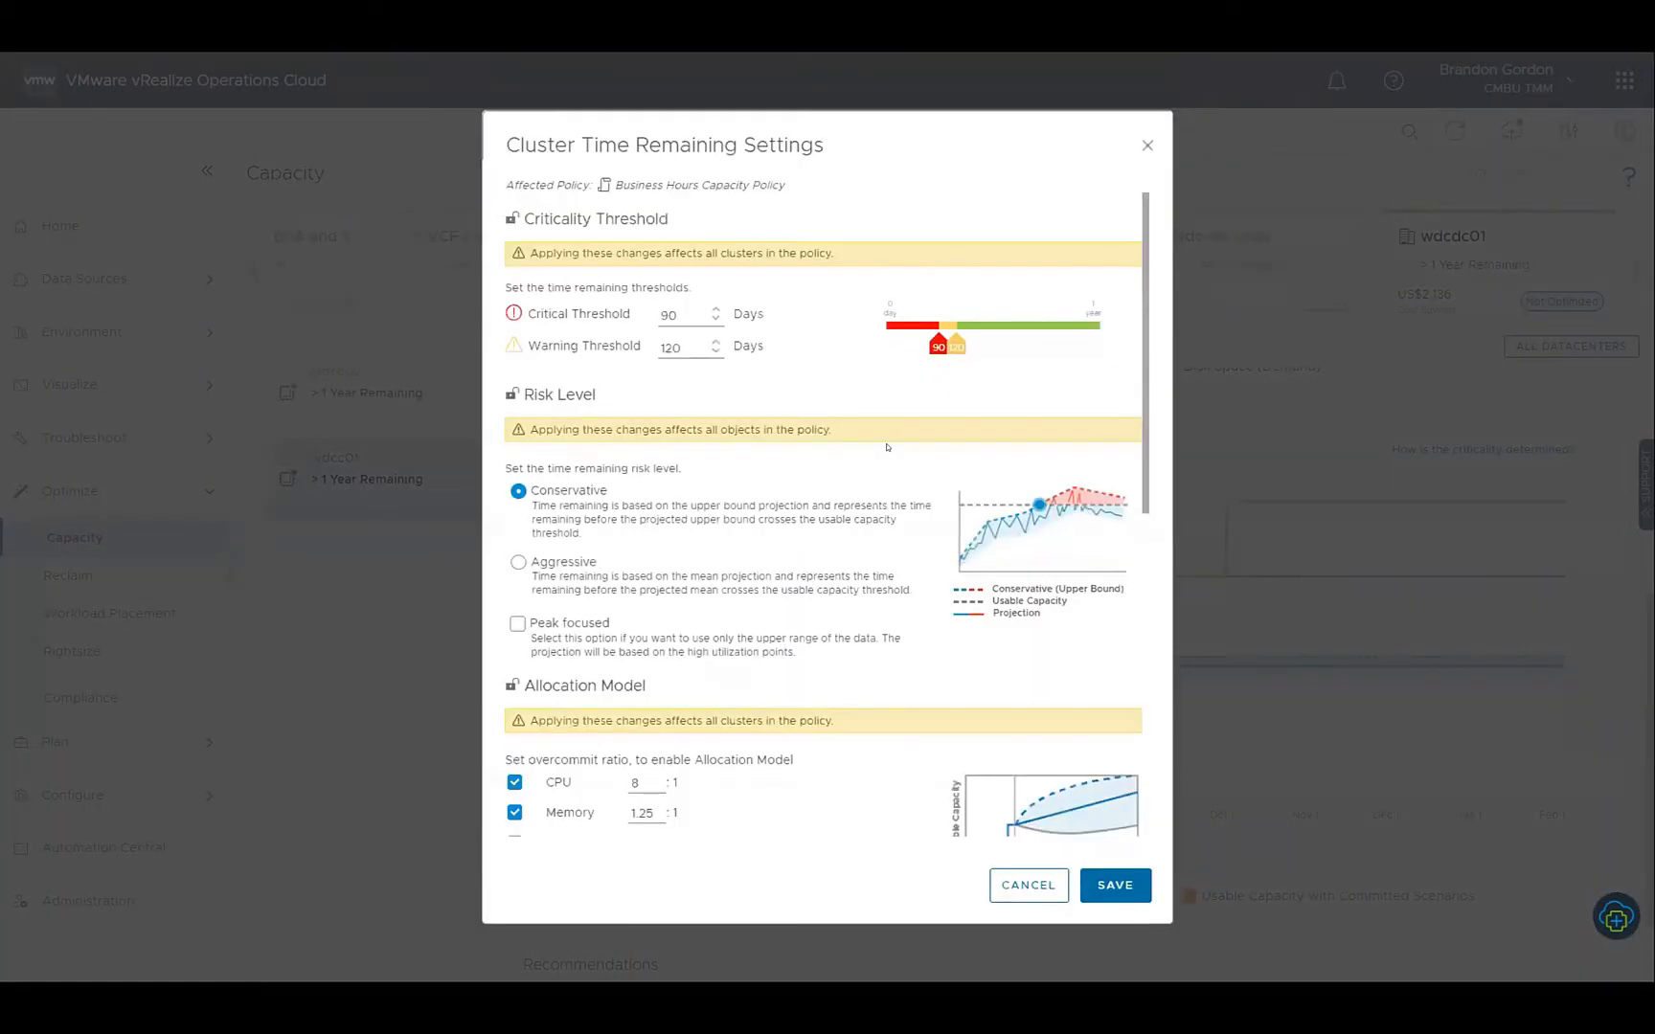
Review the cluster time remaining settings through the Business Hours Schedule without saving, and examine wdcc01's June to August CPU demand history up close
{"action": "scroll", "coordinate": [862, 568], "scroll_direction": "down", "scroll_amount": 10}
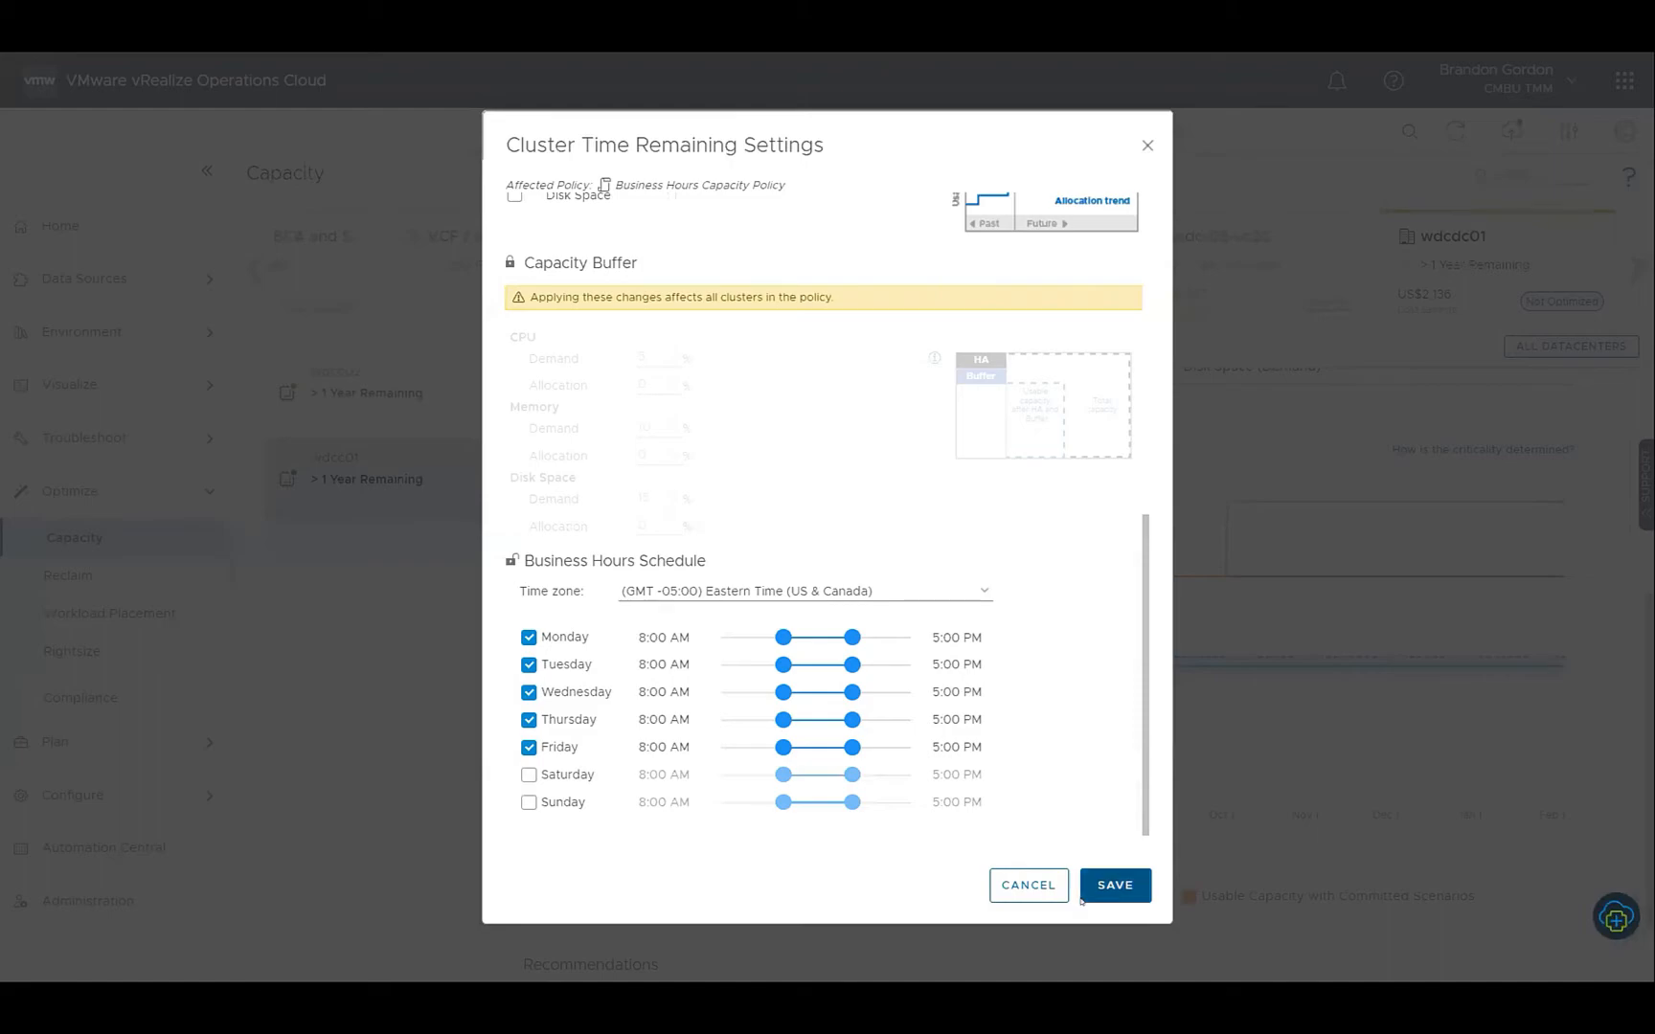
{"action": "left_click", "coordinate": [1035, 887]}
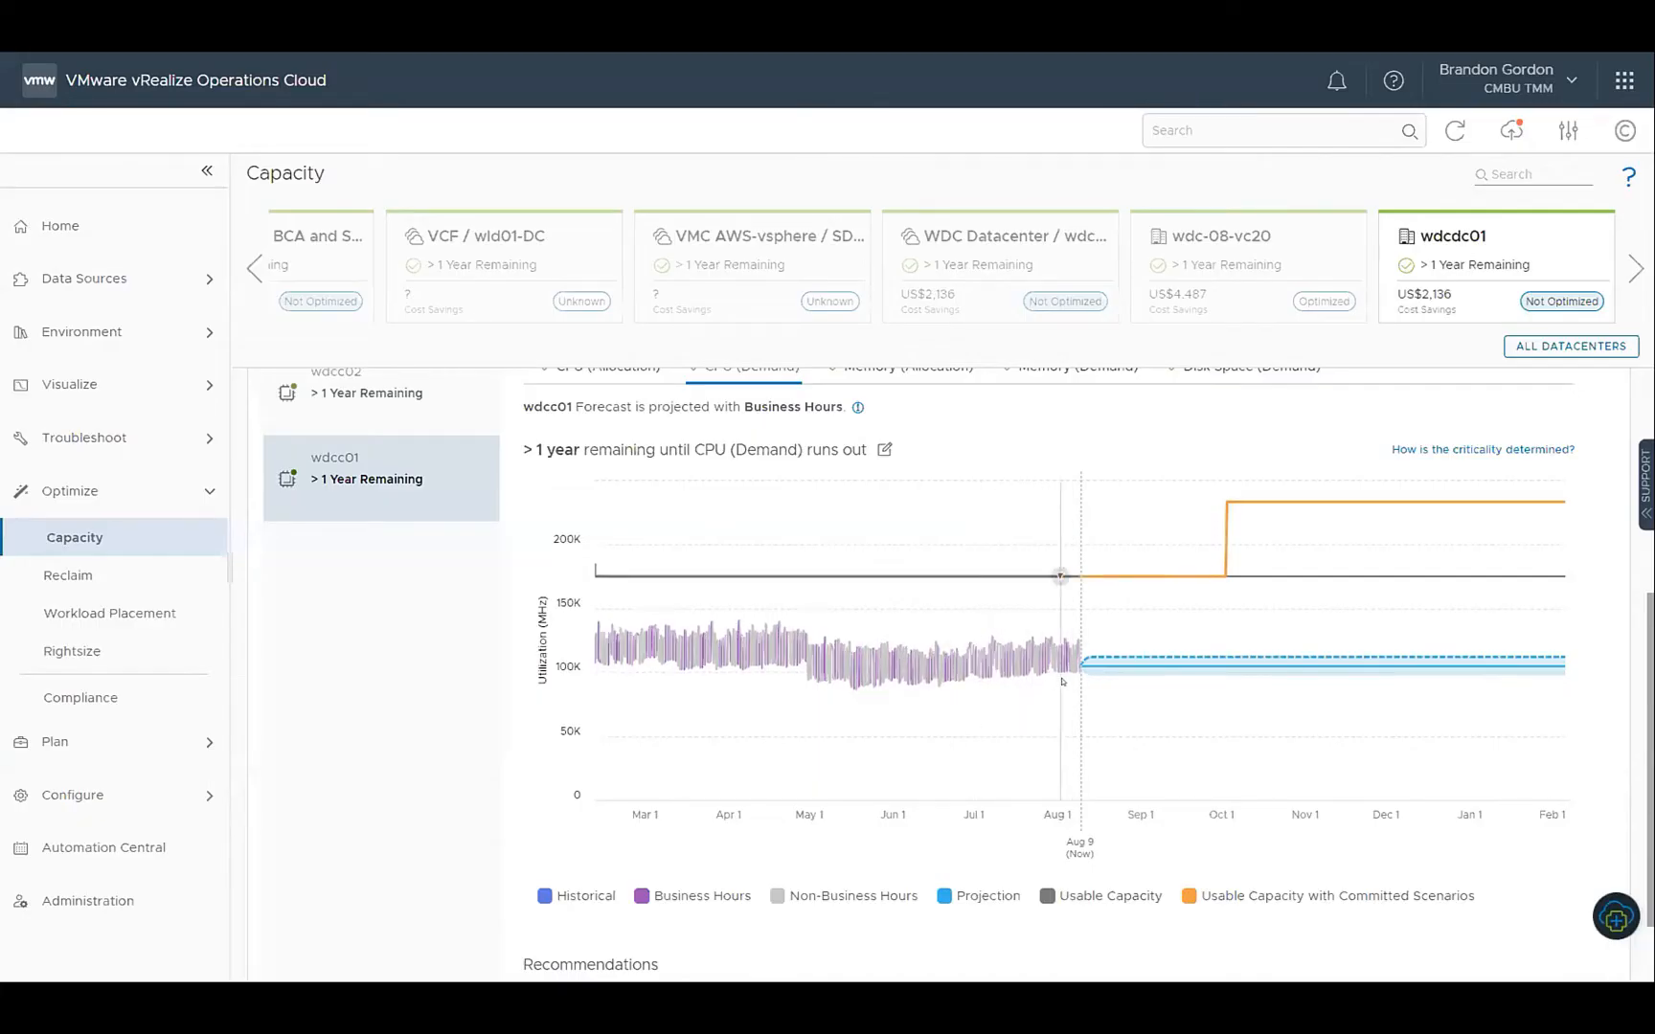
{"action": "left_click_drag", "start_coordinate": [1064, 688], "coordinate": [912, 687]}
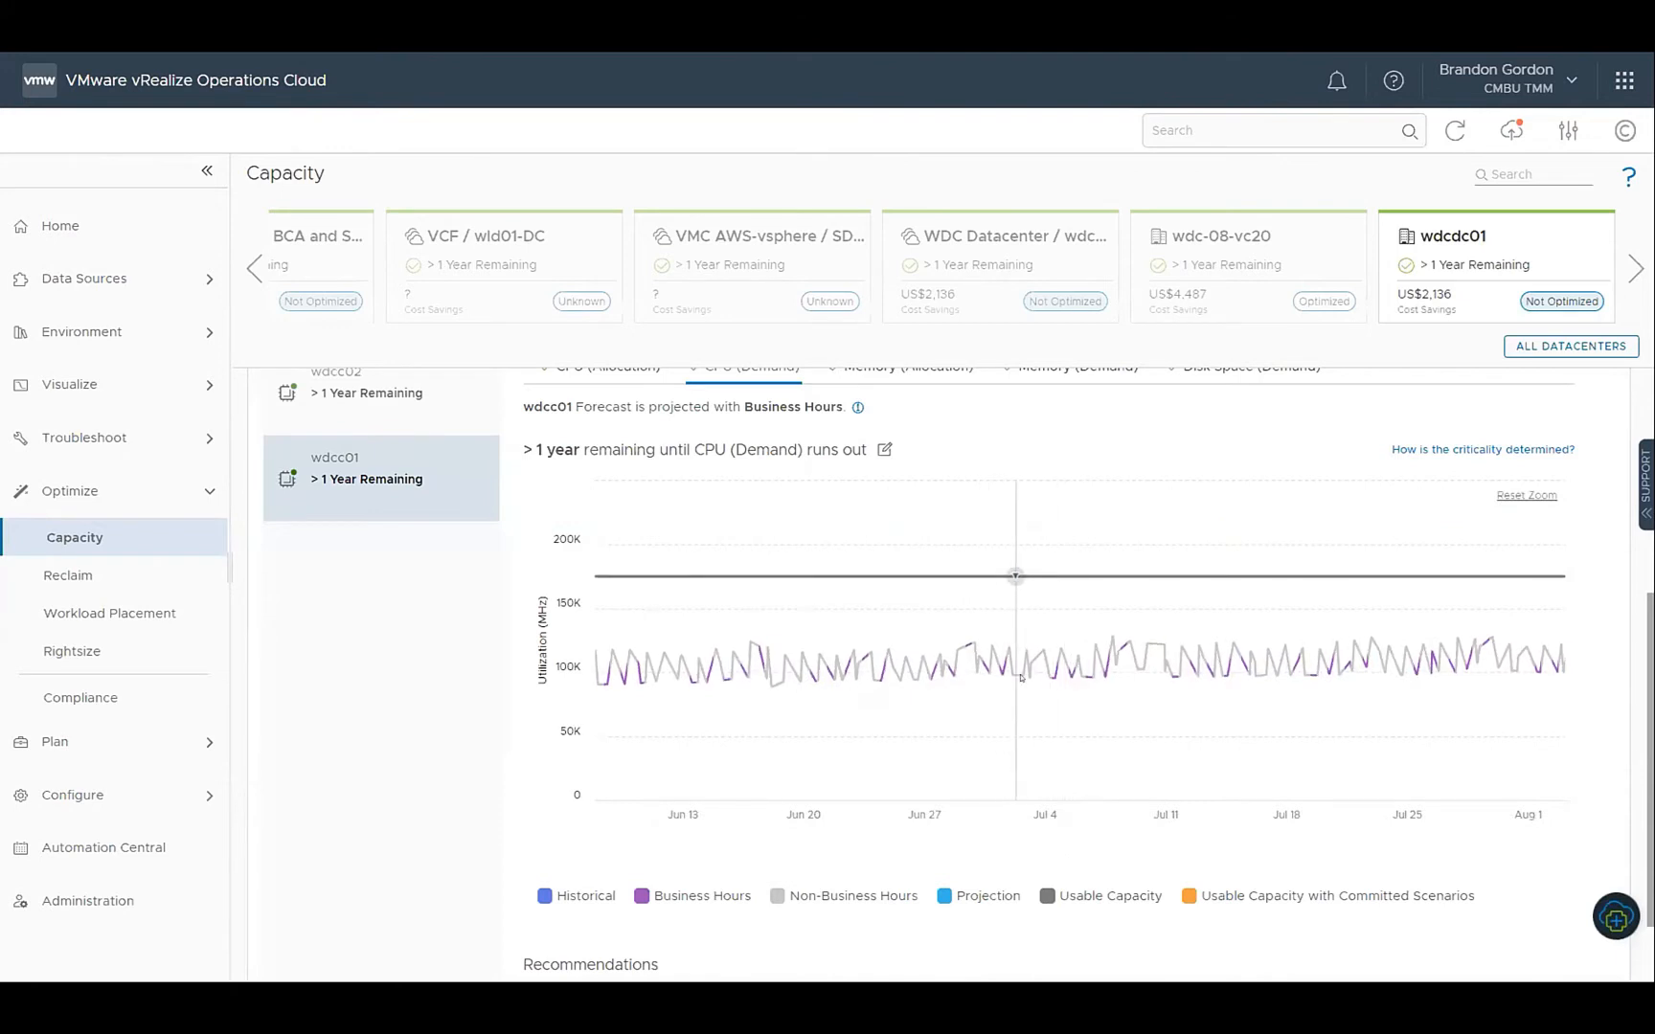
{"action": "mouse_move", "coordinate": [1023, 675]}
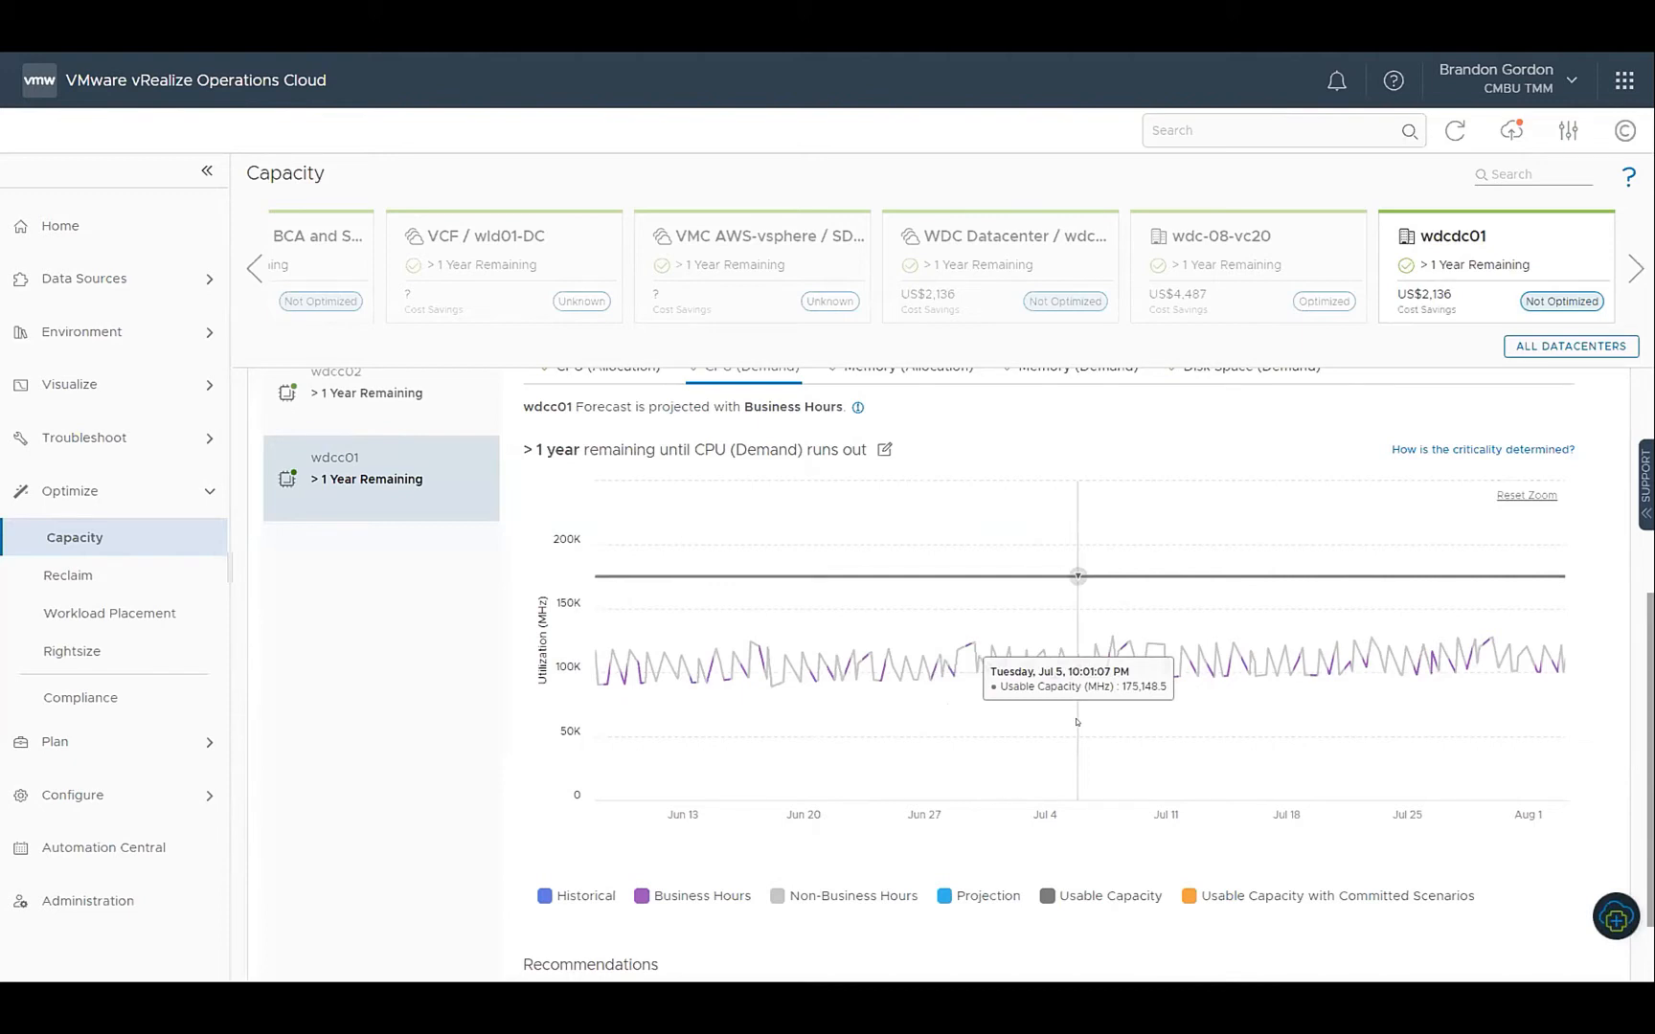
{"action": "left_click", "coordinate": [1527, 496]}
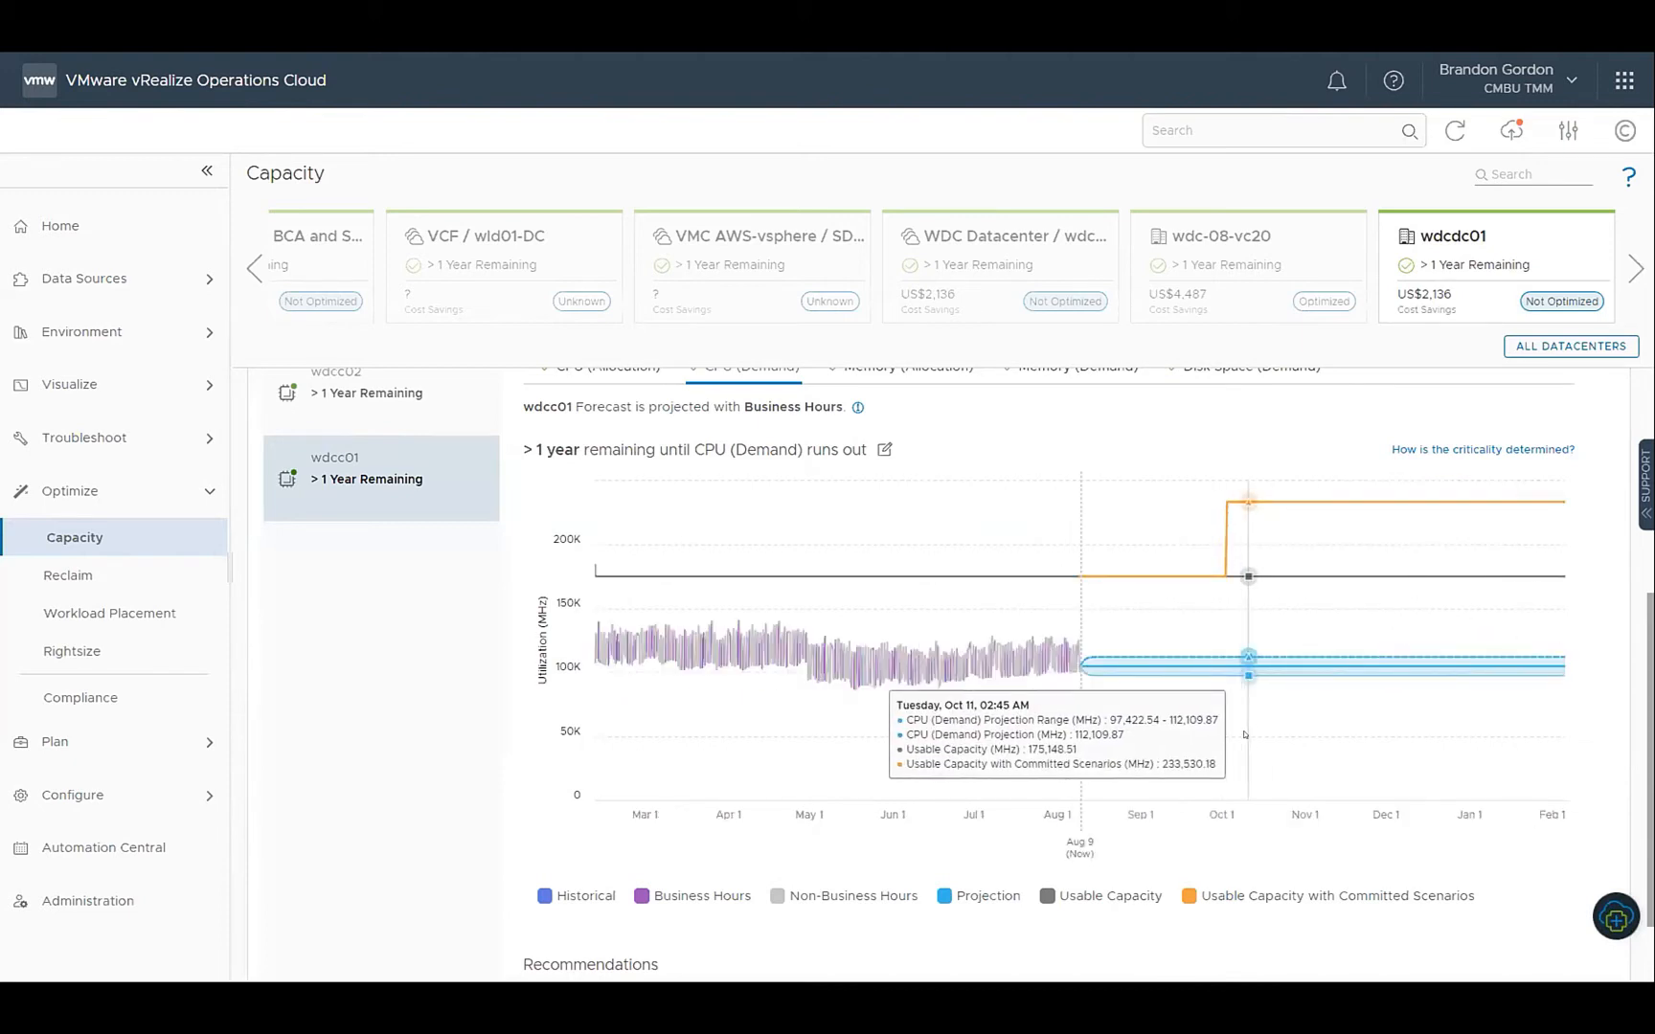
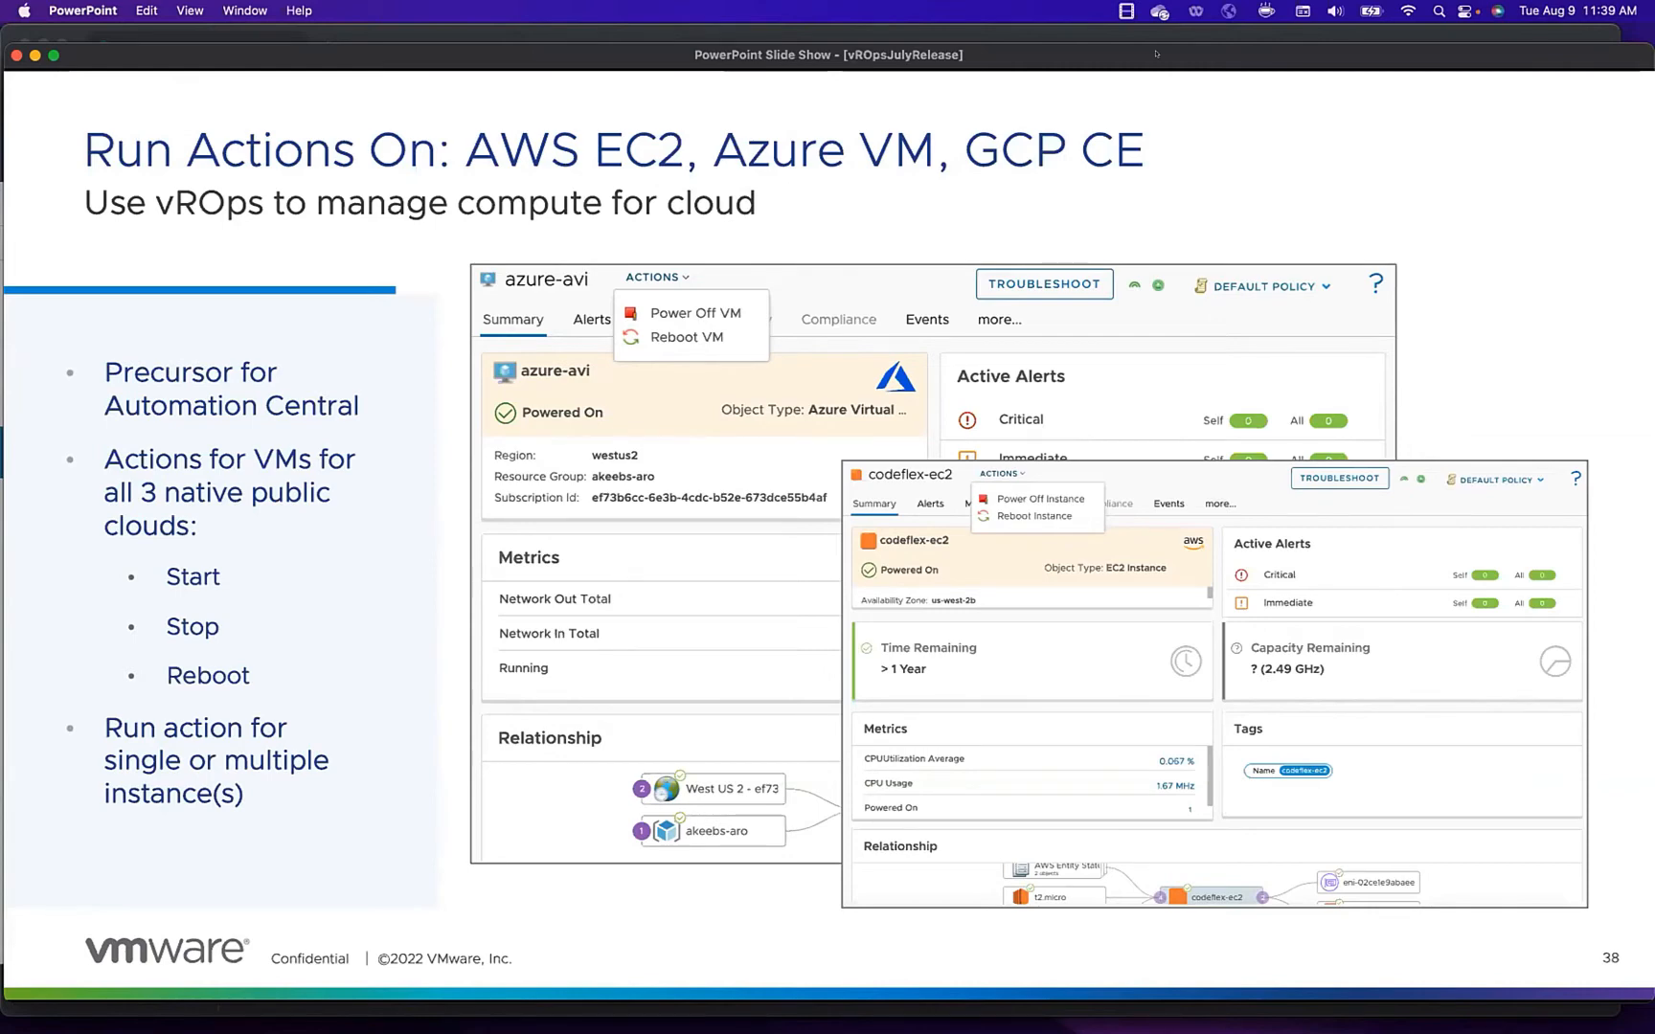
{"action": "key", "text": "Right"}
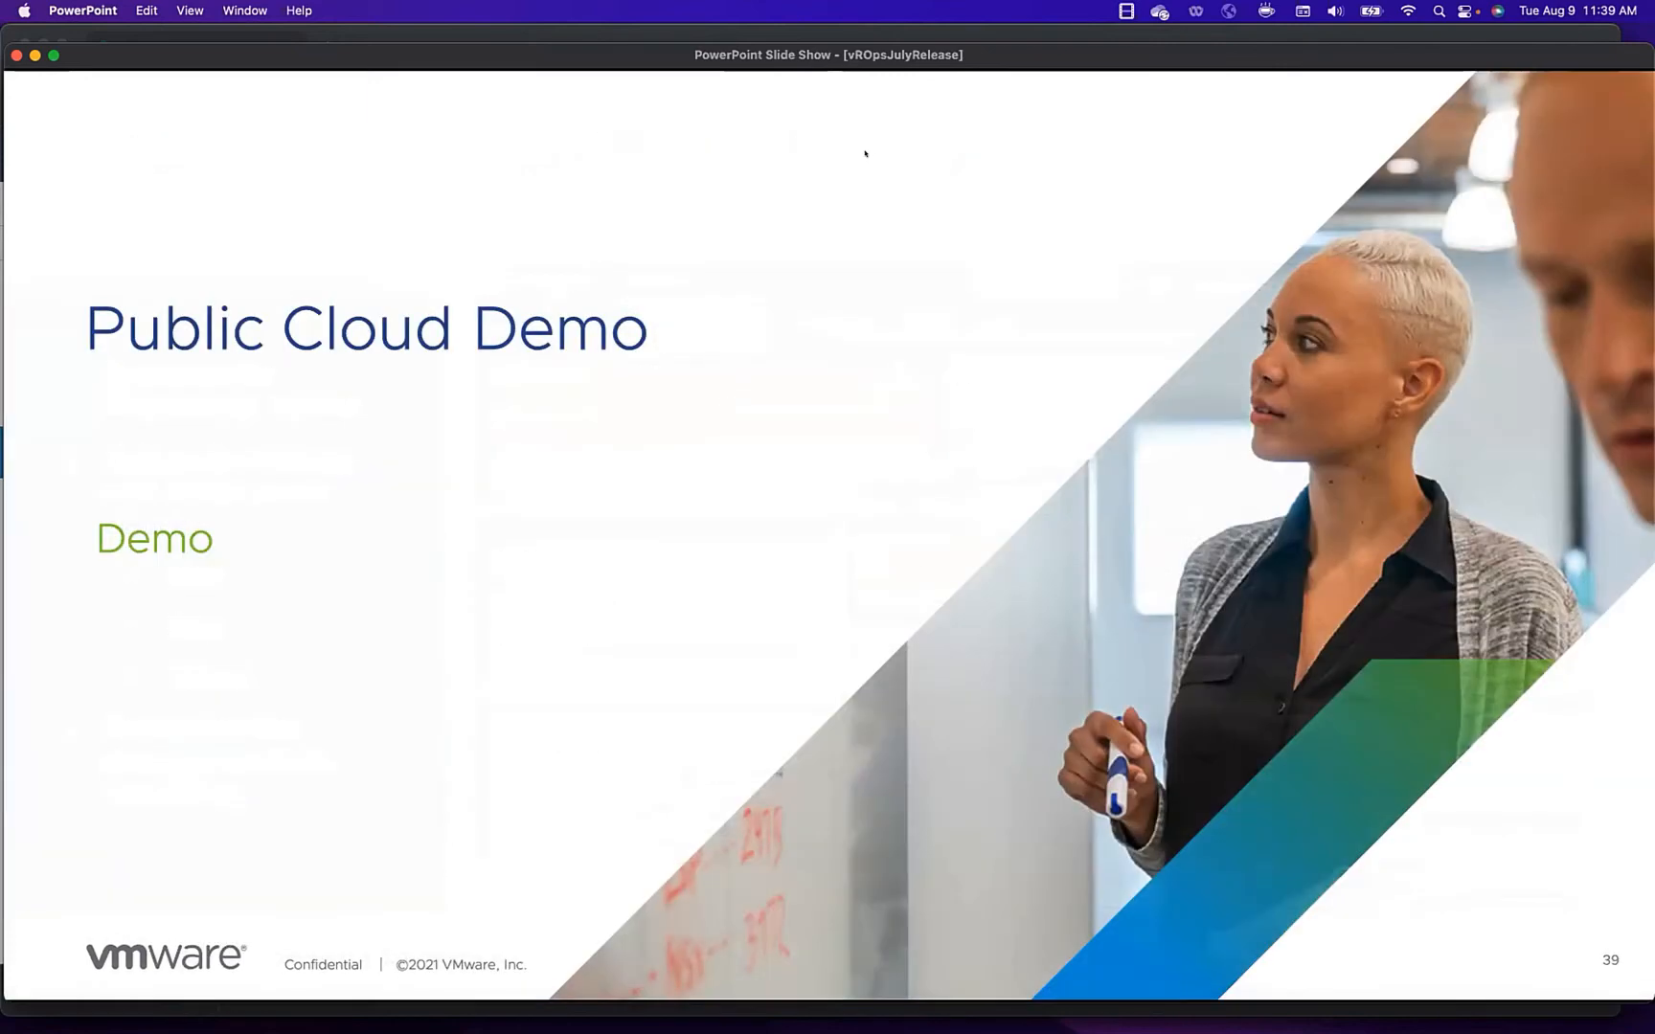
Switch to vRealize Operations Cloud in Chrome and examine the services on the AWS Inventory dashboard
{"action": "left_click", "coordinate": [718, 35]}
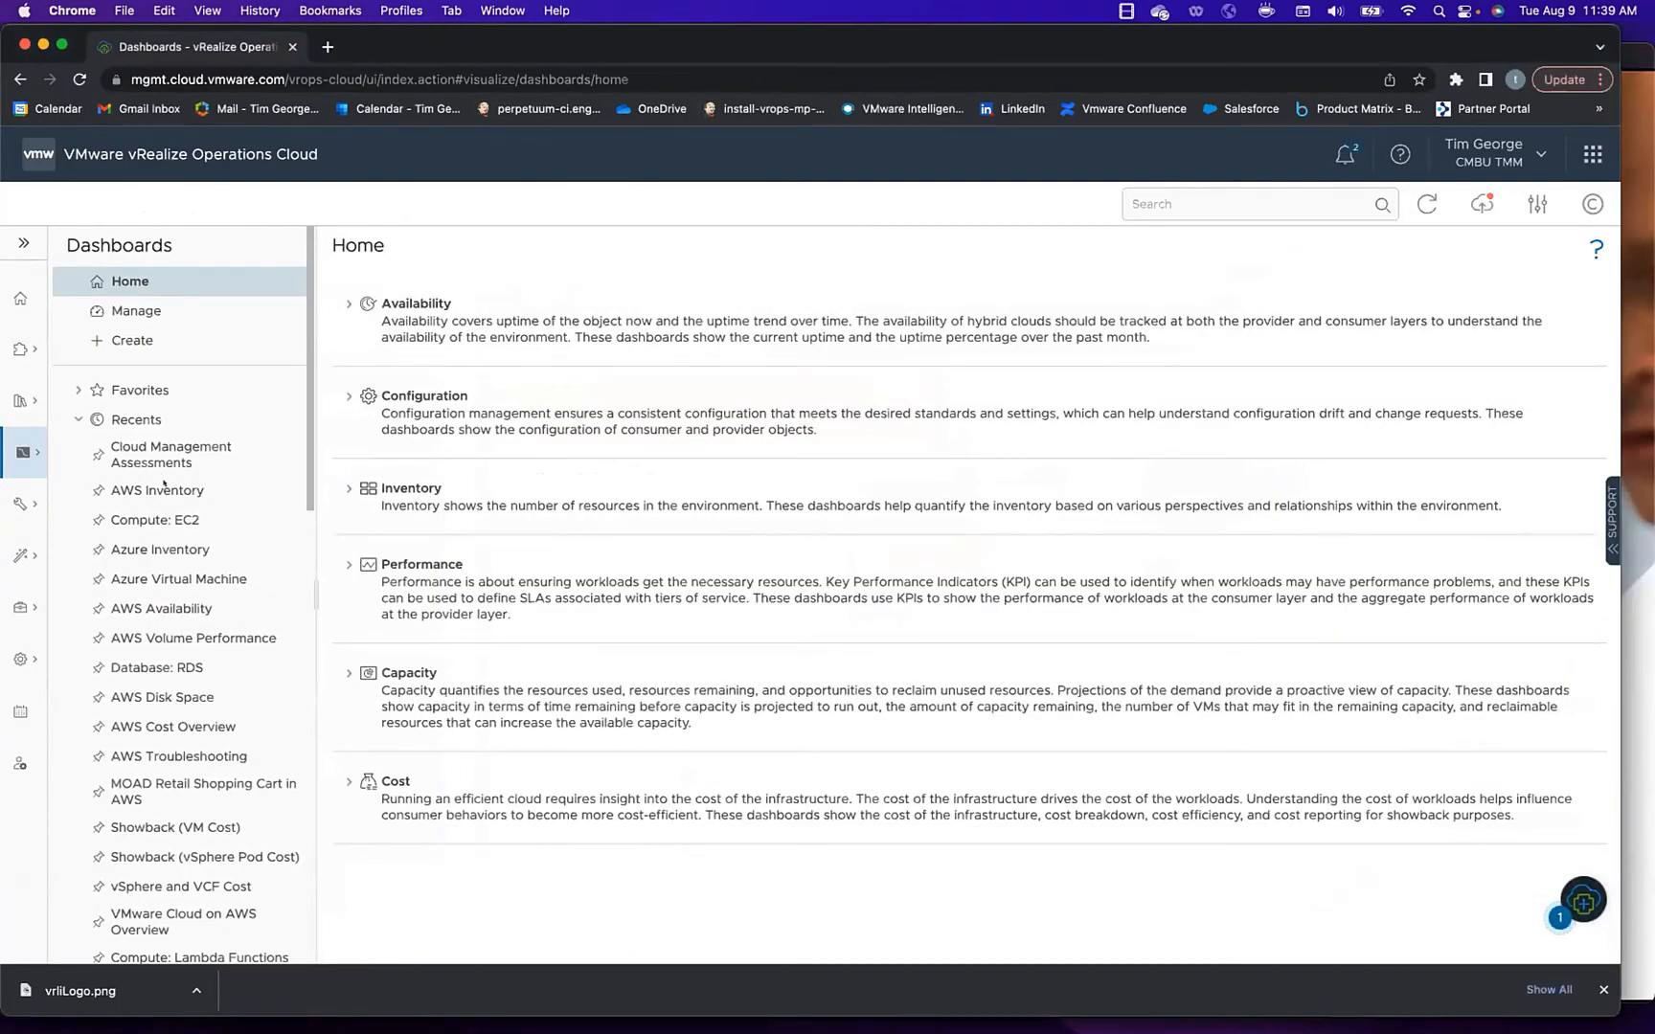
{"action": "left_click", "coordinate": [145, 509]}
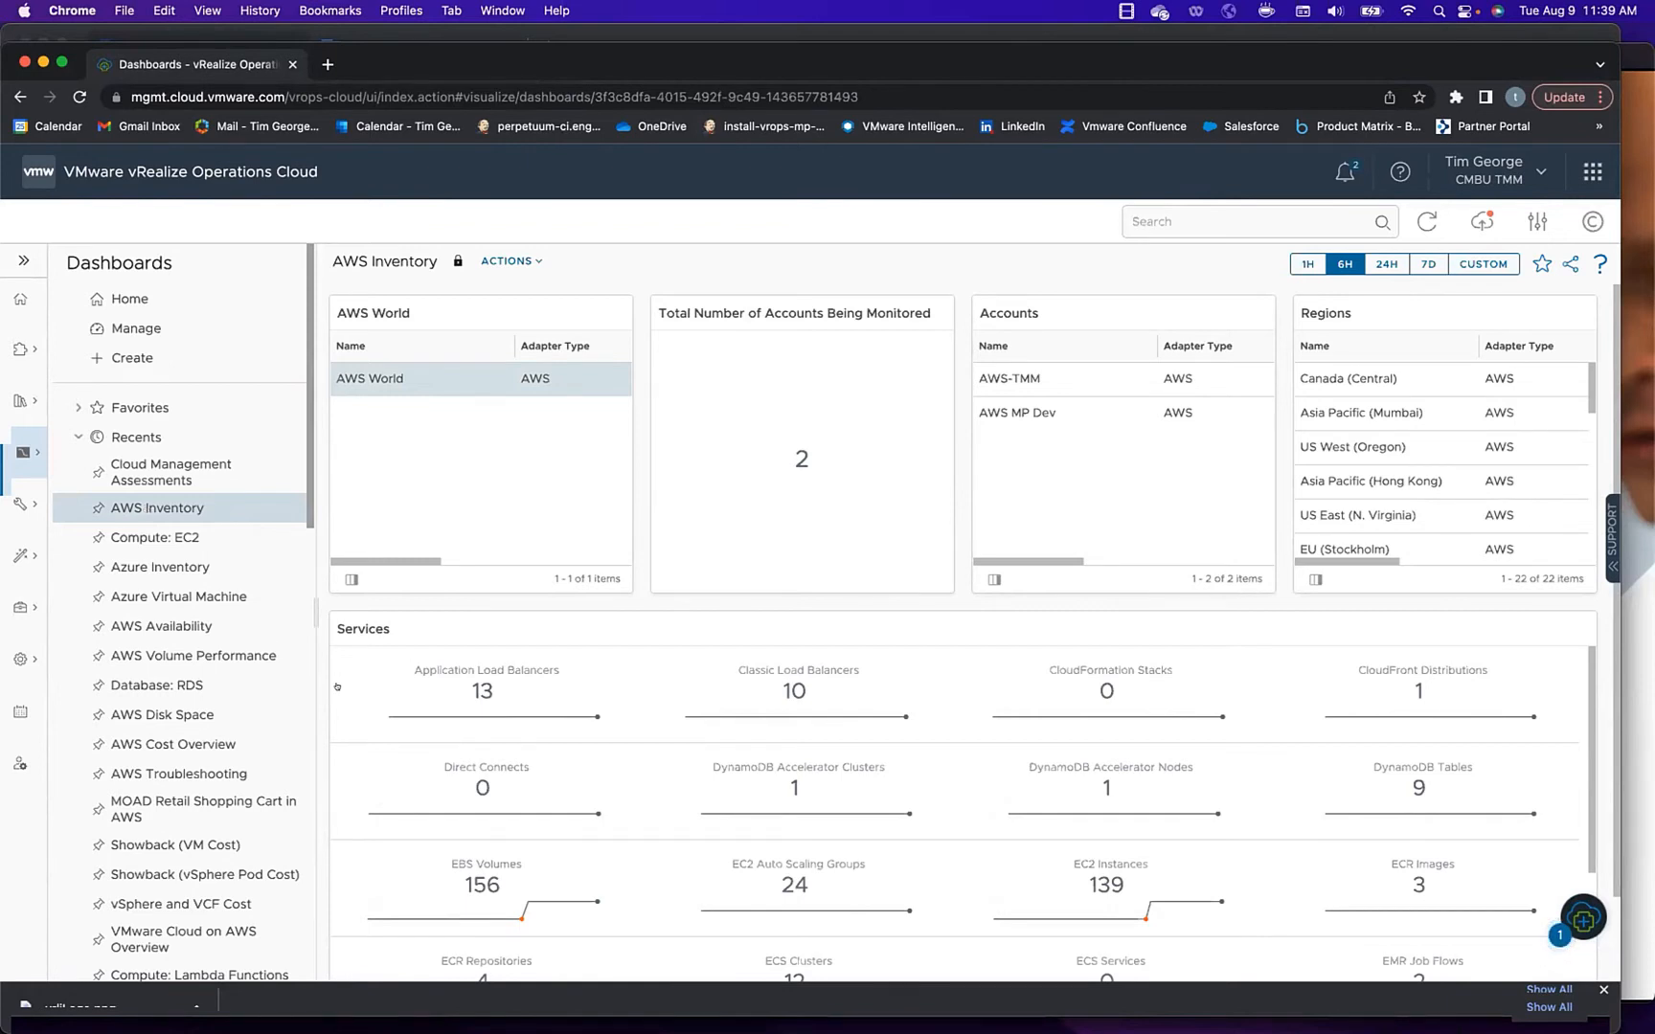
{"action": "scroll", "coordinate": [337, 686], "scroll_direction": "down", "scroll_amount": 3}
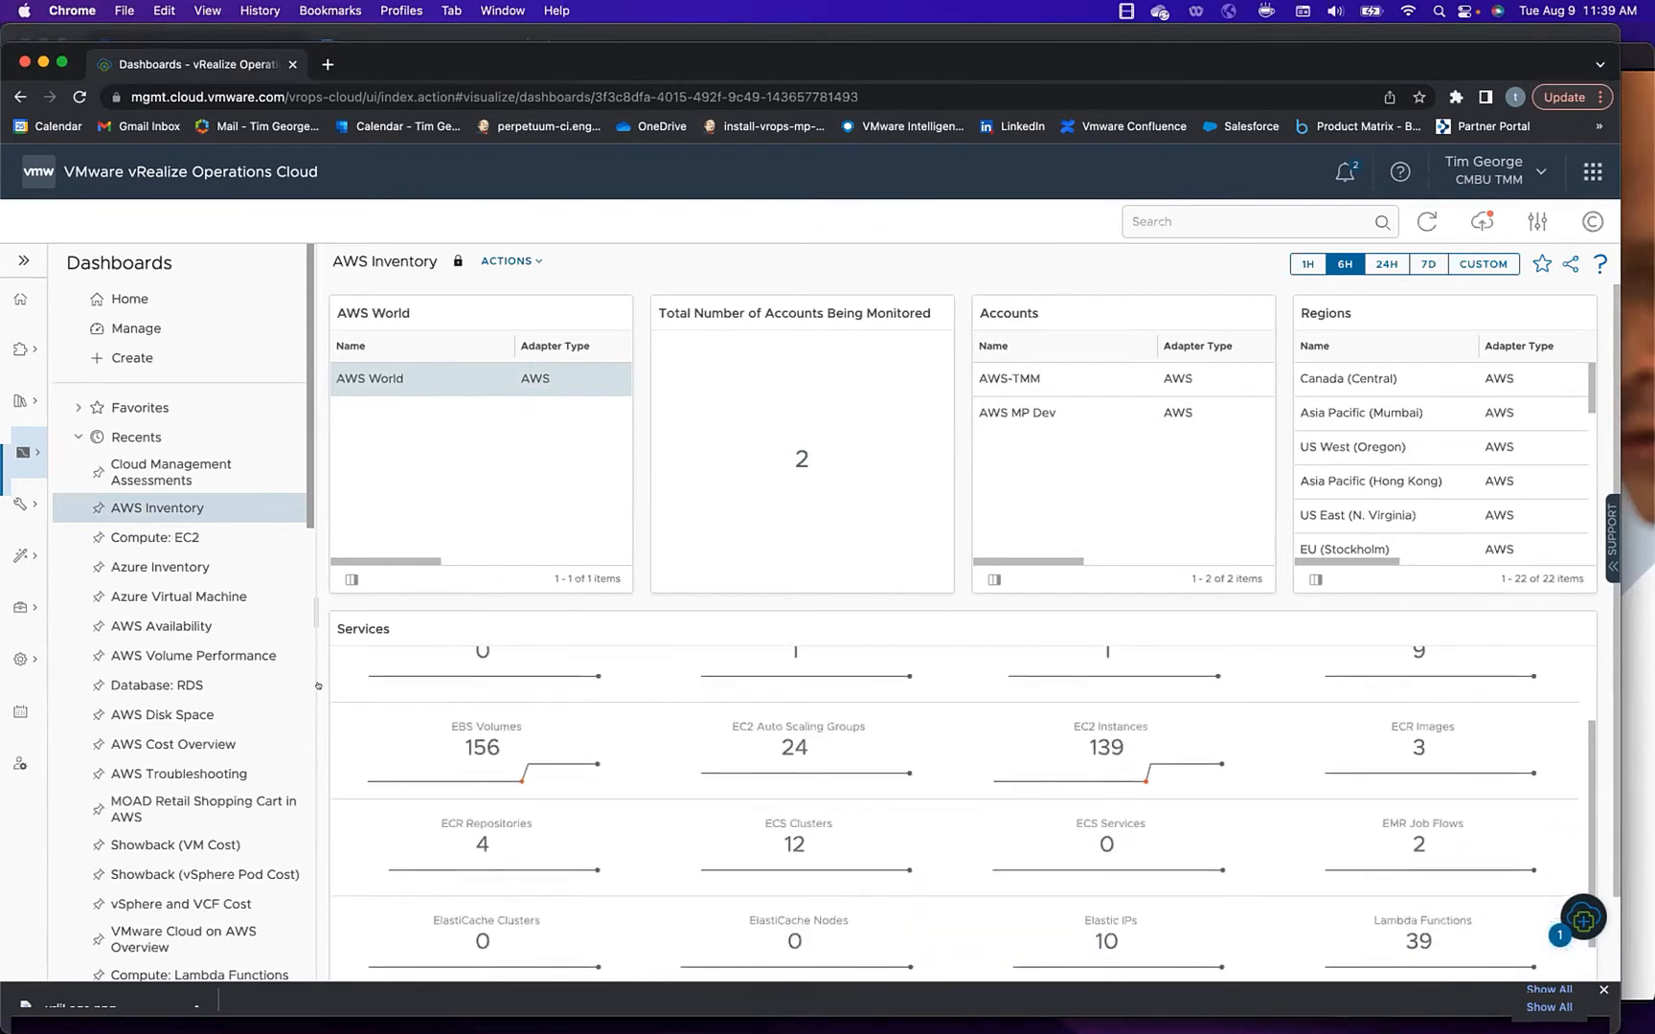
{"action": "scroll", "coordinate": [318, 685], "scroll_direction": "down", "scroll_amount": 2}
{"action": "scroll", "coordinate": [707, 674], "scroll_direction": "down", "scroll_amount": 5}
{"action": "scroll", "coordinate": [707, 673], "scroll_direction": "up", "scroll_amount": 4}
{"action": "scroll", "coordinate": [706, 674], "scroll_direction": "up", "scroll_amount": 2}
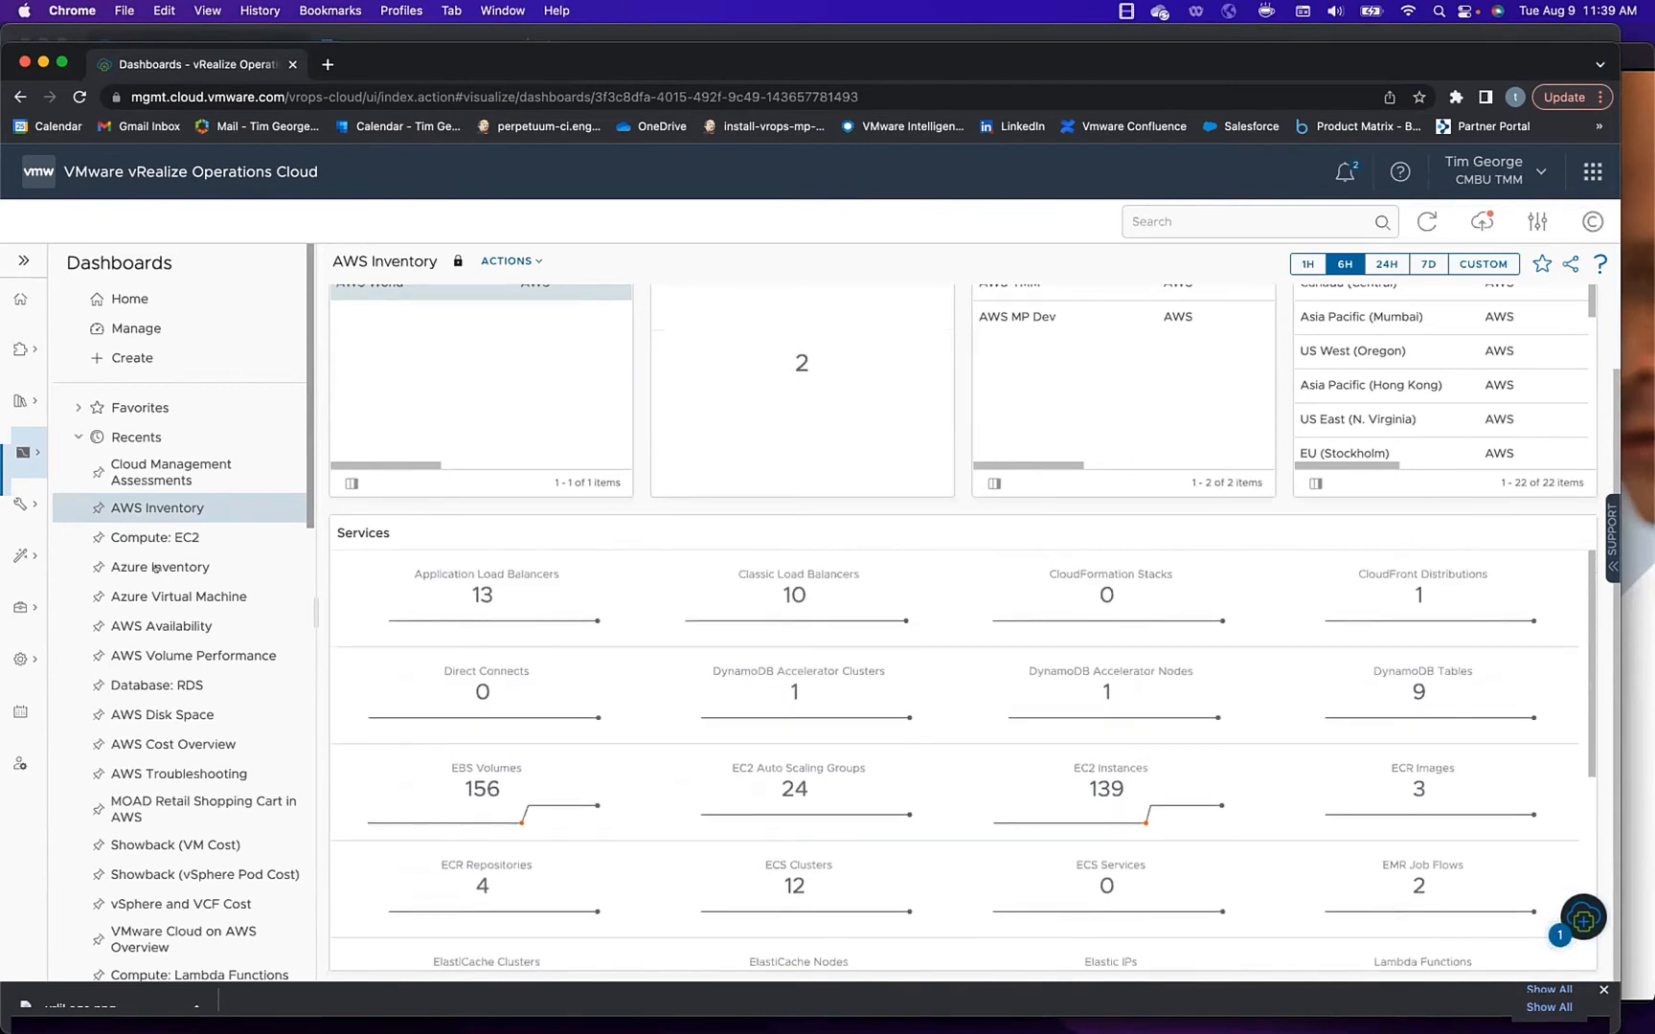
Open the Azure Inventory dashboard and examine its inventory by services
{"action": "left_click", "coordinate": [156, 567]}
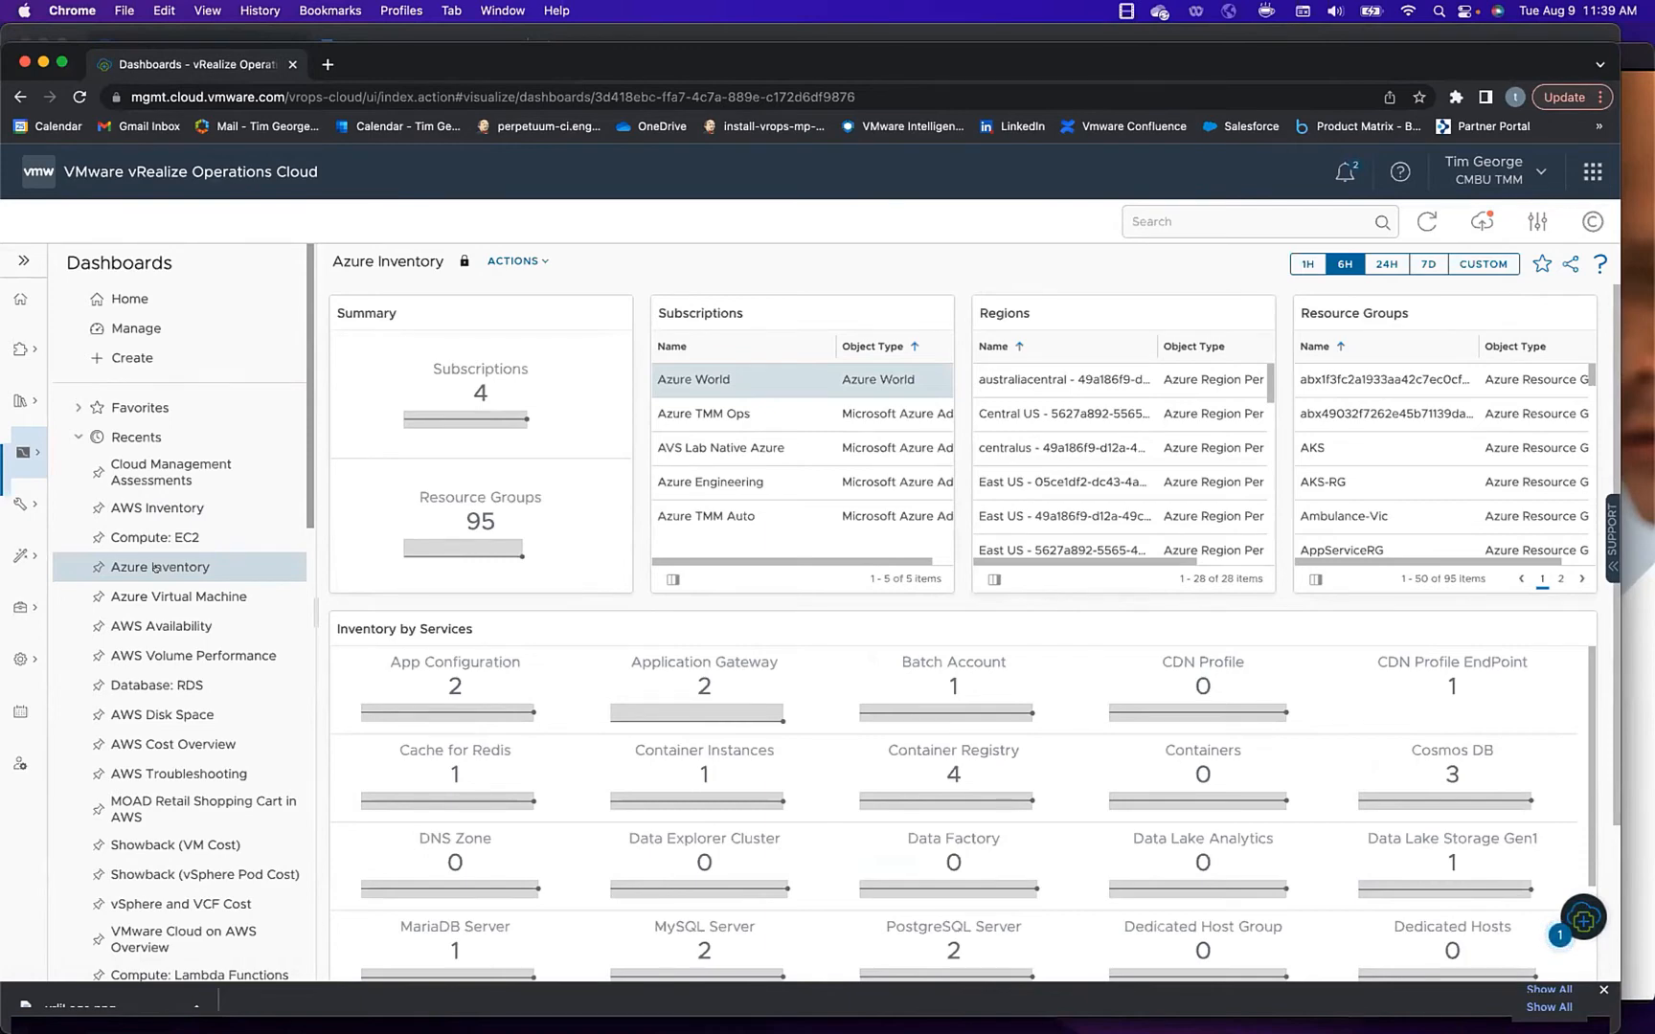
{"action": "scroll", "coordinate": [396, 716], "scroll_direction": "down", "scroll_amount": 3}
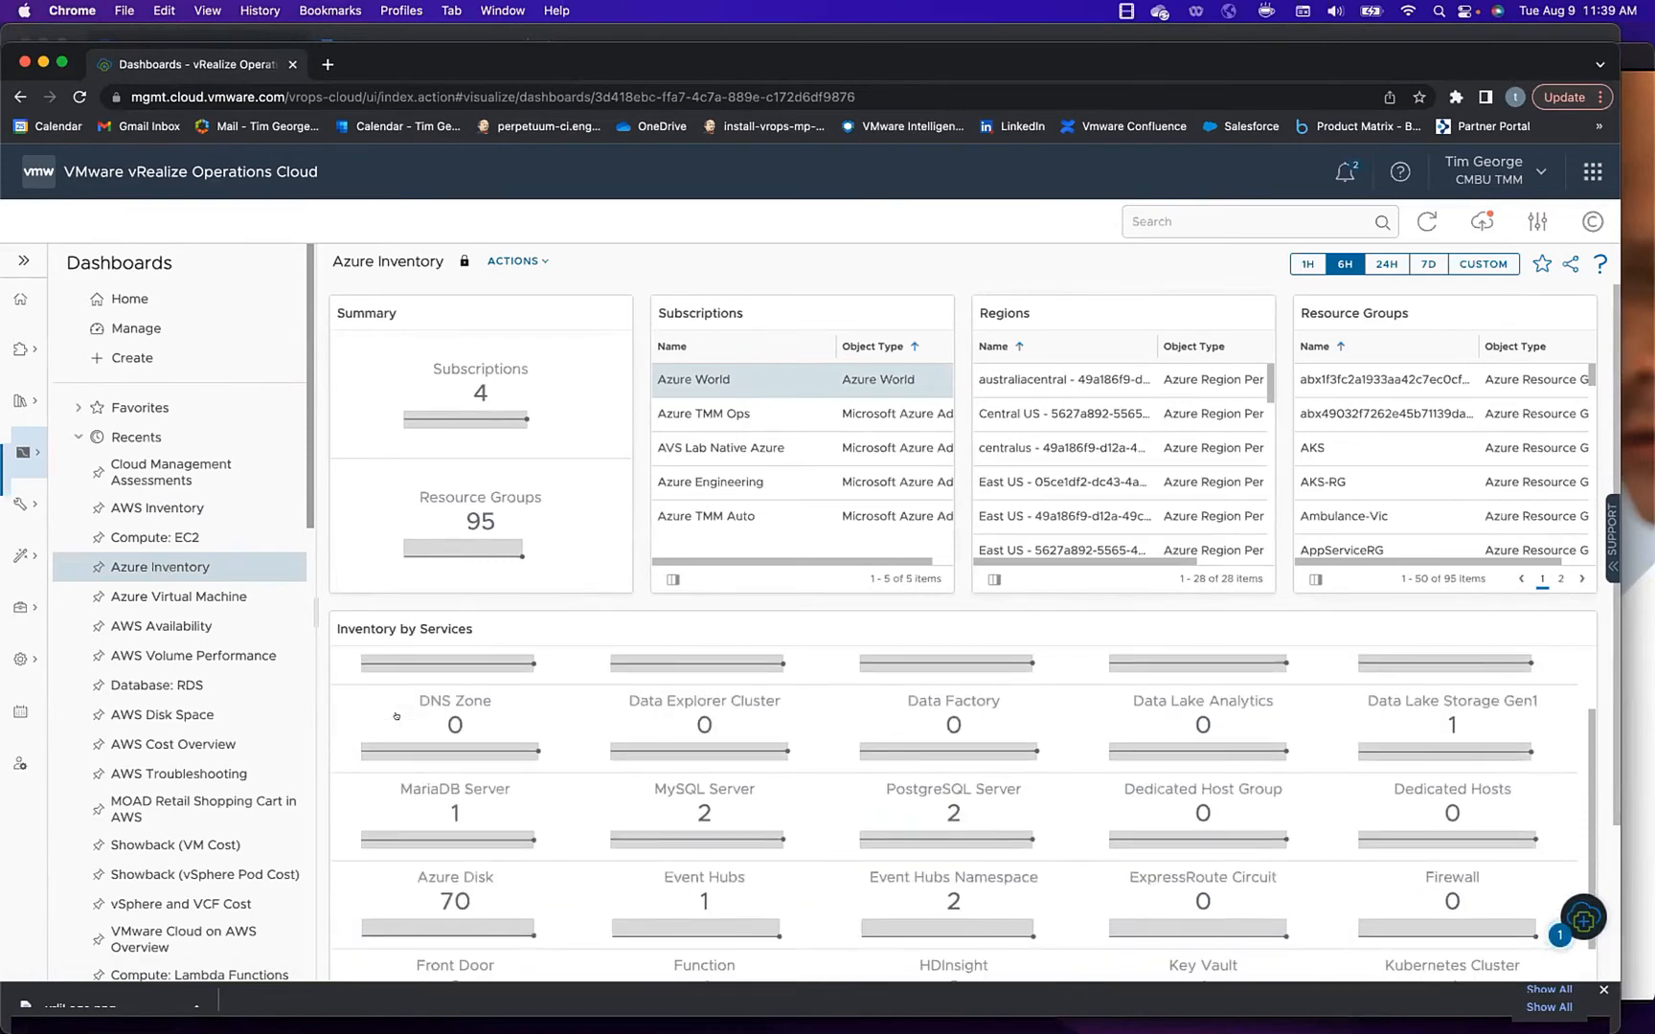
{"action": "scroll", "coordinate": [396, 717], "scroll_direction": "up", "scroll_amount": 3}
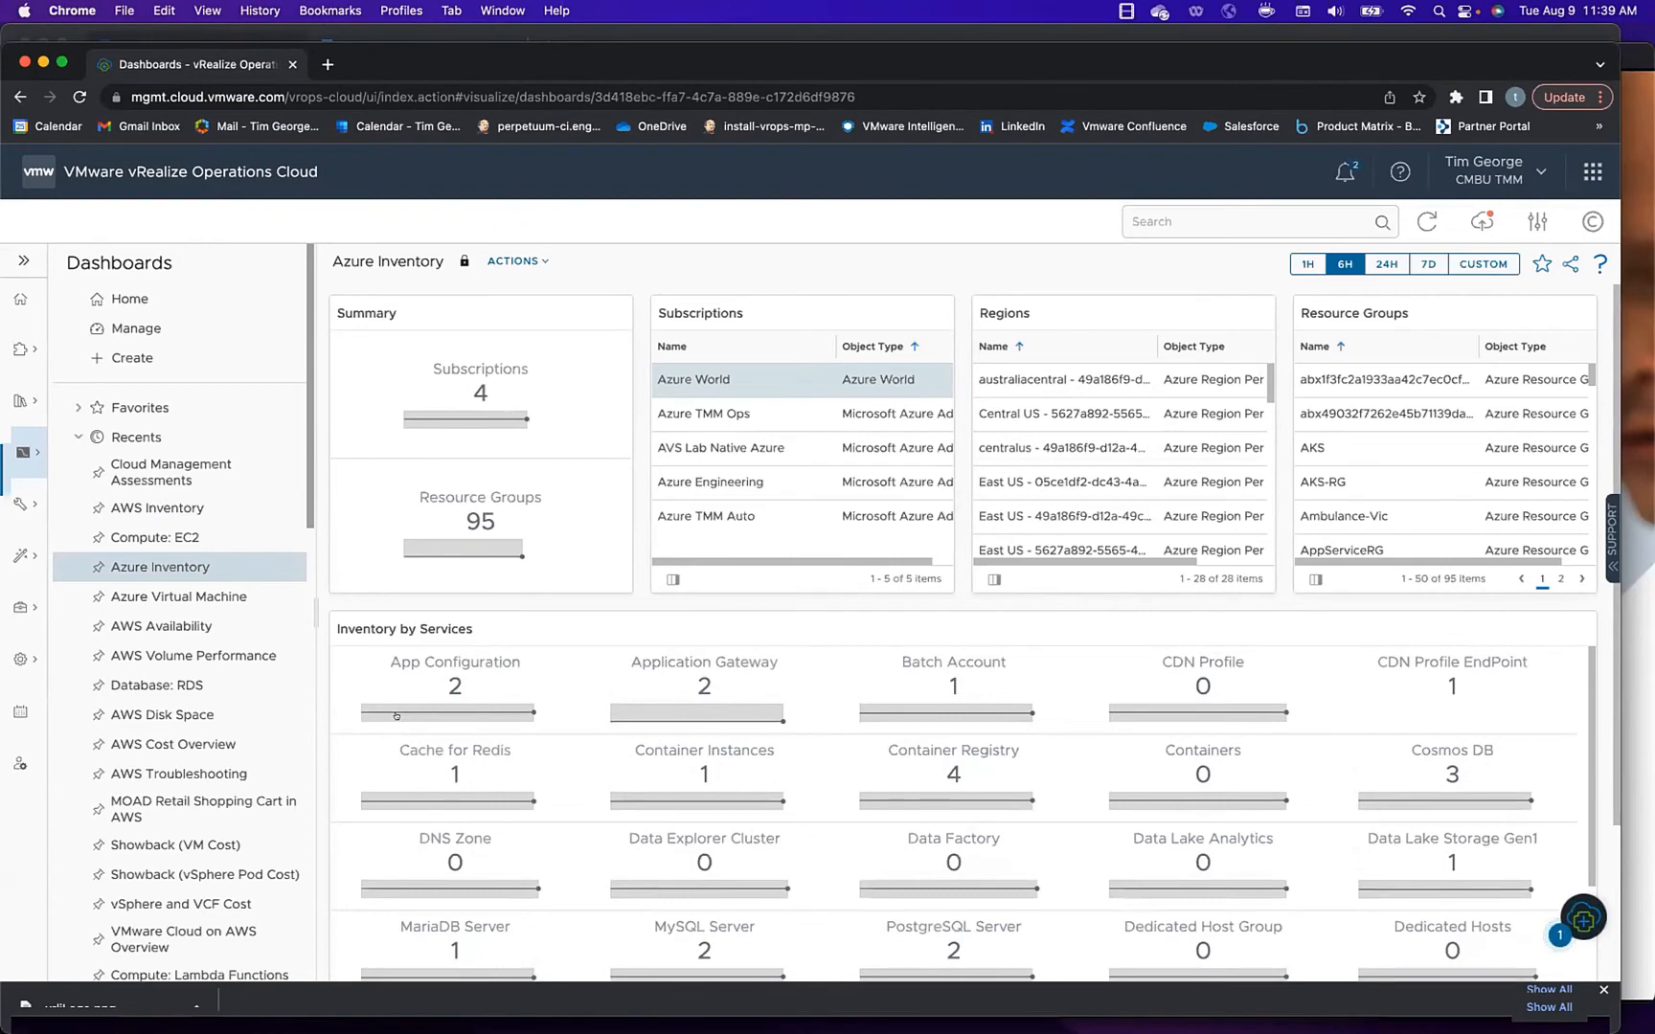
Open the Compute: EC2 dashboard and examine instance sizes, CPU, memory and network rankings, power states, alerts and key metrics
{"action": "left_click", "coordinate": [173, 538]}
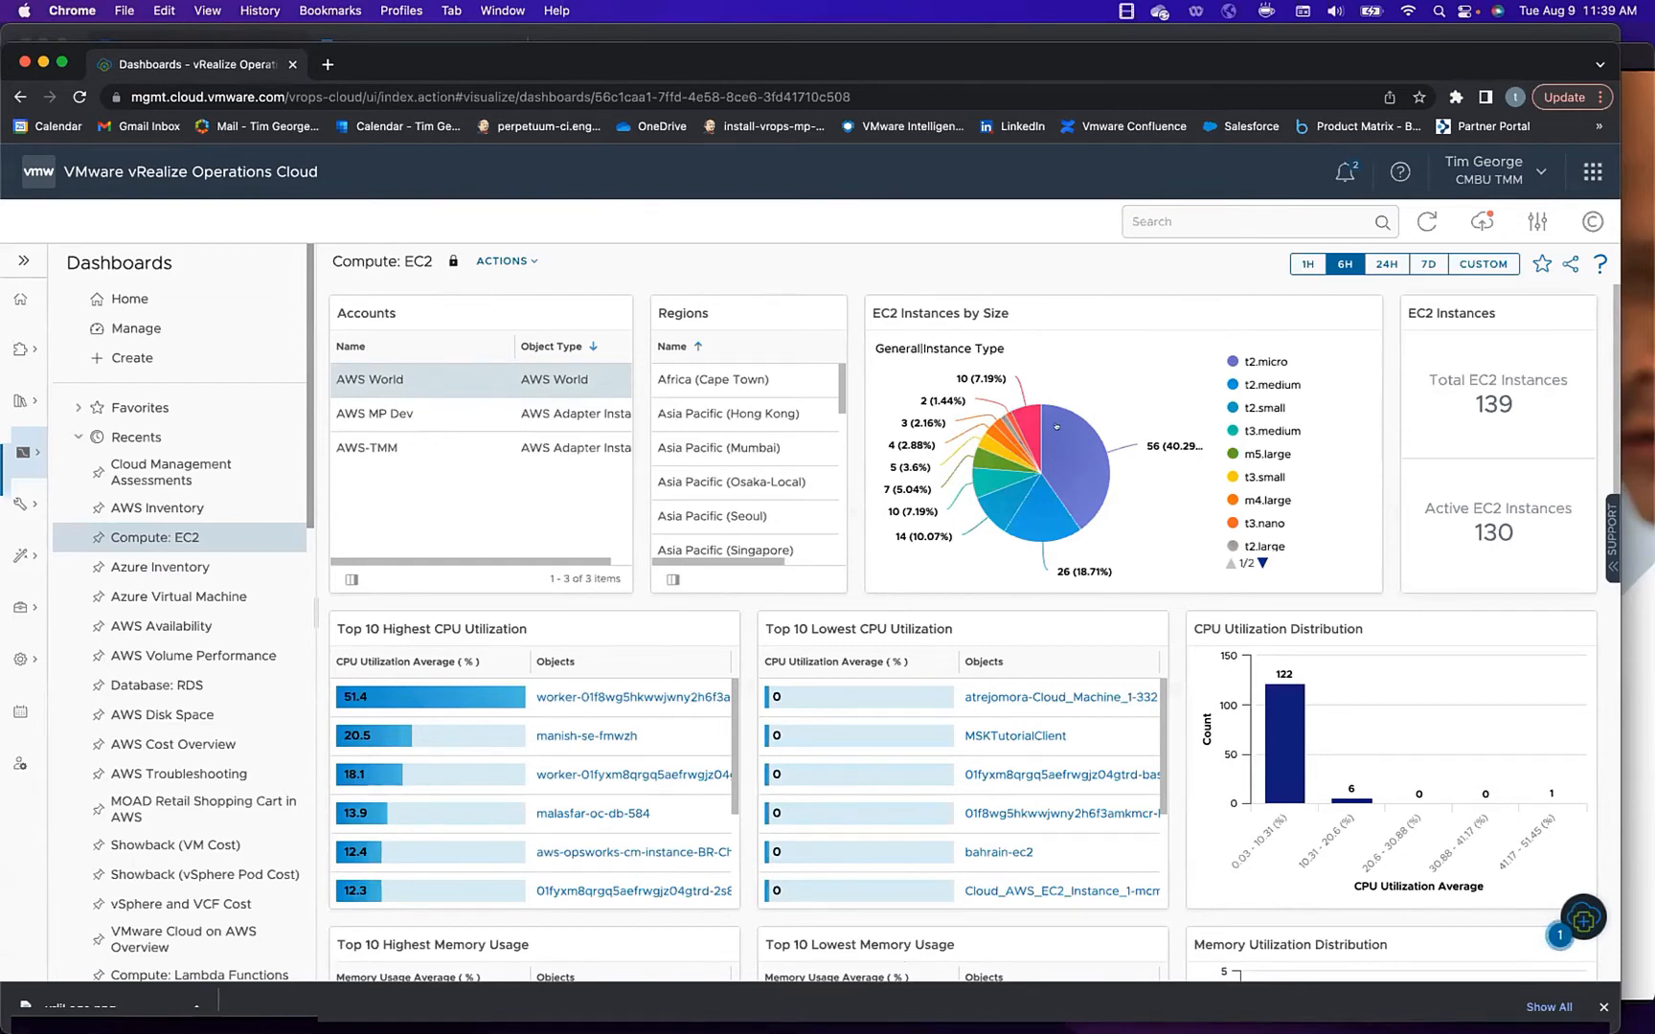
{"action": "scroll", "coordinate": [1235, 465], "scroll_direction": "down", "scroll_amount": 3}
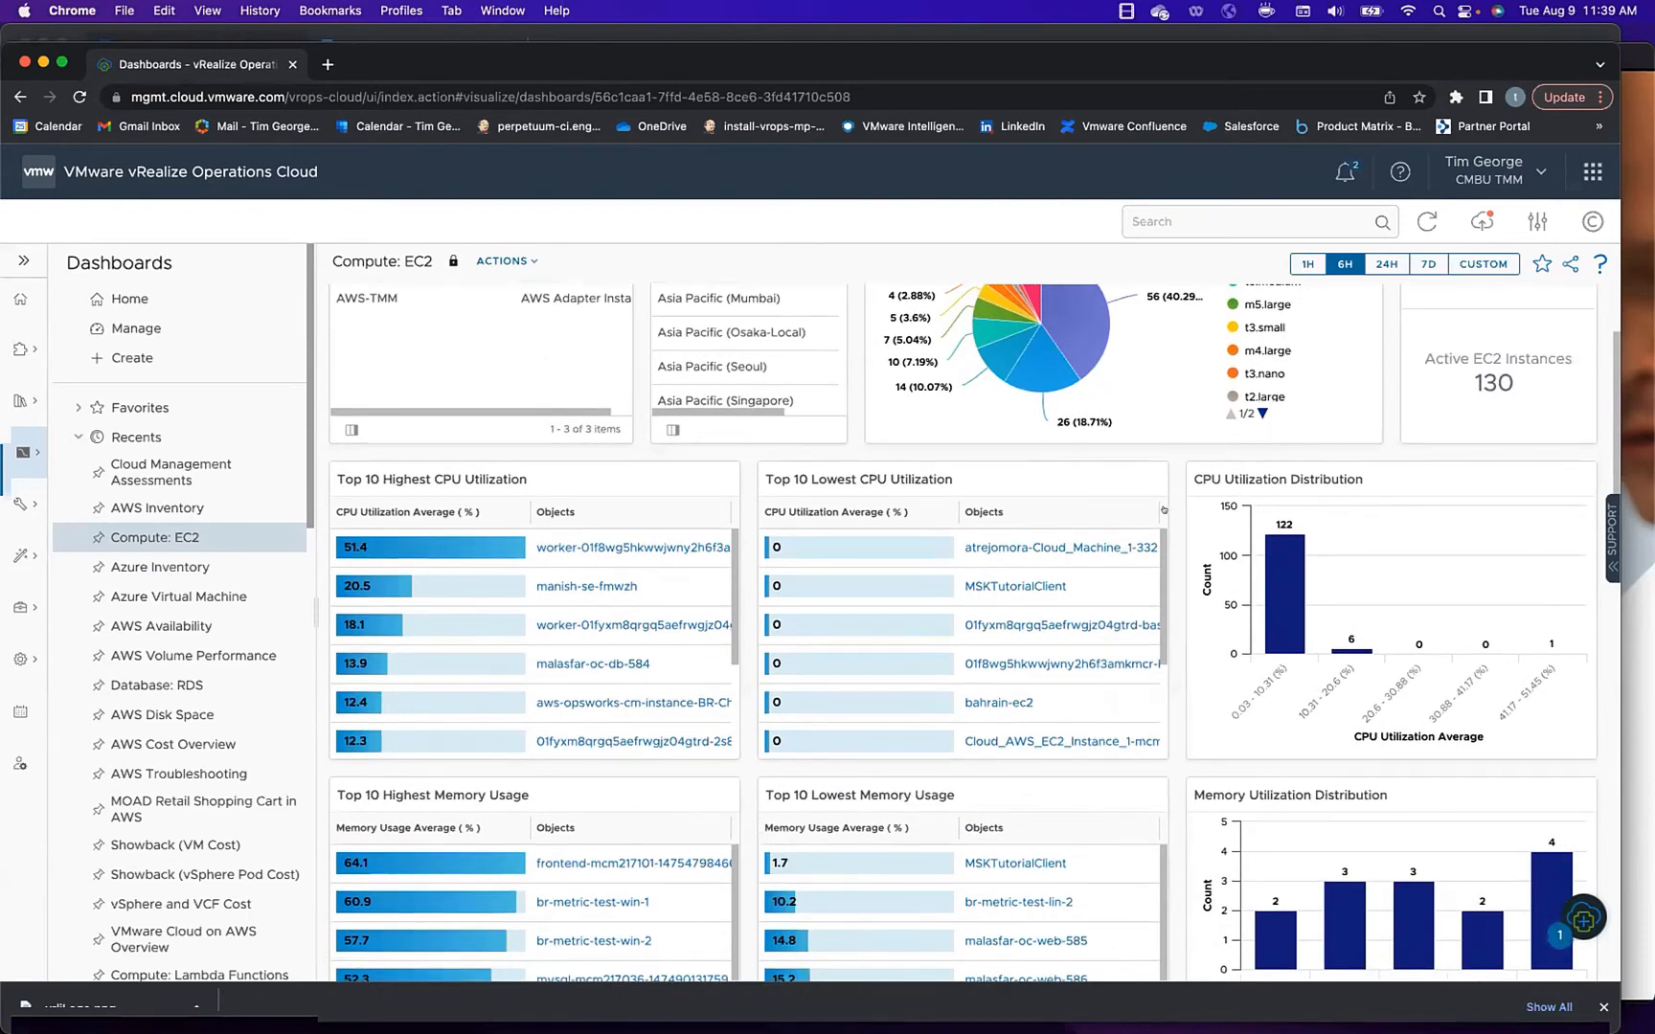
{"action": "scroll", "coordinate": [1163, 511], "scroll_direction": "down", "scroll_amount": 3}
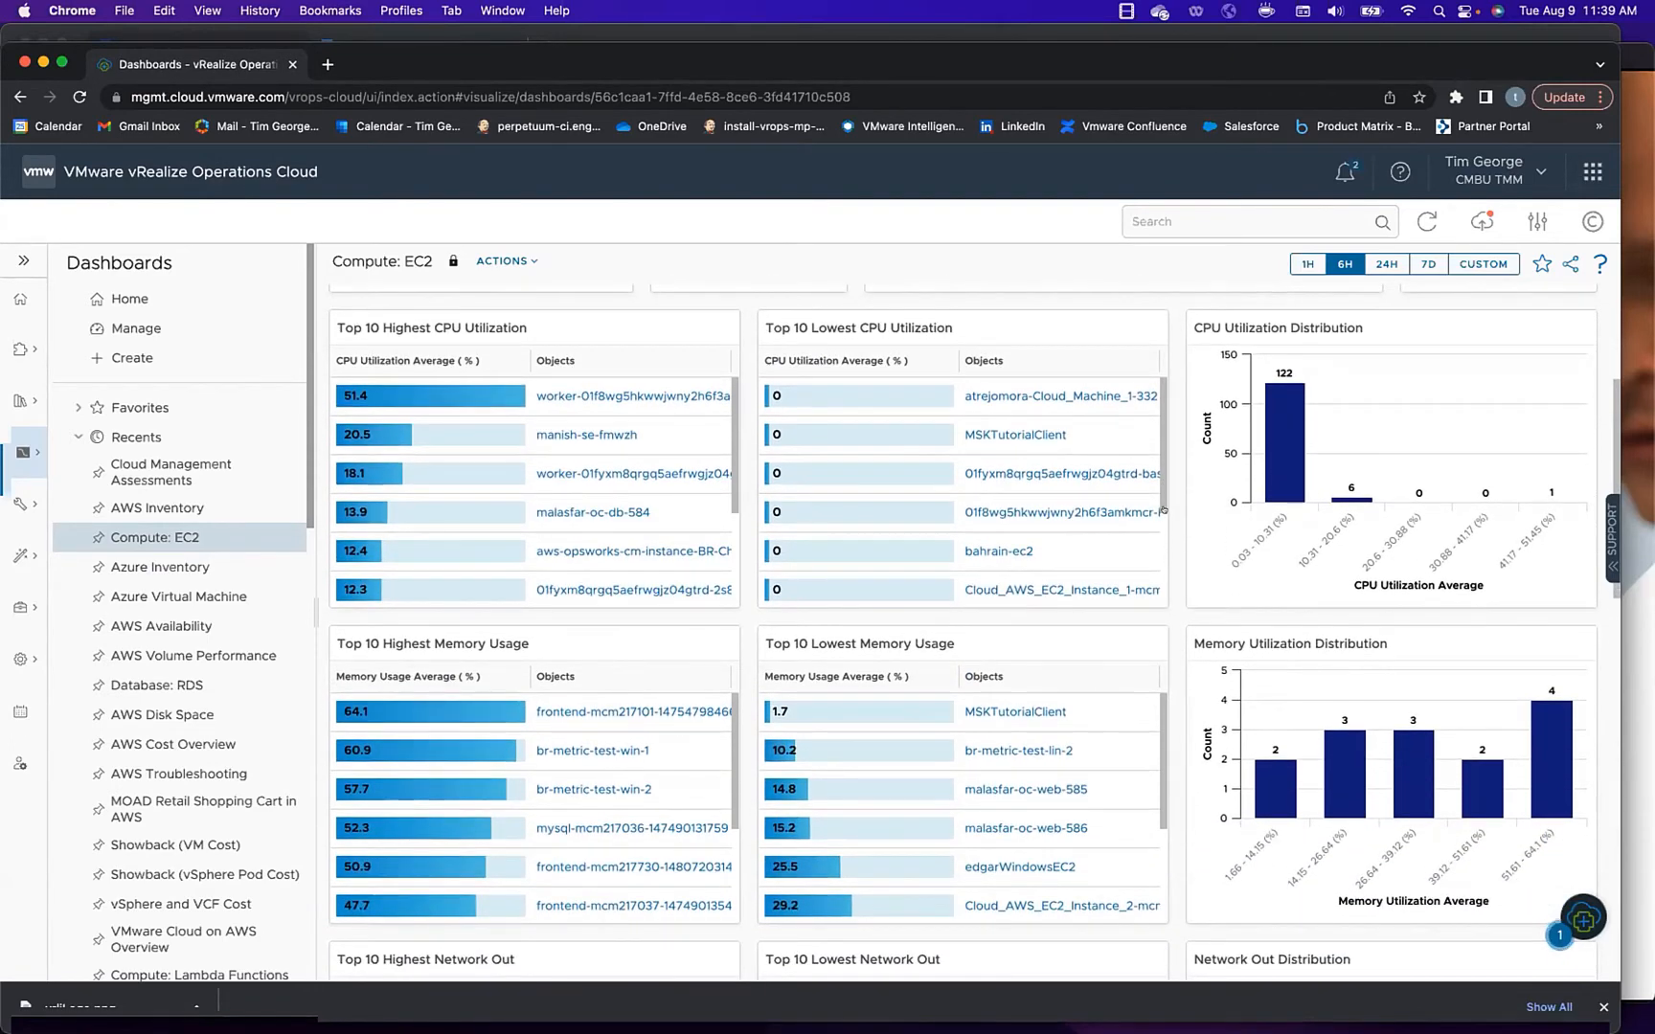
{"action": "scroll", "coordinate": [1164, 510], "scroll_direction": "down", "scroll_amount": 10}
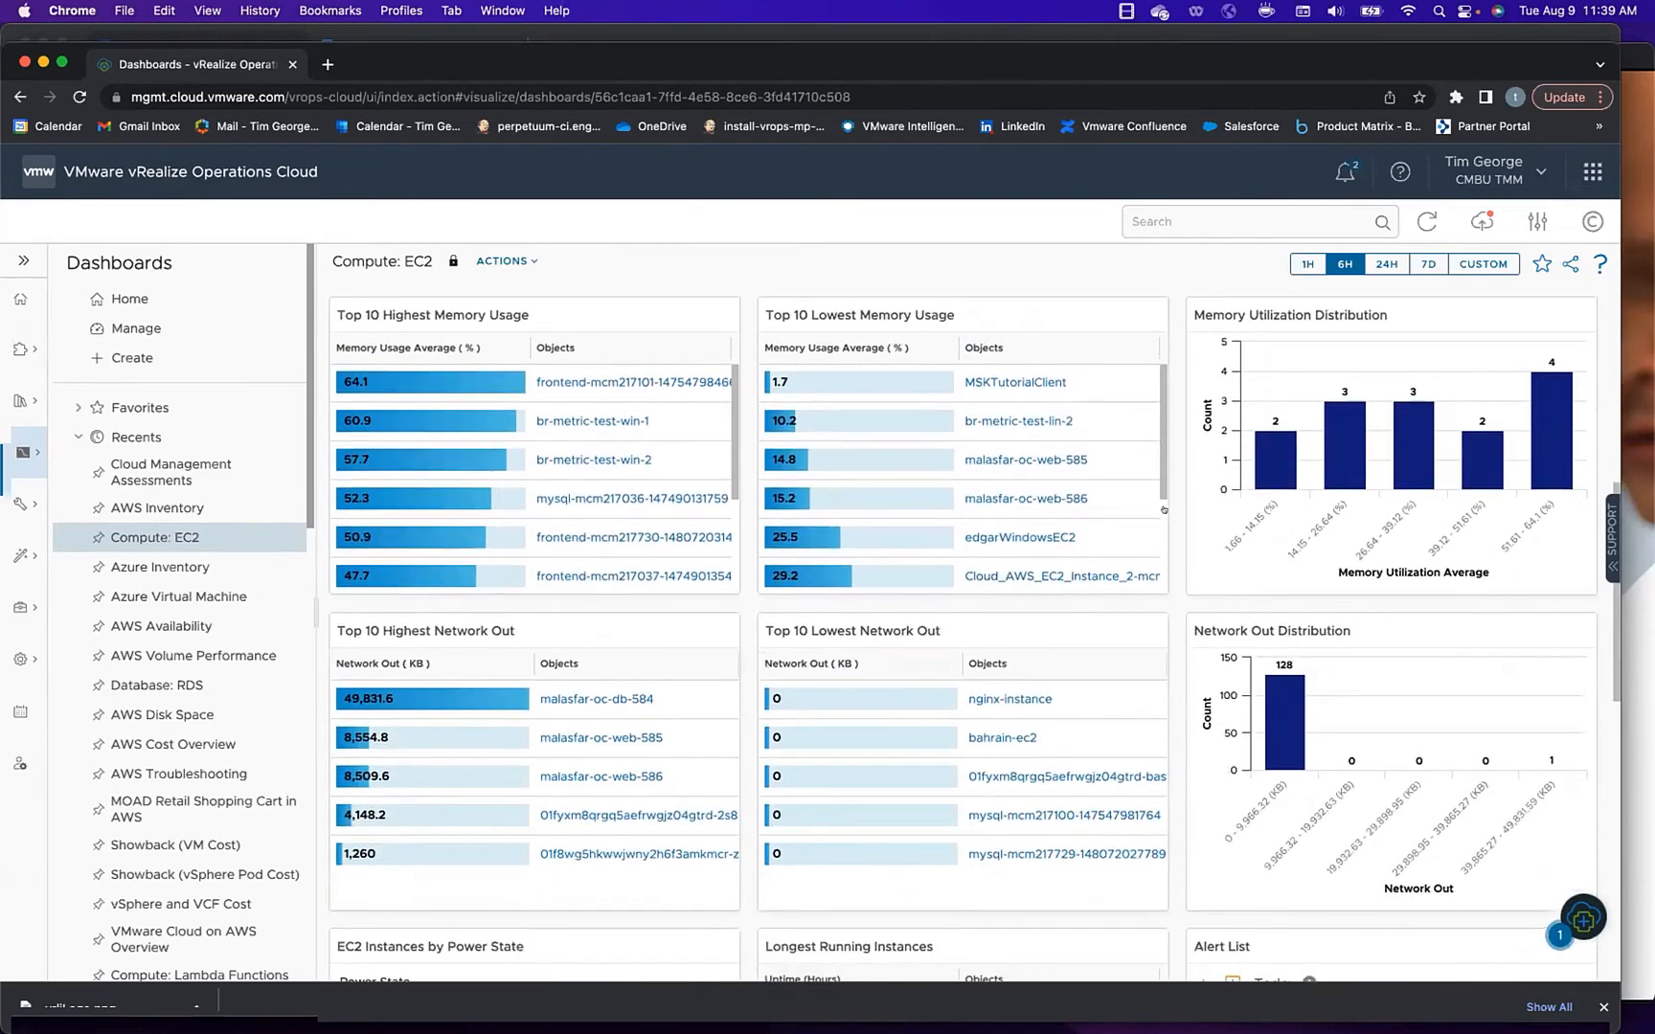
{"action": "scroll", "coordinate": [1164, 511], "scroll_direction": "down", "scroll_amount": 2}
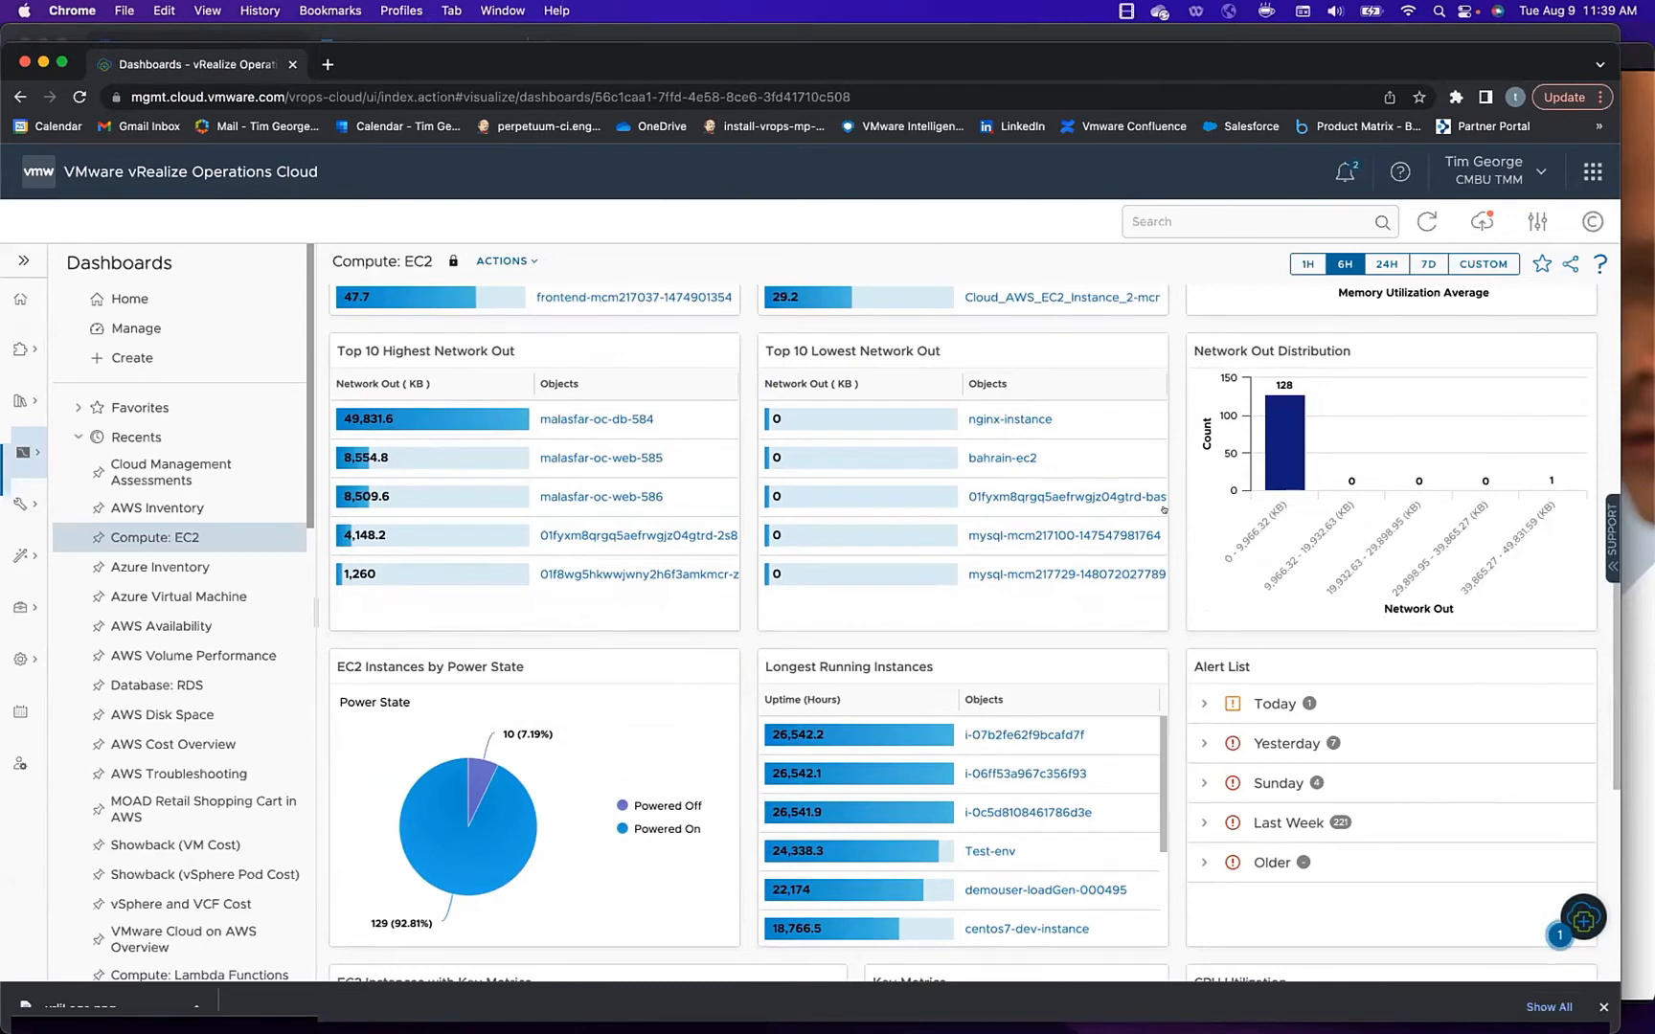
{"action": "scroll", "coordinate": [1164, 511], "scroll_direction": "down", "scroll_amount": 6}
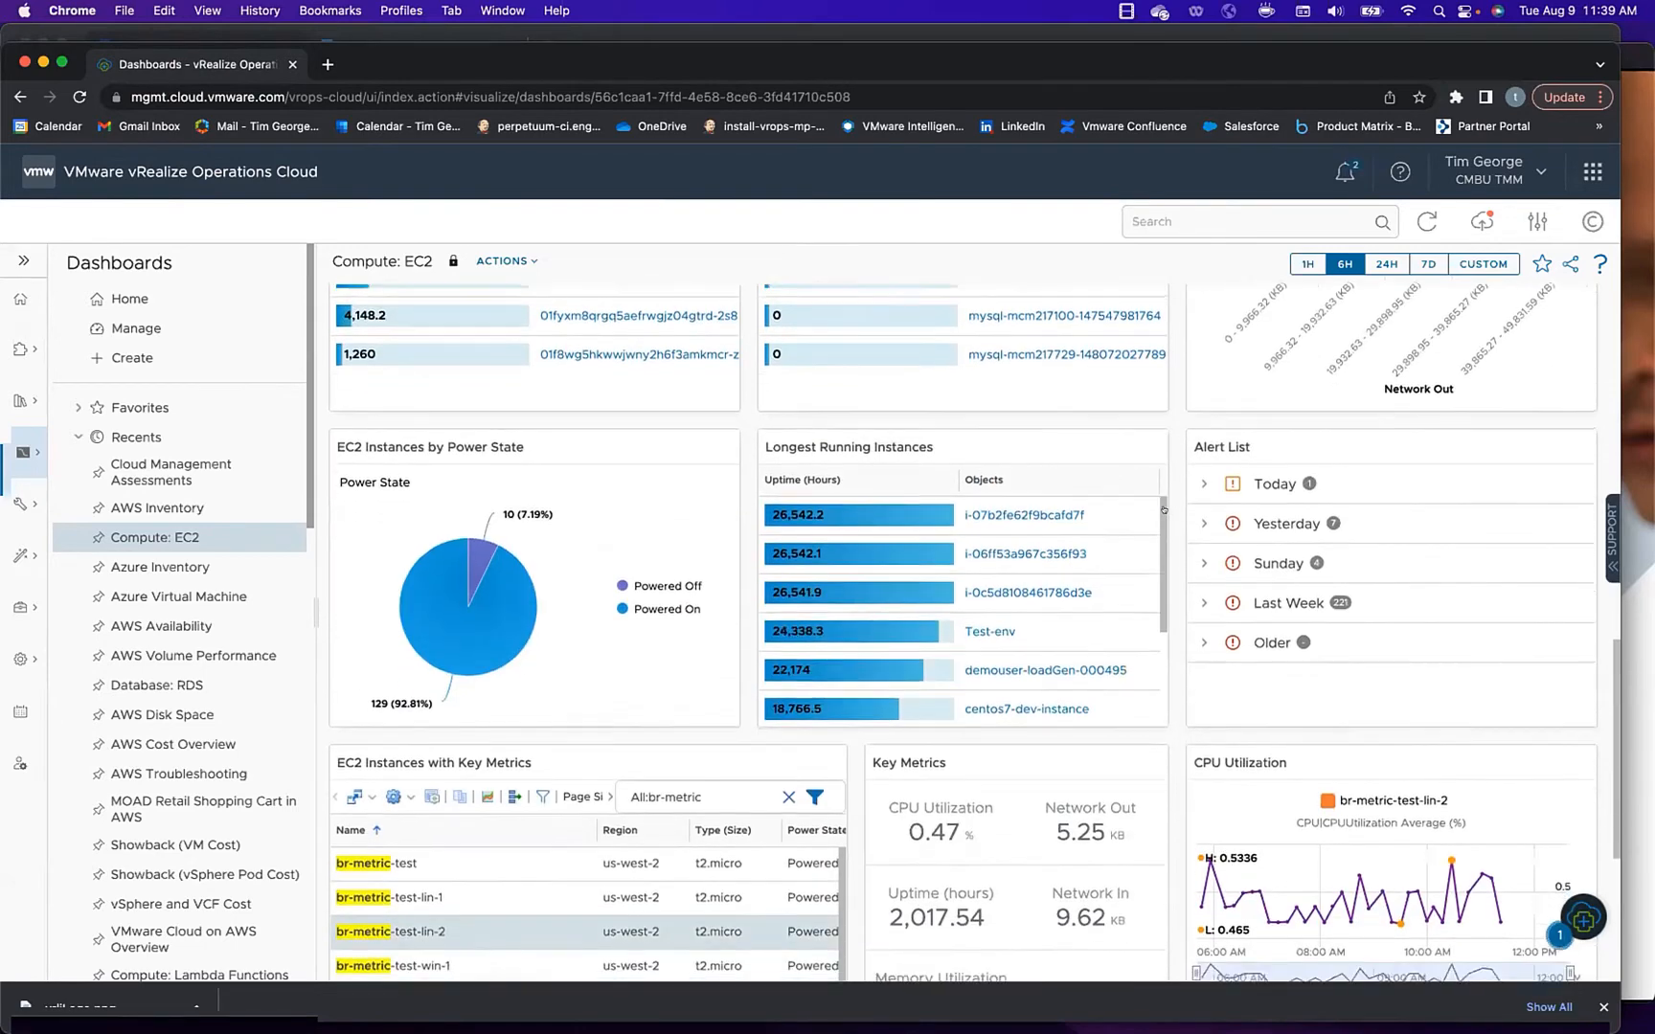
{"action": "scroll", "coordinate": [1164, 511], "scroll_direction": "down", "scroll_amount": 4}
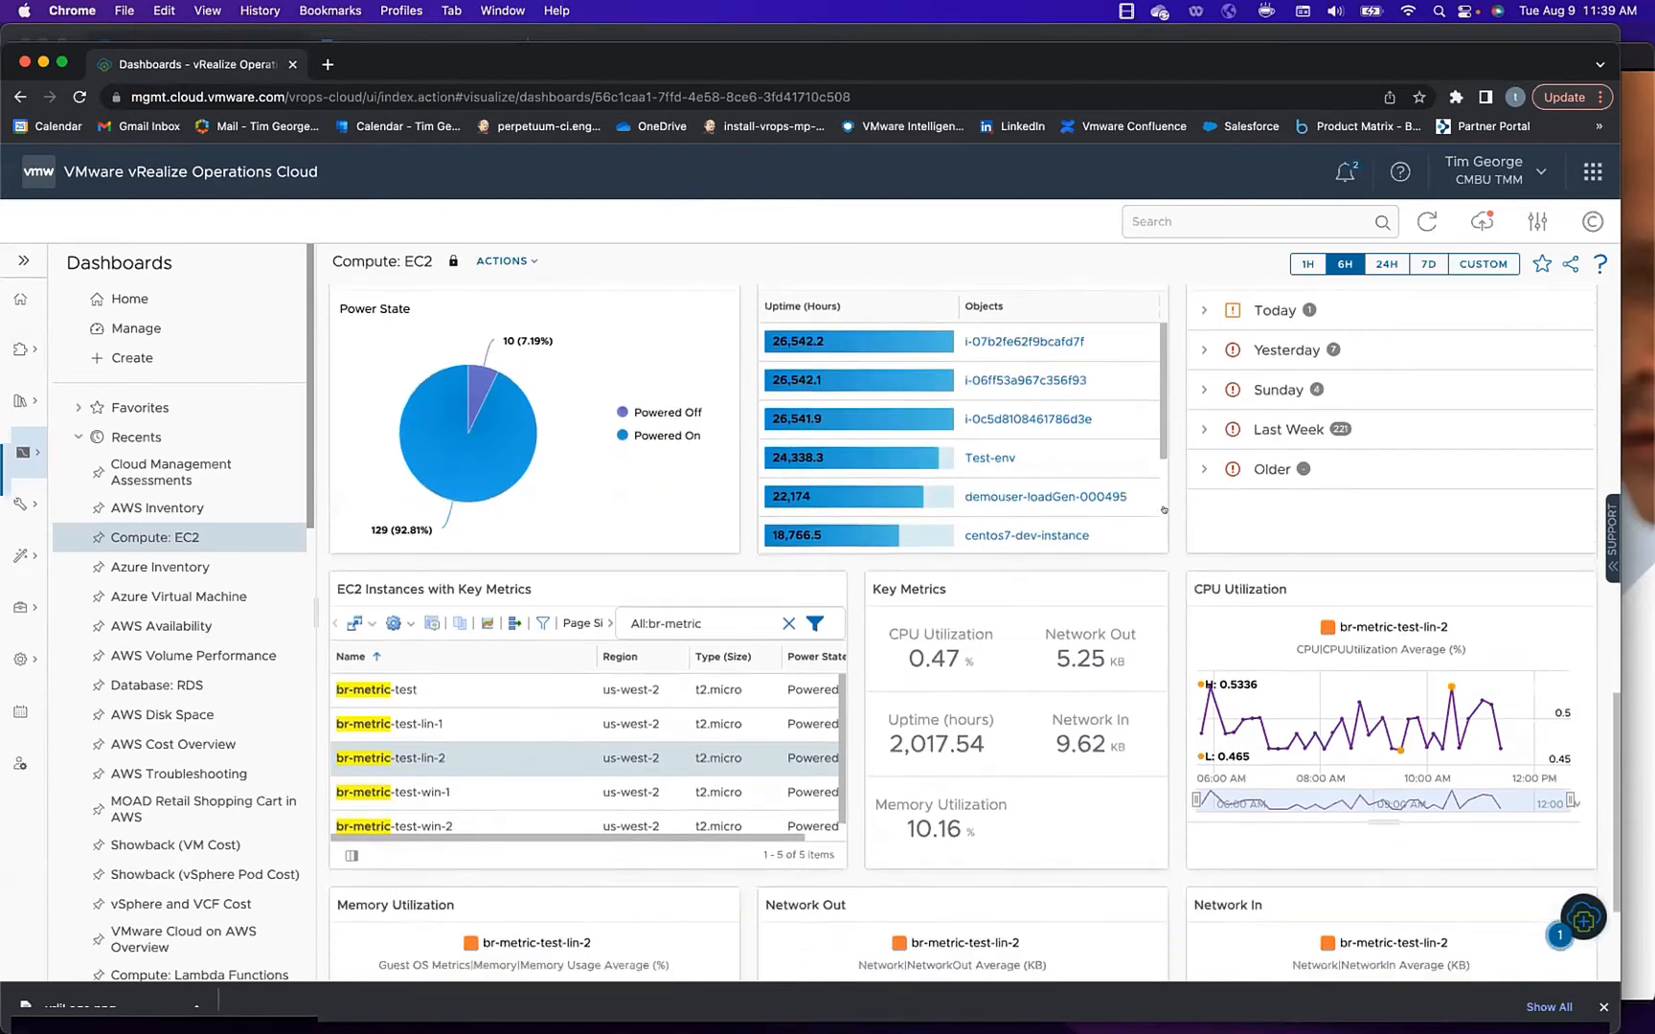
{"action": "scroll", "coordinate": [1164, 511], "scroll_direction": "down", "scroll_amount": 1}
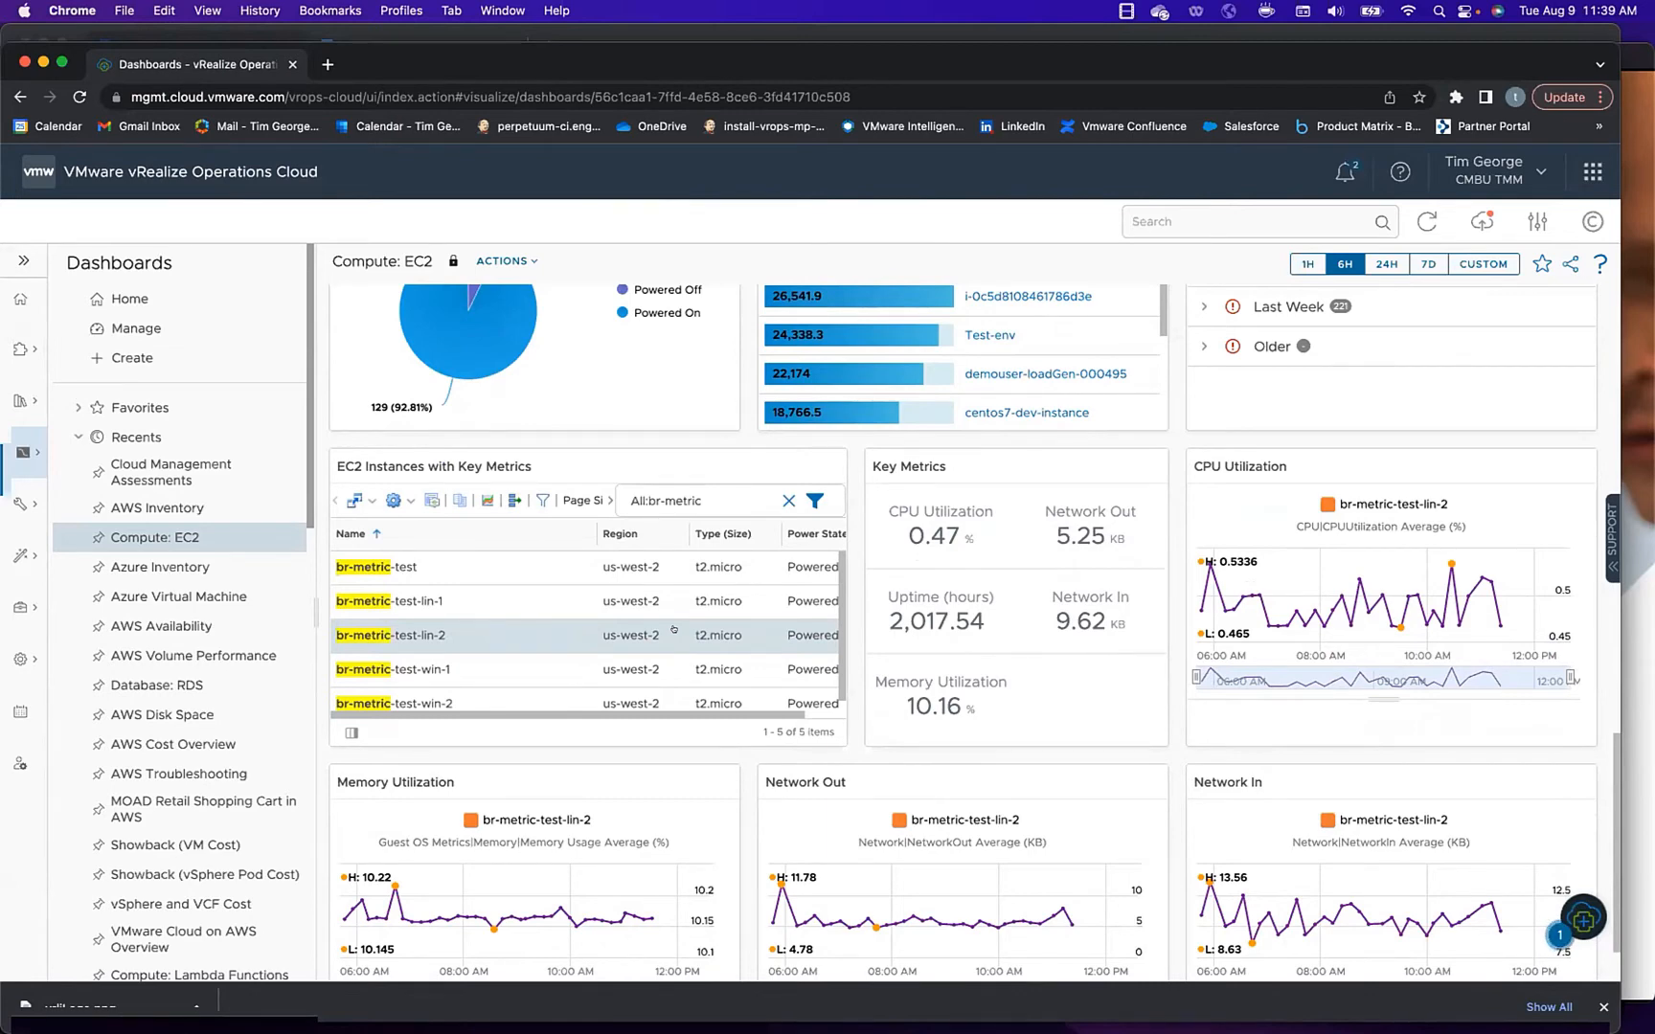
Open the Azure Virtual Machine dashboard and examine CPU utilization, the virtual machines list and the machine details
{"action": "left_click", "coordinate": [156, 598]}
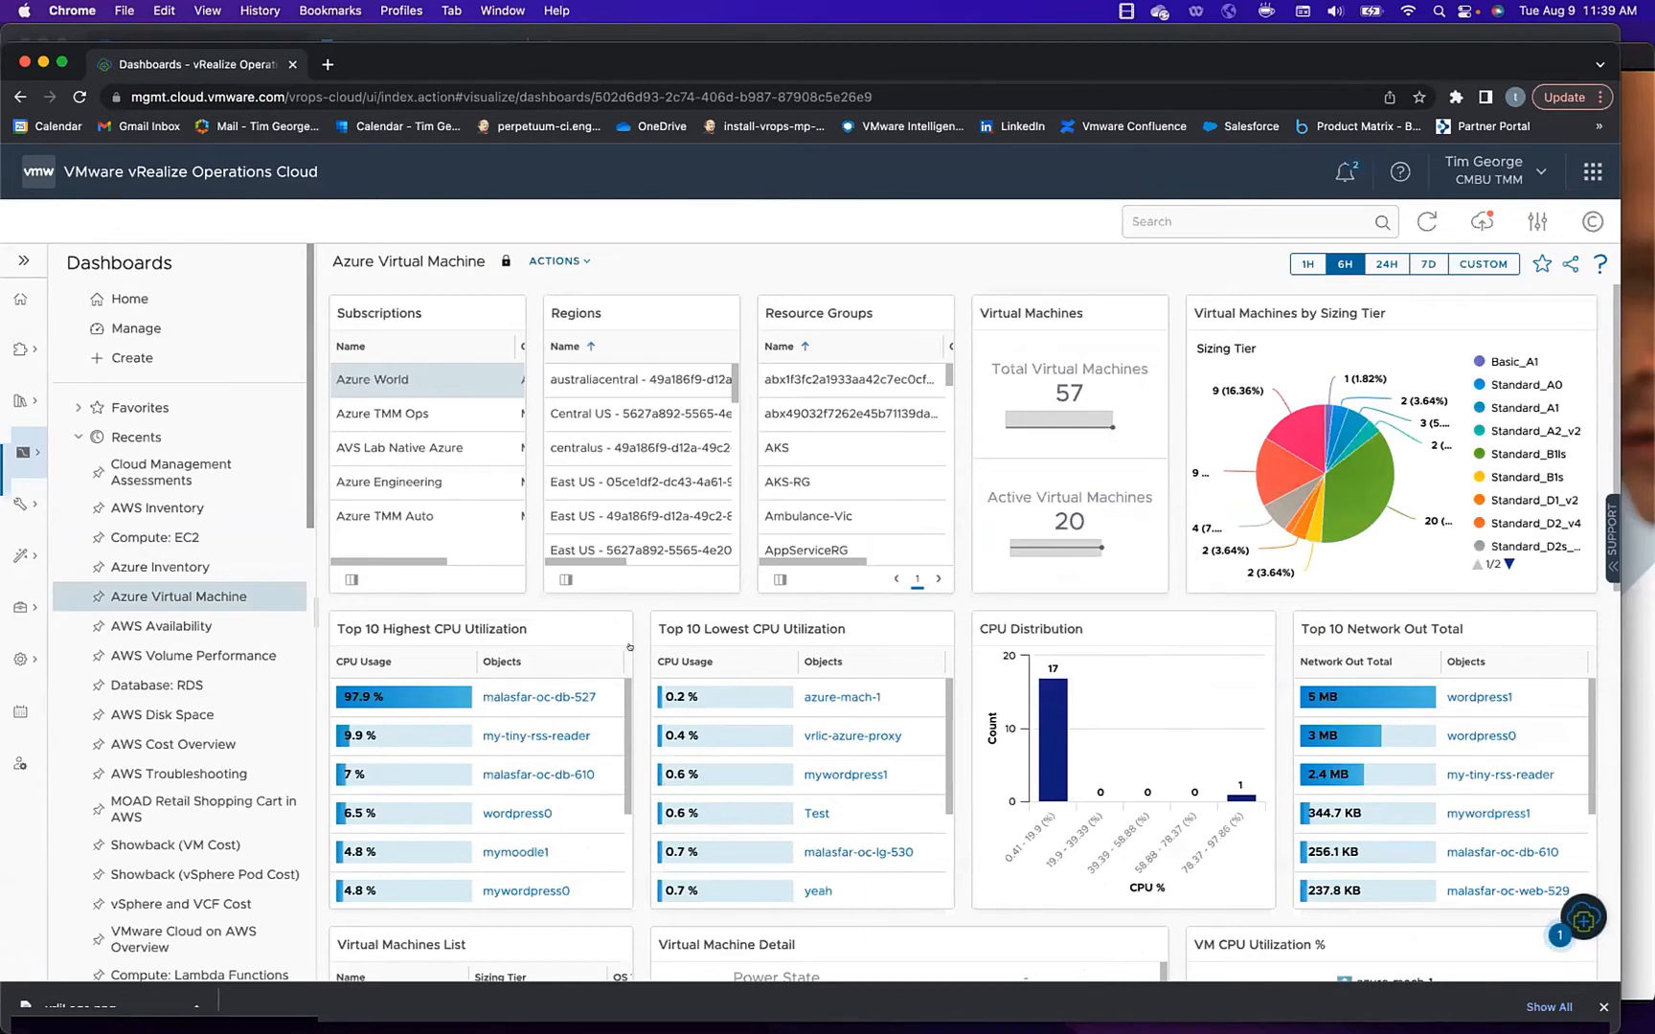
{"action": "scroll", "coordinate": [629, 647], "scroll_direction": "down", "scroll_amount": 5}
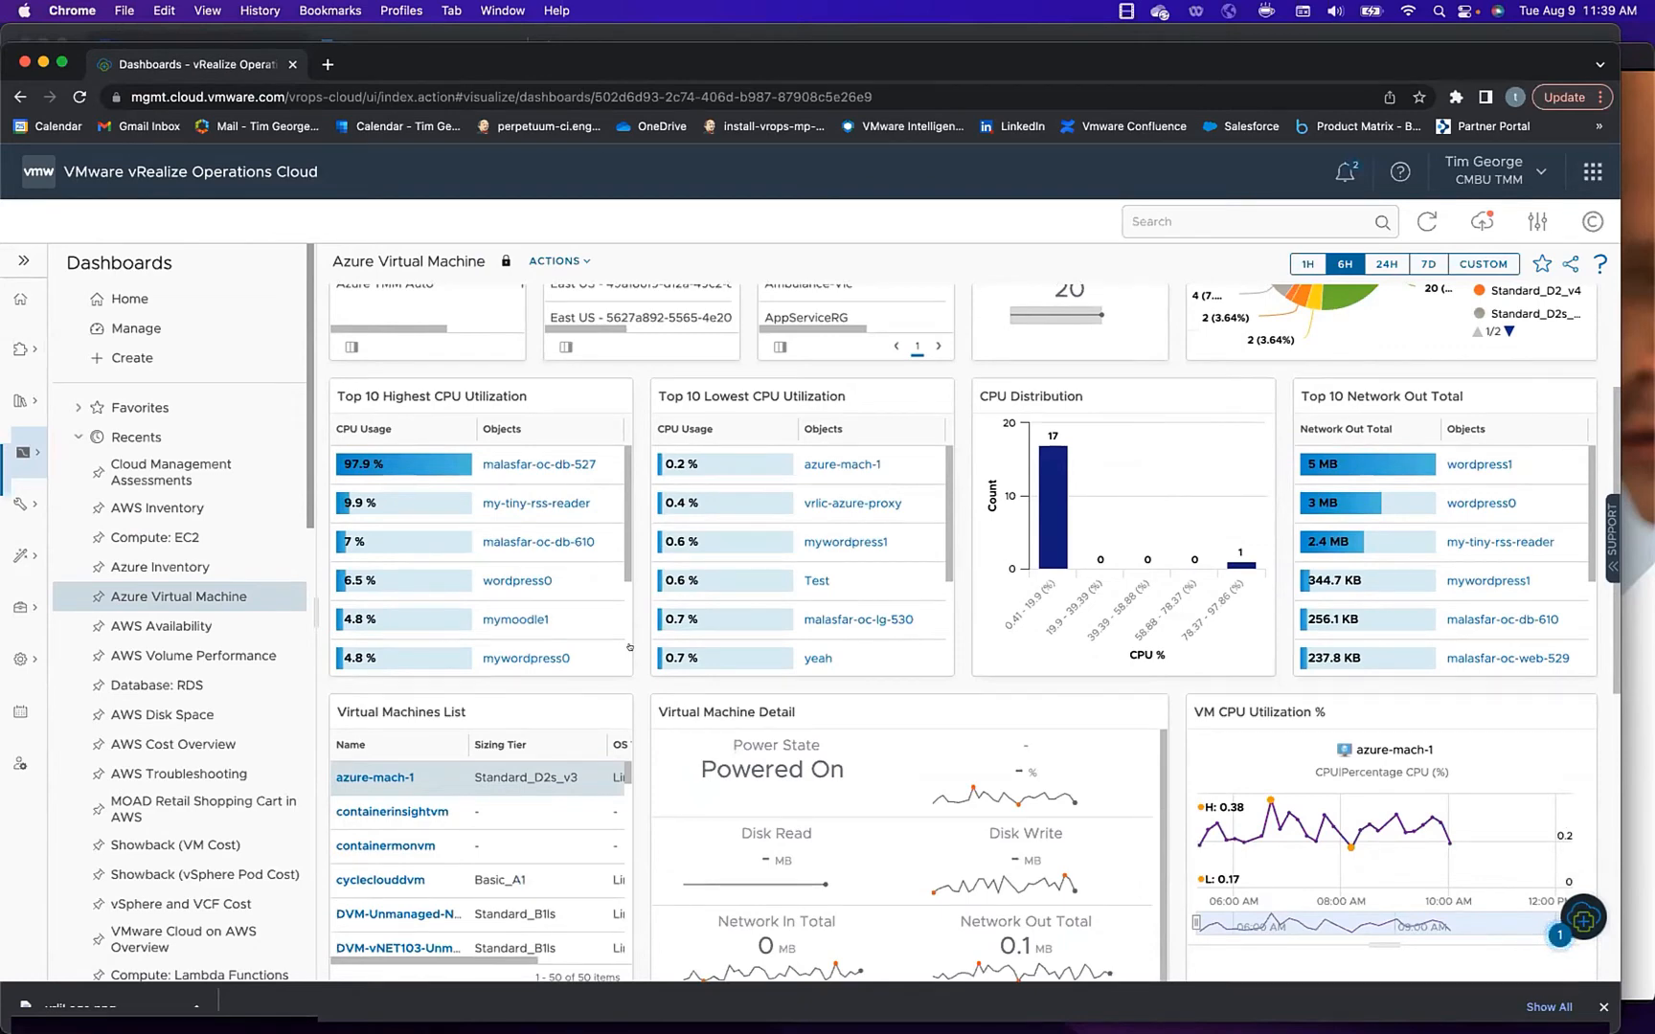
{"action": "scroll", "coordinate": [630, 648], "scroll_direction": "down", "scroll_amount": 5}
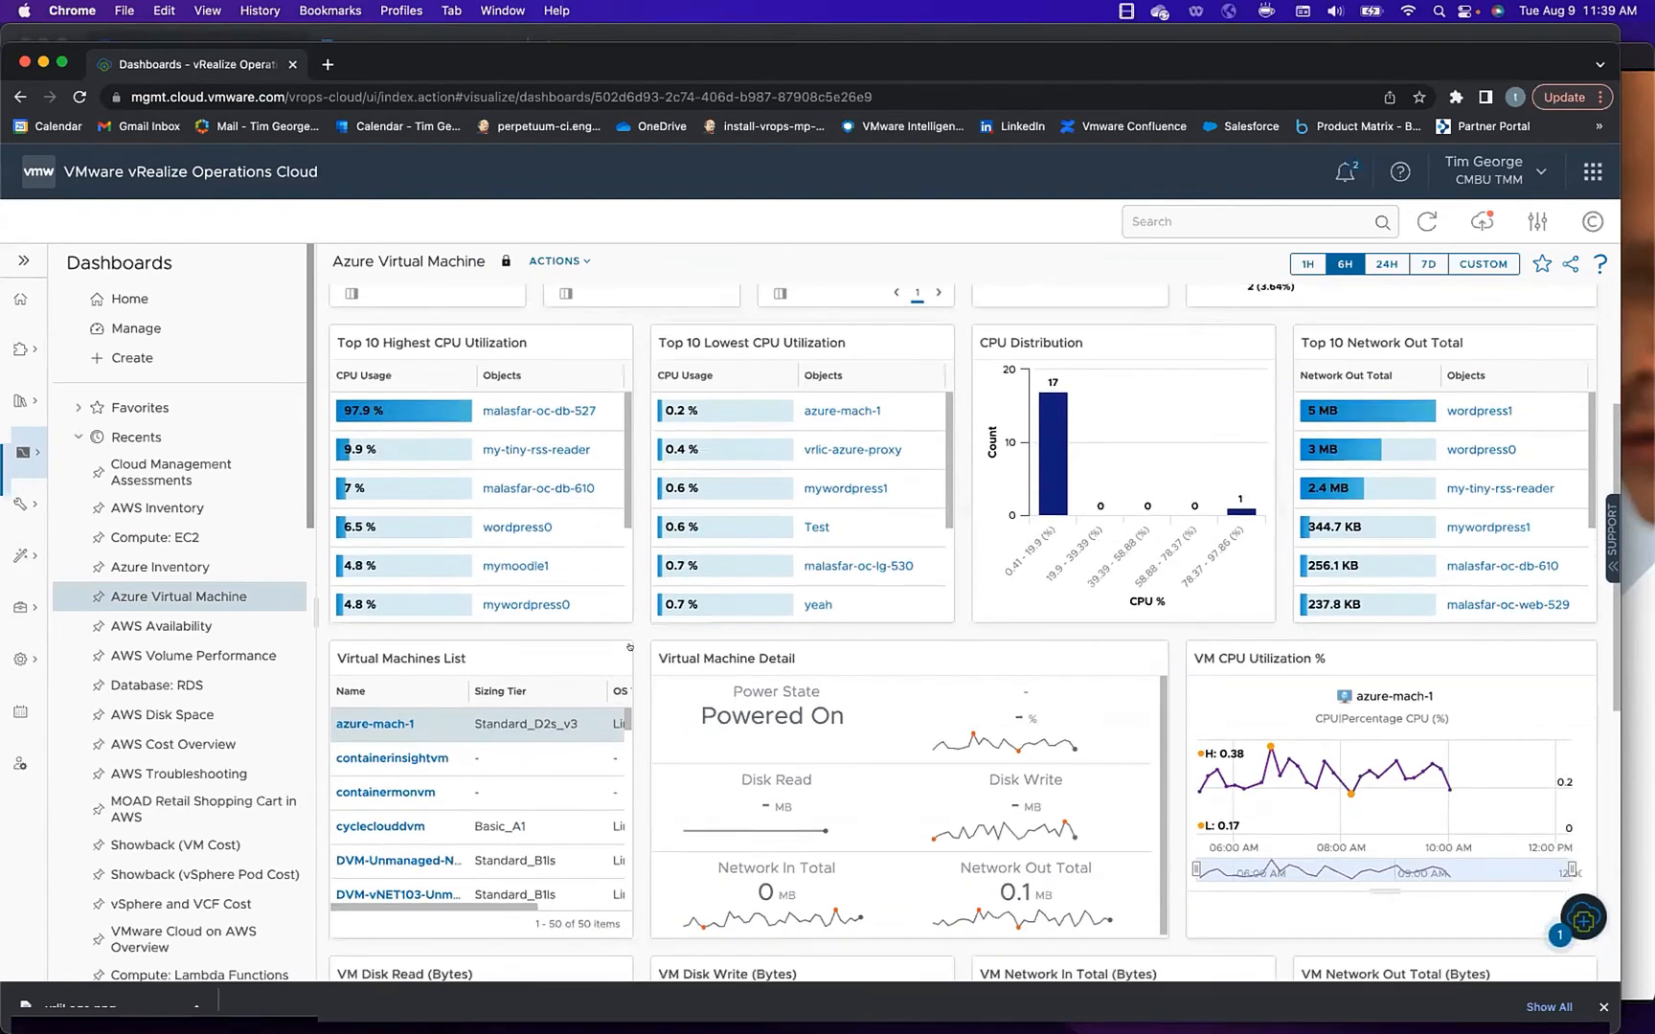
{"action": "scroll", "coordinate": [629, 647], "scroll_direction": "down", "scroll_amount": 1}
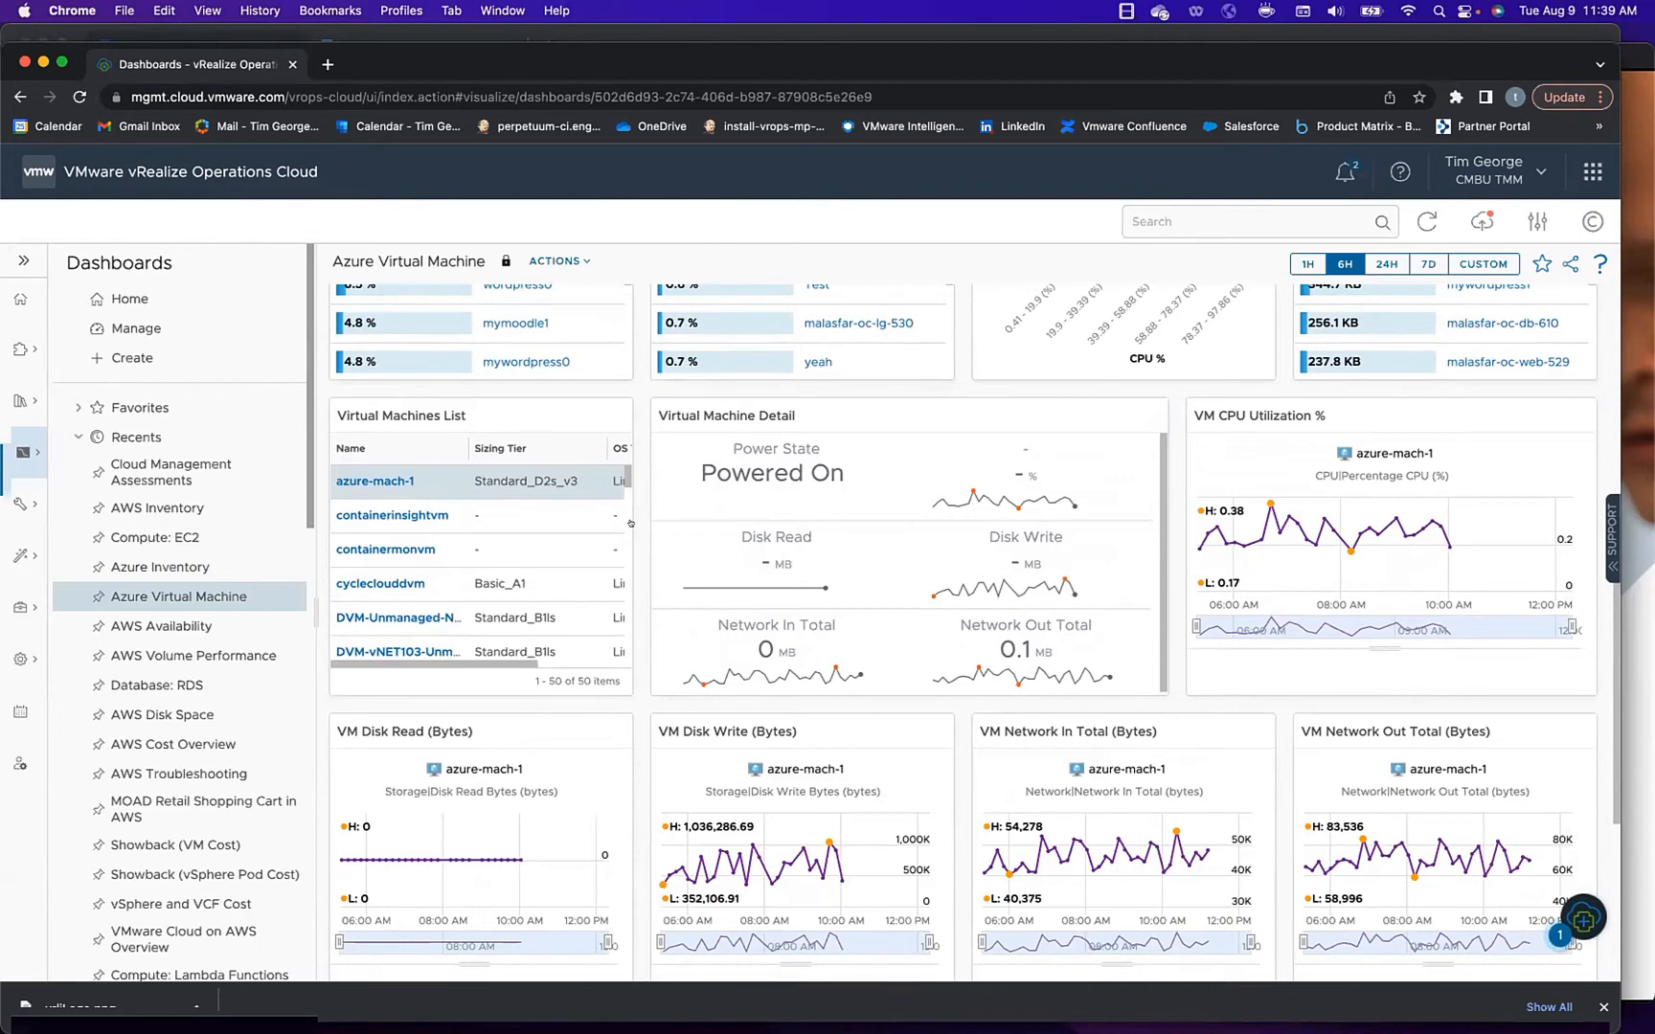
From the Compute: EC2 dashboard, open the instance with the highest memory usage and list the actions available for it
{"action": "left_click", "coordinate": [143, 539]}
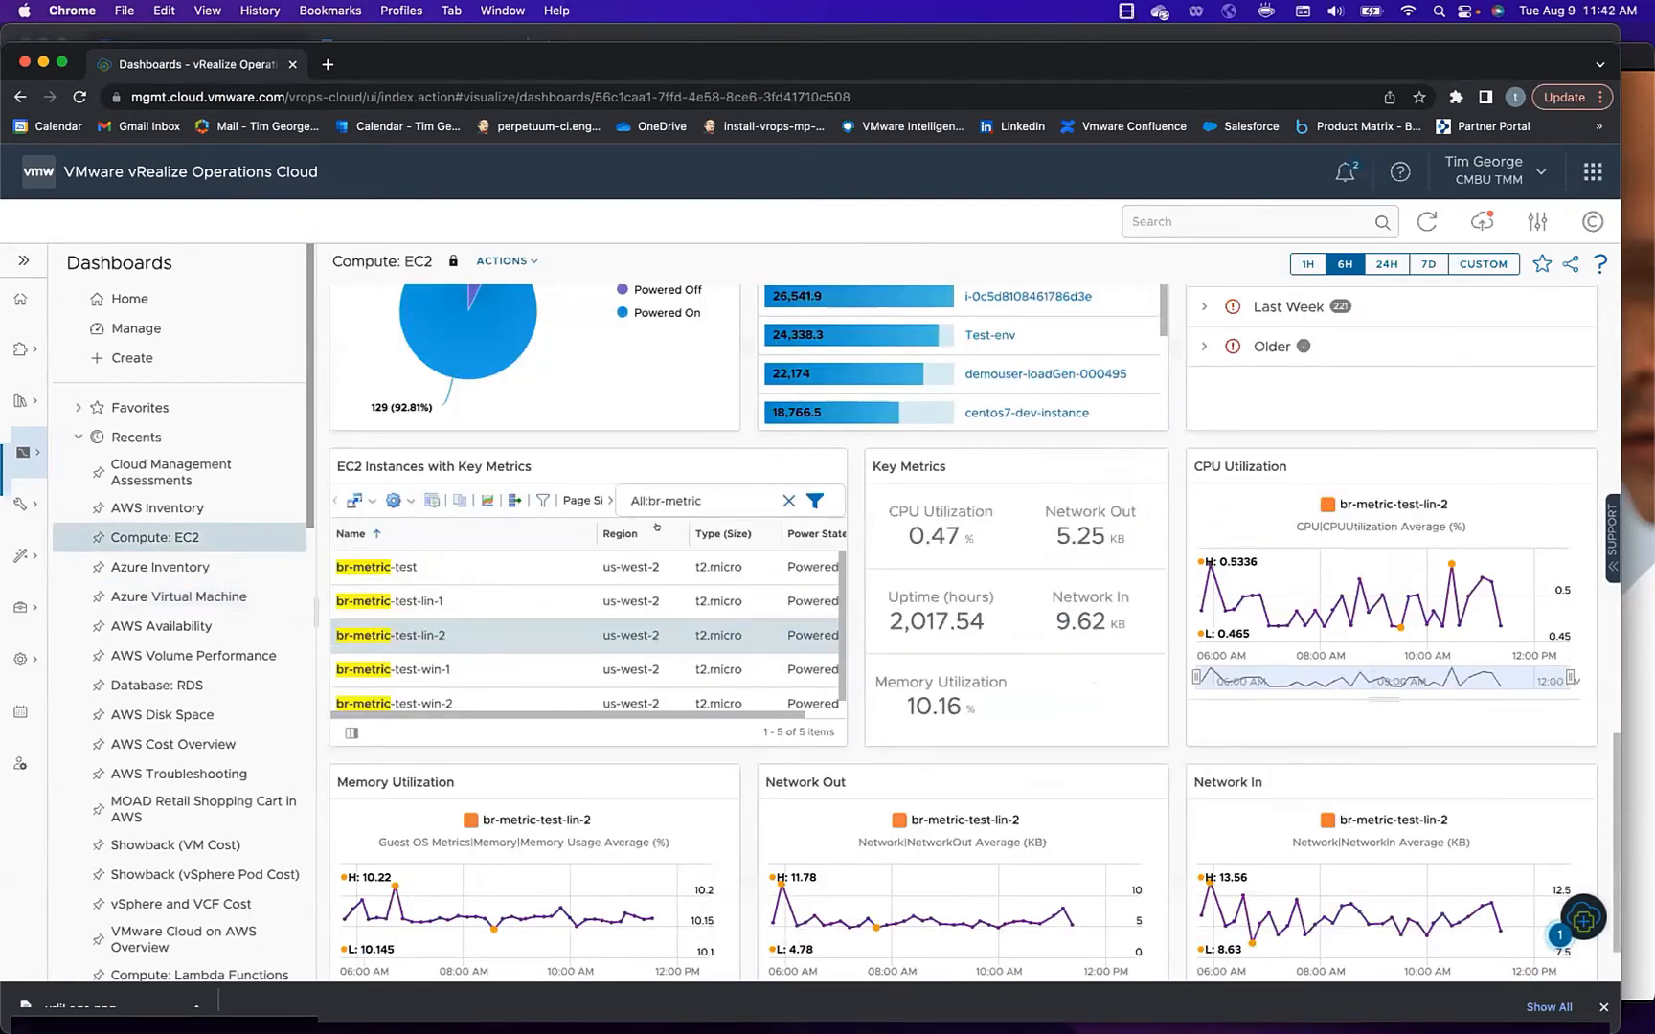
{"action": "scroll", "coordinate": [733, 407], "scroll_direction": "up", "scroll_amount": 2}
{"action": "scroll", "coordinate": [733, 407], "scroll_direction": "down", "scroll_amount": 10}
{"action": "scroll", "coordinate": [732, 407], "scroll_direction": "up", "scroll_amount": 3}
{"action": "scroll", "coordinate": [733, 407], "scroll_direction": "up", "scroll_amount": 3}
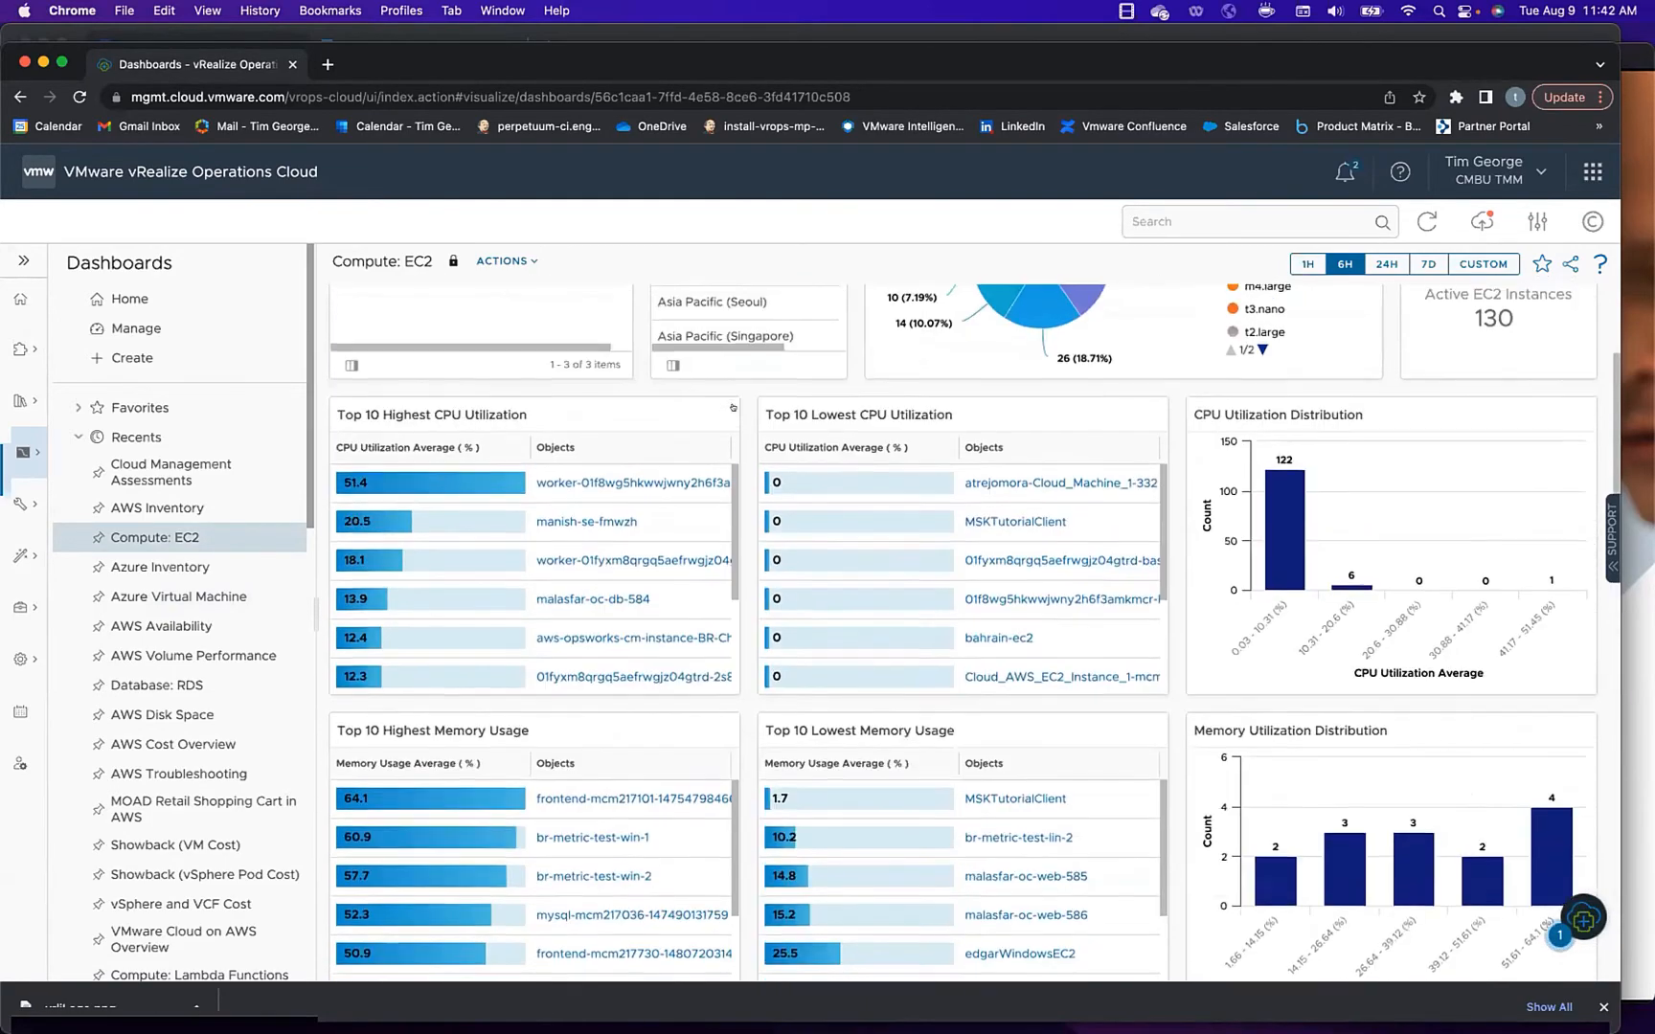
{"action": "scroll", "coordinate": [732, 408], "scroll_direction": "down", "scroll_amount": 3}
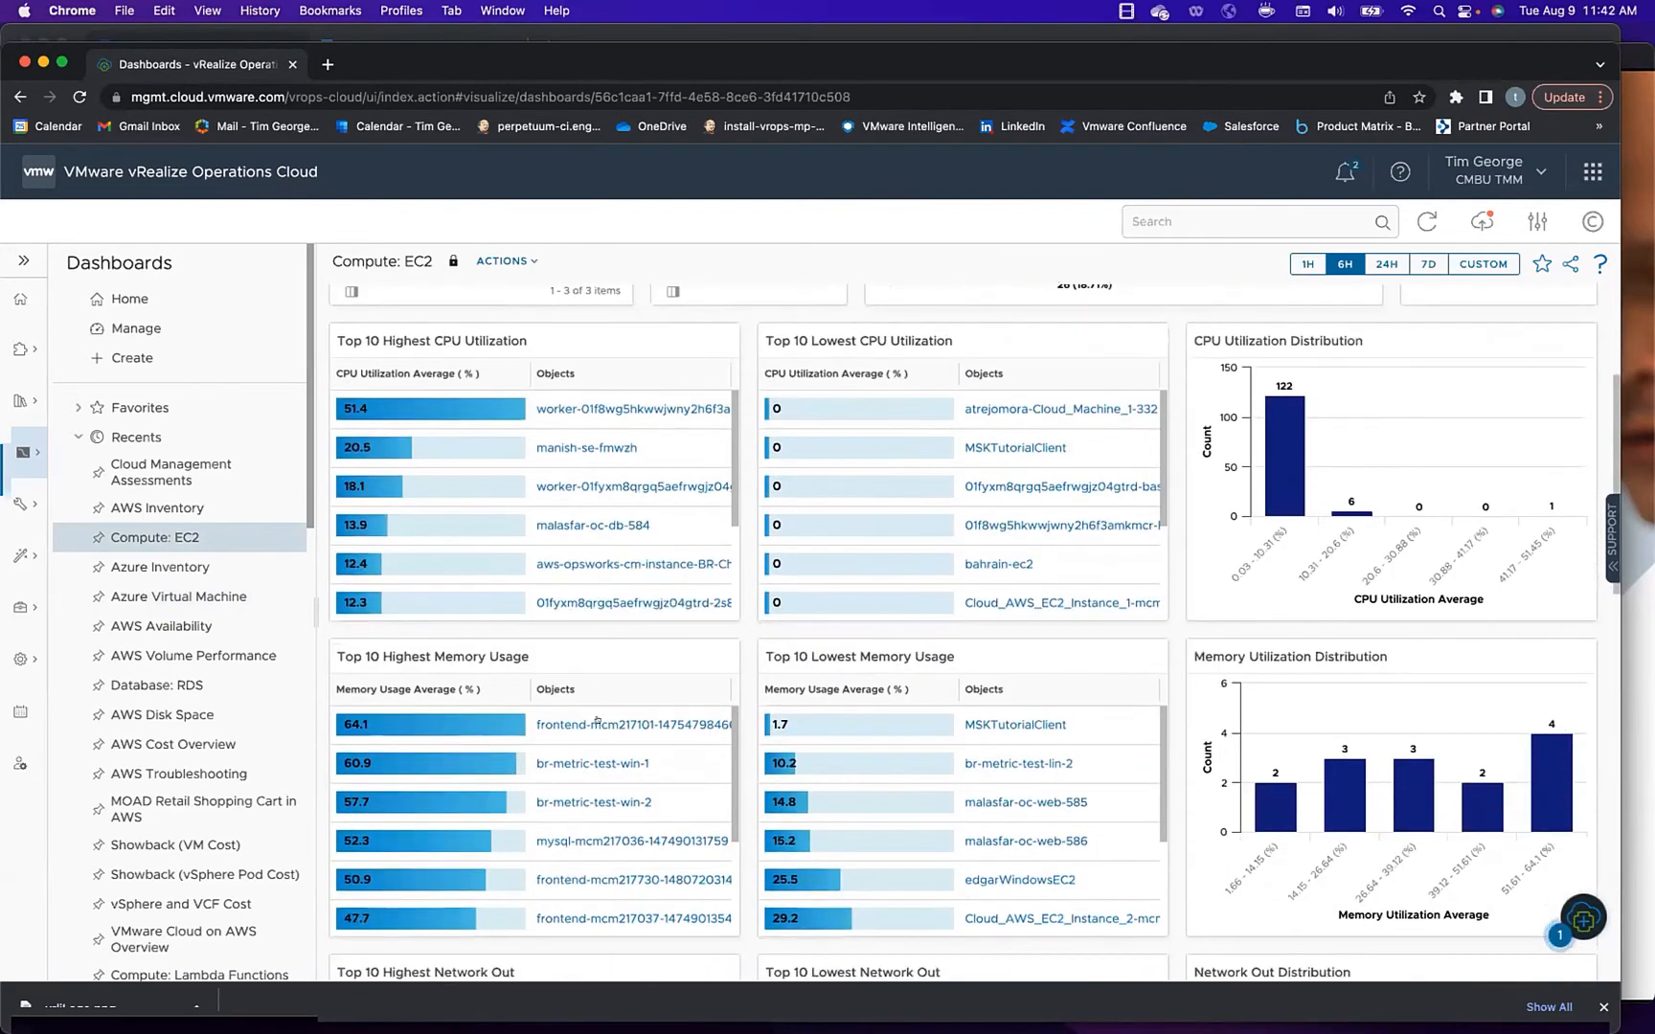
{"action": "left_click", "coordinate": [597, 724]}
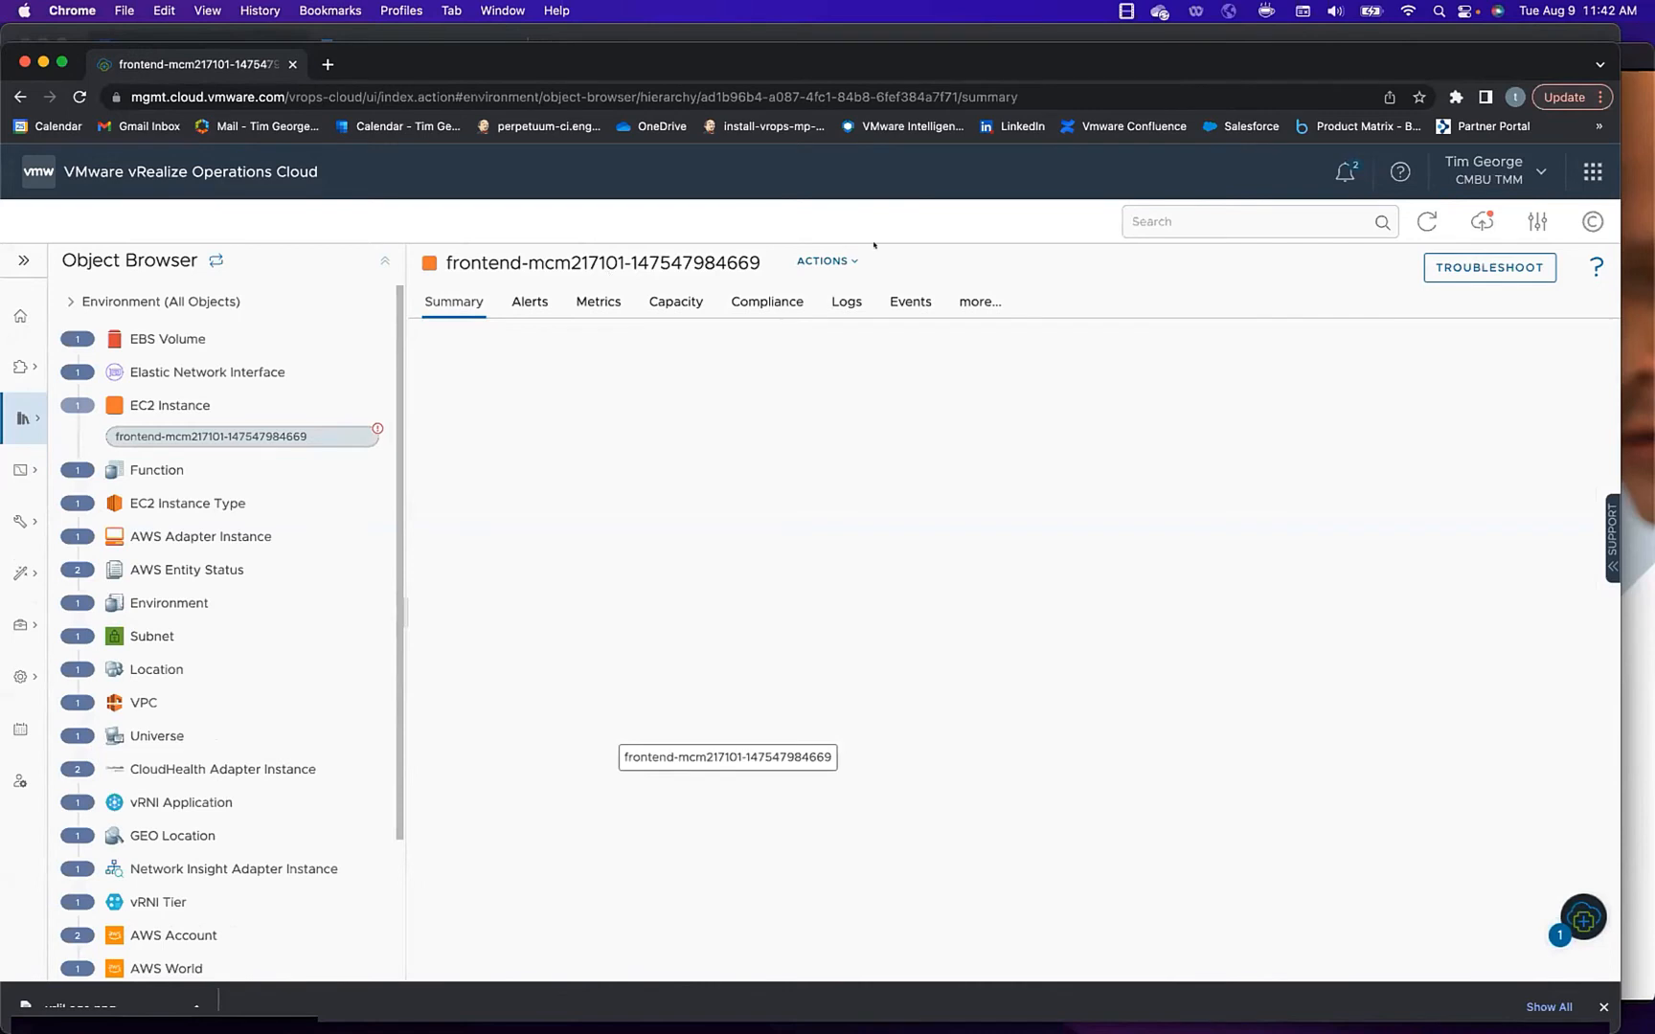
{"action": "left_click", "coordinate": [849, 260]}
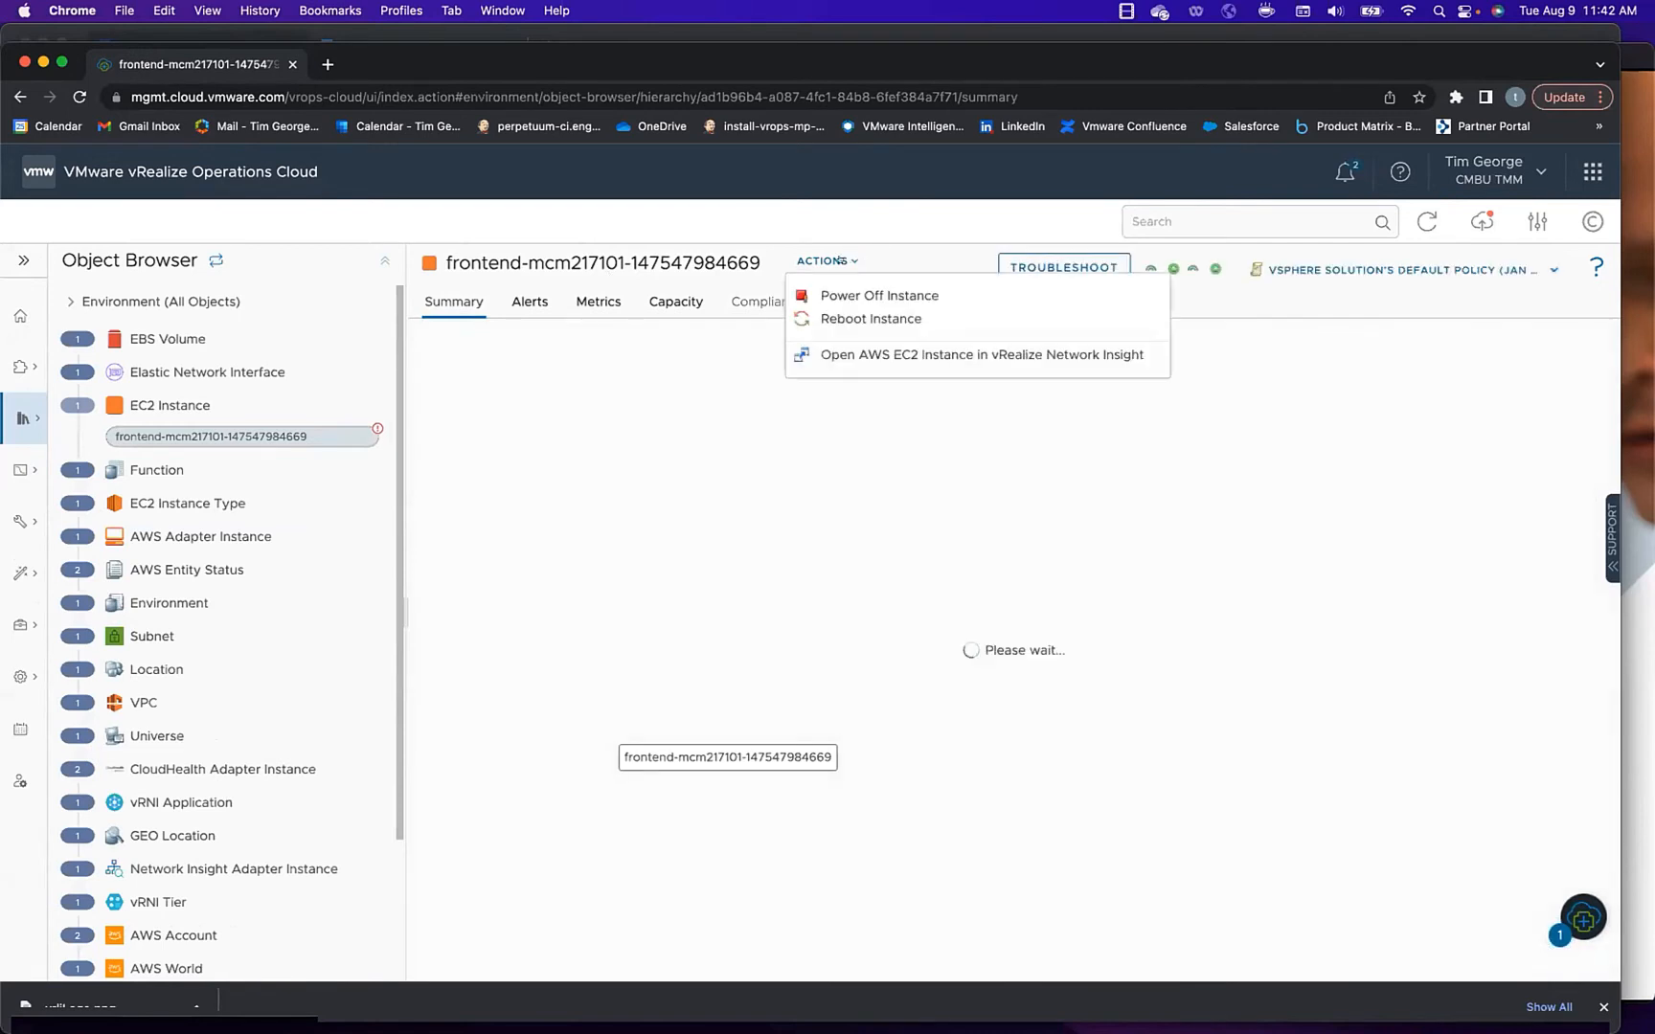
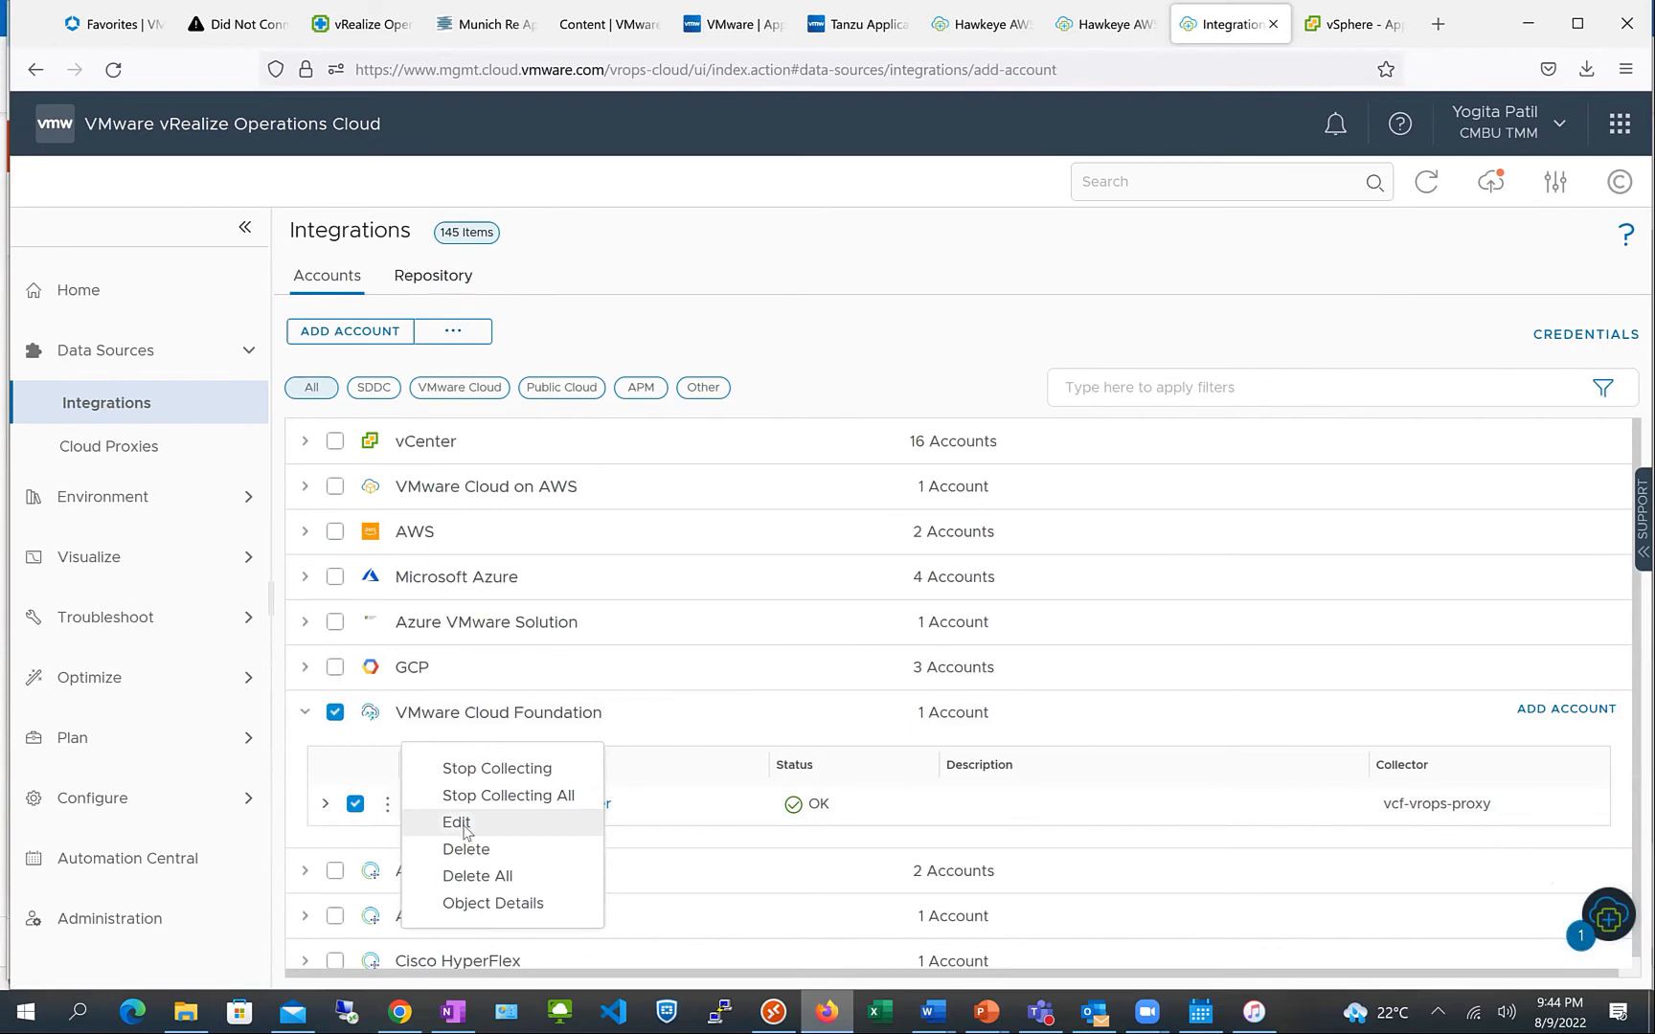
Open the VMware Cloud Foundation account TMM-VCF-sddc-manager for editing and review the vSAN and NSX-T configuration of domain sddc-manager.cmbu.local
{"action": "left_click", "coordinate": [465, 827]}
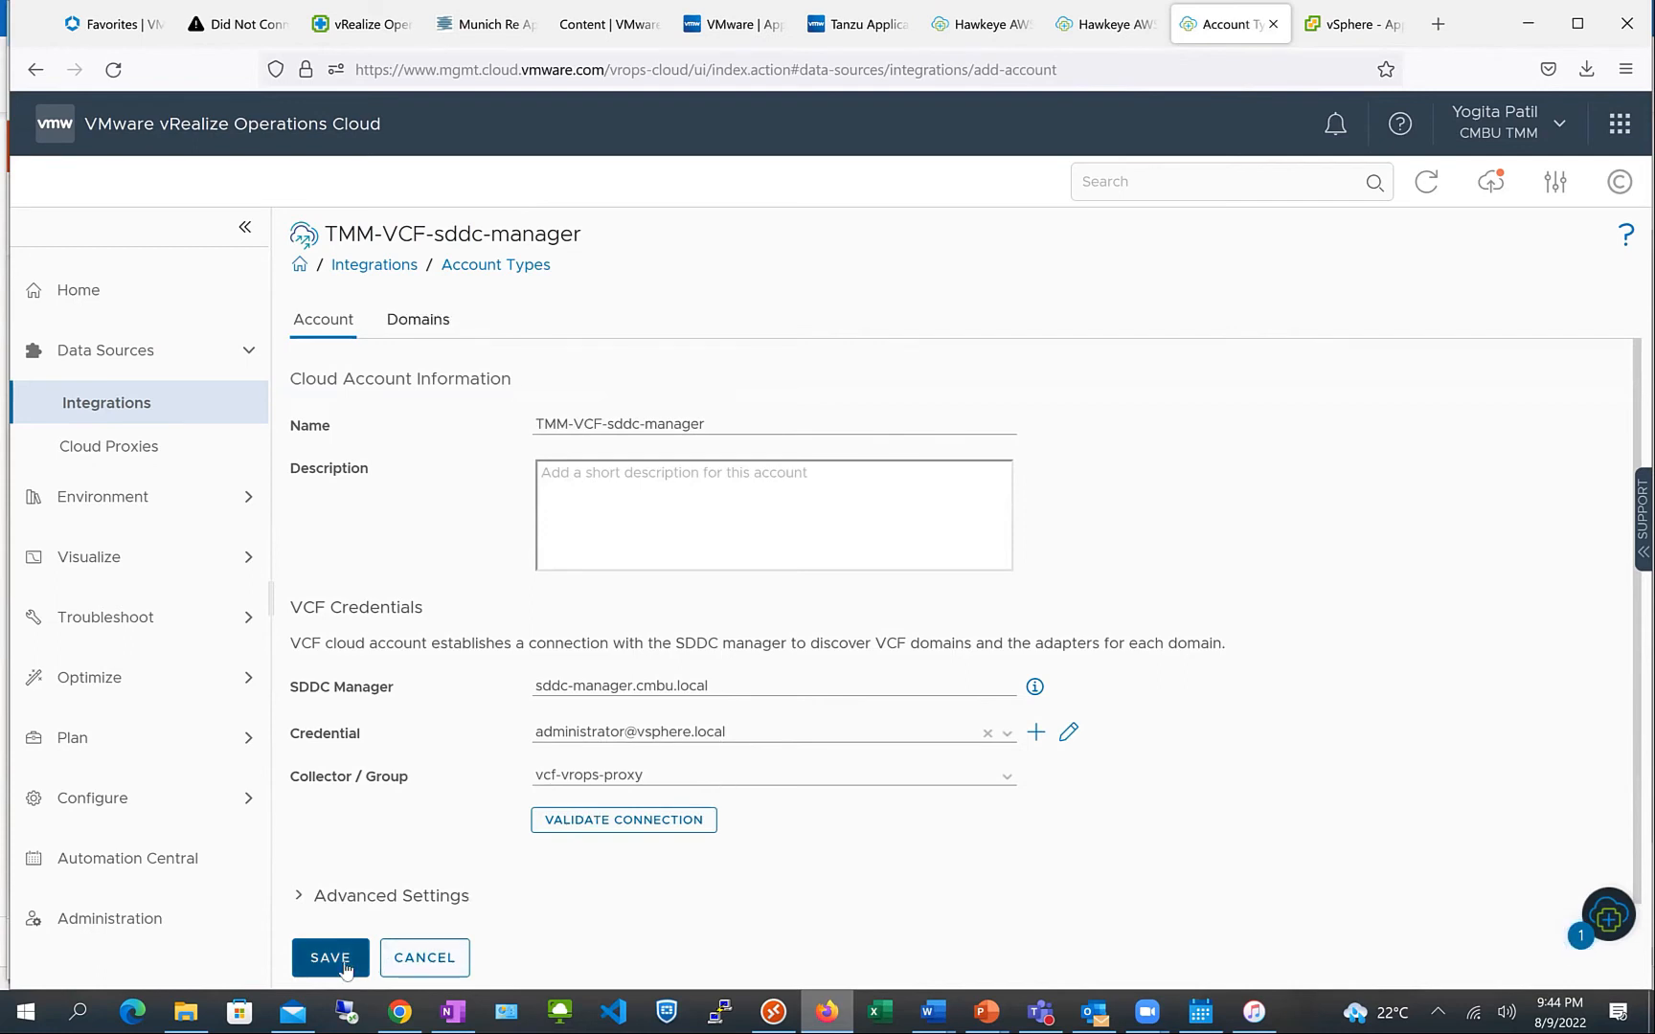
{"action": "left_click", "coordinate": [402, 330]}
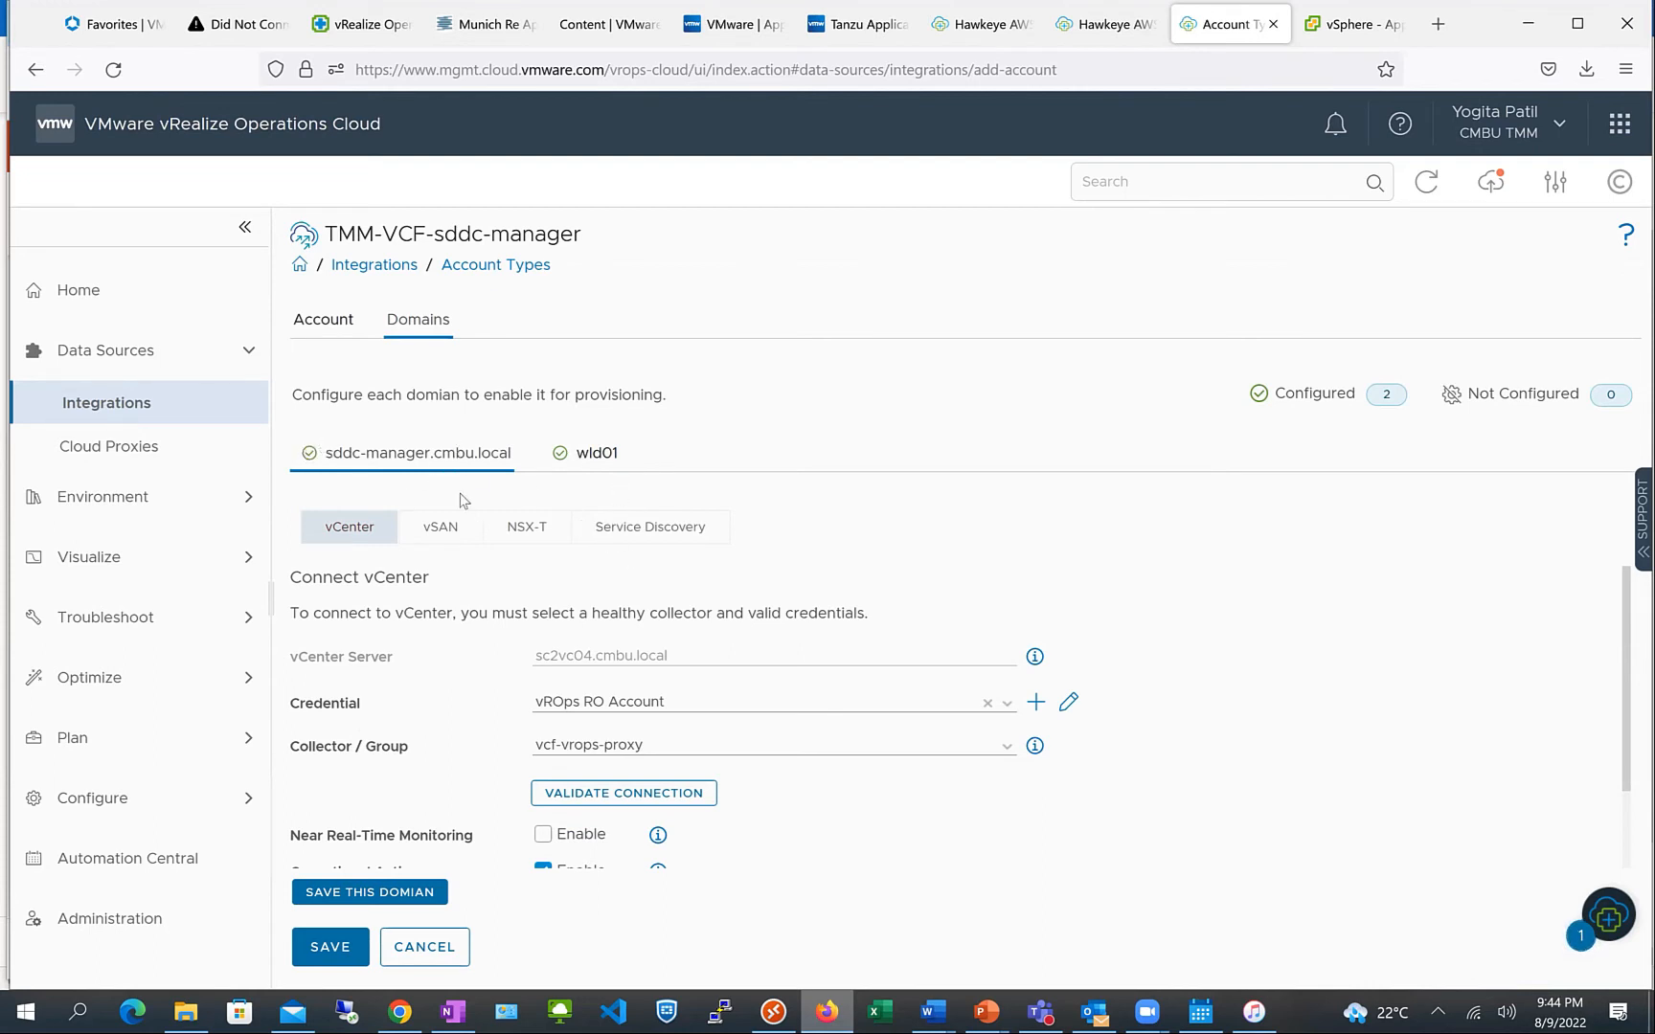
{"action": "left_click", "coordinate": [421, 532]}
{"action": "left_click", "coordinate": [532, 529]}
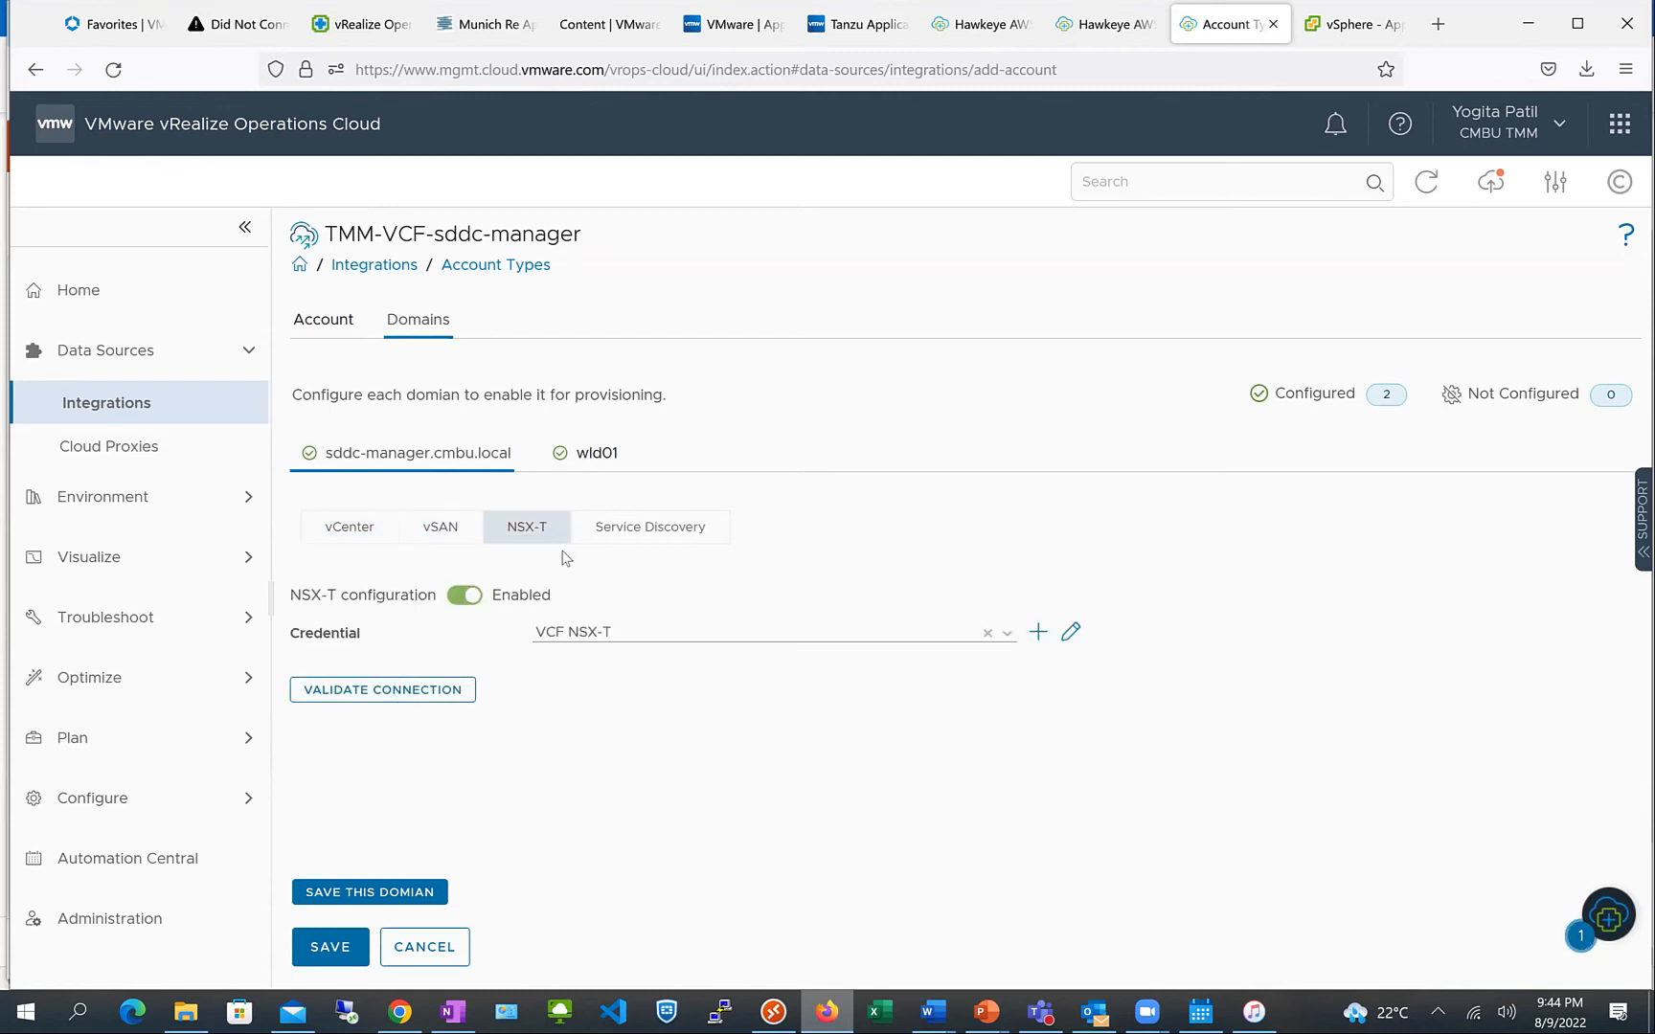
Review the Service Discovery settings of domain sddc-manager.cmbu.local and the vCenter configuration of domain wld01
{"action": "left_click", "coordinate": [639, 538]}
{"action": "left_click", "coordinate": [354, 529]}
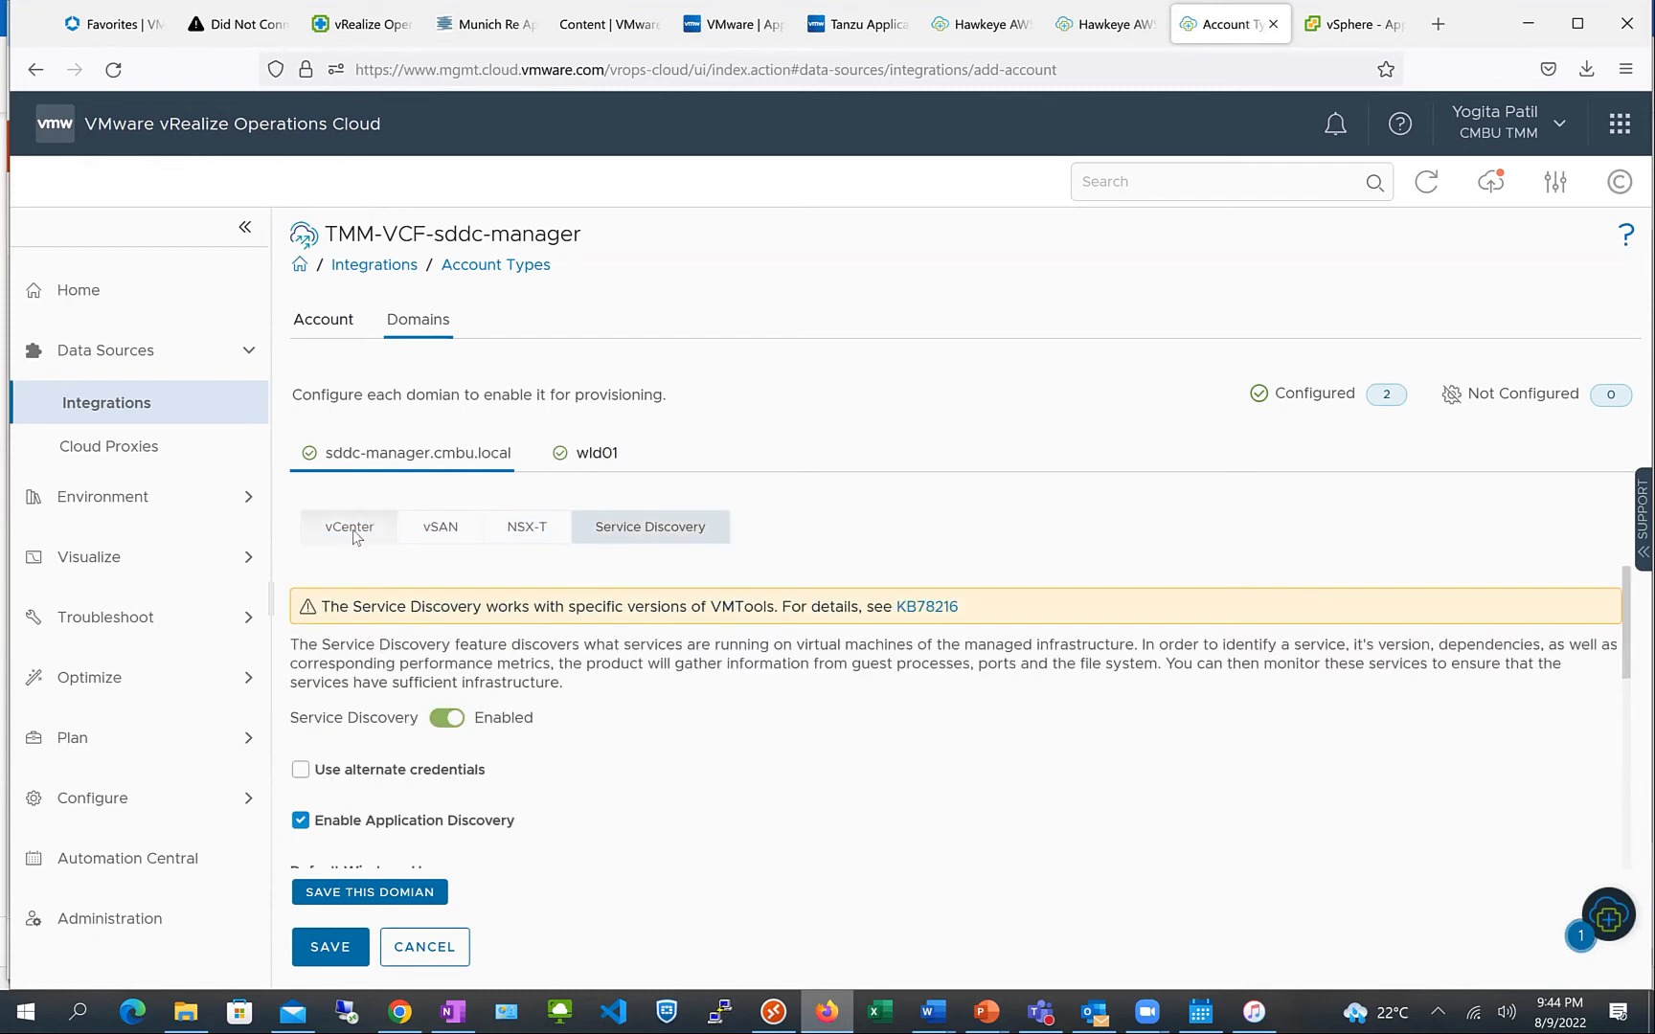
{"action": "left_click", "coordinate": [592, 465]}
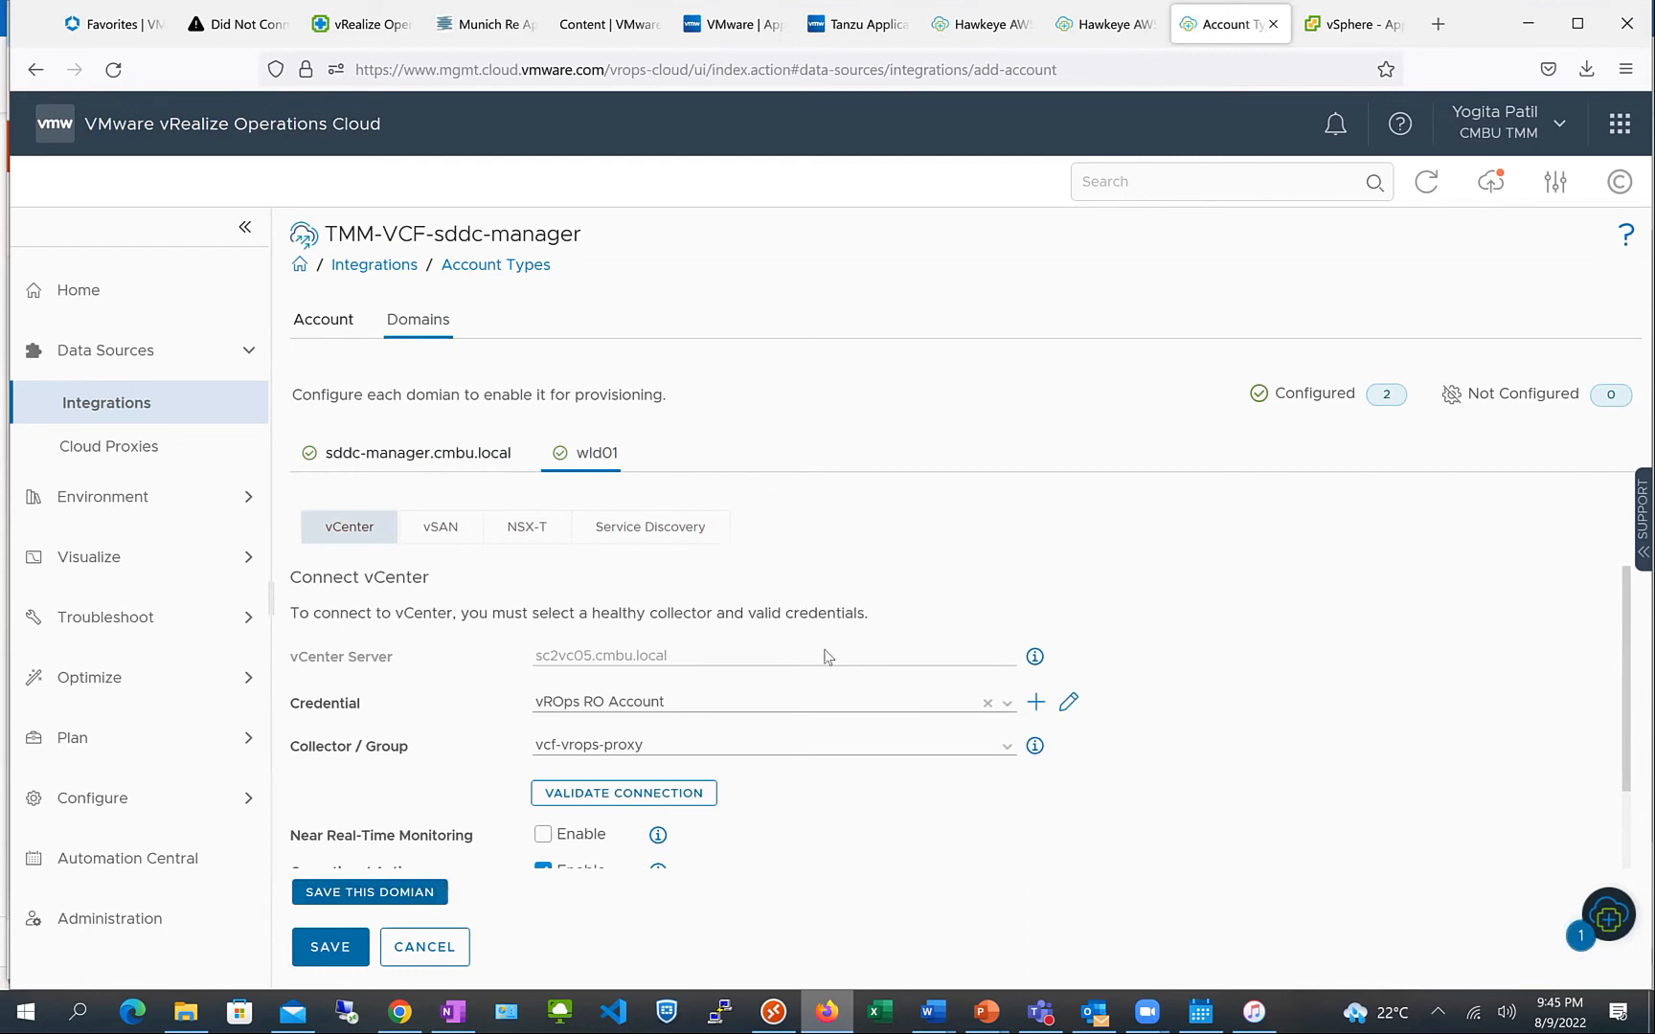
{"action": "scroll", "coordinate": [498, 841], "scroll_direction": "down", "scroll_amount": 2}
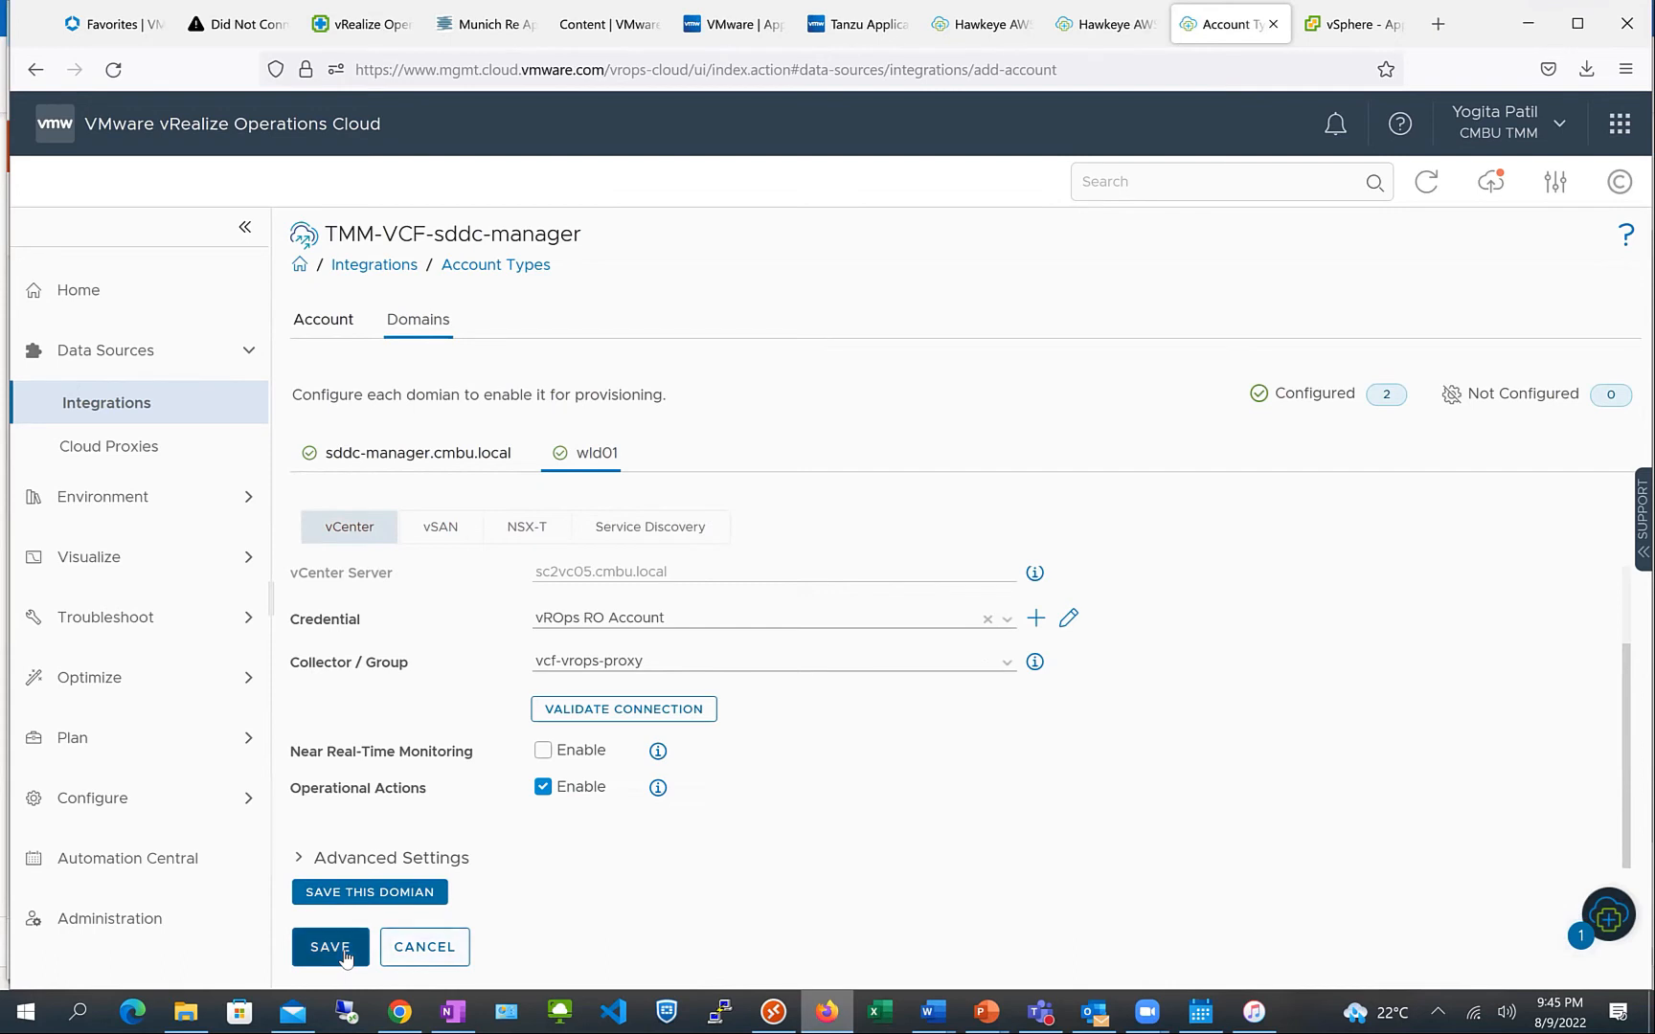
Save domain wld01, accepting its vCenter and NSX certificates, and save the TMM-VCF-sddc-manager account
{"action": "left_click", "coordinate": [363, 897]}
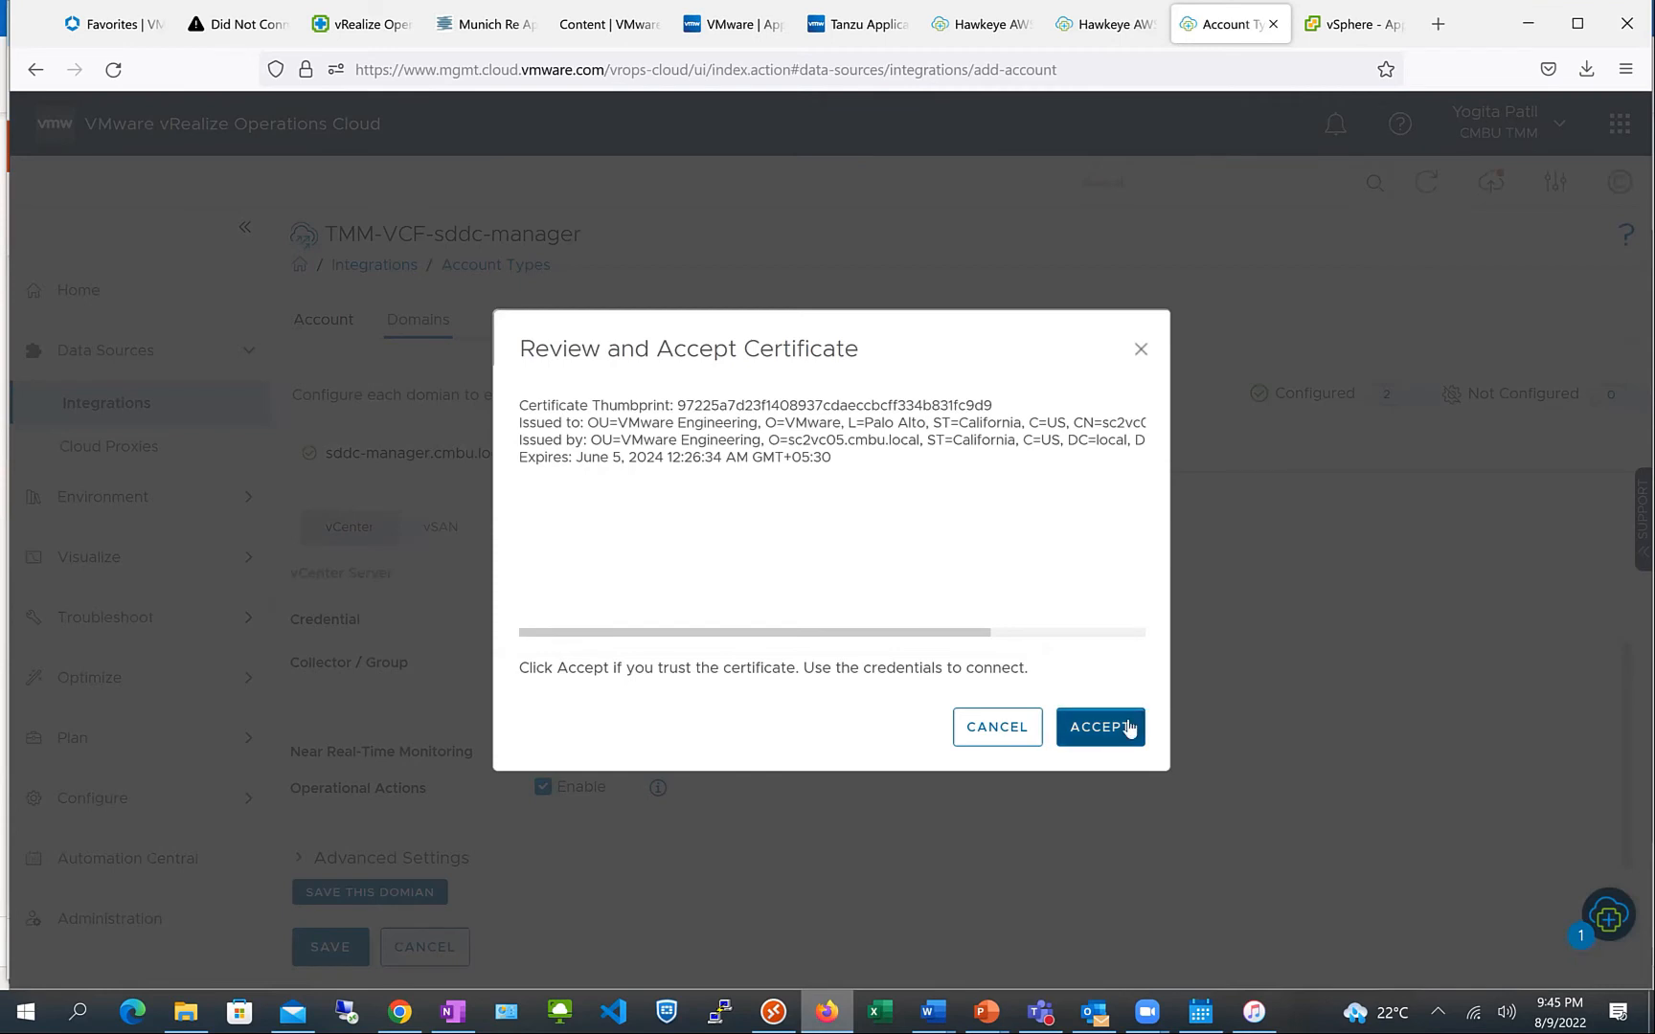
{"action": "left_click", "coordinate": [1130, 727]}
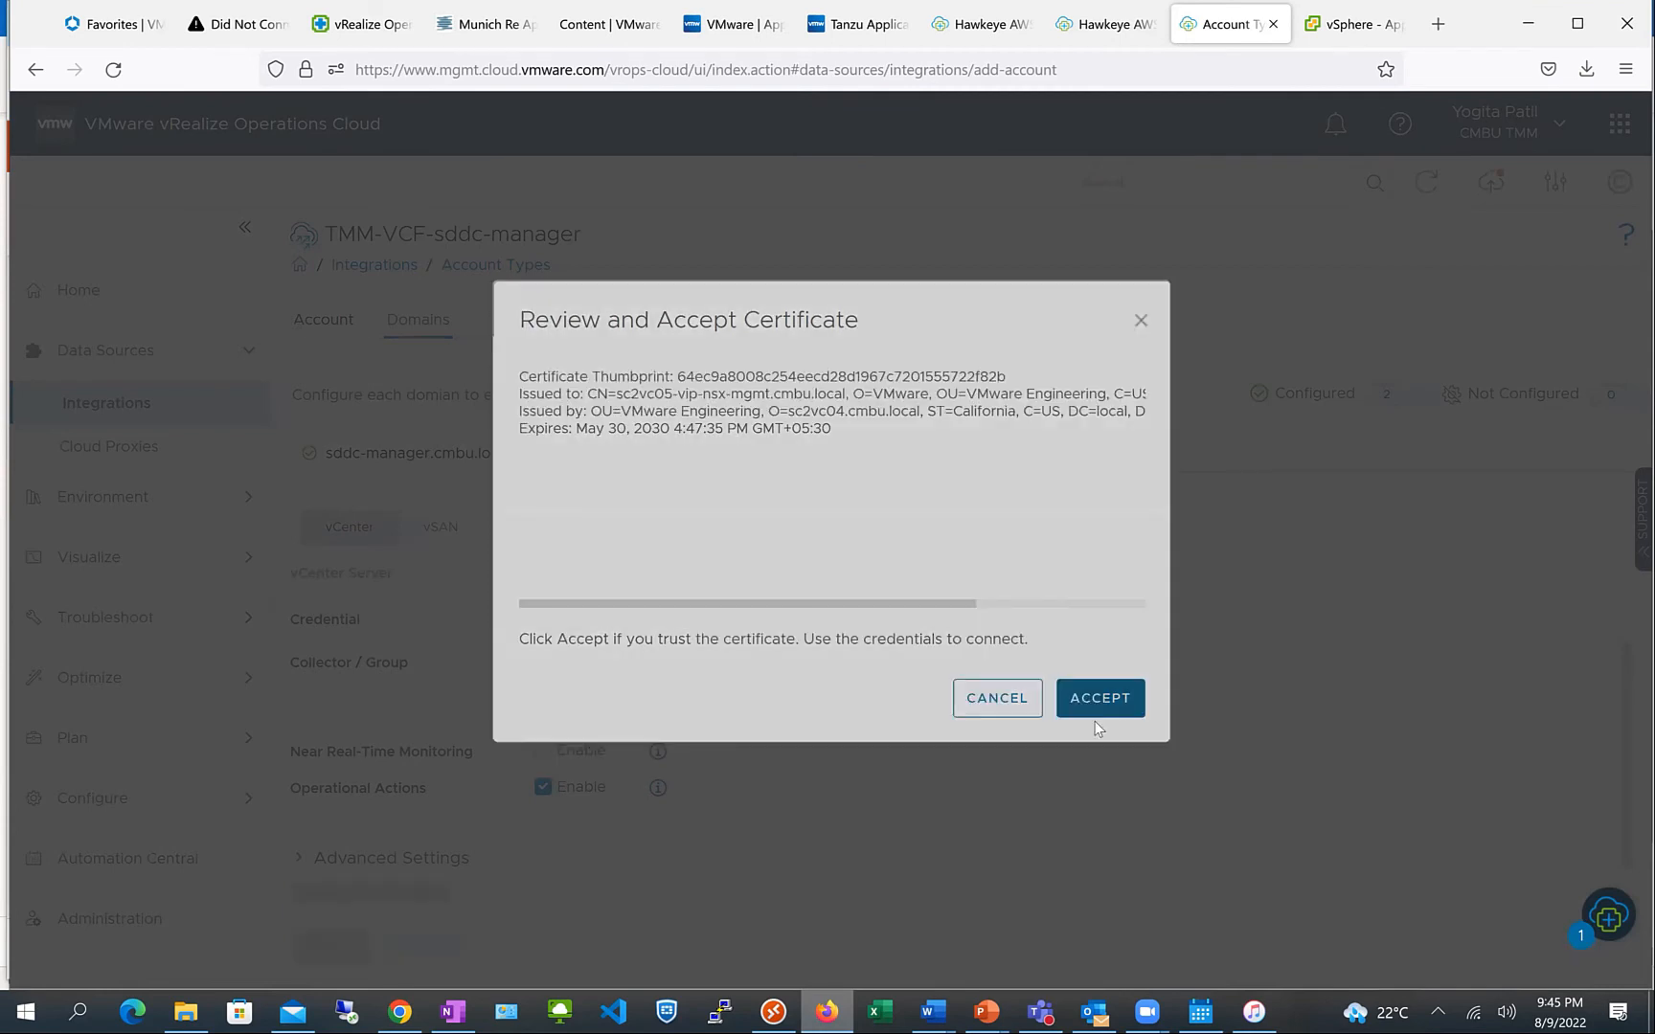
{"action": "left_click", "coordinate": [1098, 727]}
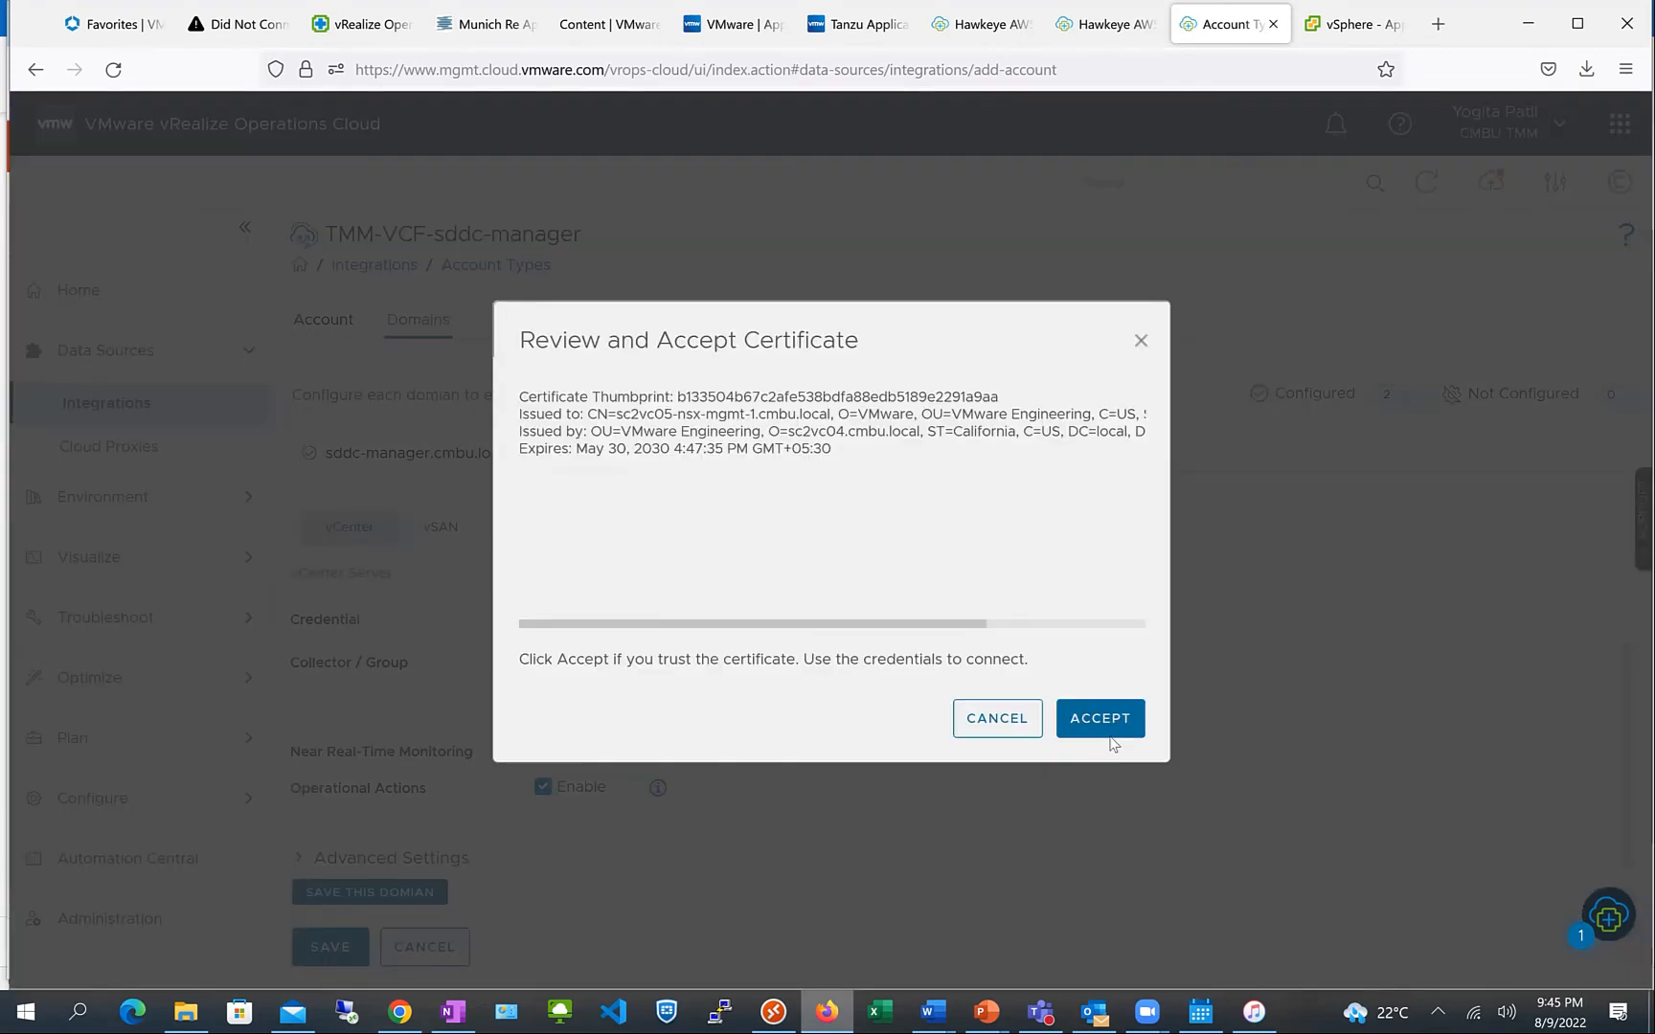
{"action": "left_click", "coordinate": [1111, 730]}
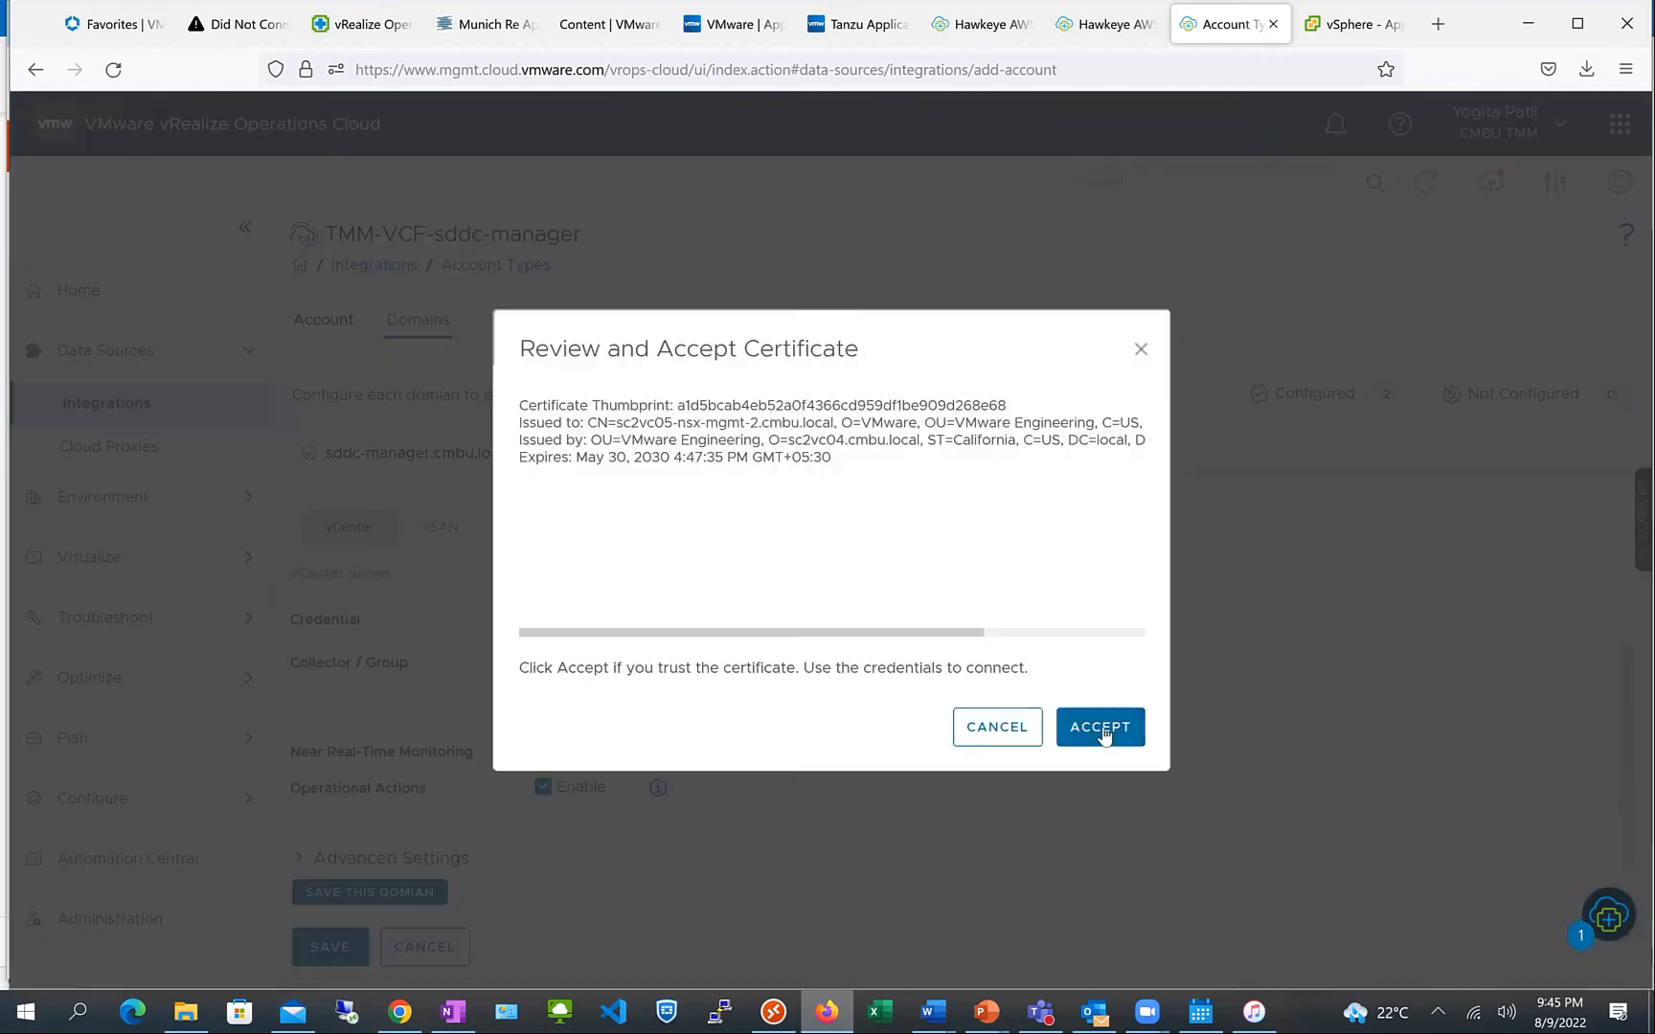
{"action": "left_click", "coordinate": [1104, 734]}
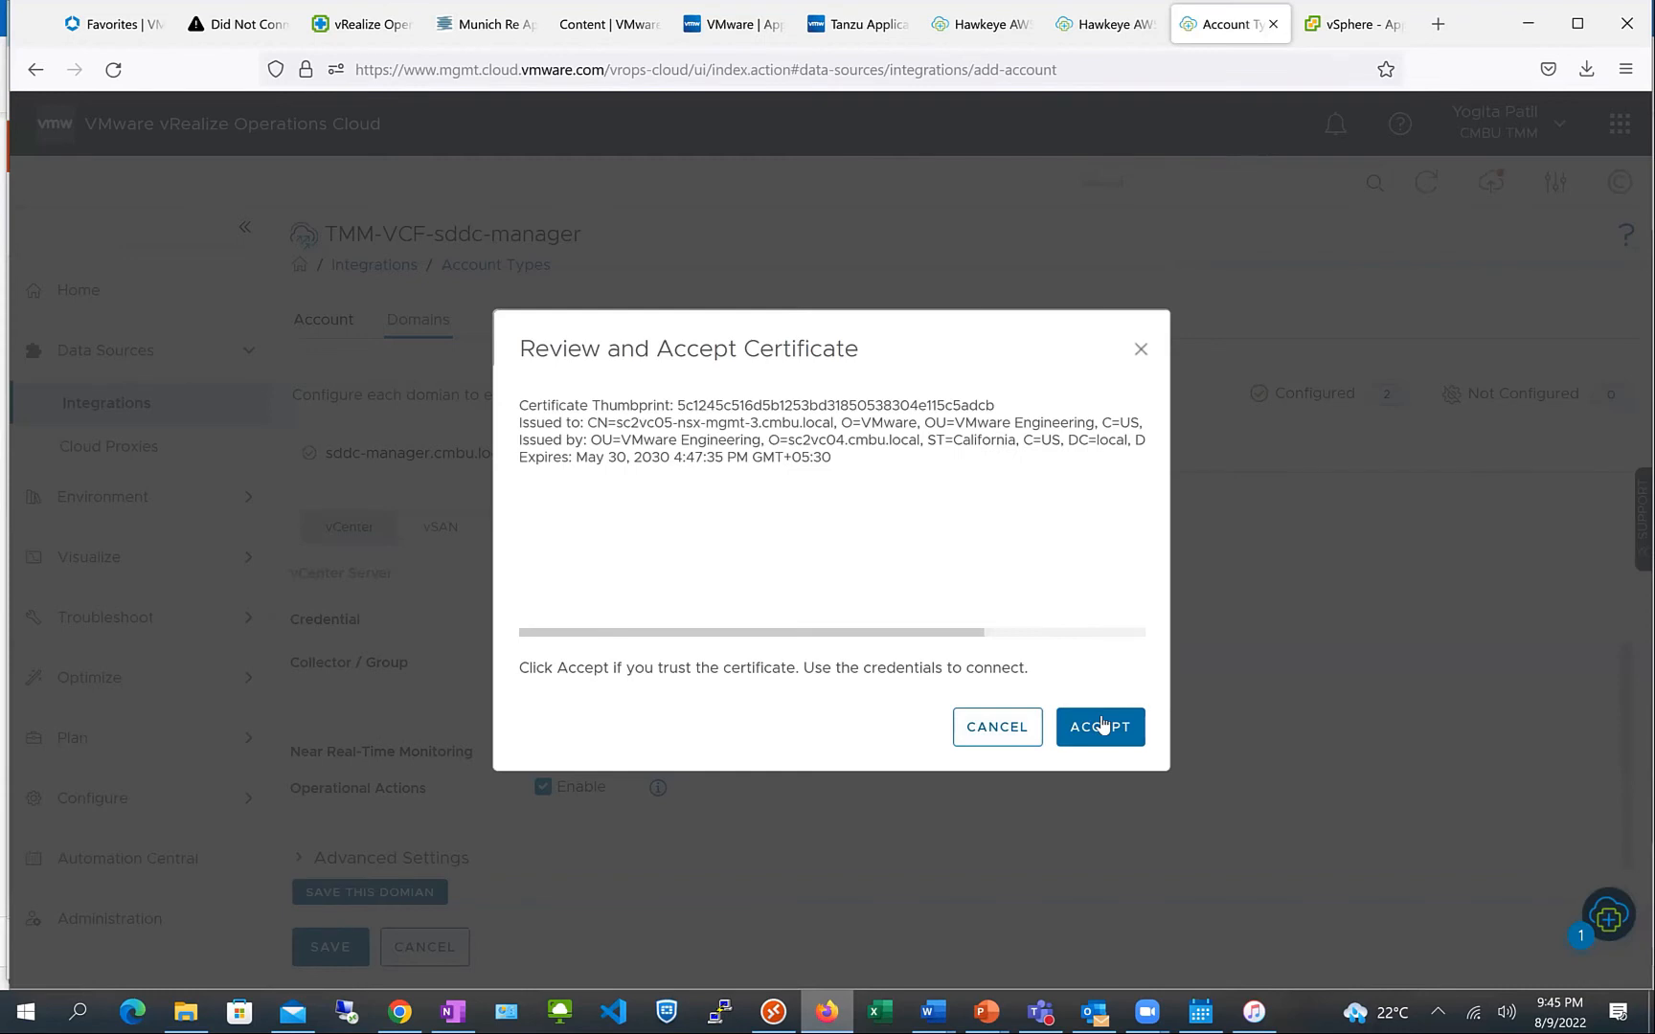
{"action": "left_click", "coordinate": [1100, 728]}
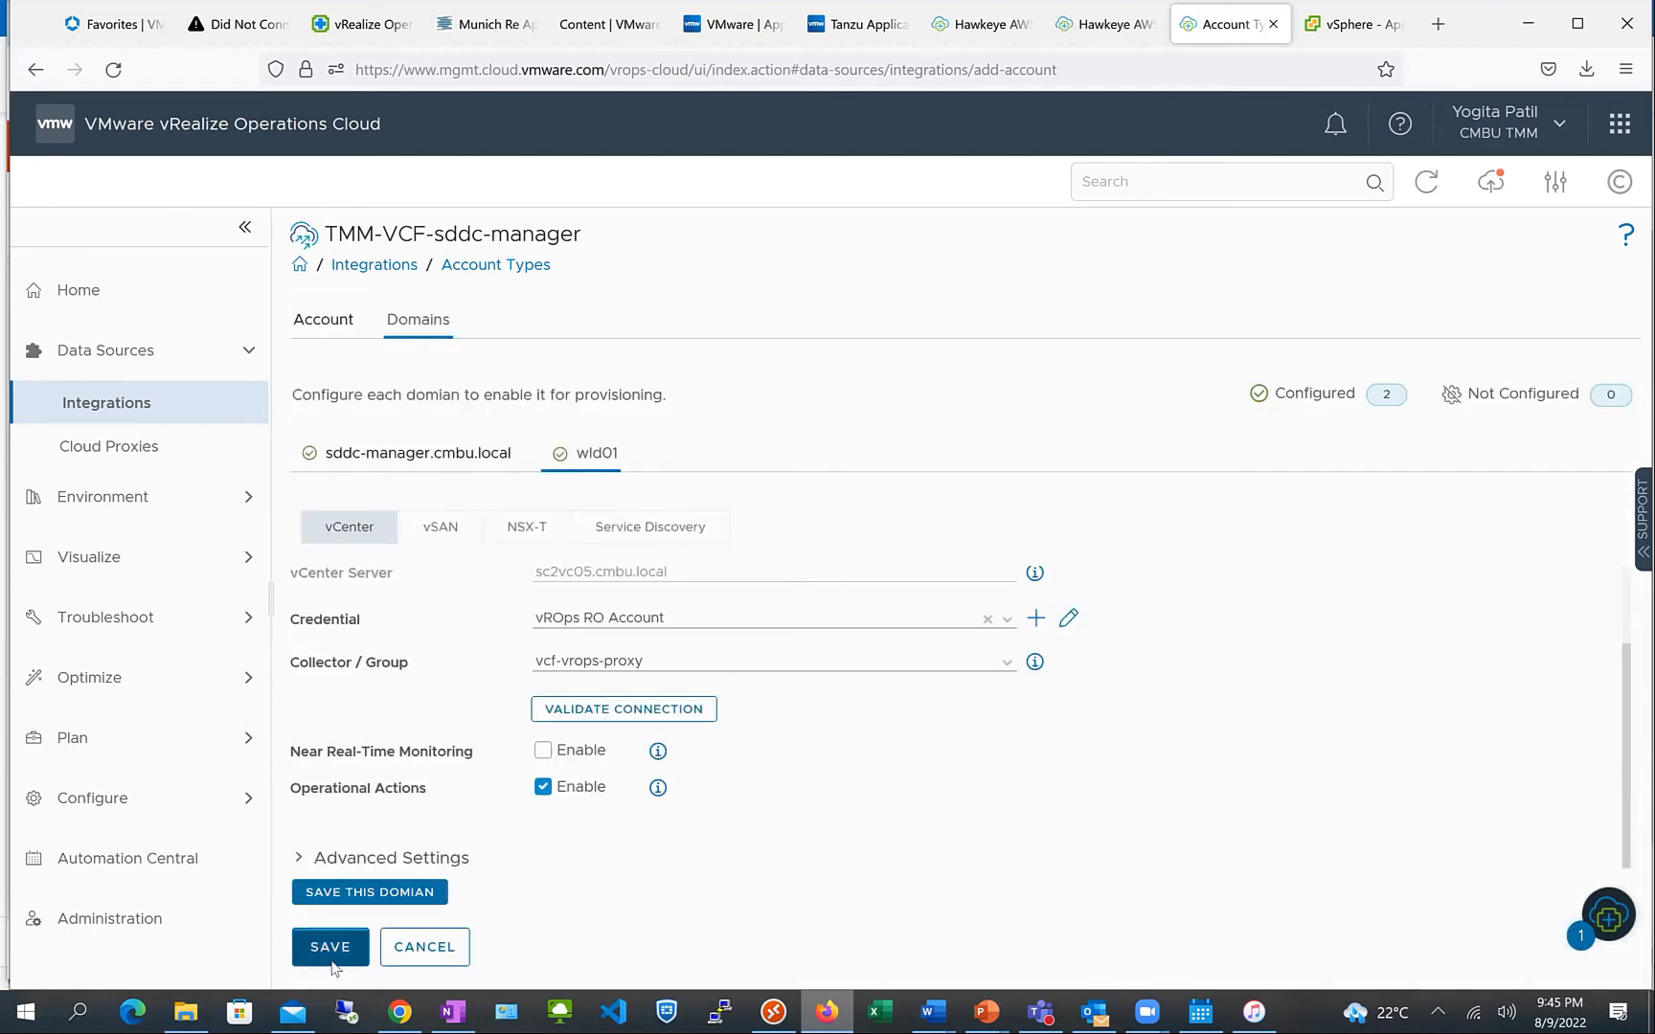
{"action": "left_click", "coordinate": [332, 966]}
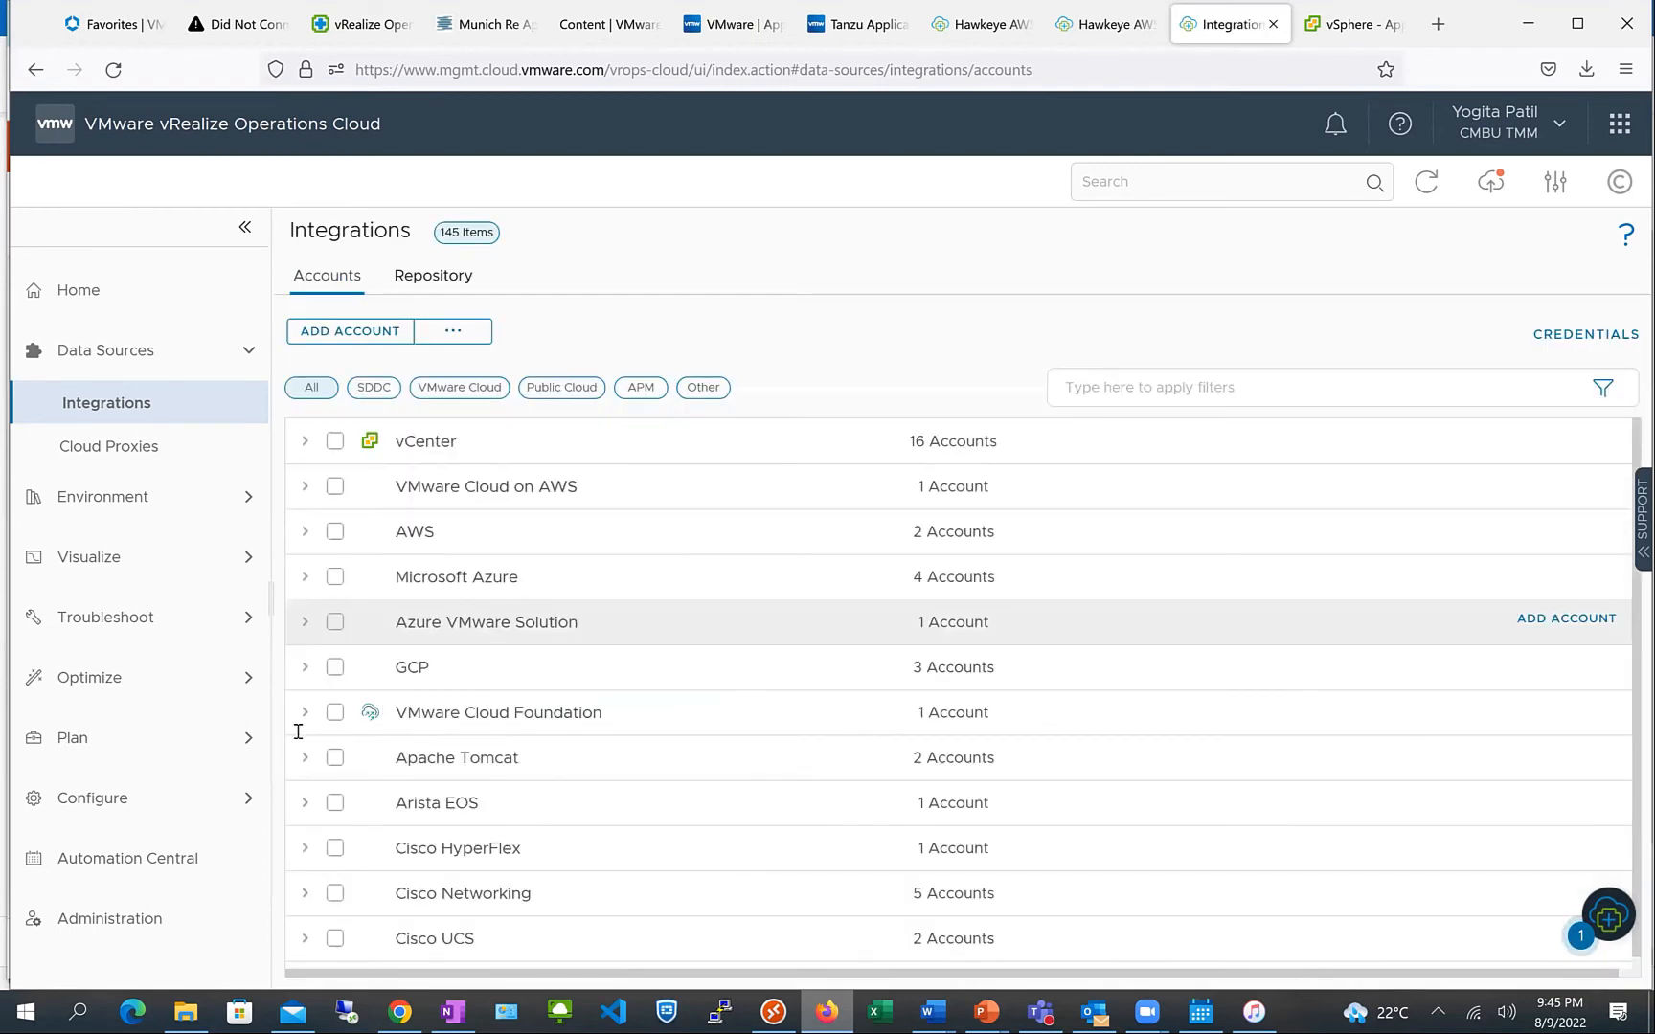
Expand the VMware Cloud Foundation account with its wld01 and sddc-manager.cmbu.local domains to examine their adapters, and open TMM-VCF-sddc-manager
{"action": "left_click", "coordinate": [414, 704]}
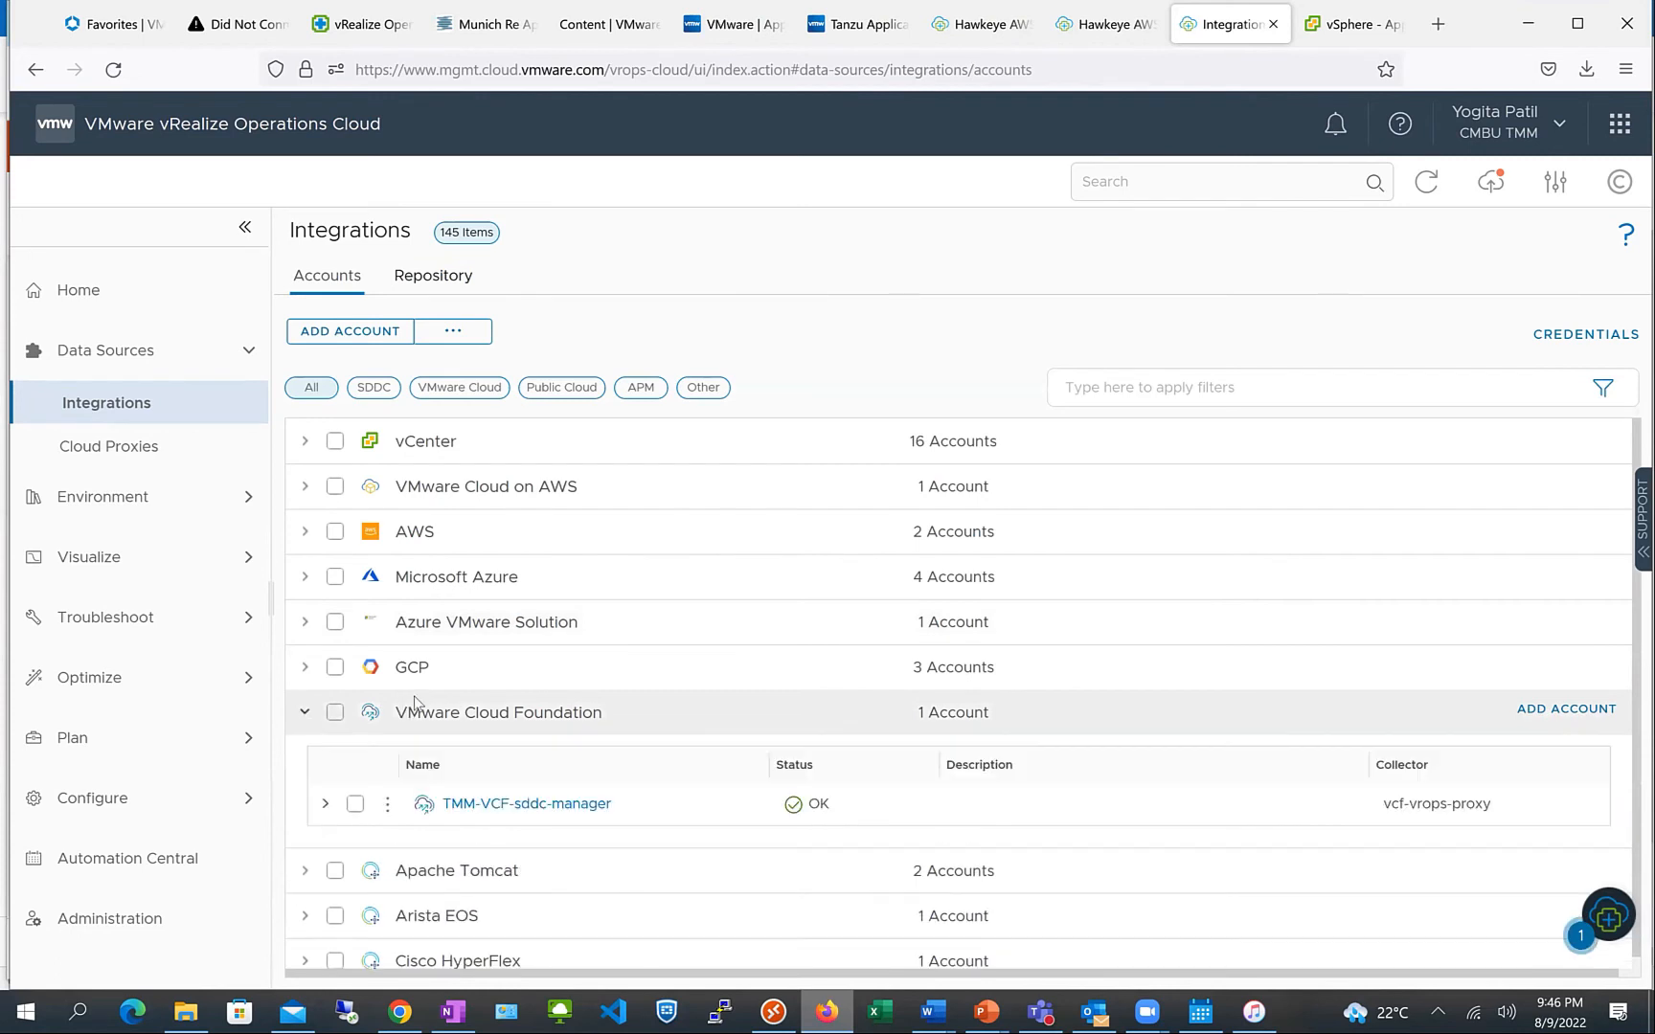
{"action": "scroll", "coordinate": [421, 694], "scroll_direction": "down", "scroll_amount": 5}
{"action": "scroll", "coordinate": [336, 647], "scroll_direction": "up", "scroll_amount": 2}
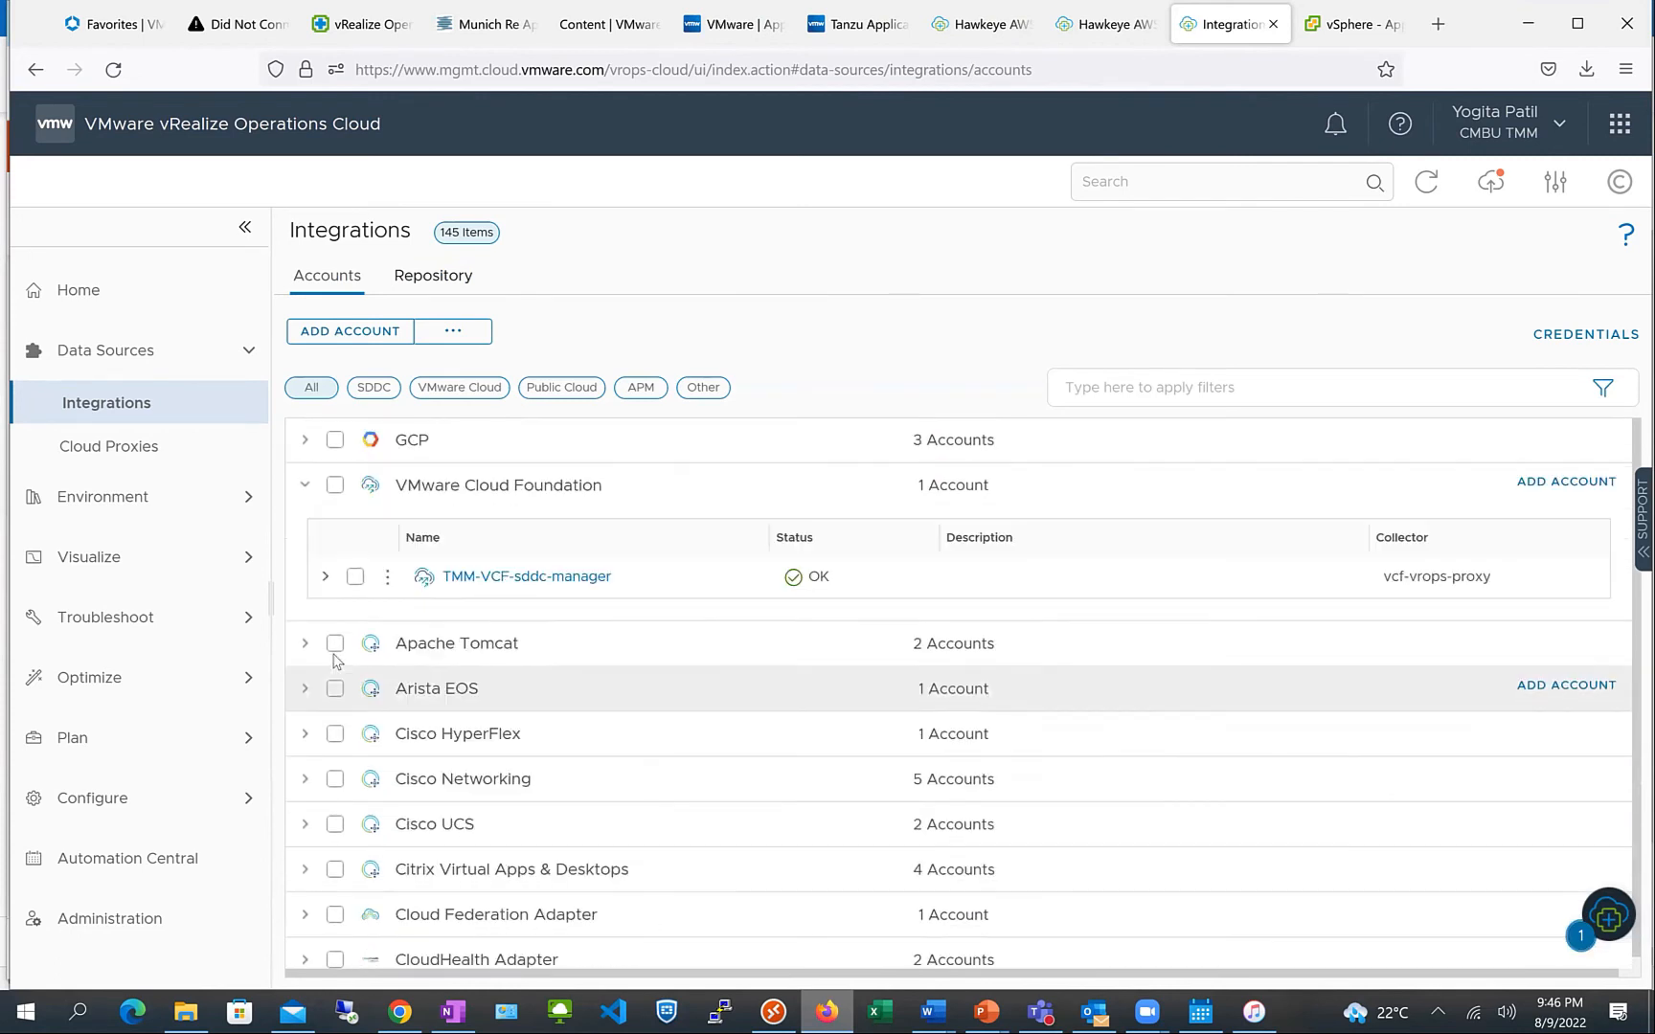
{"action": "left_click", "coordinate": [325, 578]}
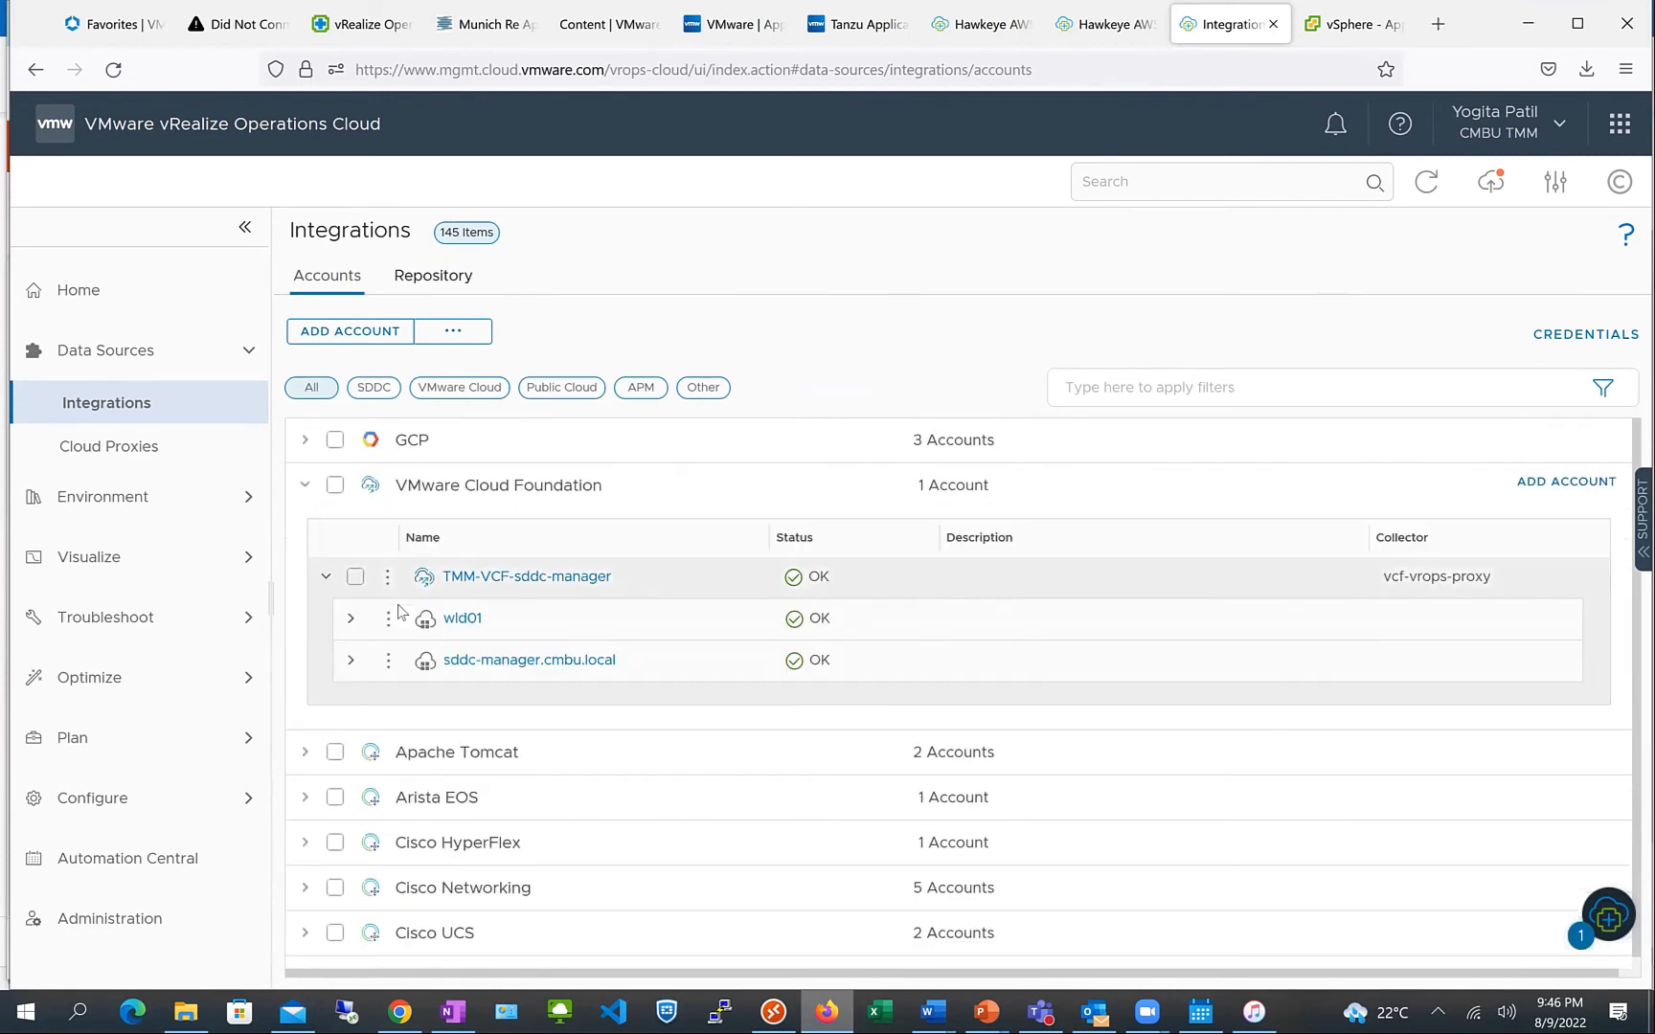
{"action": "left_click", "coordinate": [350, 623]}
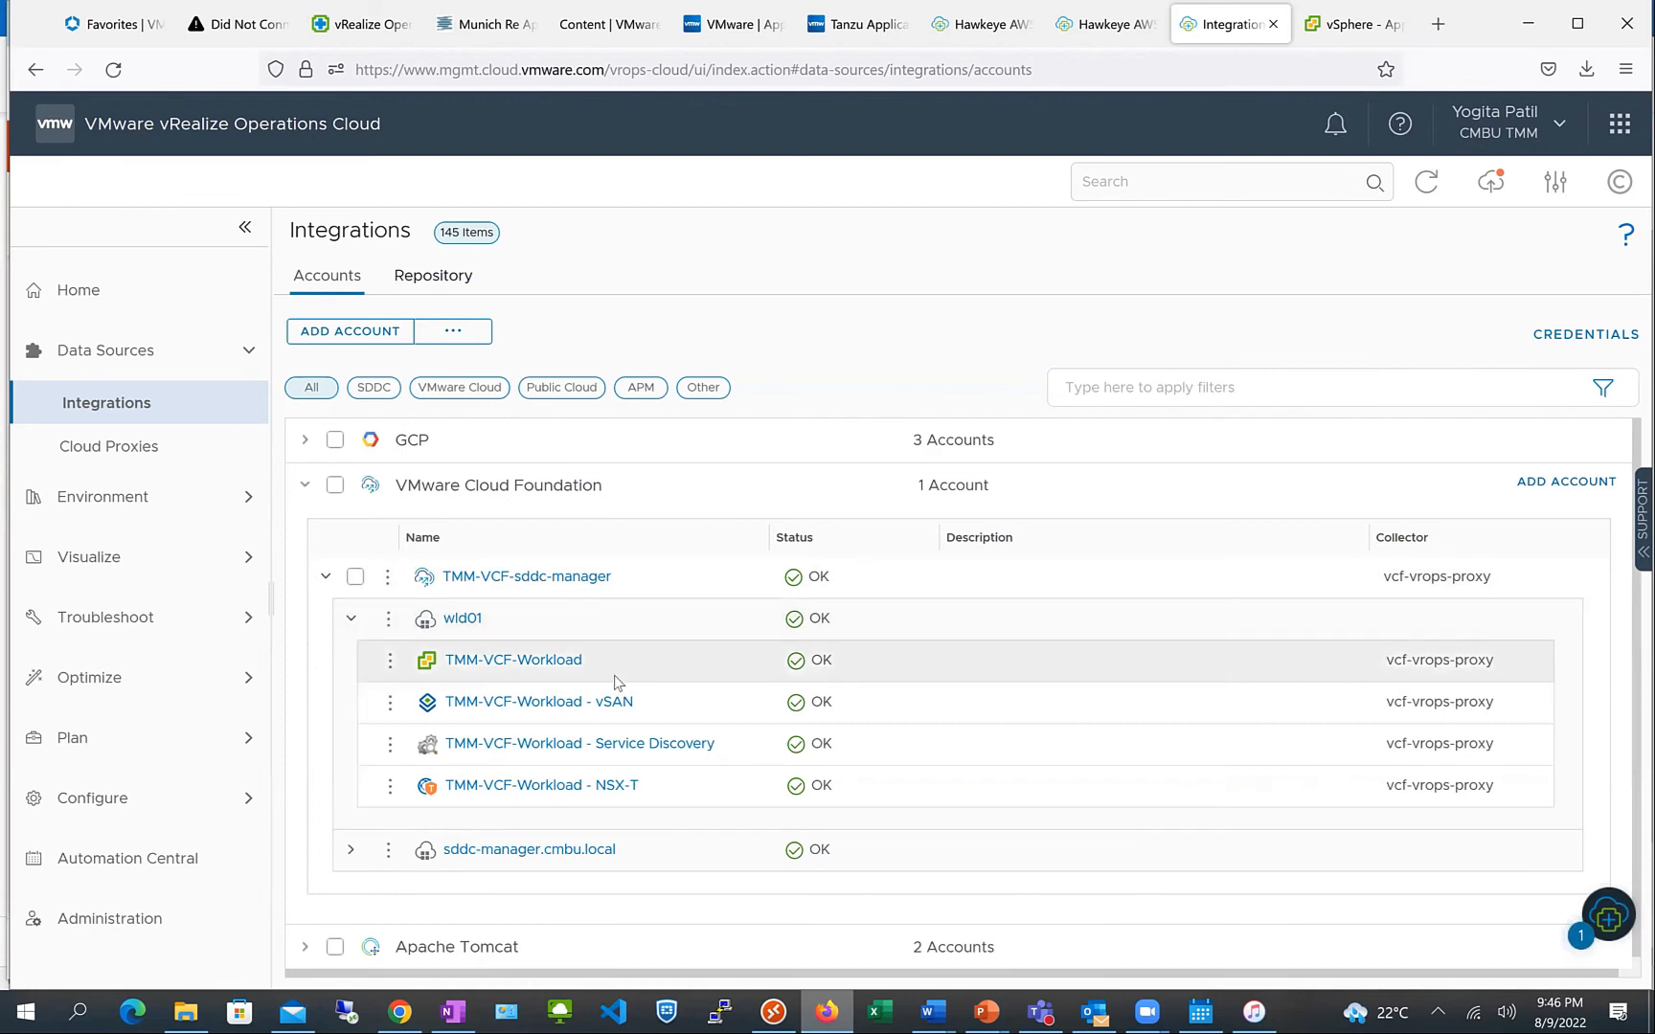
{"action": "scroll", "coordinate": [383, 683], "scroll_direction": "down", "scroll_amount": 2}
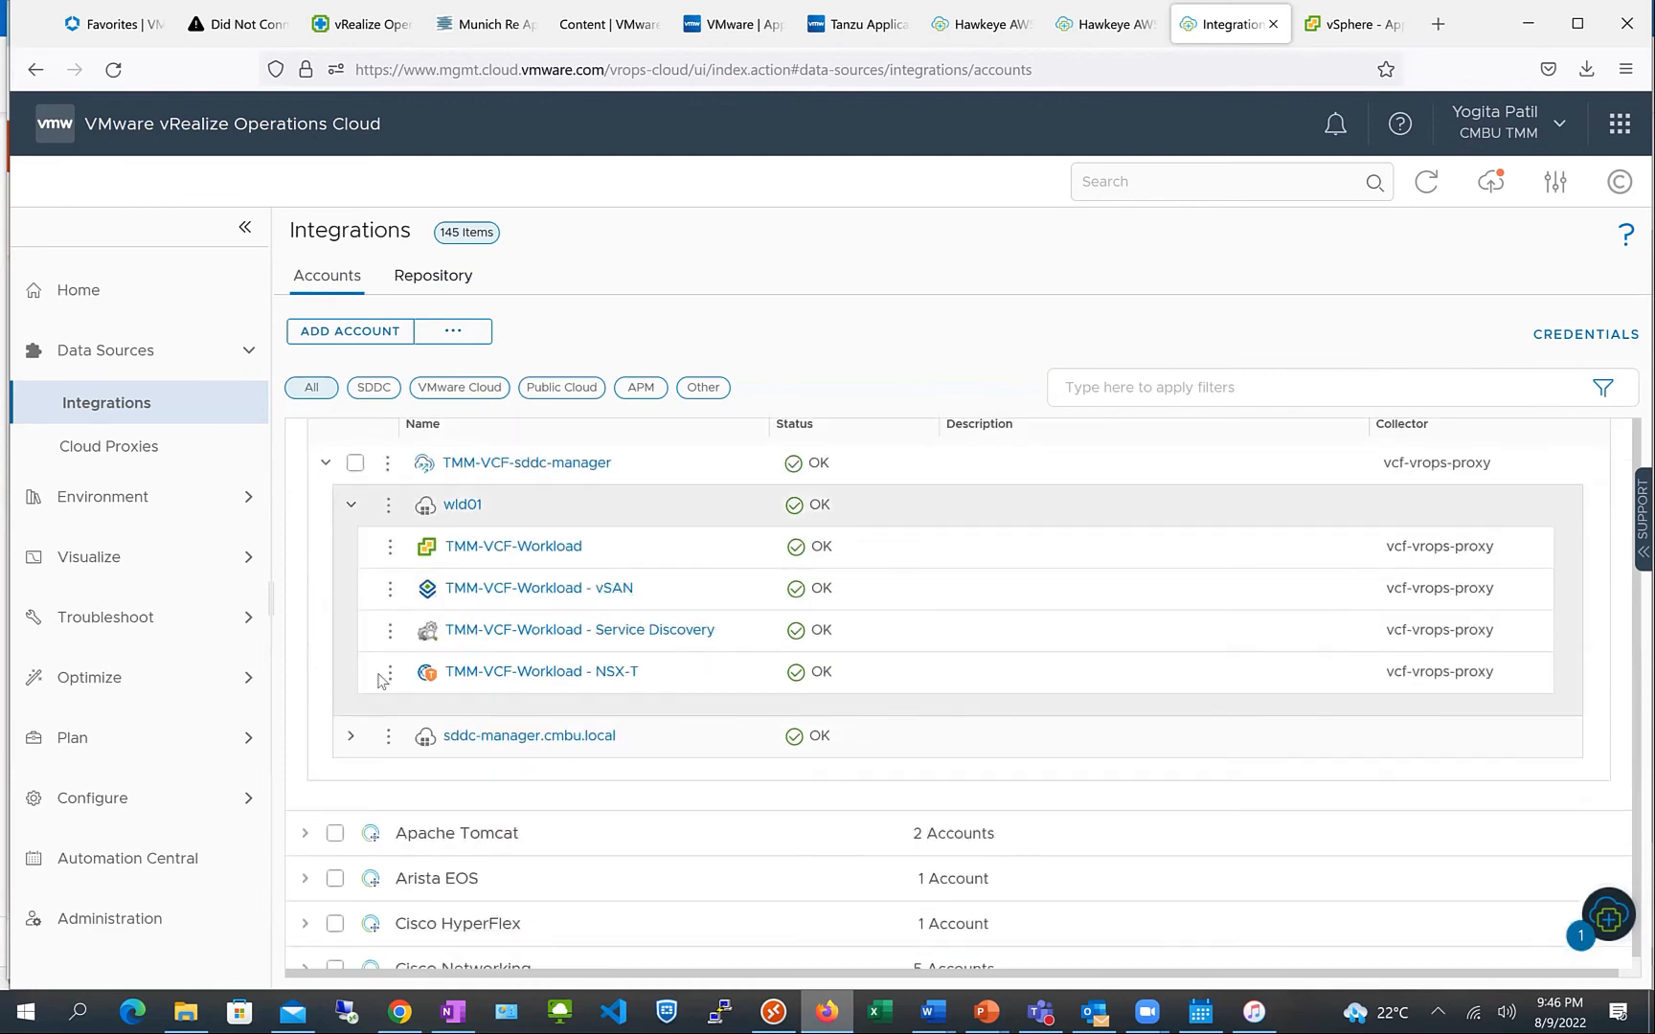
{"action": "left_click", "coordinate": [350, 735]}
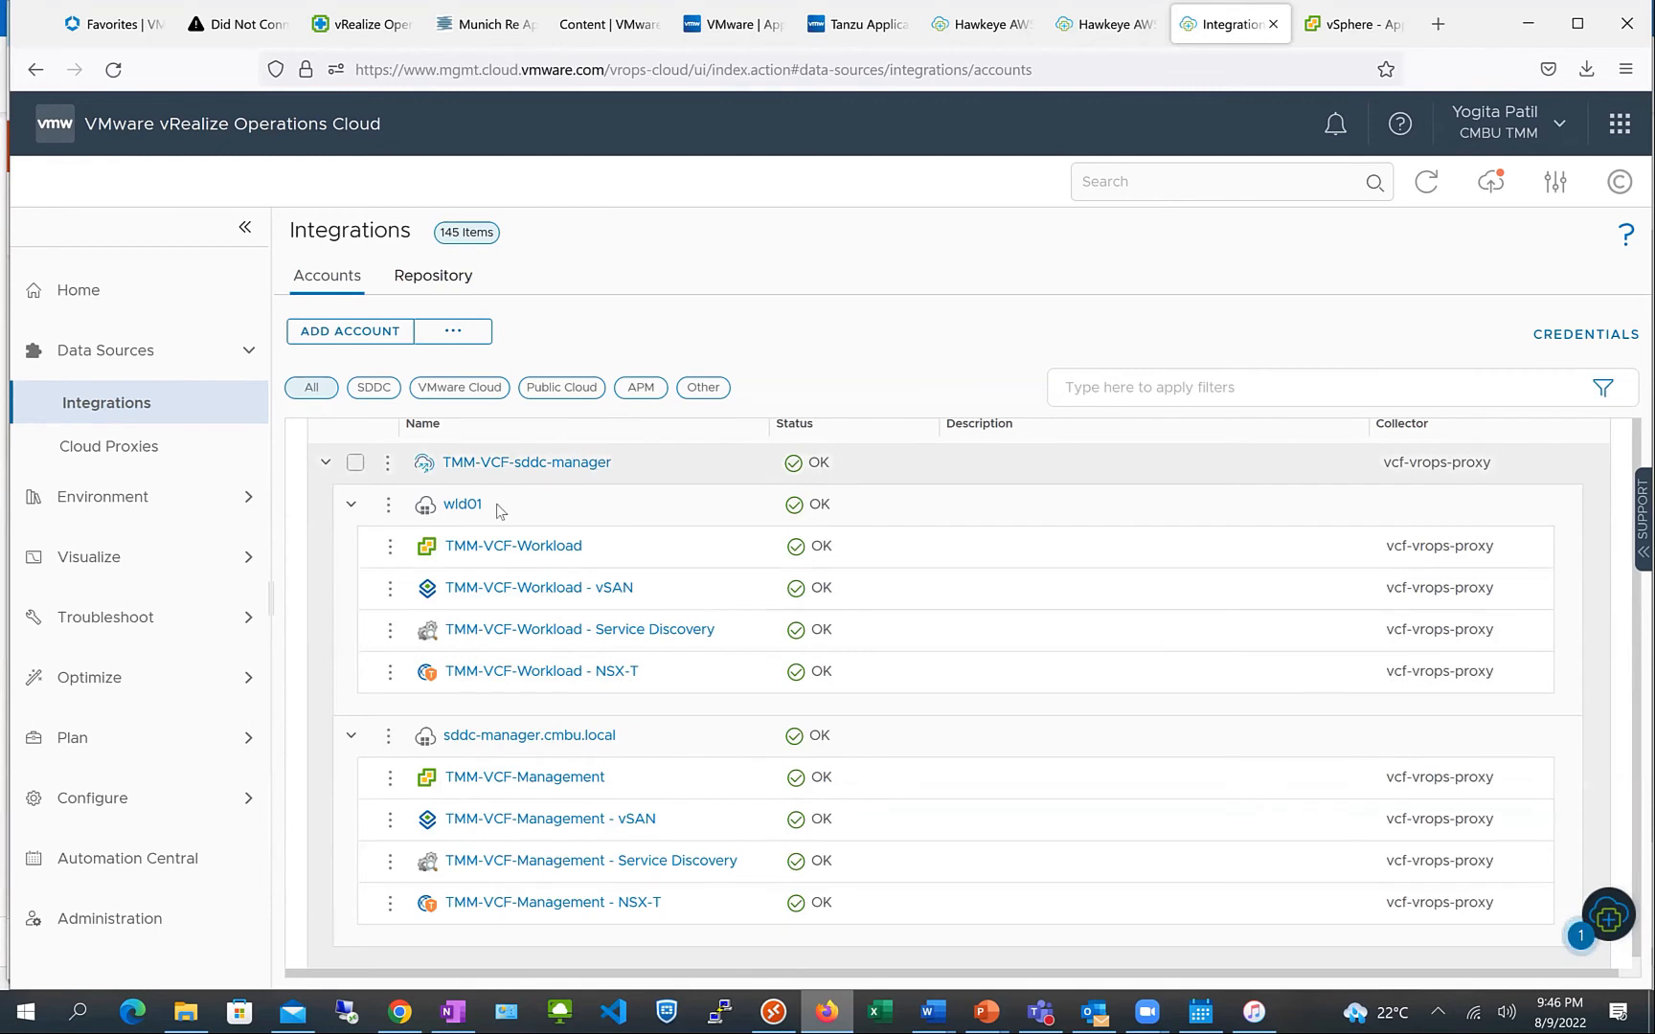
{"action": "scroll", "coordinate": [497, 510], "scroll_direction": "up", "scroll_amount": 2}
{"action": "left_click", "coordinate": [505, 576]}
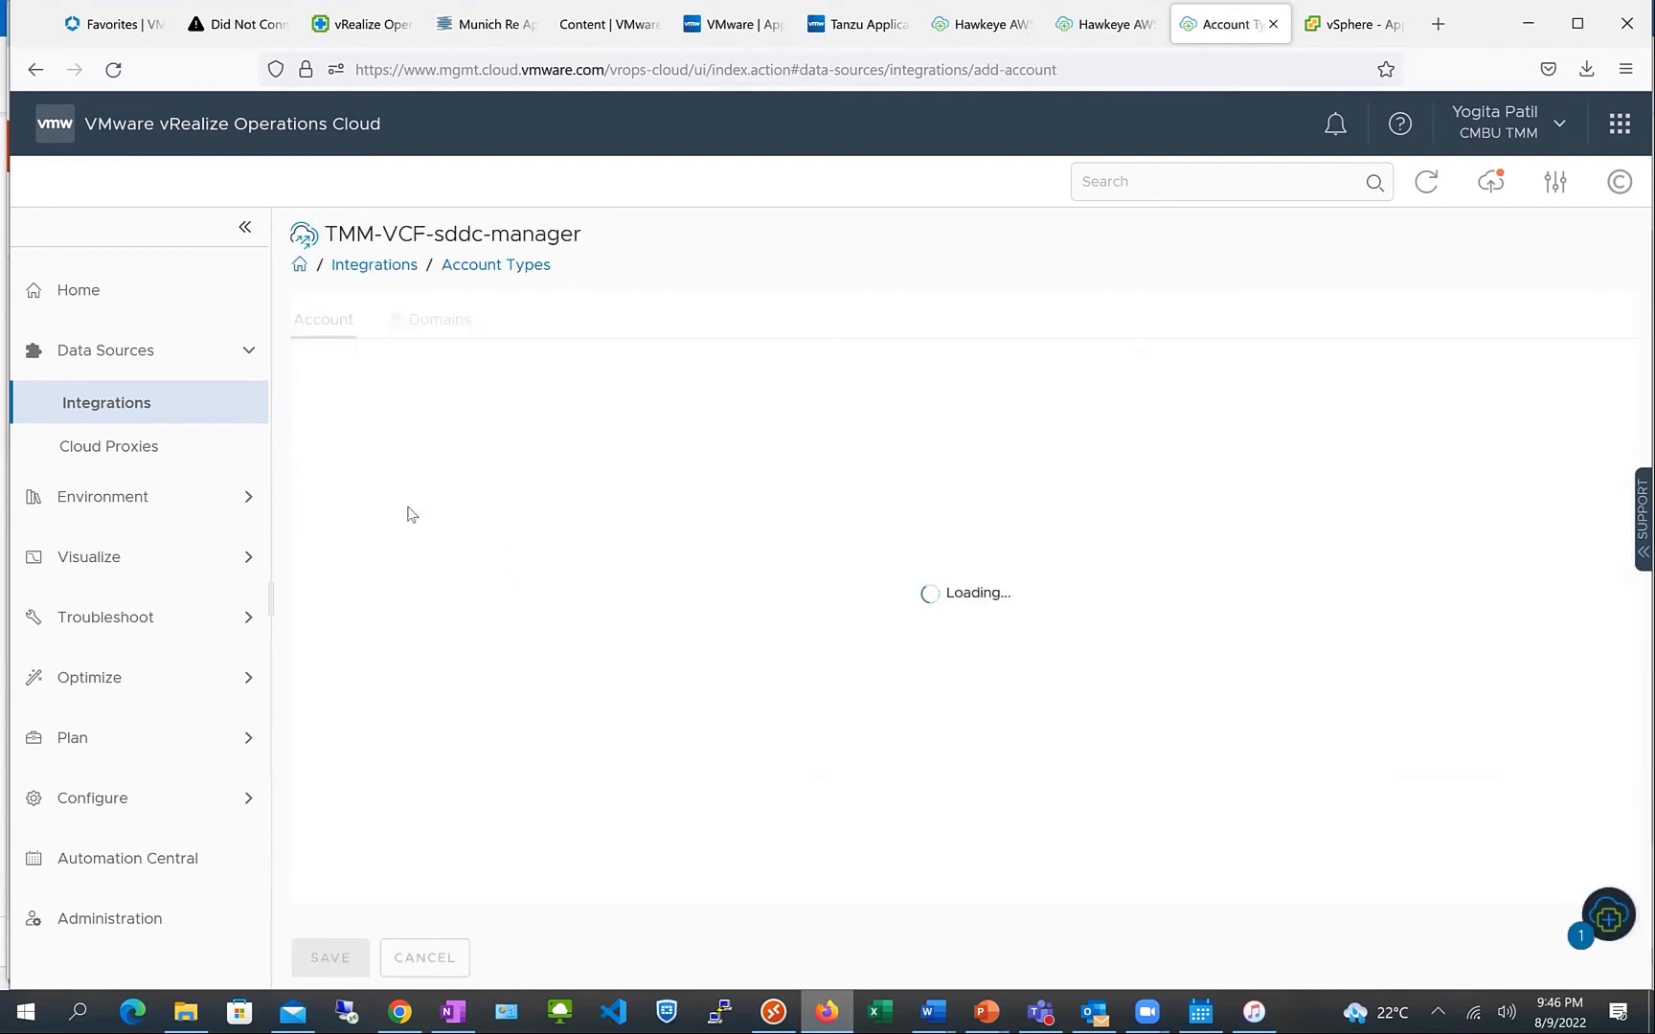
In the environment's object browser, open the summary of VCF World under VMware Cloud Foundation's VCF Hosts and Clusters
{"action": "left_click", "coordinate": [244, 498]}
{"action": "left_click", "coordinate": [173, 469]}
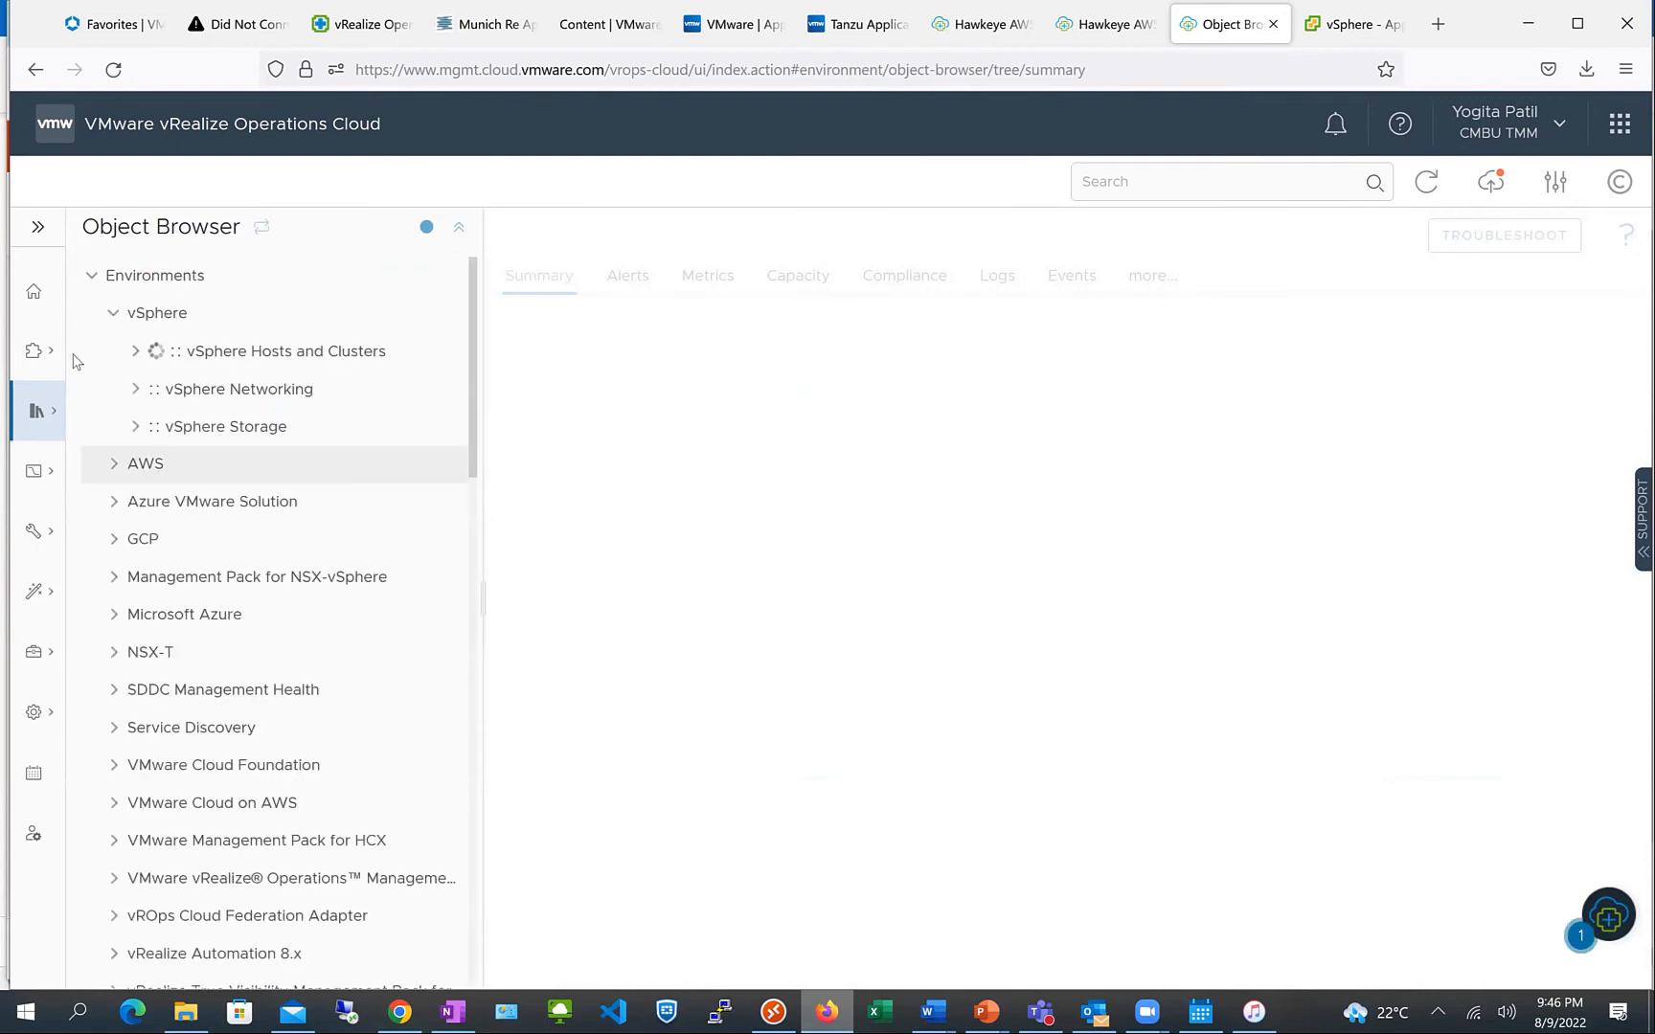
{"action": "left_click", "coordinate": [92, 275]}
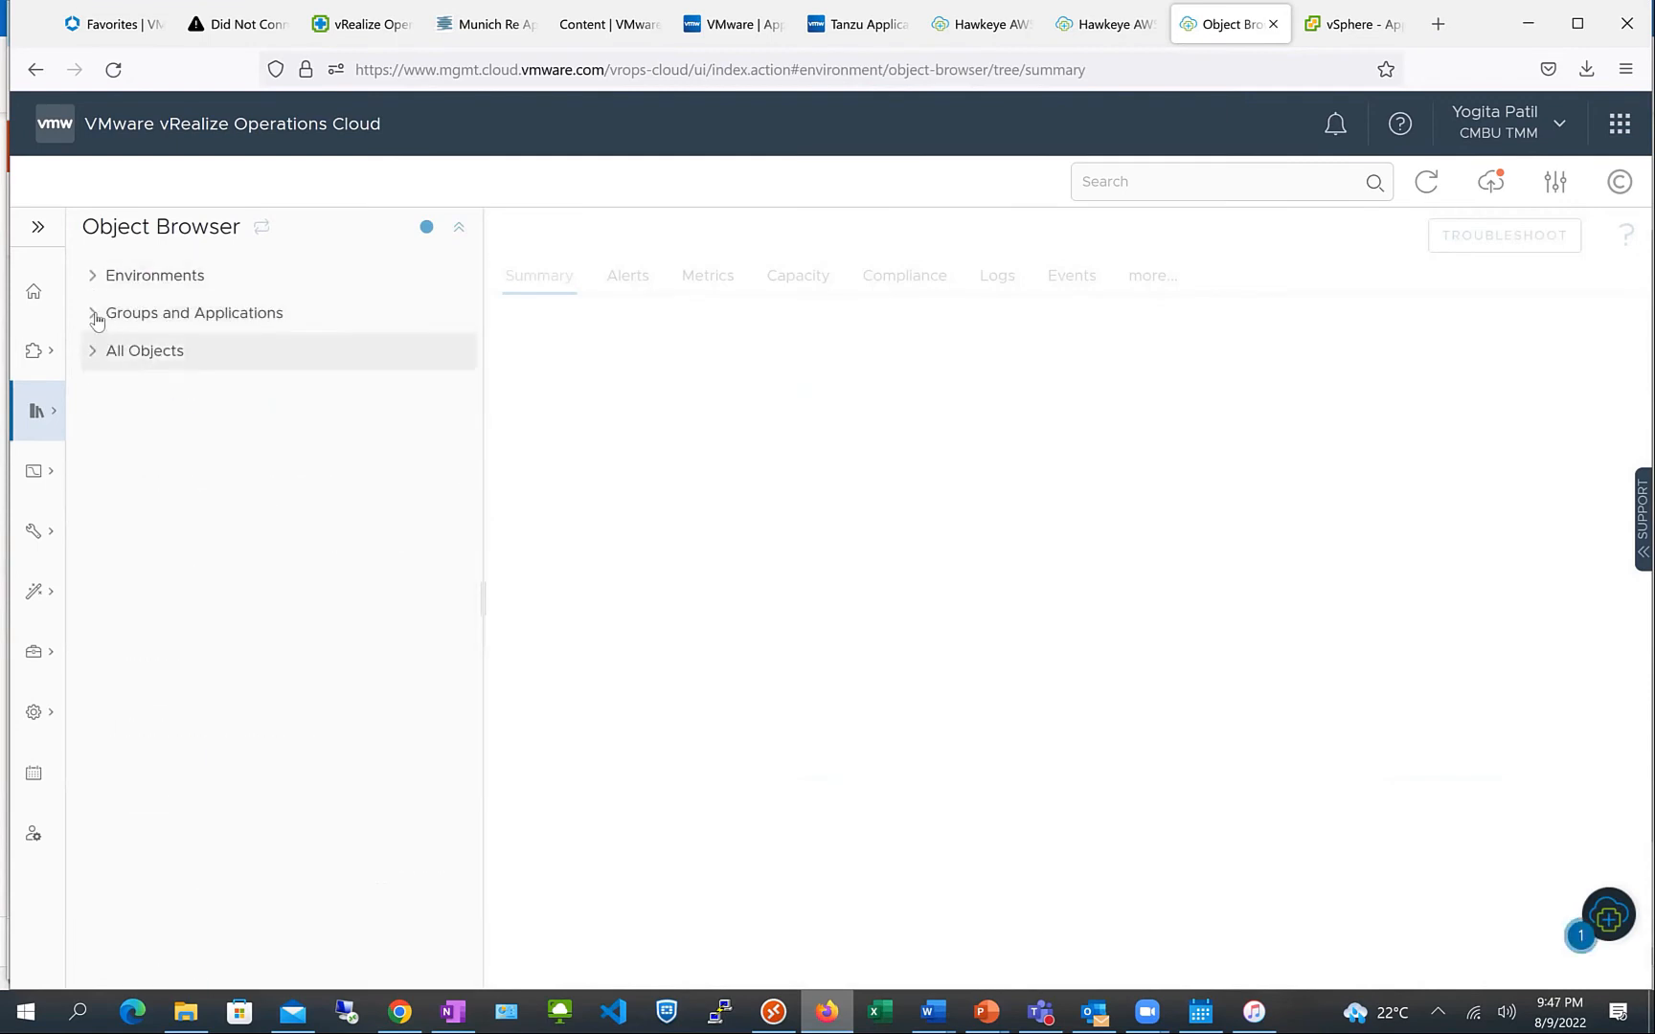
{"action": "left_click", "coordinate": [95, 316]}
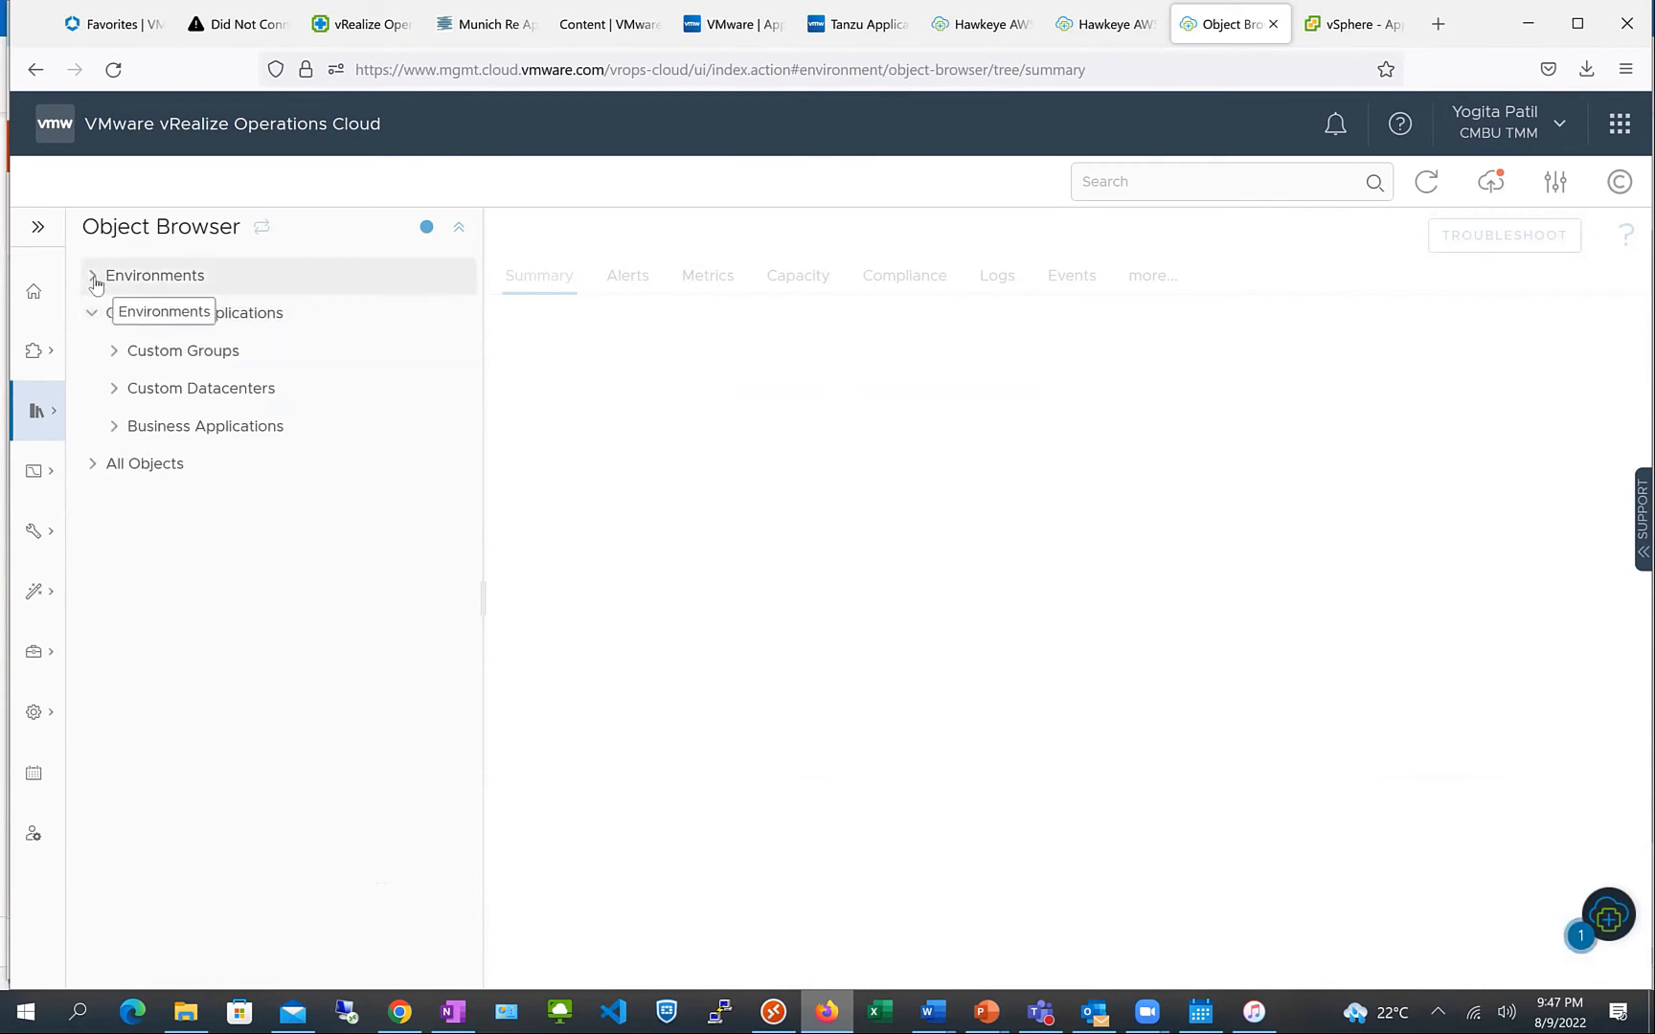
{"action": "left_click", "coordinate": [92, 275]}
{"action": "left_click", "coordinate": [135, 351]}
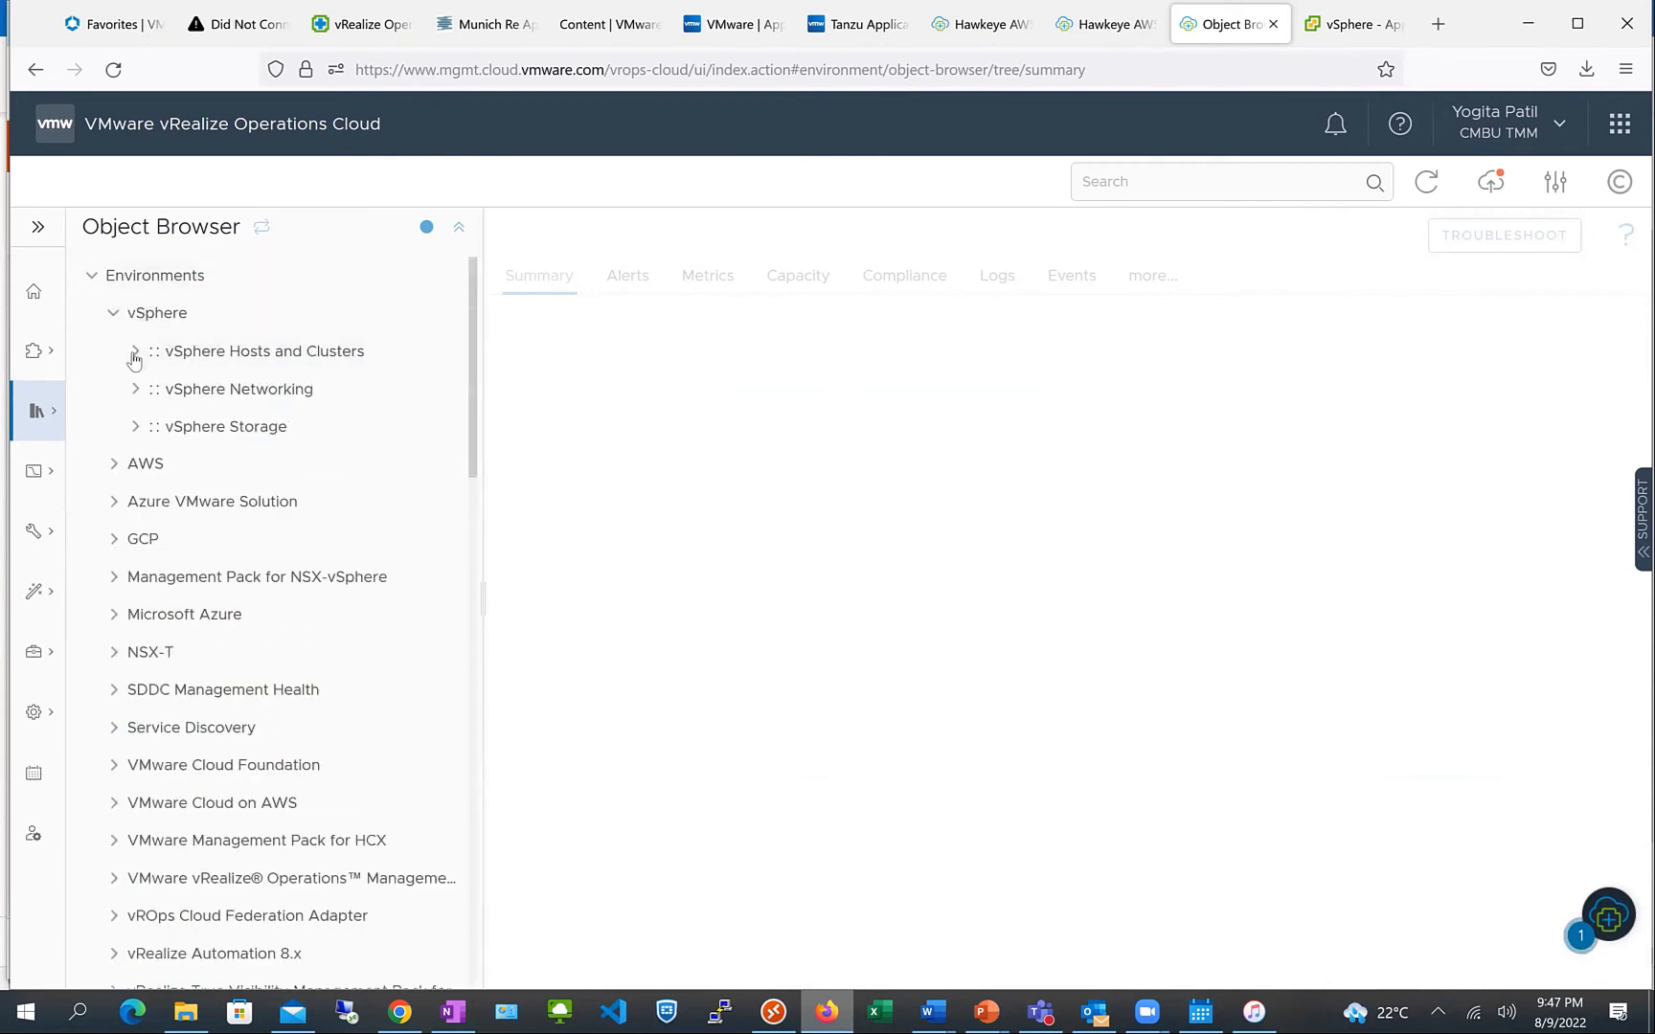
{"action": "left_click", "coordinate": [113, 765]}
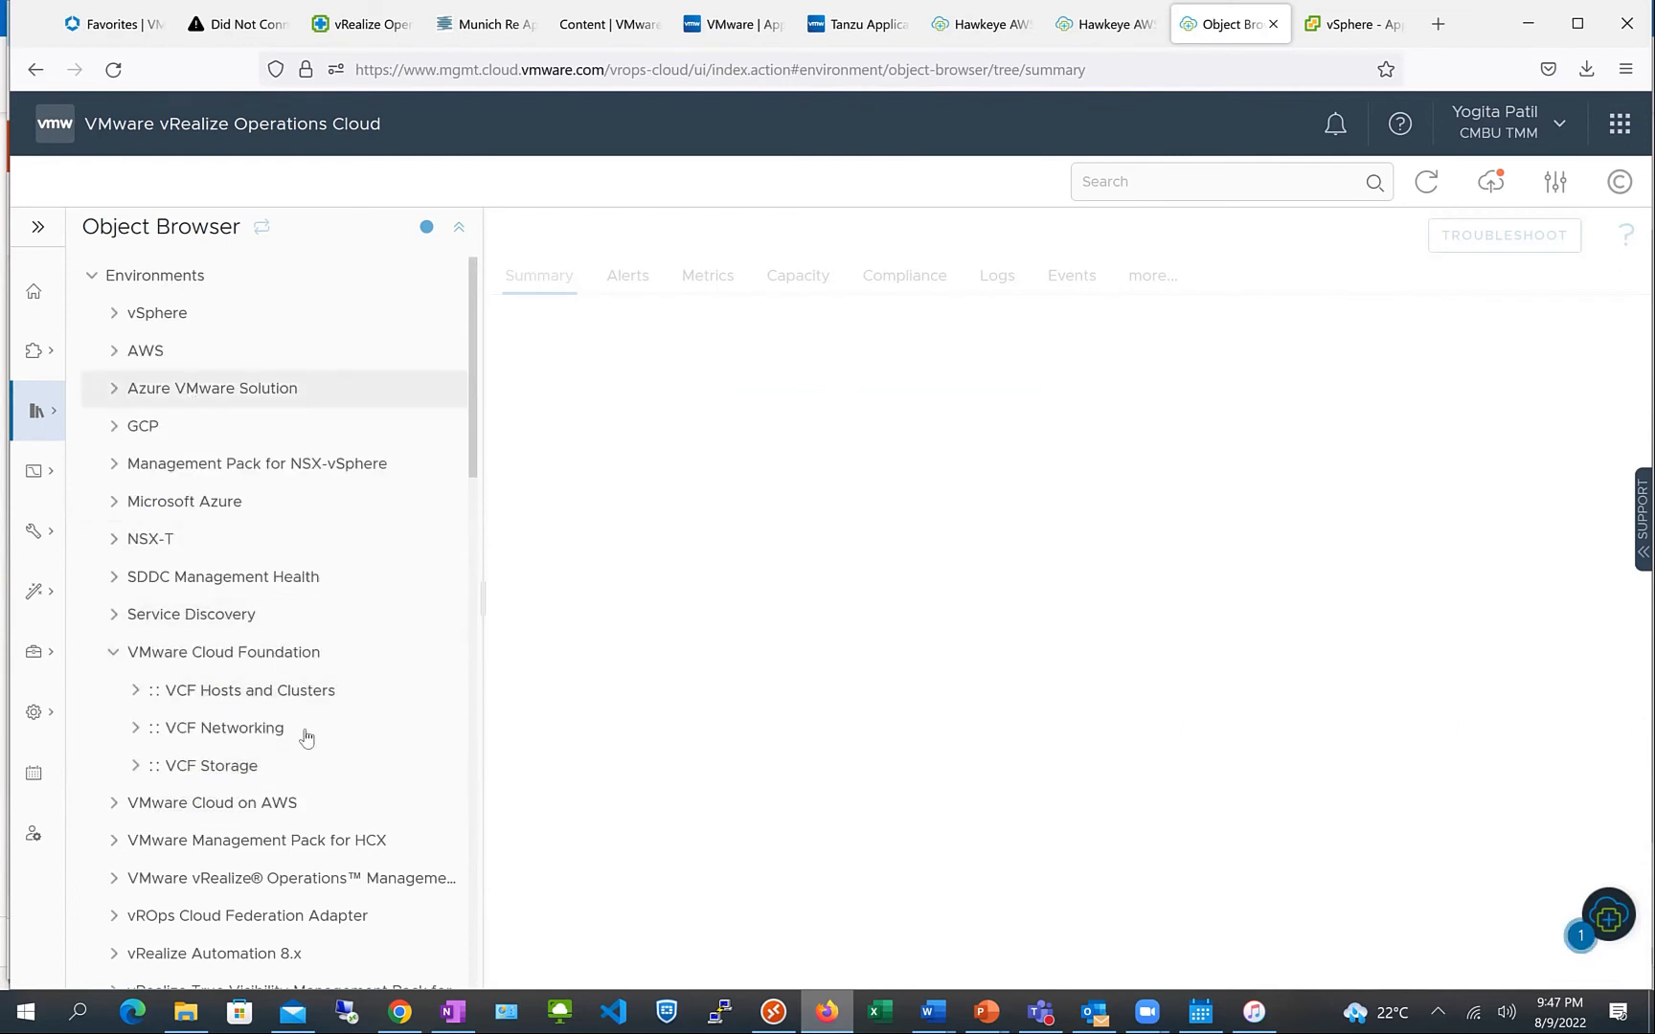
{"action": "left_click", "coordinate": [136, 690]}
{"action": "scroll", "coordinate": [367, 652], "scroll_direction": "down", "scroll_amount": 1}
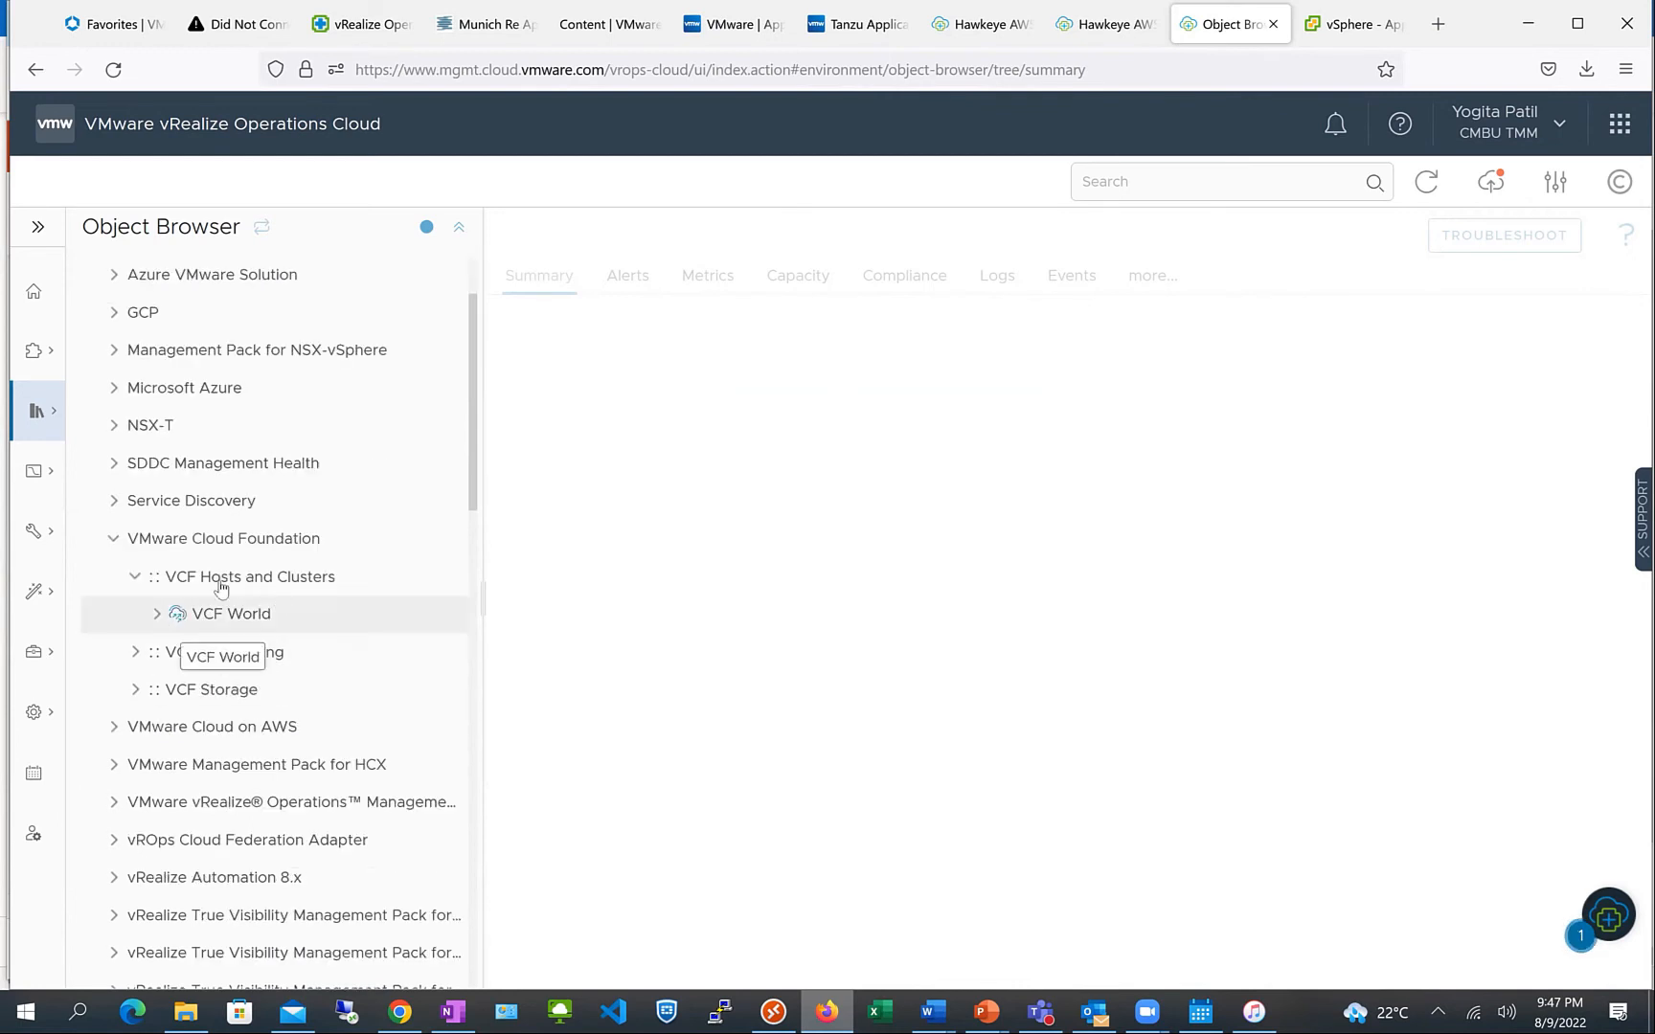
{"action": "left_click", "coordinate": [246, 628]}
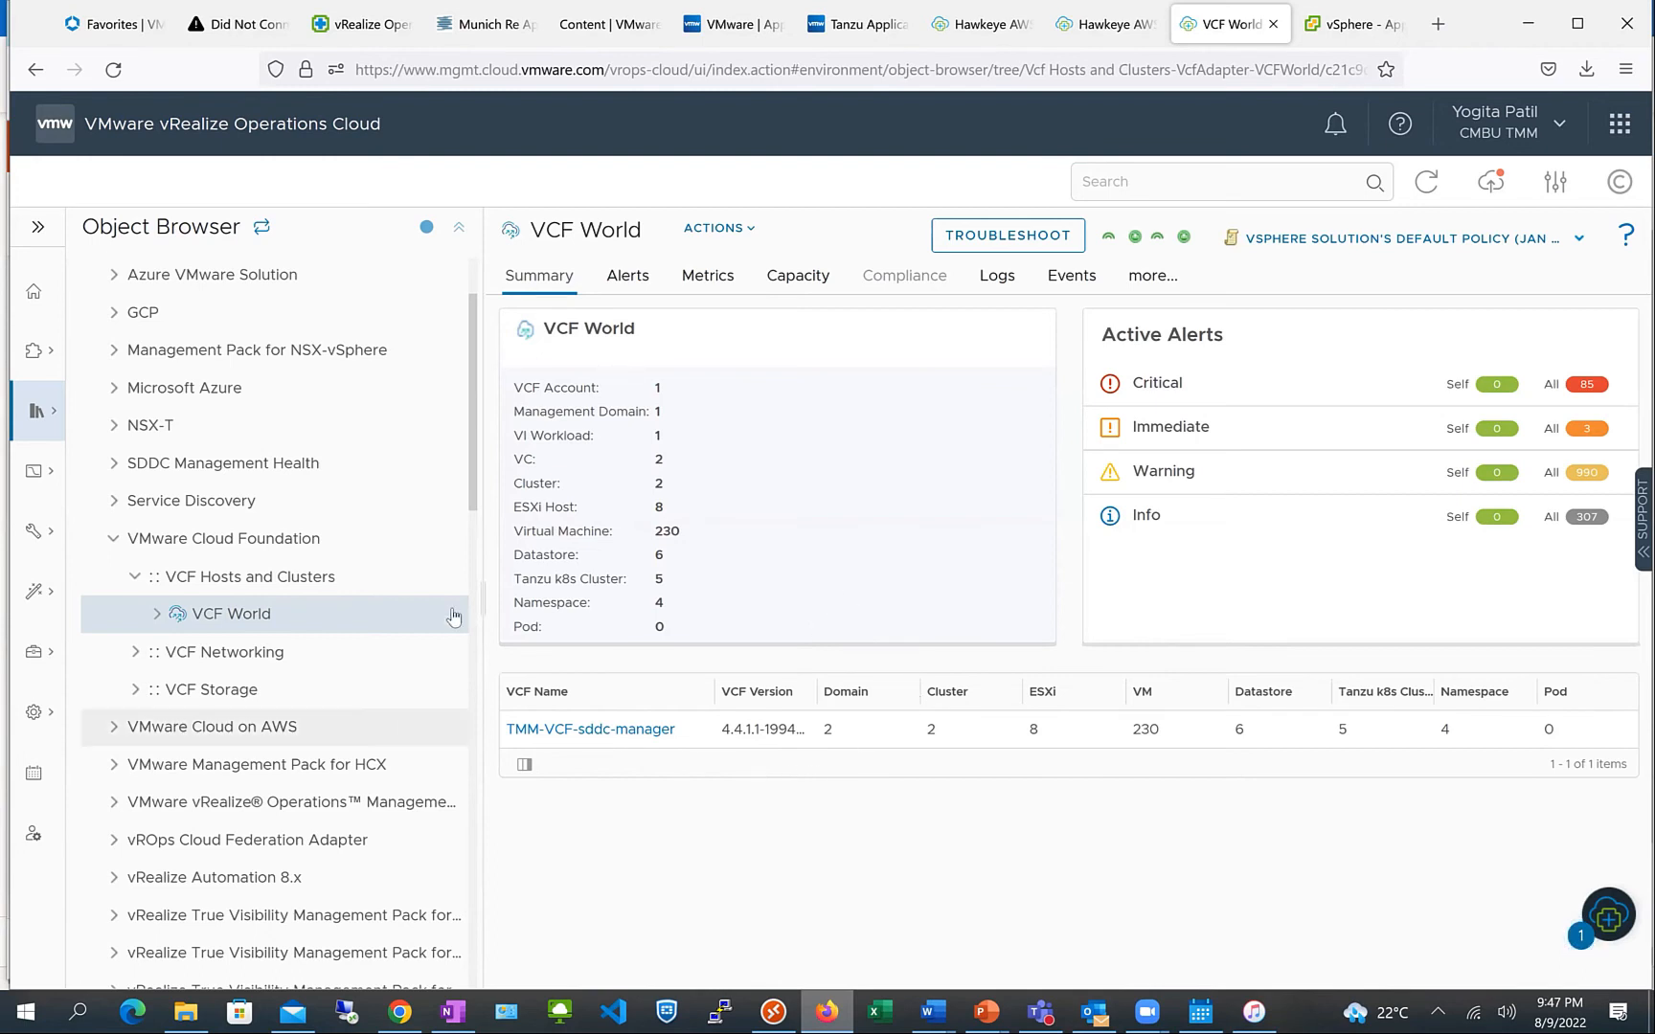
Open the TMM-VCF-sddc-manager summary under VCF World and examine its inventory, alerts, capacity, configuration maximums and topology
{"action": "scroll", "coordinate": [468, 537], "scroll_direction": "down", "scroll_amount": 1}
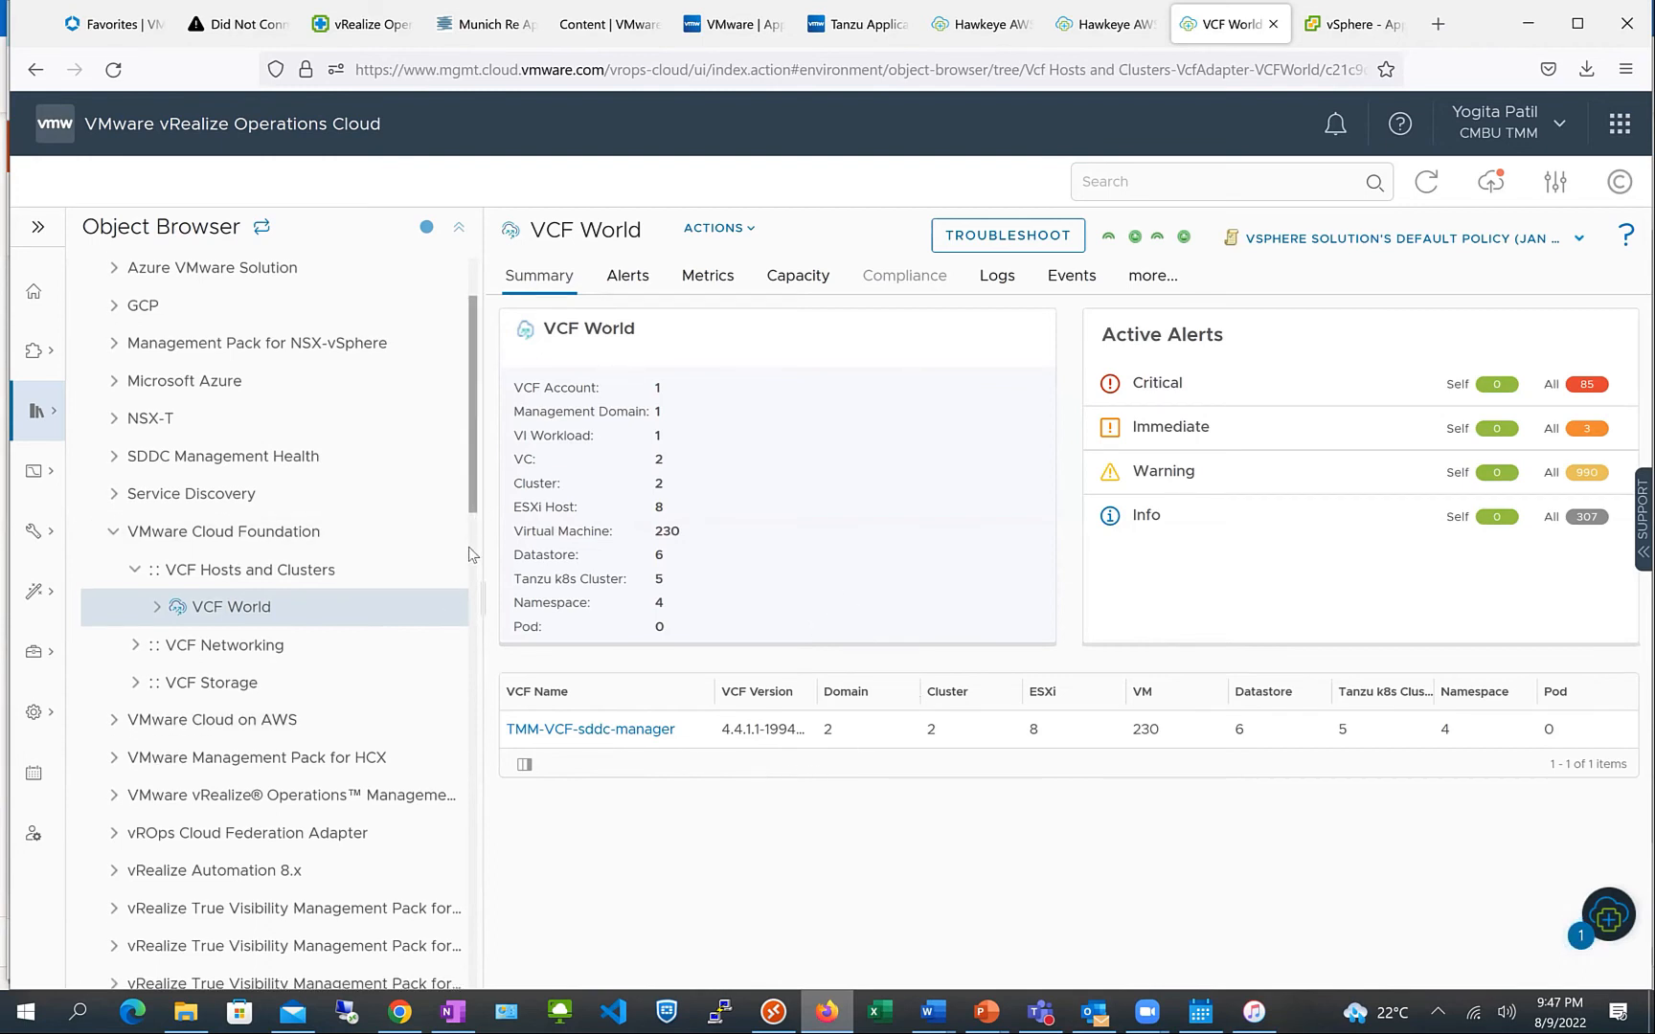
{"action": "scroll", "coordinate": [469, 553], "scroll_direction": "down", "scroll_amount": 3}
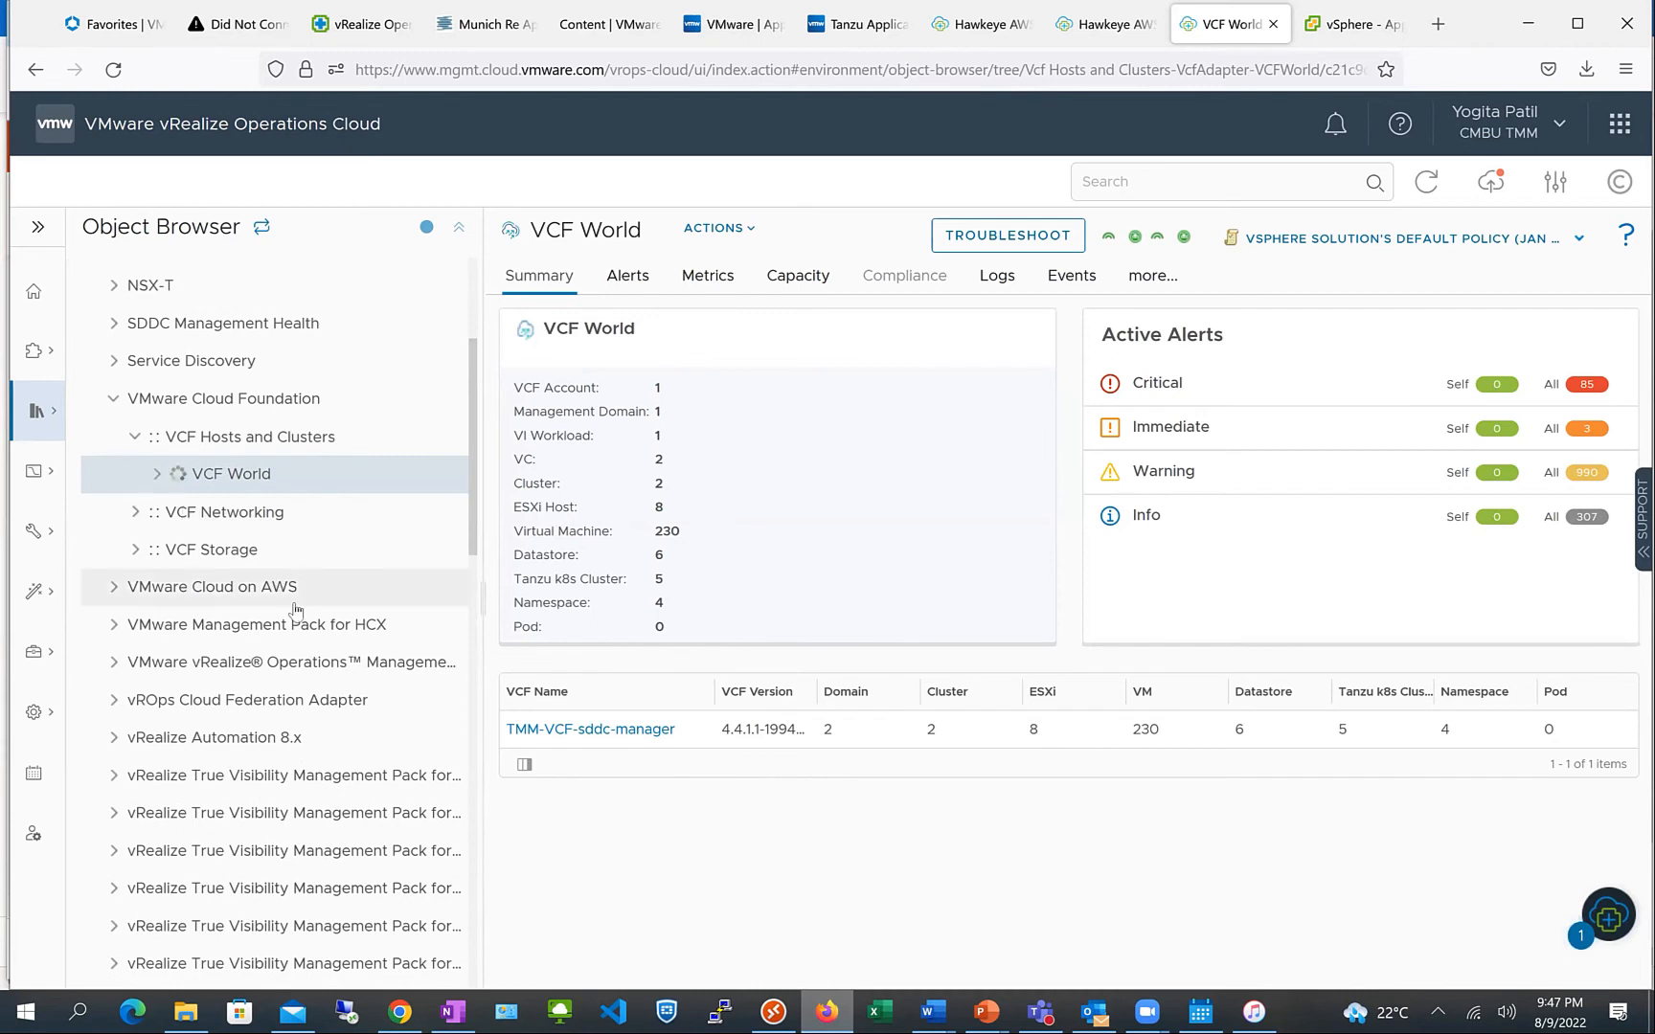
{"action": "left_click", "coordinate": [176, 514]}
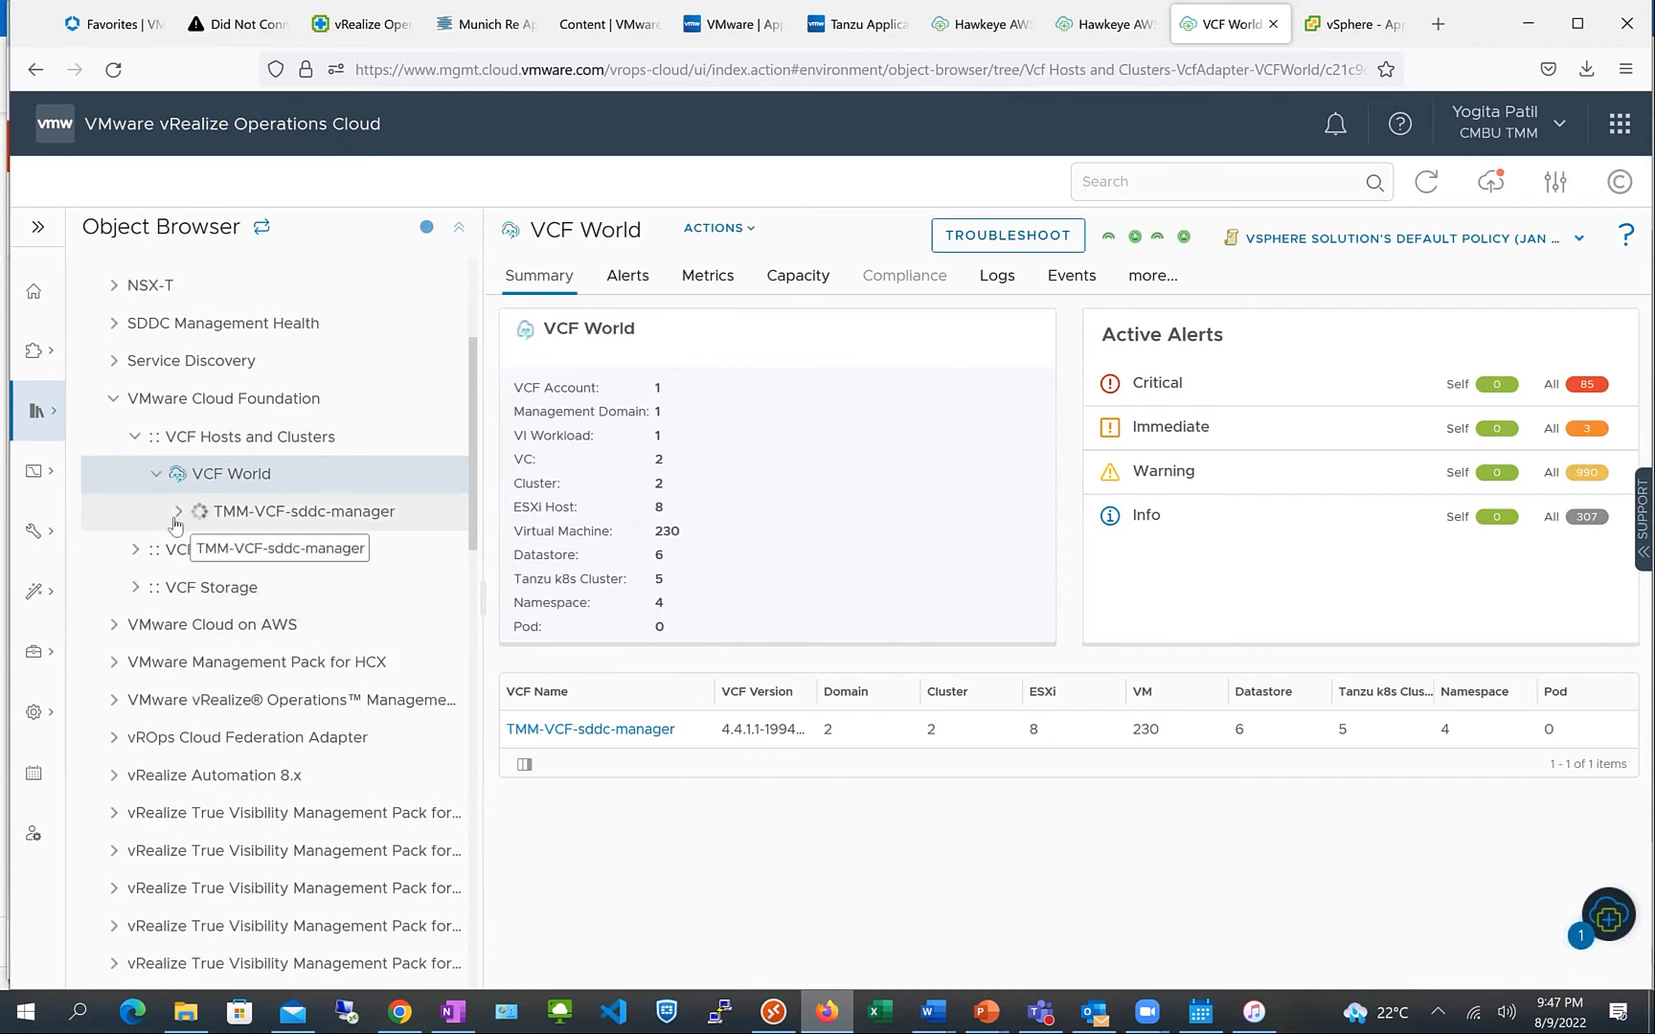
{"action": "left_click", "coordinate": [327, 517]}
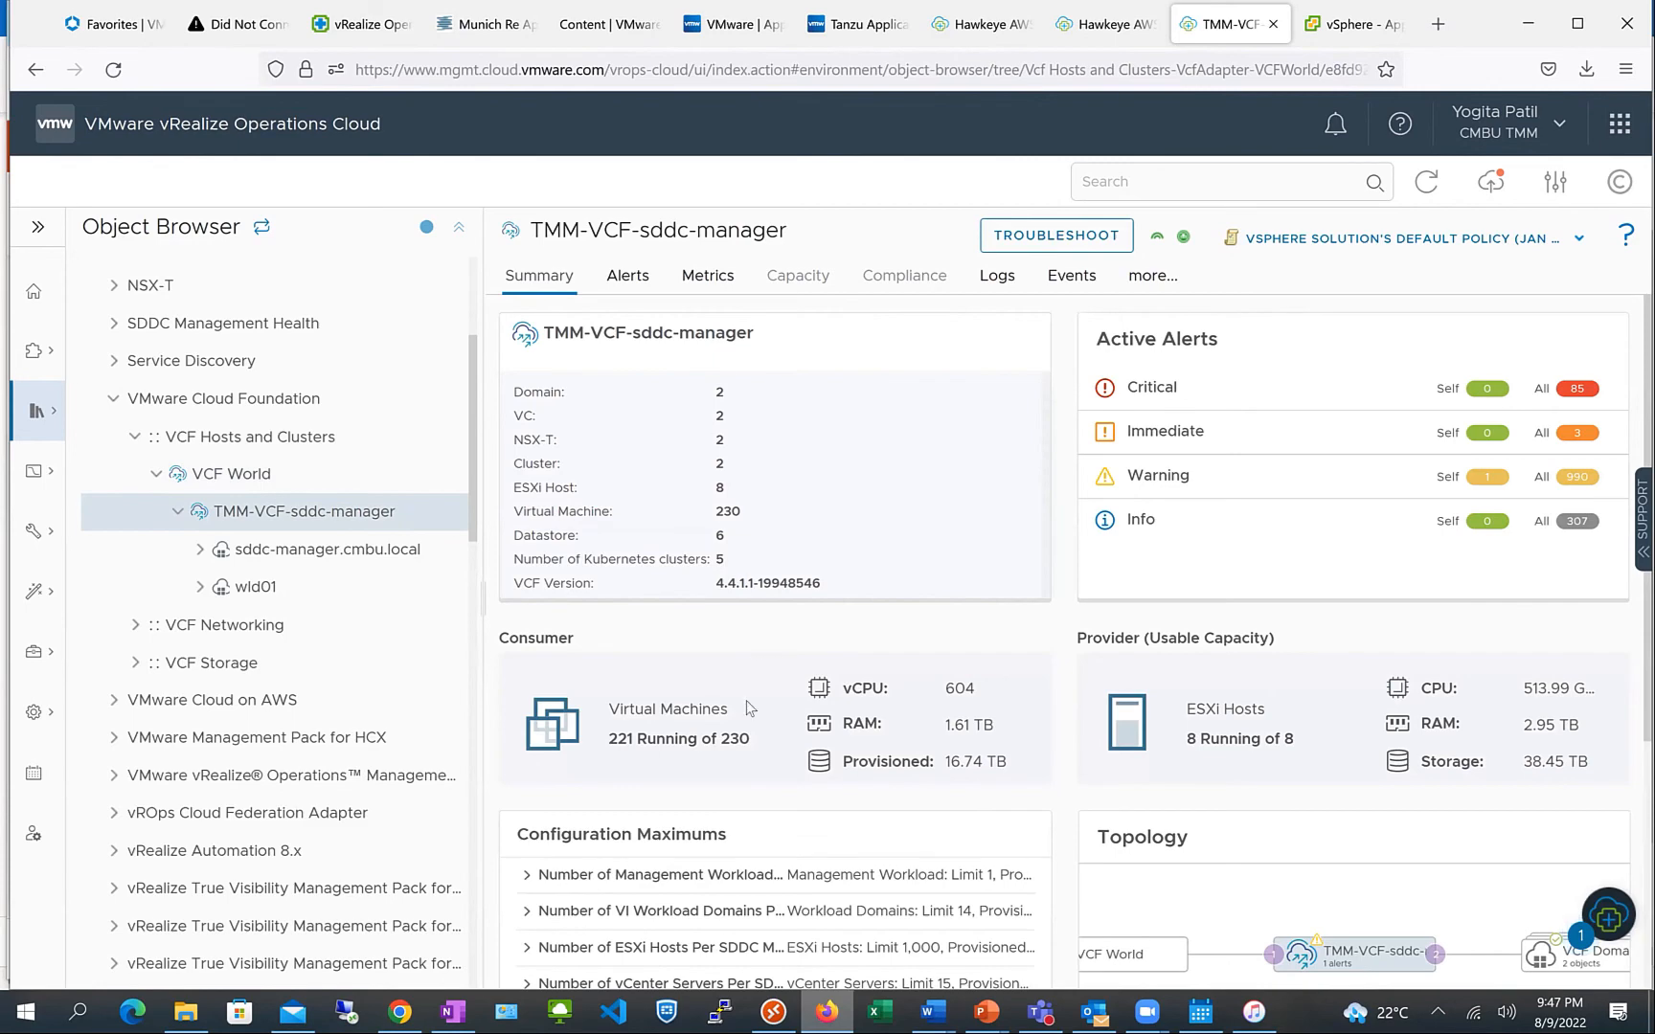
{"action": "scroll", "coordinate": [628, 860], "scroll_direction": "down", "scroll_amount": 1}
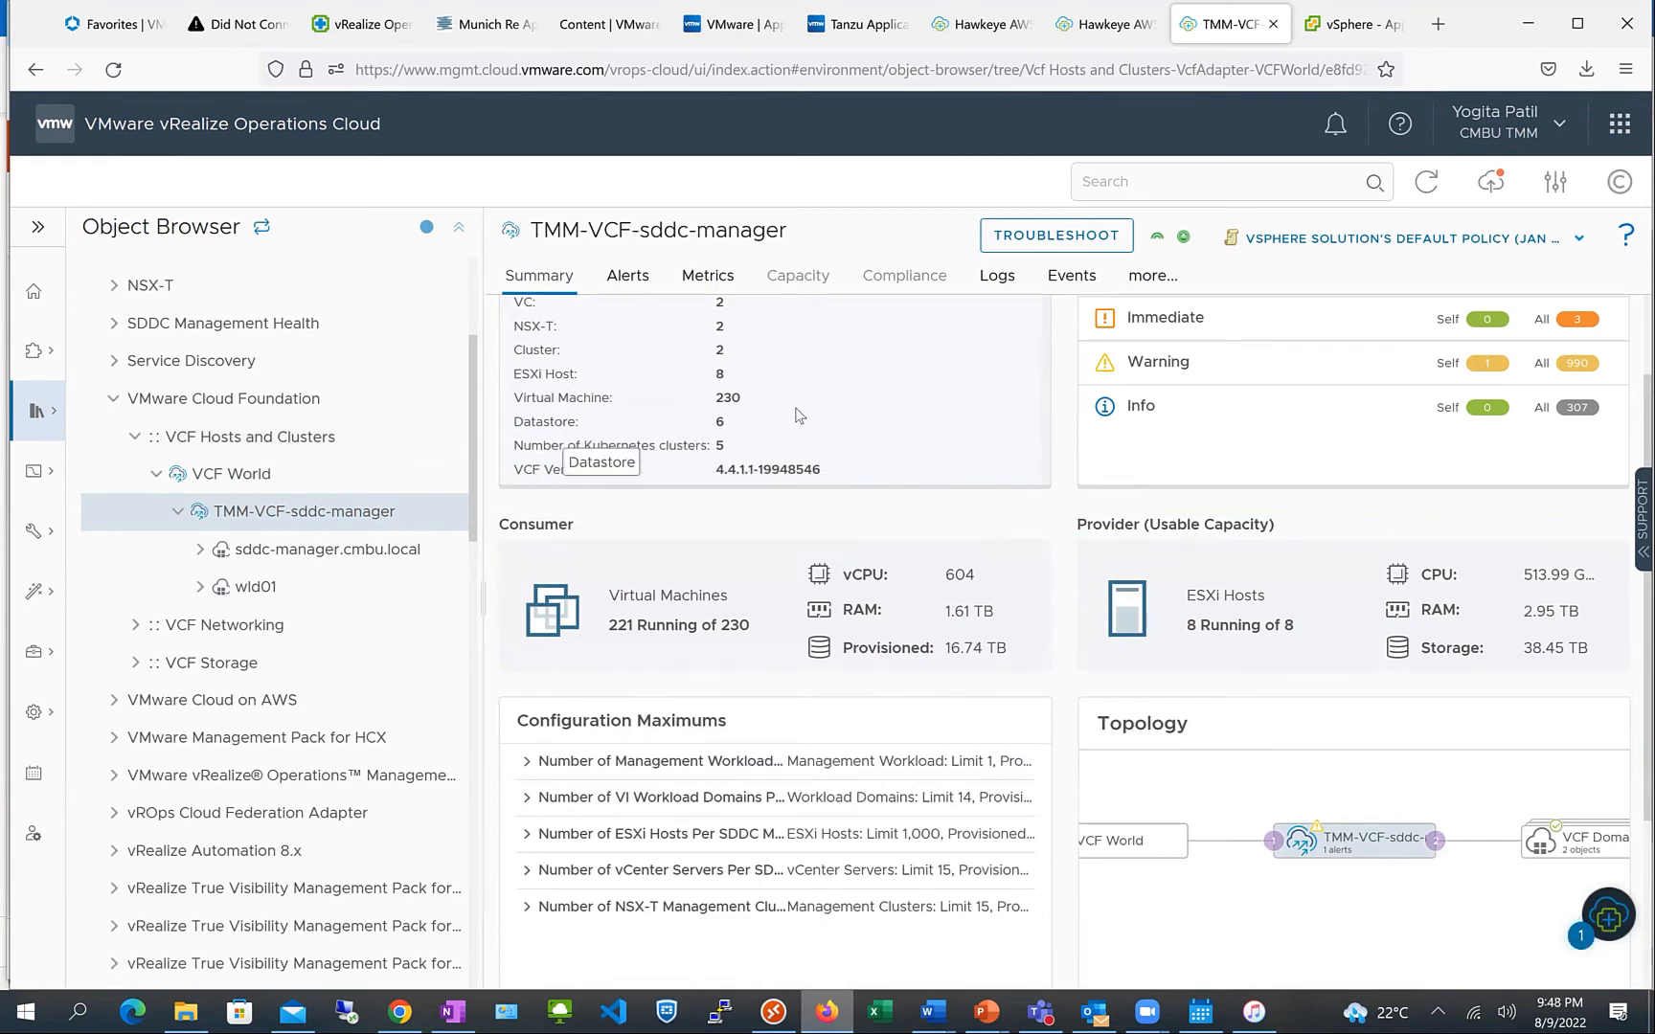
Open the TMM-VCF-Management vCenter summary under sddc-manager.cmbu.local and examine its capacity, distributed switch, cluster and datastores
{"action": "left_click", "coordinate": [199, 554]}
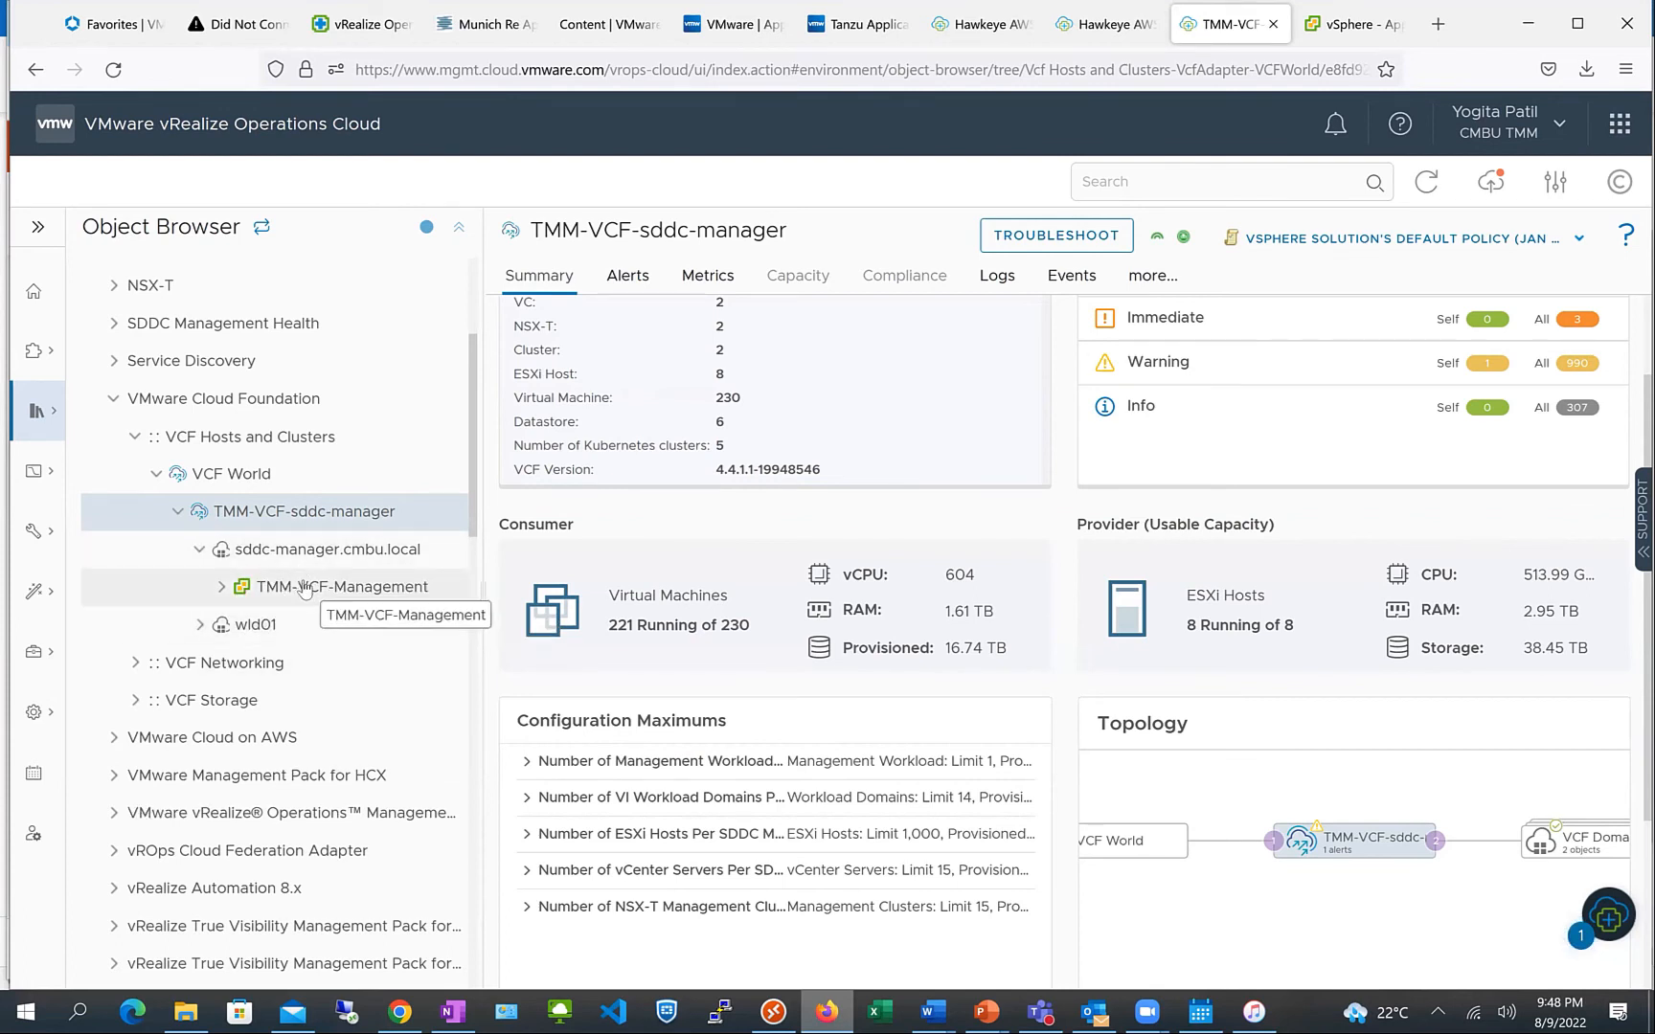
{"action": "left_click", "coordinate": [305, 588]}
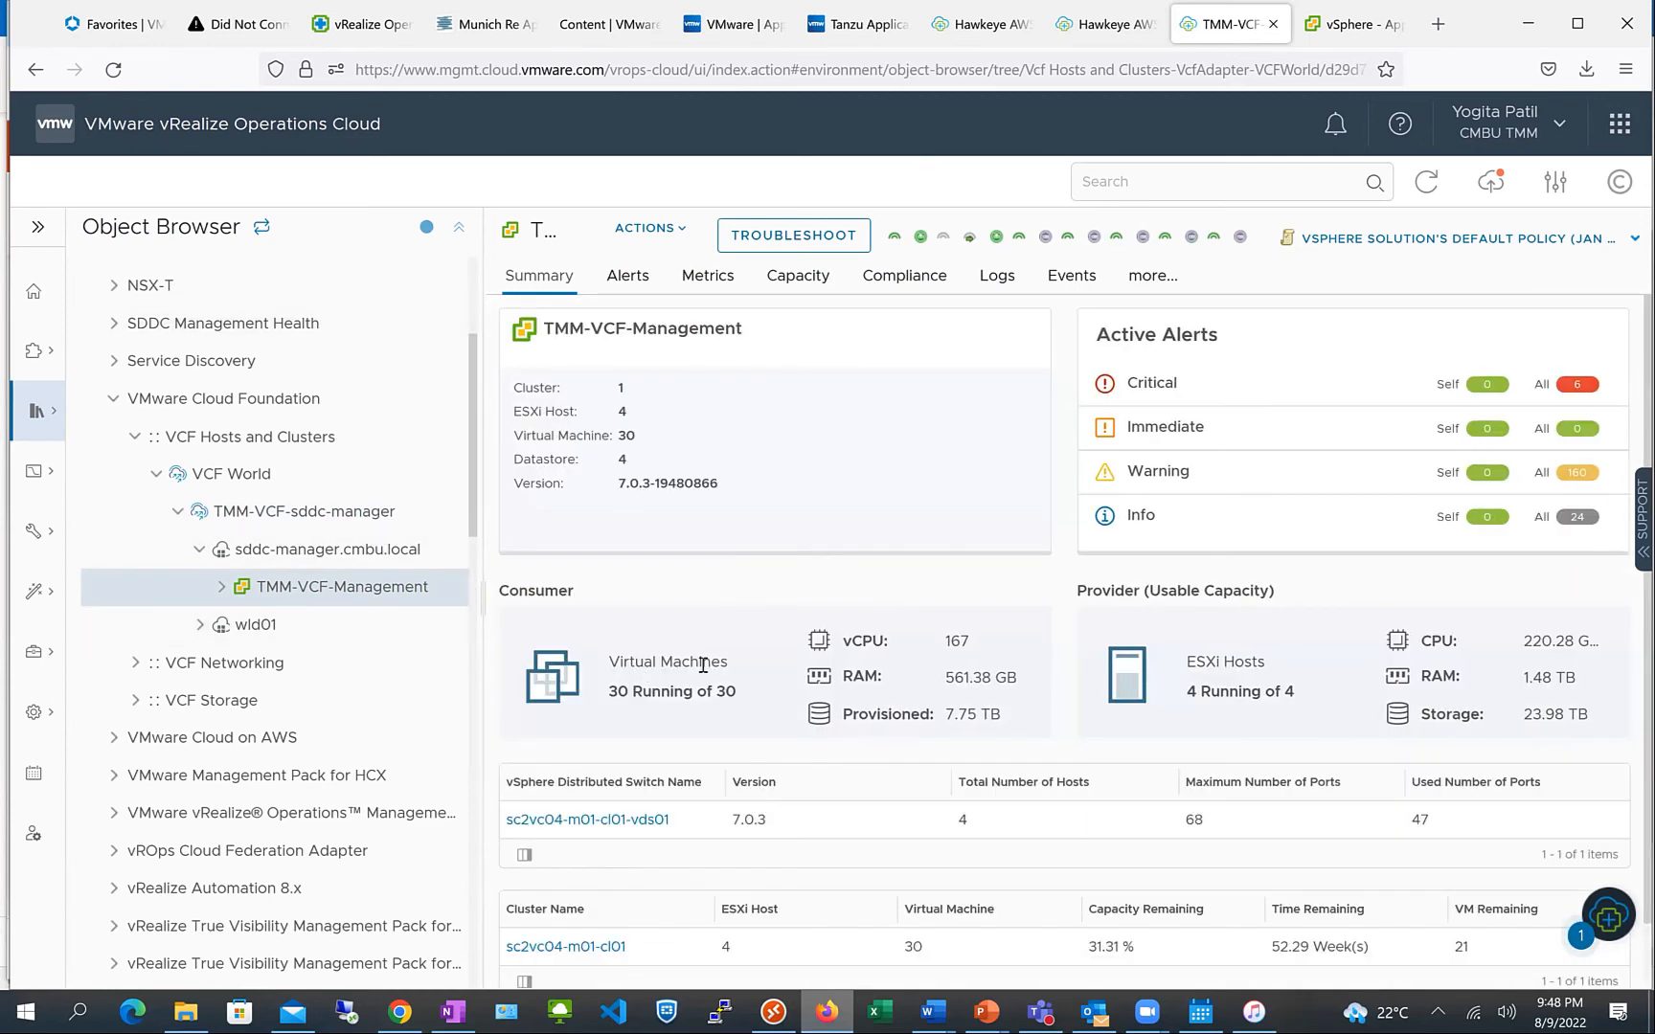
{"action": "scroll", "coordinate": [871, 523], "scroll_direction": "down", "scroll_amount": 3}
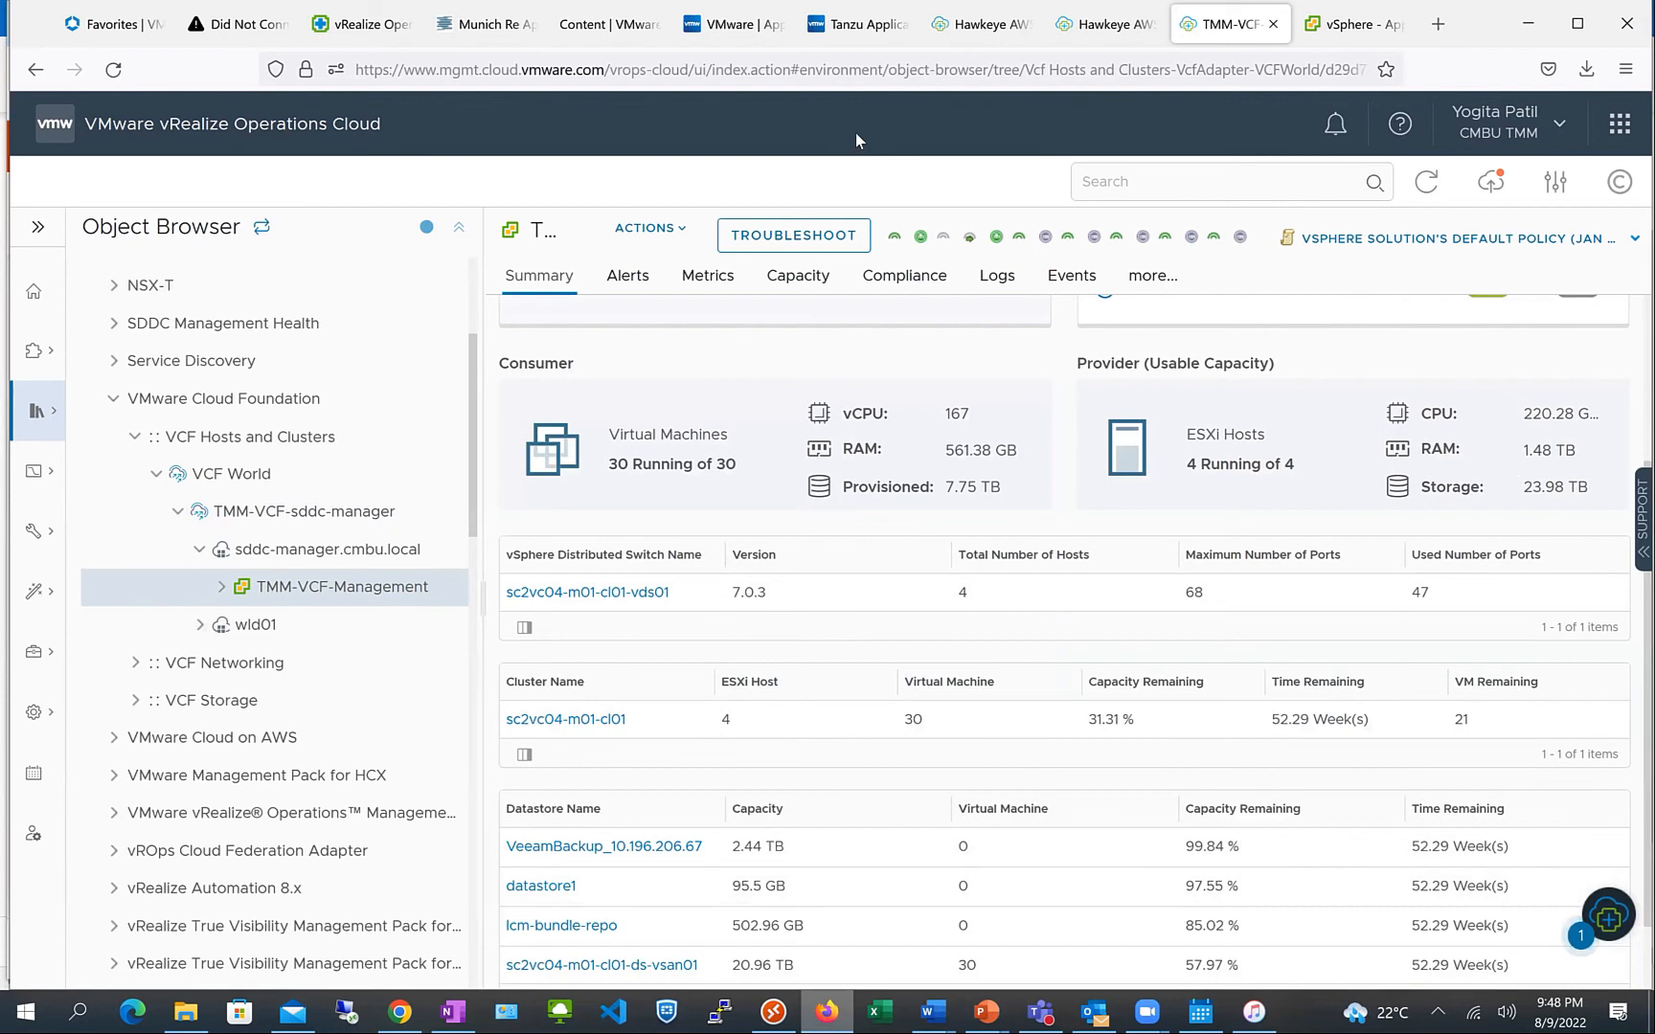
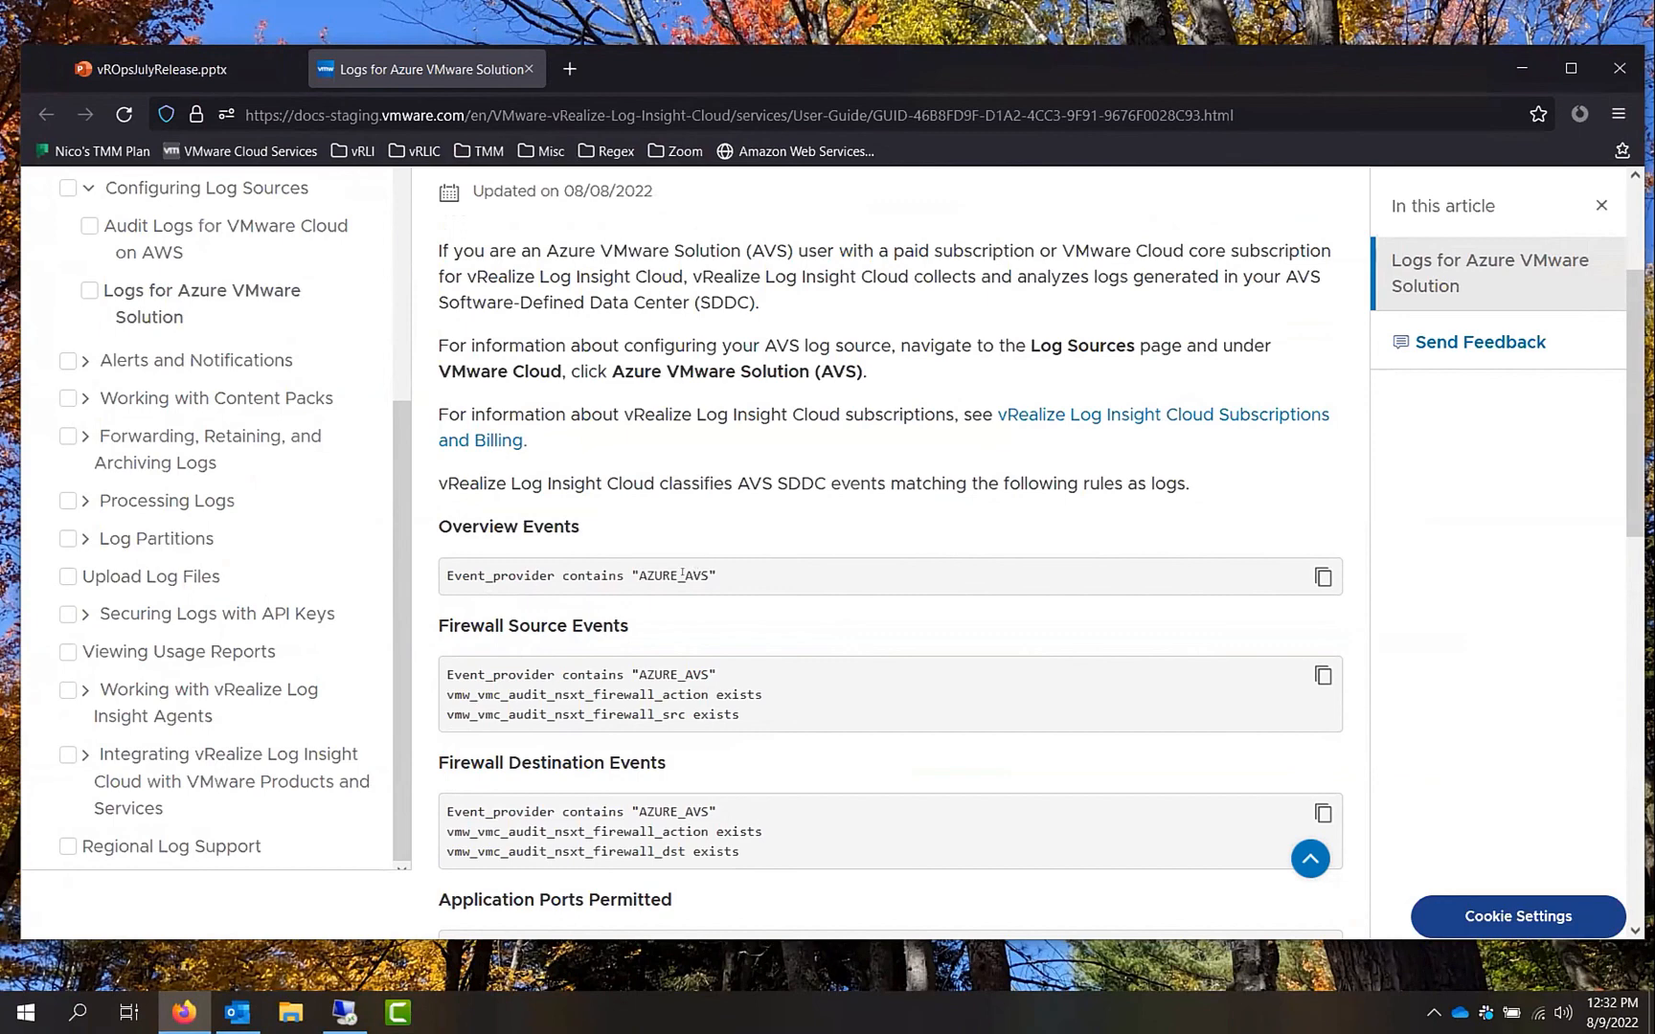
In the Logs for Azure VMware Solution documentation, read the rules for overview, firewall and application port events
{"action": "scroll", "coordinate": [682, 575], "scroll_direction": "down", "scroll_amount": 2}
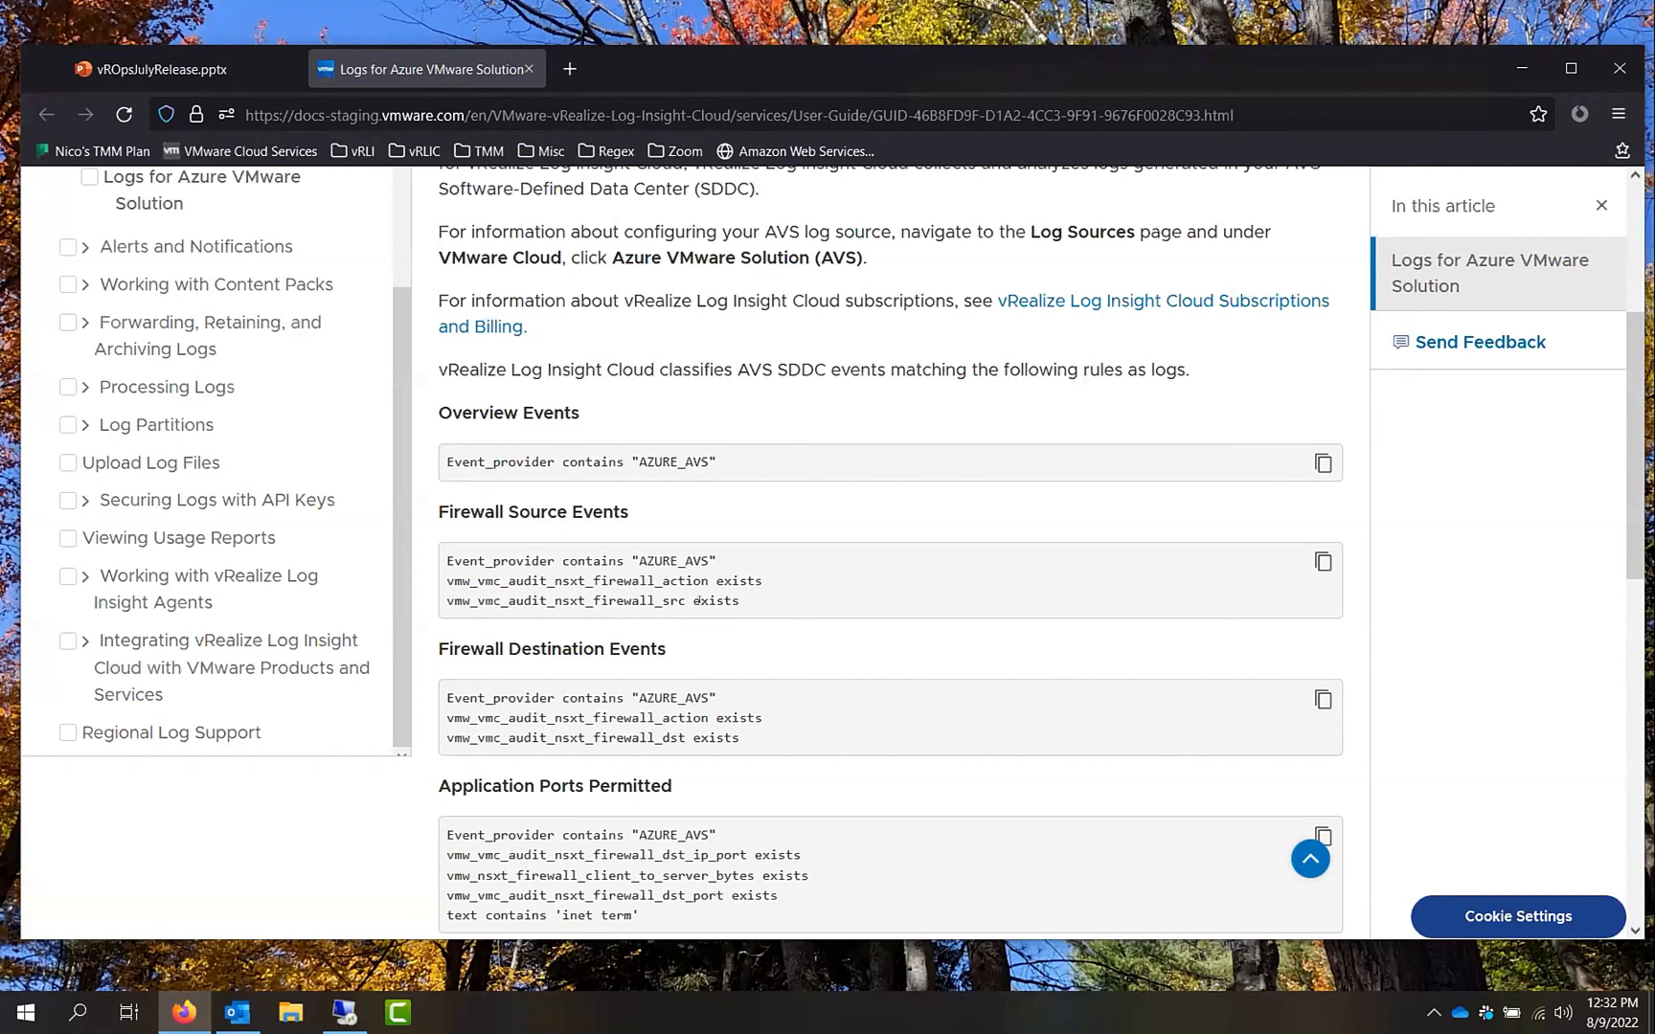
{"action": "scroll", "coordinate": [693, 614], "scroll_direction": "down", "scroll_amount": 2}
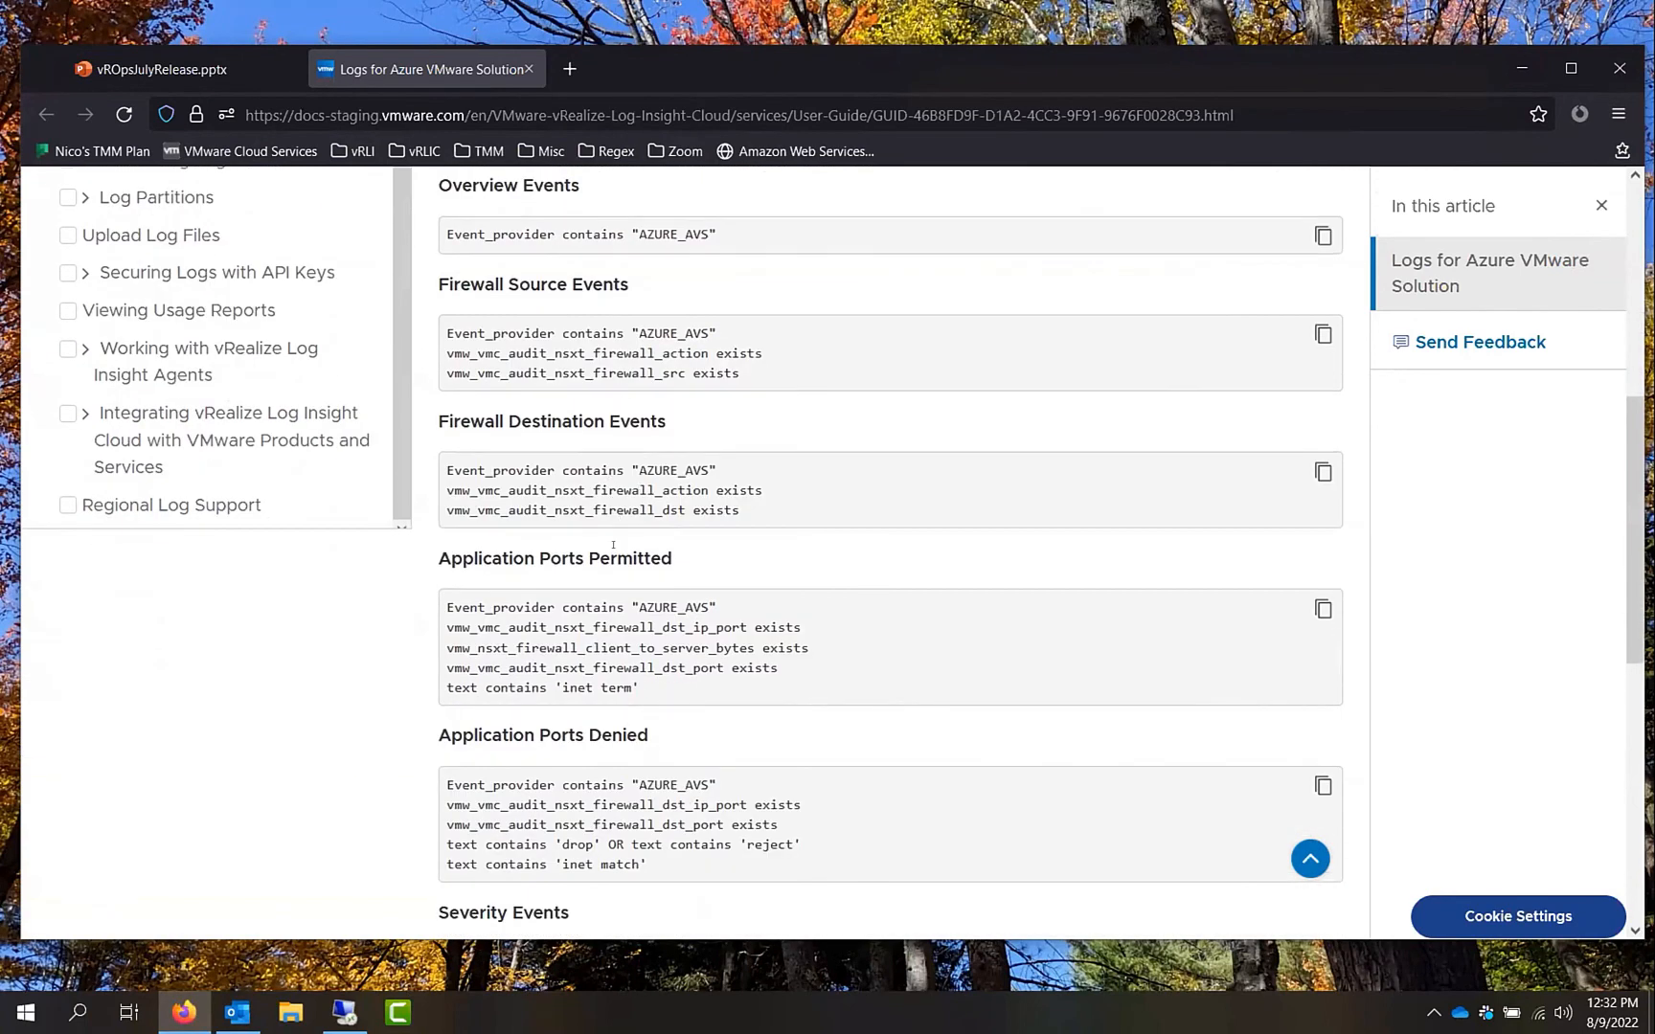
Read the documentation's remaining application port and severity event rules and return to the vROpsJulyRelease presentation's vRLIC for AVS Demo slide
{"action": "scroll", "coordinate": [613, 545], "scroll_direction": "down", "scroll_amount": 1}
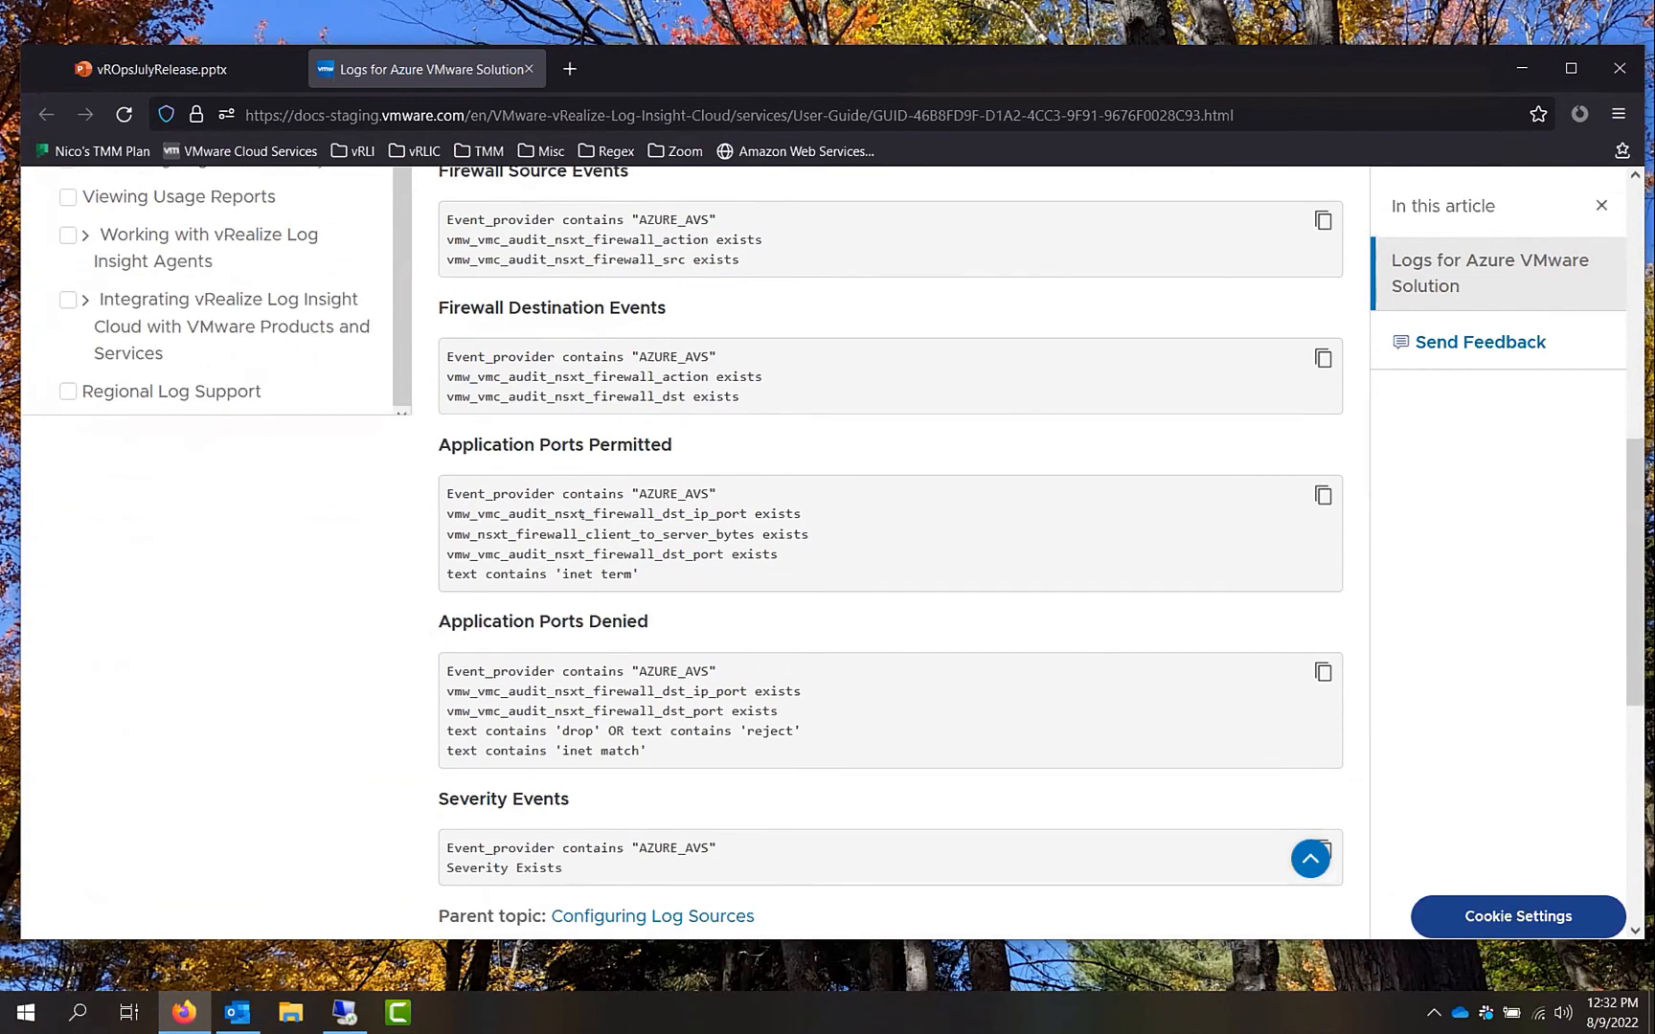
{"action": "scroll", "coordinate": [573, 500], "scroll_direction": "down", "scroll_amount": 1}
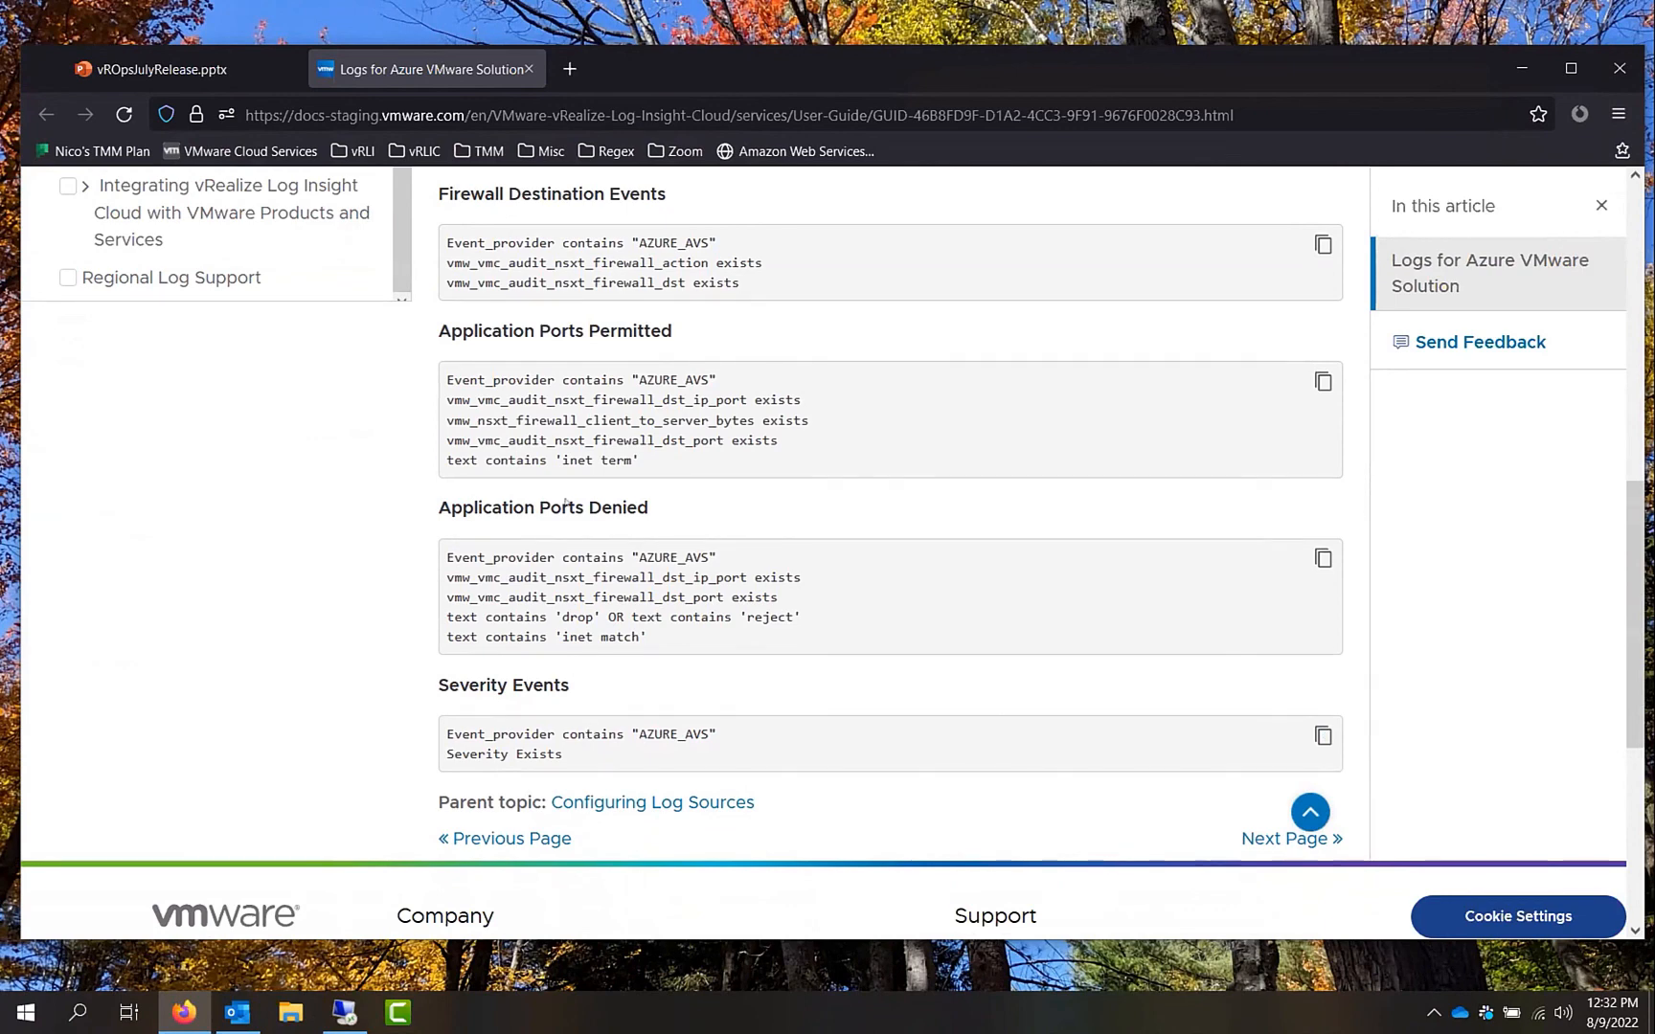
{"action": "left_click", "coordinate": [208, 69]}
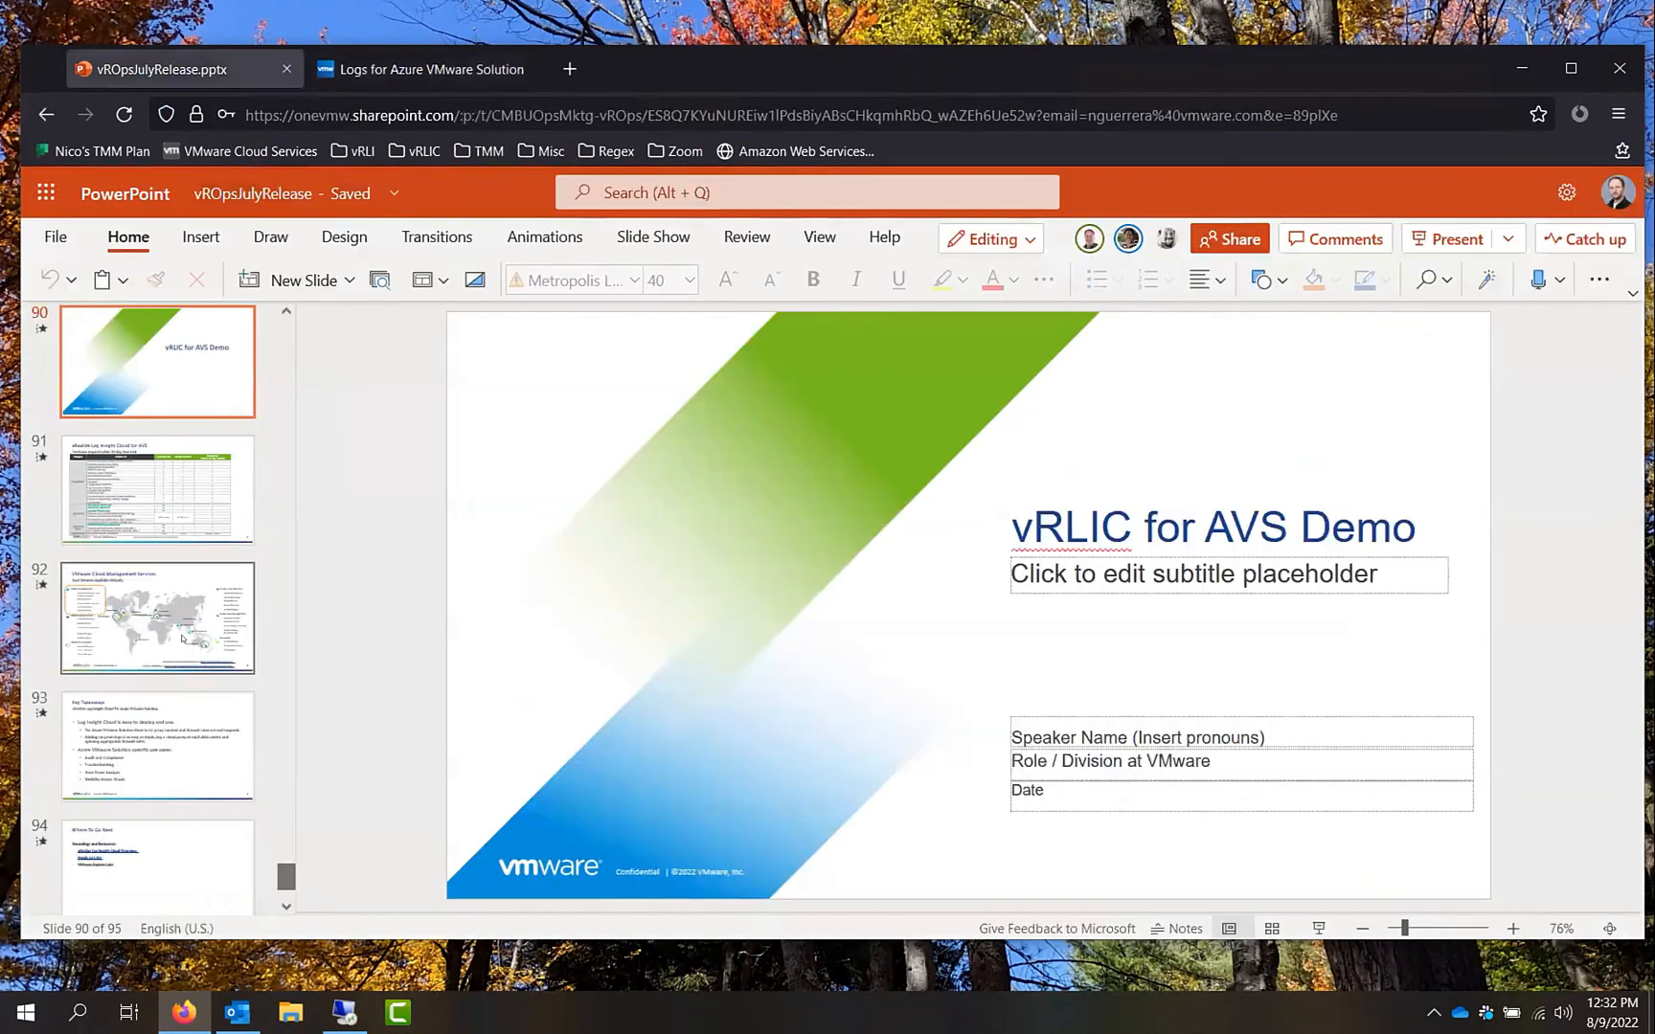
{"action": "scroll", "coordinate": [209, 613], "scroll_direction": "down", "scroll_amount": 2}
{"action": "scroll", "coordinate": [180, 458], "scroll_direction": "up", "scroll_amount": 5}
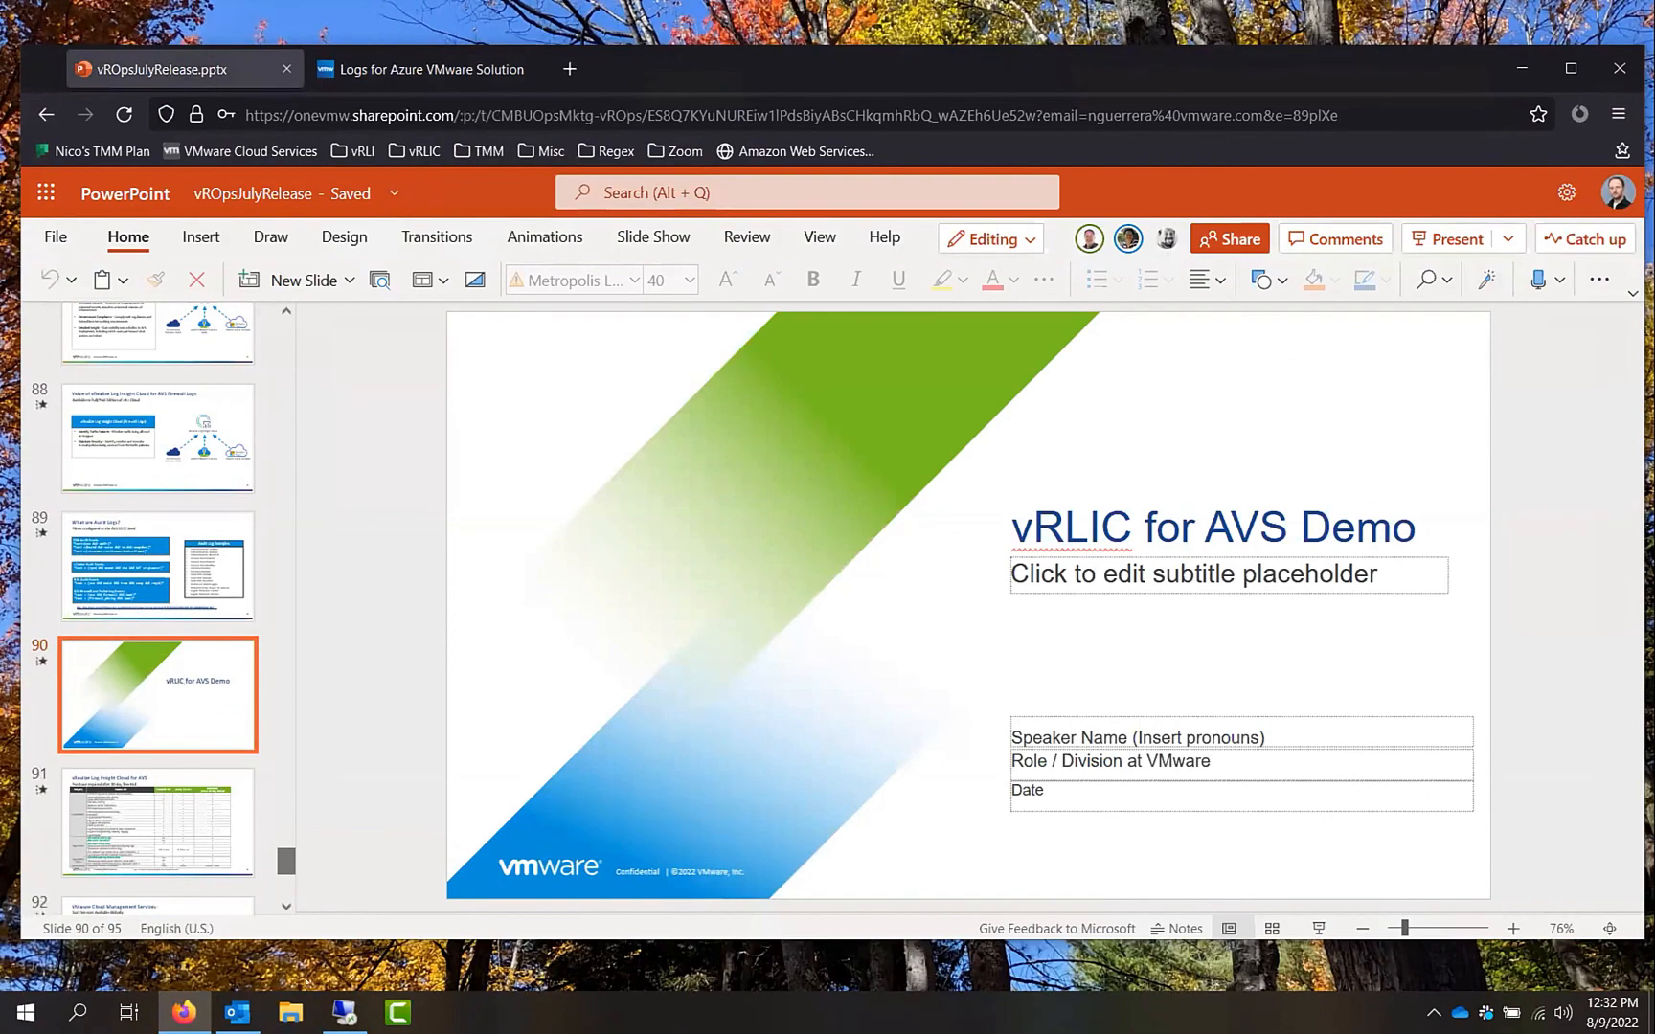
Switch to the remote desktop session and preview the Prod-AVS-01-PC private cloud among the recent Azure resources
{"action": "mouse_move", "coordinate": [345, 1012]}
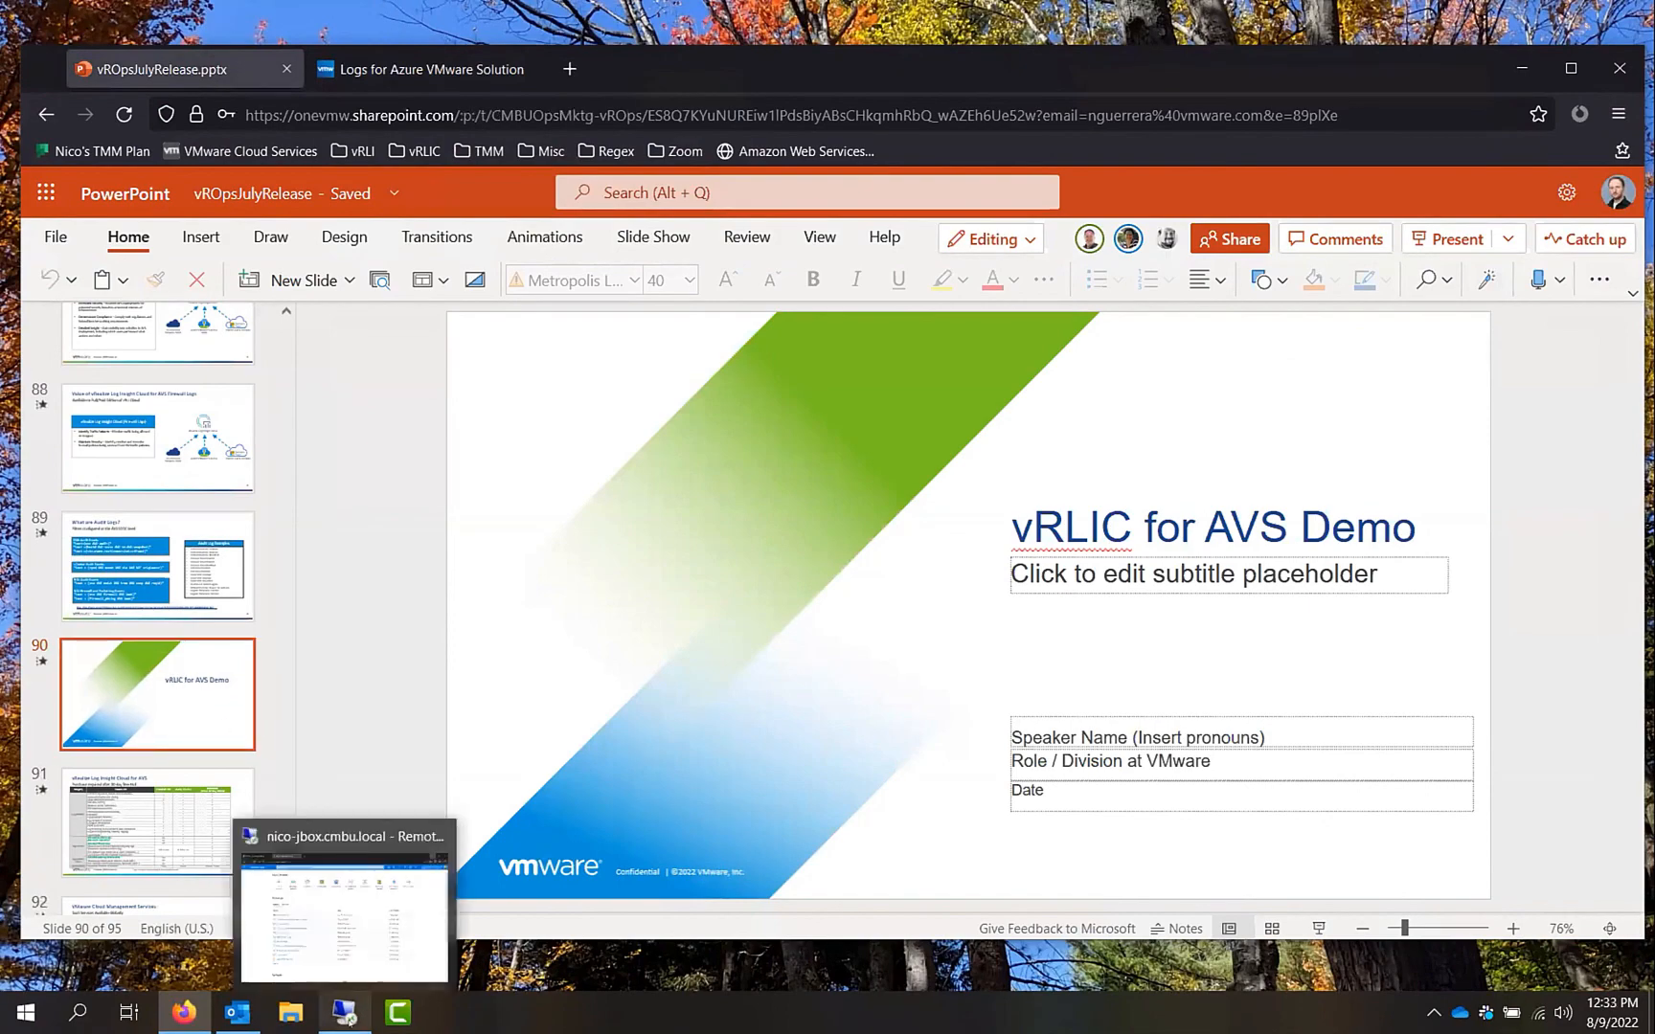
{"action": "left_click", "coordinate": [345, 910]}
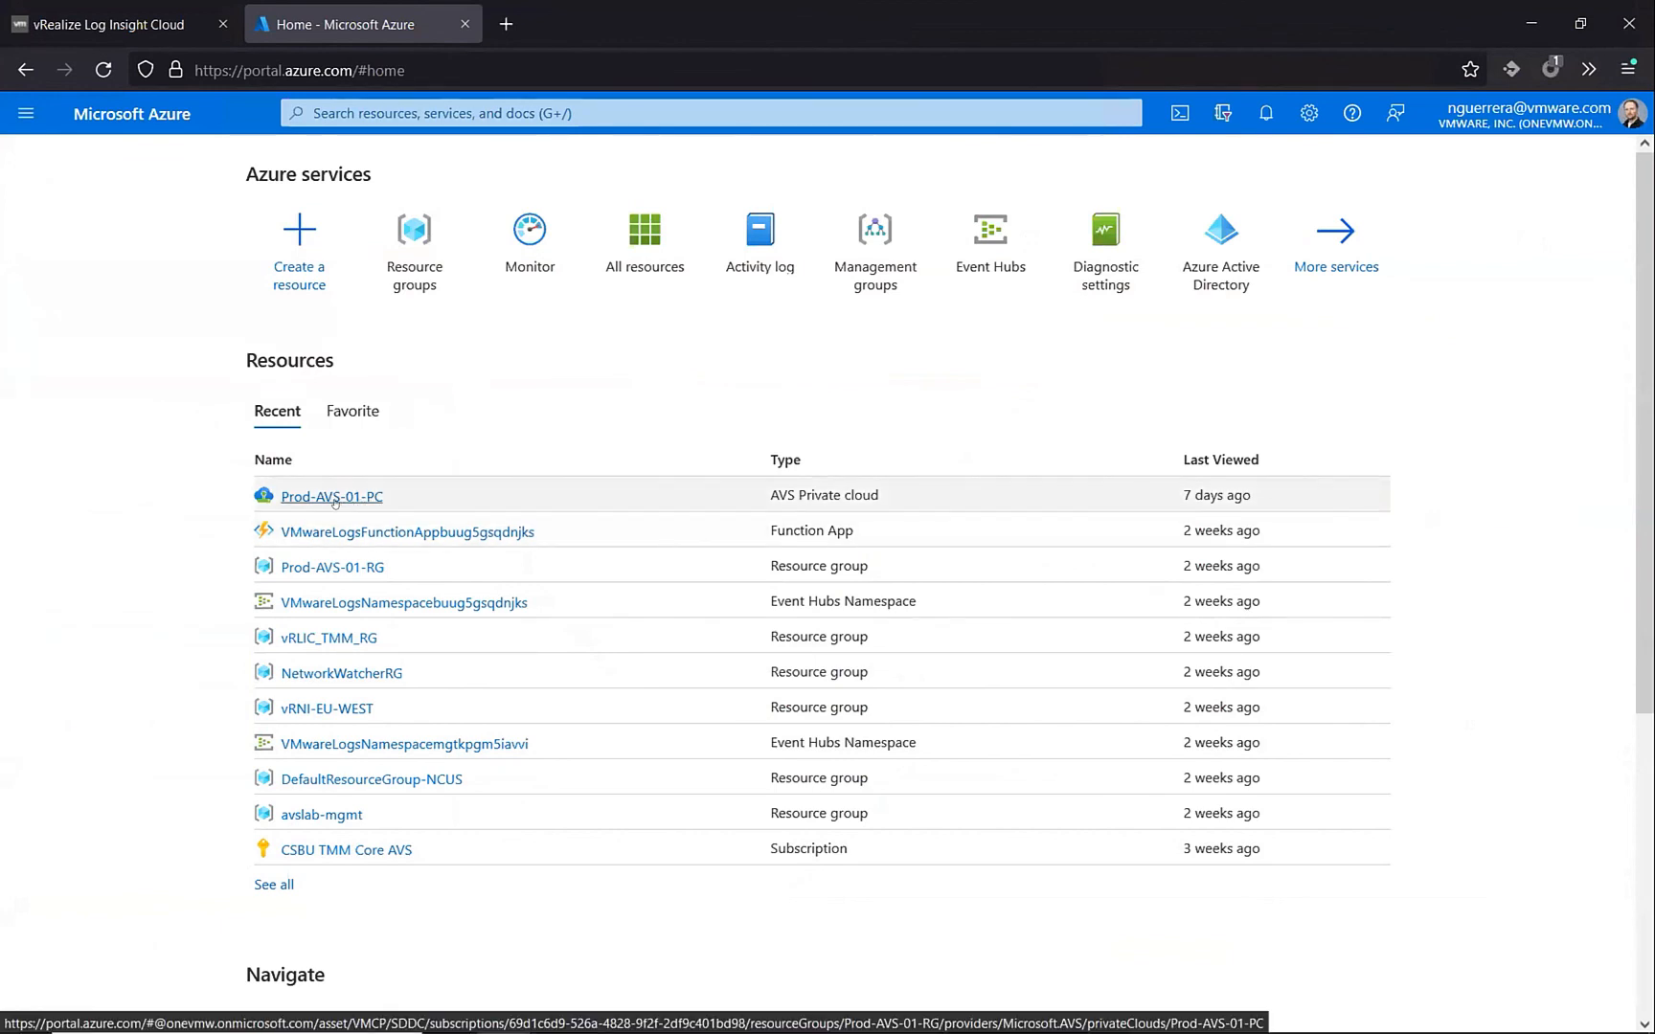
{"action": "mouse_move", "coordinate": [334, 500]}
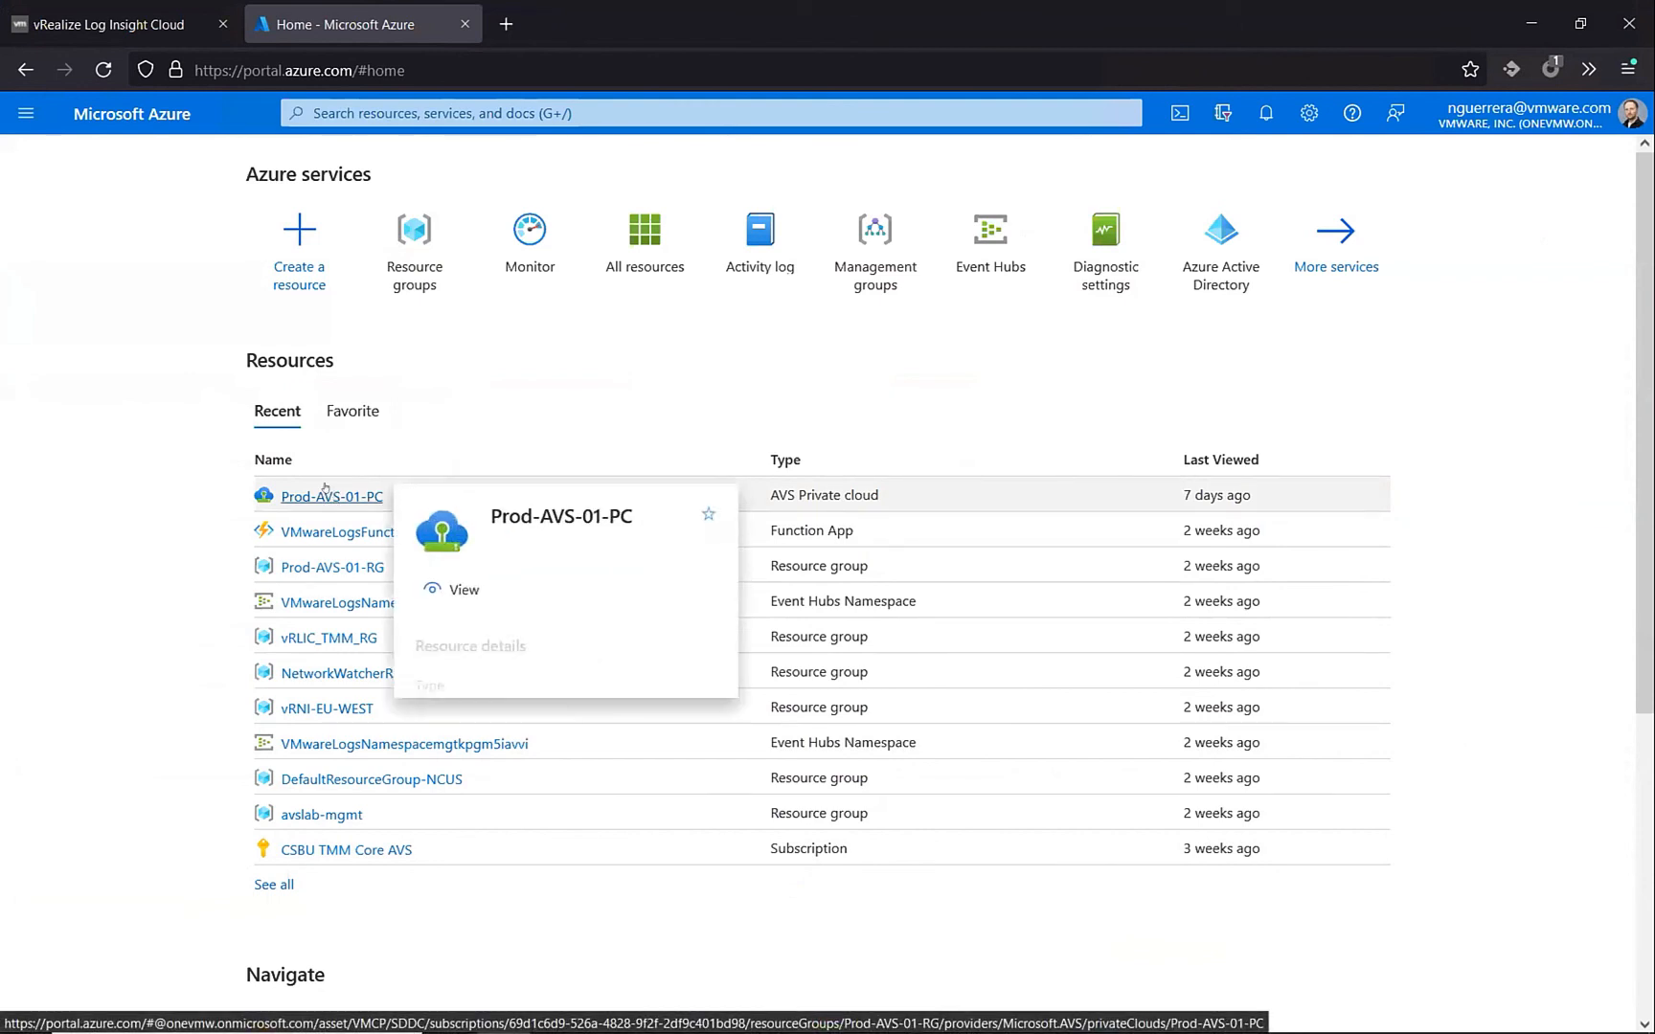
In vRealize Log Insight Cloud, open the Azure VMware Solution (AVS) log source from the VMware Cloud group
{"action": "left_click", "coordinate": [101, 23]}
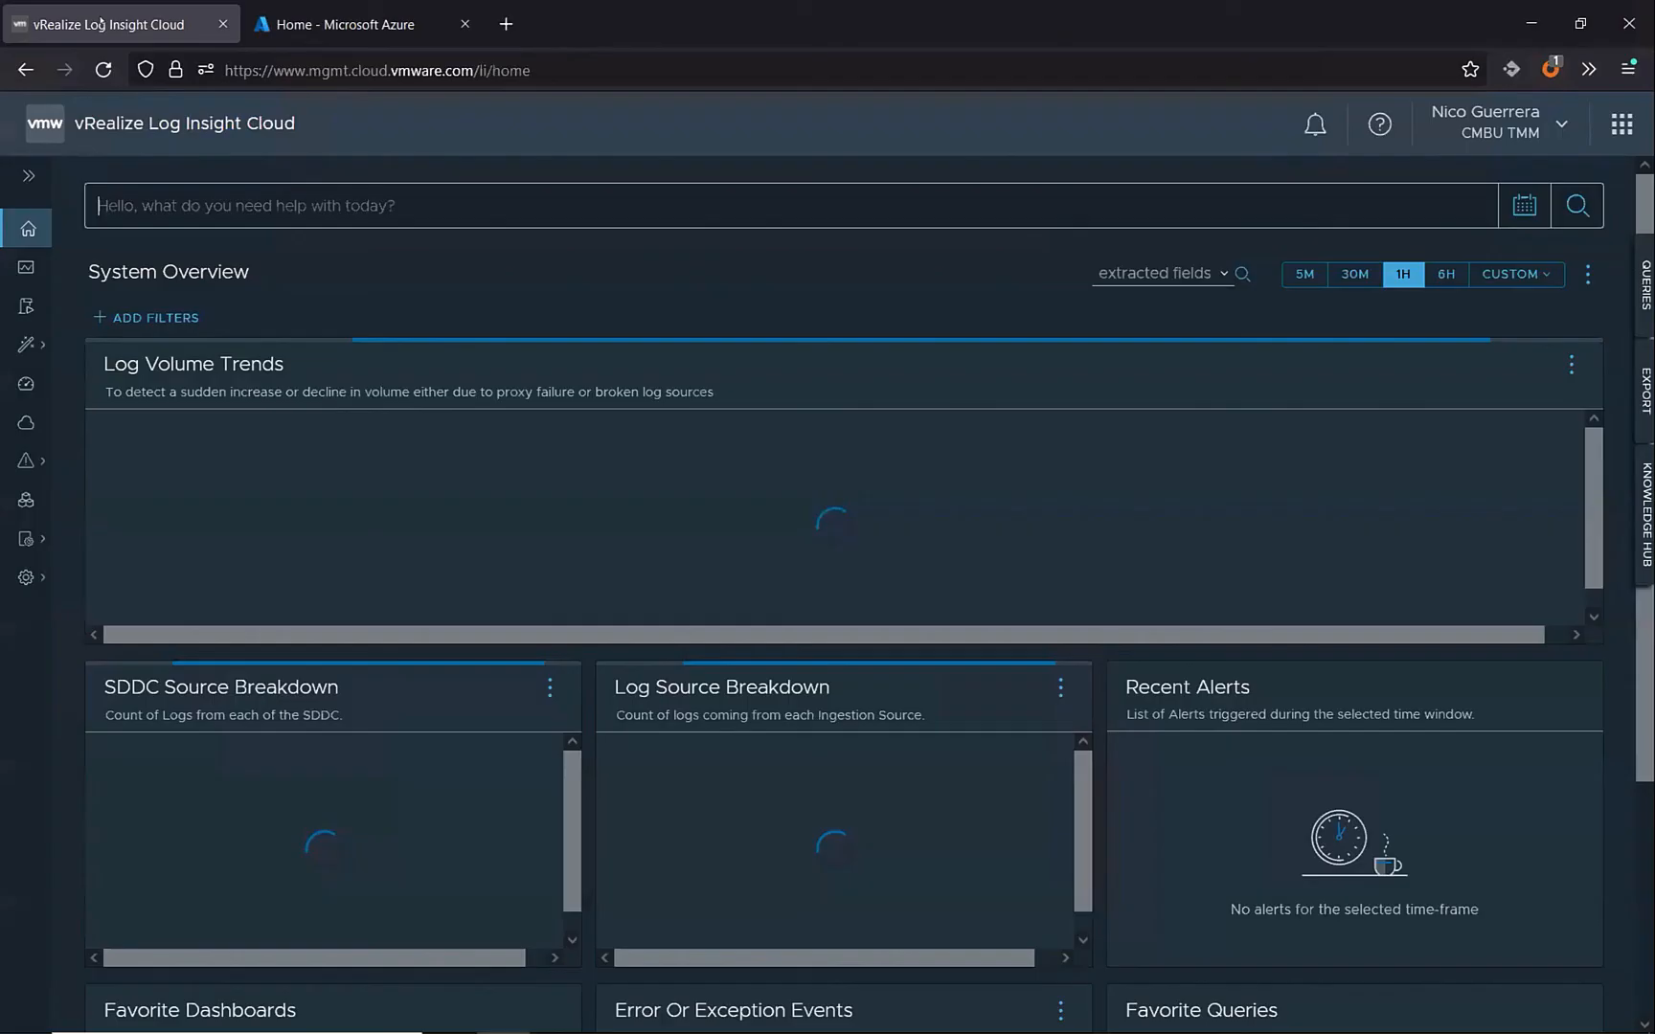
{"action": "left_click", "coordinate": [24, 173]}
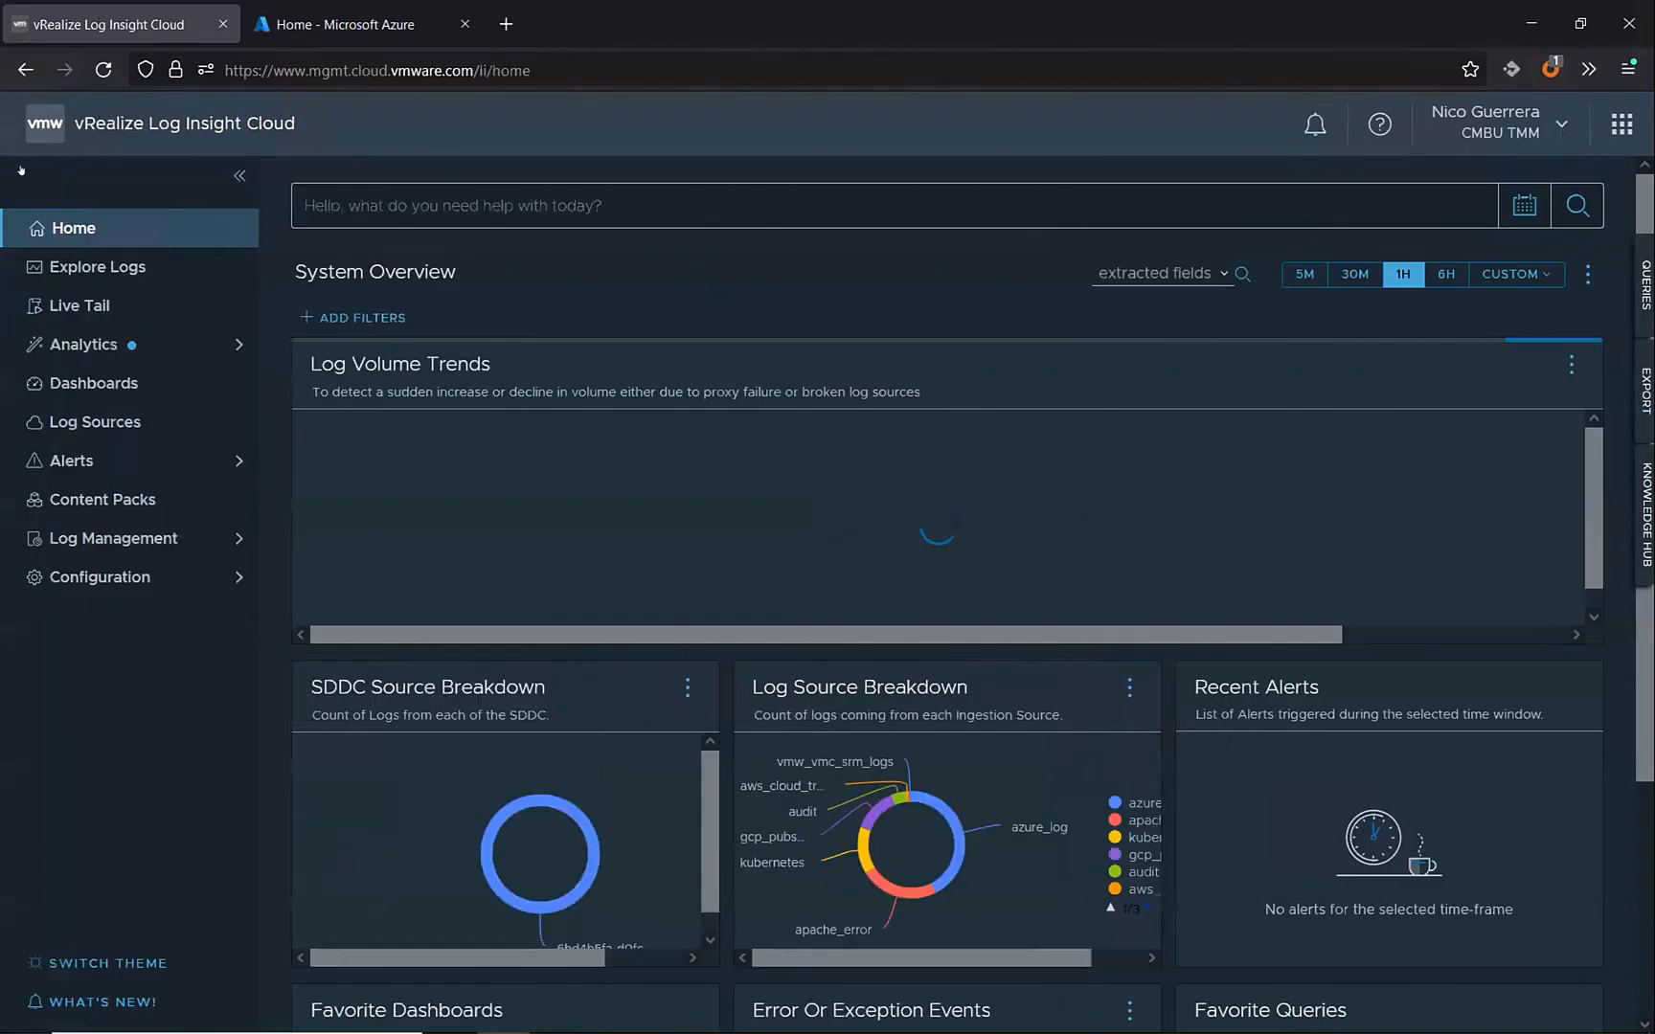
{"action": "left_click", "coordinate": [103, 422]}
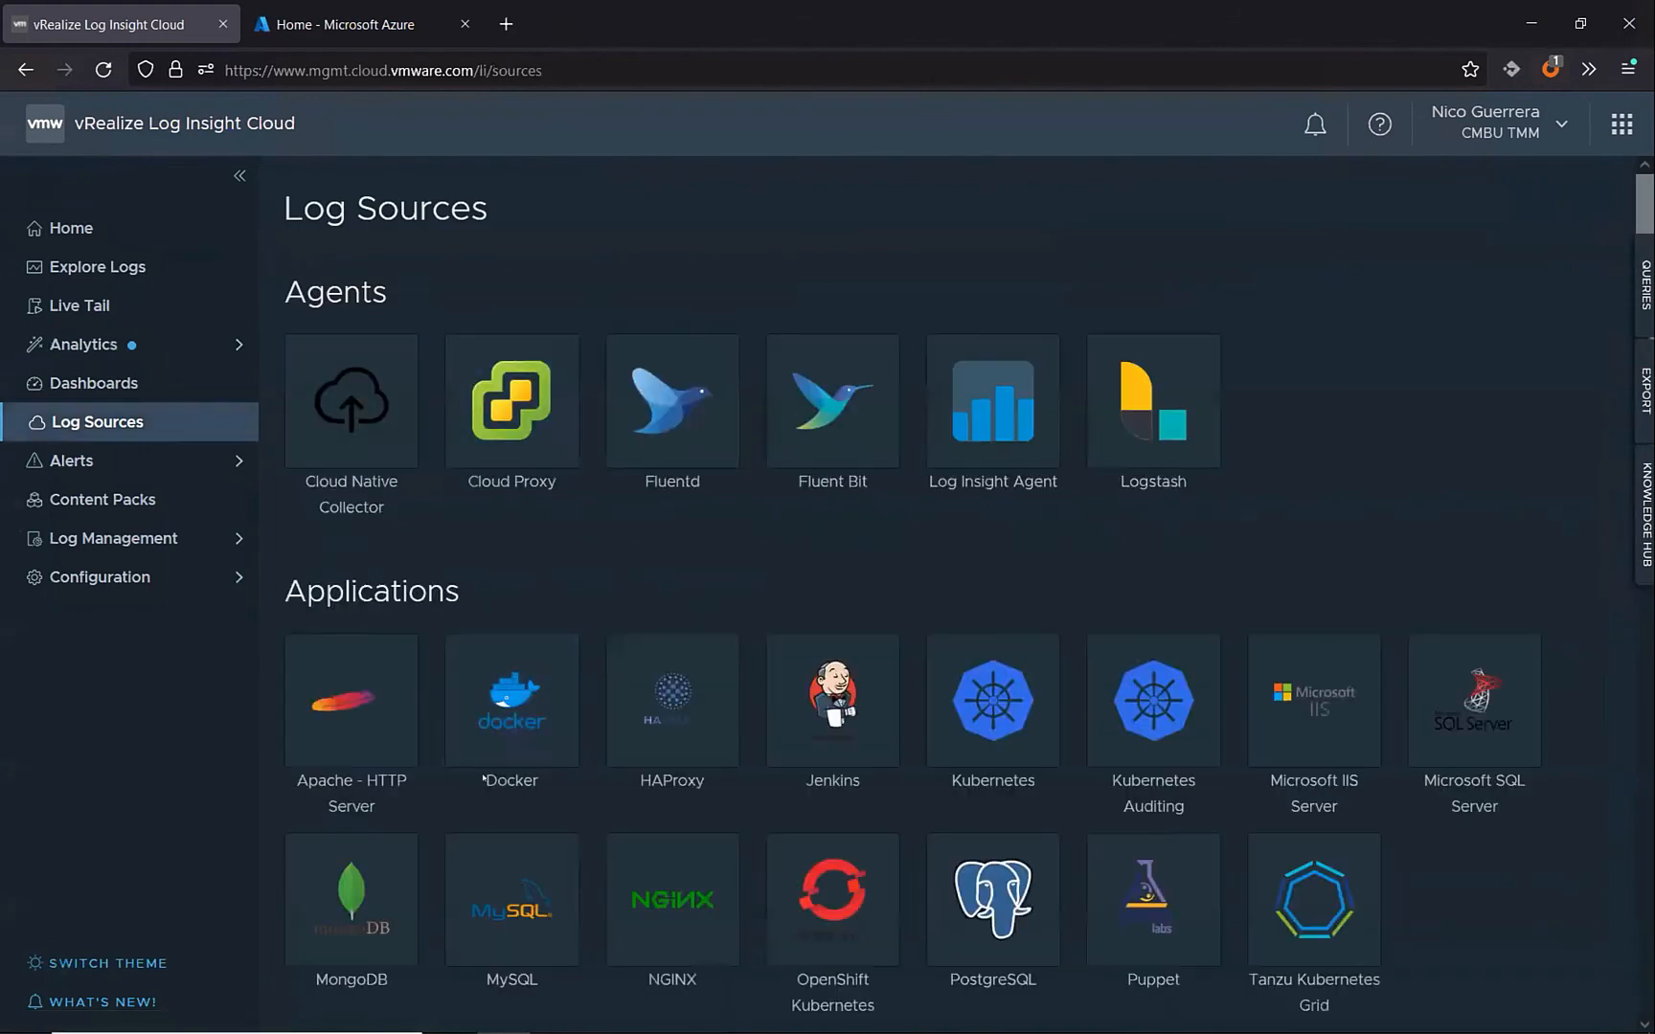
{"action": "scroll", "coordinate": [484, 766], "scroll_direction": "down", "scroll_amount": 15}
{"action": "scroll", "coordinate": [511, 670], "scroll_direction": "down", "scroll_amount": 15}
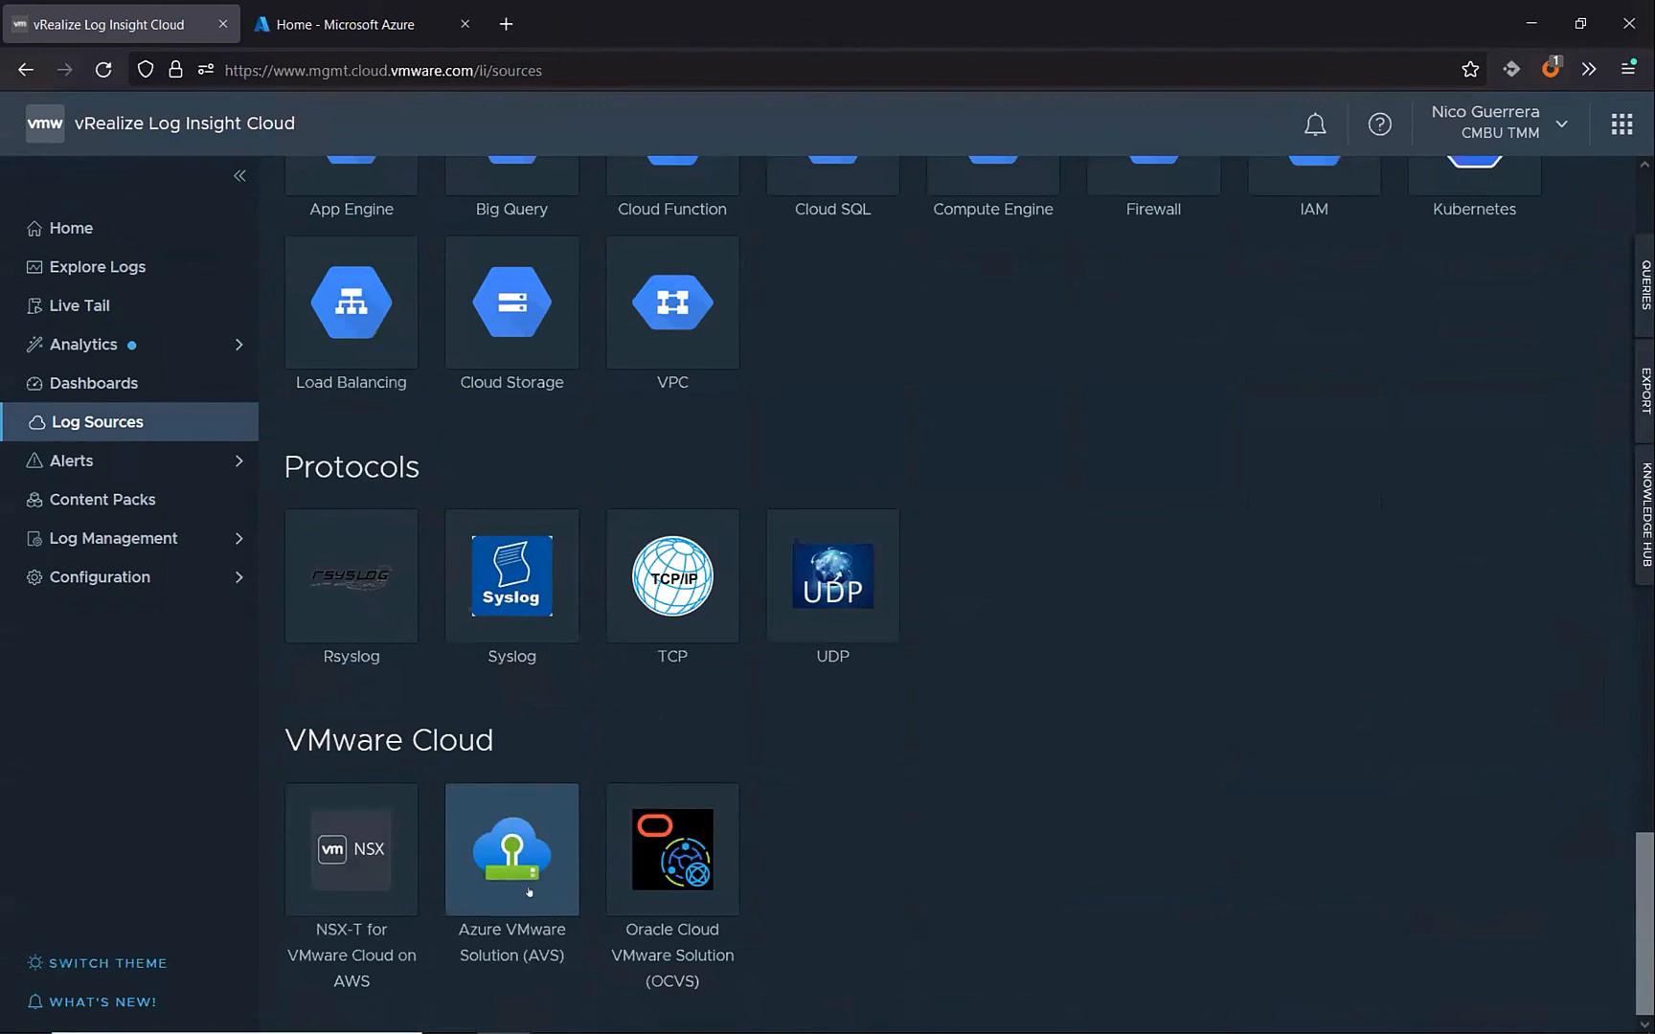
{"action": "left_click", "coordinate": [516, 863]}
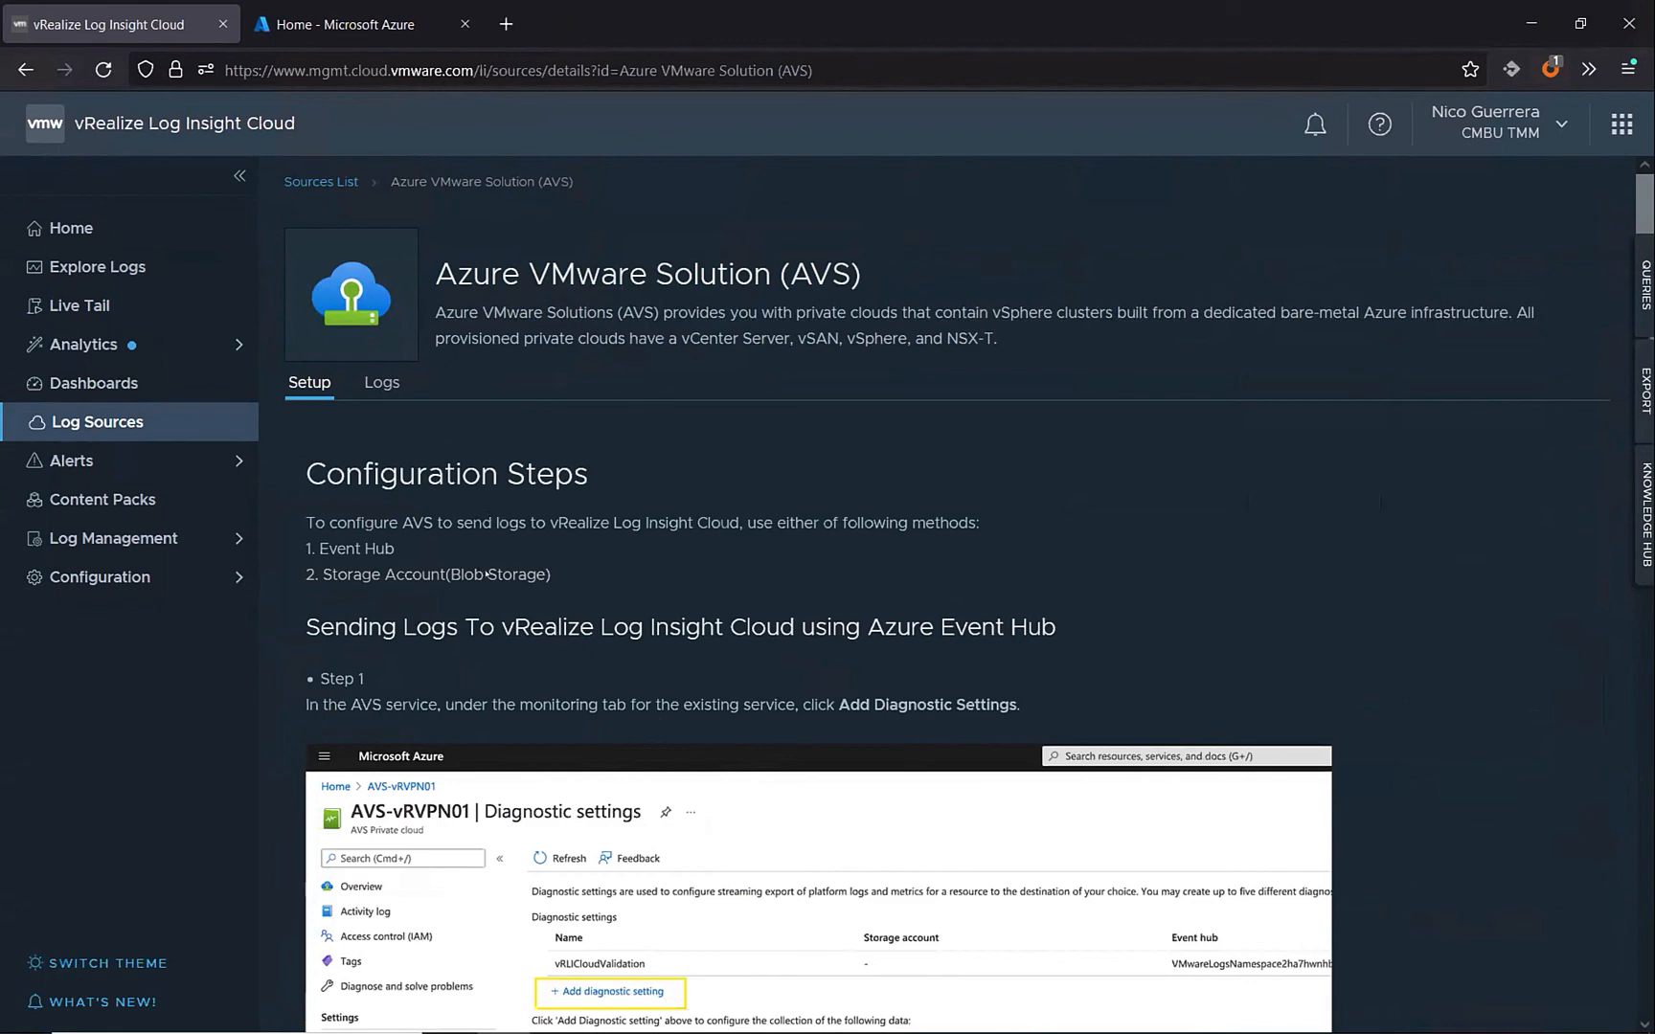
Read the AVS configuration steps for sending logs through Azure Event Hub and Azure Blob Storage
{"action": "scroll", "coordinate": [487, 575], "scroll_direction": "down", "scroll_amount": 8}
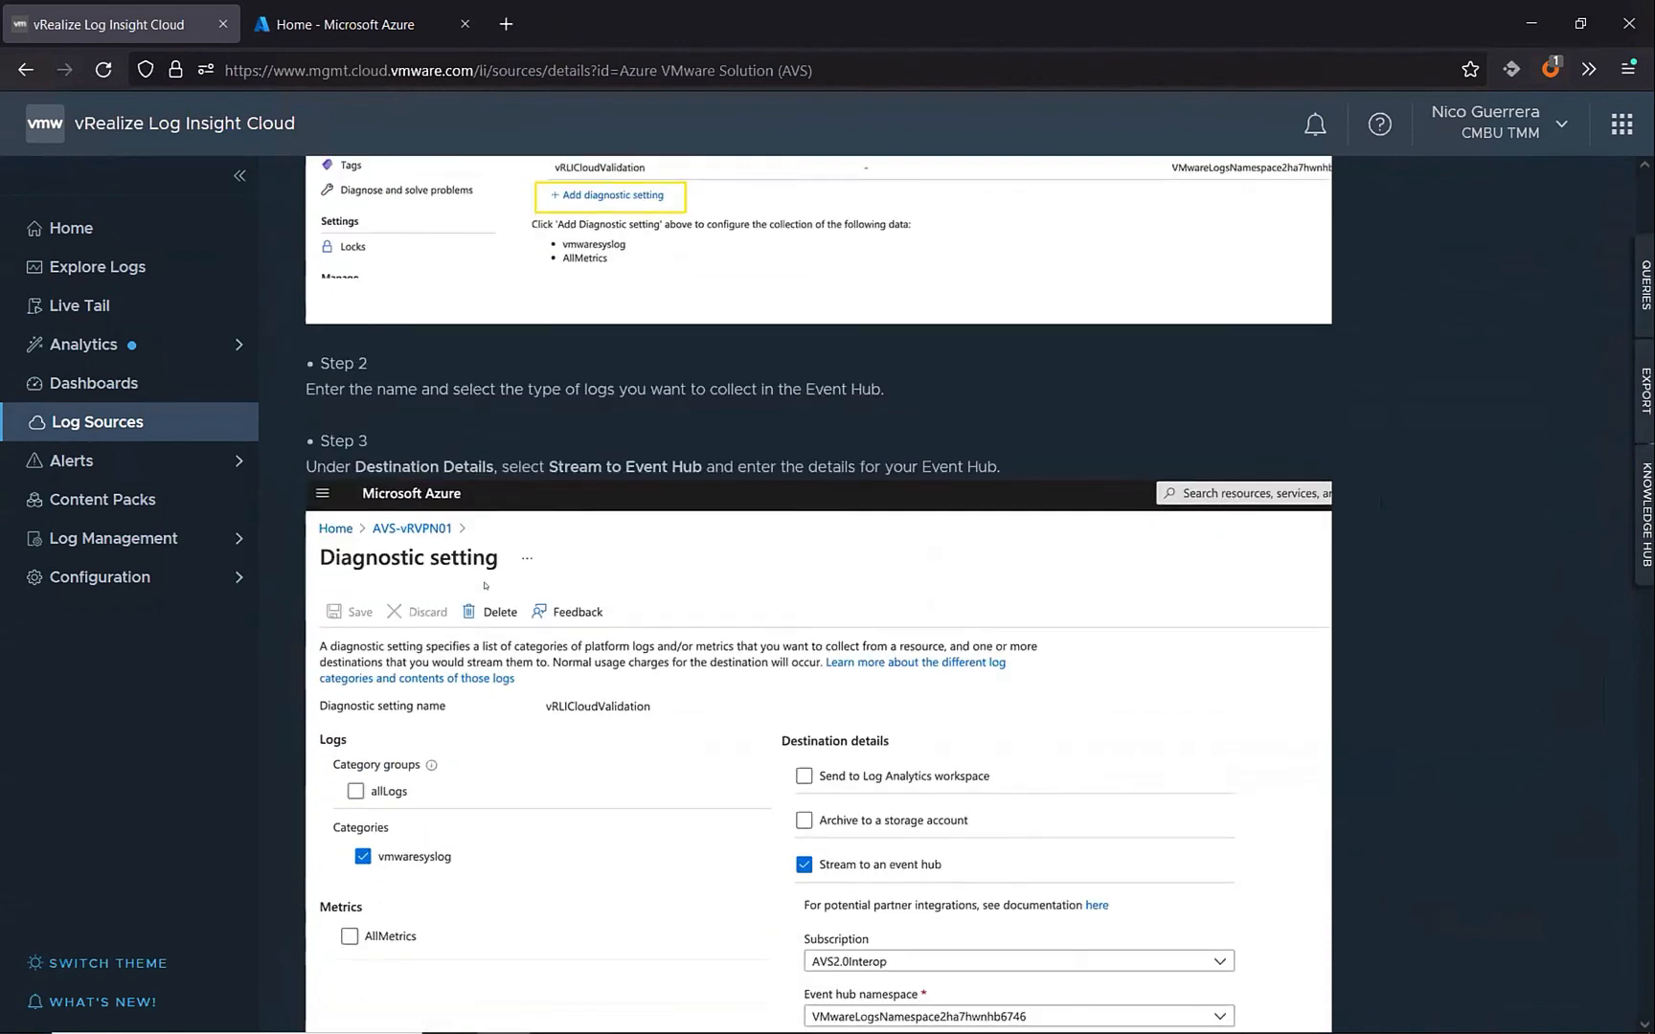
{"action": "scroll", "coordinate": [486, 585], "scroll_direction": "down", "scroll_amount": 9}
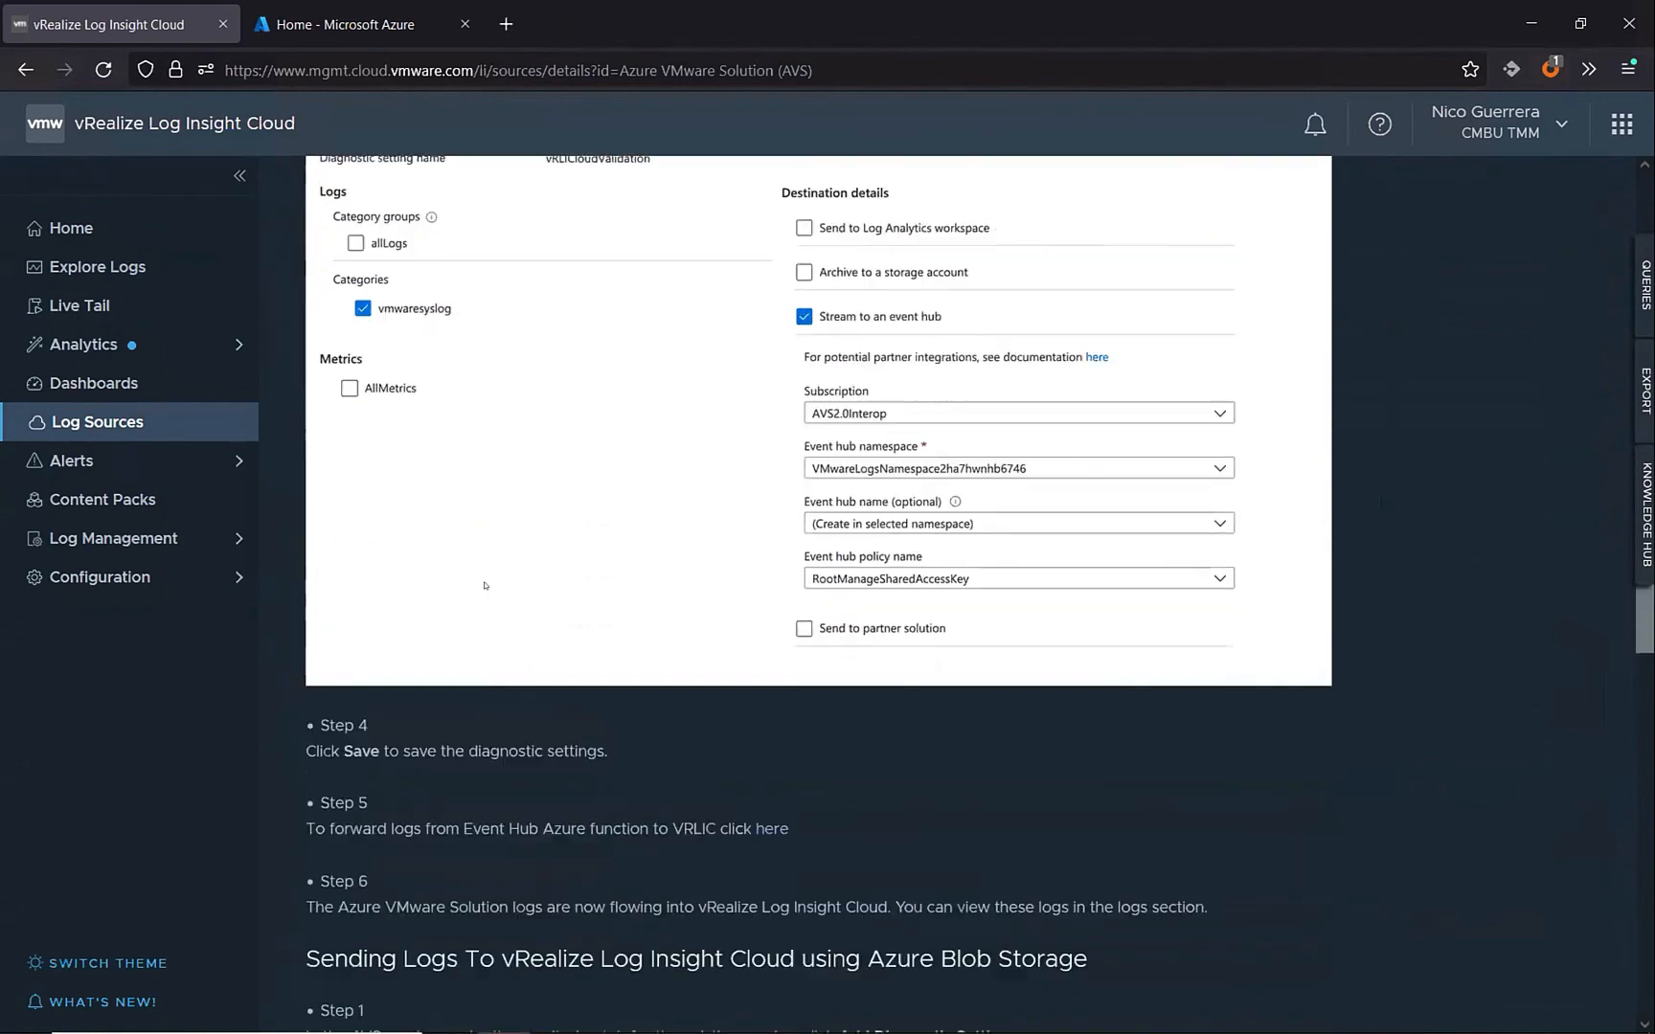
{"action": "scroll", "coordinate": [476, 586], "scroll_direction": "down", "scroll_amount": 7}
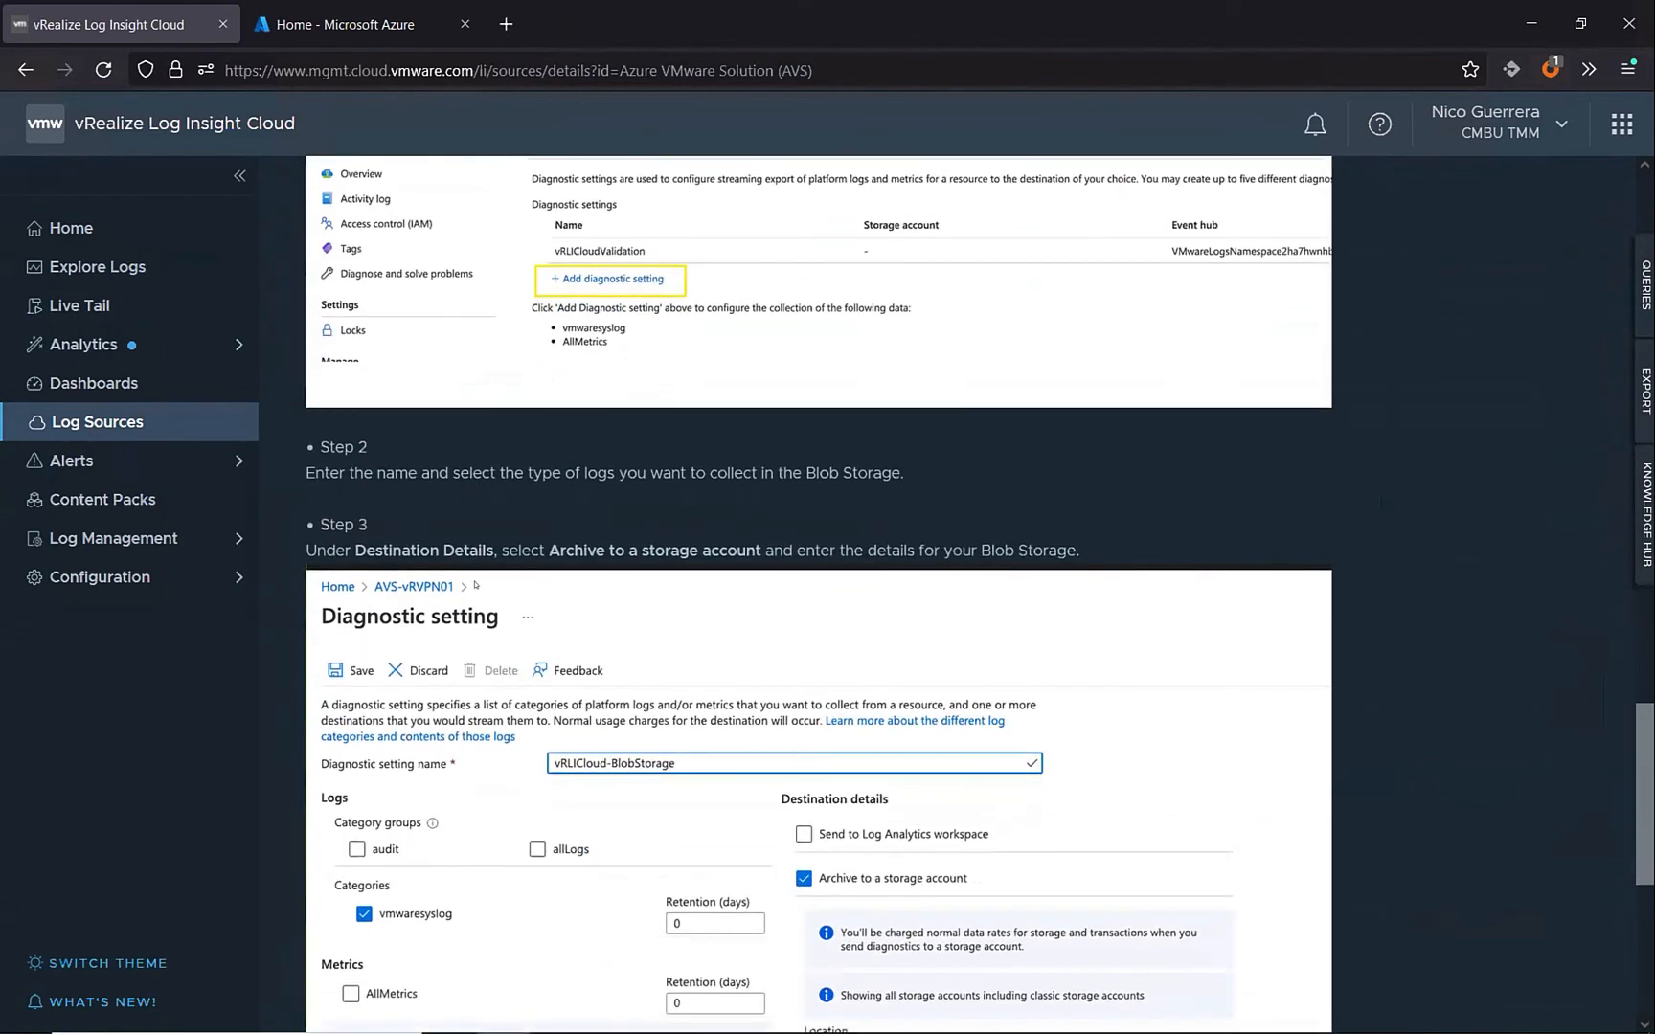
{"action": "scroll", "coordinate": [476, 586], "scroll_direction": "up", "scroll_amount": 10}
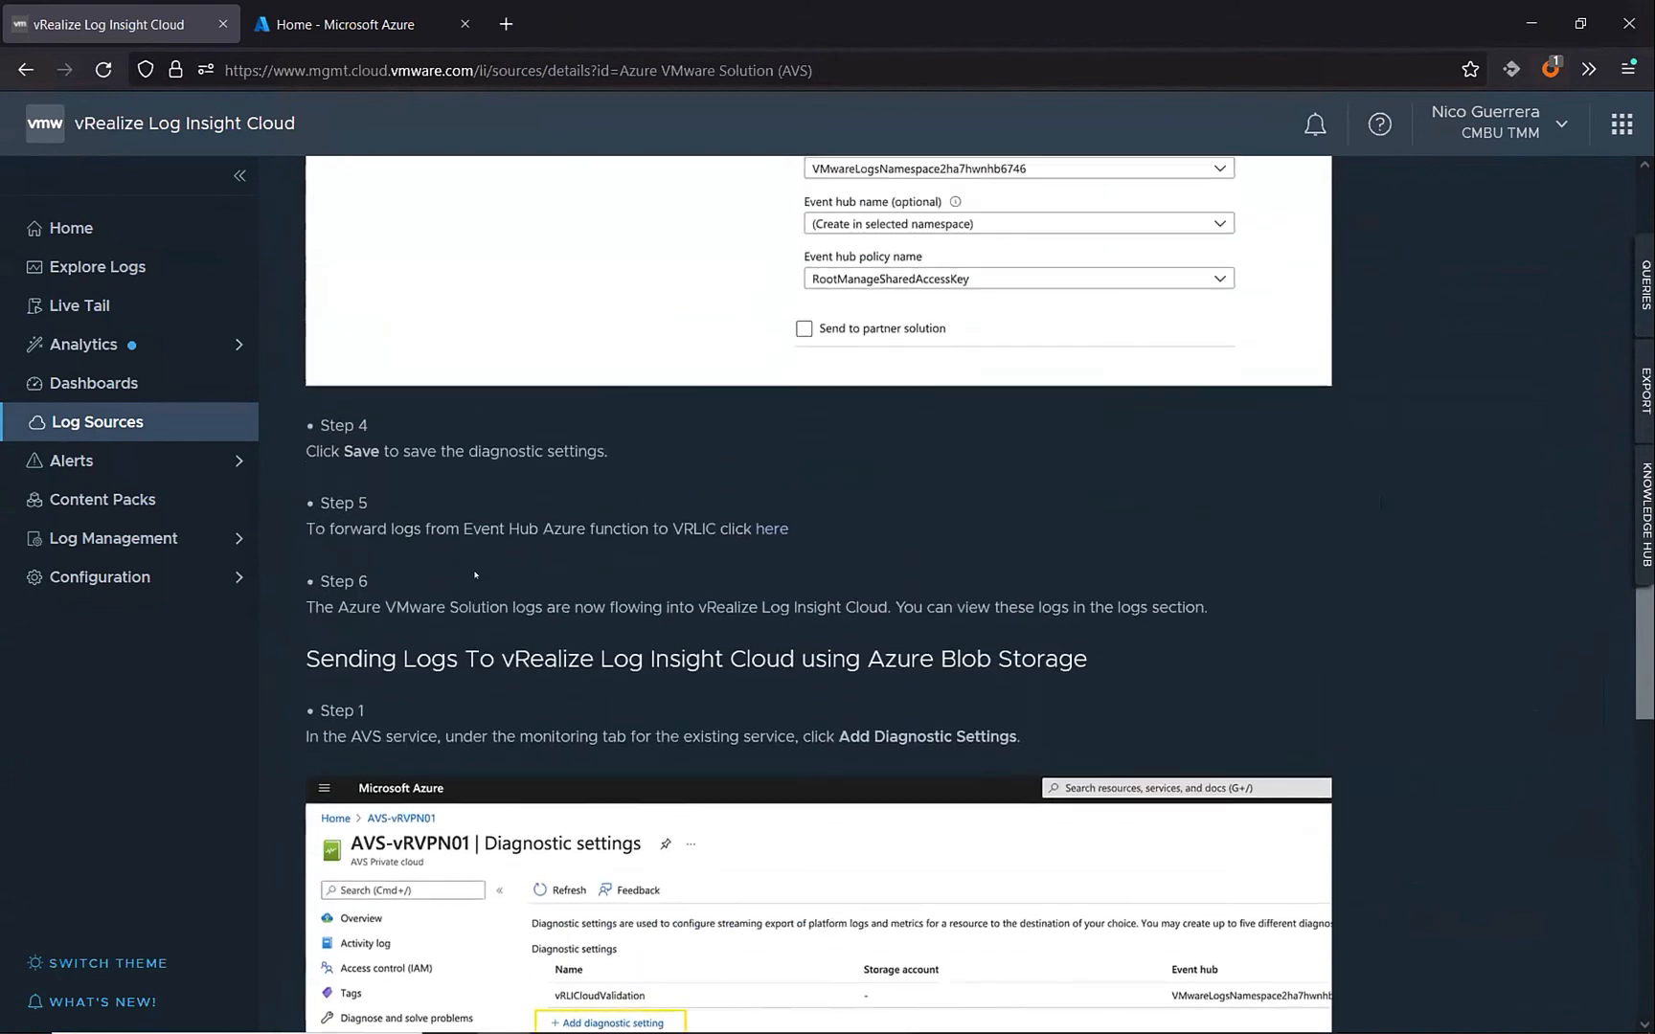
{"action": "scroll", "coordinate": [472, 585], "scroll_direction": "down", "scroll_amount": 10}
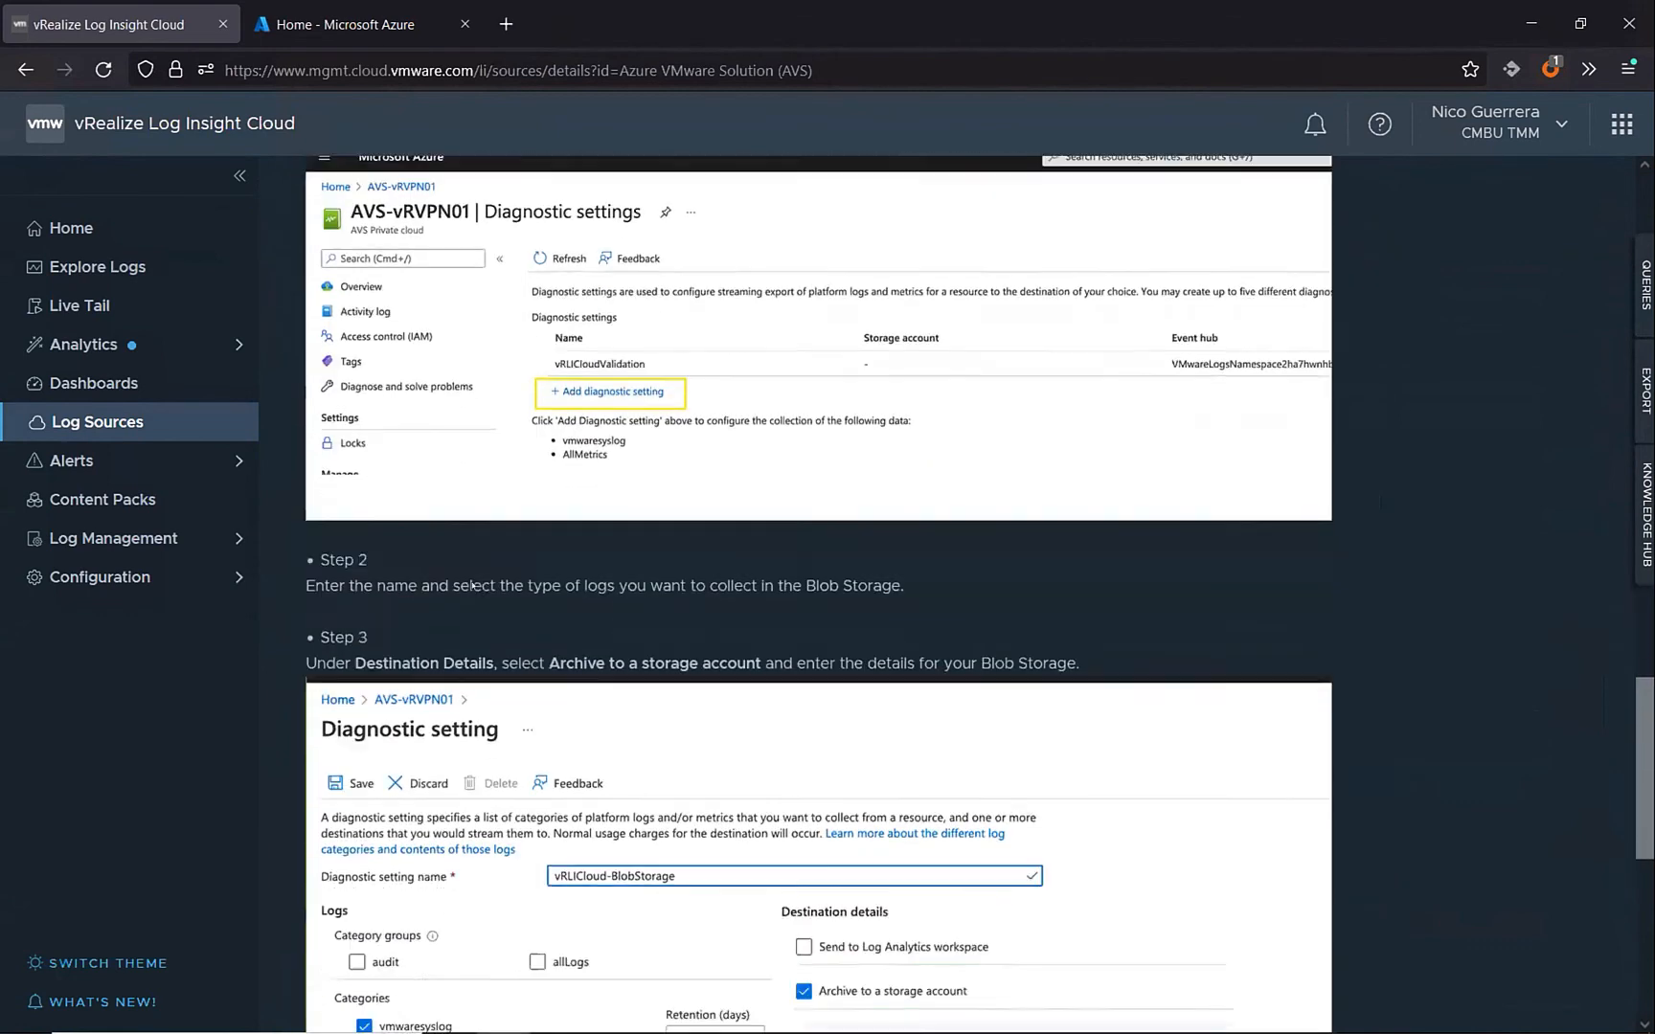
{"action": "scroll", "coordinate": [460, 598], "scroll_direction": "down", "scroll_amount": 2}
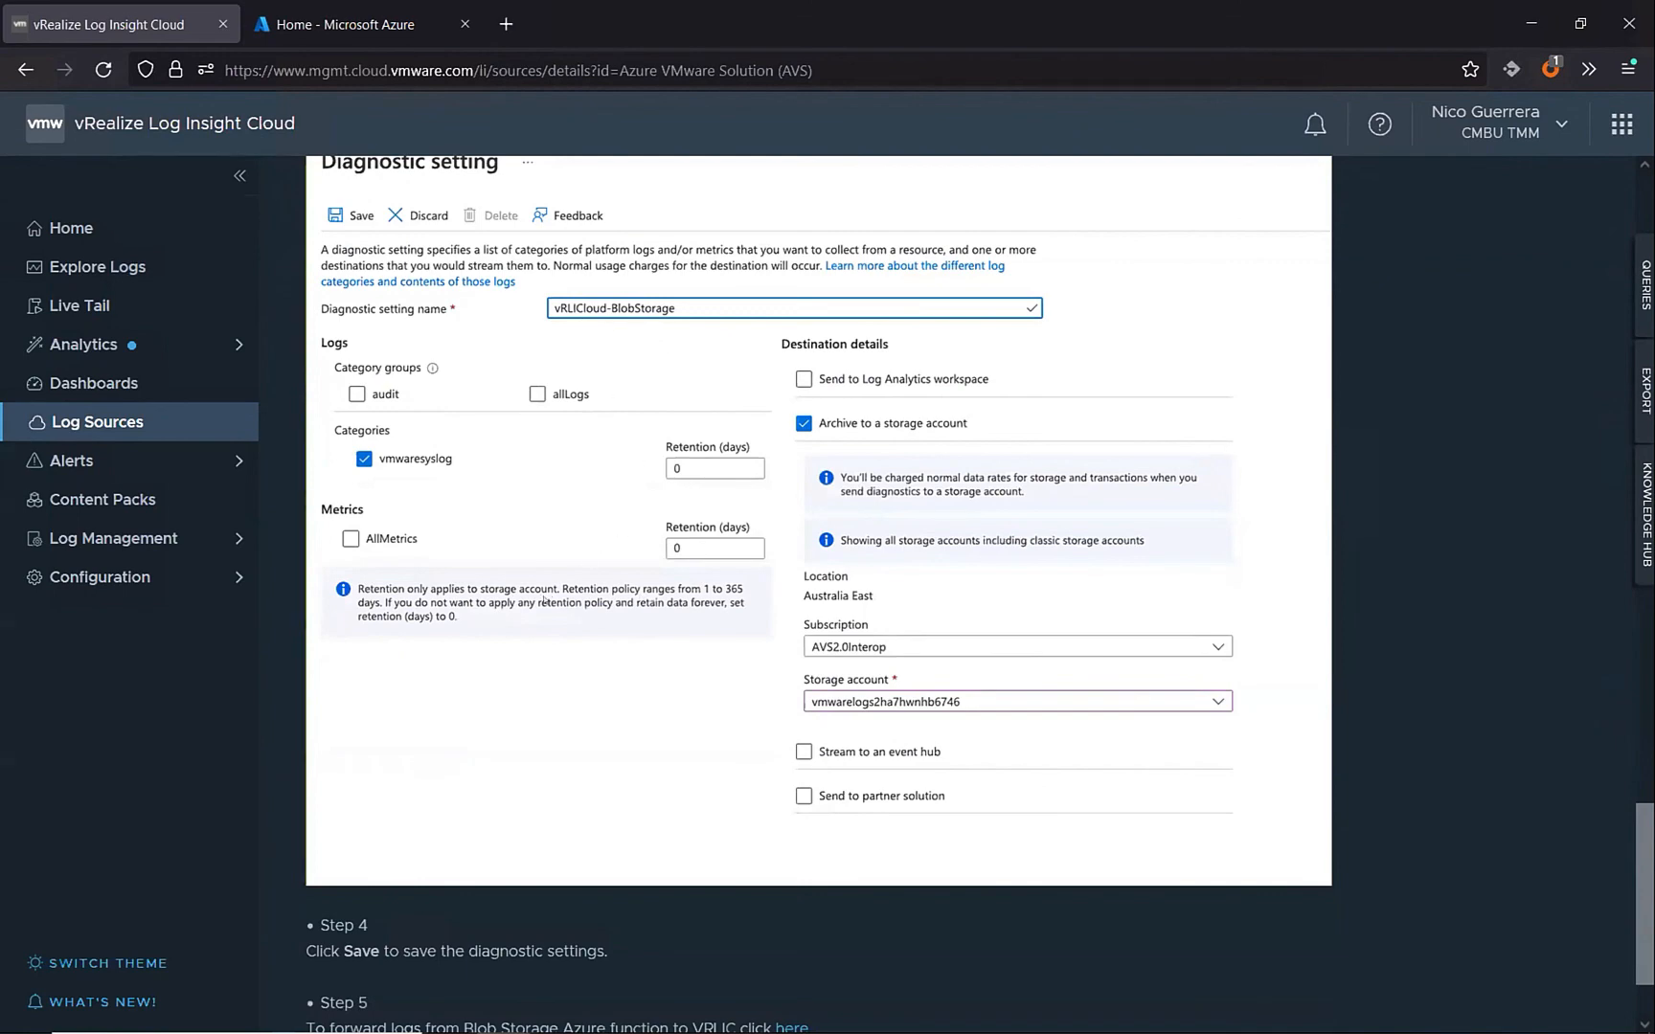
{"action": "scroll", "coordinate": [543, 602], "scroll_direction": "down", "scroll_amount": 1}
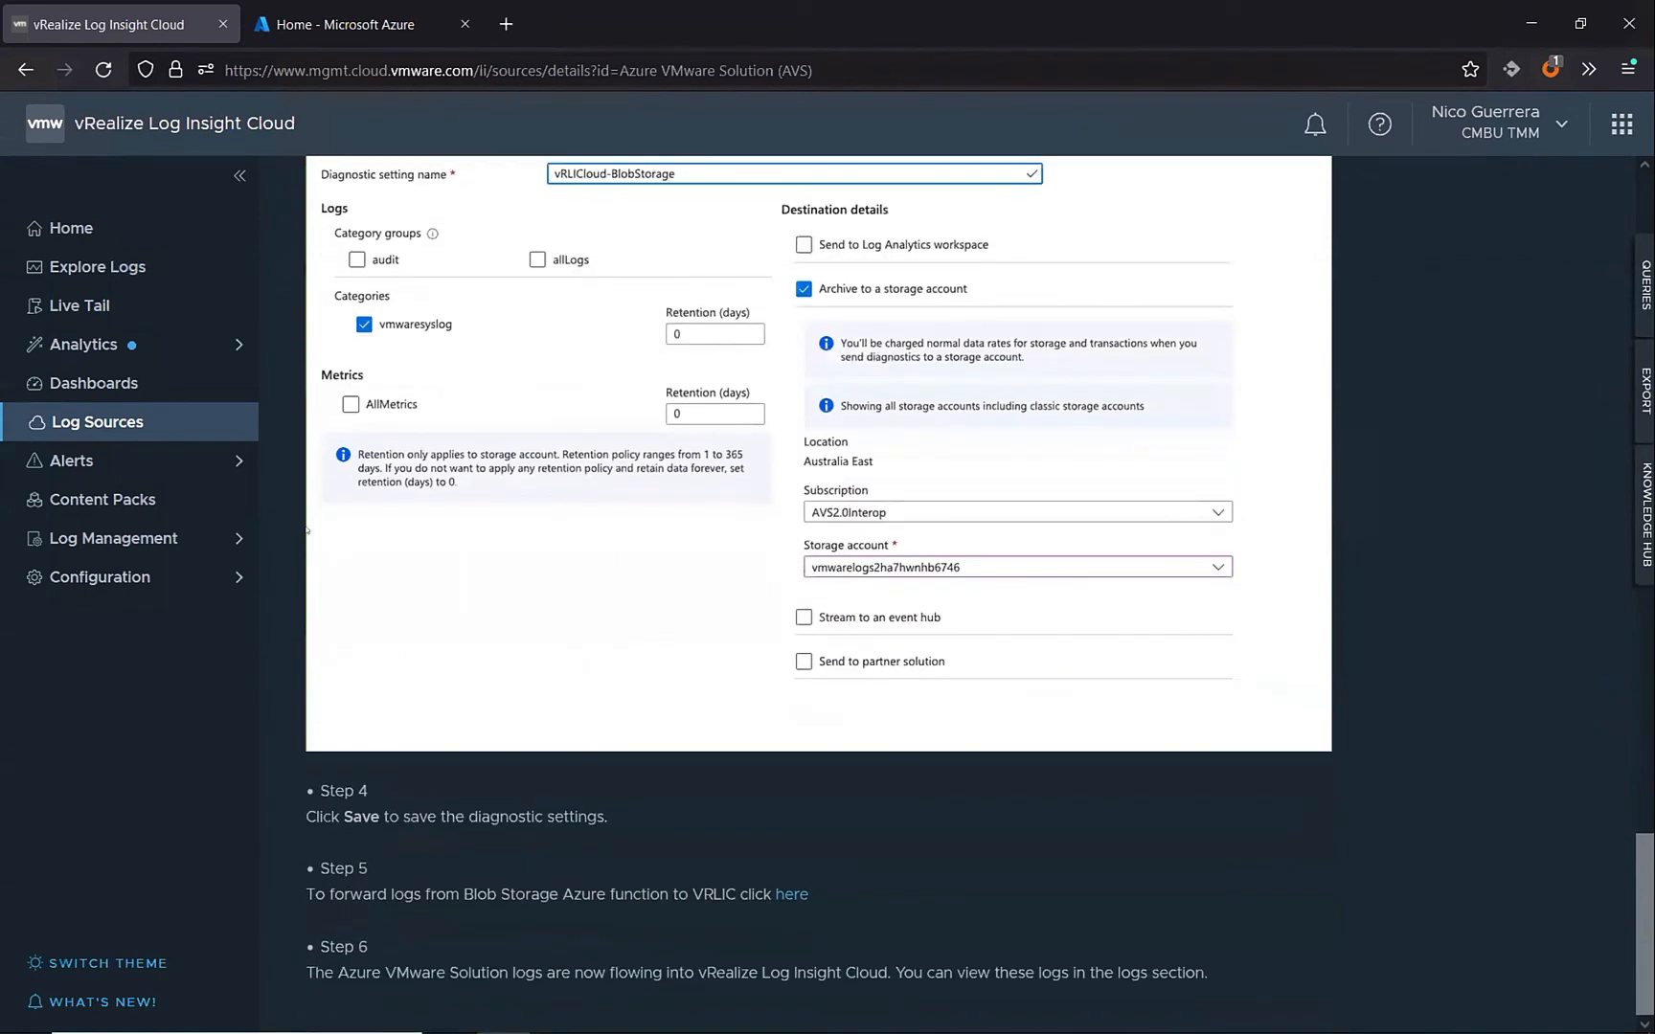
Return to the list of log sources and open Event Hub from the Azure group
{"action": "left_click", "coordinate": [97, 422]}
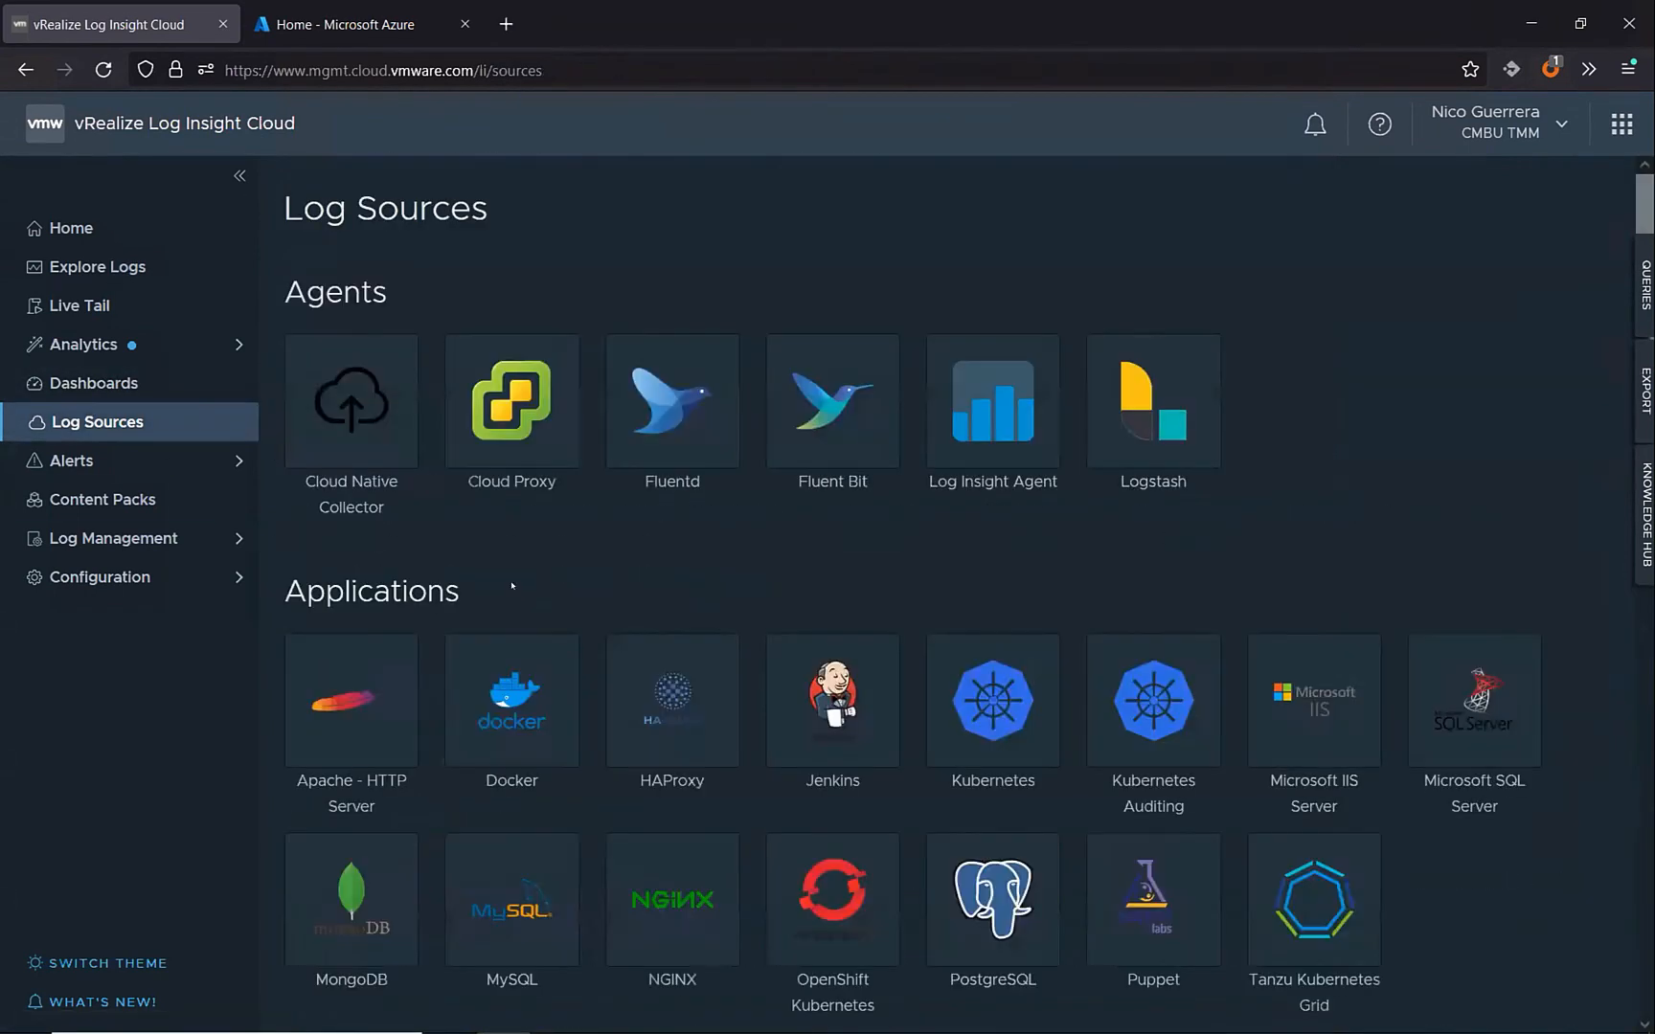
{"action": "scroll", "coordinate": [513, 586], "scroll_direction": "down", "scroll_amount": 15}
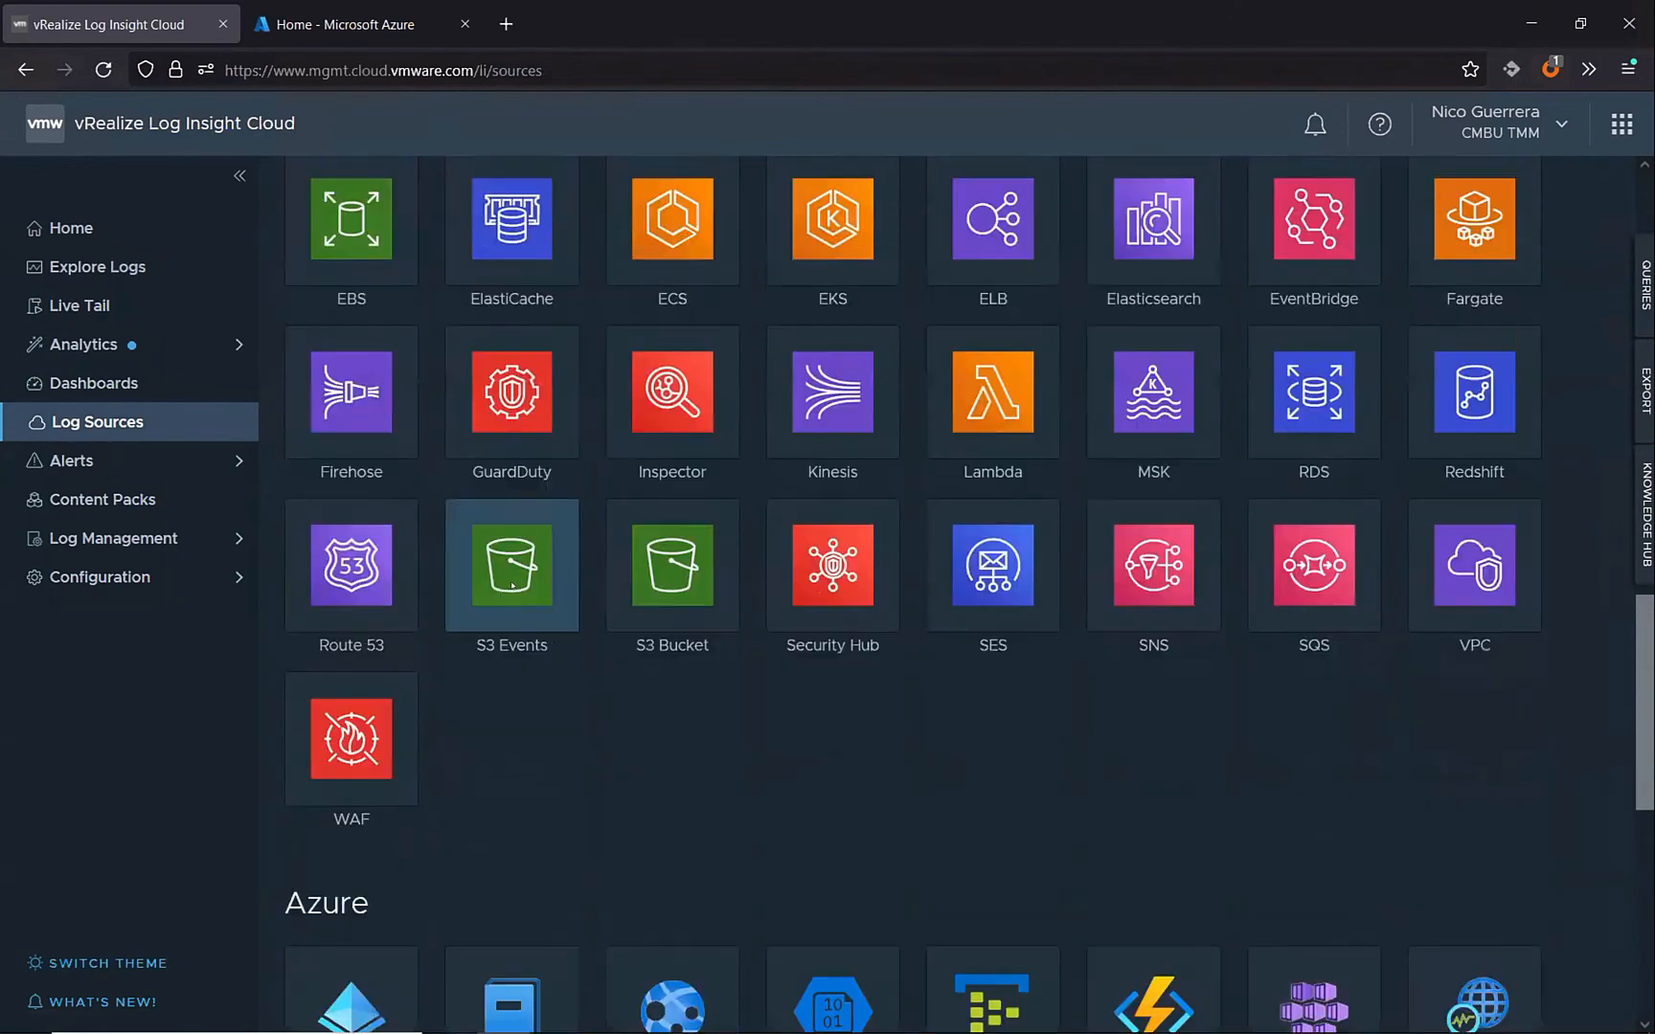
{"action": "scroll", "coordinate": [512, 586], "scroll_direction": "down", "scroll_amount": 5}
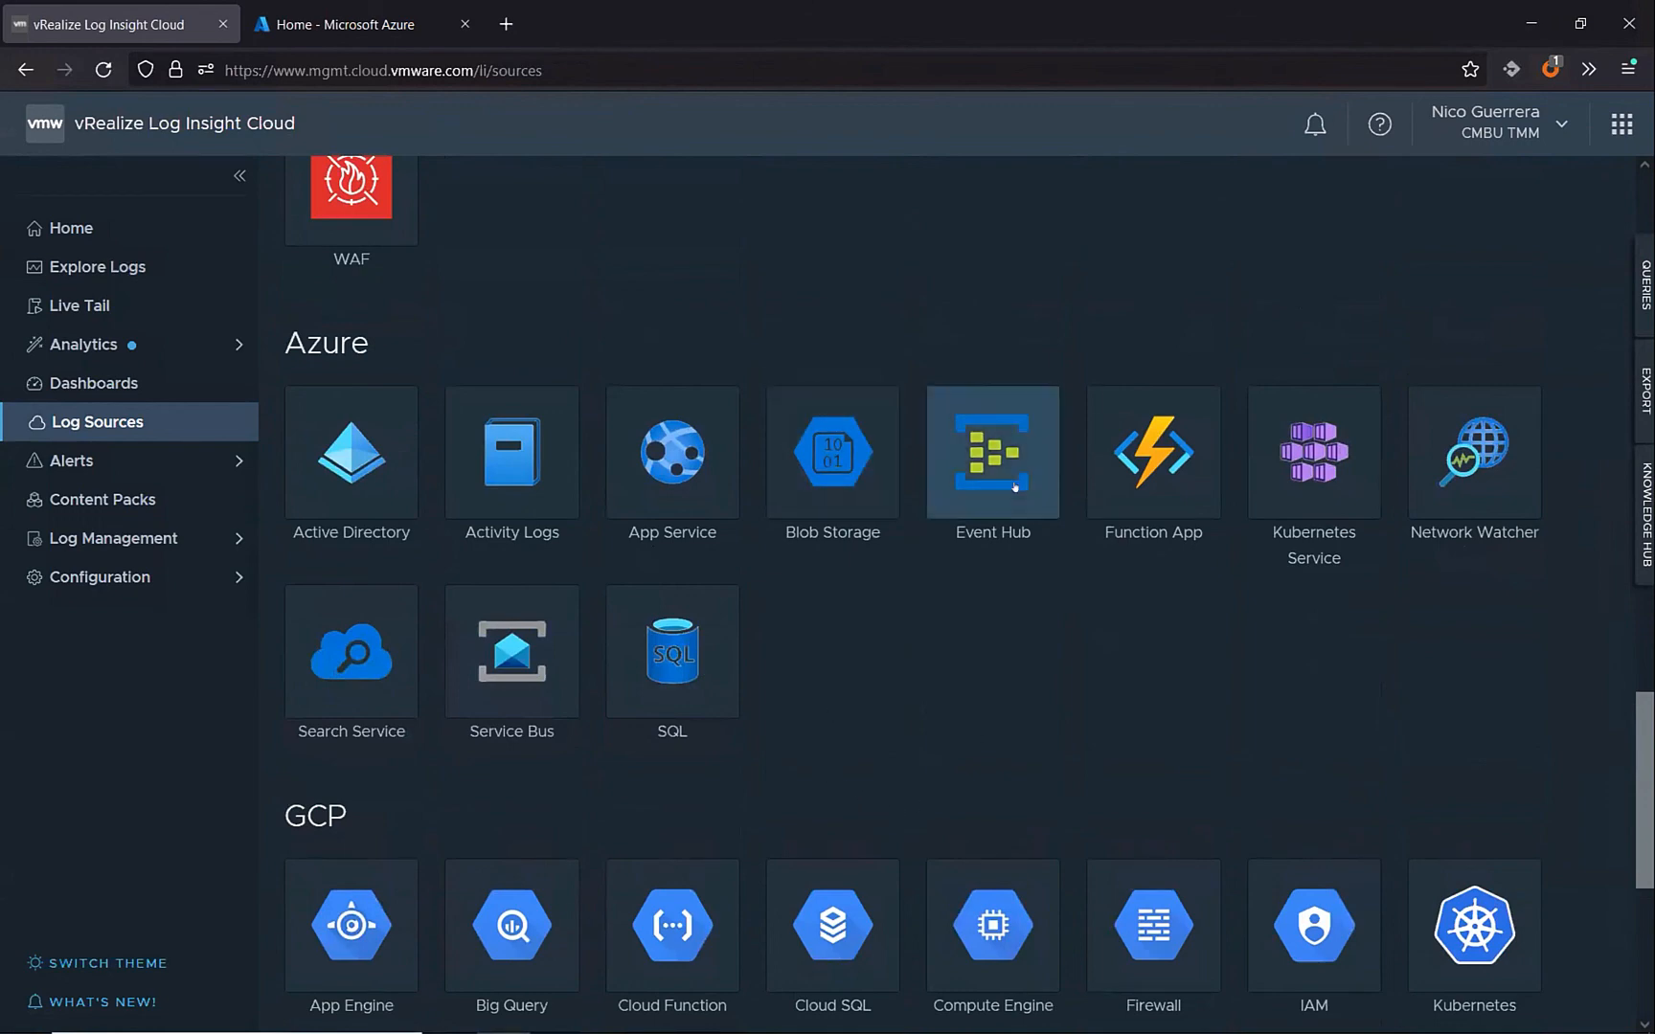
{"action": "left_click", "coordinate": [996, 458]}
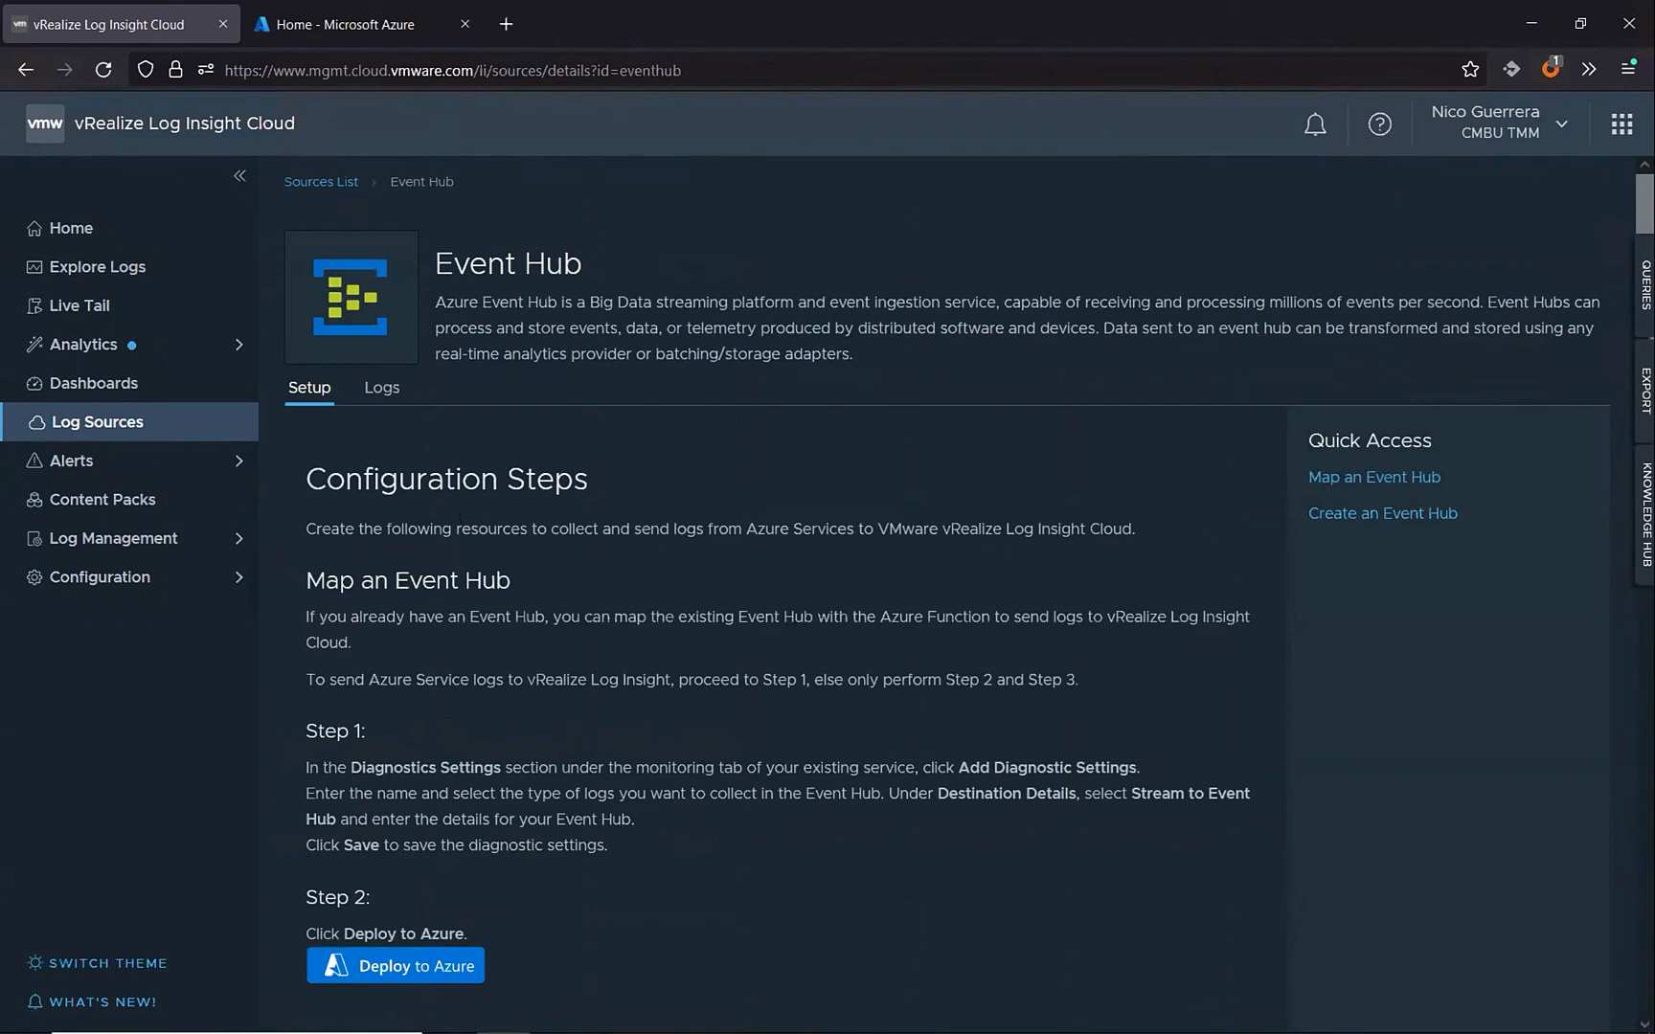
Read the Map an Event Hub instructions, from deploying to Azure through the function app's connection string and trigger configuration
{"action": "scroll", "coordinate": [404, 628], "scroll_direction": "down", "scroll_amount": 4}
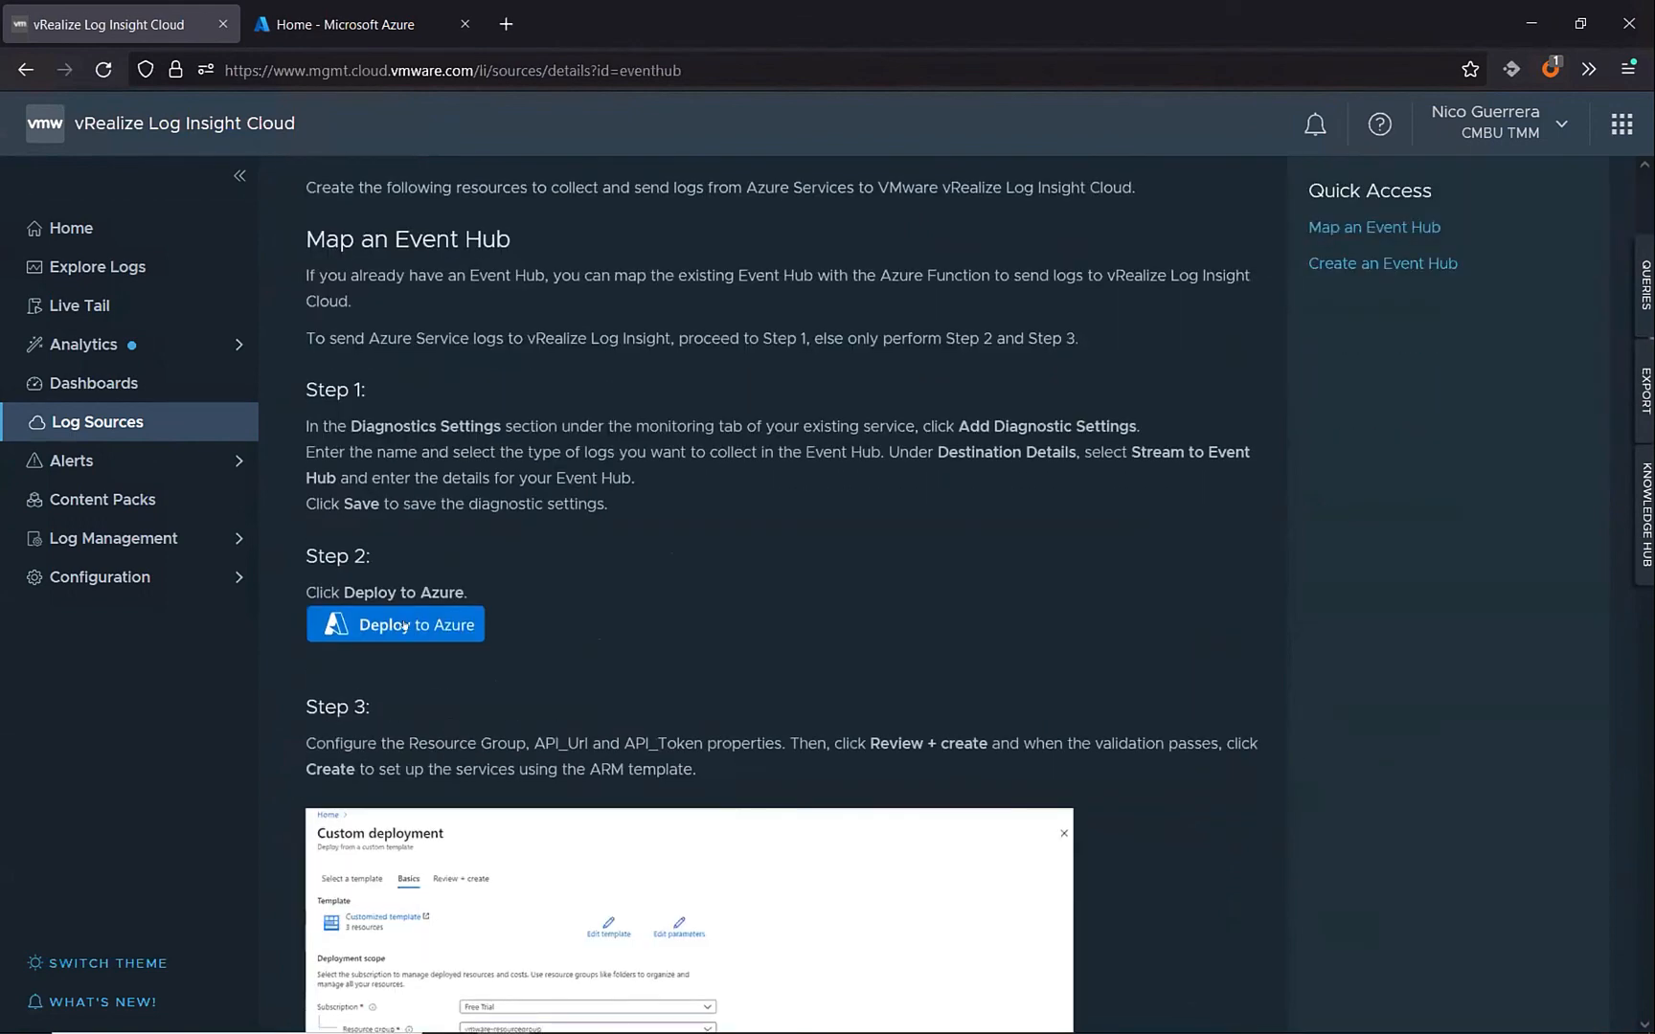
{"action": "scroll", "coordinate": [404, 627], "scroll_direction": "down", "scroll_amount": 6}
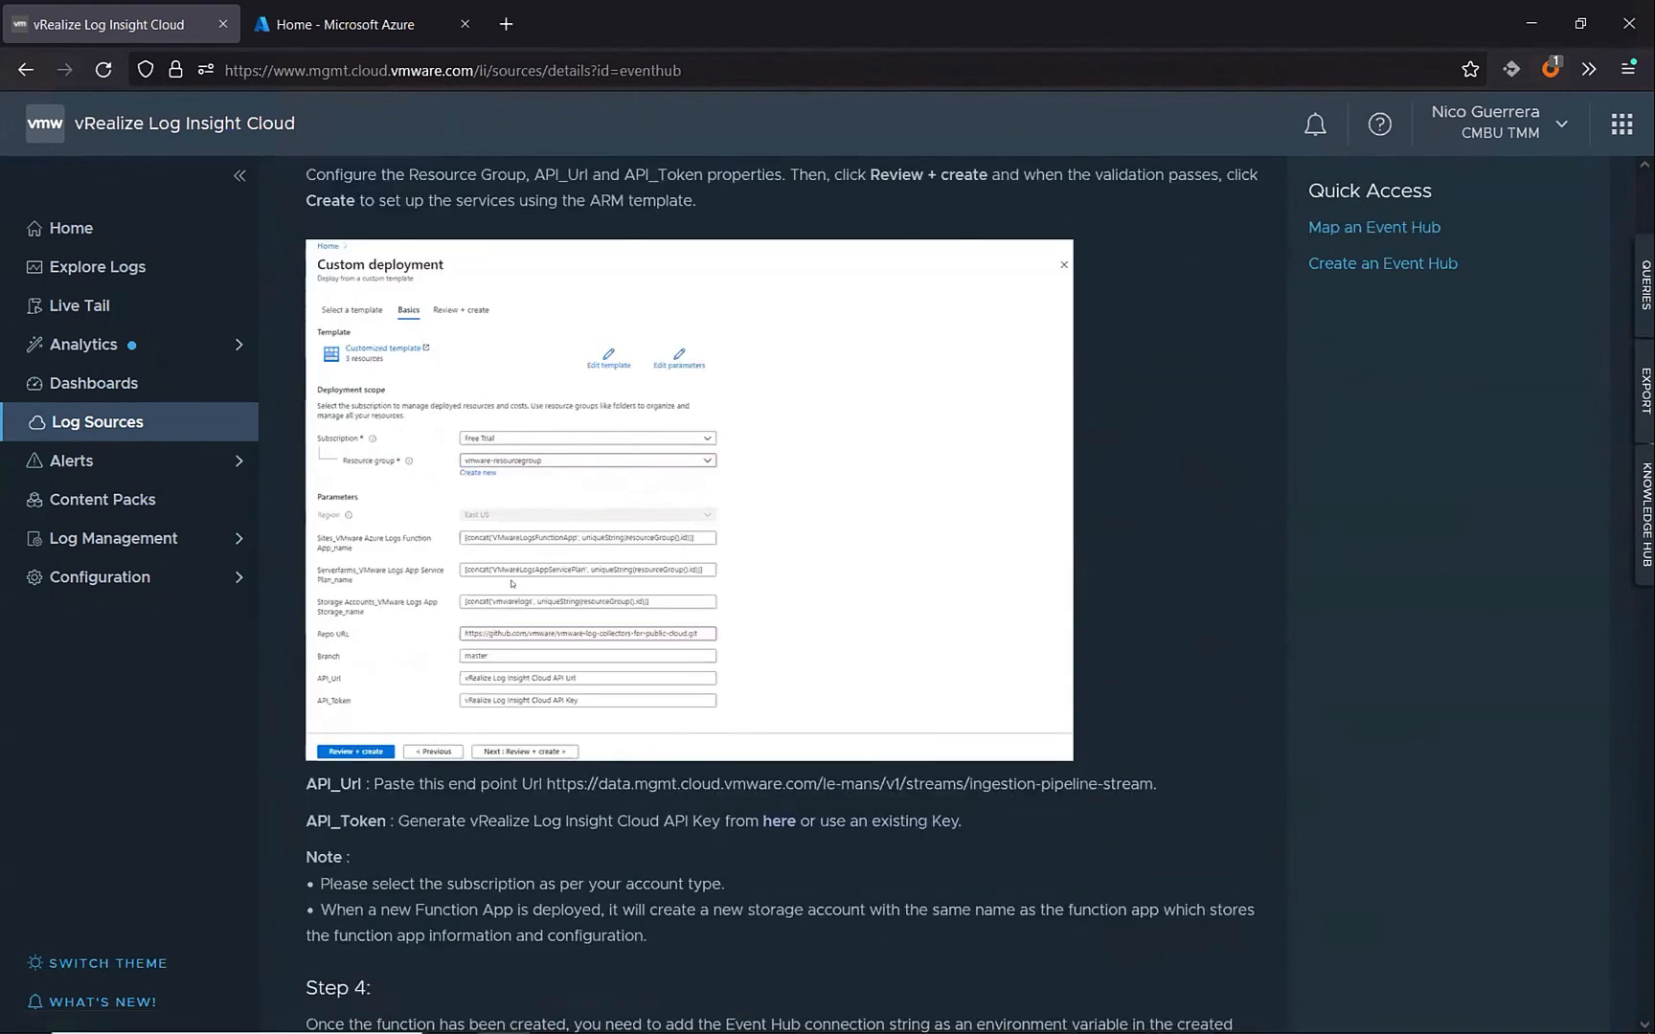
{"action": "scroll", "coordinate": [512, 583], "scroll_direction": "down", "scroll_amount": 7}
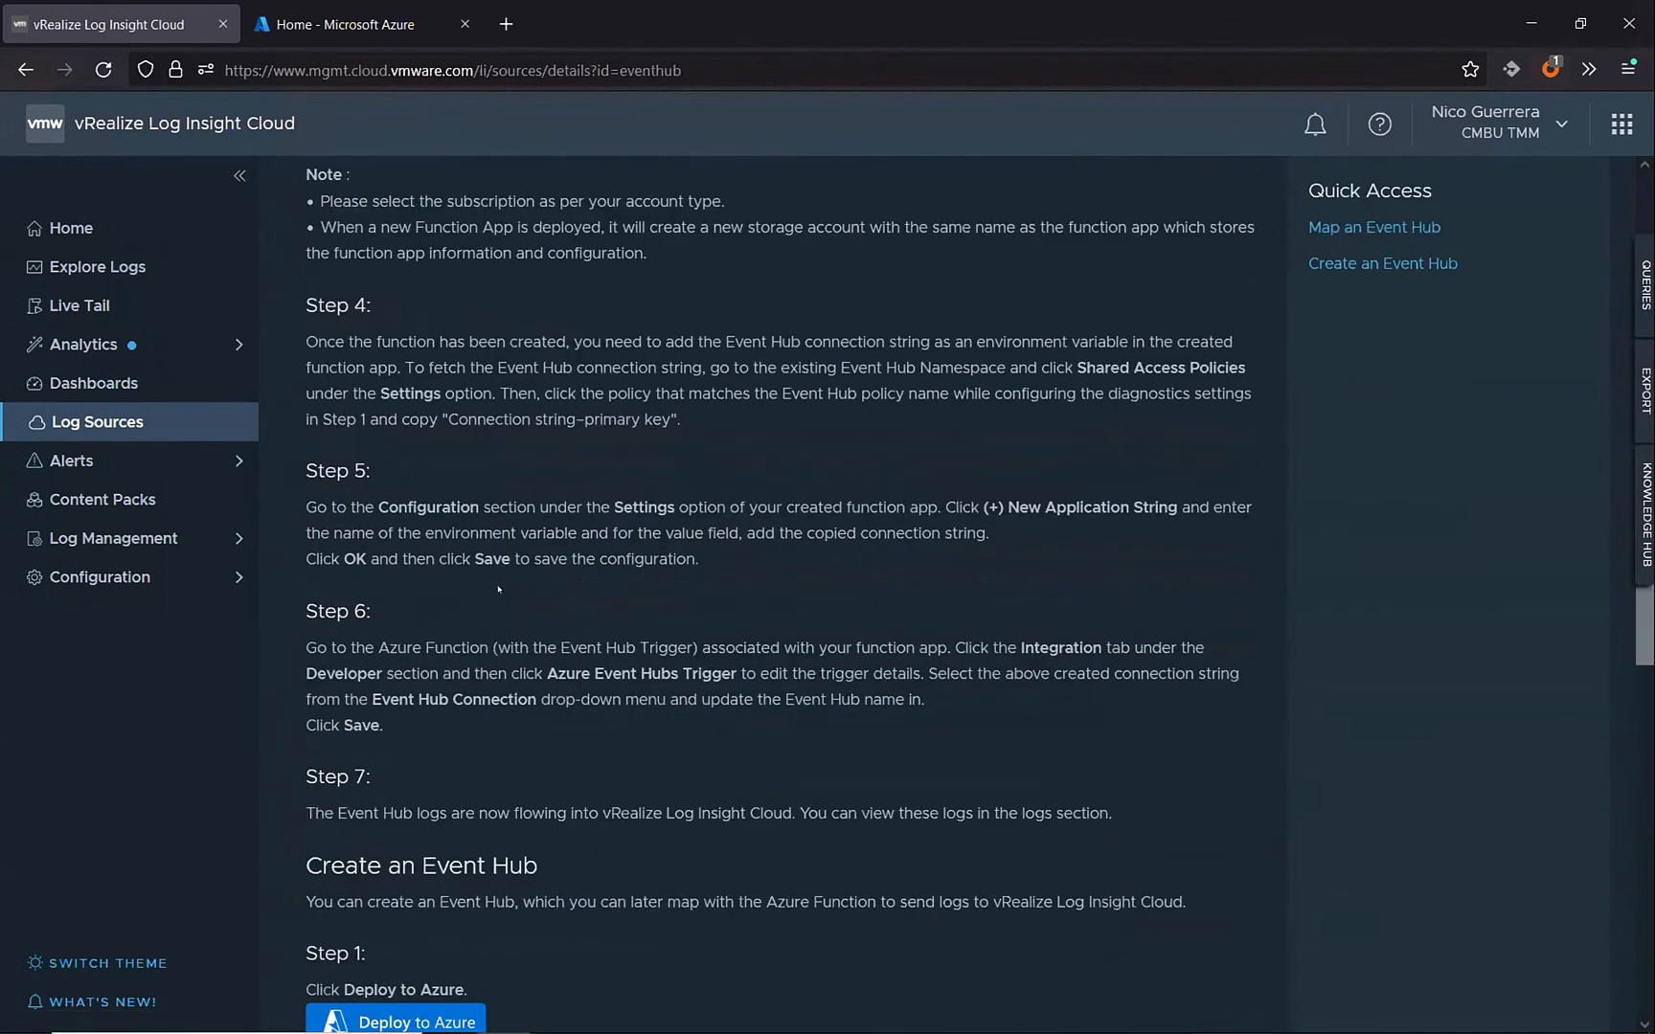
{"action": "scroll", "coordinate": [498, 588], "scroll_direction": "down", "scroll_amount": 1}
{"action": "scroll", "coordinate": [472, 598], "scroll_direction": "up", "scroll_amount": 3}
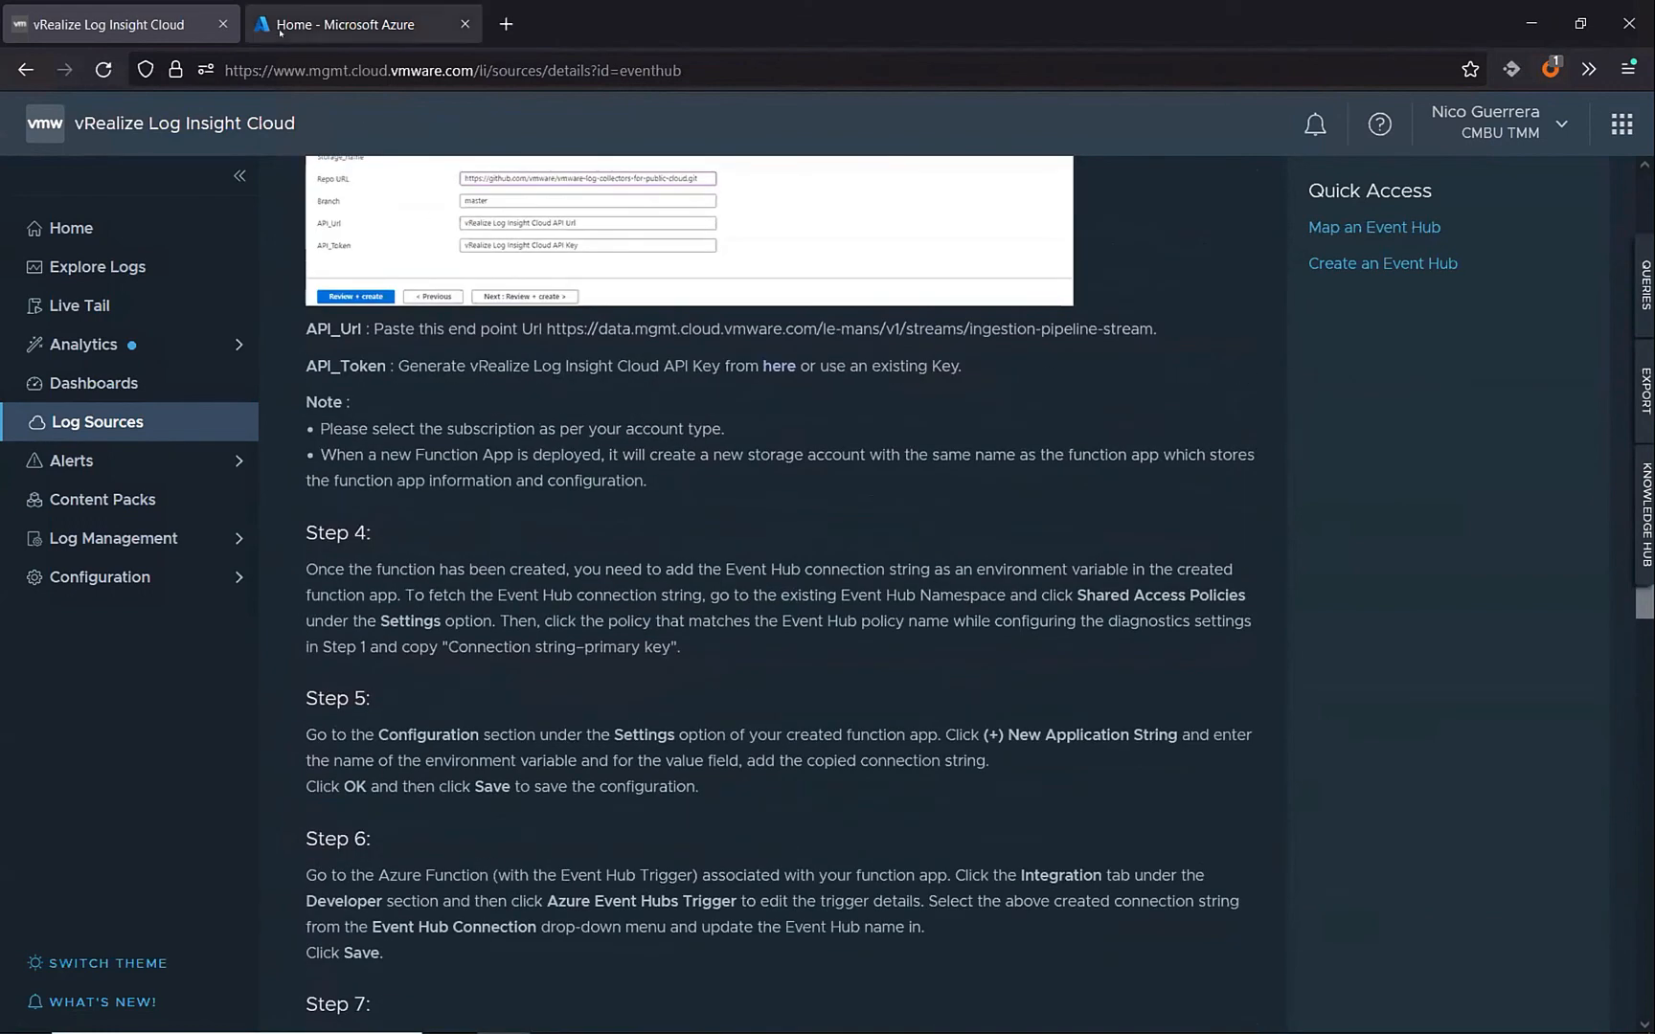
In the Azure portal, open the vCenter Logs diagnostic setting of the Prod-AVS-01-PC private cloud for editing
{"action": "left_click", "coordinate": [340, 24]}
{"action": "left_click", "coordinate": [326, 496]}
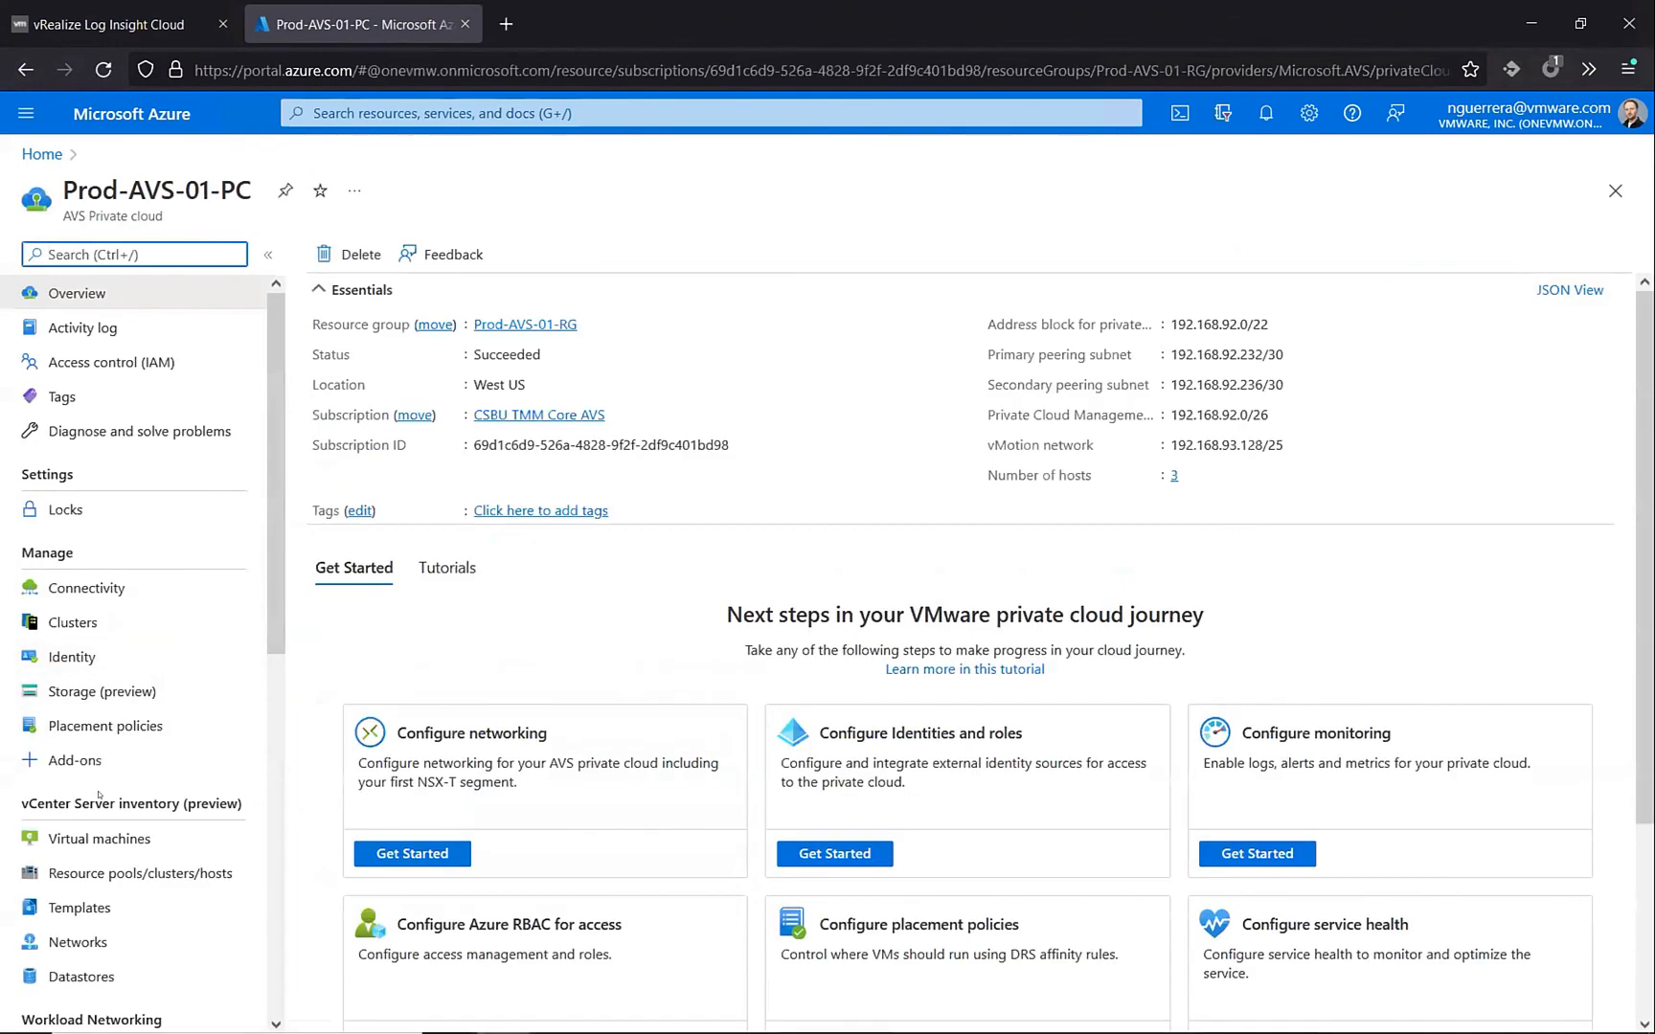
{"action": "scroll", "coordinate": [95, 790], "scroll_direction": "down", "scroll_amount": 7}
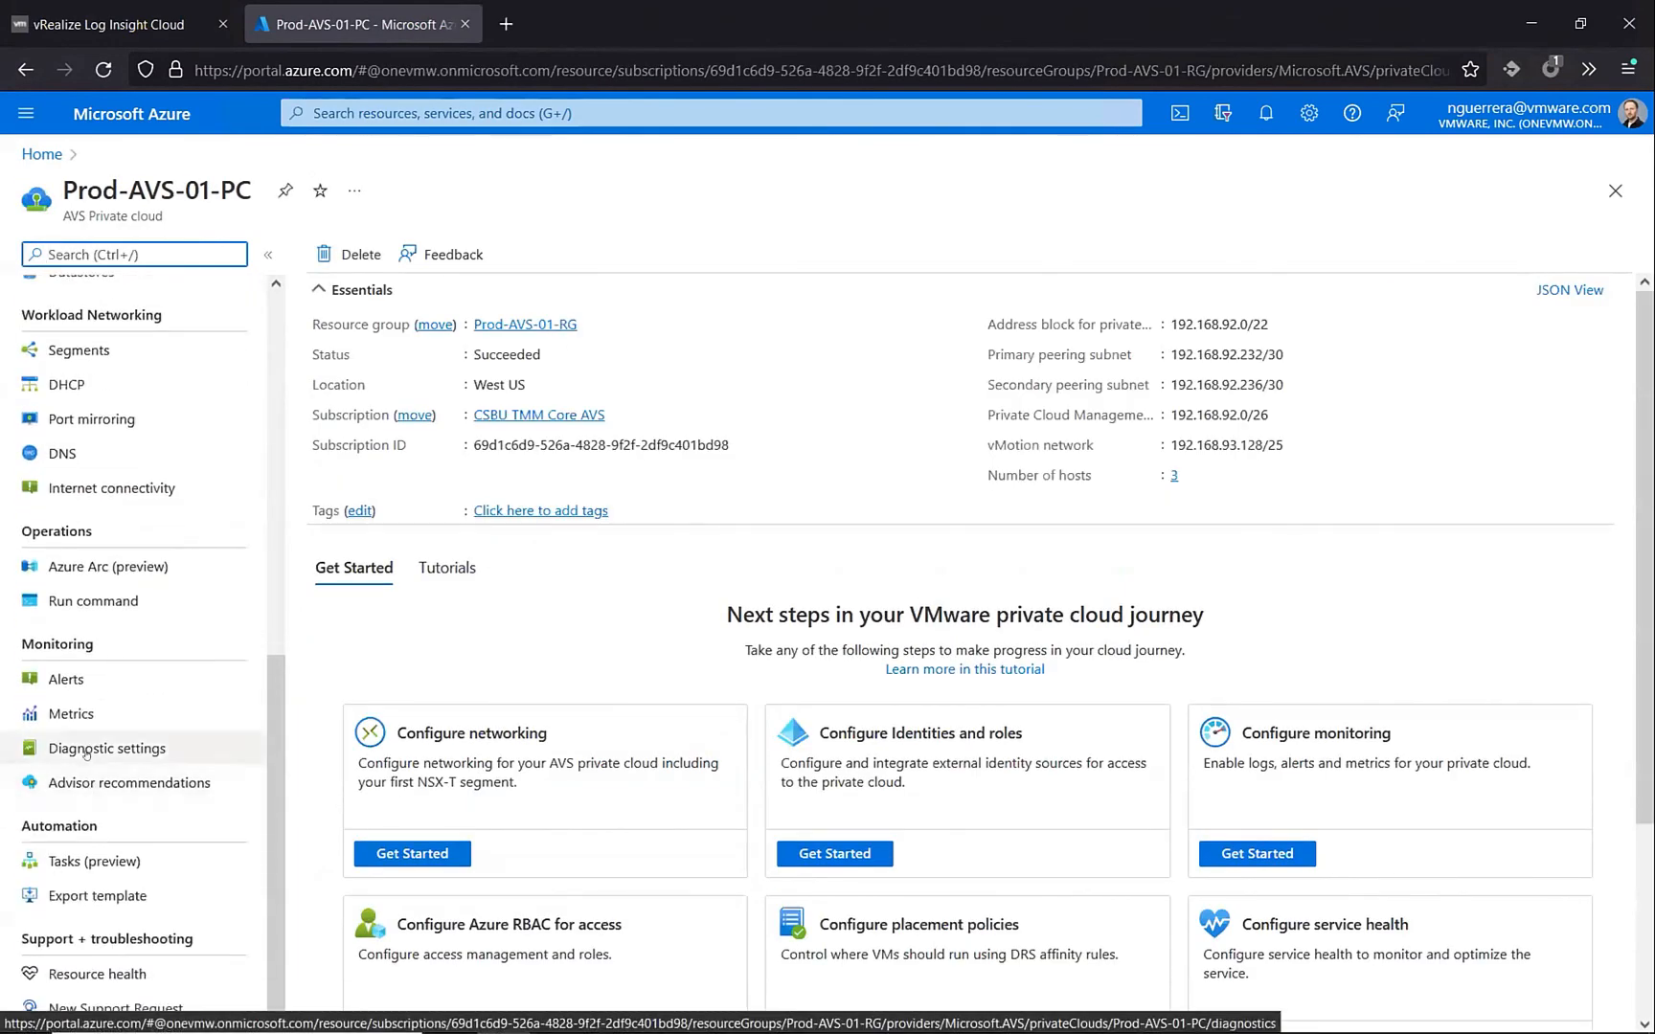
{"action": "left_click", "coordinate": [84, 752]}
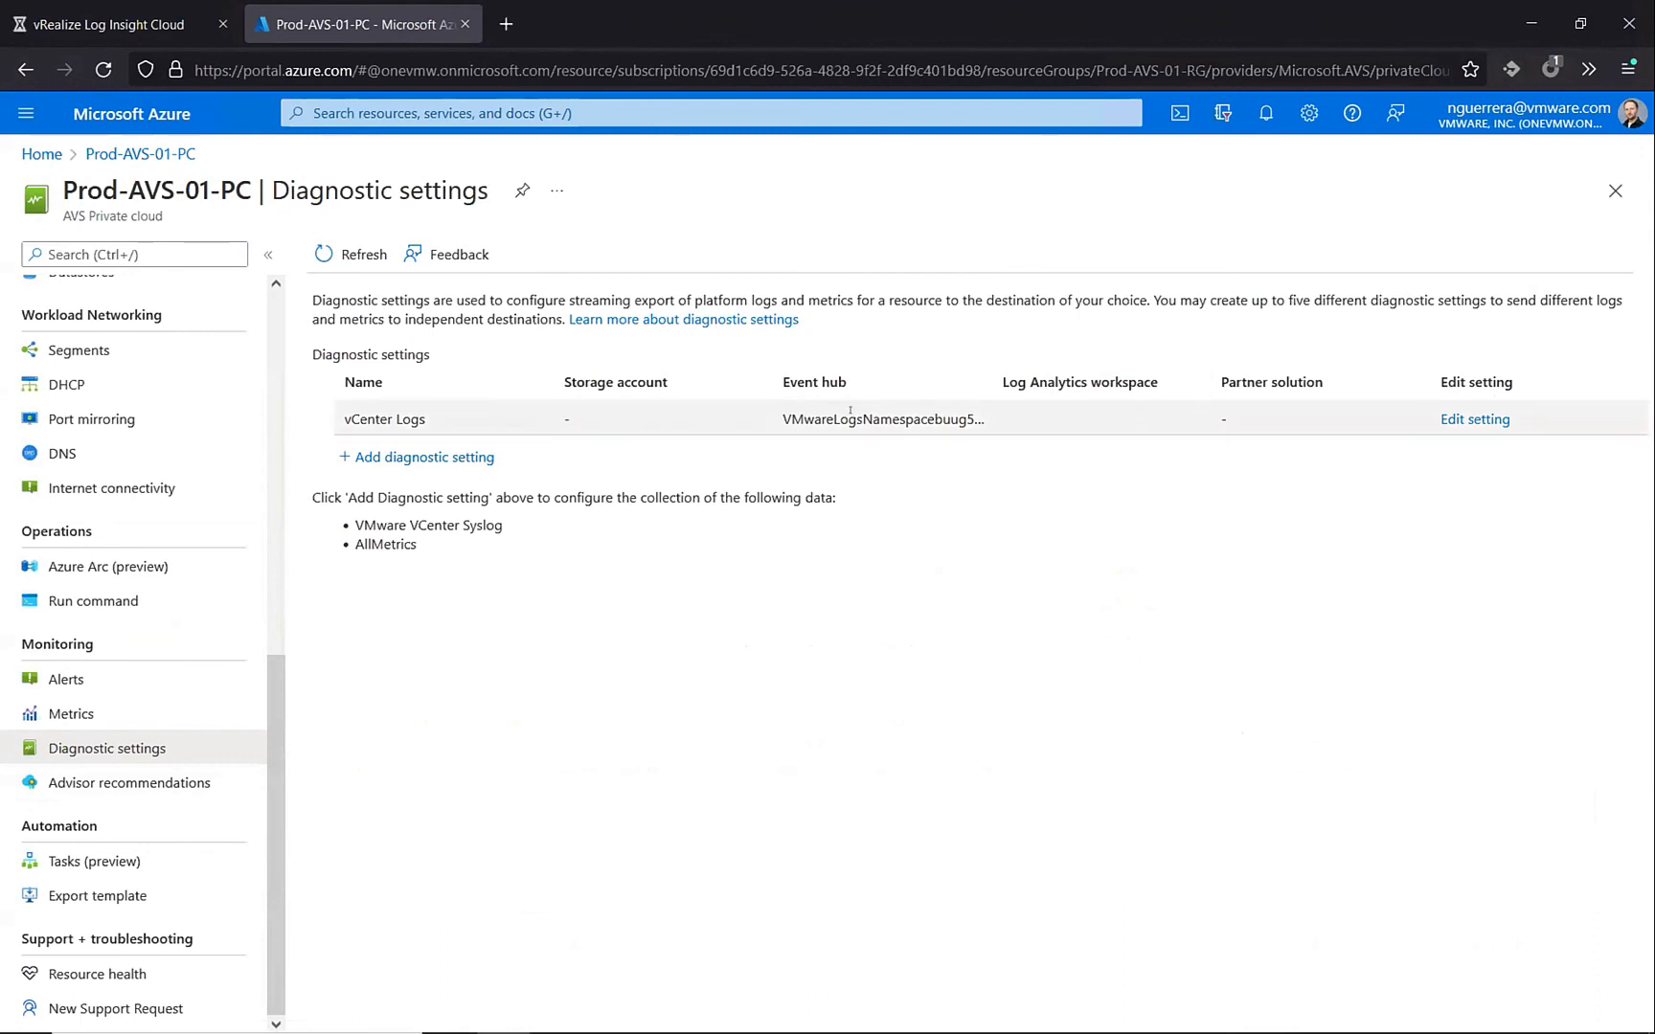
{"action": "left_click", "coordinate": [1451, 419]}
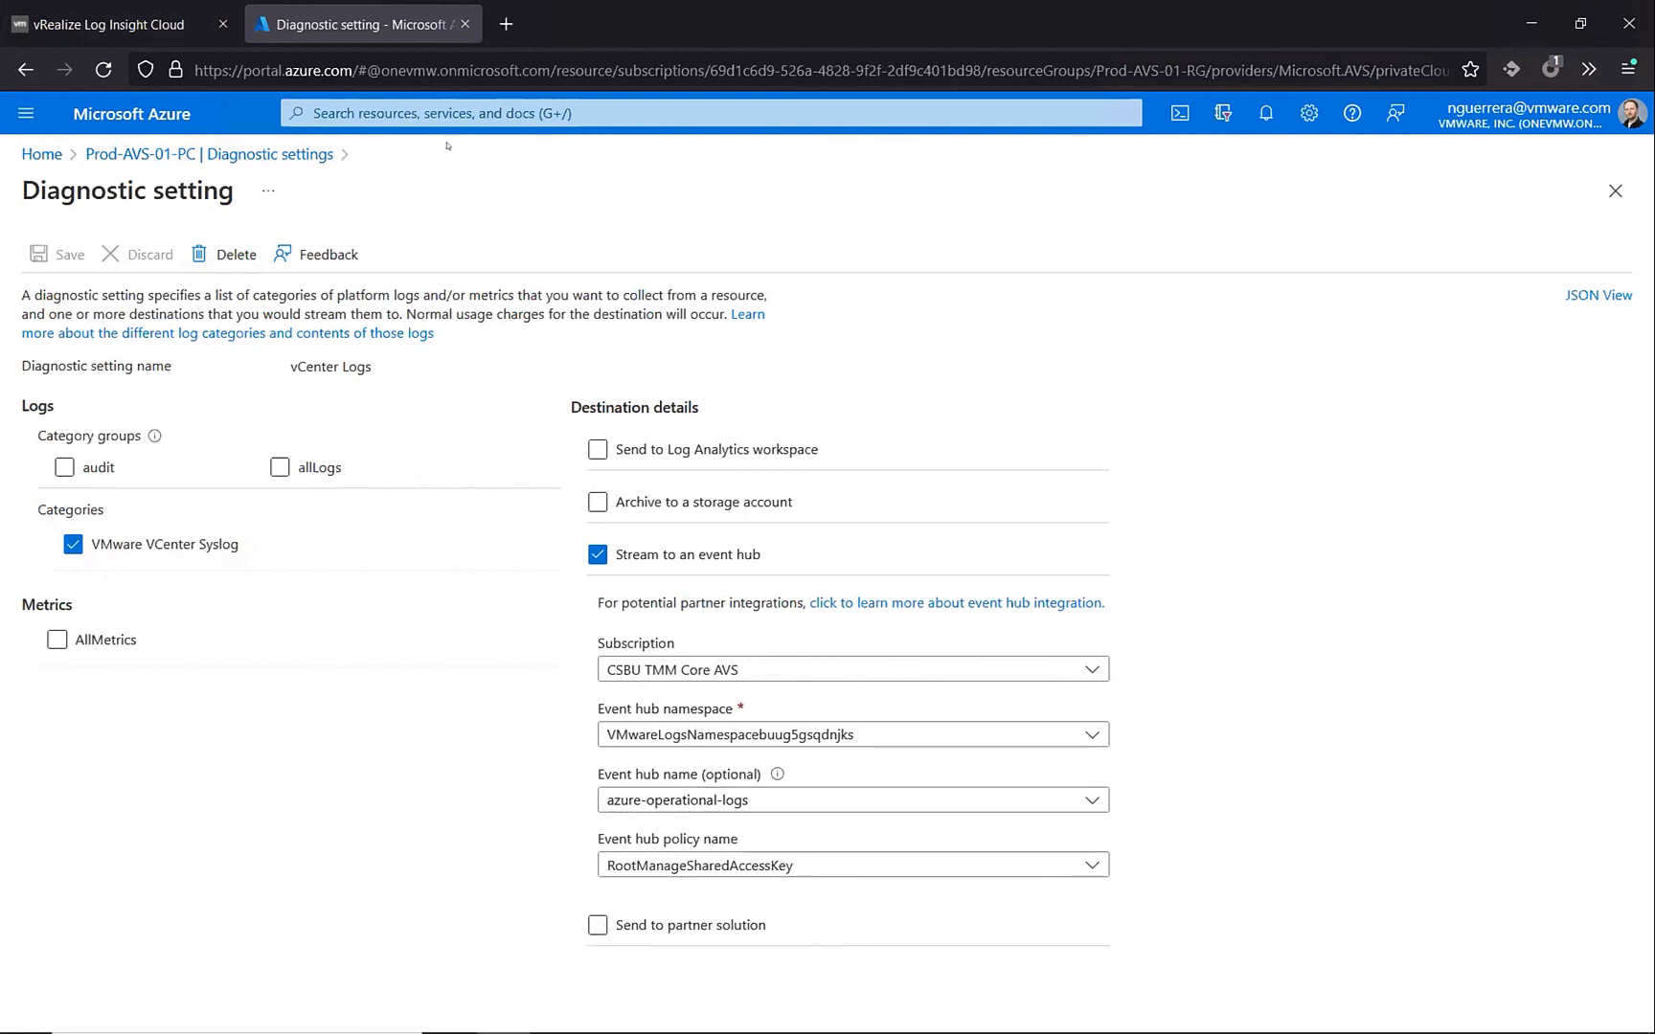
Back in vRealize Log Insight Cloud, open the Azure VMware Solution (AVS) log source and view its related logs
{"action": "left_click", "coordinate": [130, 12]}
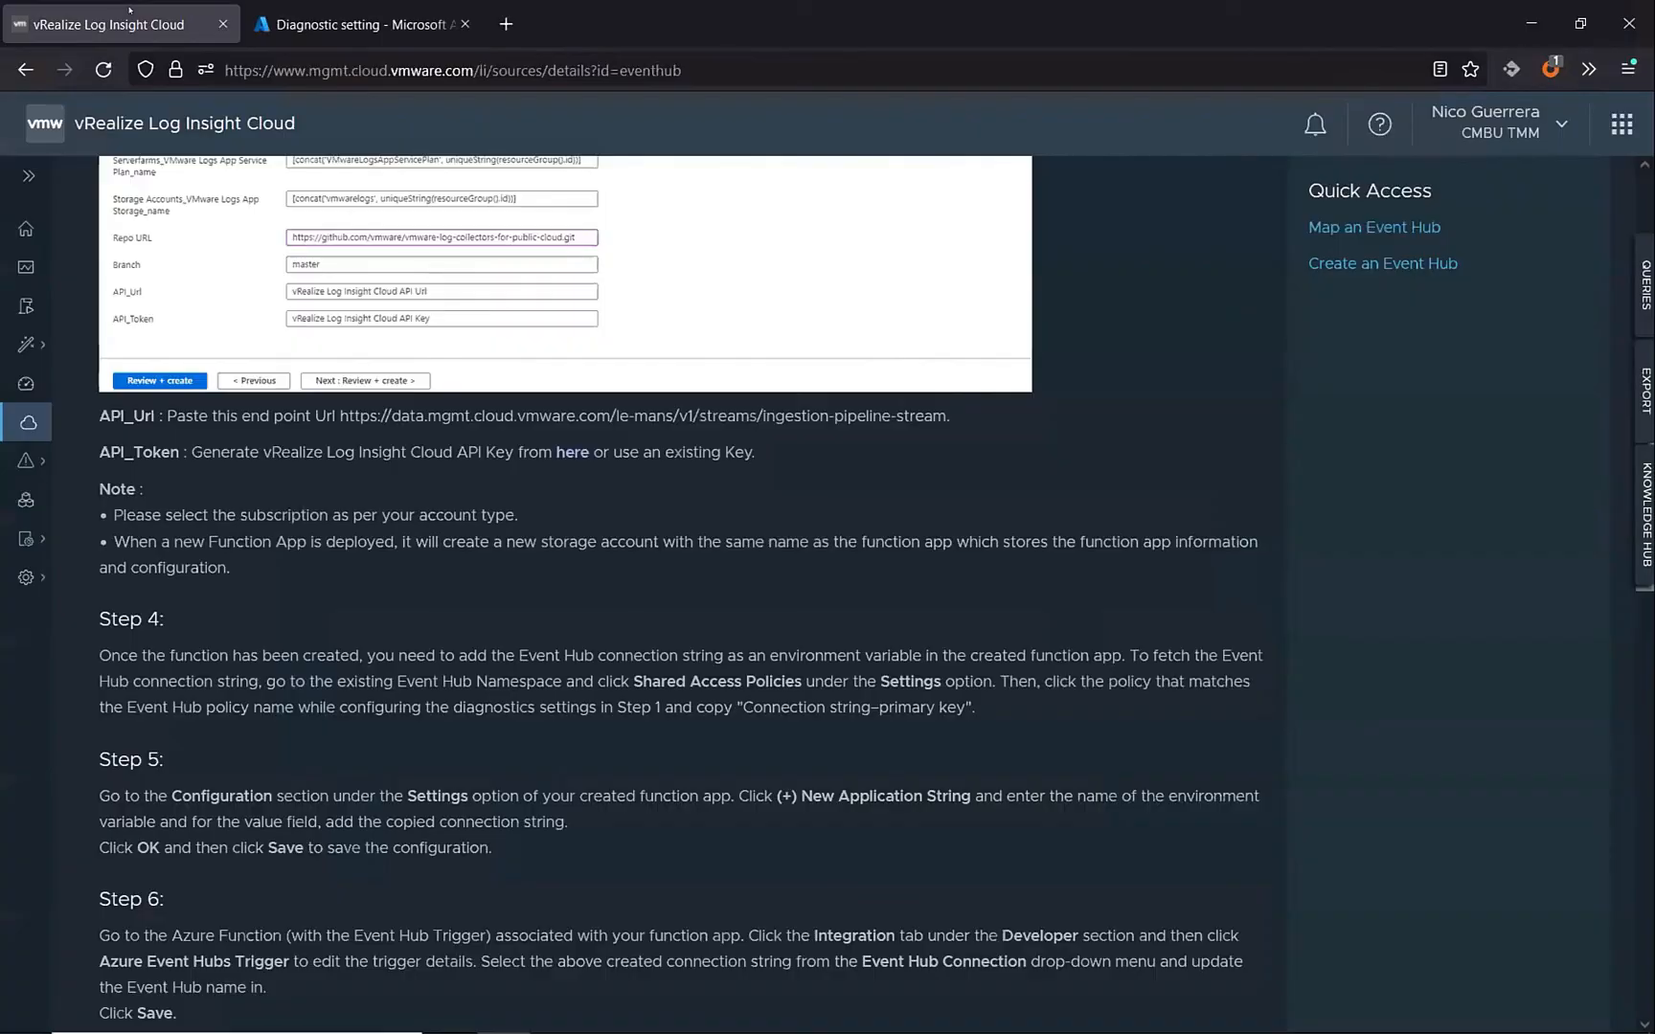
{"action": "scroll", "coordinate": [318, 740], "scroll_direction": "up", "scroll_amount": 10}
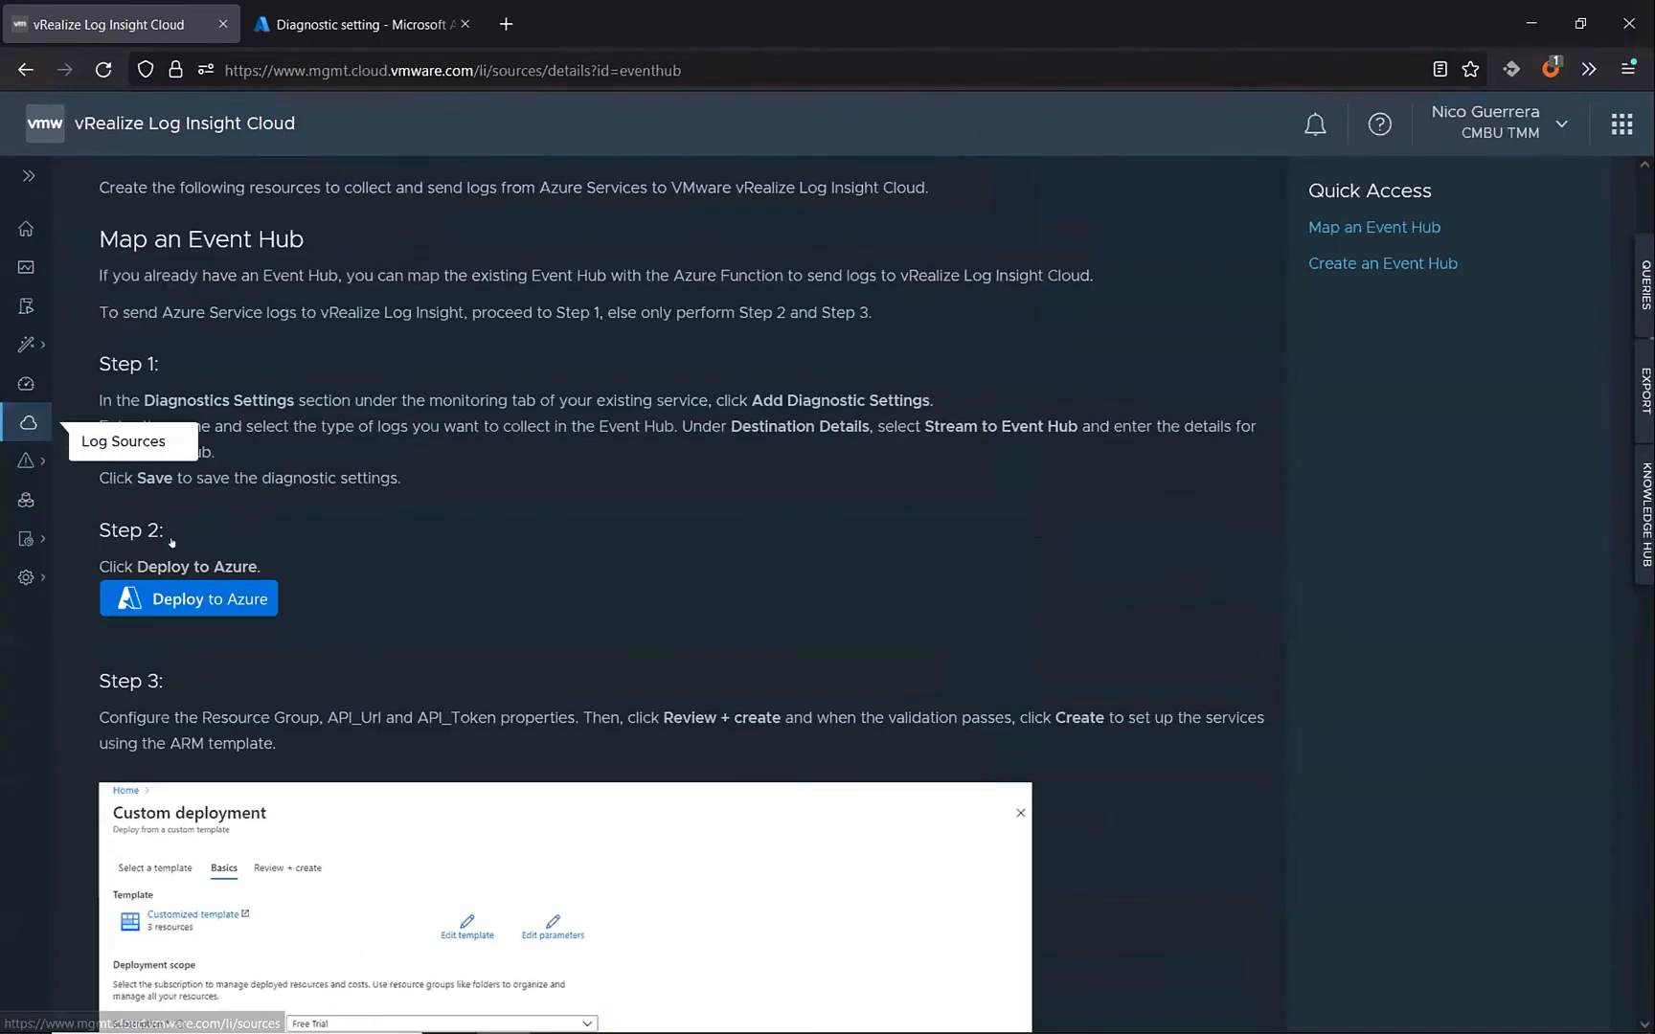
{"action": "left_click", "coordinate": [28, 422]}
{"action": "scroll", "coordinate": [384, 843], "scroll_direction": "down", "scroll_amount": 4}
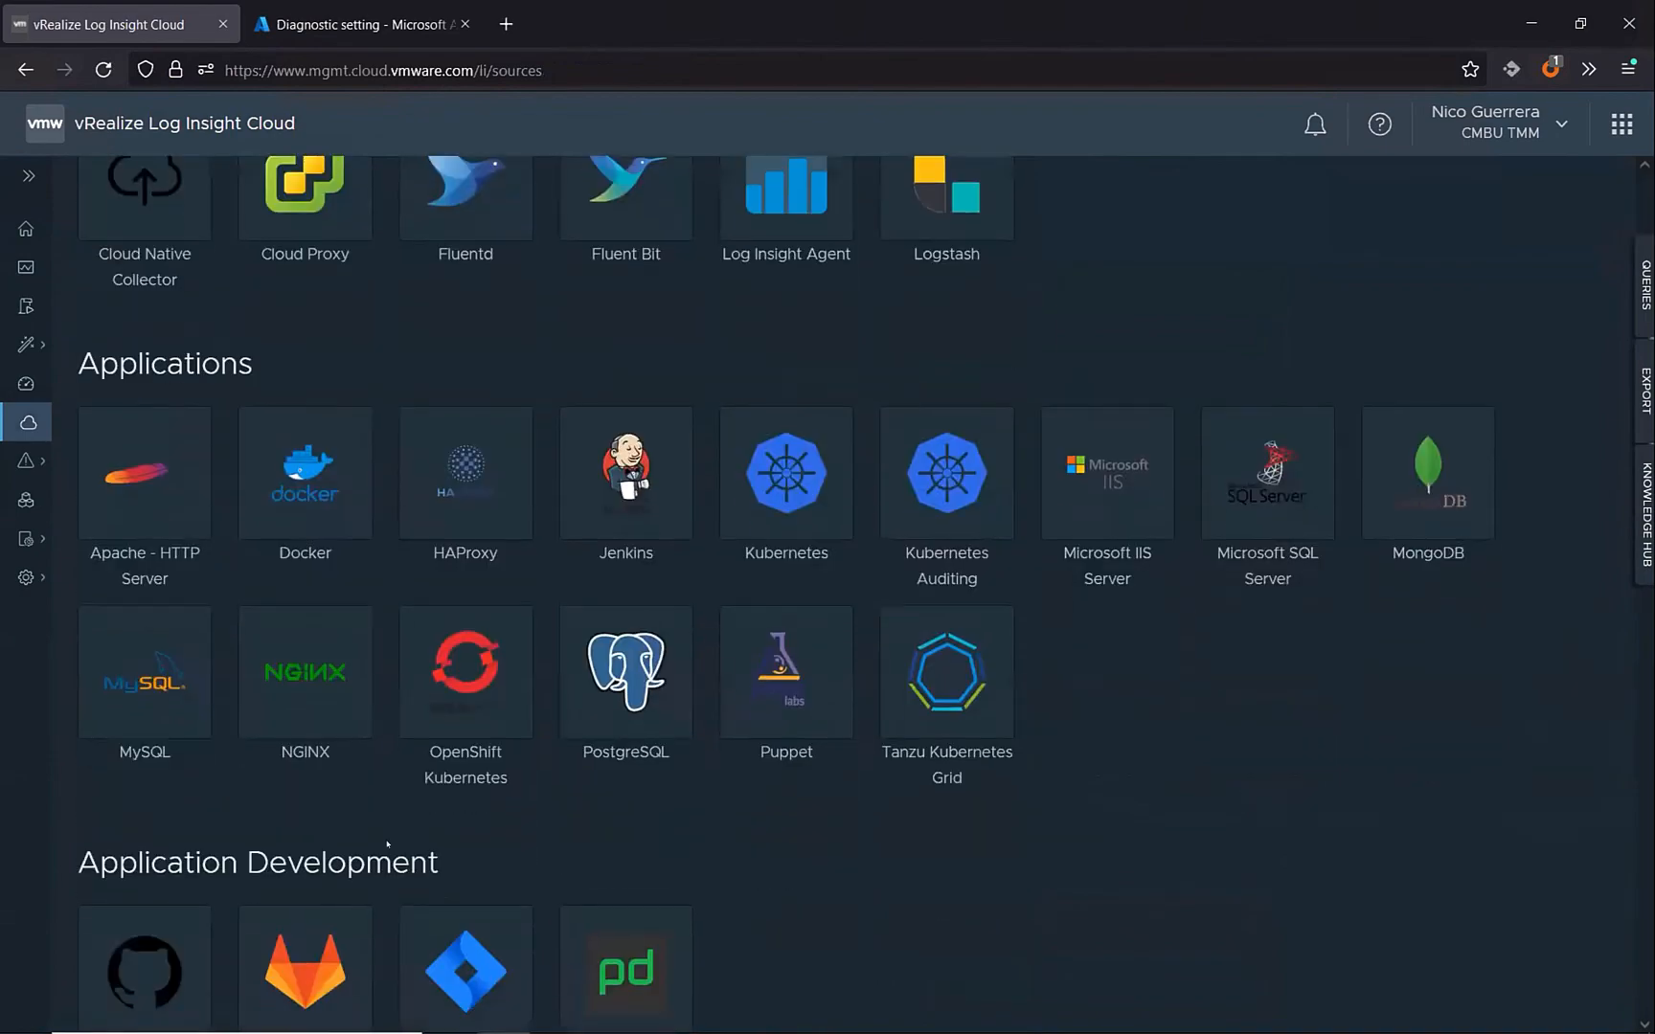
{"action": "scroll", "coordinate": [388, 844], "scroll_direction": "down", "scroll_amount": 15}
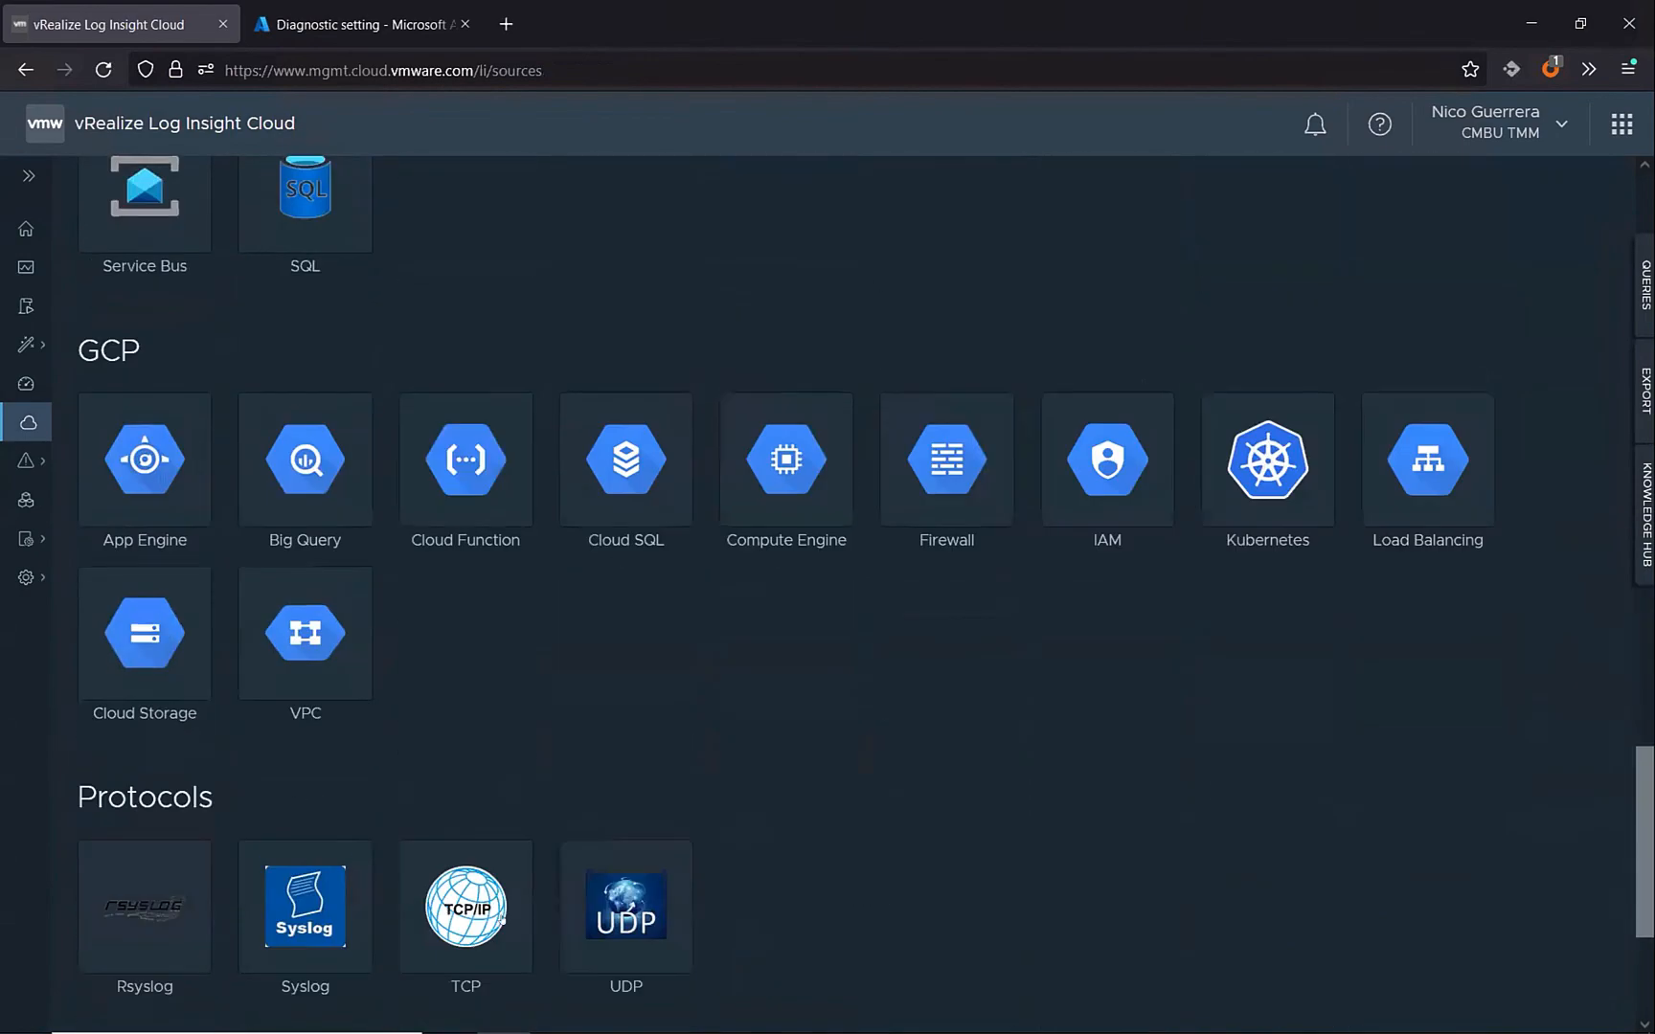
{"action": "scroll", "coordinate": [431, 865], "scroll_direction": "down", "scroll_amount": 3}
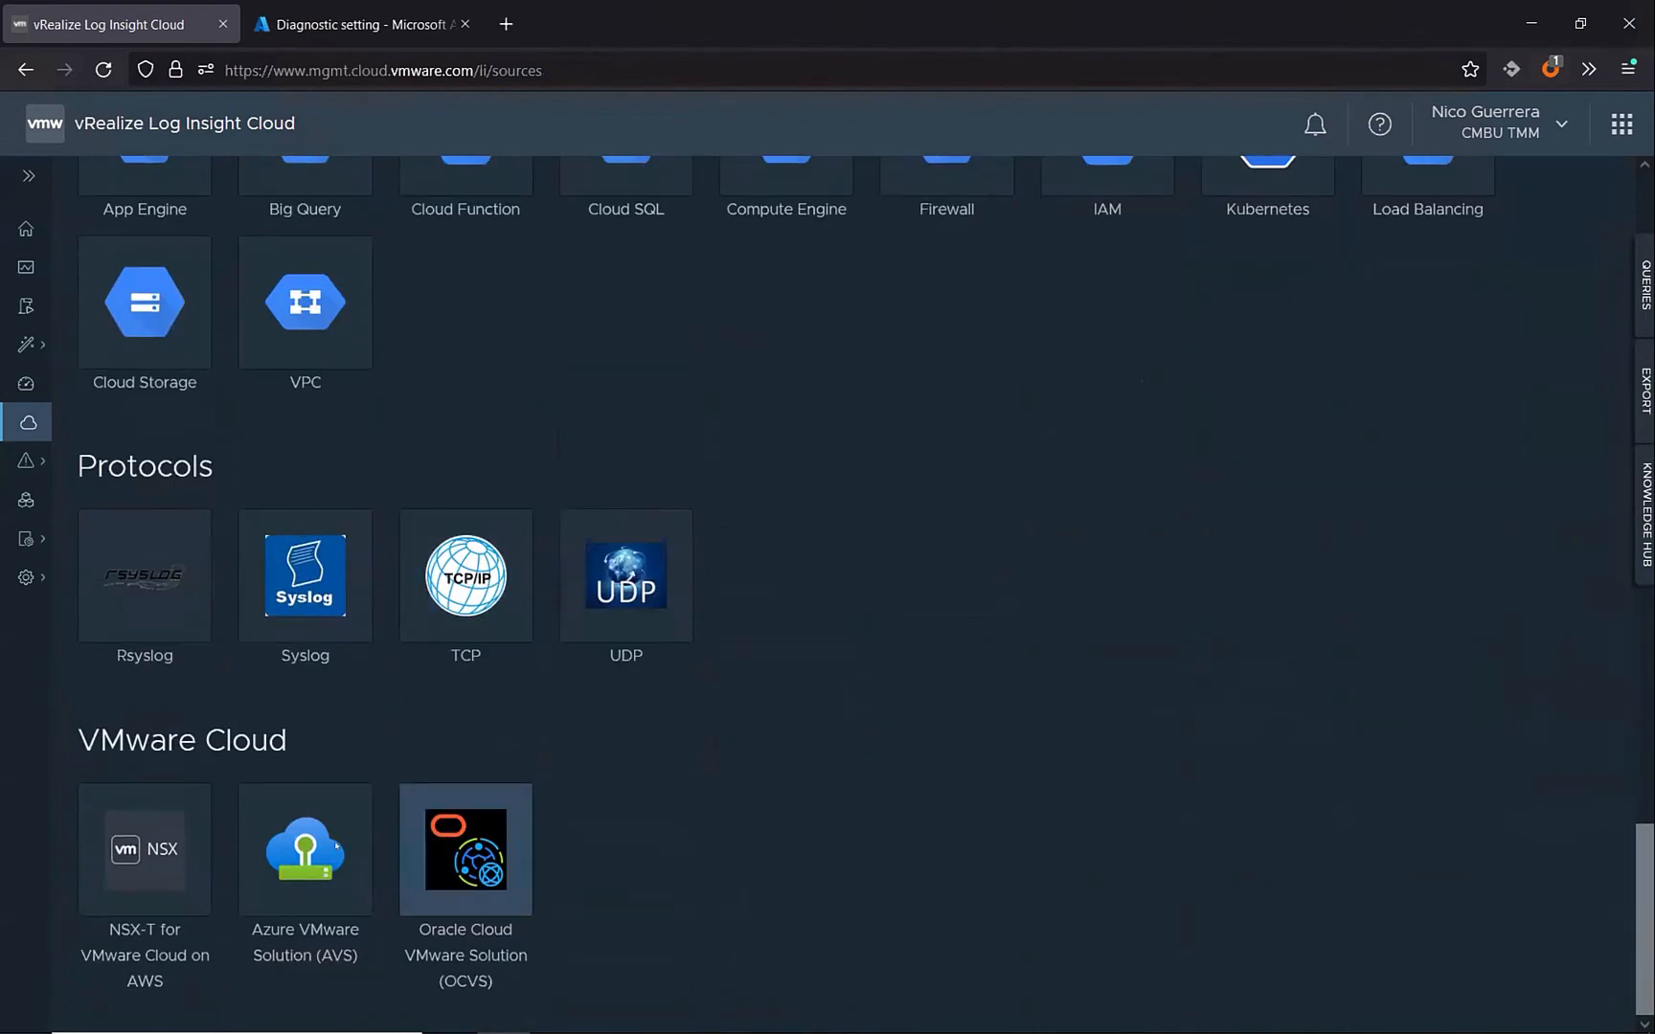
{"action": "left_click", "coordinate": [305, 852]}
{"action": "left_click", "coordinate": [171, 382]}
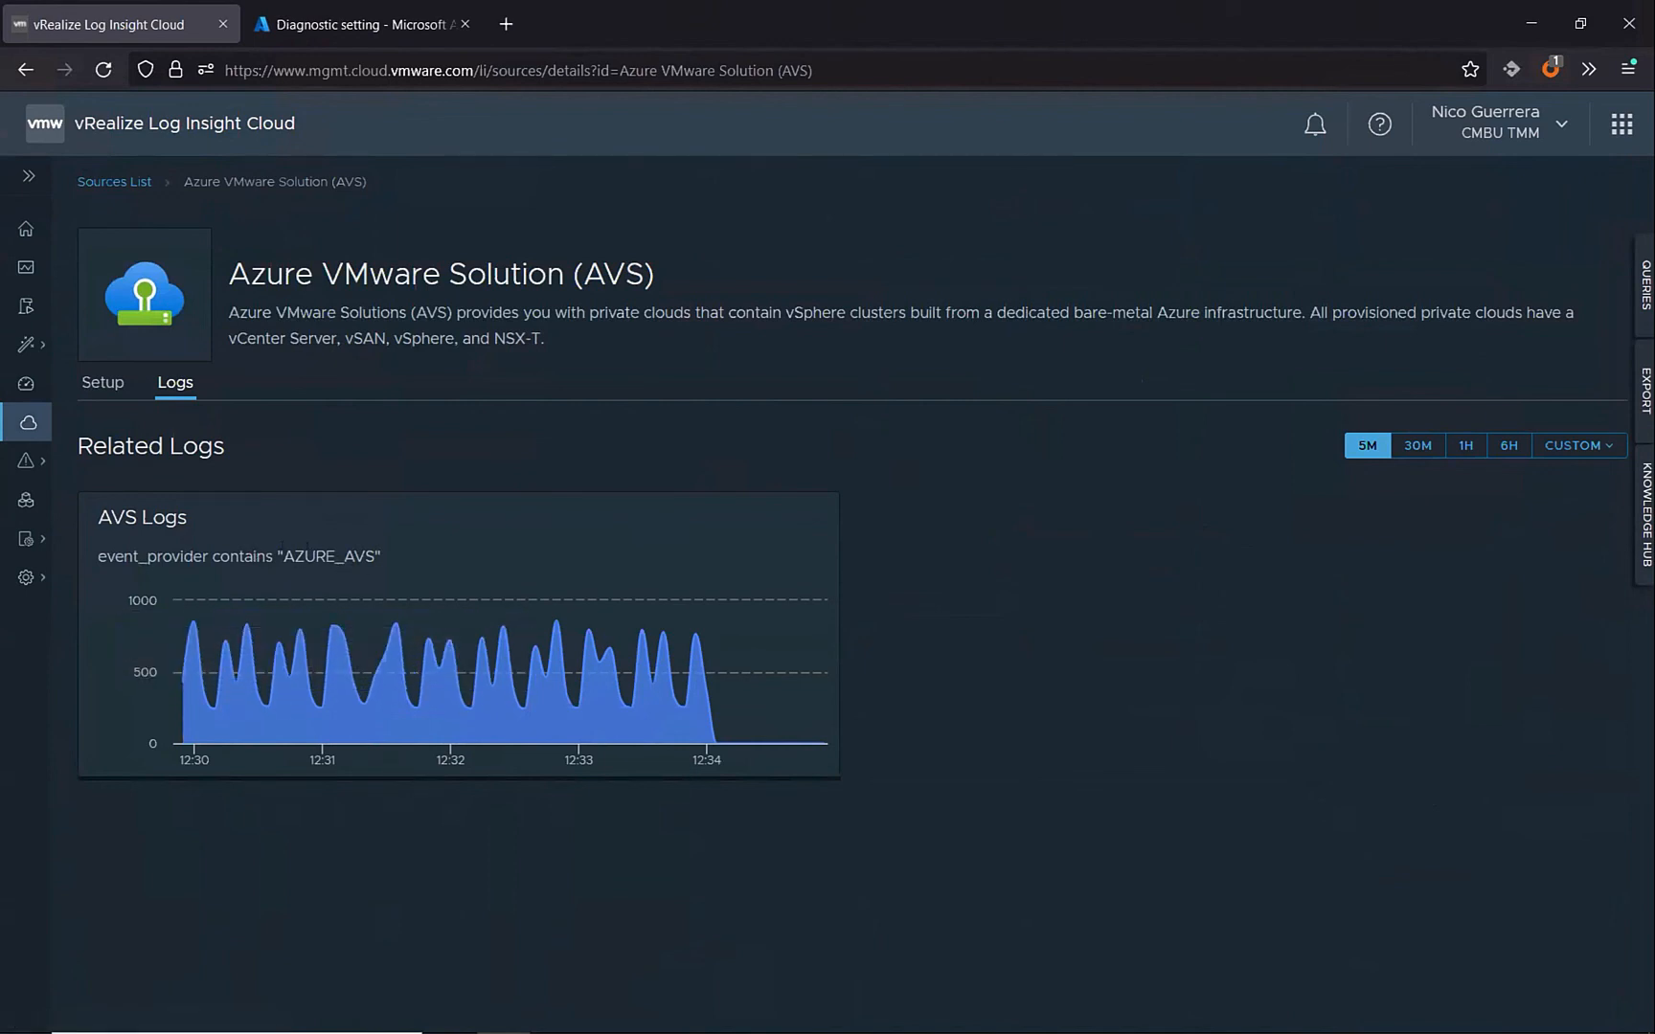
Search all logs for AZURE_AVS in Explore Logs over a 30-minute time range
{"action": "left_click", "coordinate": [19, 271]}
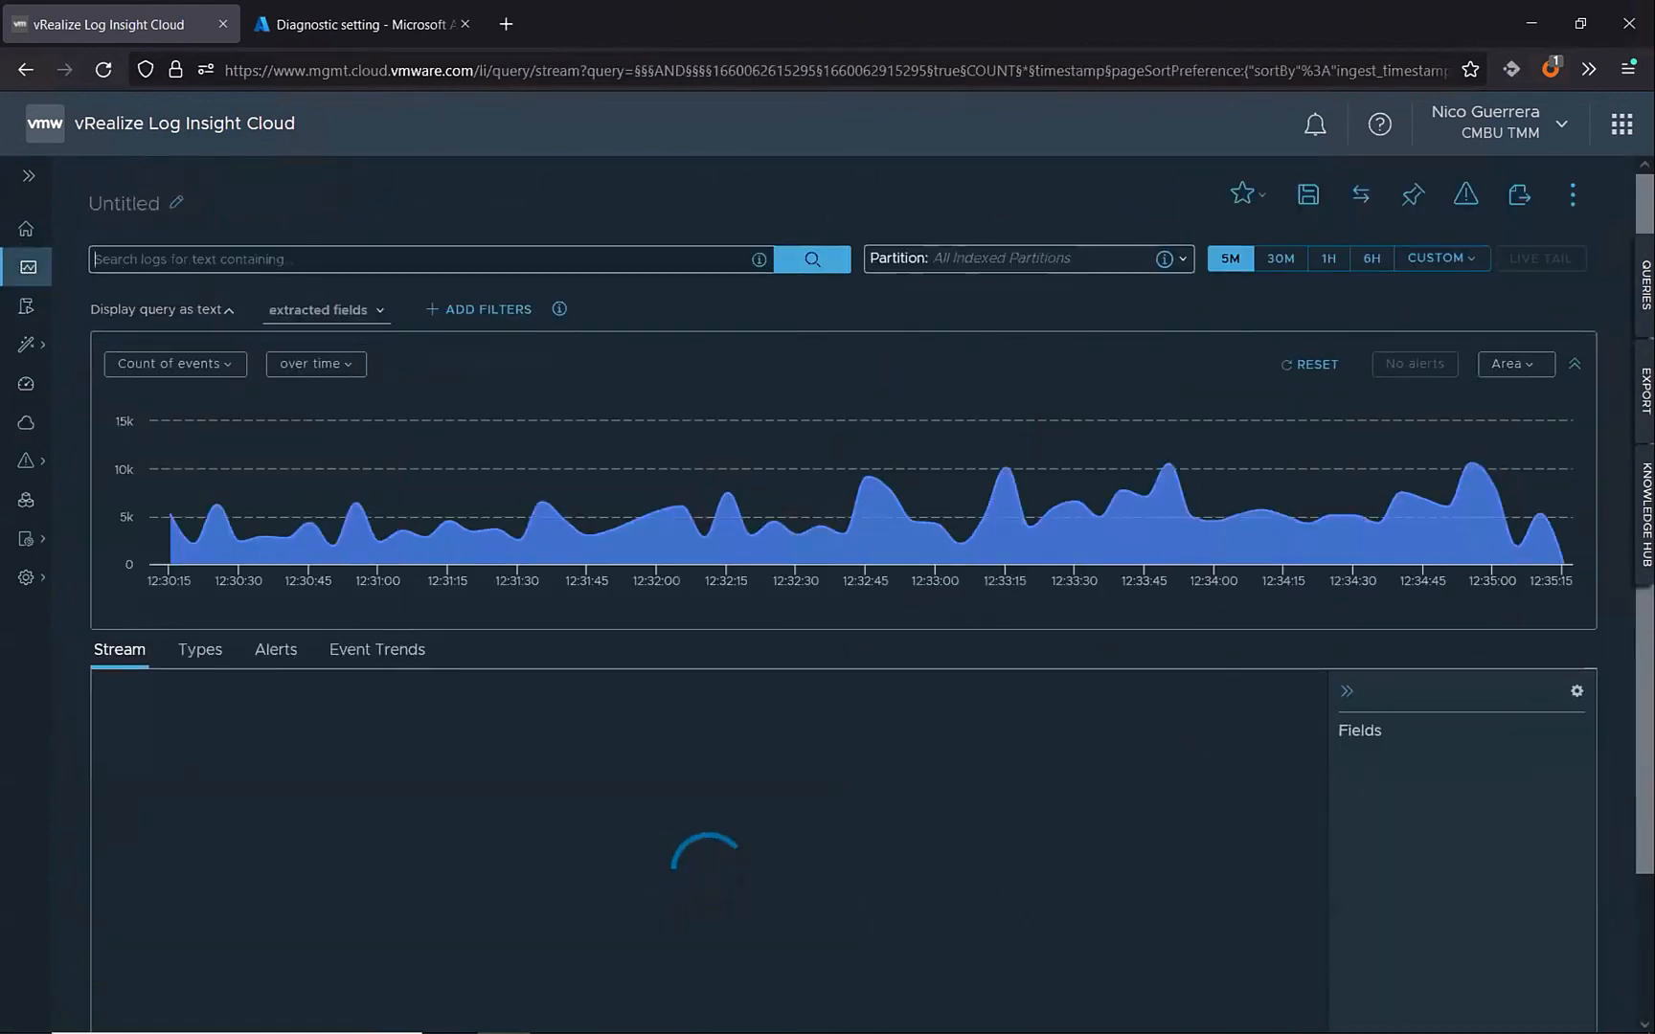
{"action": "type", "text": "AZURE_AVS"}
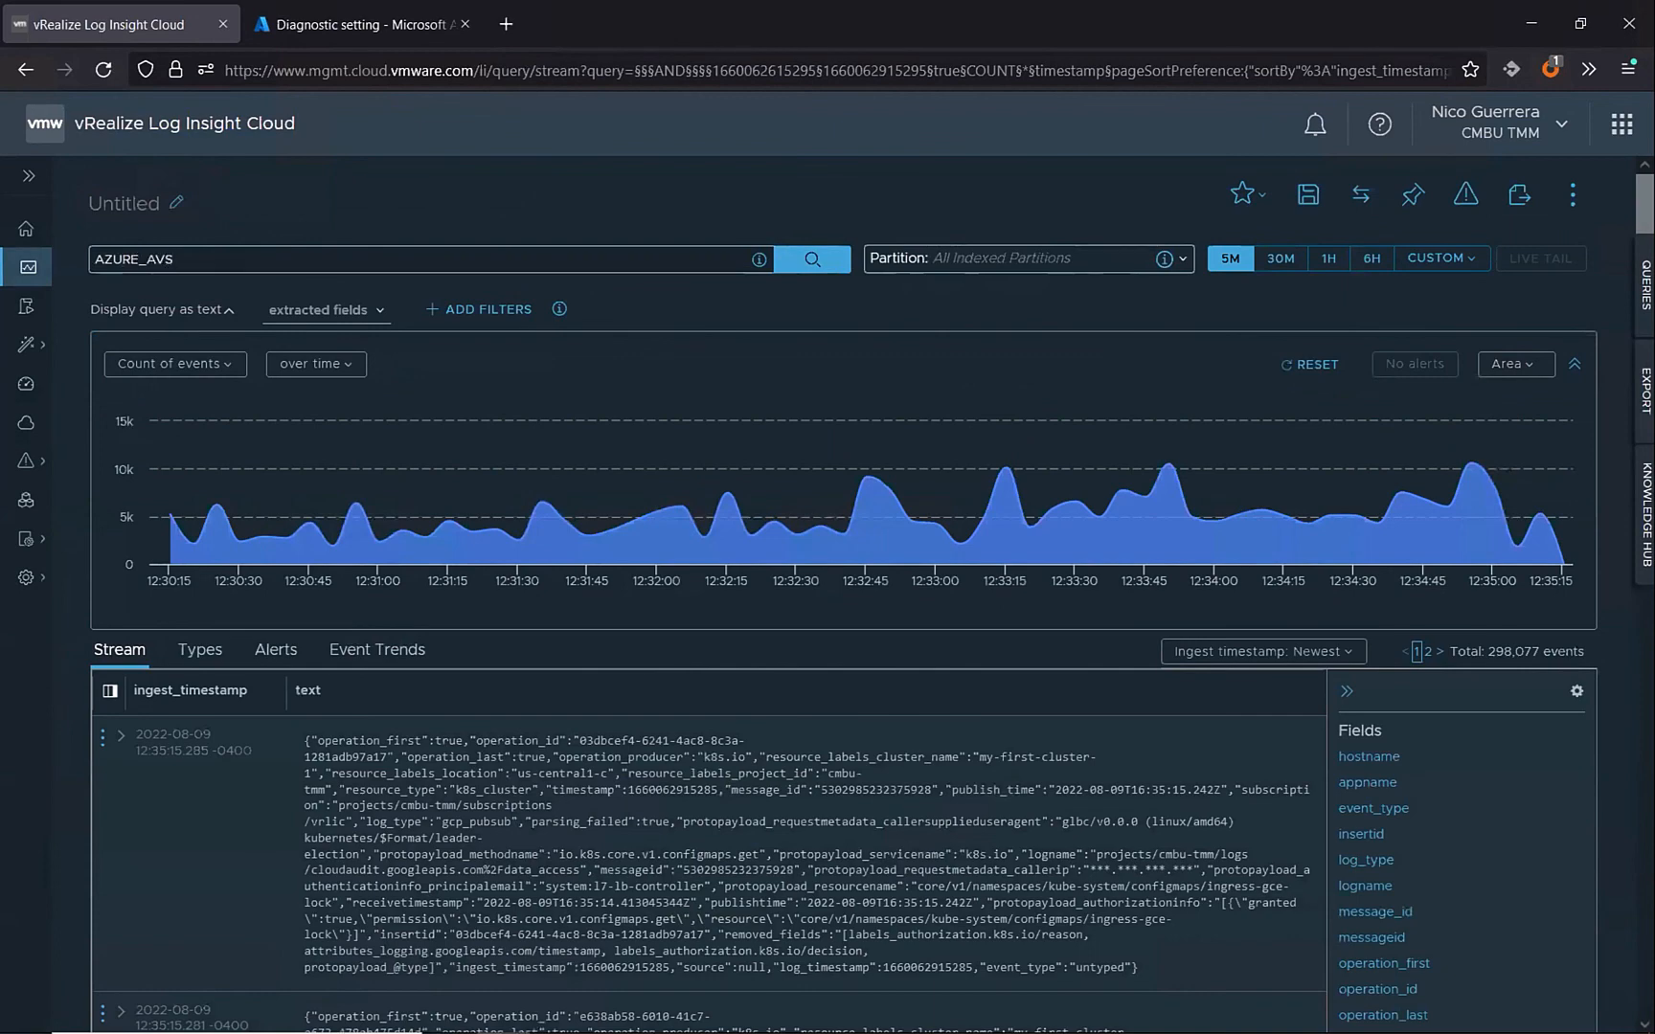
{"action": "key", "text": "Return"}
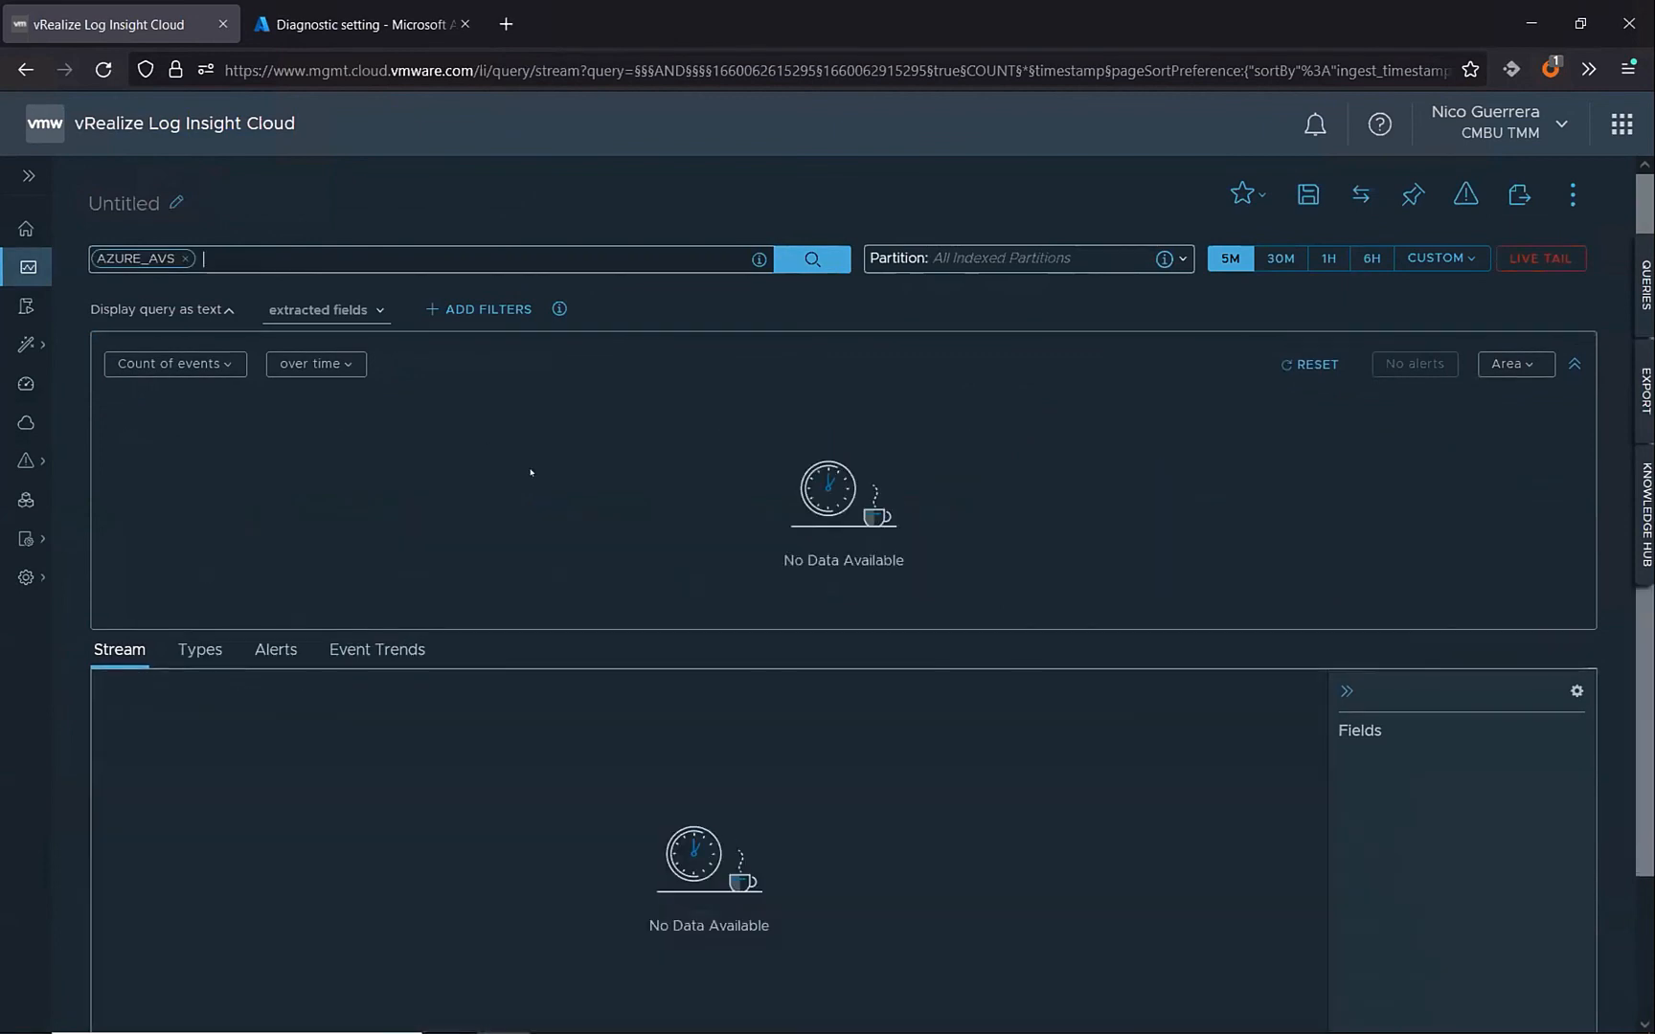
{"action": "left_click", "coordinate": [1281, 258]}
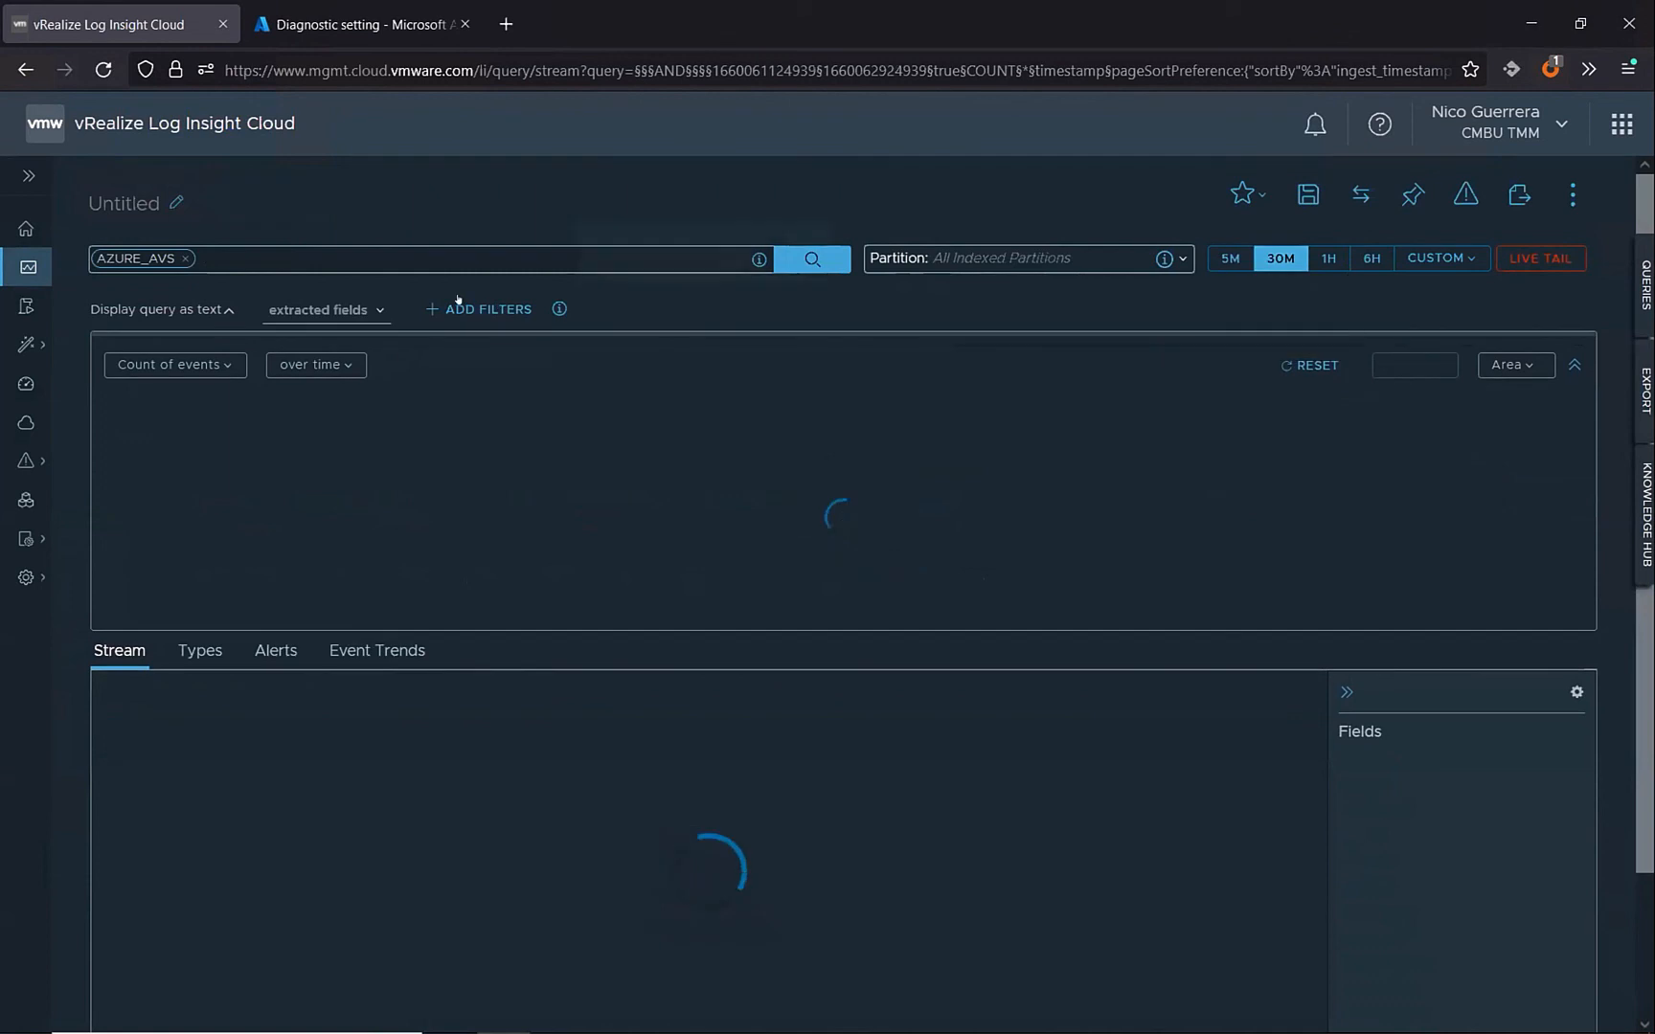
Open the AVS Logs dashboard and open its AVS Events widget as a query in Explore Logs
{"action": "left_click", "coordinate": [26, 178]}
{"action": "left_click", "coordinate": [86, 383]}
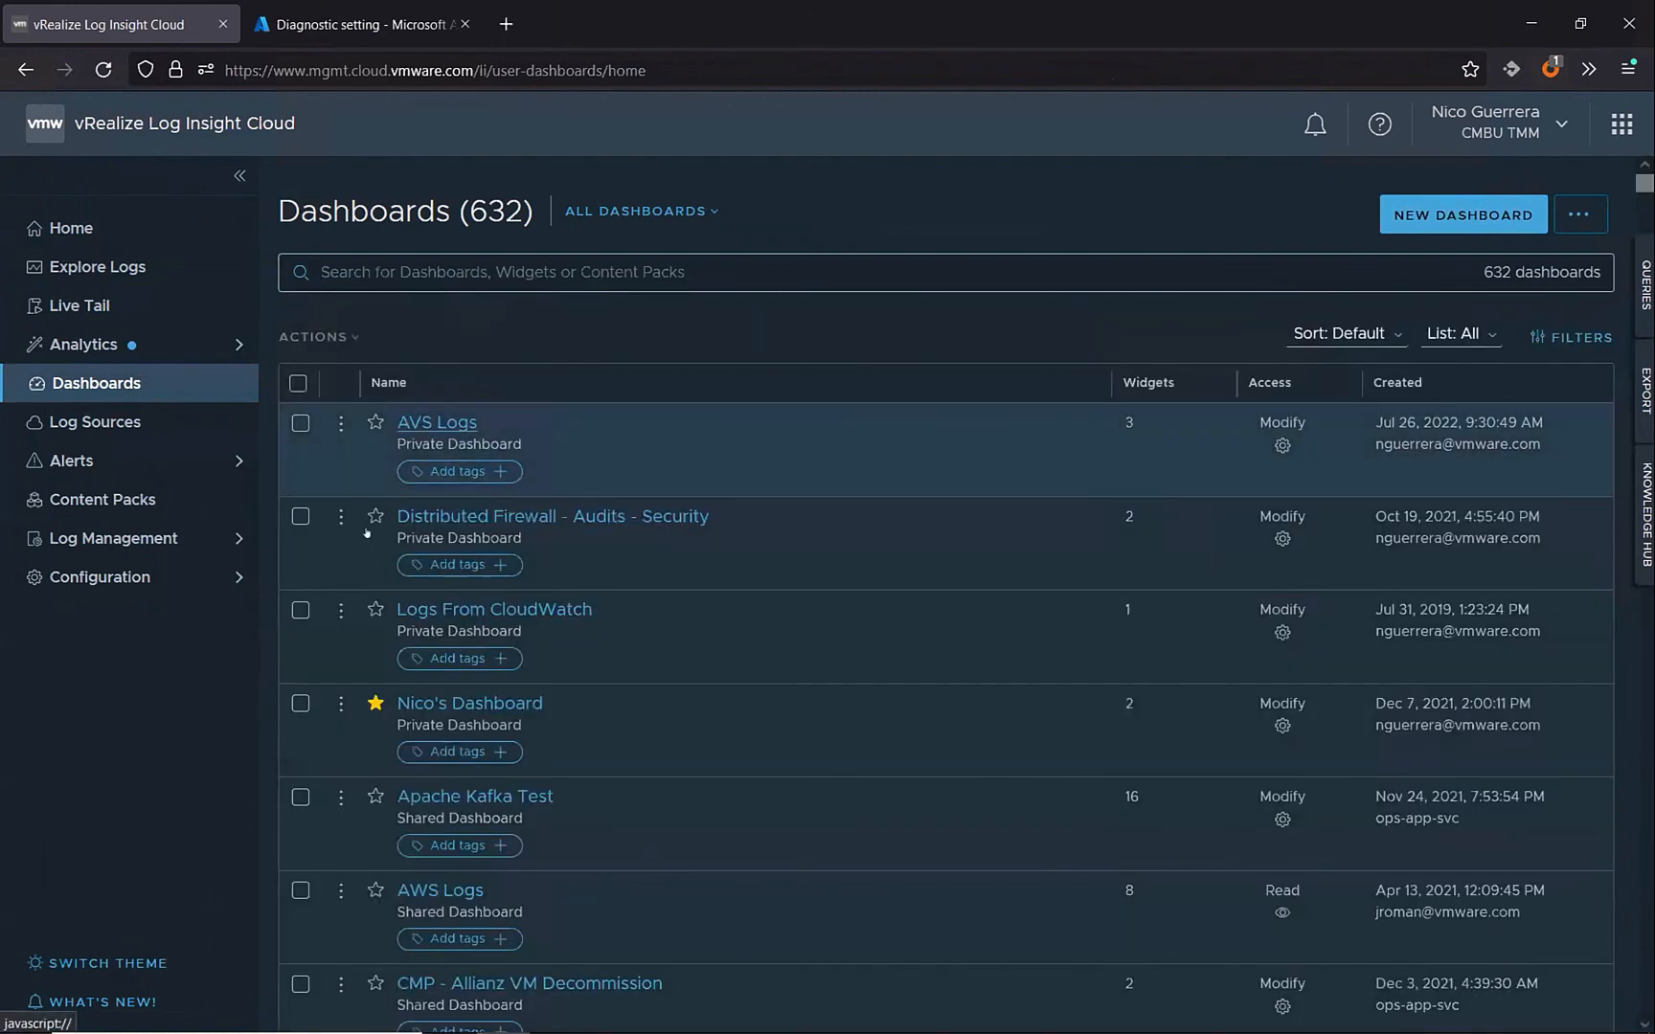
{"action": "left_click", "coordinate": [405, 421]}
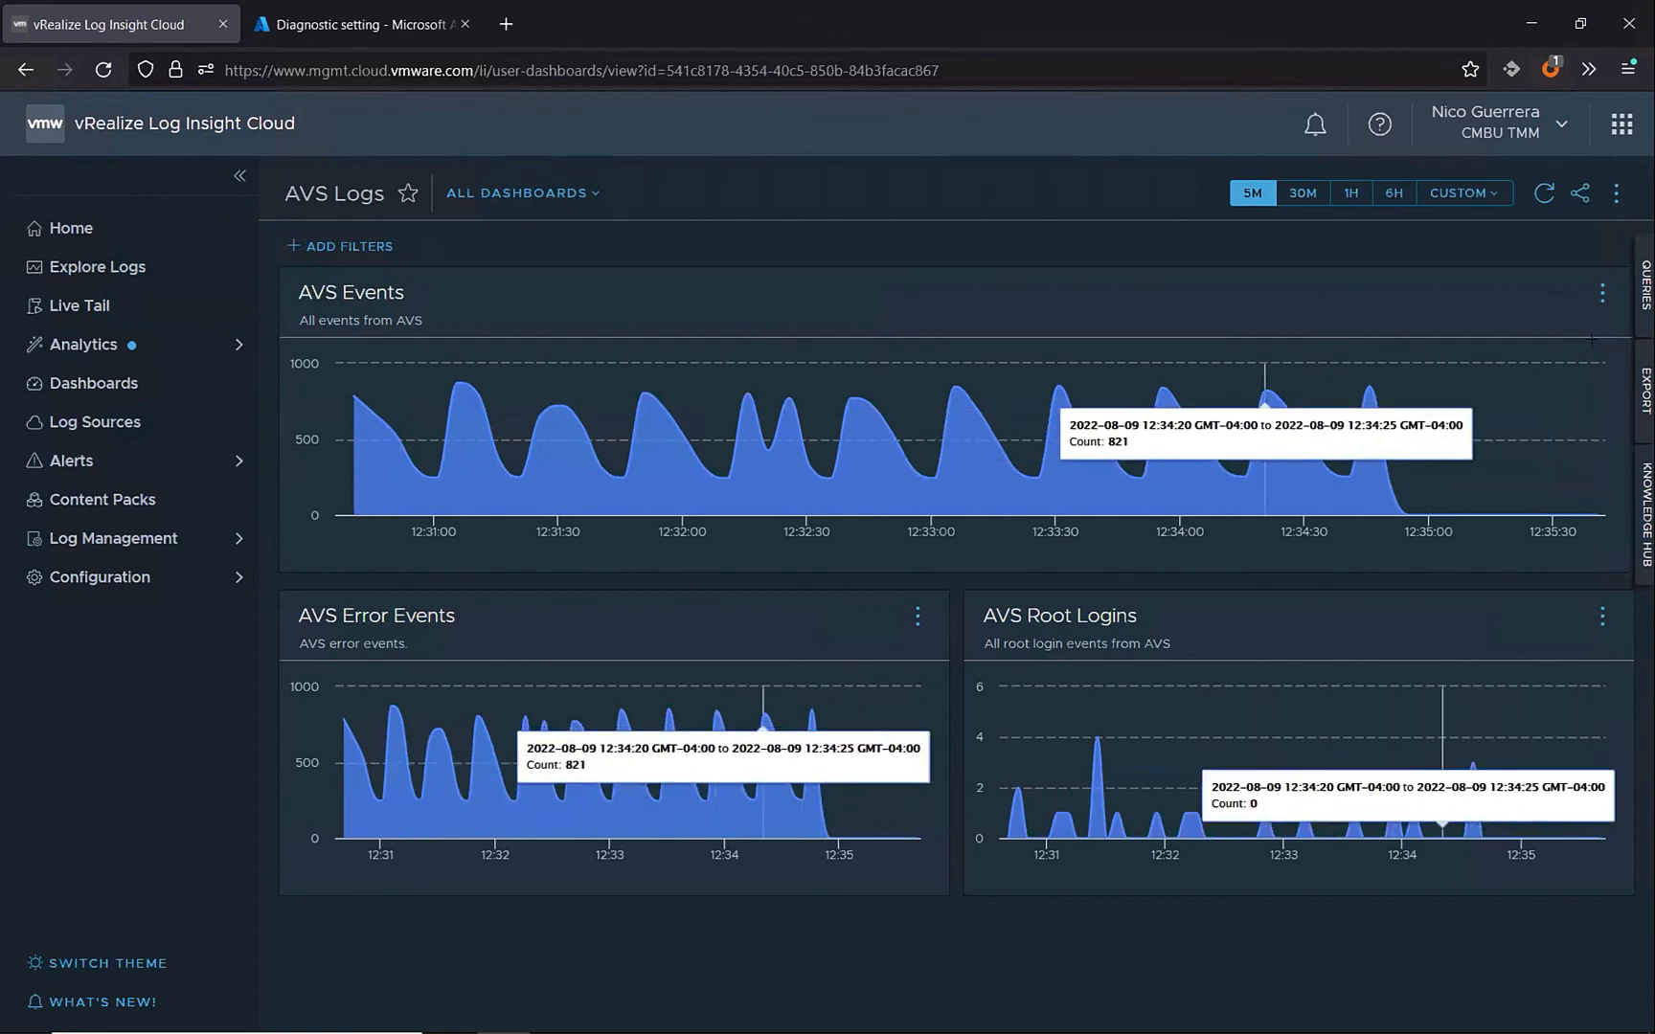
{"action": "left_click", "coordinate": [1602, 292]}
{"action": "left_click", "coordinate": [1511, 347]}
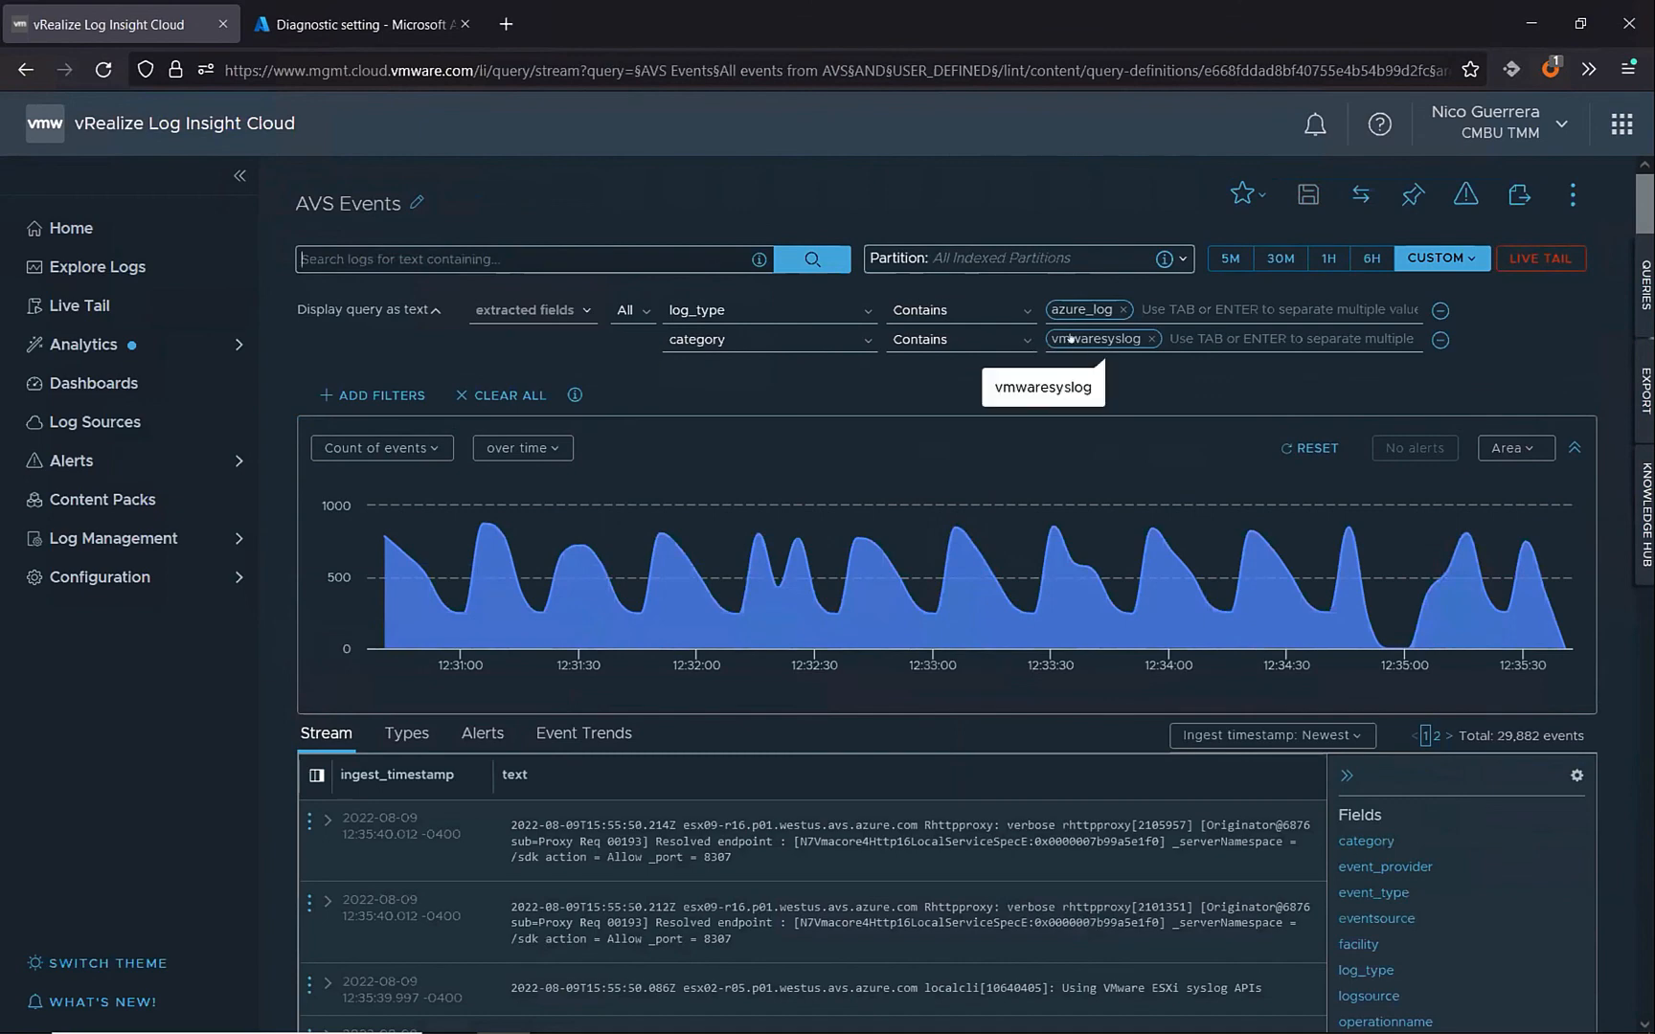
Examine the AVS Events log stream, expanding the fields of the "DCBX settings invalid for NIC on vmnic3" entry
{"action": "scroll", "coordinate": [821, 836], "scroll_direction": "down", "scroll_amount": 3}
{"action": "scroll", "coordinate": [821, 836], "scroll_direction": "down", "scroll_amount": 3}
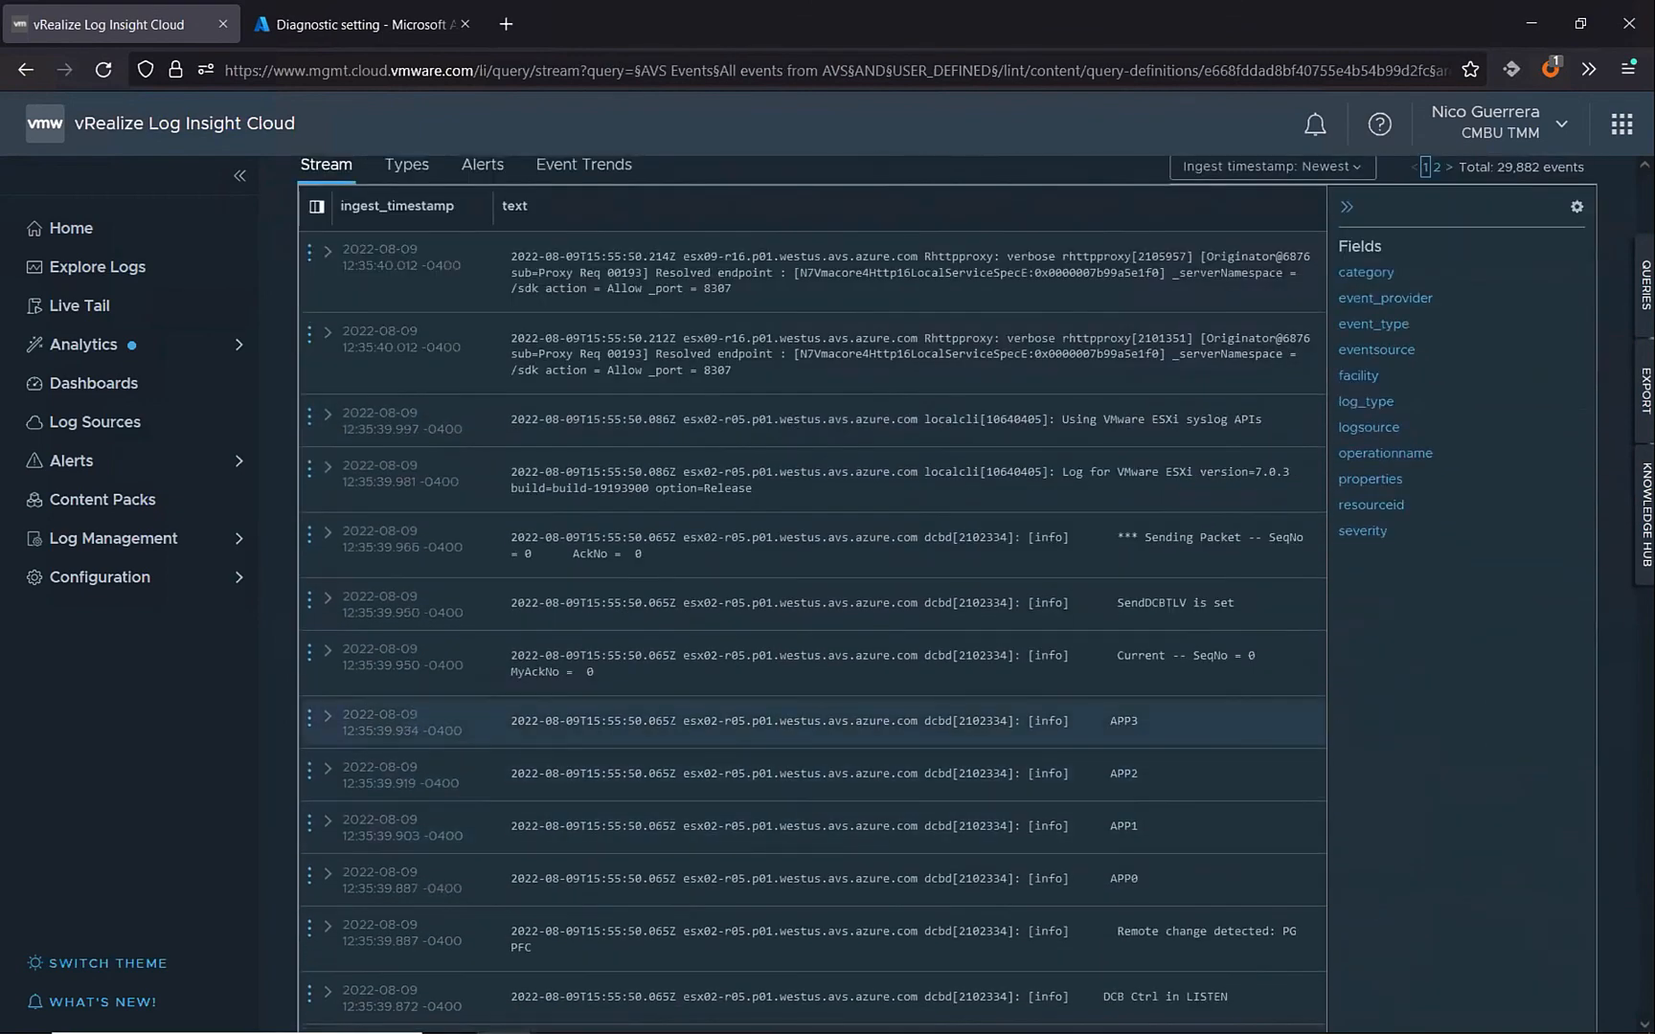
{"action": "scroll", "coordinate": [666, 726], "scroll_direction": "down", "scroll_amount": 5}
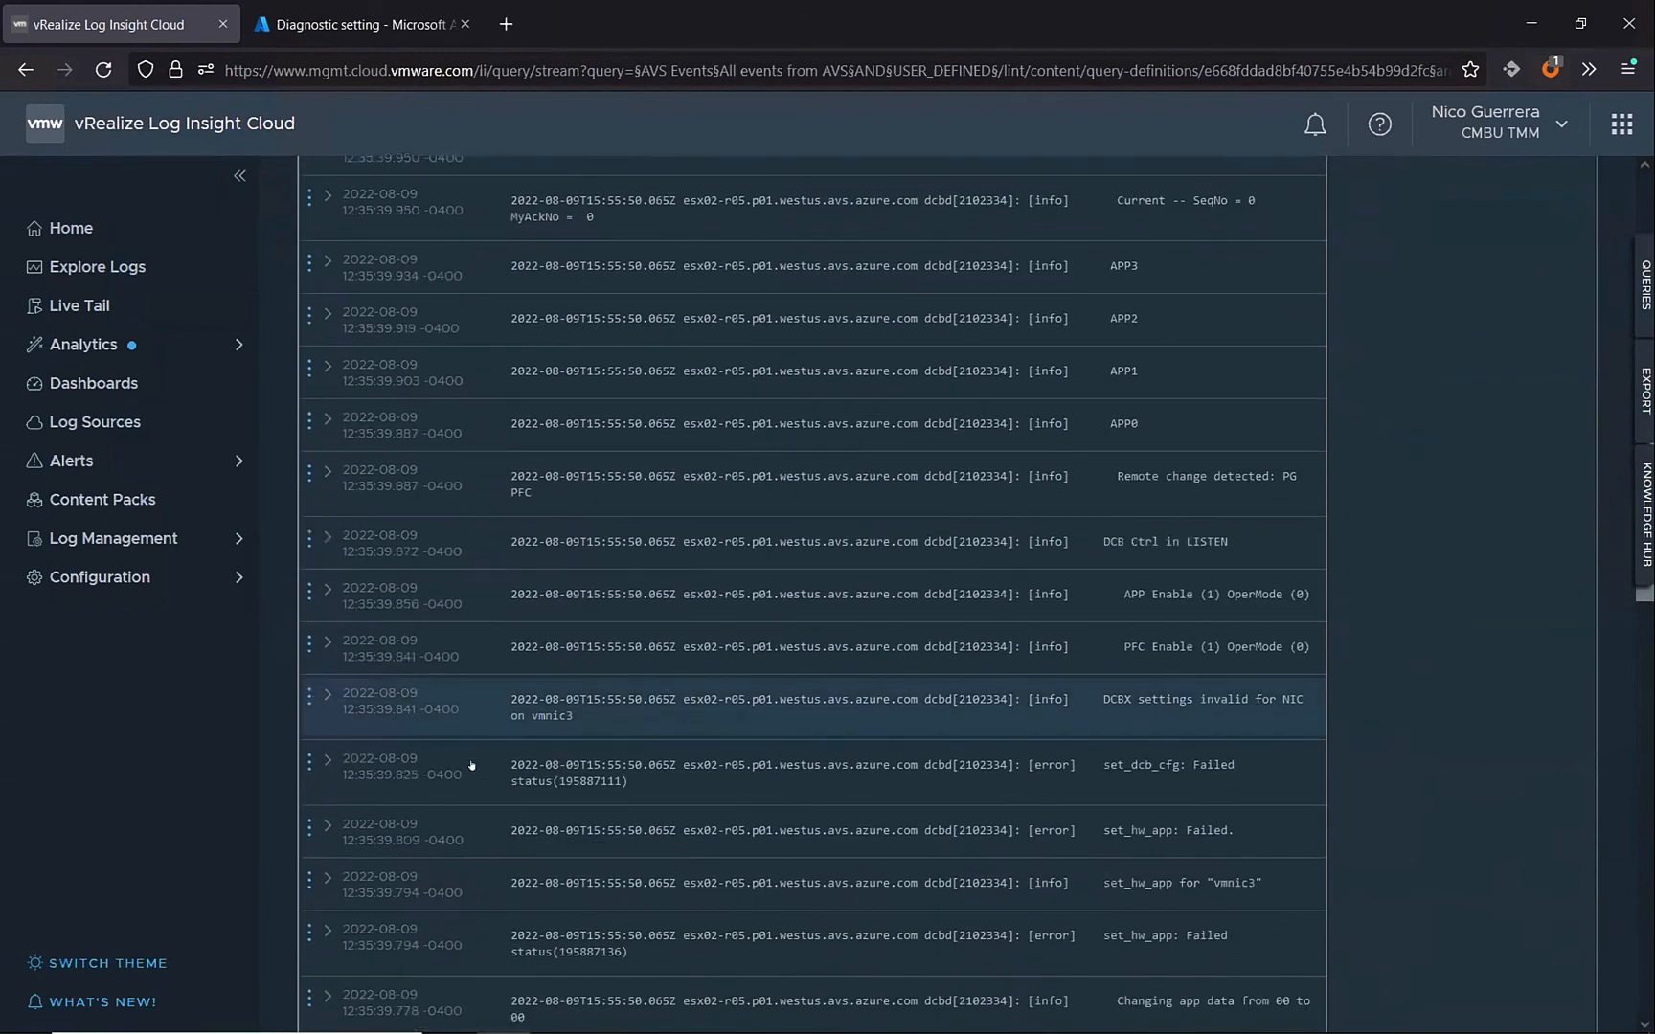
{"action": "left_click", "coordinate": [441, 704]}
{"action": "scroll", "coordinate": [443, 739], "scroll_direction": "down", "scroll_amount": 2}
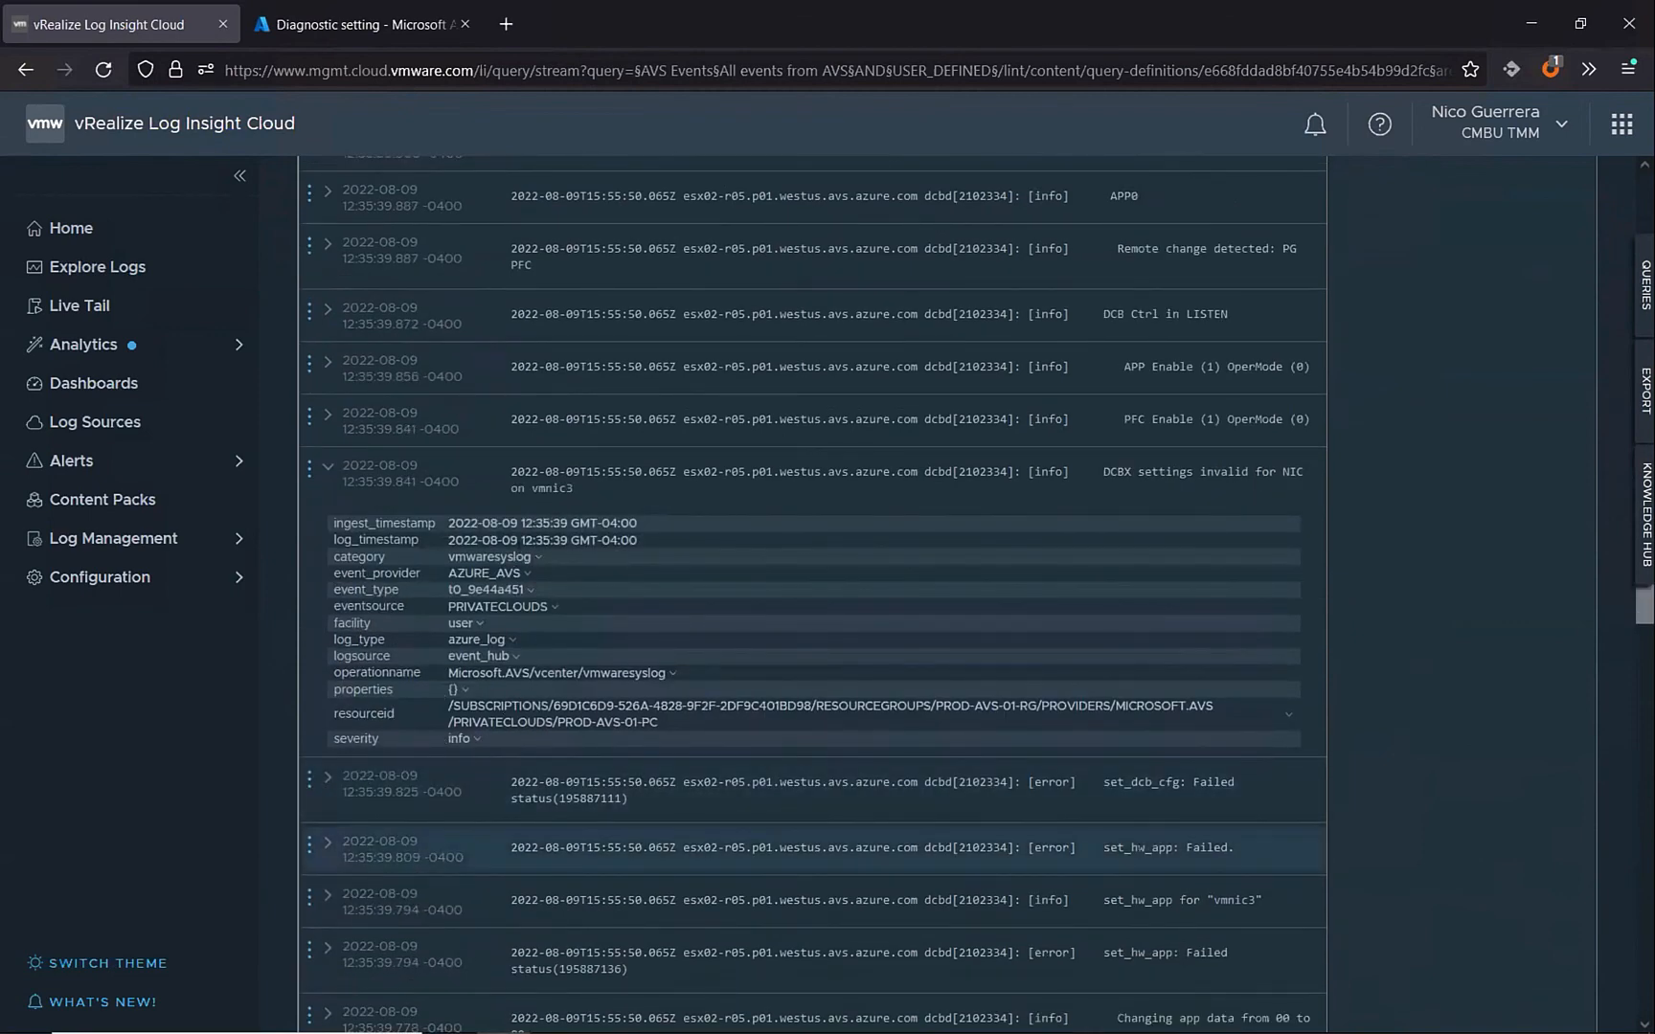
{"action": "scroll", "coordinate": [1080, 807], "scroll_direction": "down", "scroll_amount": 6}
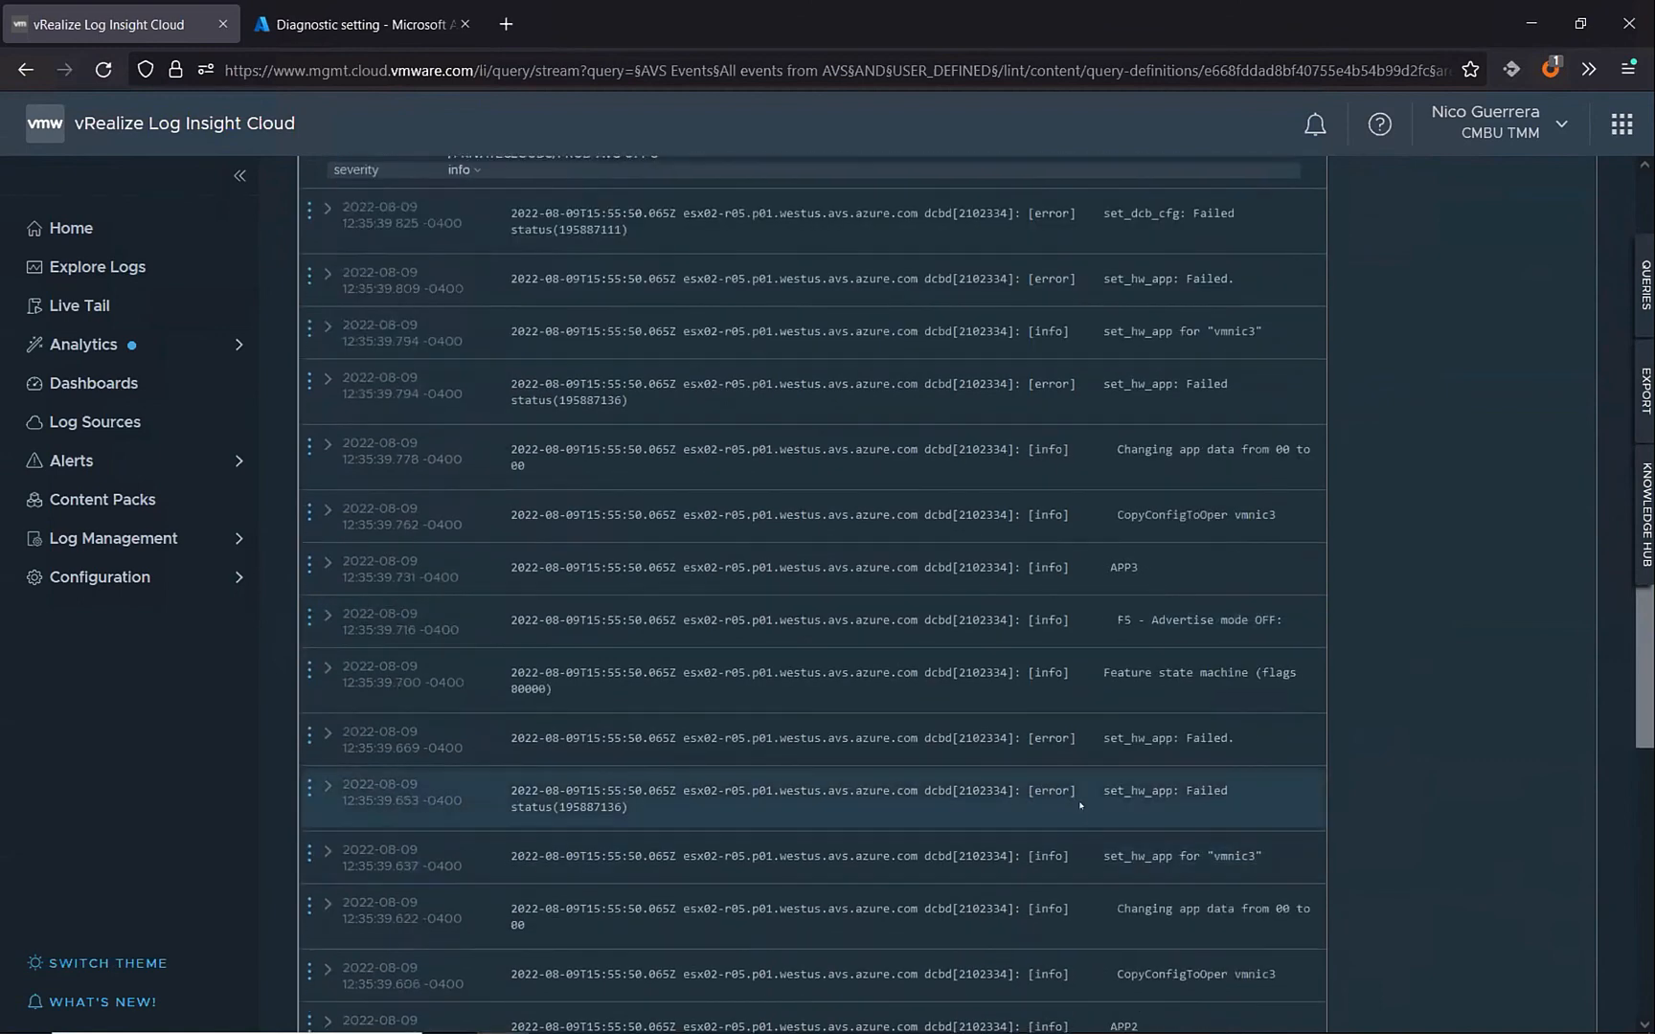
{"action": "scroll", "coordinate": [722, 750], "scroll_direction": "down", "scroll_amount": 4}
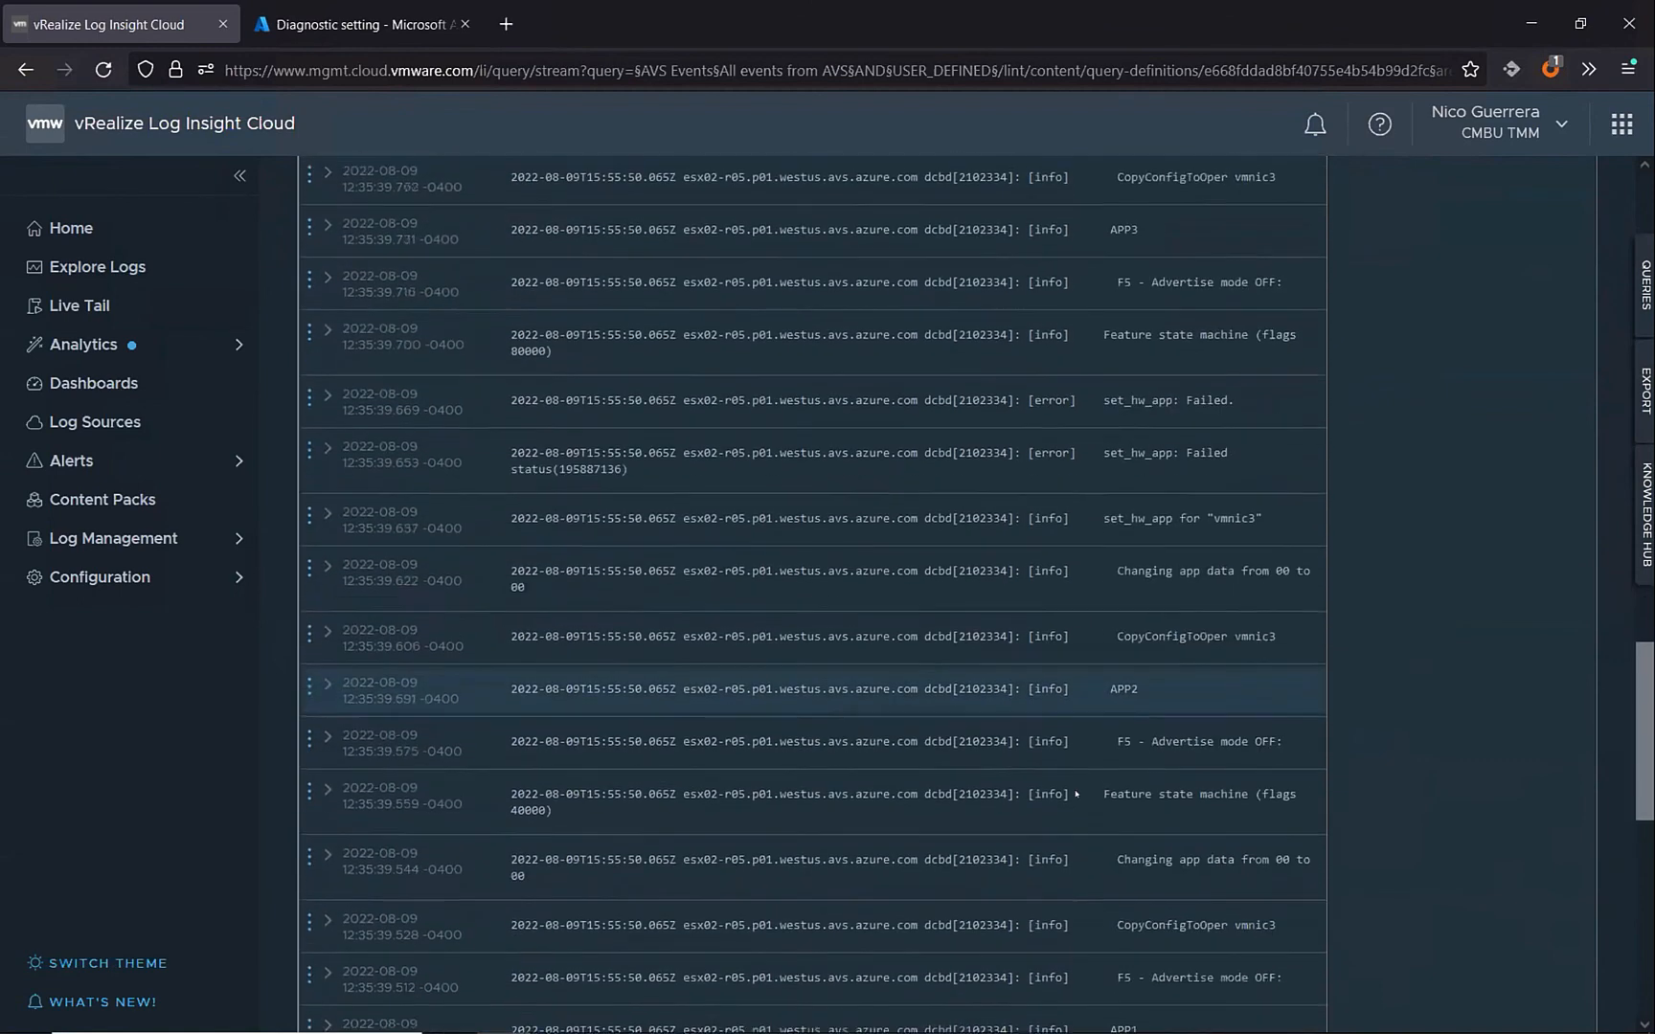
{"action": "scroll", "coordinate": [722, 750], "scroll_direction": "down", "scroll_amount": 9}
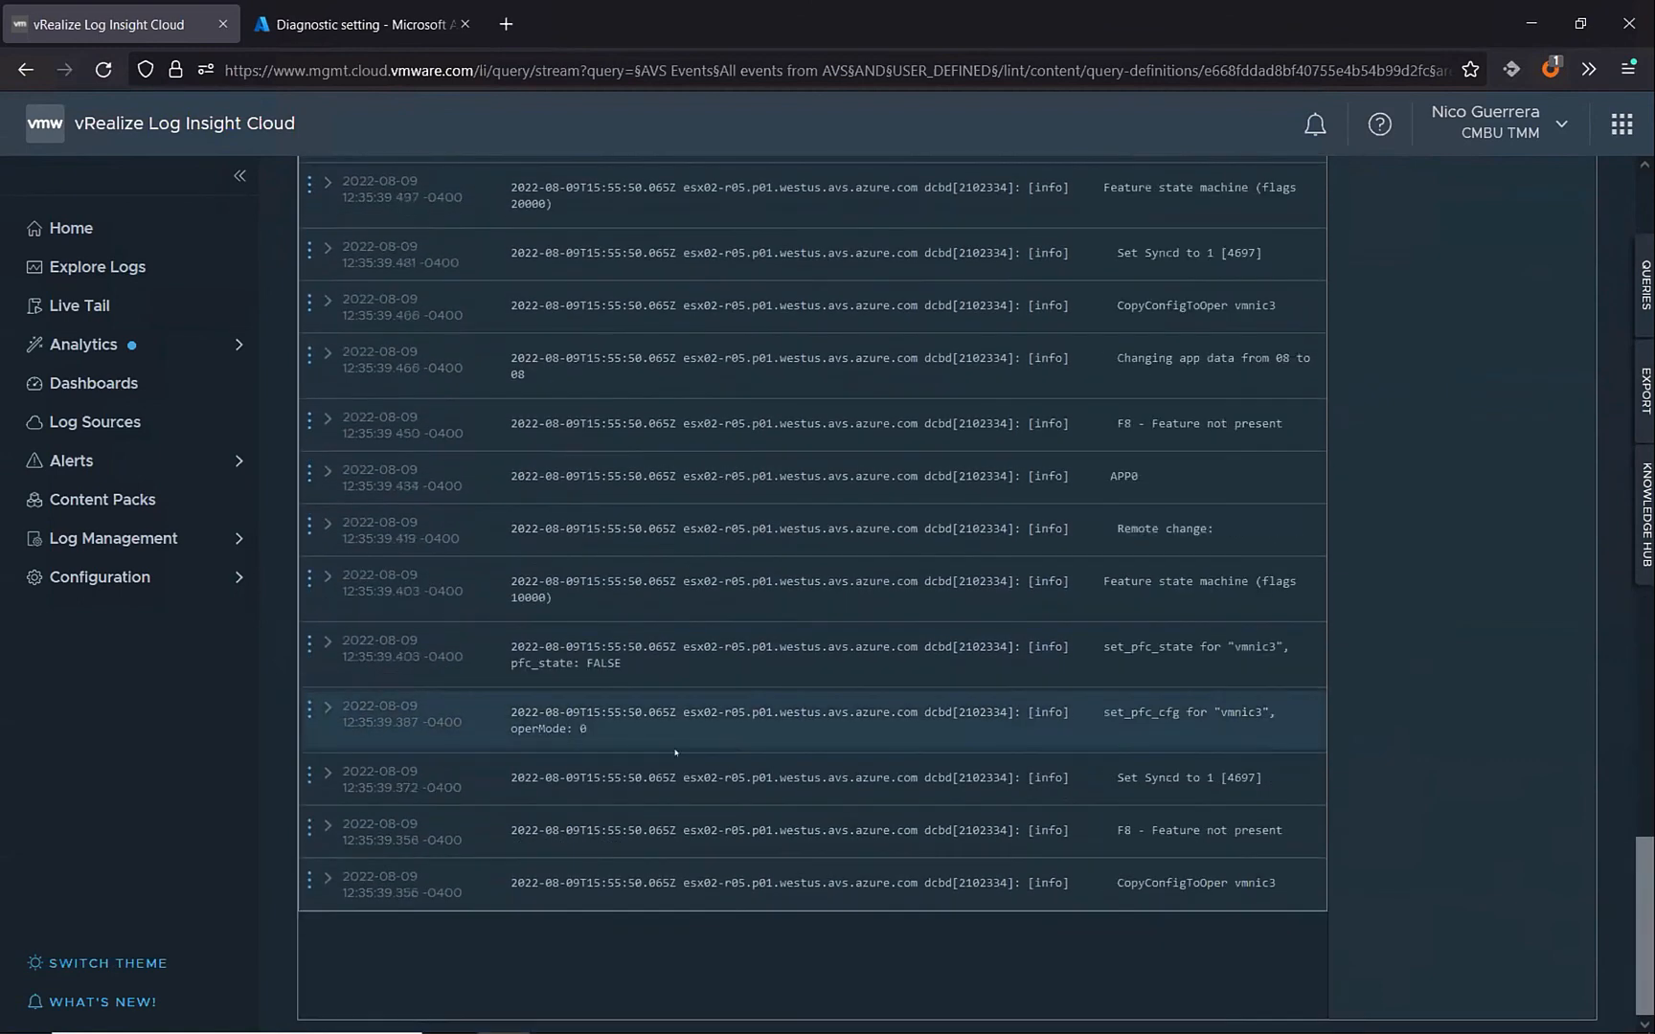
{"action": "scroll", "coordinate": [855, 722], "scroll_direction": "up", "scroll_amount": 20}
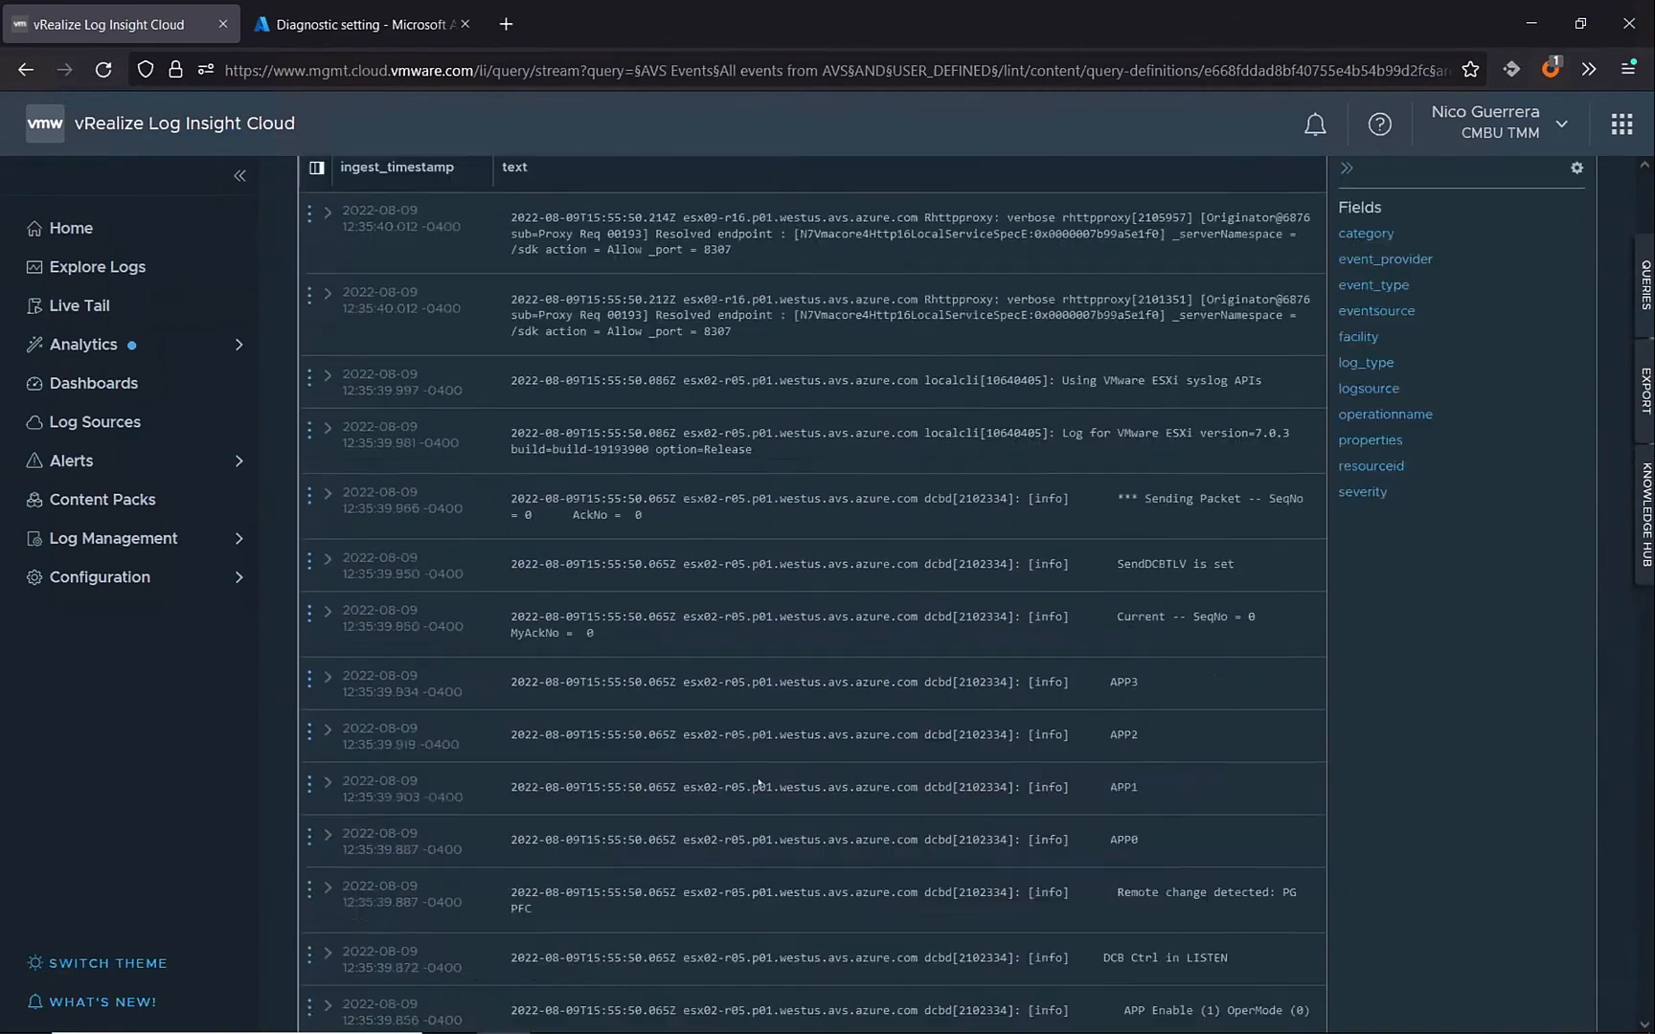
{"action": "scroll", "coordinate": [855, 722], "scroll_direction": "up", "scroll_amount": 1}
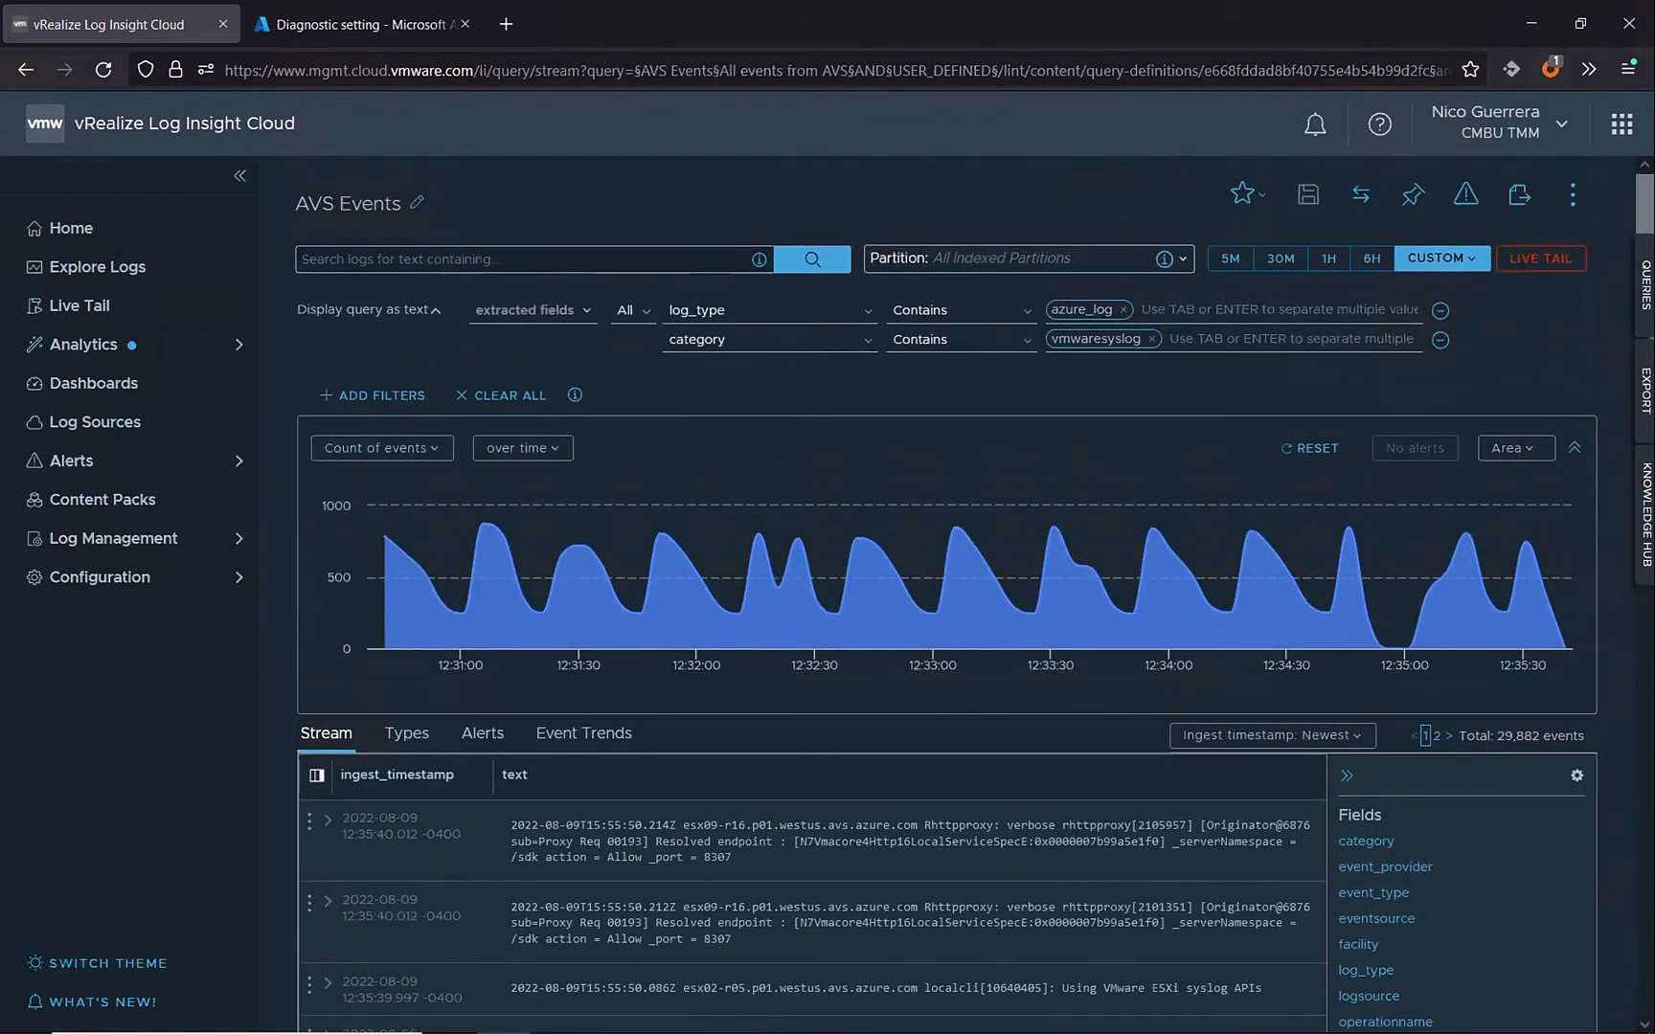
Set the AVS Events query's time range to 1 hour and look through the chart and log entries
{"action": "left_click", "coordinate": [1328, 256]}
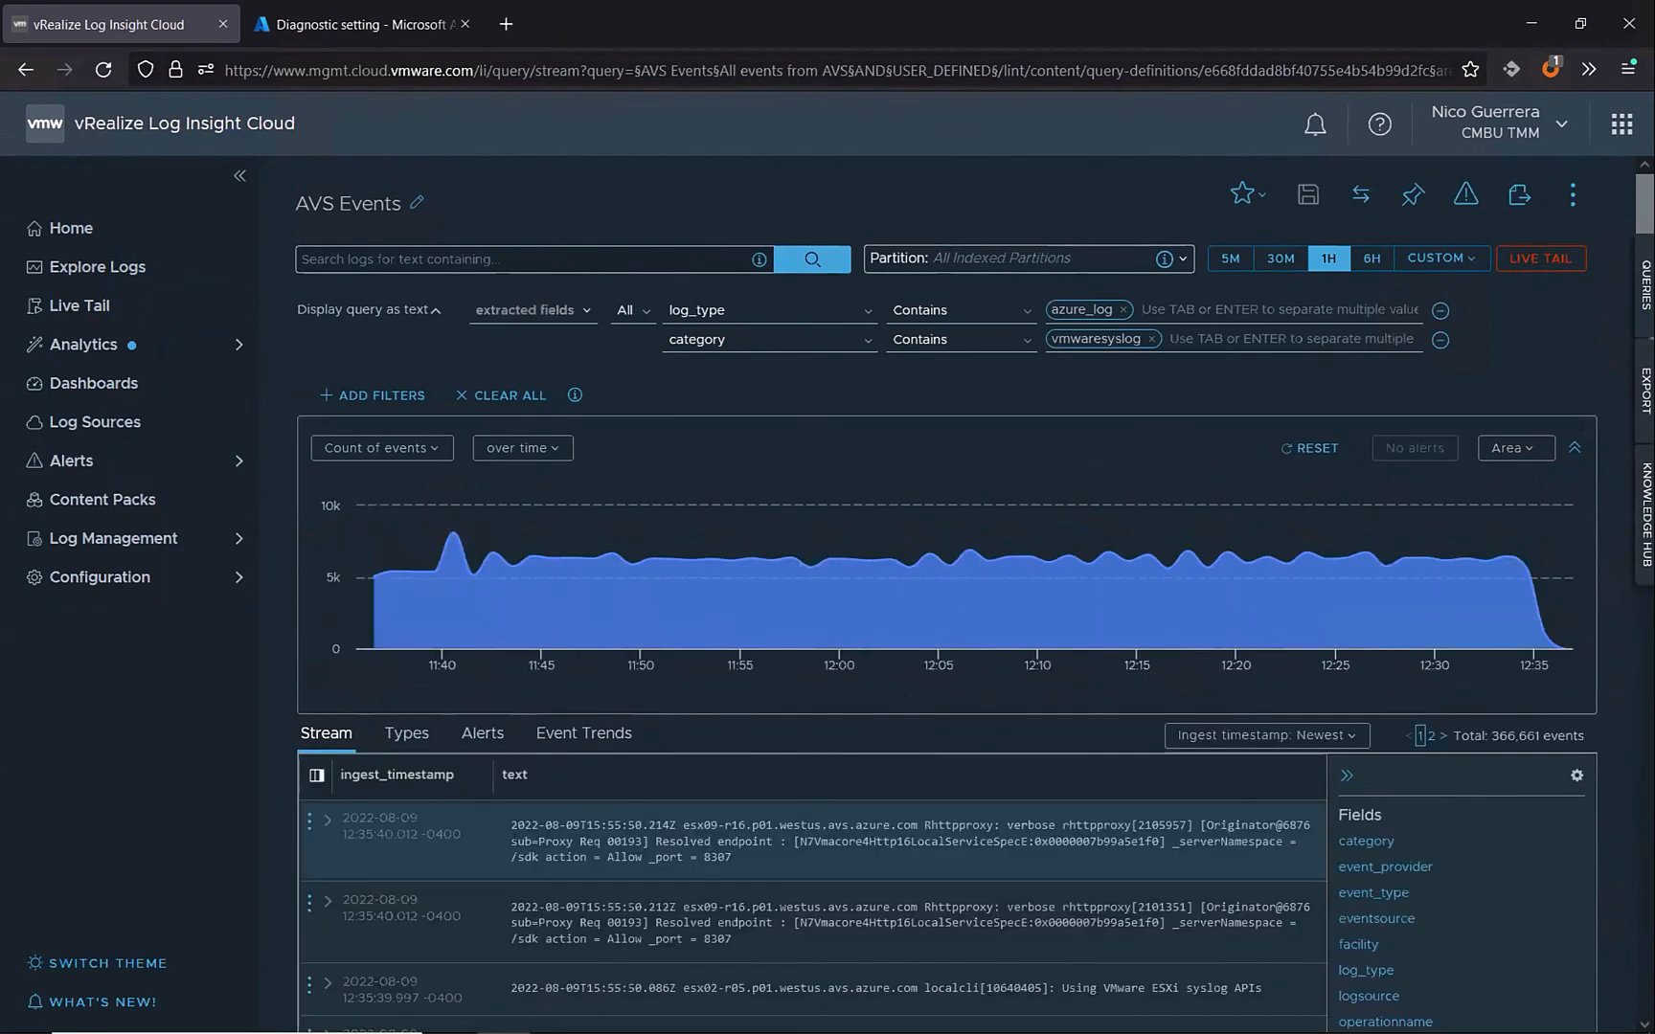
{"action": "scroll", "coordinate": [1090, 738], "scroll_direction": "down", "scroll_amount": 1}
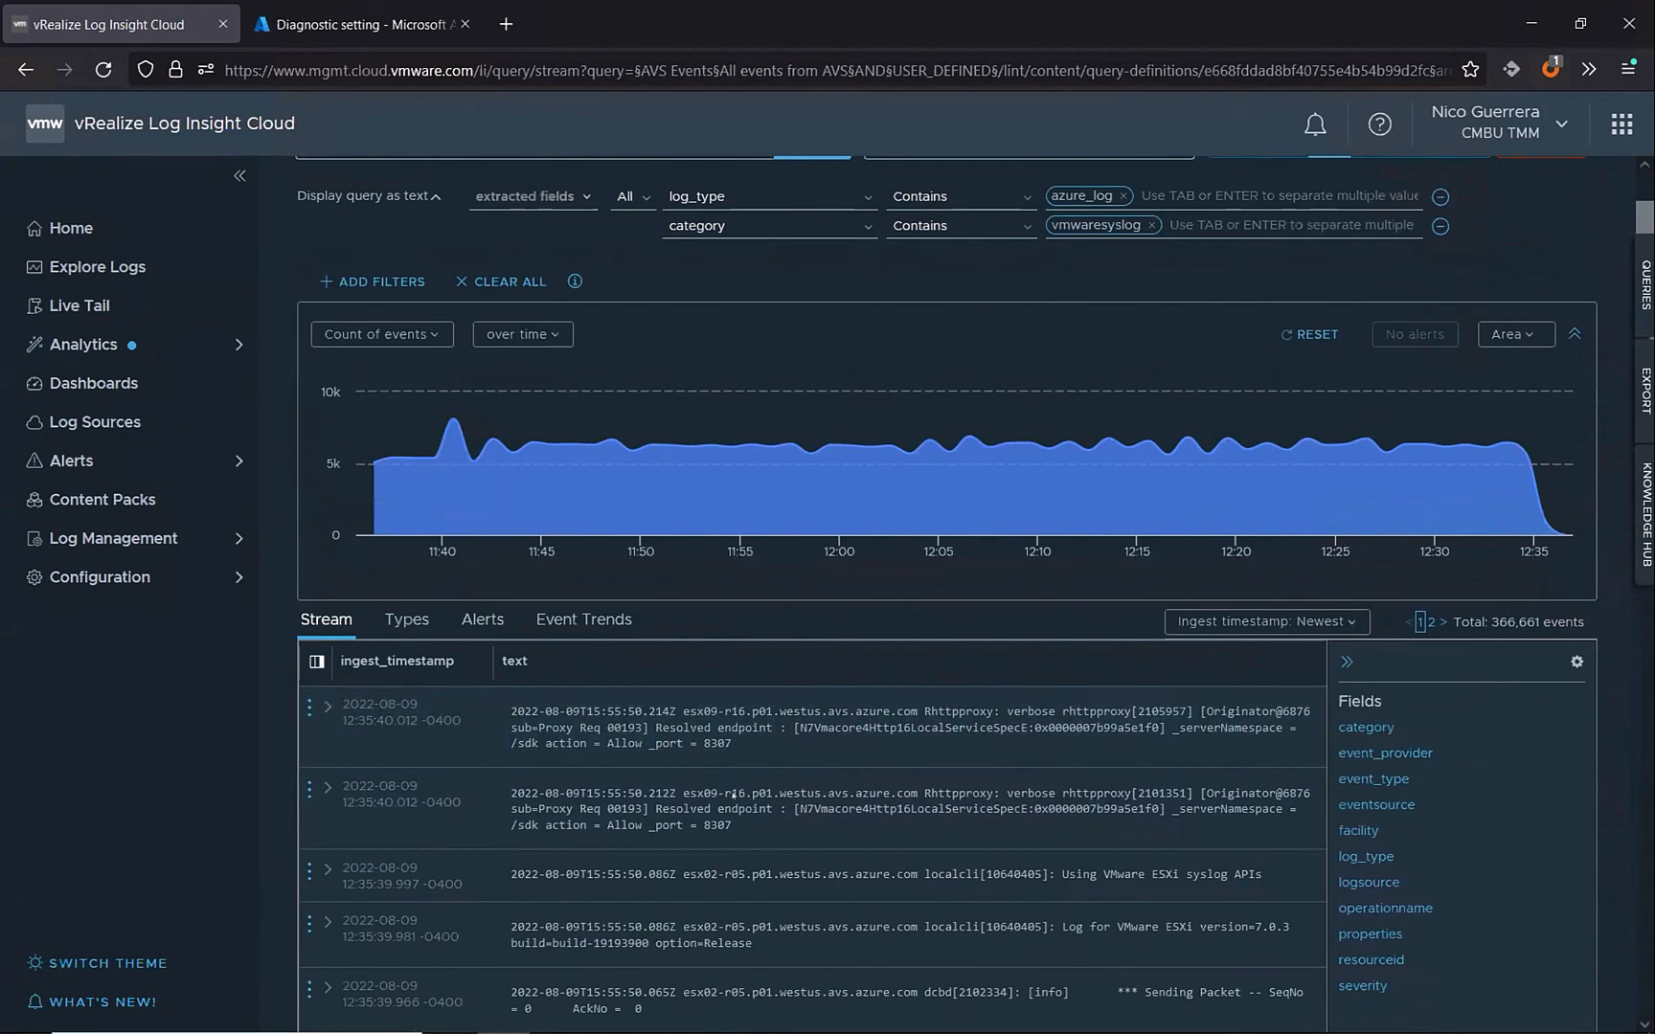
{"action": "scroll", "coordinate": [745, 793], "scroll_direction": "down", "scroll_amount": 6}
{"action": "scroll", "coordinate": [745, 793], "scroll_direction": "down", "scroll_amount": 9}
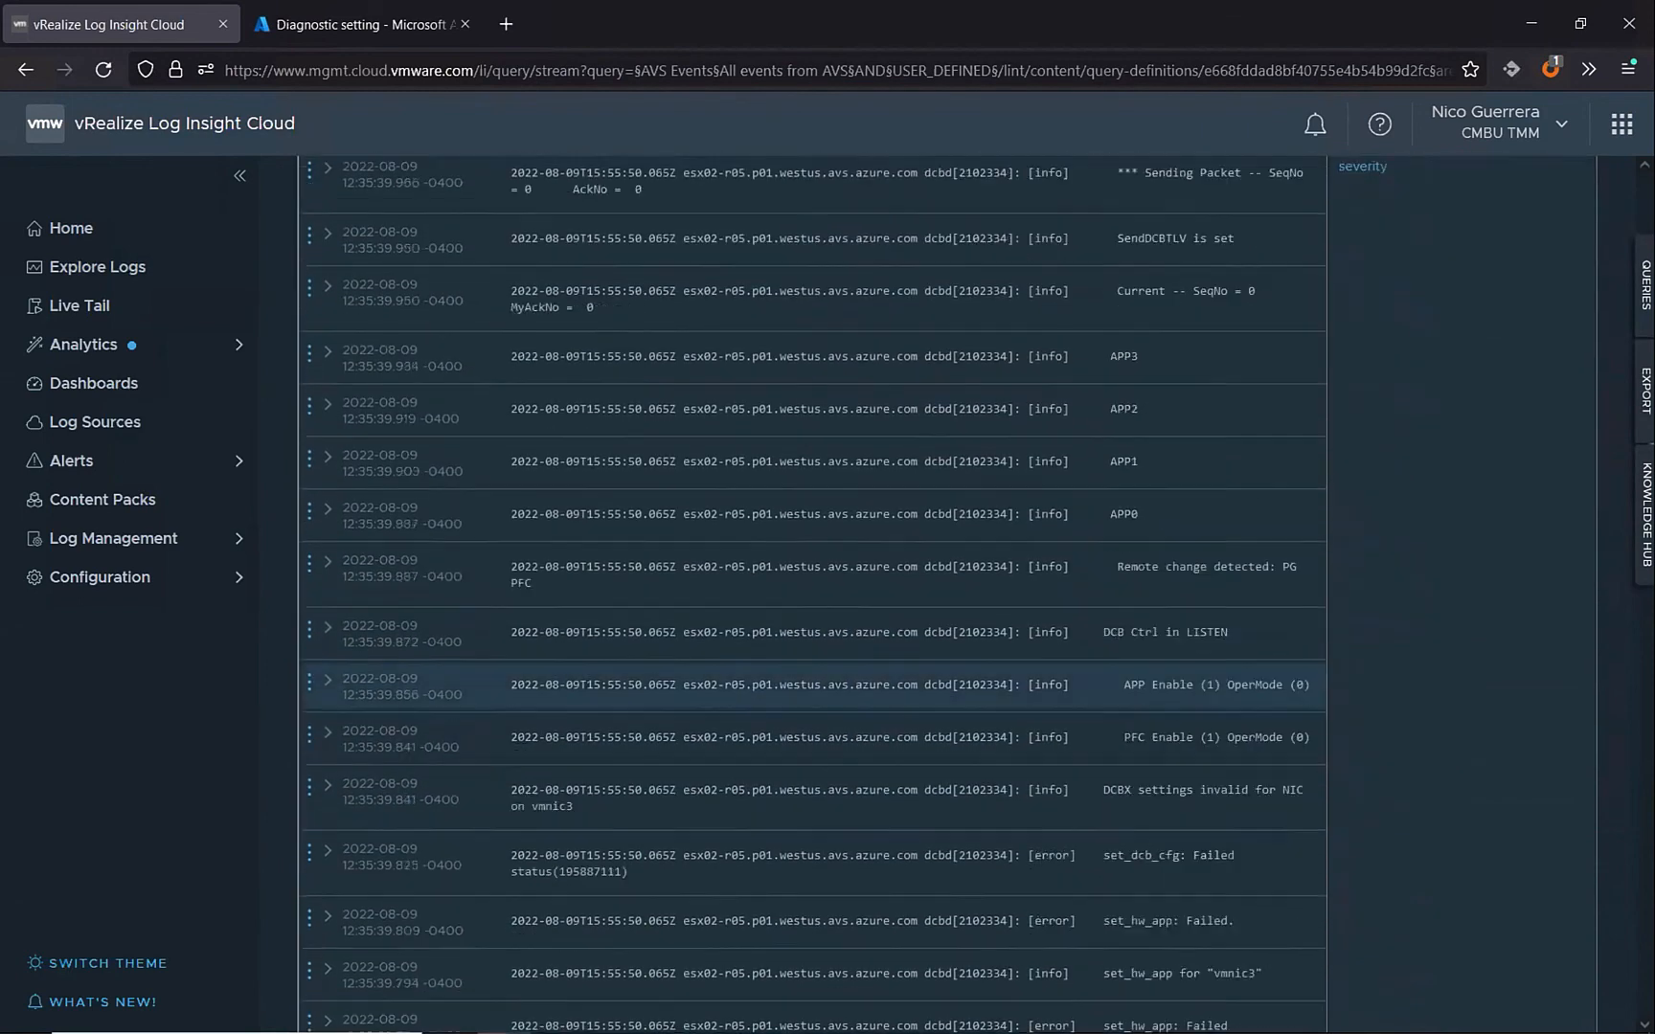
{"action": "scroll", "coordinate": [733, 819], "scroll_direction": "down", "scroll_amount": 8}
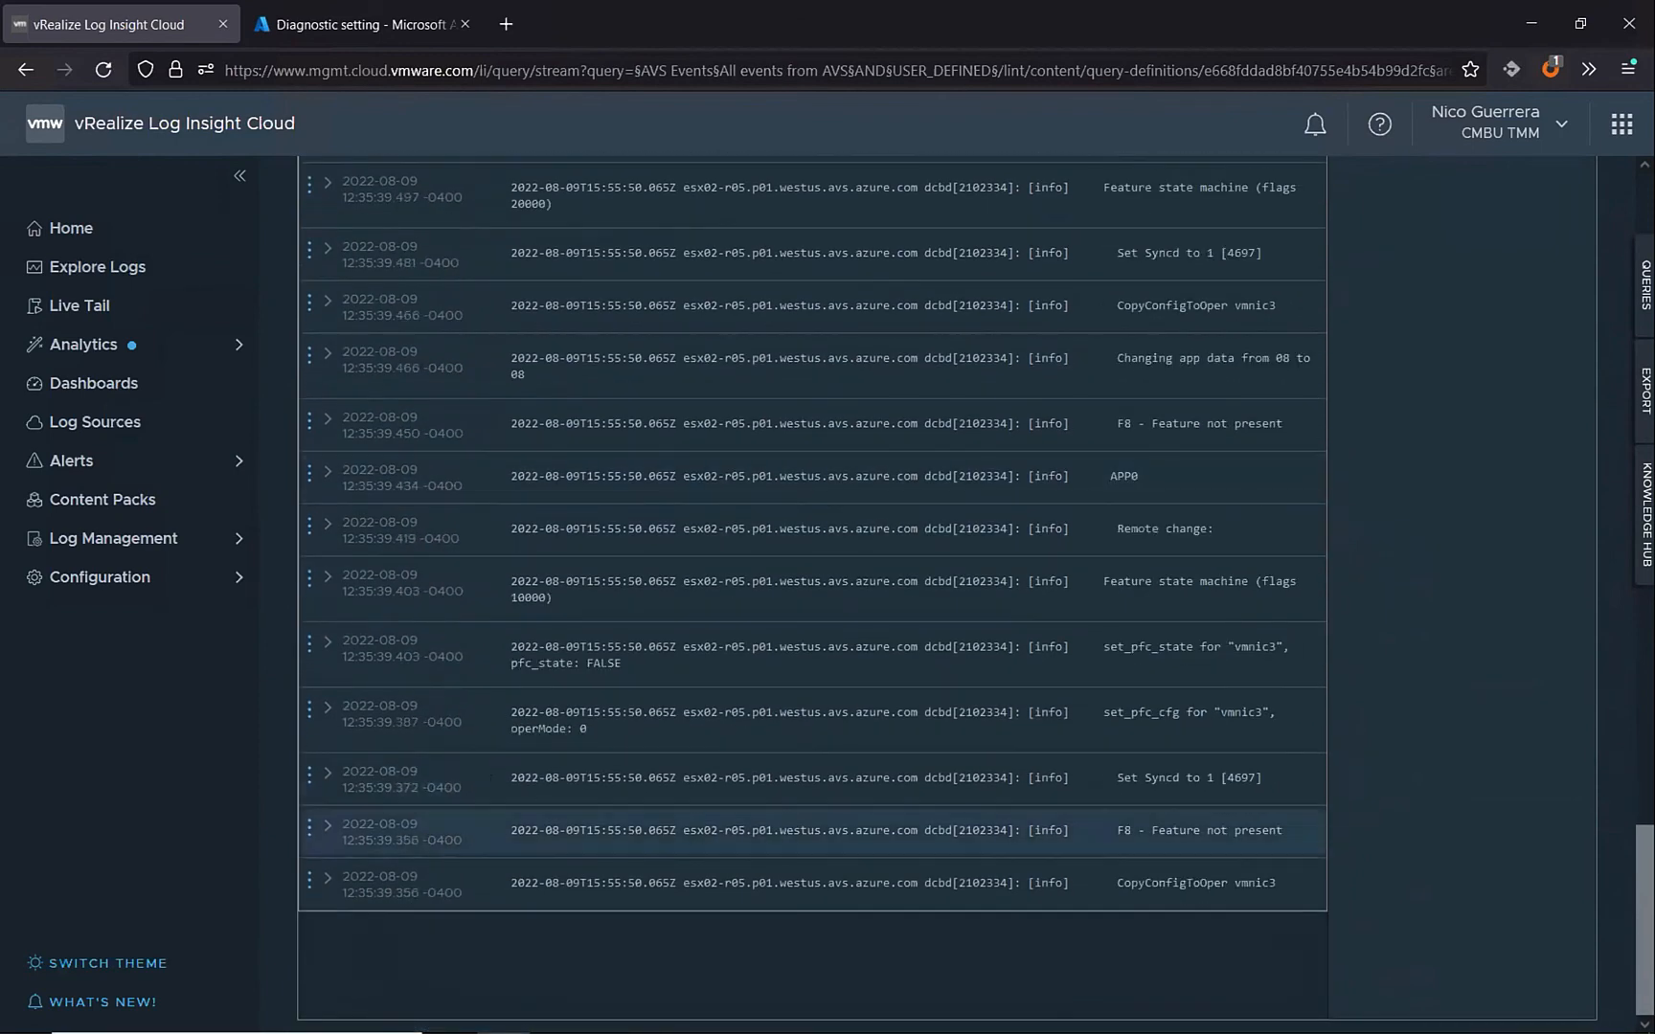
{"action": "scroll", "coordinate": [502, 781], "scroll_direction": "down", "scroll_amount": 3}
{"action": "scroll", "coordinate": [502, 780], "scroll_direction": "up", "scroll_amount": 5}
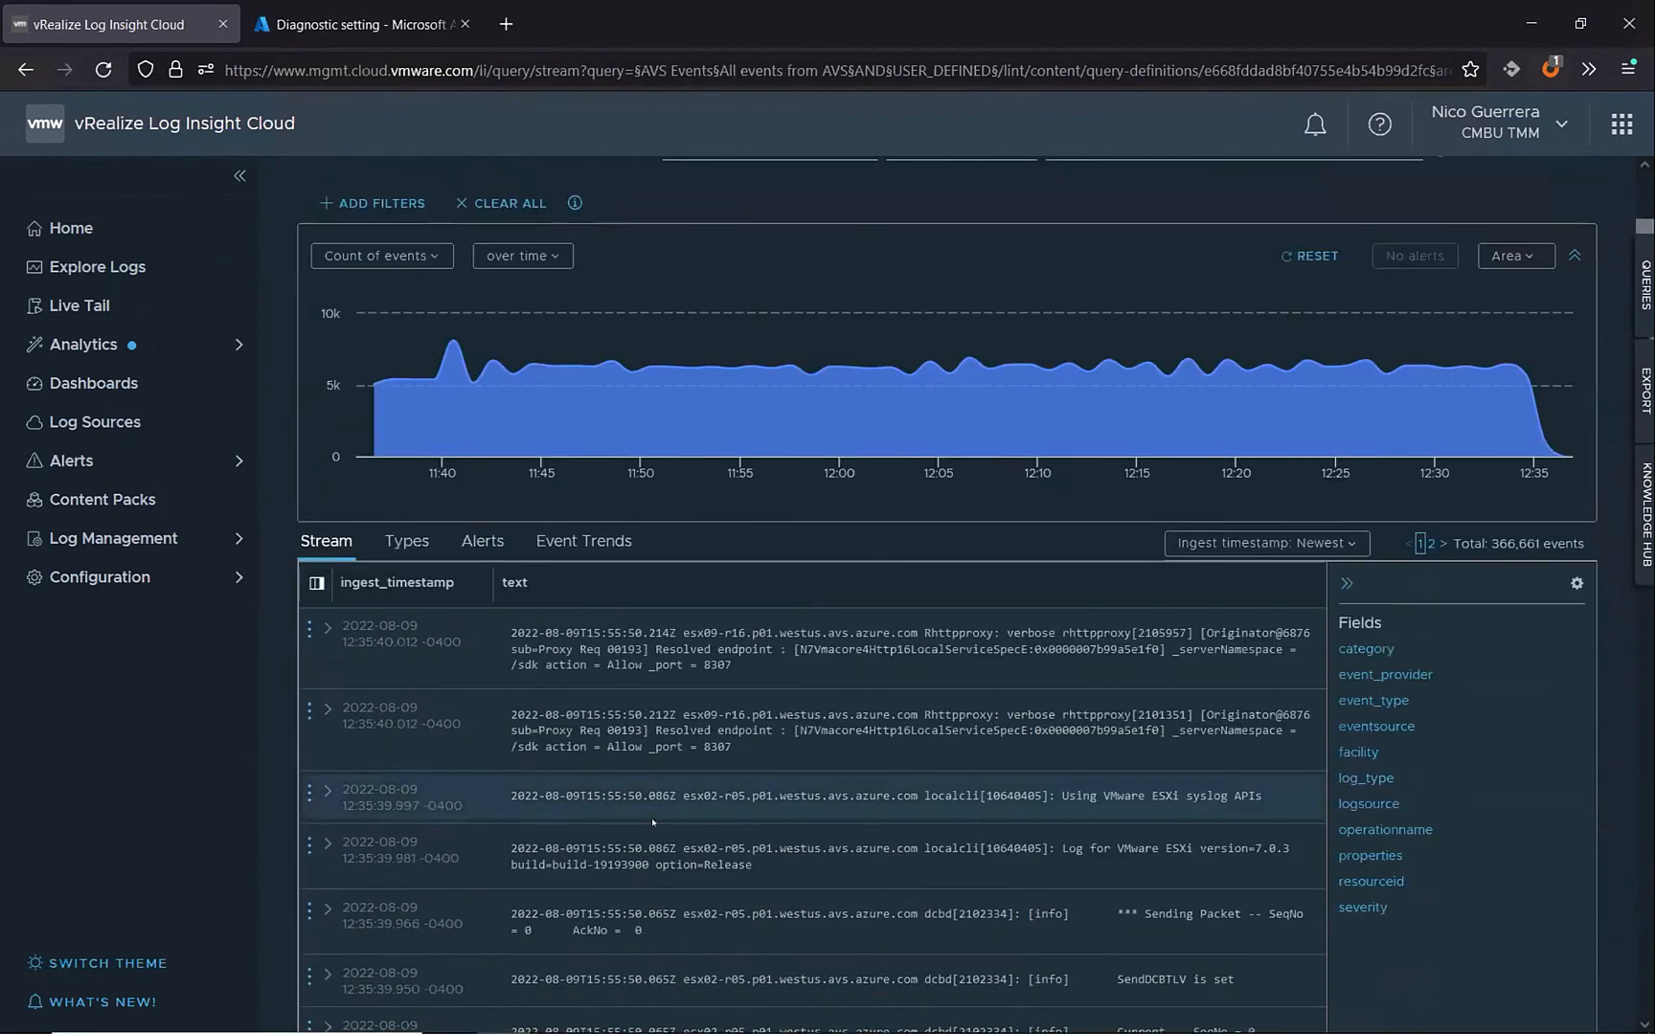
{"action": "scroll", "coordinate": [502, 781], "scroll_direction": "down", "scroll_amount": 5}
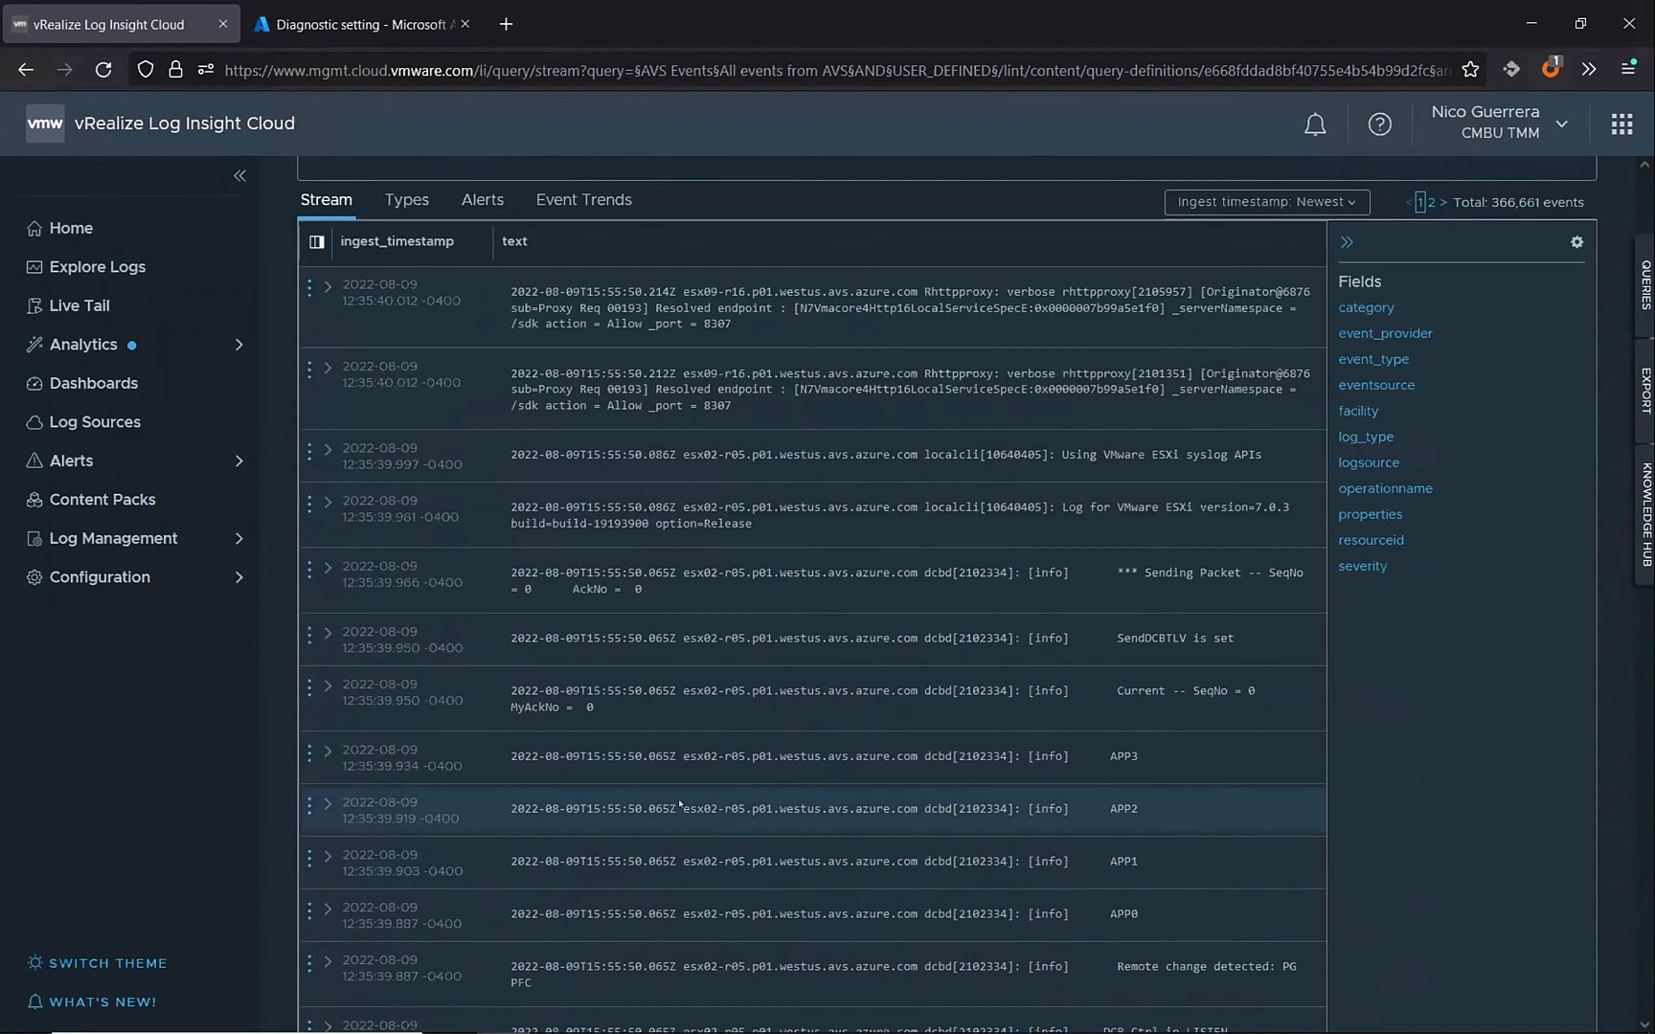
{"action": "scroll", "coordinate": [680, 805], "scroll_direction": "up", "scroll_amount": 5}
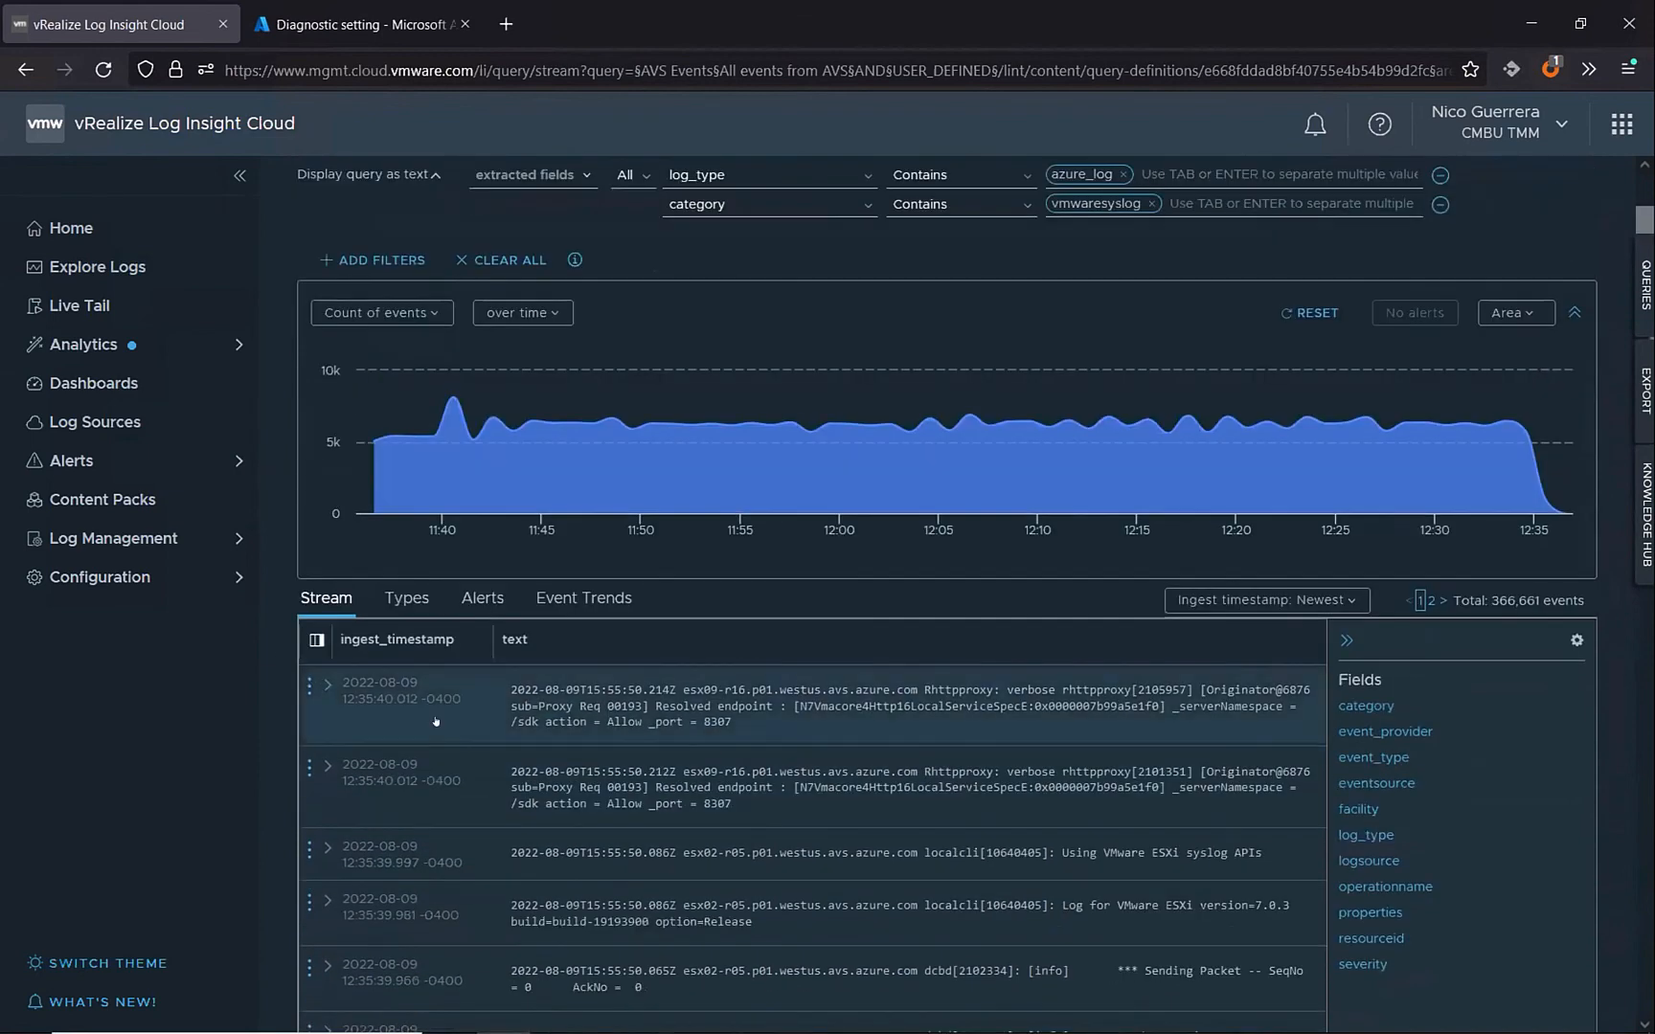
Expand the newest AVS event to examine its extracted fields, and minimize the browser to return to the presentation slides
{"action": "left_click", "coordinate": [436, 720]}
{"action": "scroll", "coordinate": [620, 736], "scroll_direction": "down", "scroll_amount": 3}
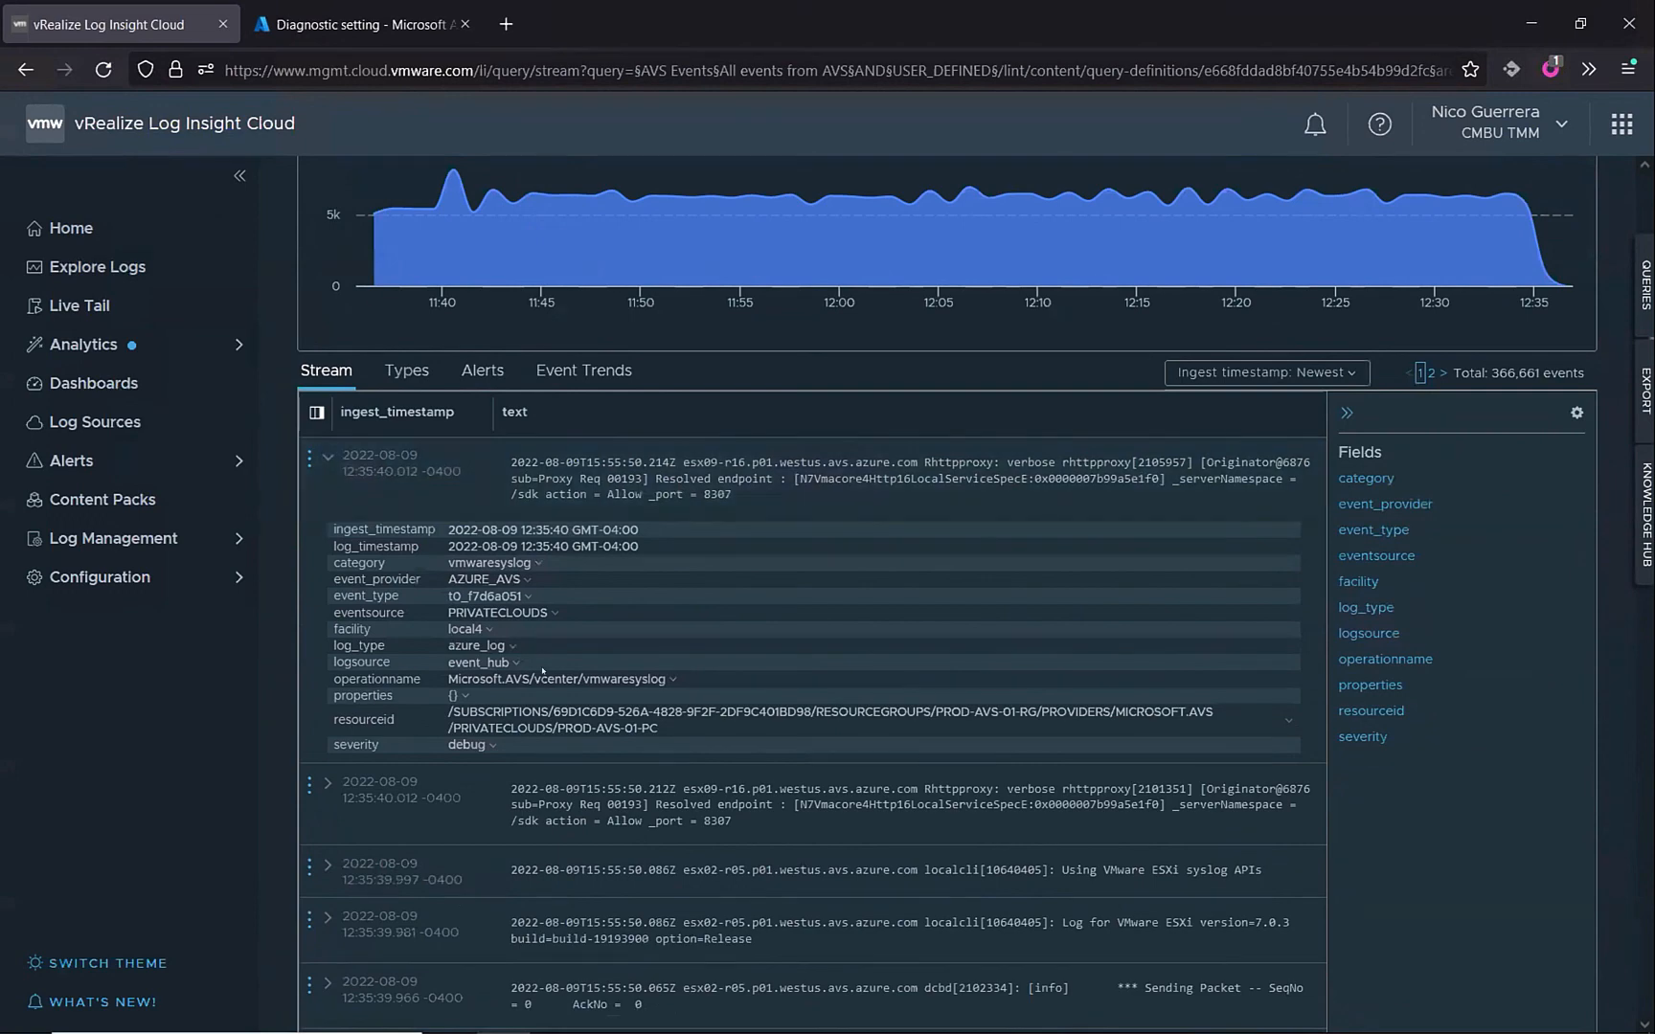
{"action": "scroll", "coordinate": [553, 711], "scroll_direction": "up", "scroll_amount": 4}
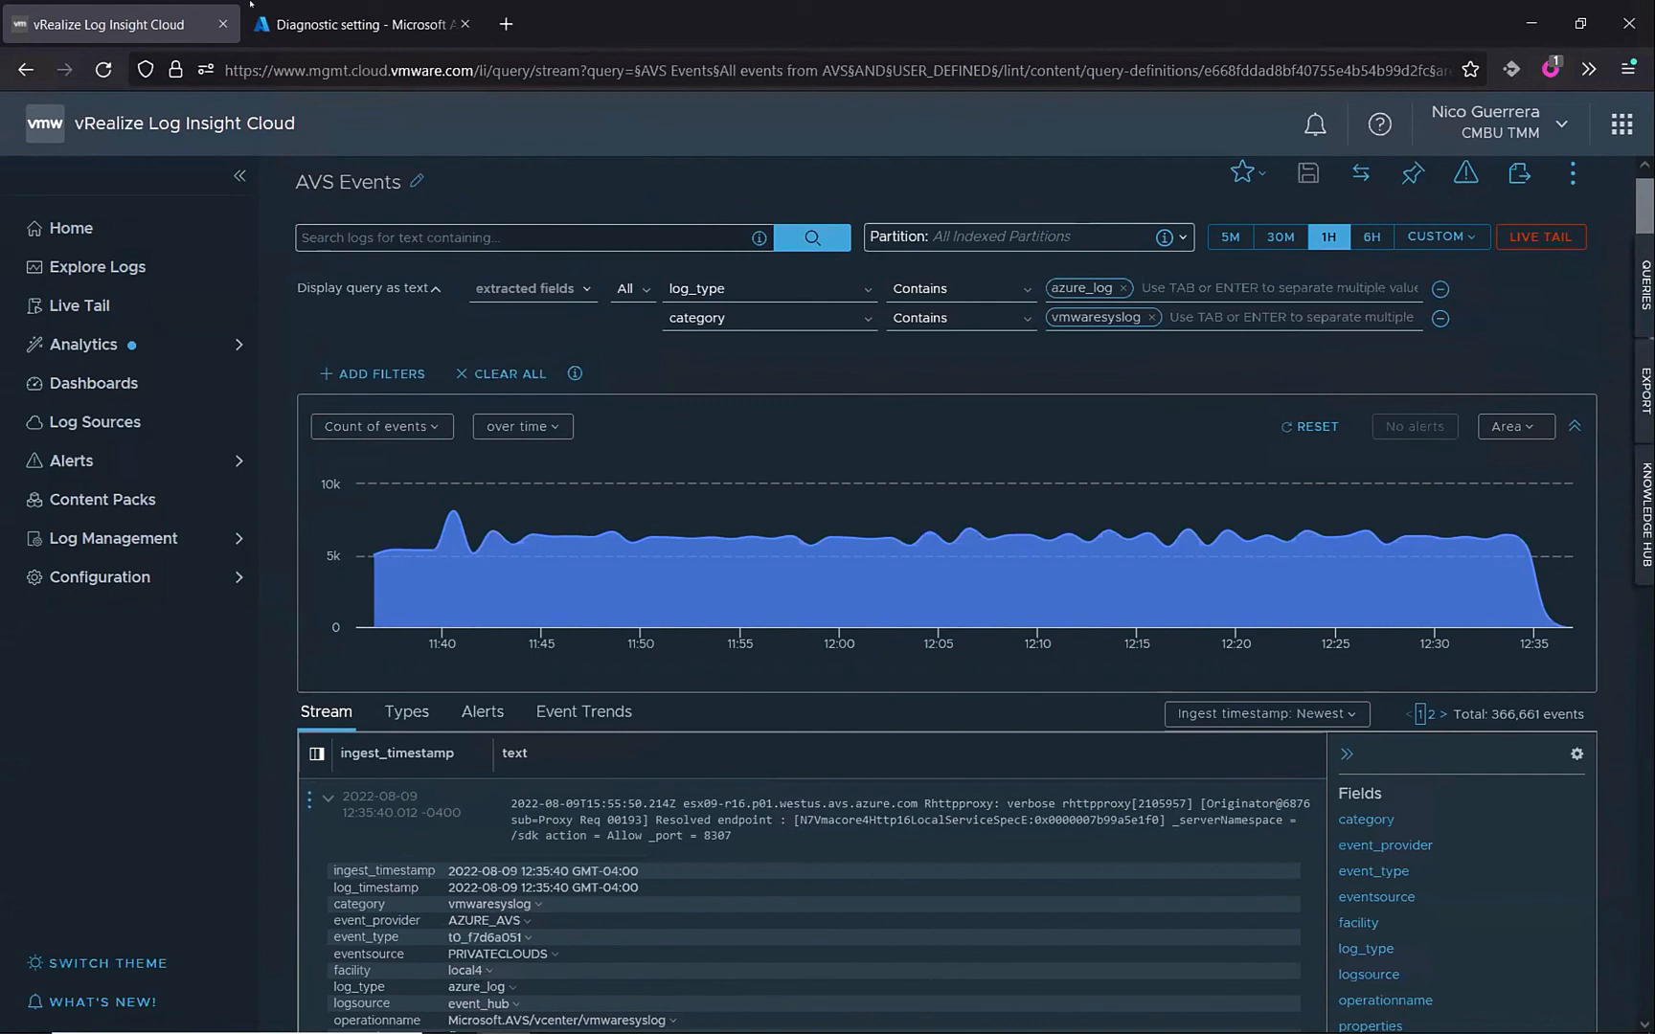
{"action": "left_click", "coordinate": [1533, 12]}
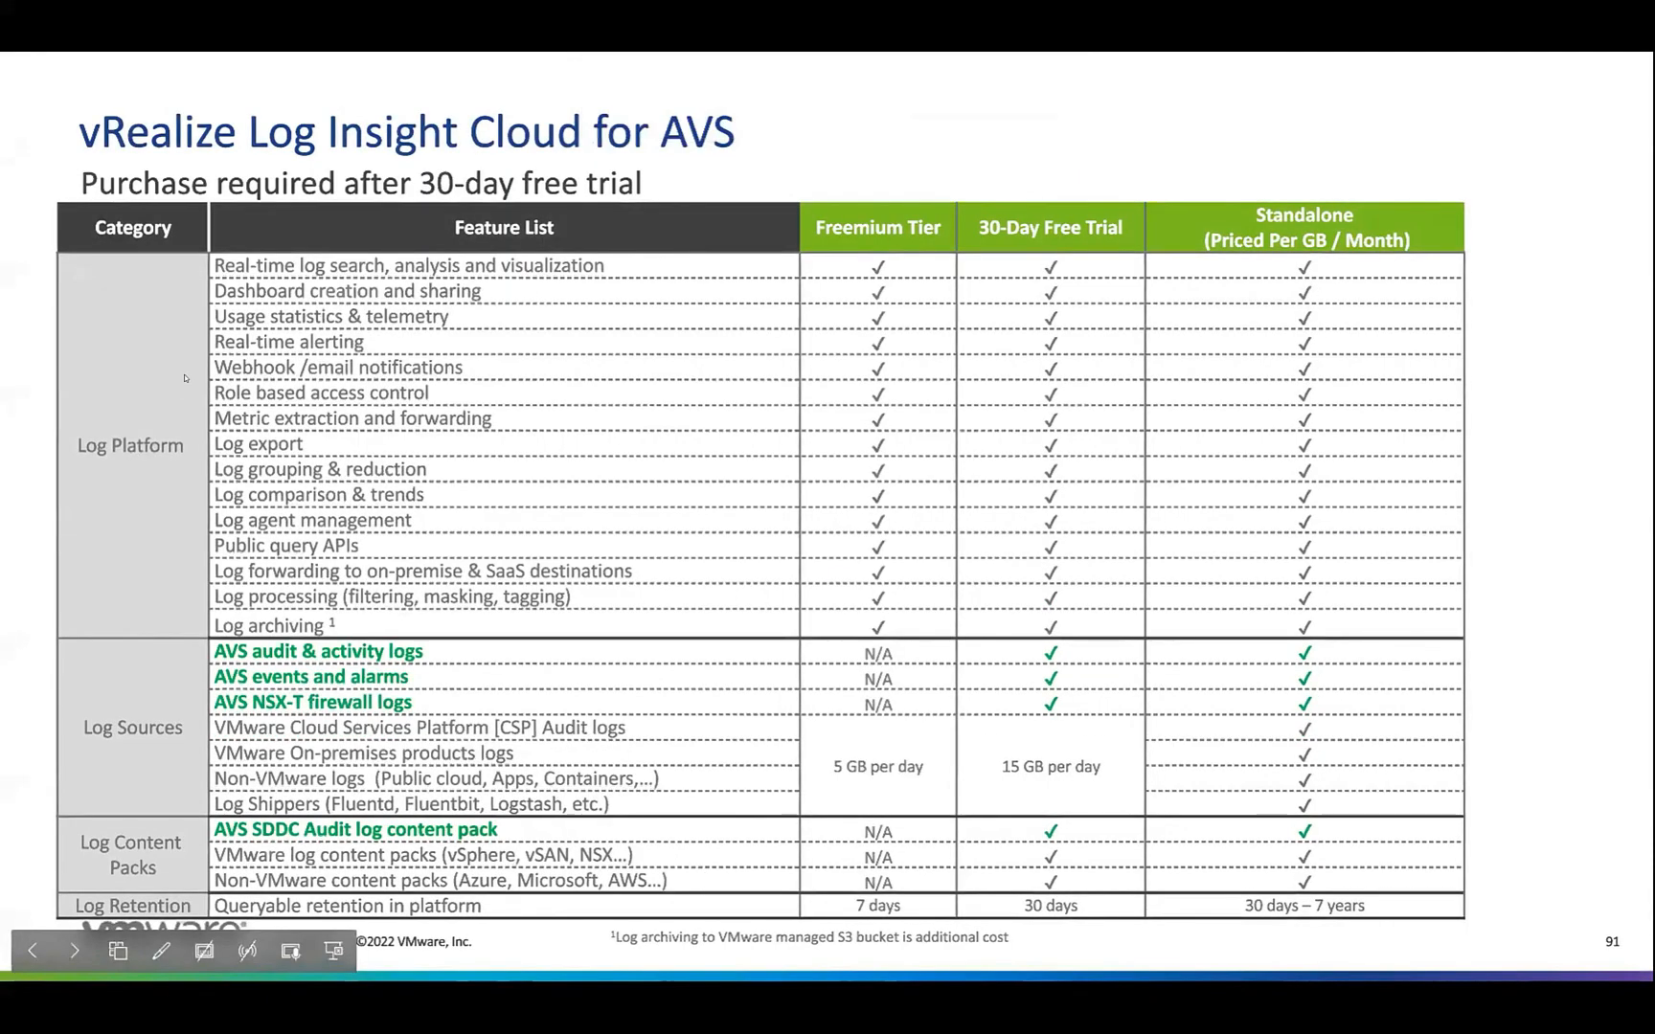